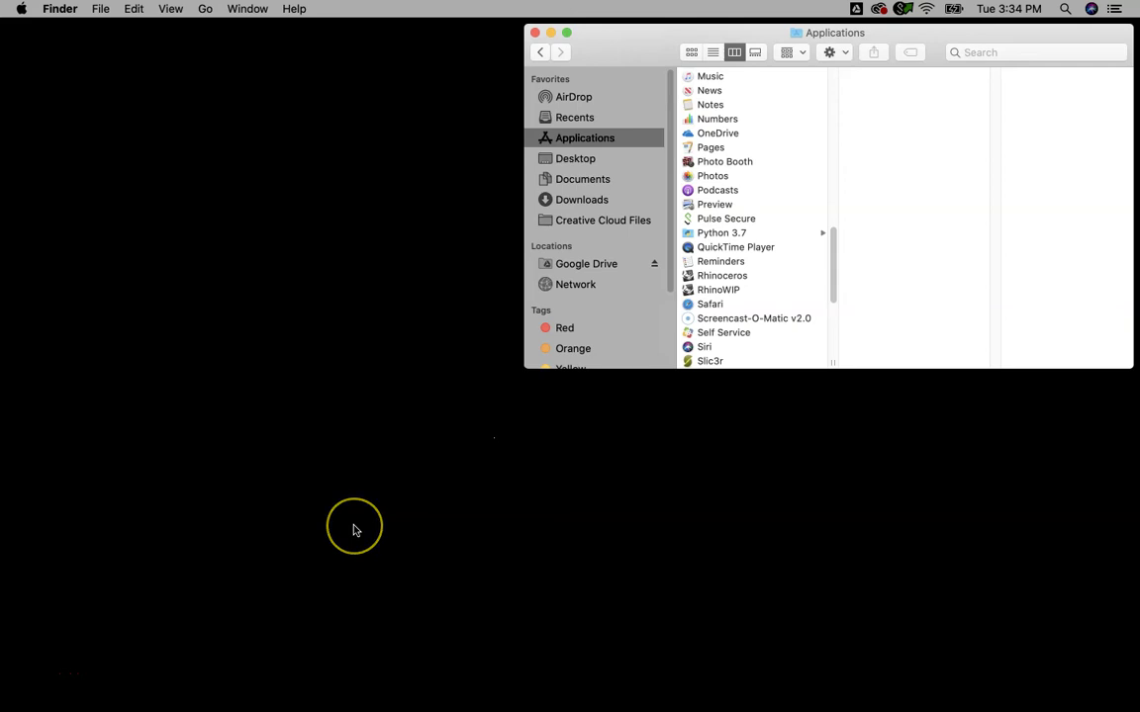
# Step: Launch Rhinoceros 6 from the Finder Applications list
pyautogui.click(326, 455)
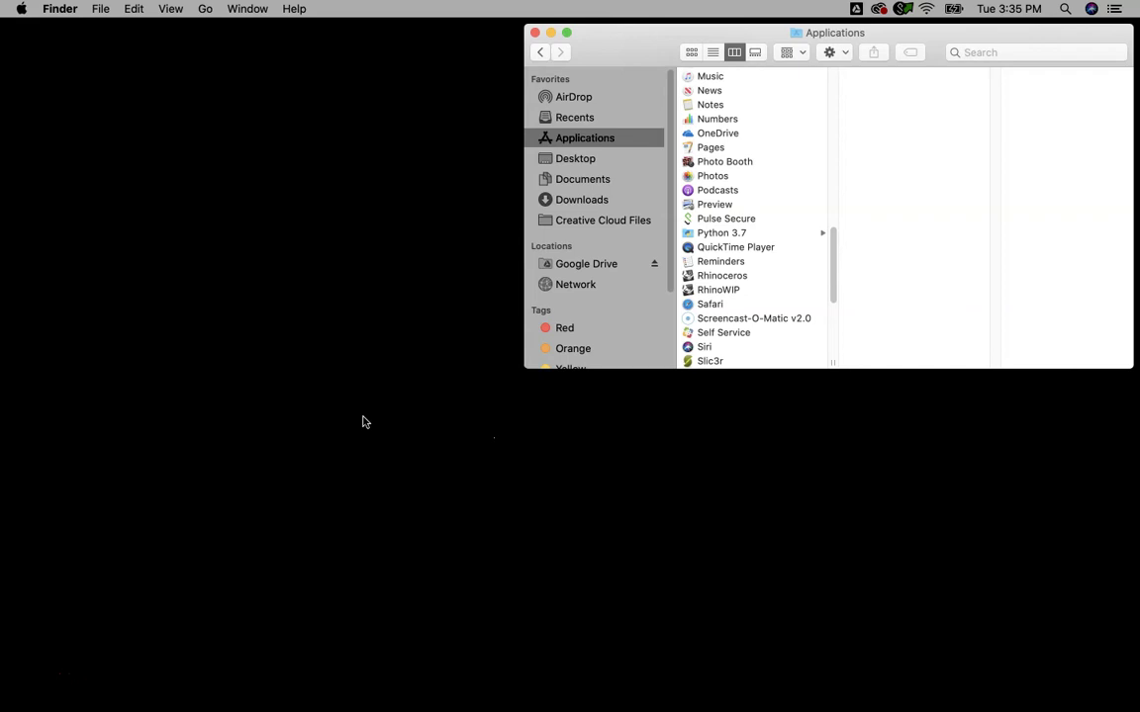
pyautogui.doubleClick(718, 275)
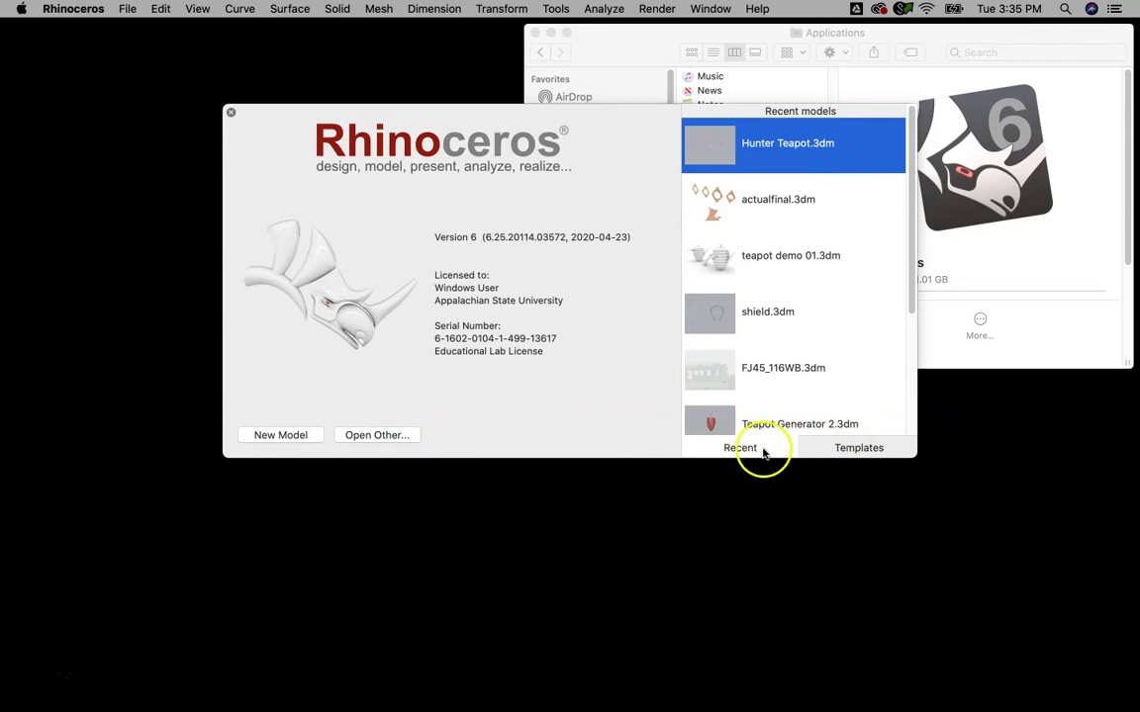
# Step: Show the start window's Templates and scroll the standard list to Small Objects - Millimeters
pyautogui.click(853, 448)
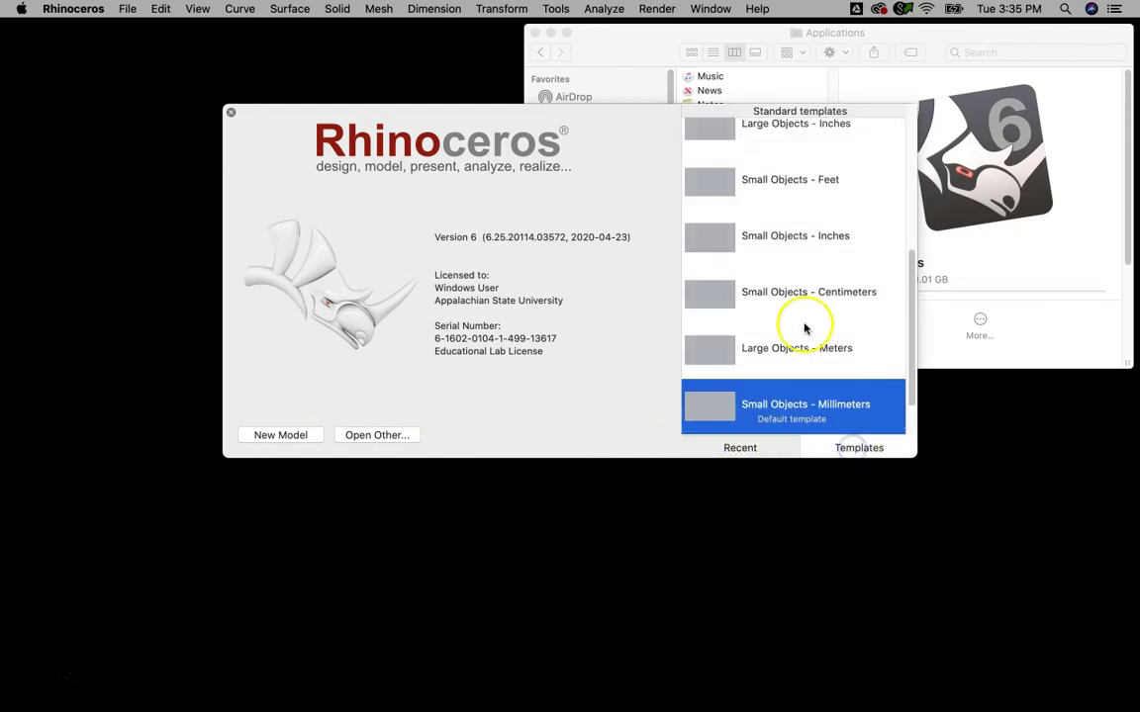
pyautogui.moveTo(908, 300); pyautogui.dragTo(905, 219)
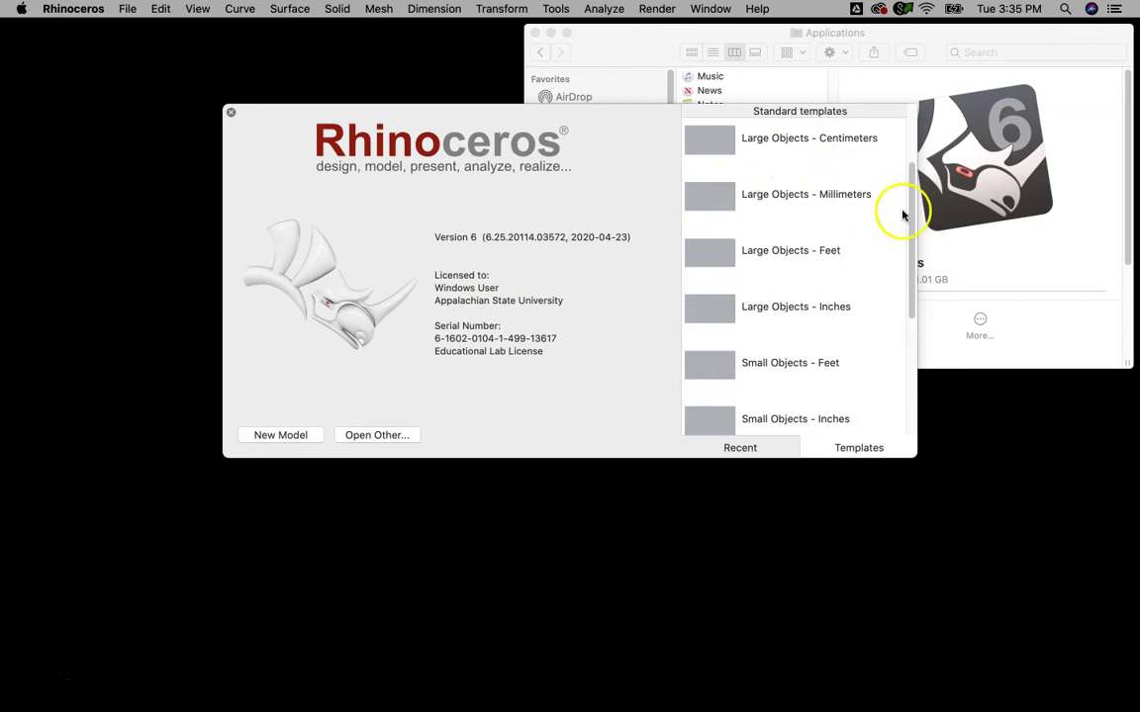
pyautogui.moveTo(910, 220); pyautogui.dragTo(915, 181)
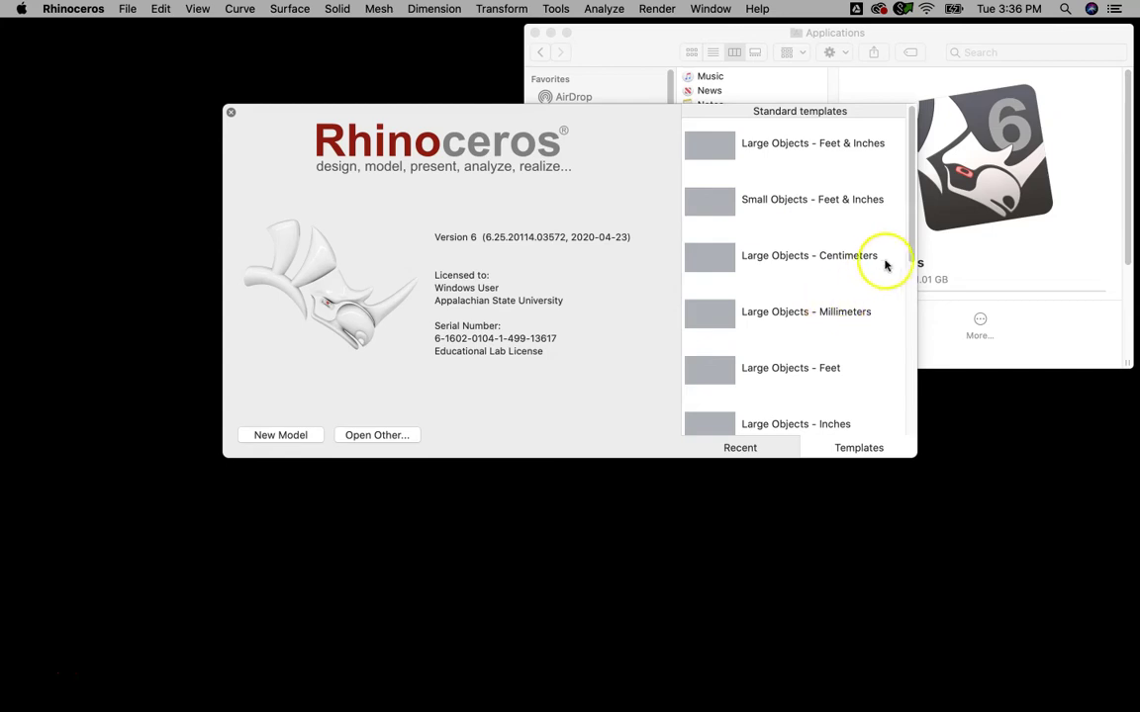
pyautogui.moveTo(912, 252); pyautogui.dragTo(908, 432)
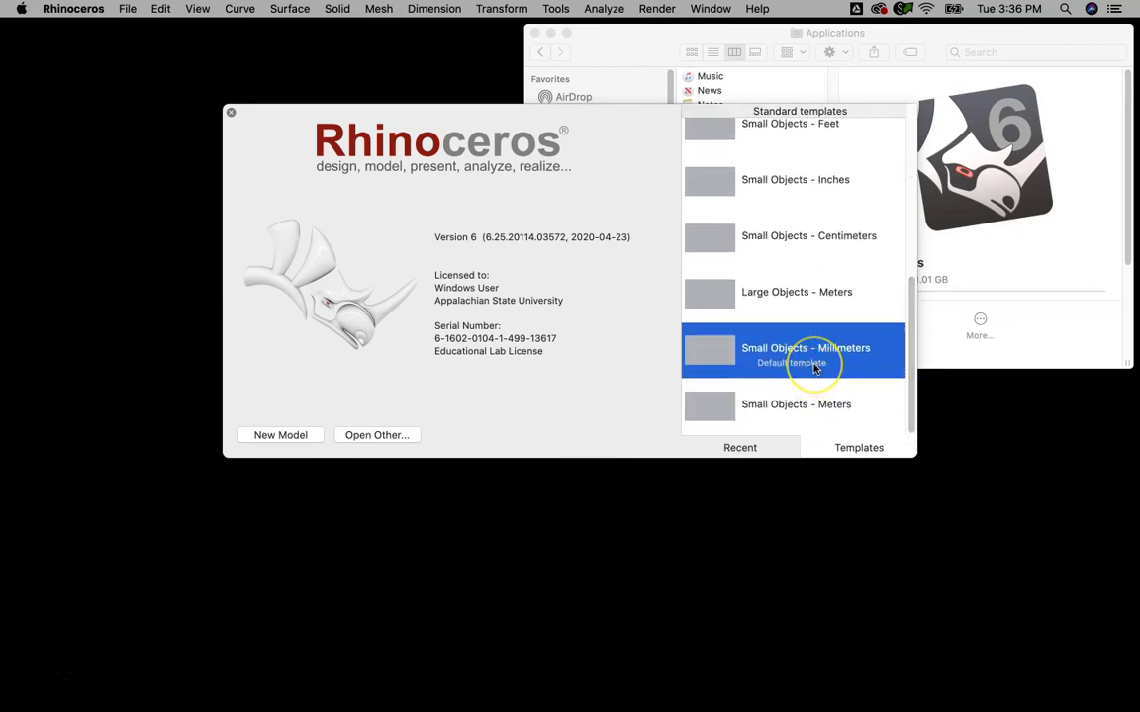
pyautogui.moveTo(812, 368)
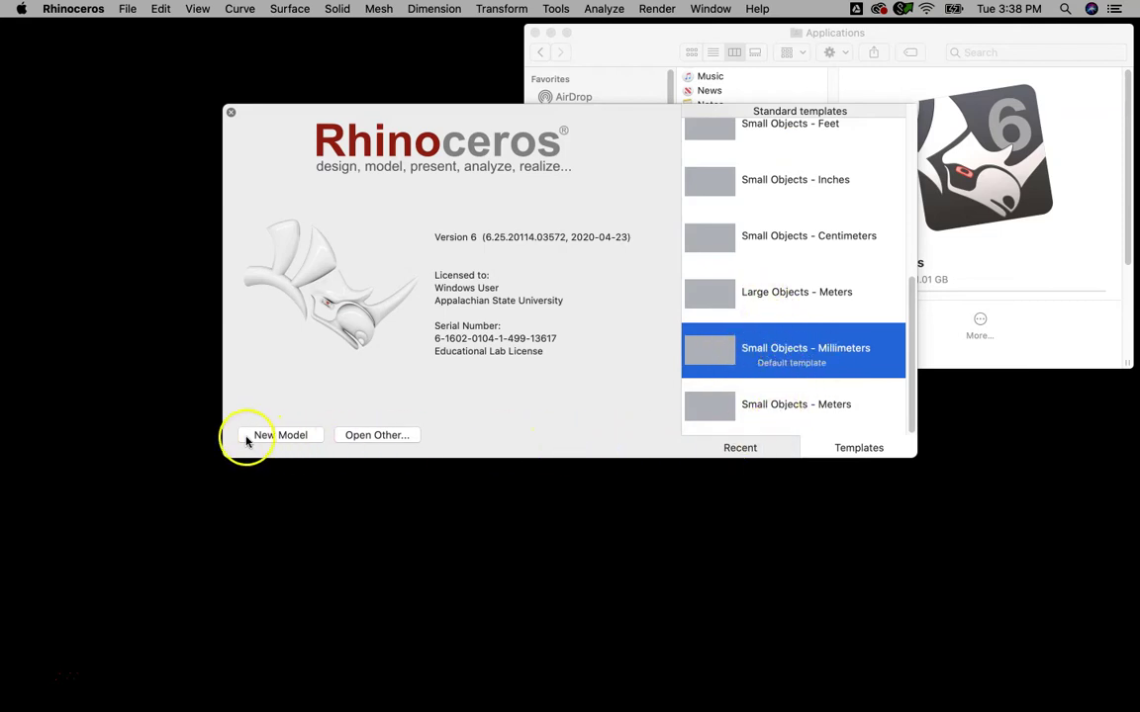
# Step: Create a new Small Objects - Millimeters model and browse the File and Dimension menus
pyautogui.click(310, 434)
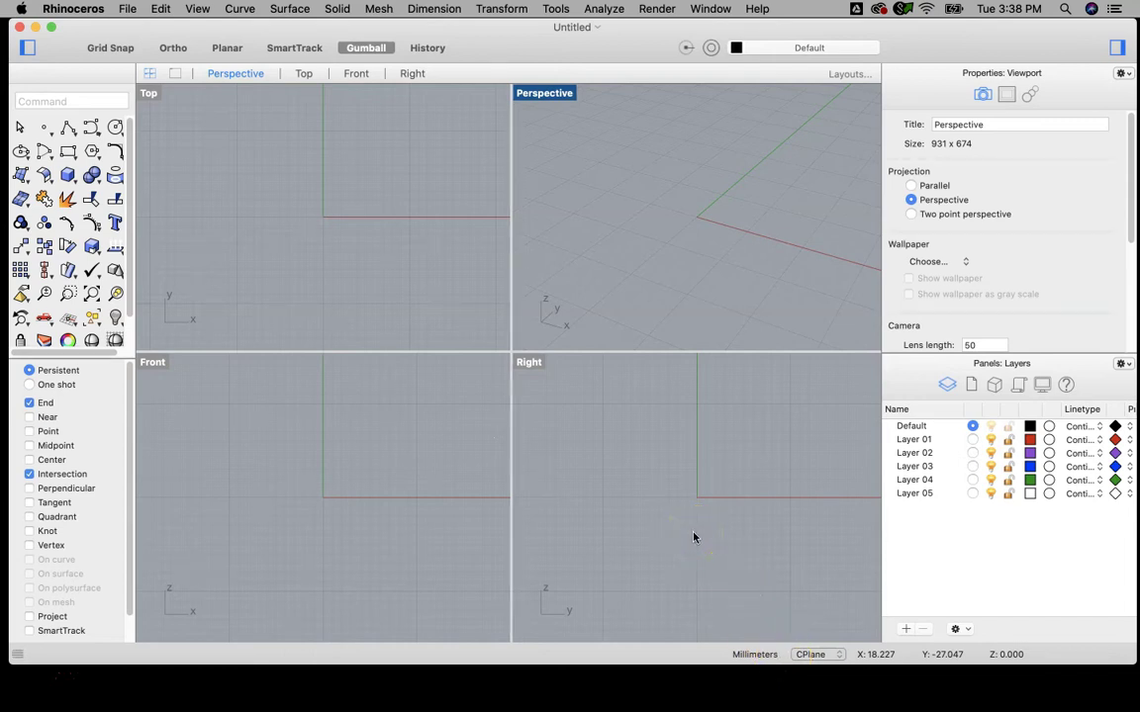
pyautogui.click(129, 11)
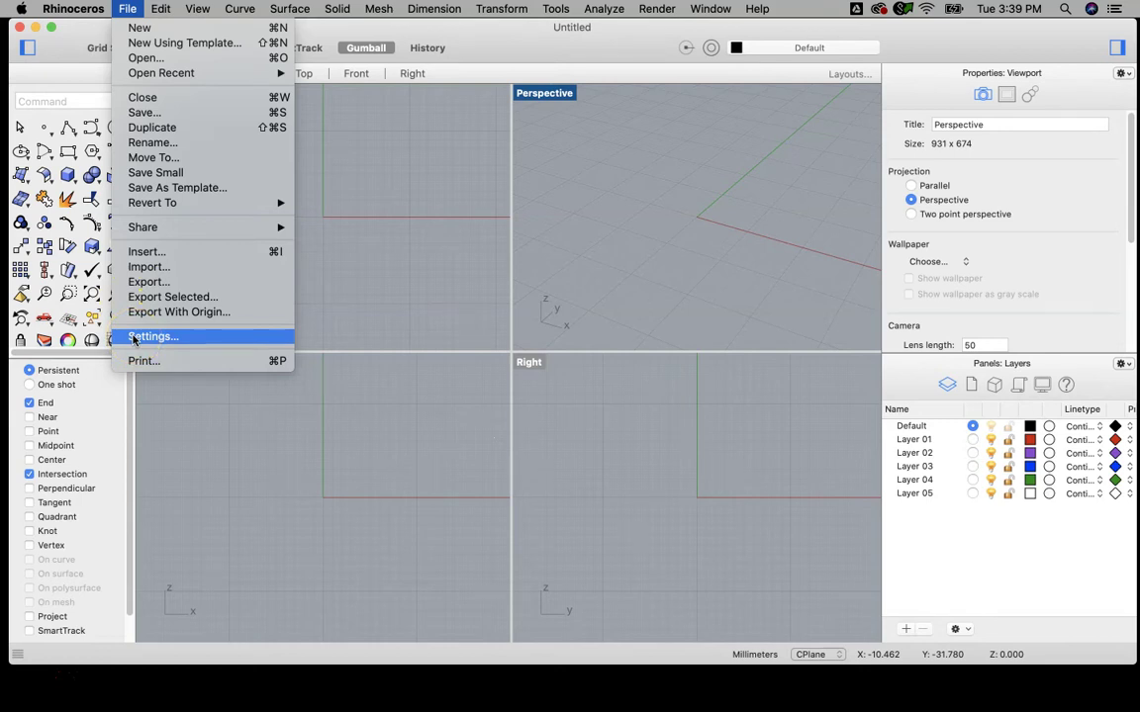
pyautogui.moveTo(433, 9)
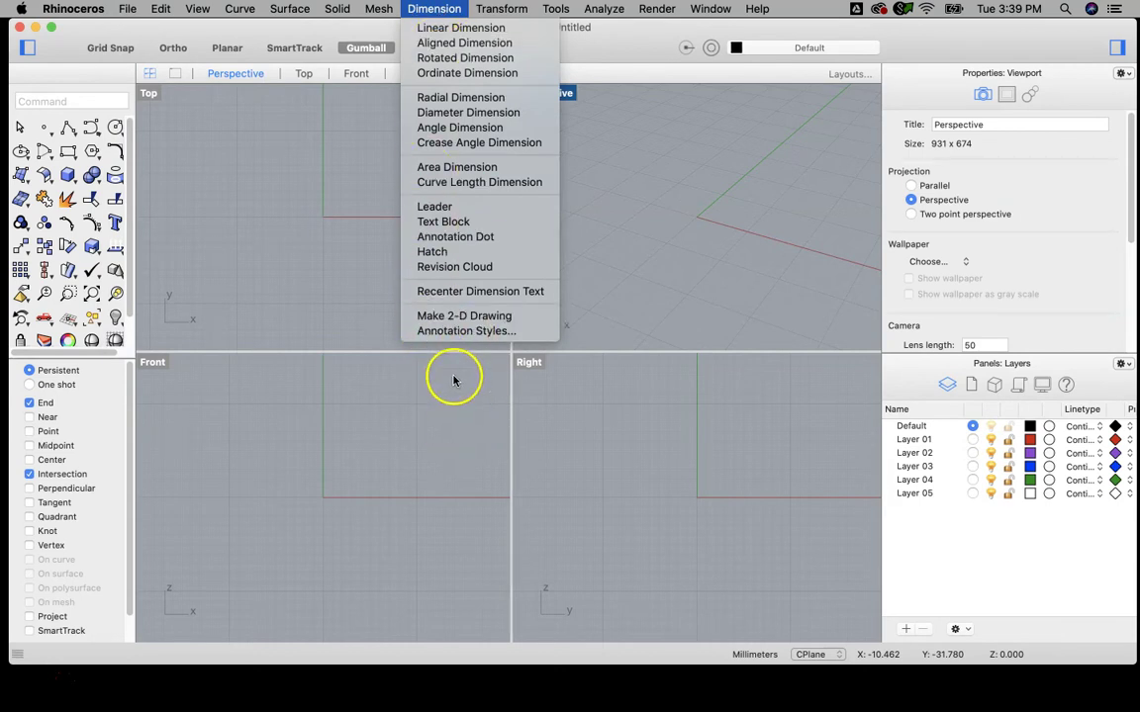
pyautogui.moveTo(128, 9)
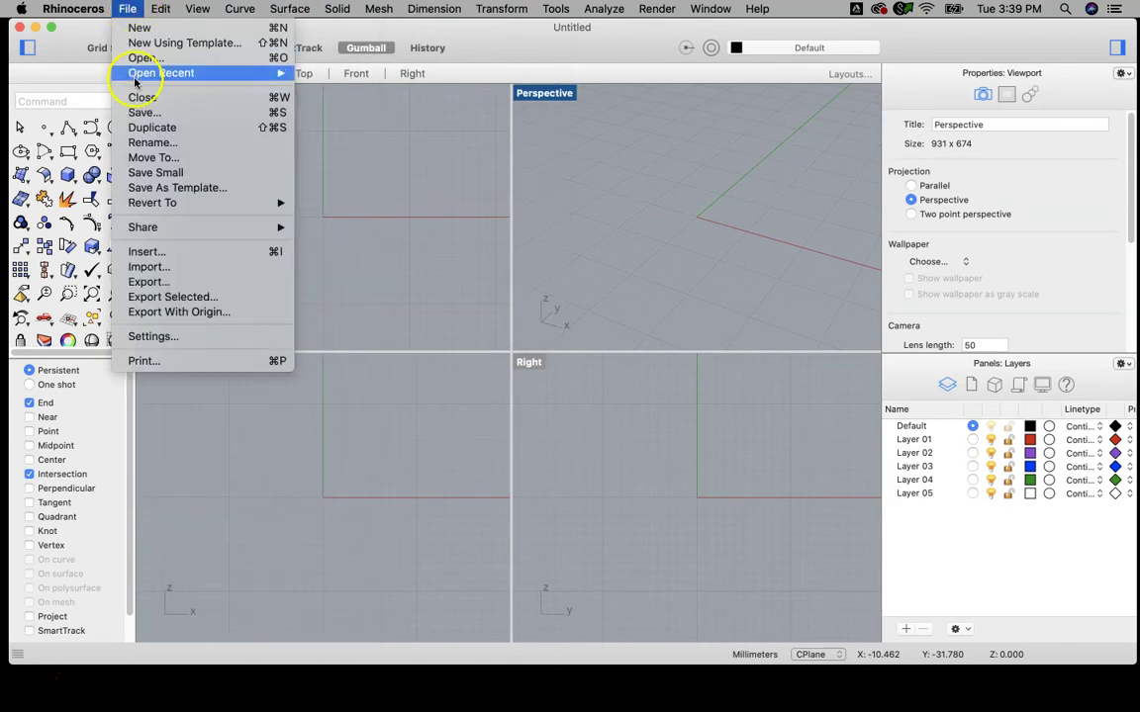
# Step: Review Annotation Styles, Document User Text, Grid and Units settings, keeping Millimeters, then close Settings
pyautogui.click(154, 338)
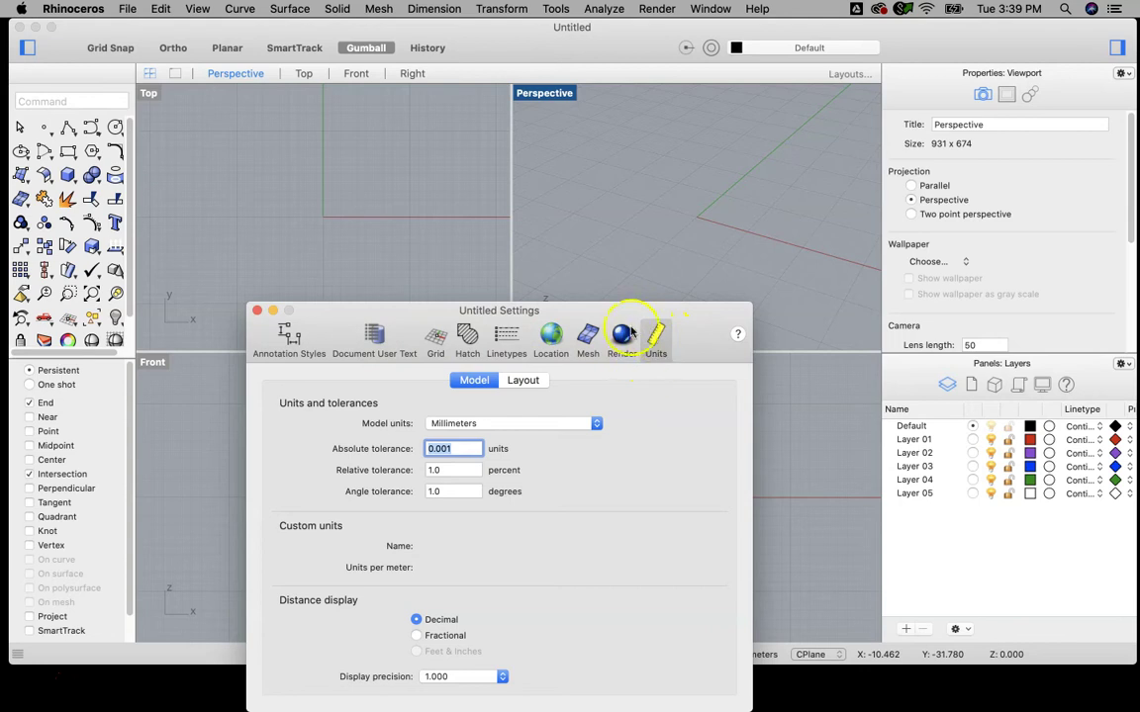
pyautogui.click(285, 336)
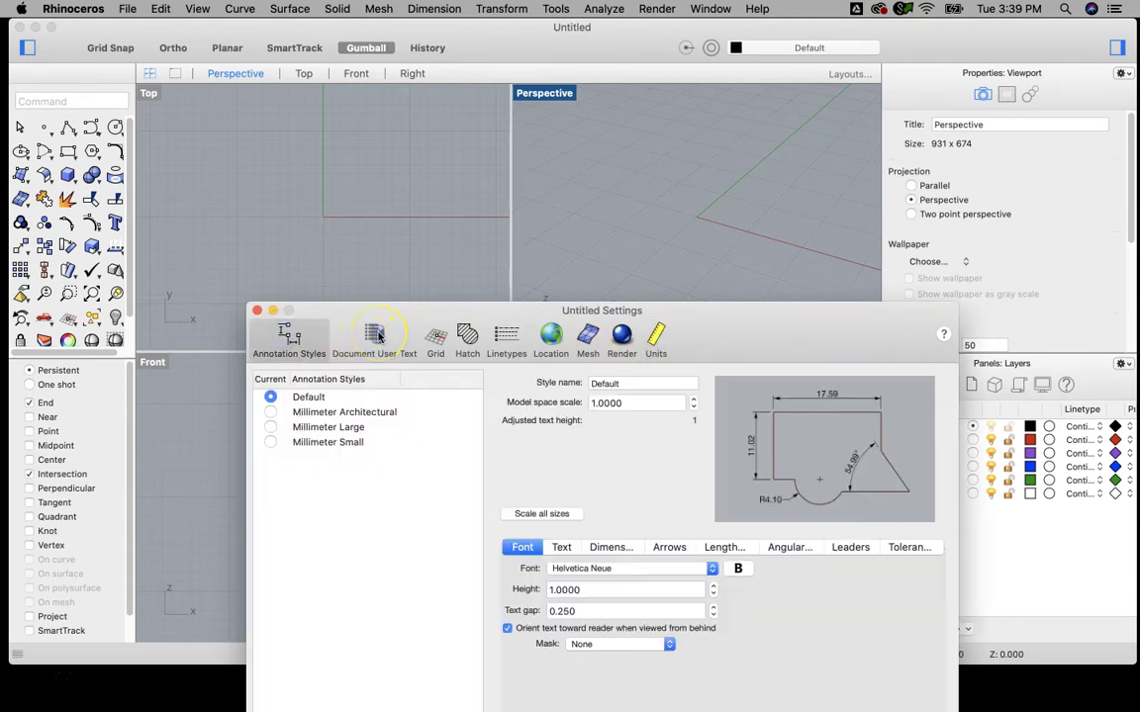
pyautogui.click(378, 337)
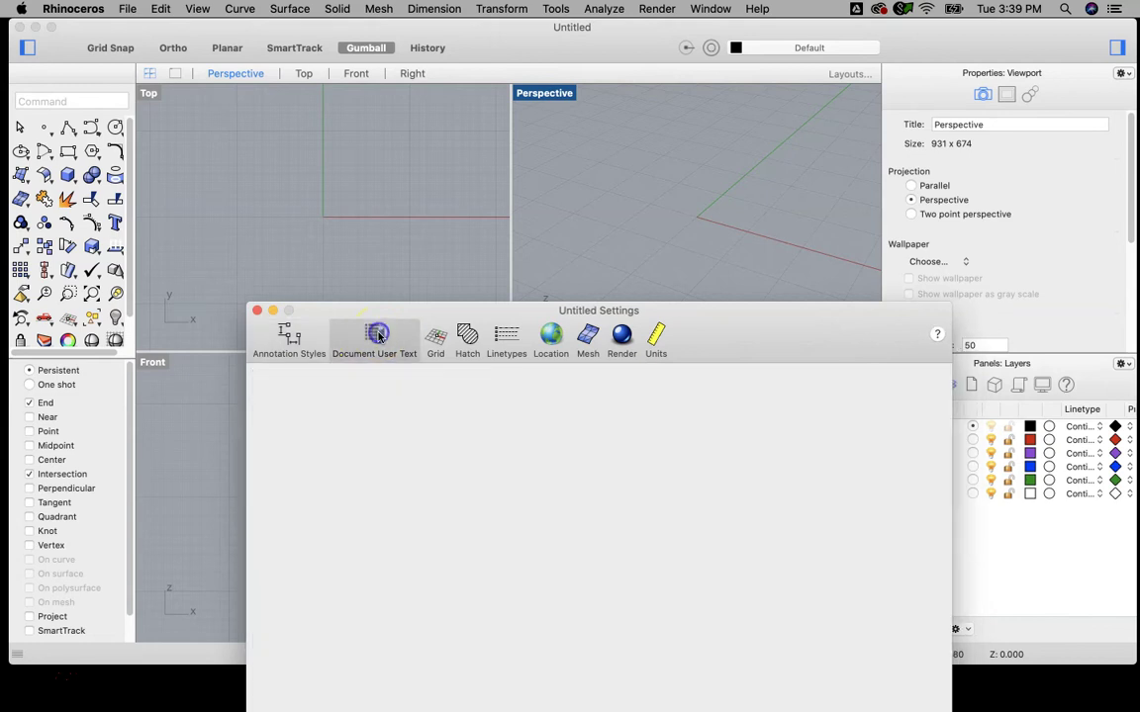
pyautogui.click(435, 336)
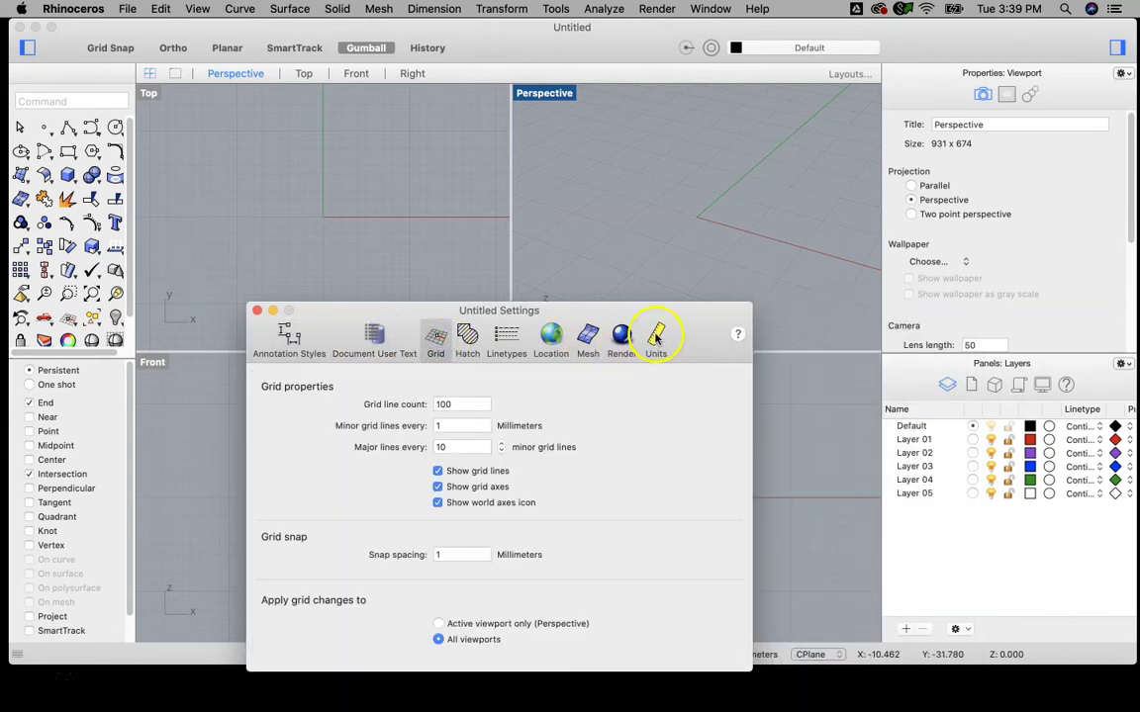
pyautogui.click(655, 338)
pyautogui.click(597, 425)
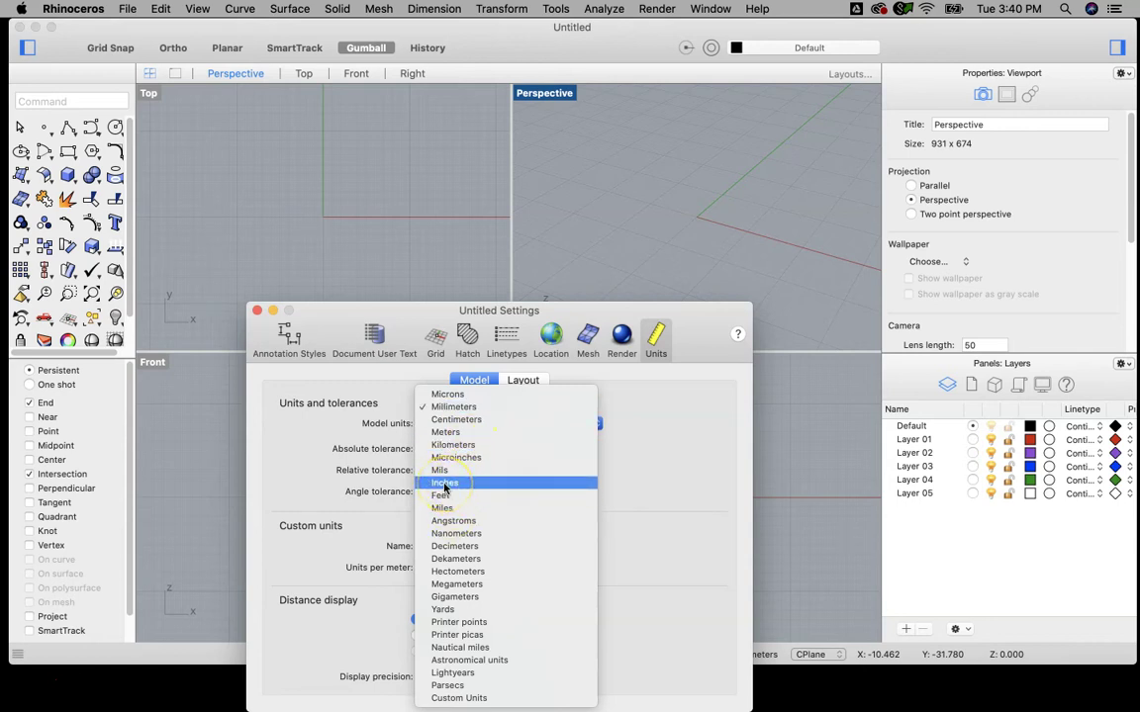
pyautogui.click(257, 314)
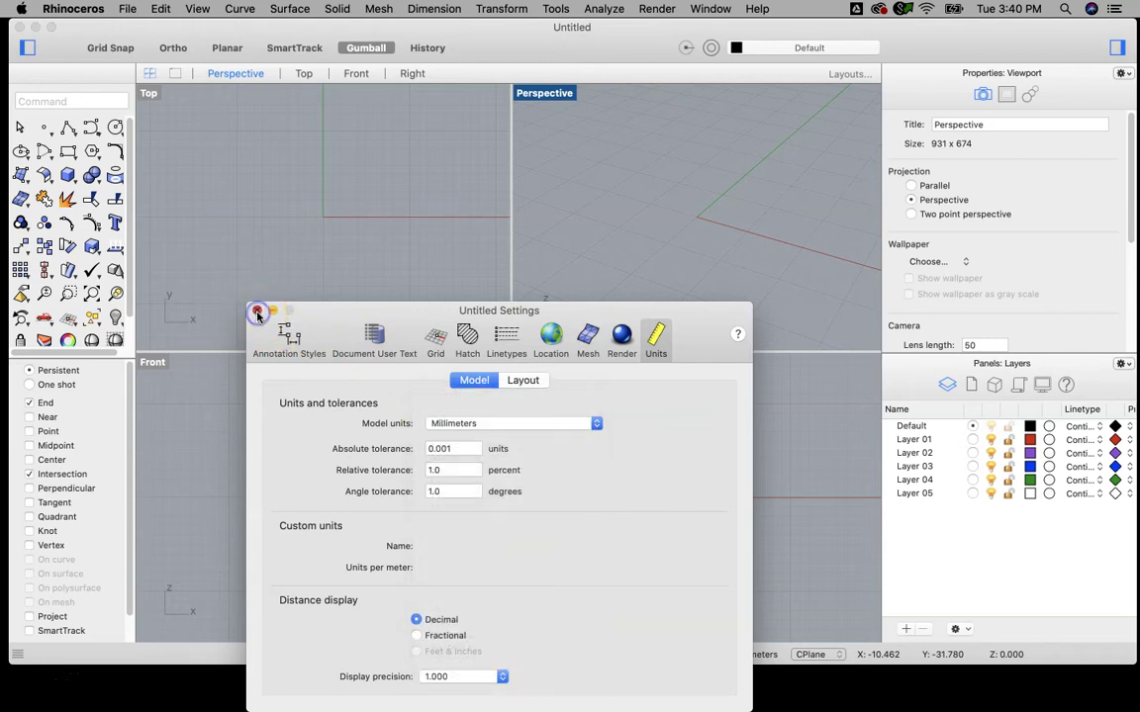
pyautogui.click(256, 312)
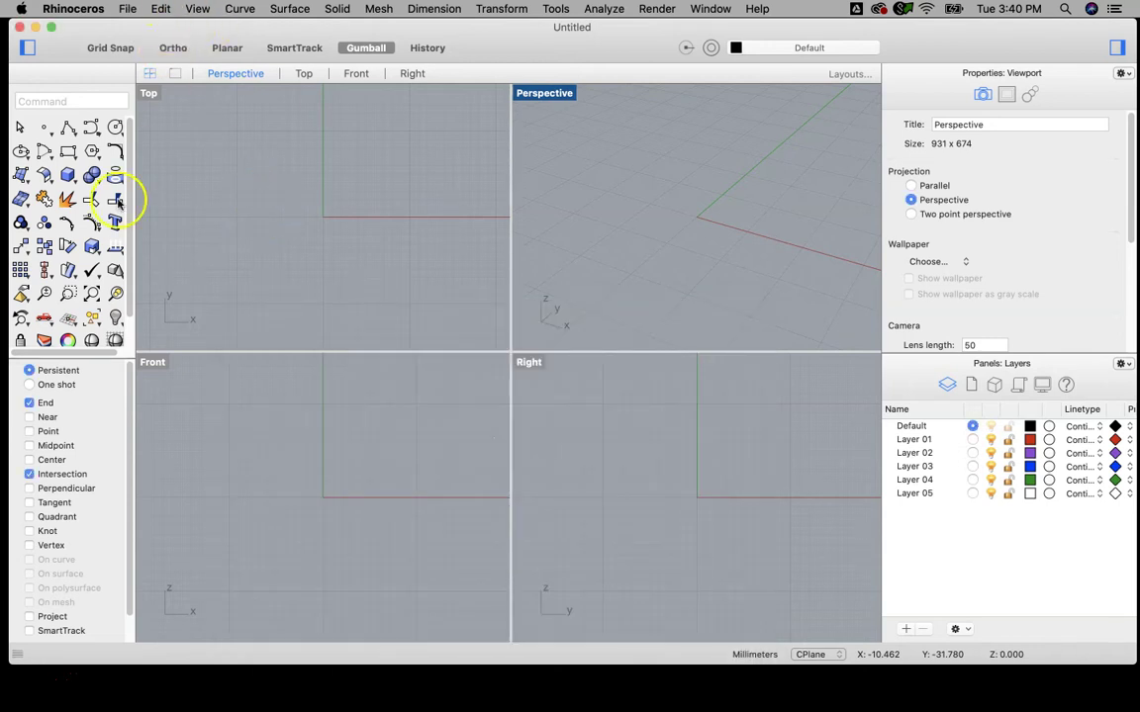
pyautogui.moveTo(131, 247); pyautogui.dragTo(132, 309)
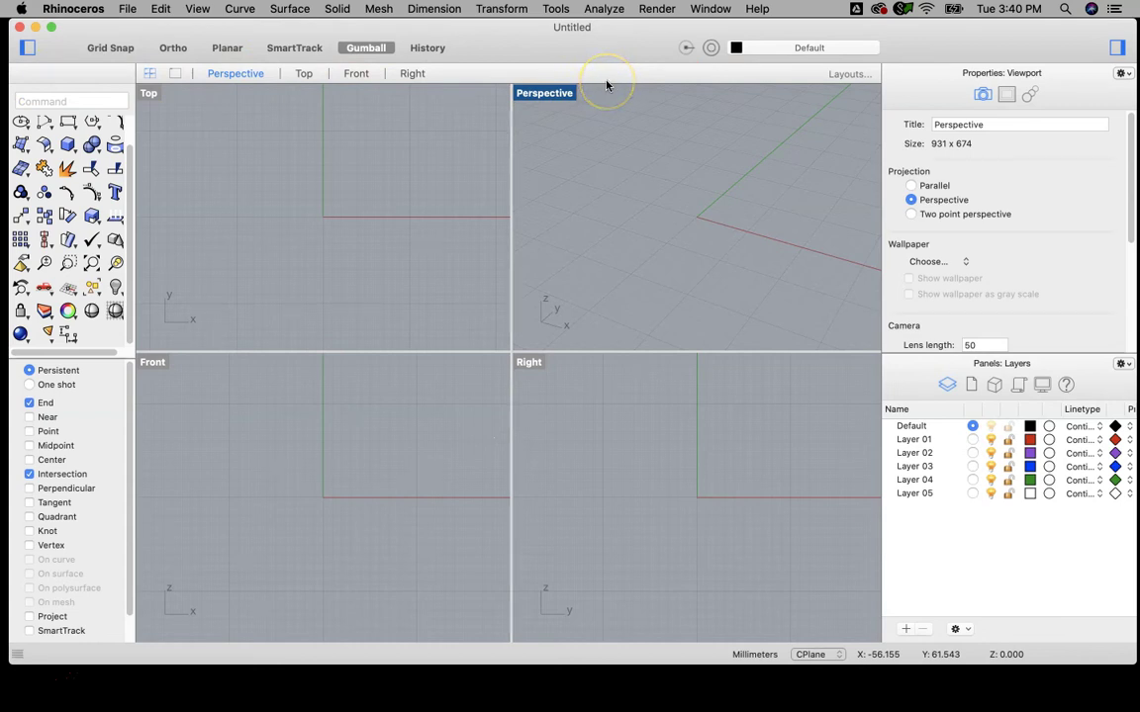
pyautogui.click(129, 10)
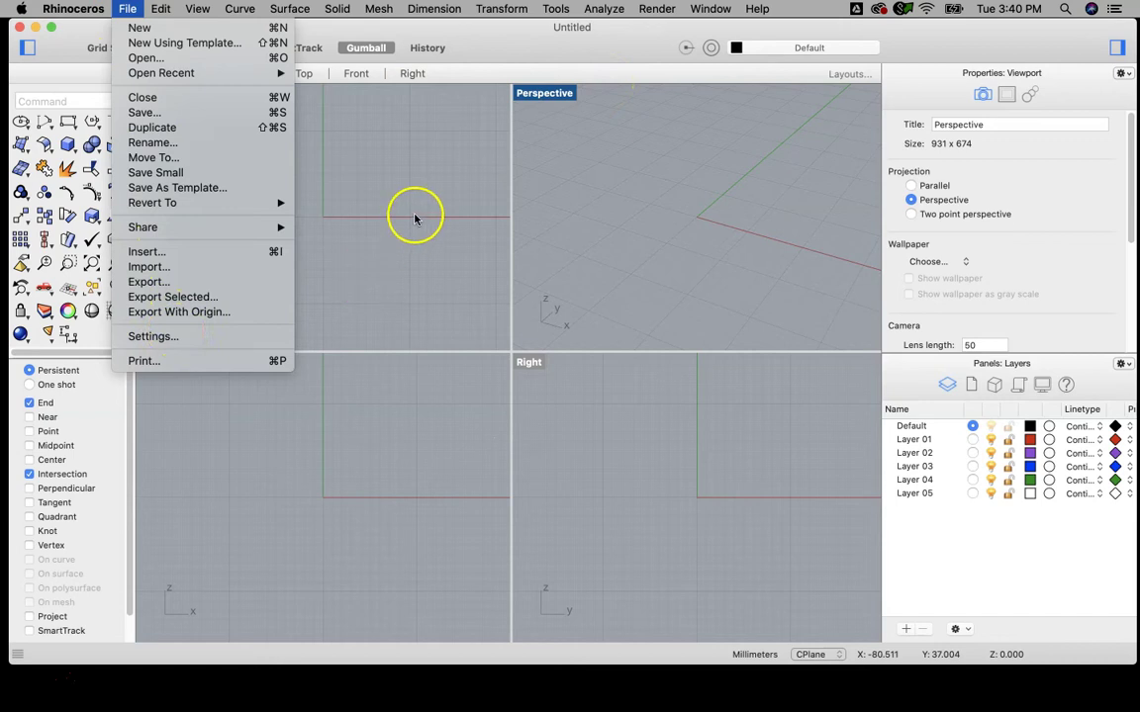
pyautogui.click(496, 32)
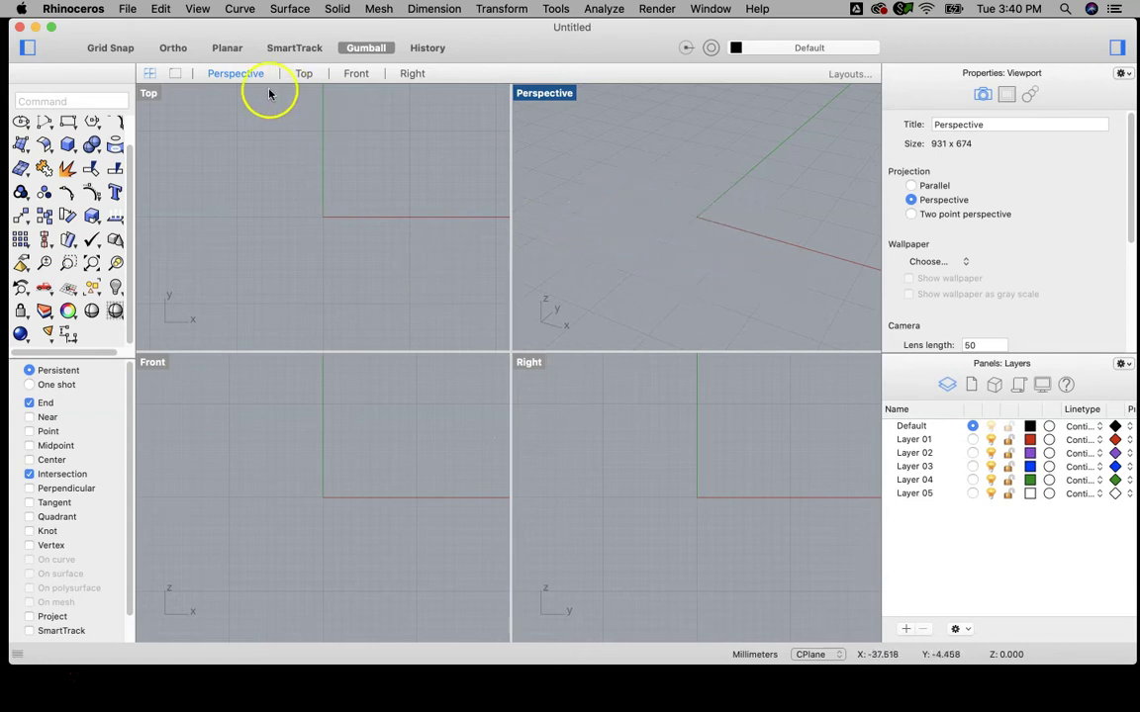
# Step: Activate the Top viewport so Properties shows its Parallel projection settings
pyautogui.click(150, 94)
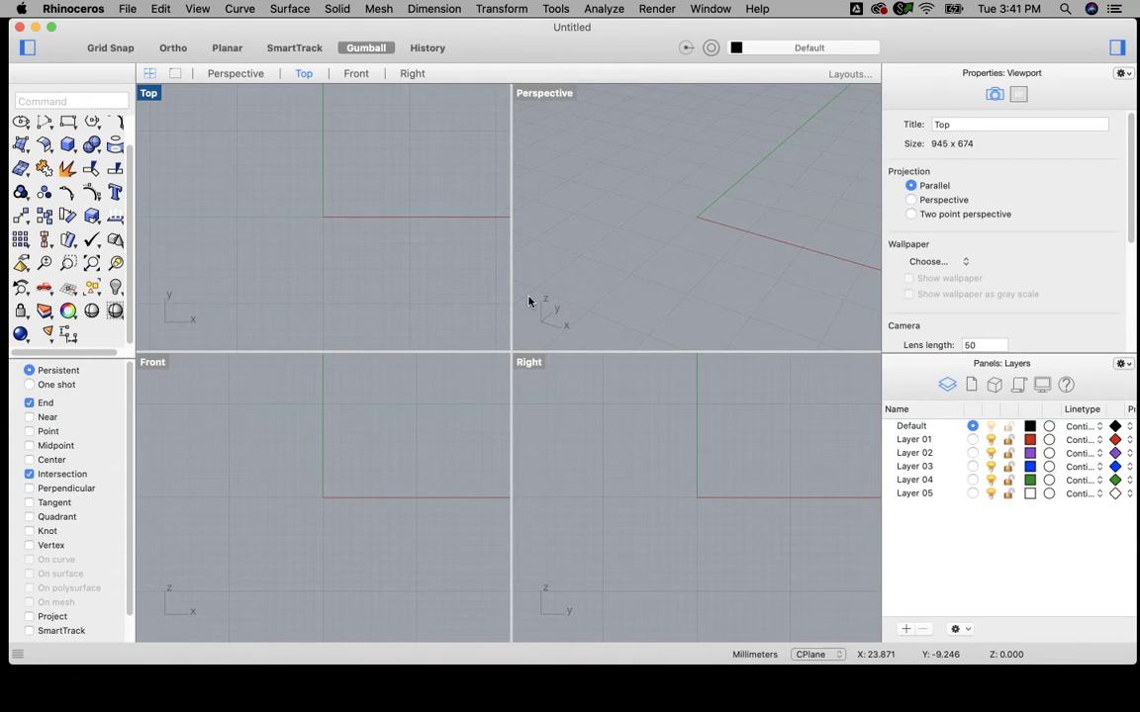
pyautogui.click(280, 234)
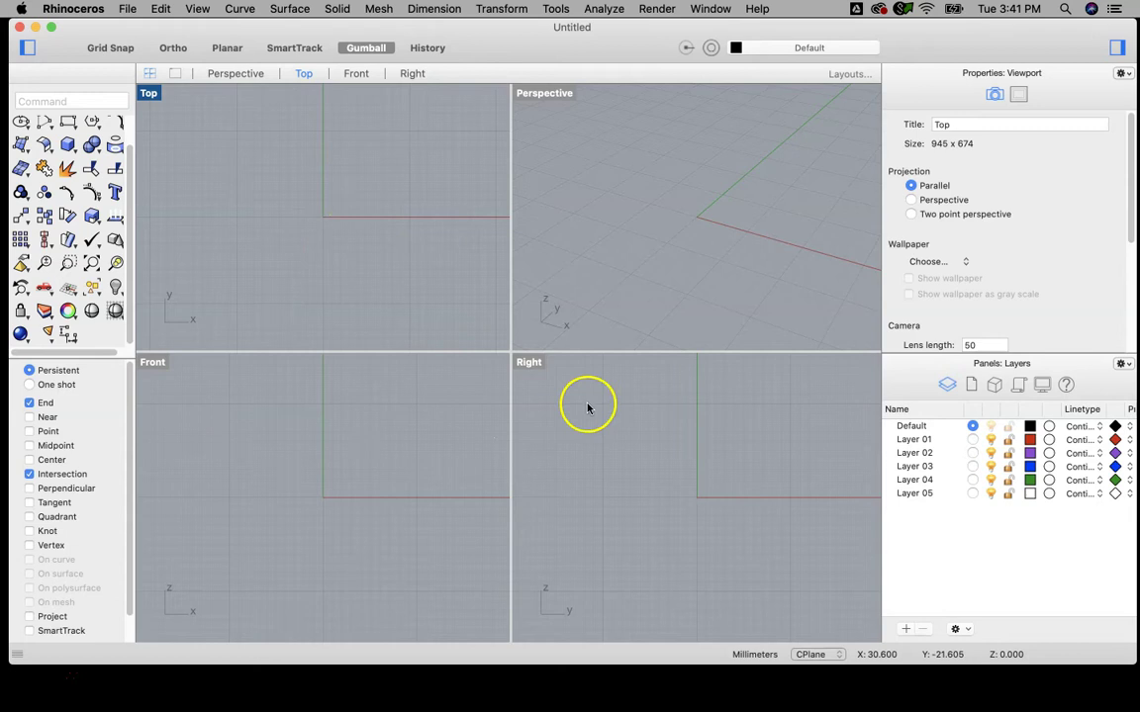
pyautogui.doubleClick(149, 95)
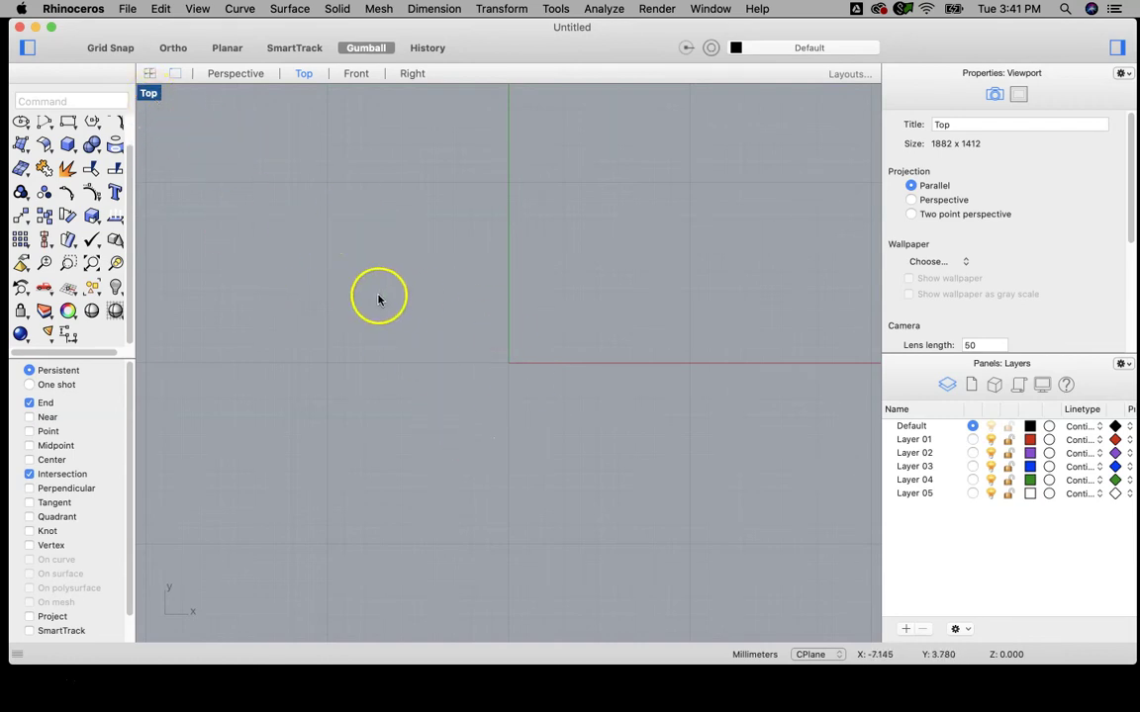
pyautogui.doubleClick(151, 95)
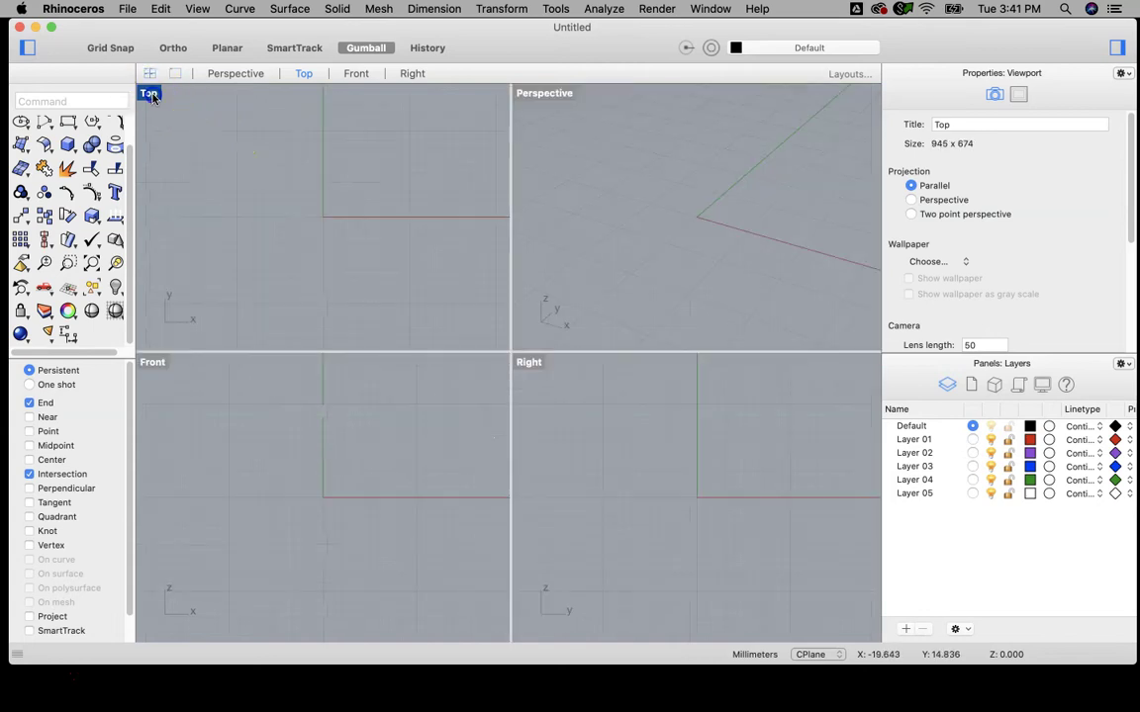
pyautogui.doubleClick(529, 363)
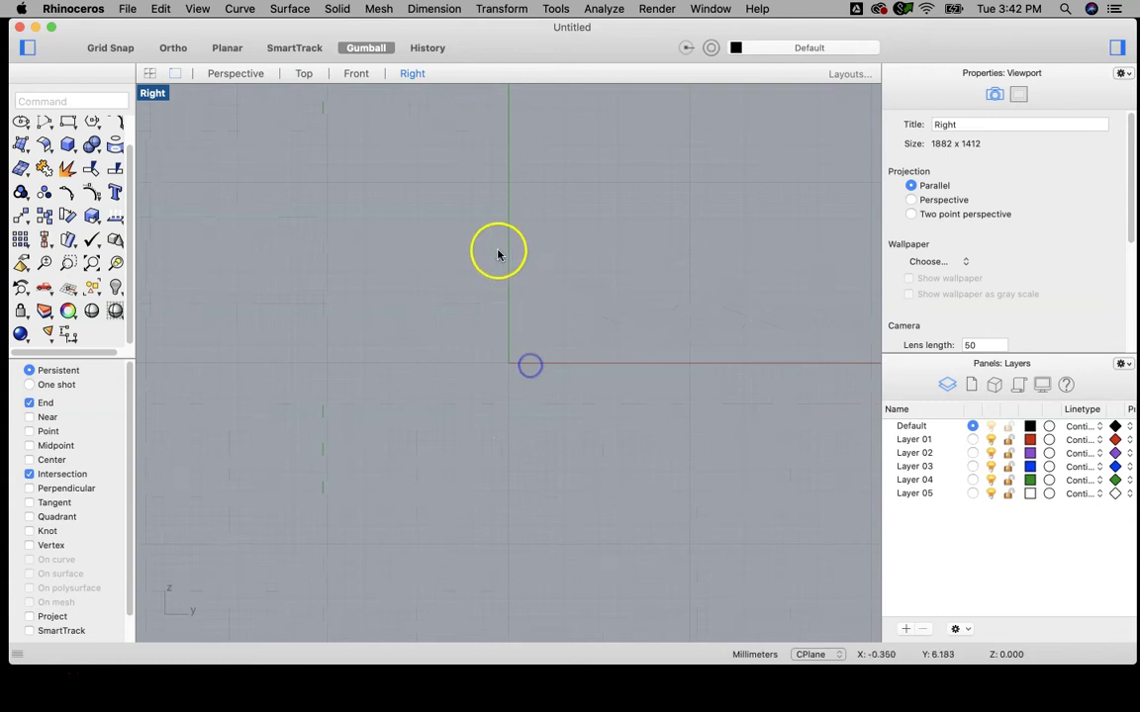
pyautogui.click(358, 75)
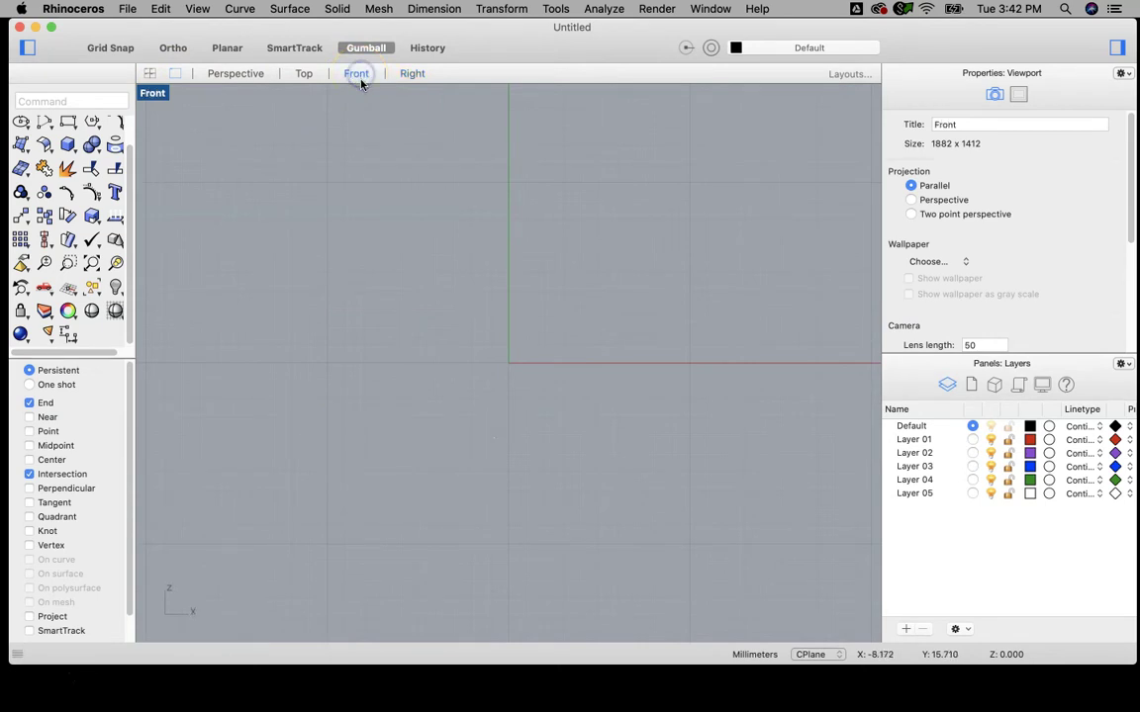
pyautogui.click(237, 75)
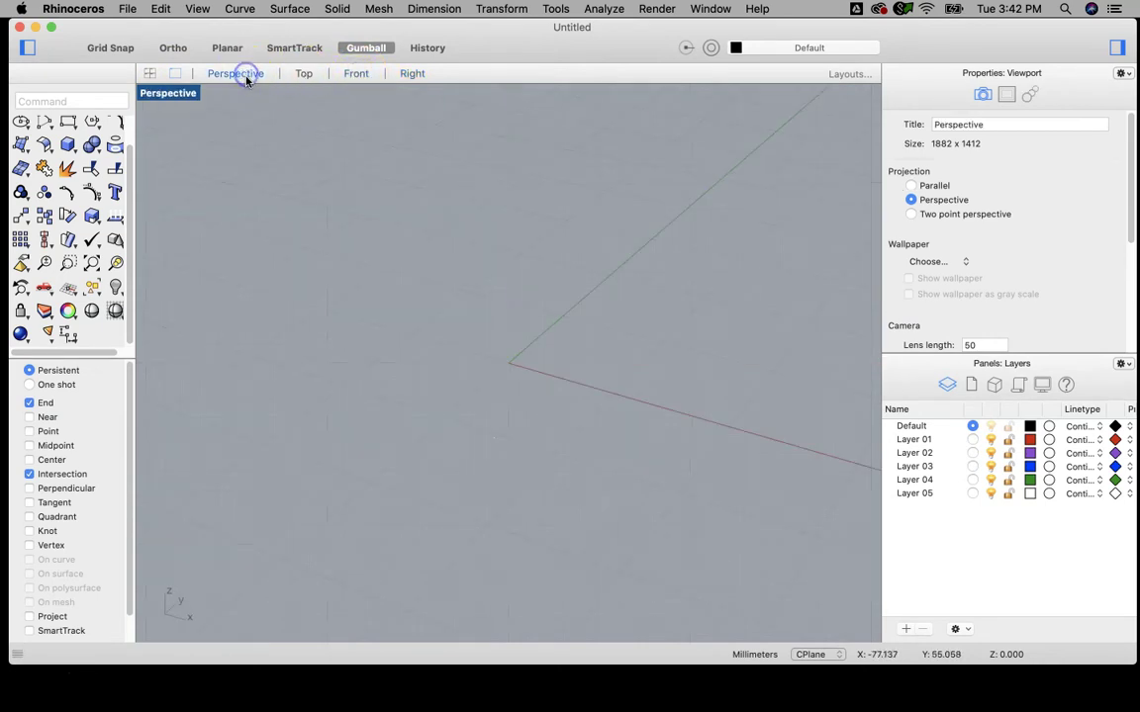
pyautogui.click(304, 74)
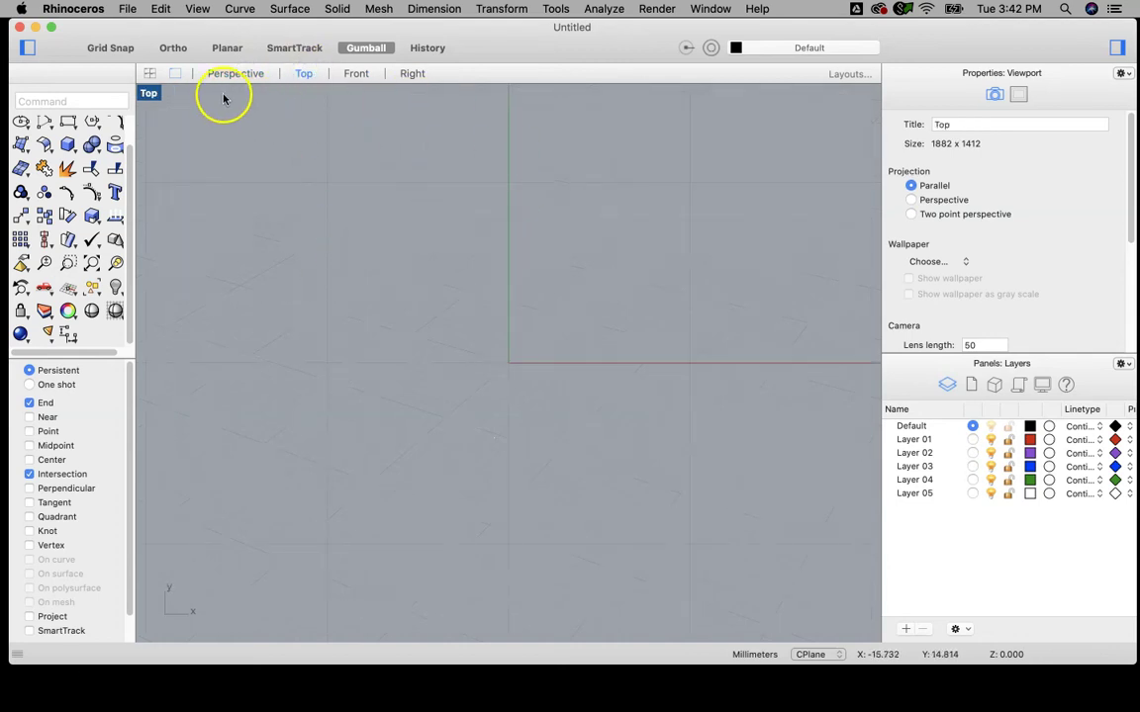
pyautogui.click(148, 75)
pyautogui.click(146, 94)
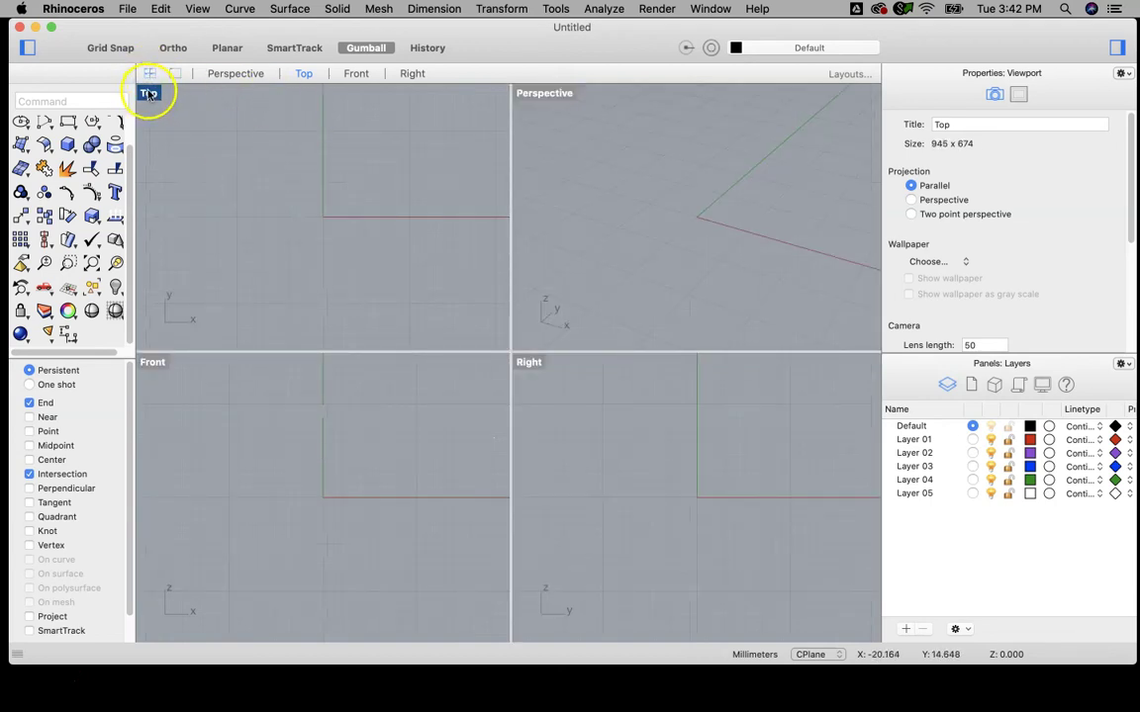
pyautogui.doubleClick(149, 93)
pyautogui.click(150, 74)
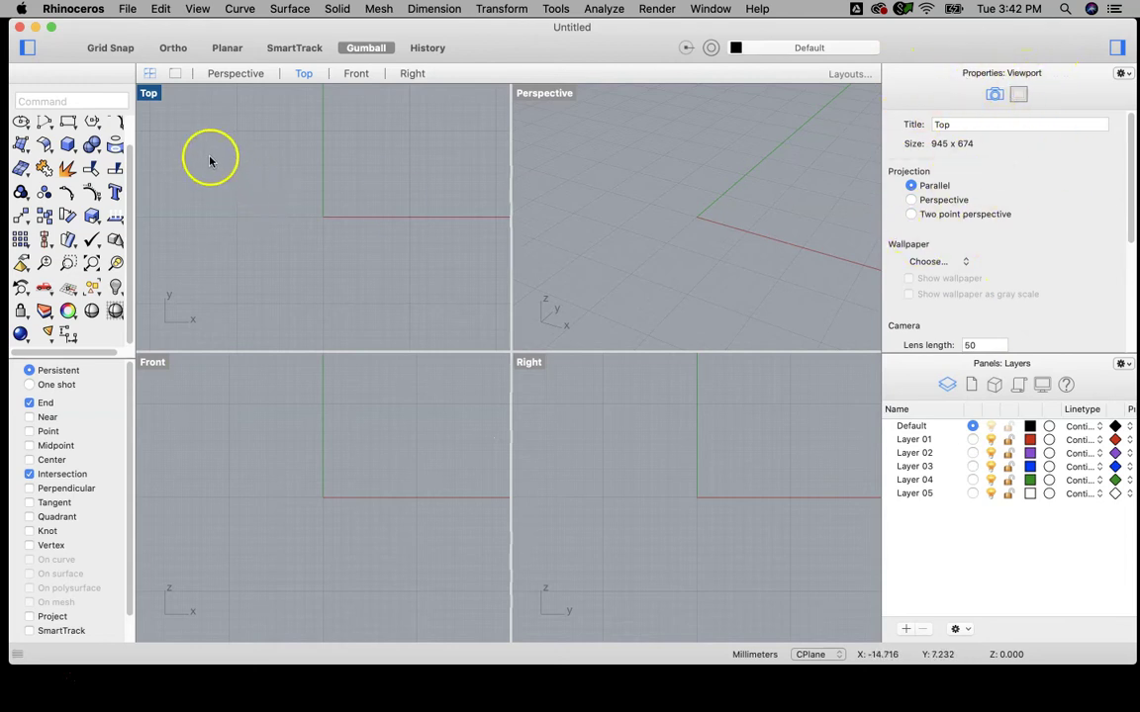
# Step: Draw a circle in Top view centred just above the origin, then select it
pyautogui.moveTo(132, 224); pyautogui.dragTo(131, 198)
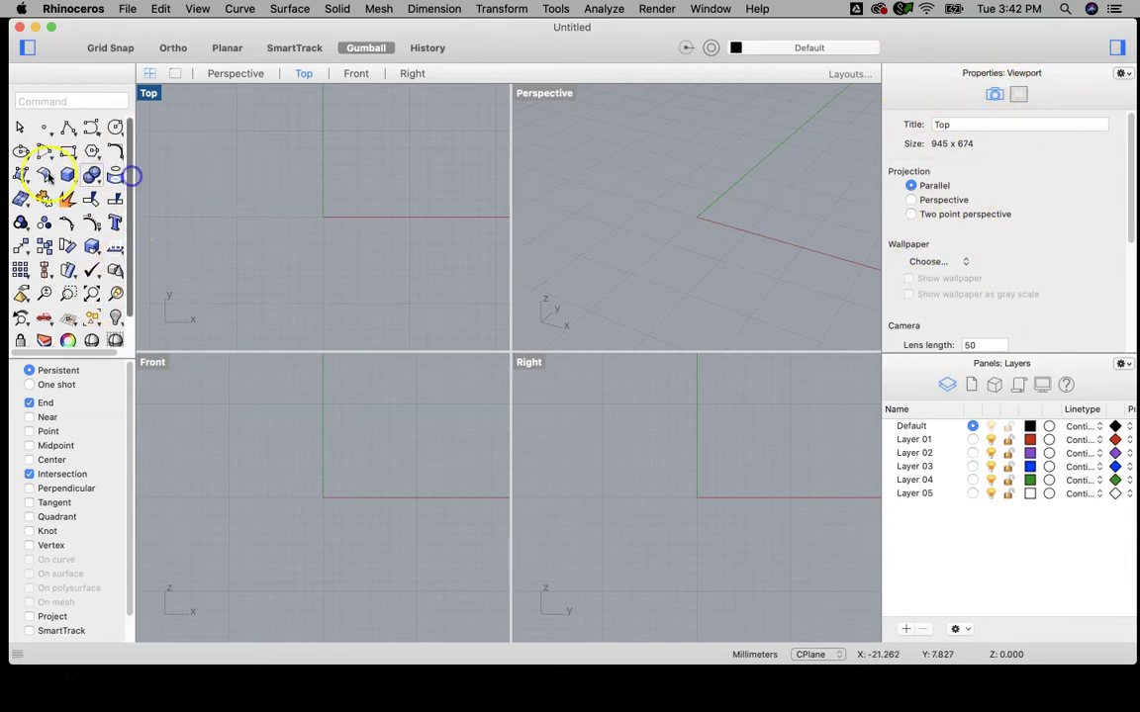
pyautogui.click(114, 127)
pyautogui.click(324, 168)
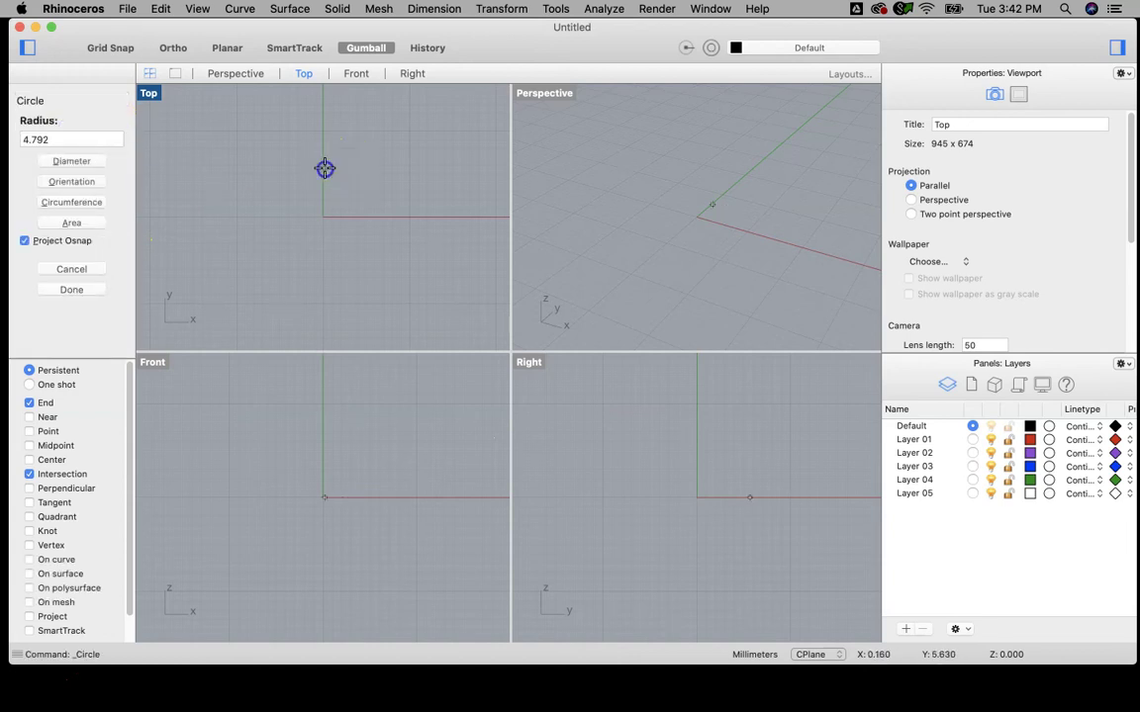
pyautogui.click(357, 205)
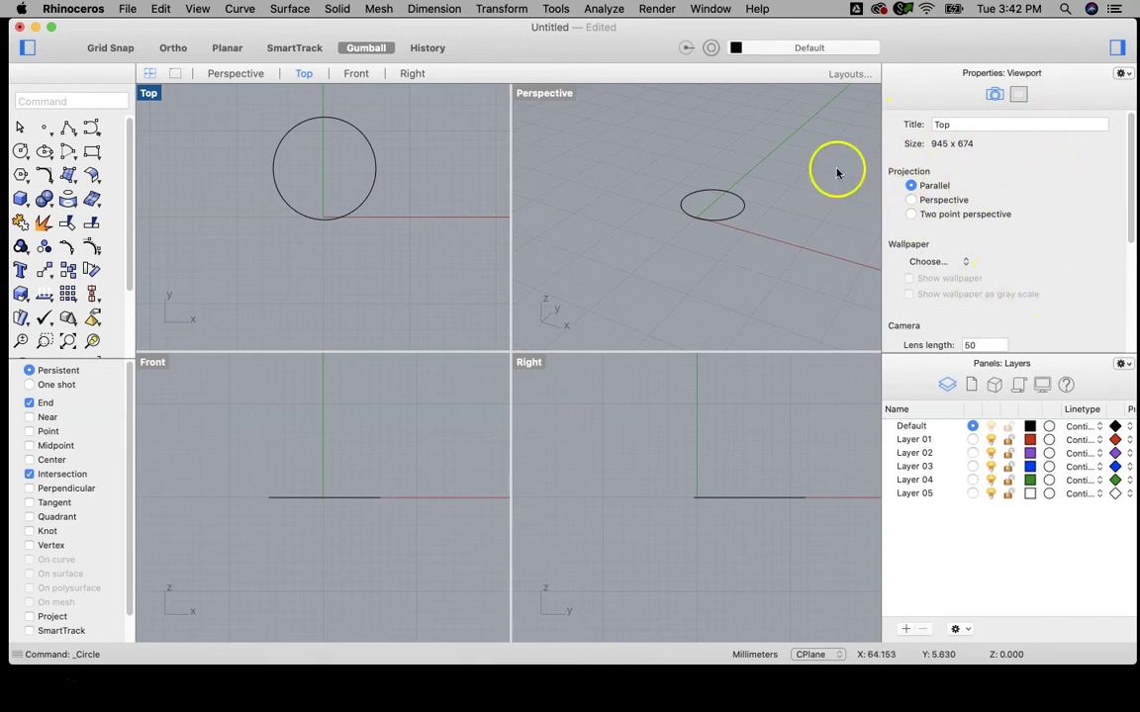
pyautogui.click(376, 180)
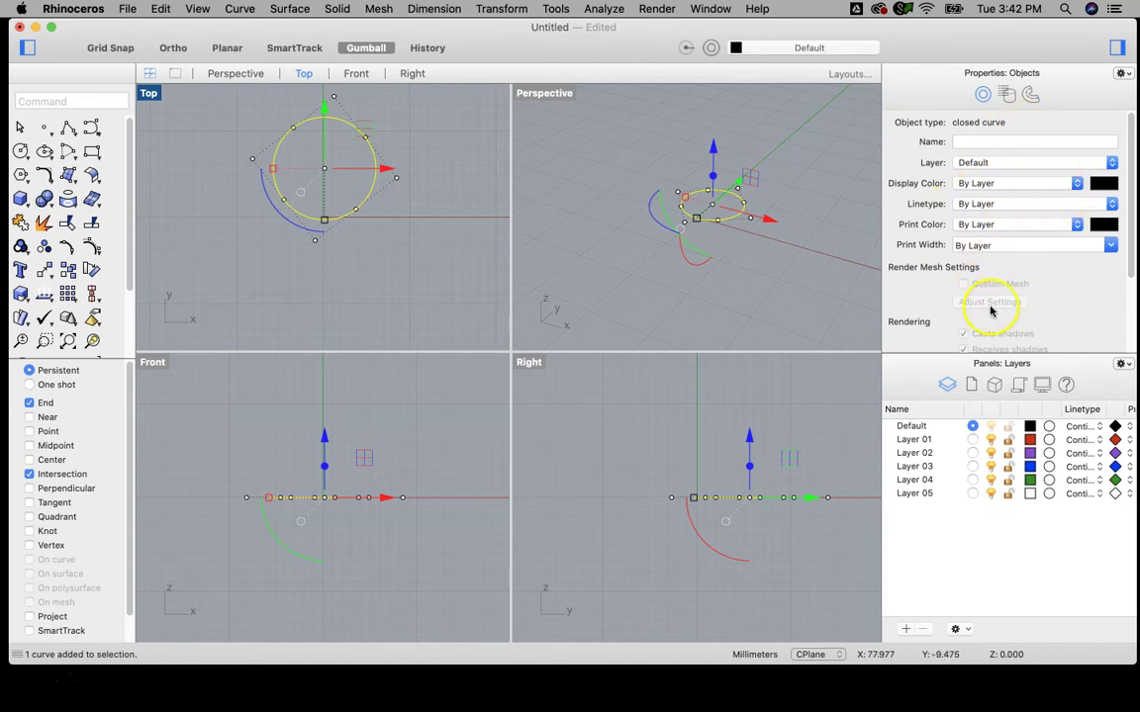
# Step: Reselect the circle and switch the gumball off to reveal its control points
pyautogui.scroll(-5, 1073, 224)
pyautogui.scroll(5, 1073, 224)
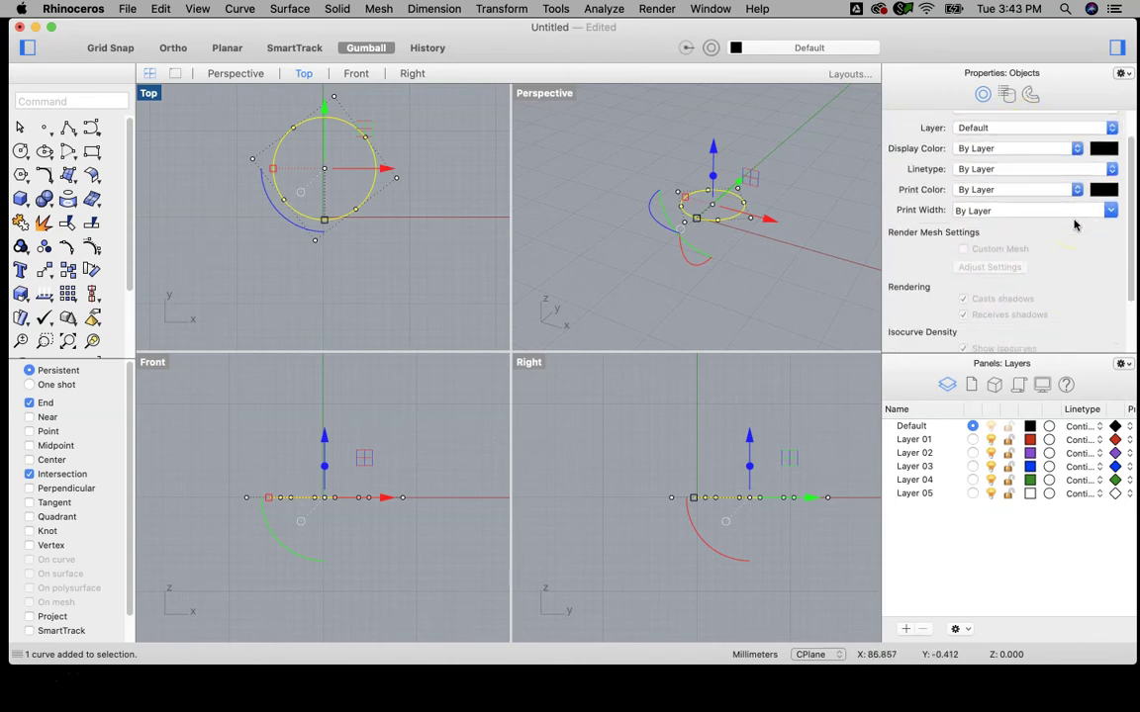
pyautogui.click(464, 149)
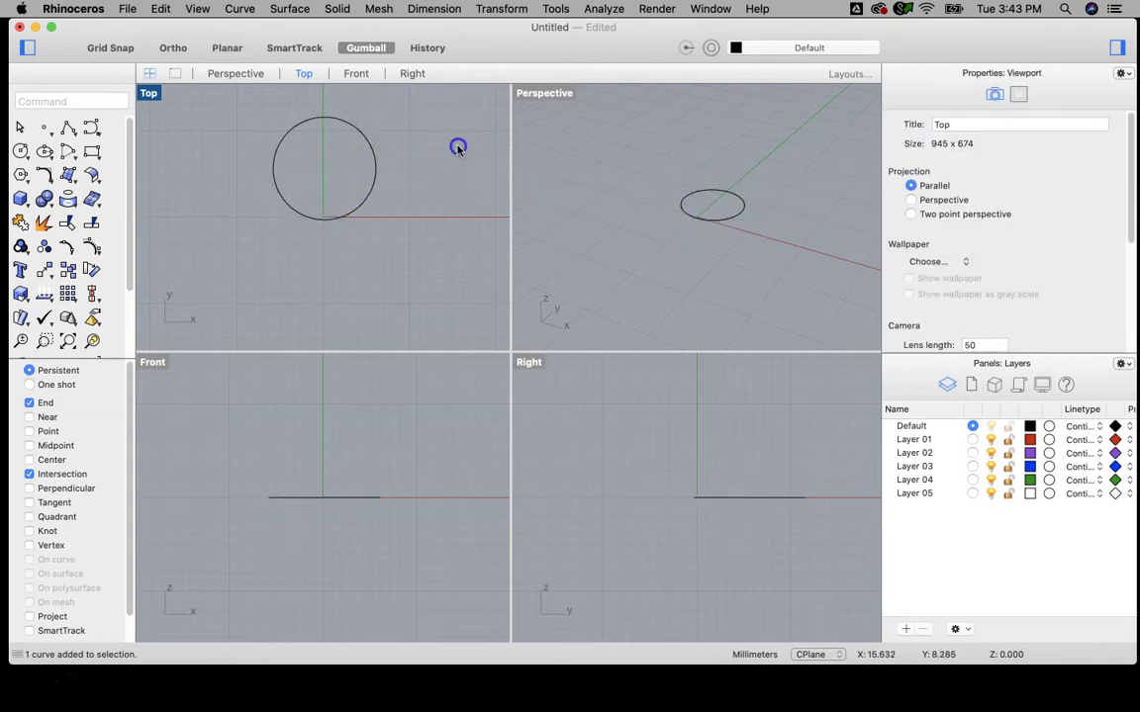
pyautogui.click(455, 175)
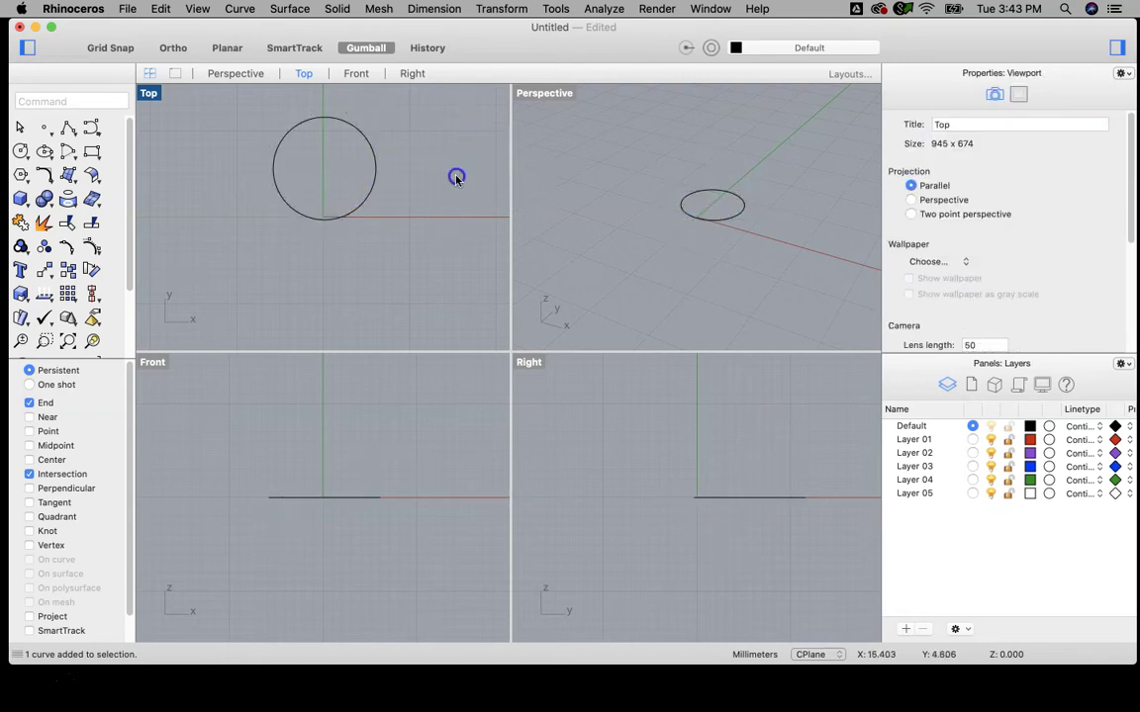
pyautogui.click(376, 168)
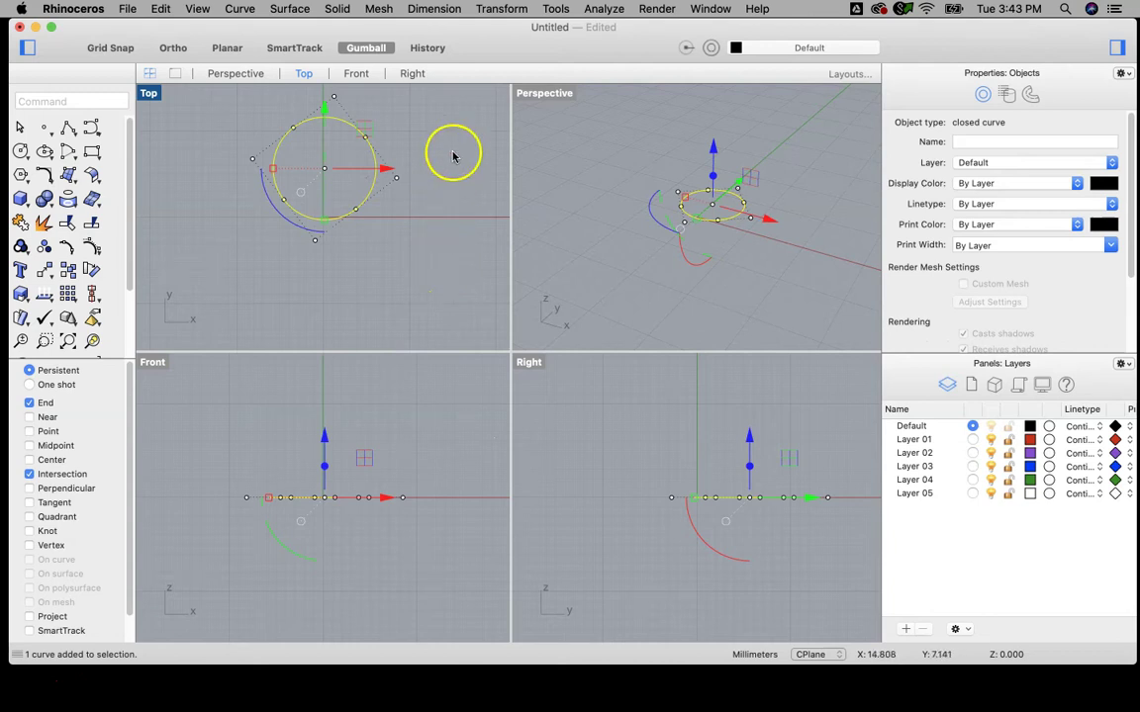
pyautogui.click(376, 49)
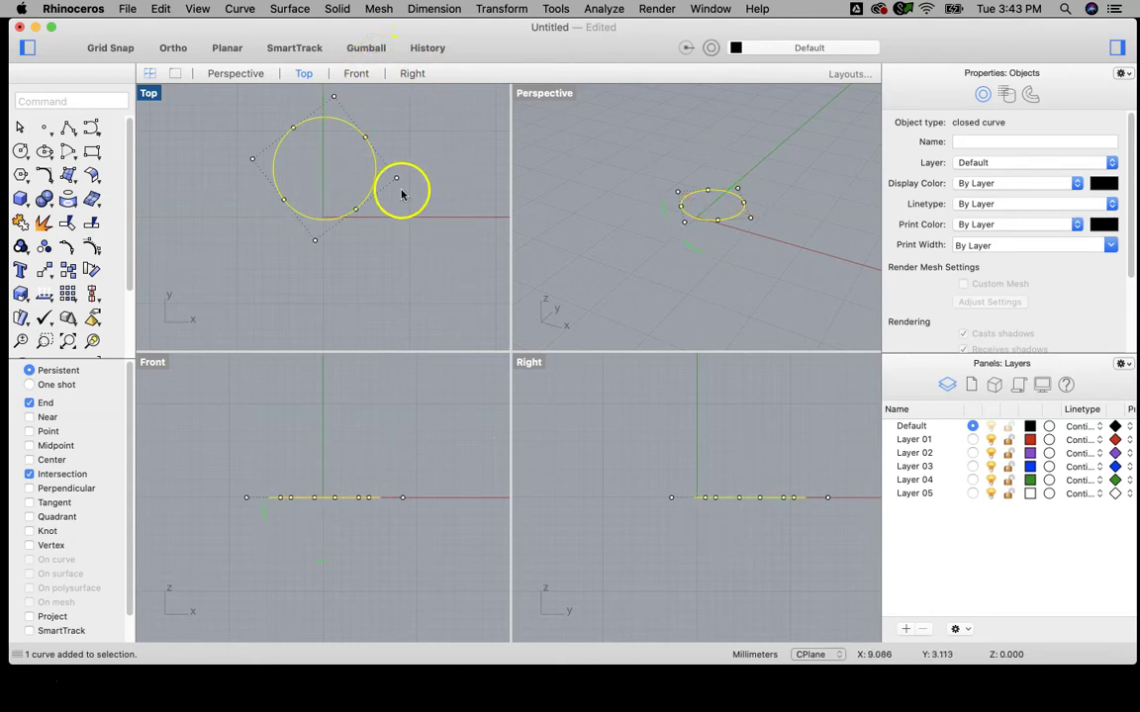
pyautogui.click(397, 251)
# Step: Drag the circle down and right so it straddles the x-axis
pyautogui.click(367, 195)
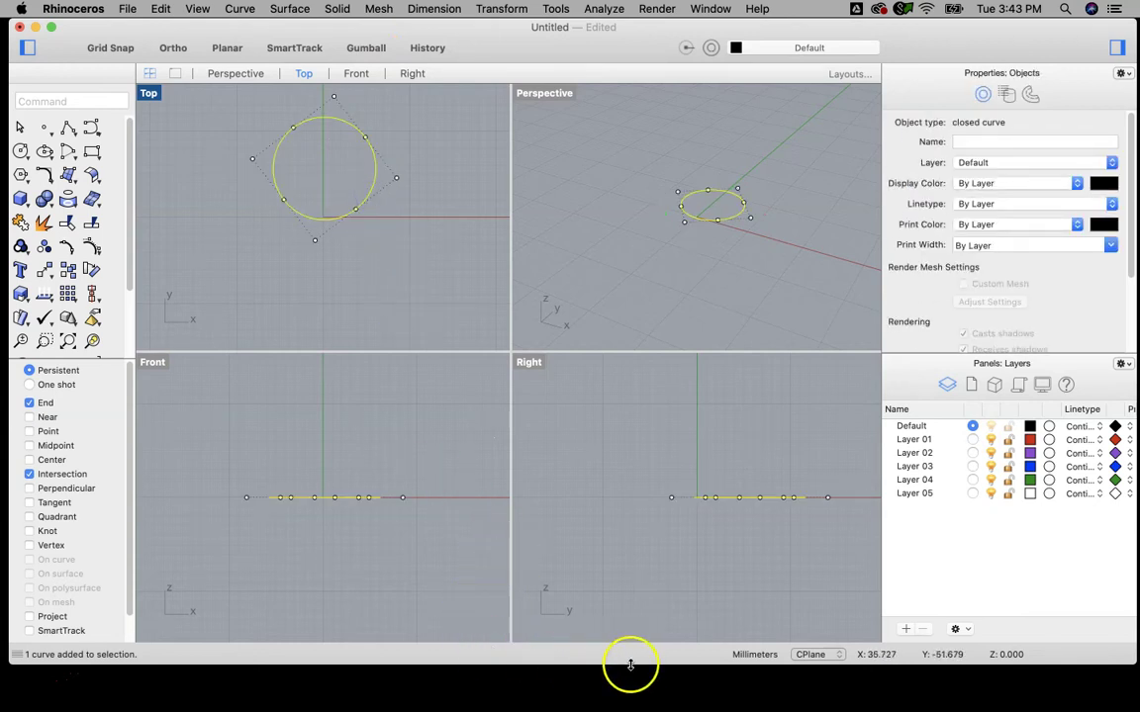
pyautogui.click(461, 151)
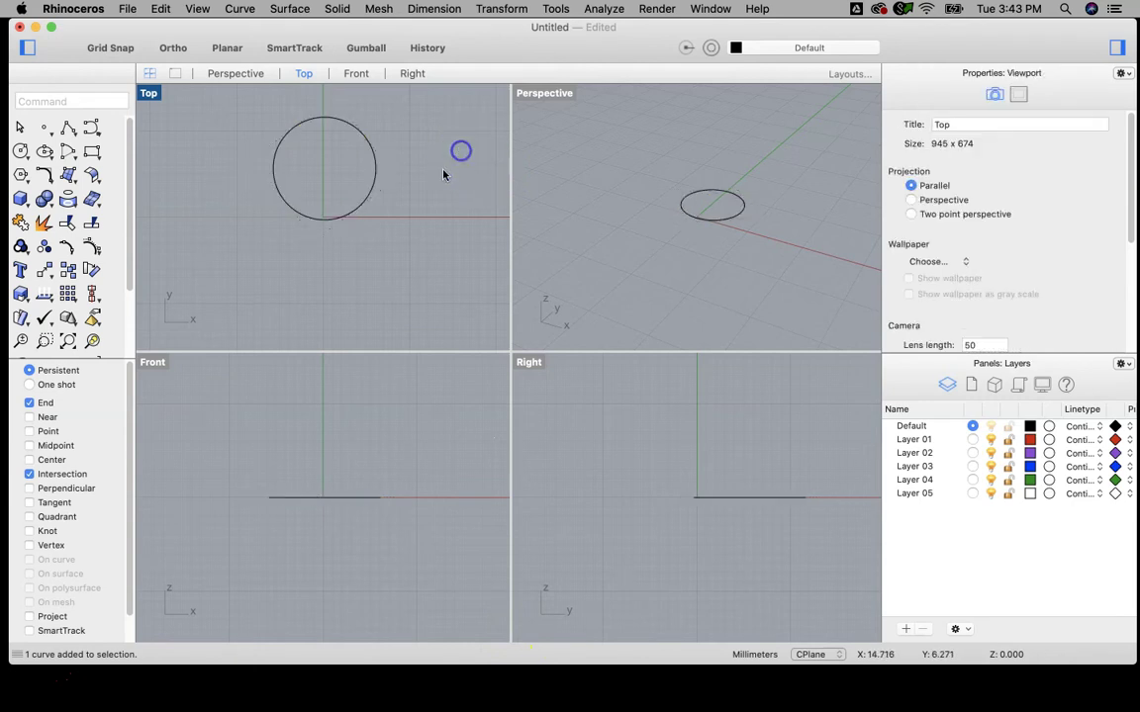
pyautogui.click(349, 123)
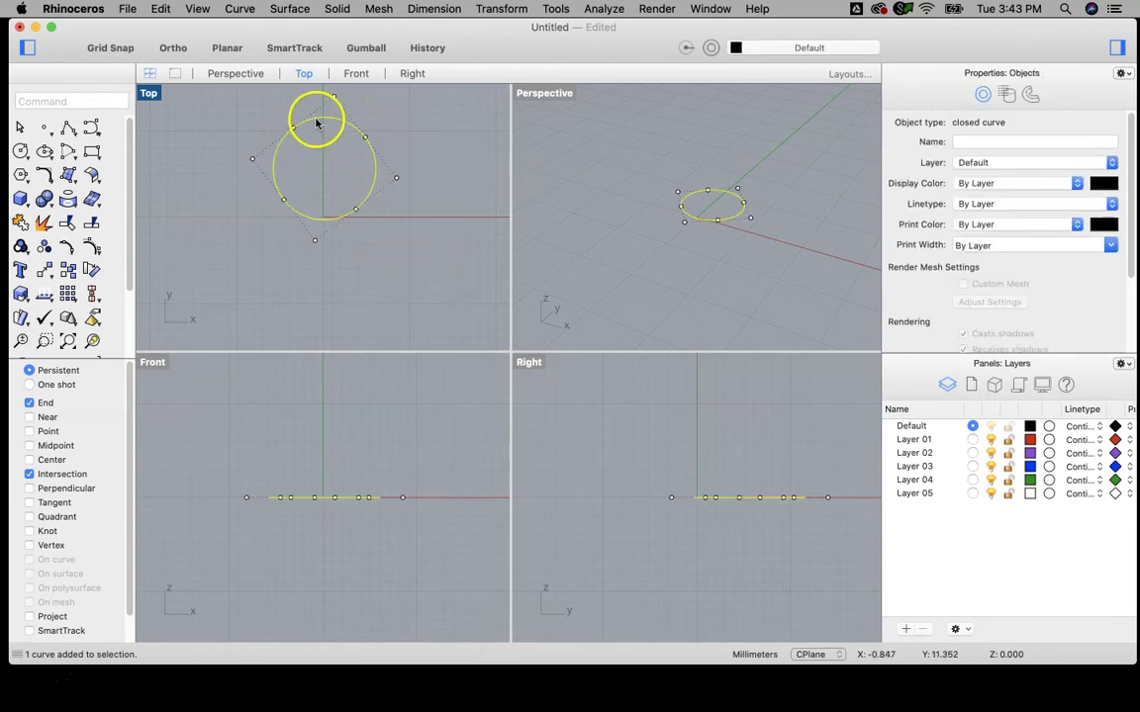
pyautogui.moveTo(318, 121); pyautogui.dragTo(364, 142)
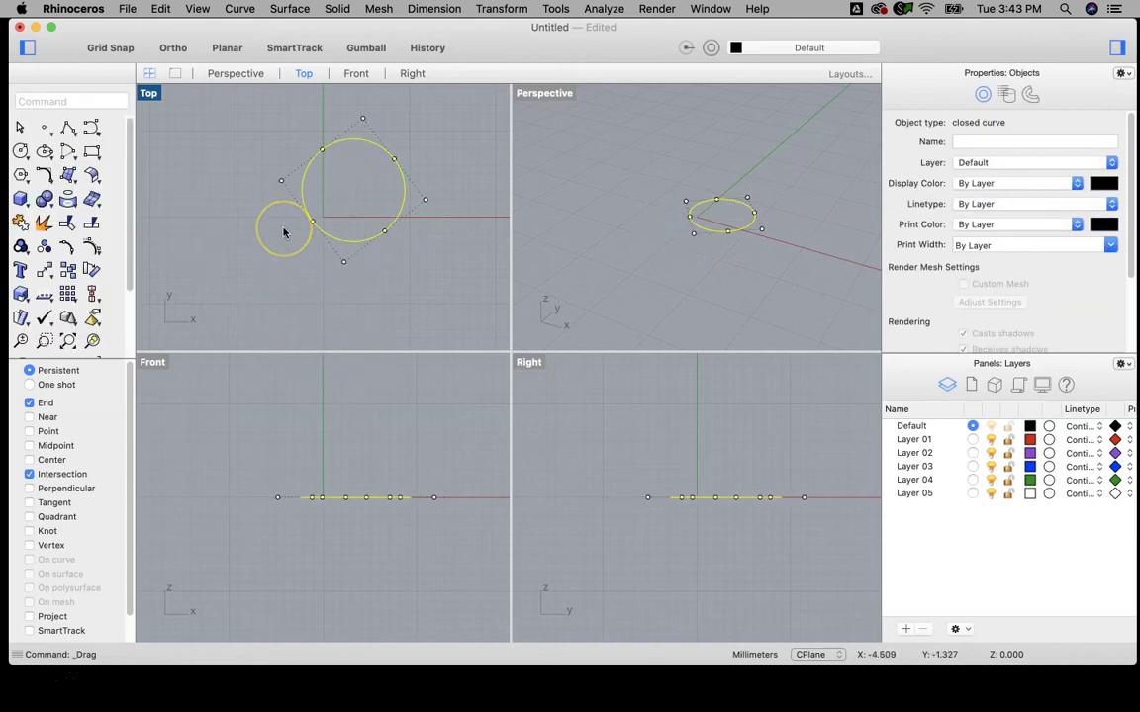
pyautogui.moveTo(259, 297); pyautogui.dragTo(332, 307)
# Step: Clear the circle's selection and pan the Top view to the left
pyautogui.click(386, 226)
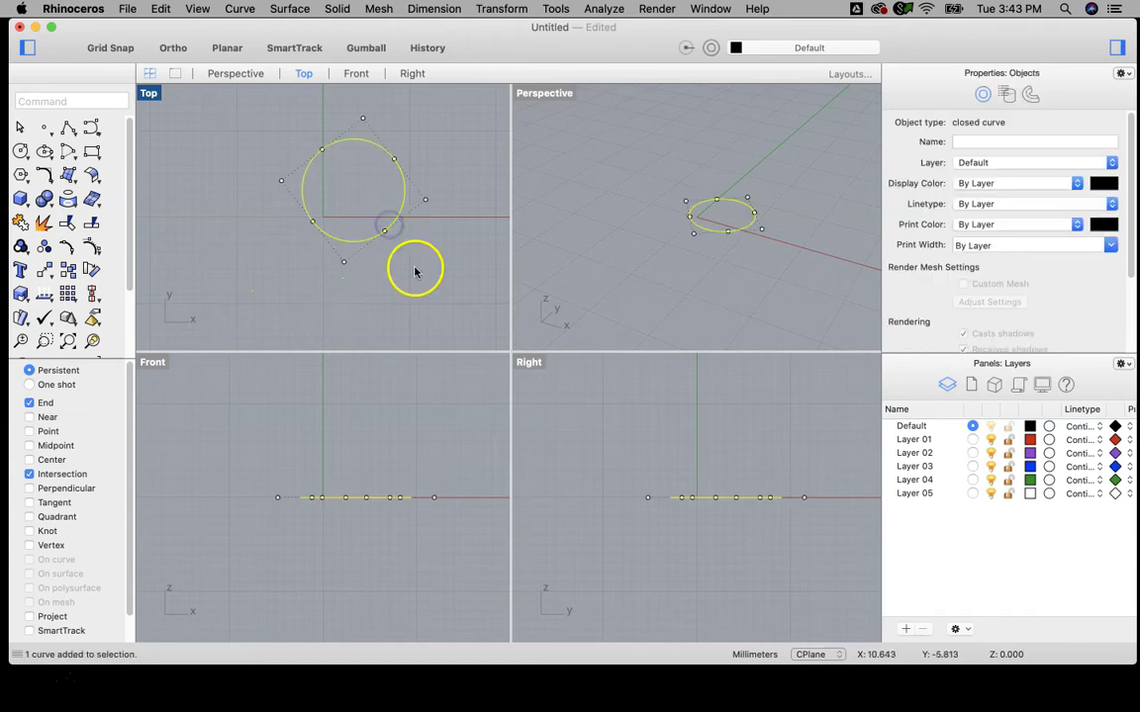
pyautogui.press('Escape')
pyautogui.moveTo(402, 227); pyautogui.dragTo(401, 213)
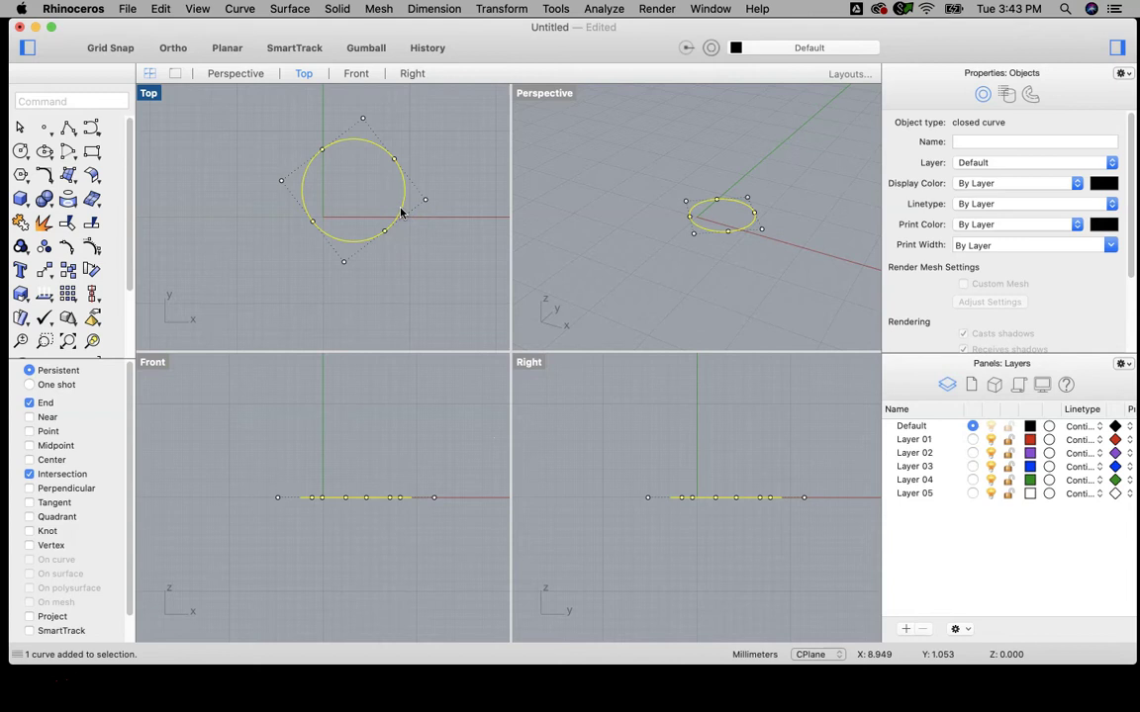
pyautogui.press('Escape')
pyautogui.press('Escape')
pyautogui.moveTo(404, 305); pyautogui.dragTo(445, 235)
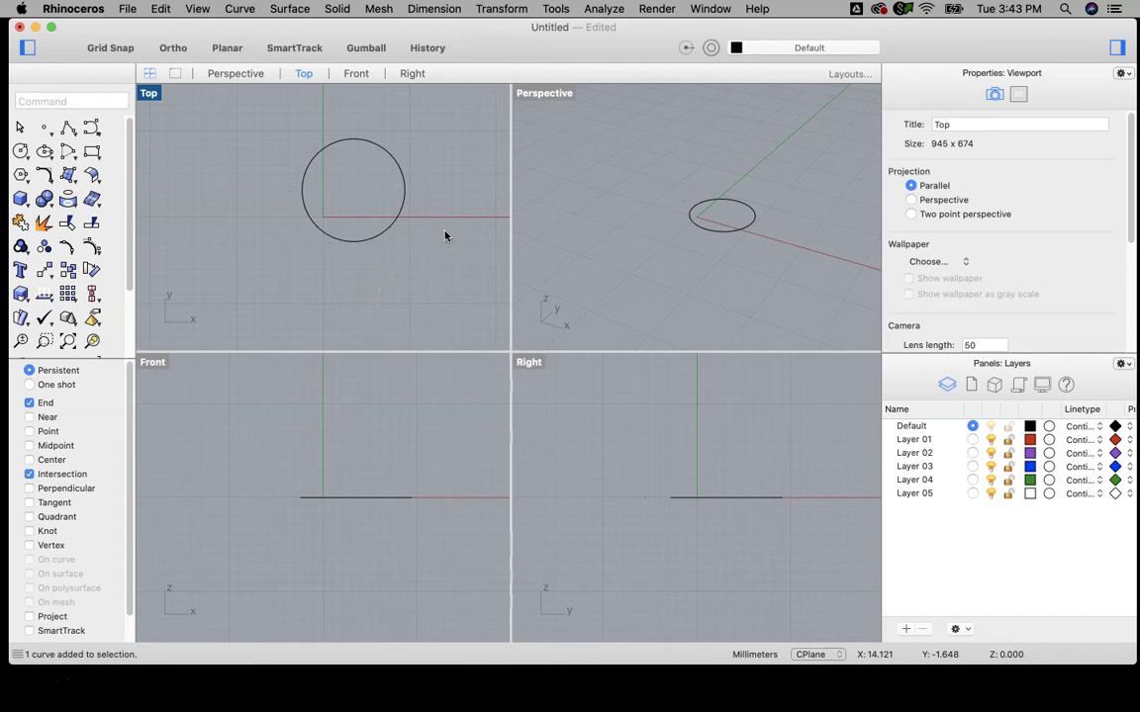
pyautogui.moveTo(445, 236); pyautogui.dragTo(411, 231, button='right')
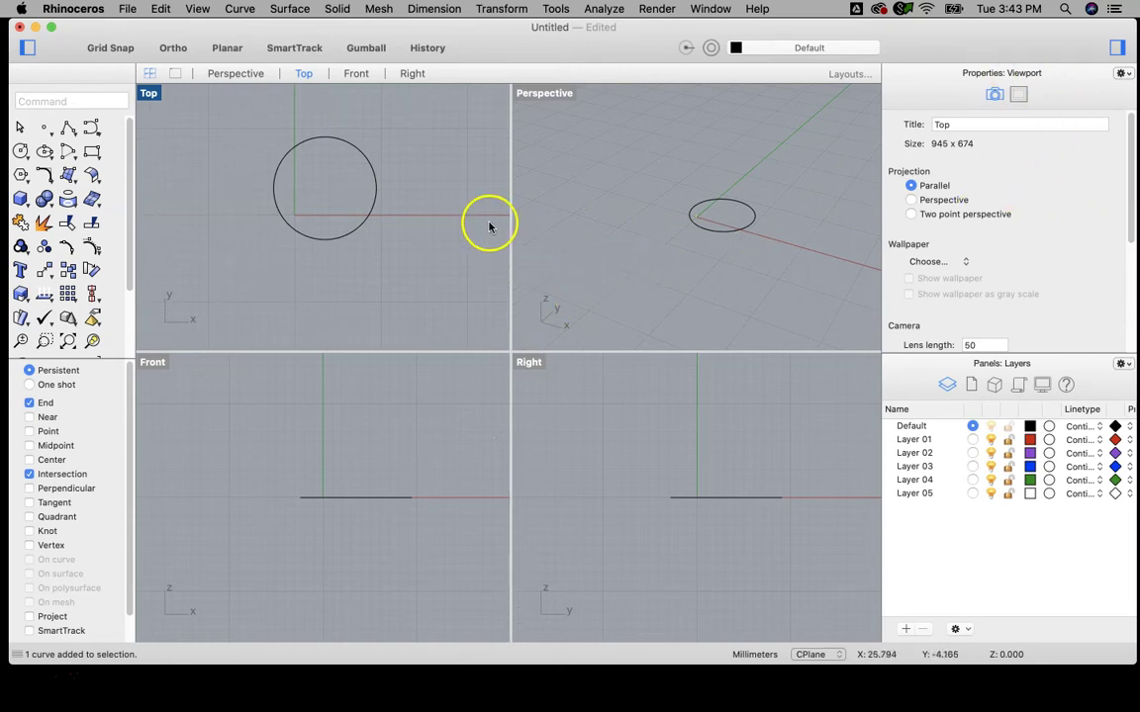
# Step: With Layer 01 current, draw a second circle centred right of the black circle
pyautogui.click(376, 185)
pyautogui.click(432, 148)
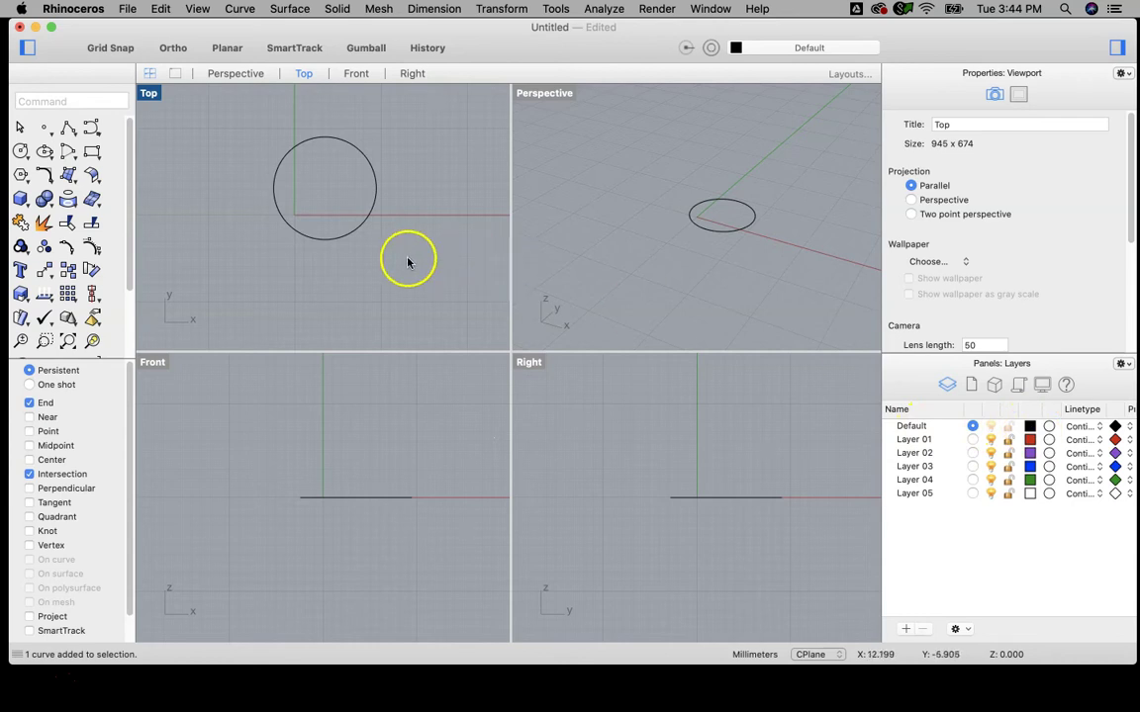
pyautogui.click(973, 441)
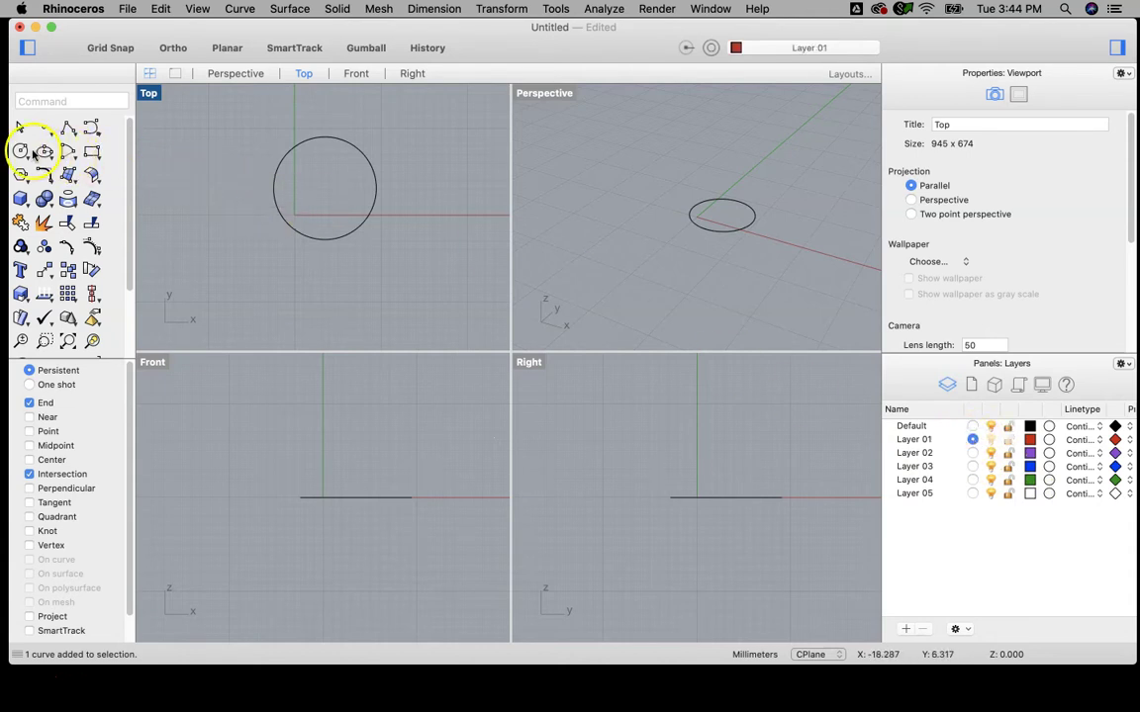
pyautogui.click(22, 153)
pyautogui.click(395, 214)
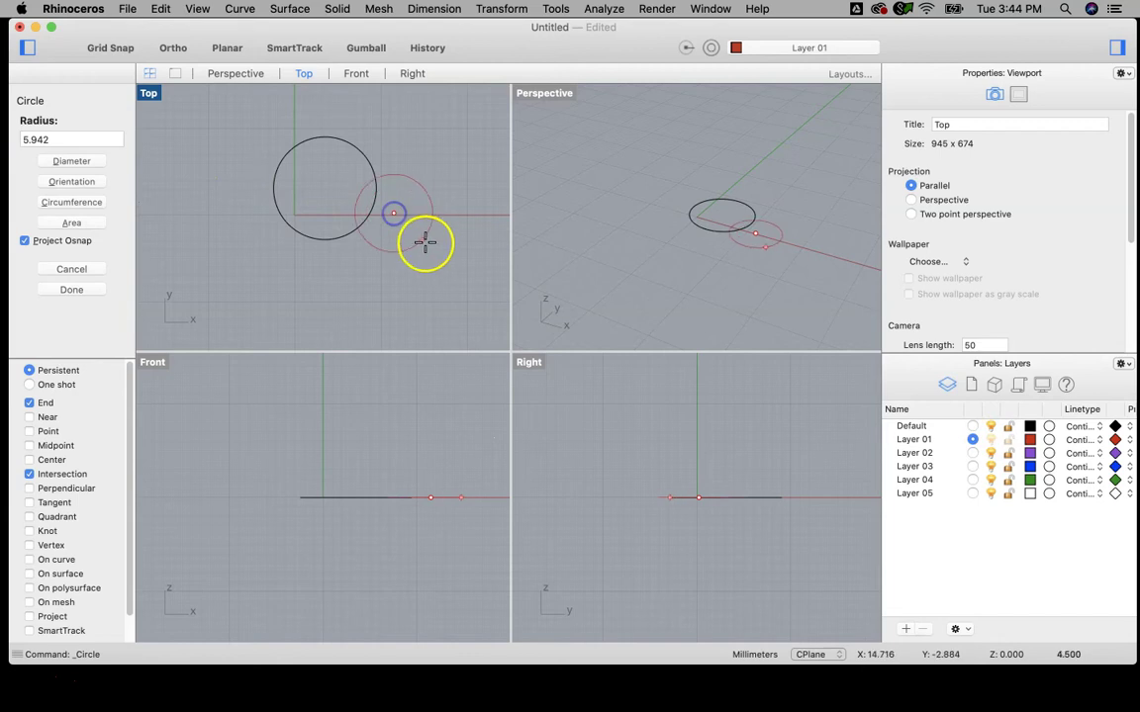
pyautogui.click(433, 251)
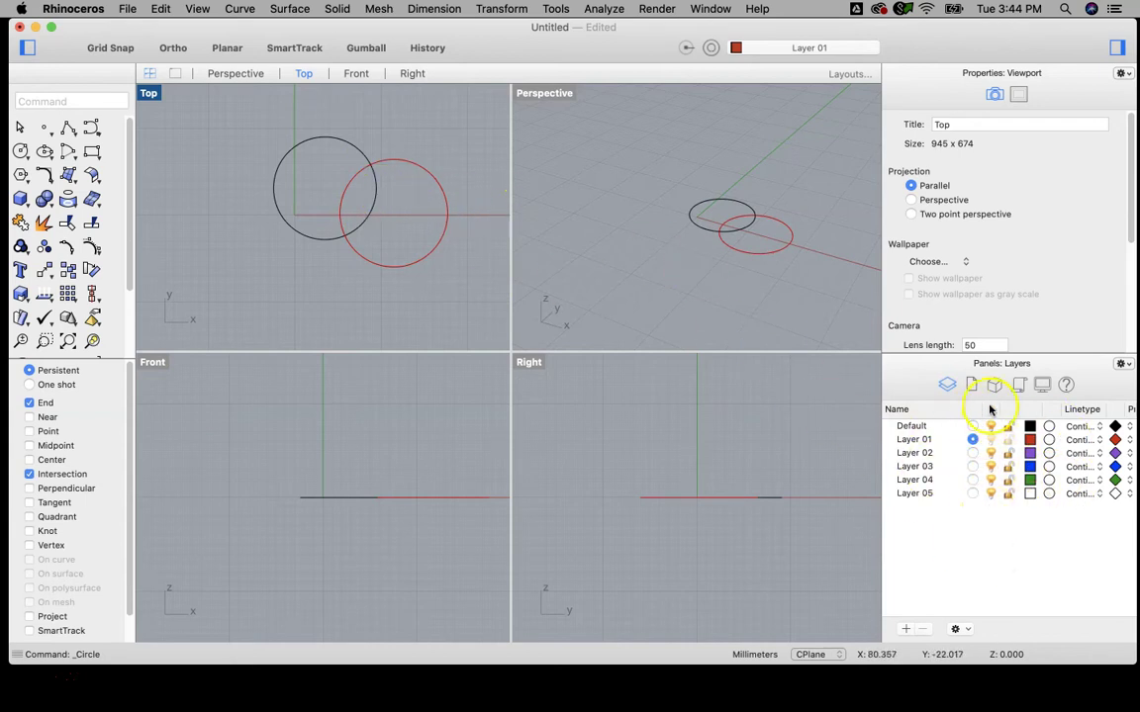
# Step: Drag the black circle to the left
pyautogui.click(324, 136)
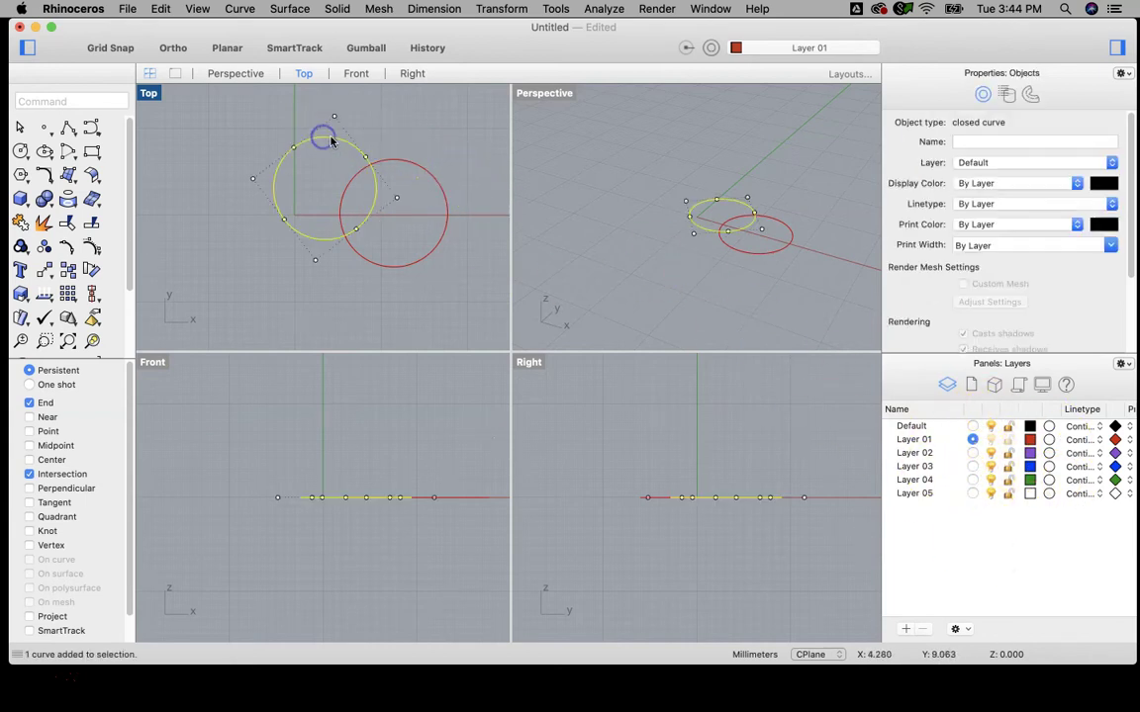
pyautogui.moveTo(348, 146); pyautogui.dragTo(274, 144)
pyautogui.click(335, 130)
# Step: Assign the black circle to Layer 02 in Properties, turning it purple
pyautogui.click(274, 139)
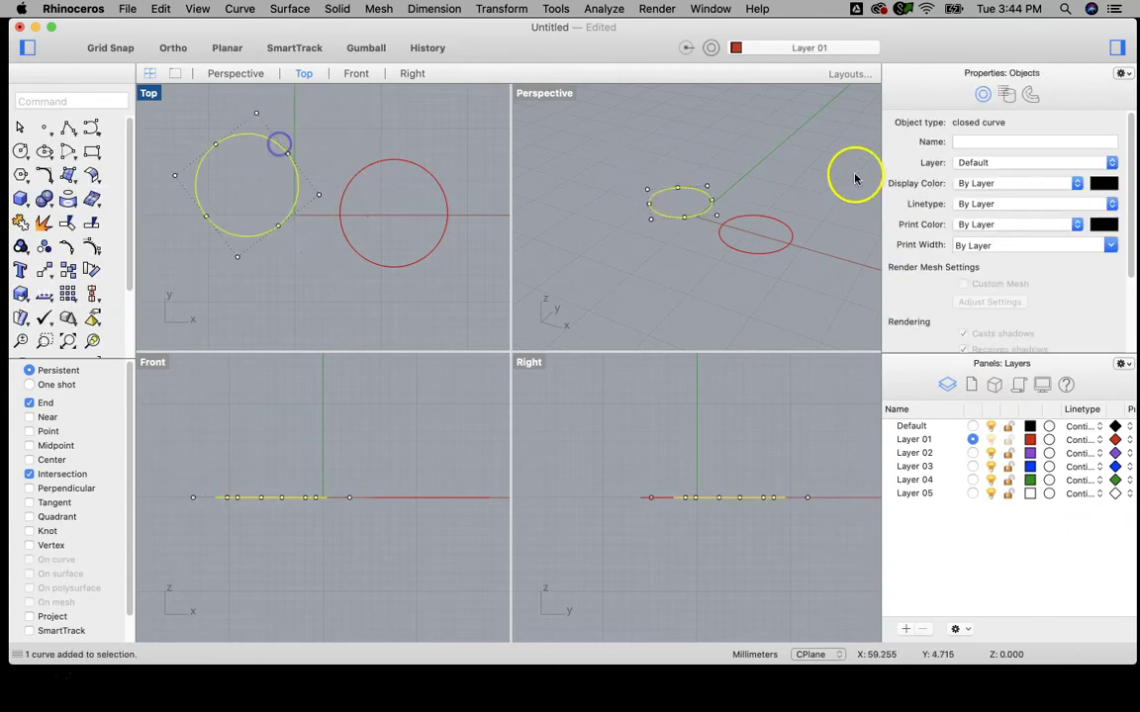
pyautogui.click(1111, 164)
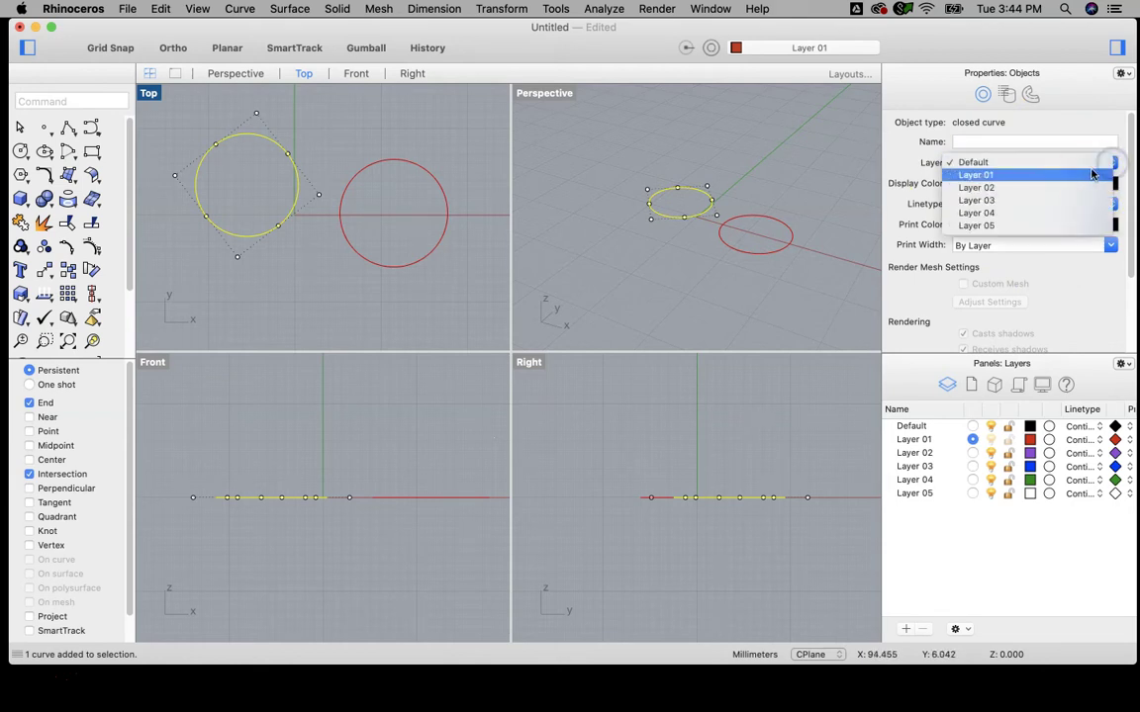
pyautogui.click(1061, 188)
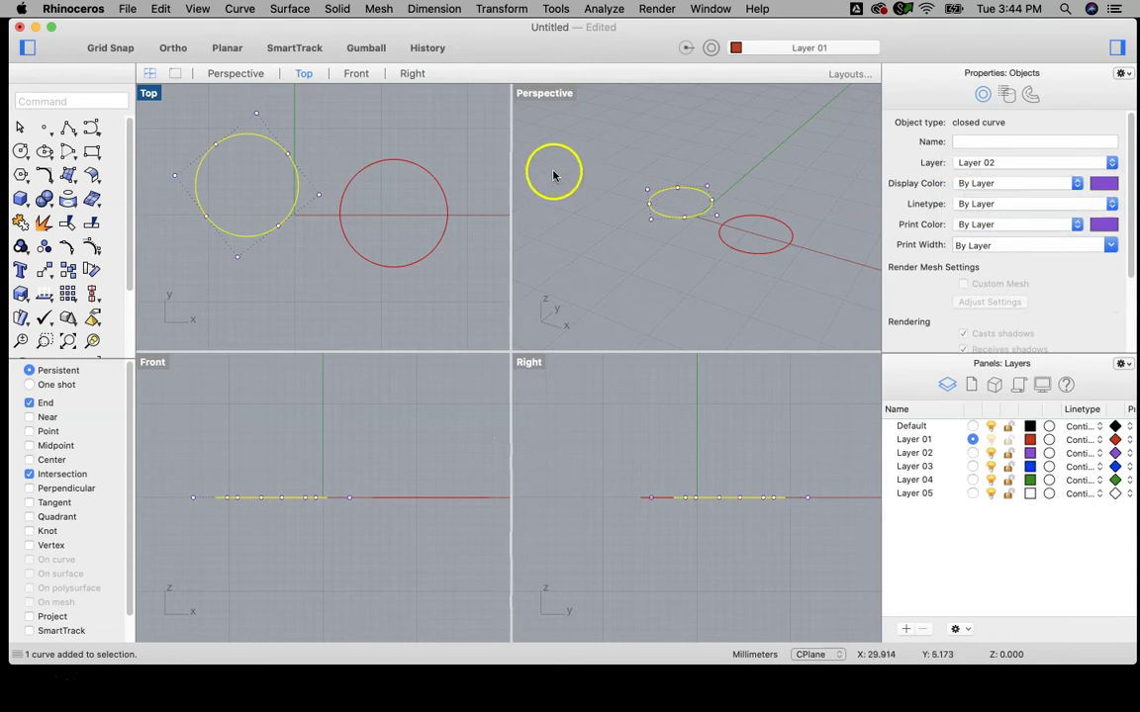
pyautogui.click(442, 146)
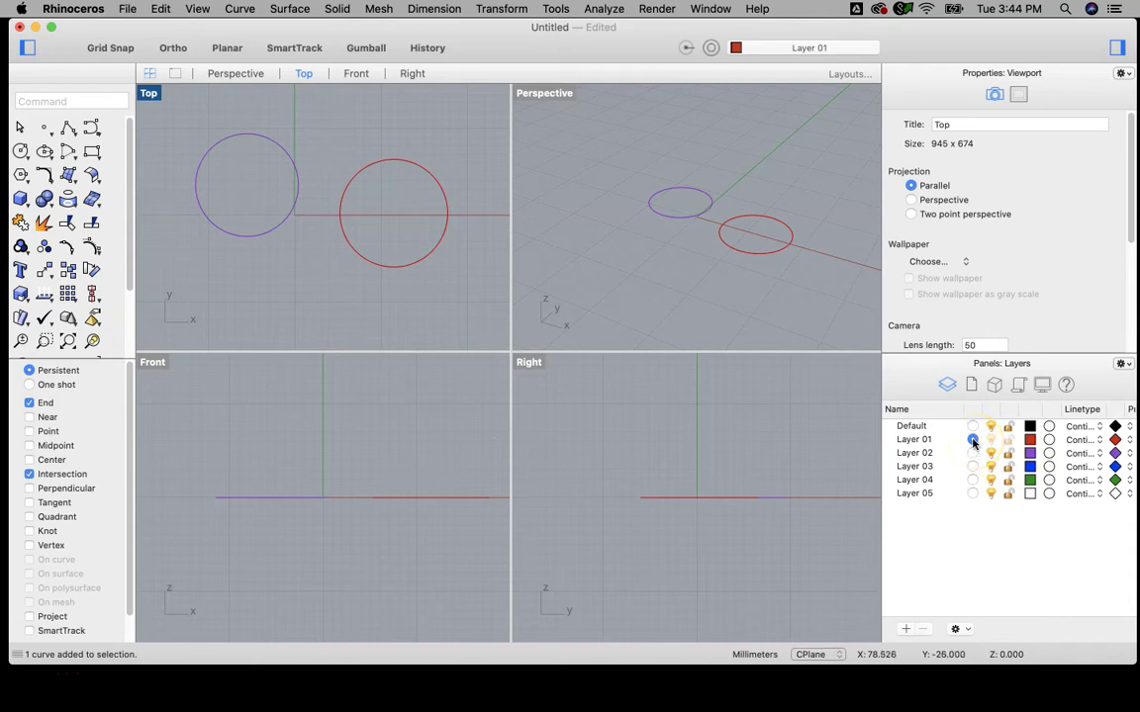
# Step: Draw a closed three-corner red polyline on Layer 01, below and between the circles
pyautogui.click(67, 127)
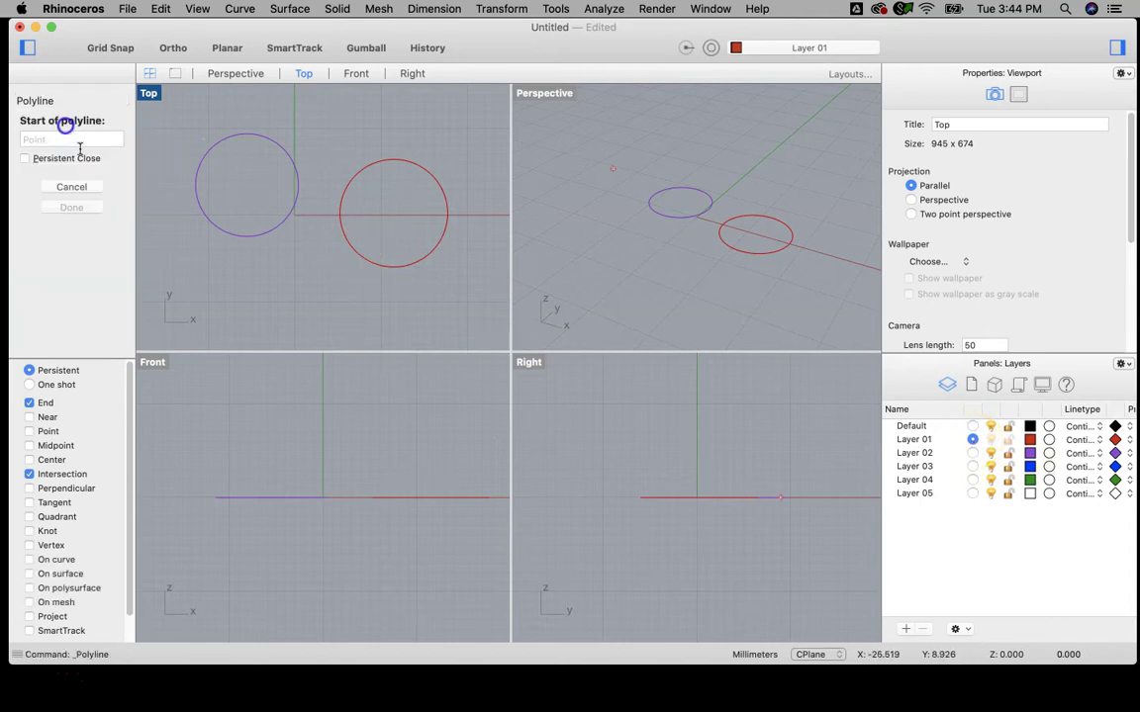
pyautogui.click(231, 274)
pyautogui.click(303, 305)
pyautogui.click(320, 266)
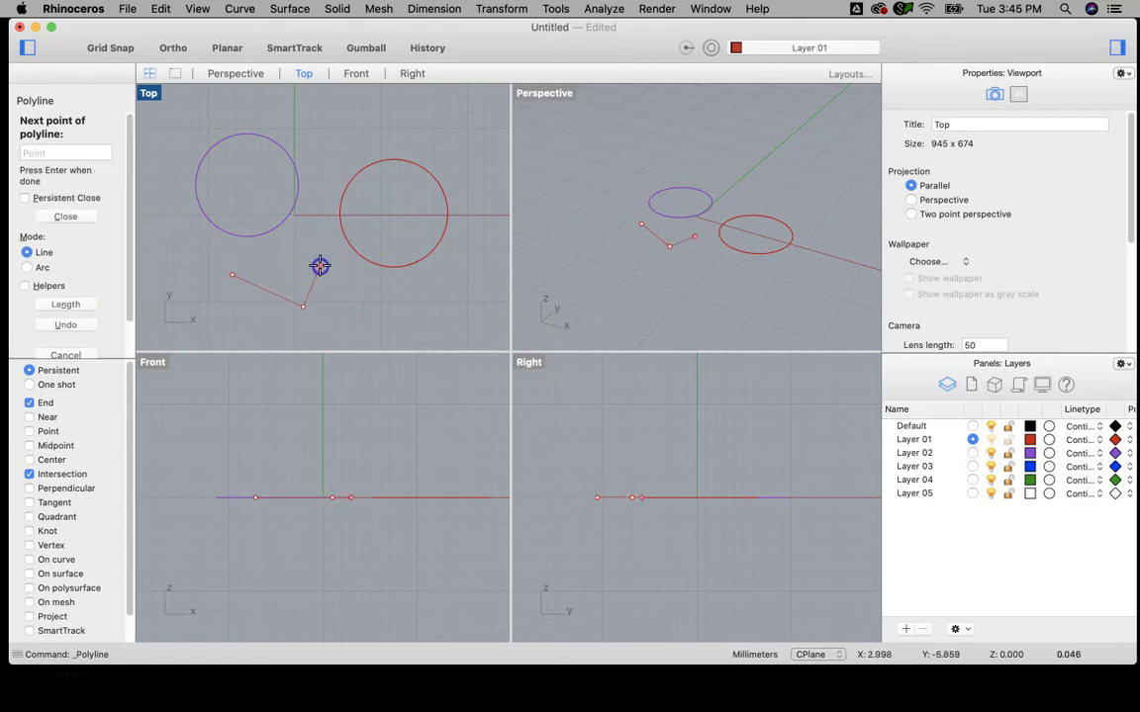
pyautogui.click(232, 272)
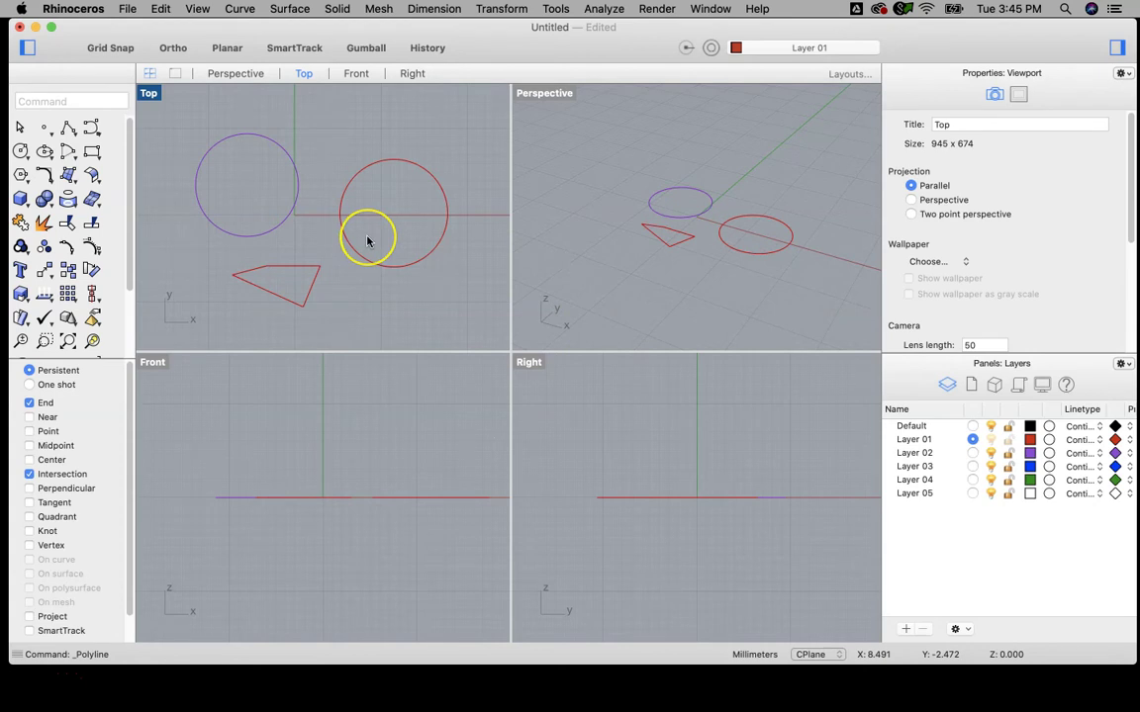
pyautogui.click(313, 277)
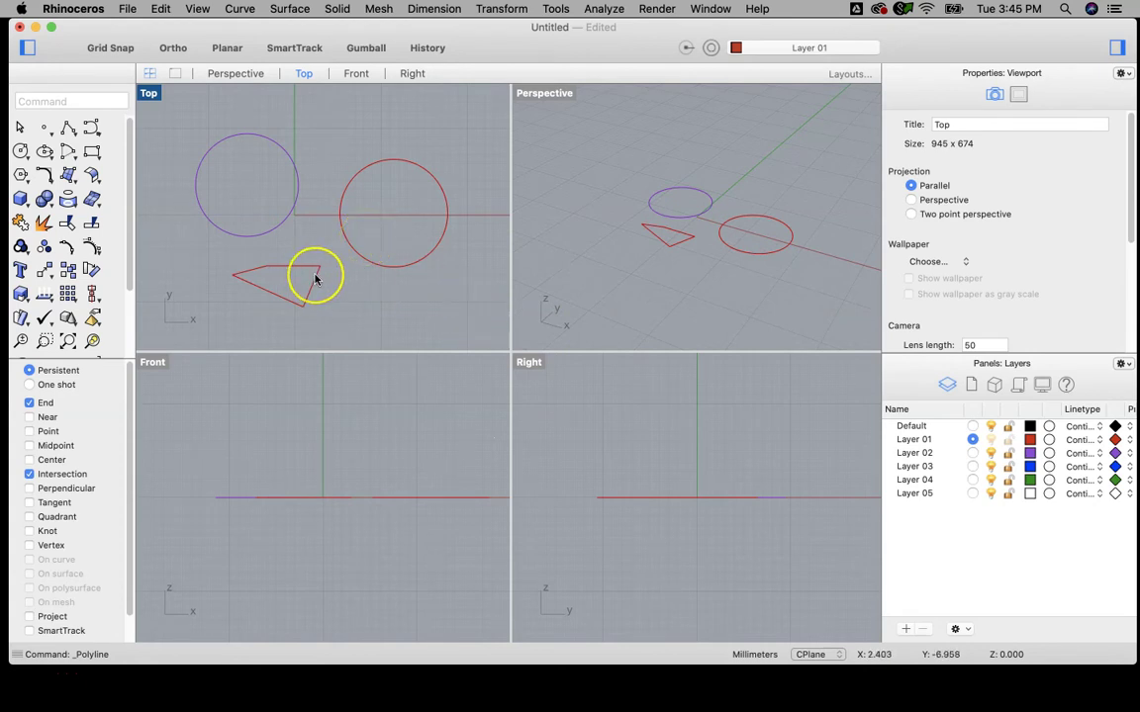
# Step: Make Default the current layer, then hide and show Layer 01 twice, leaving it visible
pyautogui.click(973, 426)
pyautogui.click(991, 440)
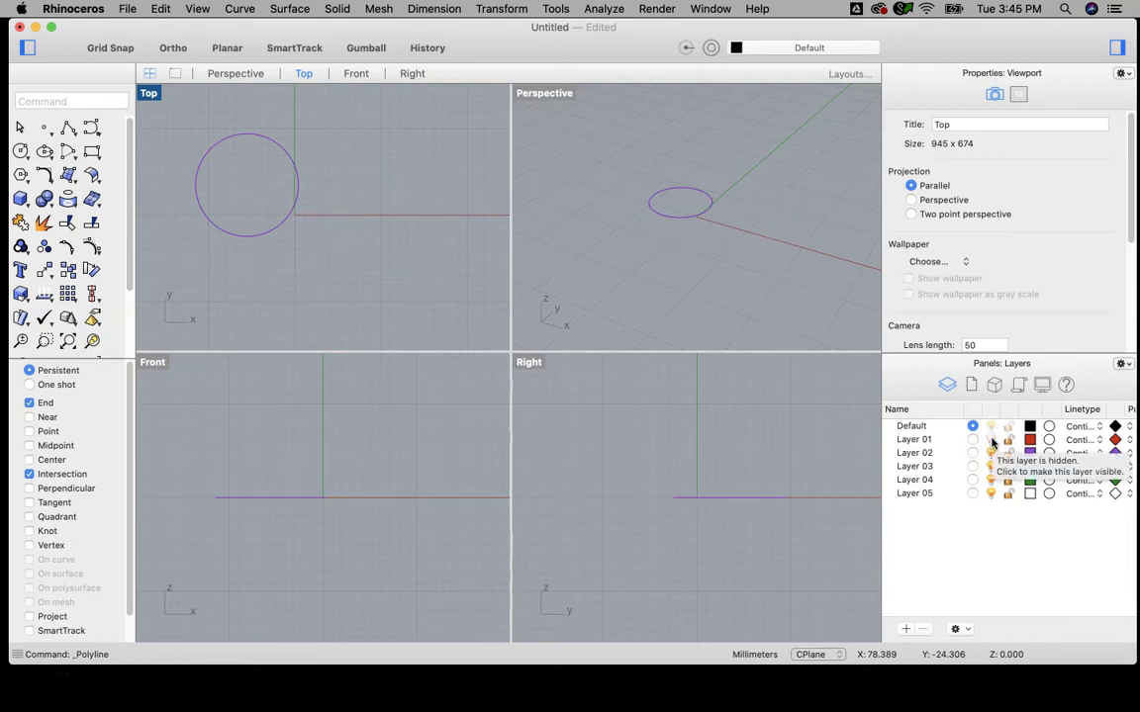
pyautogui.click(991, 440)
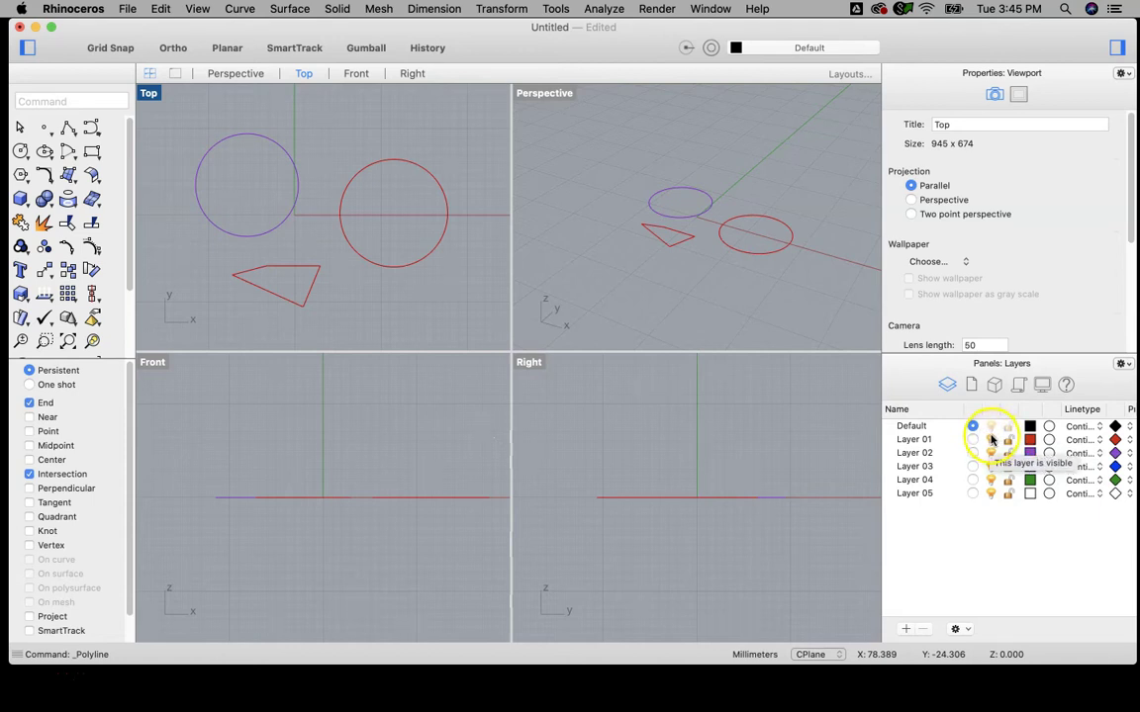
pyautogui.click(991, 441)
pyautogui.click(991, 440)
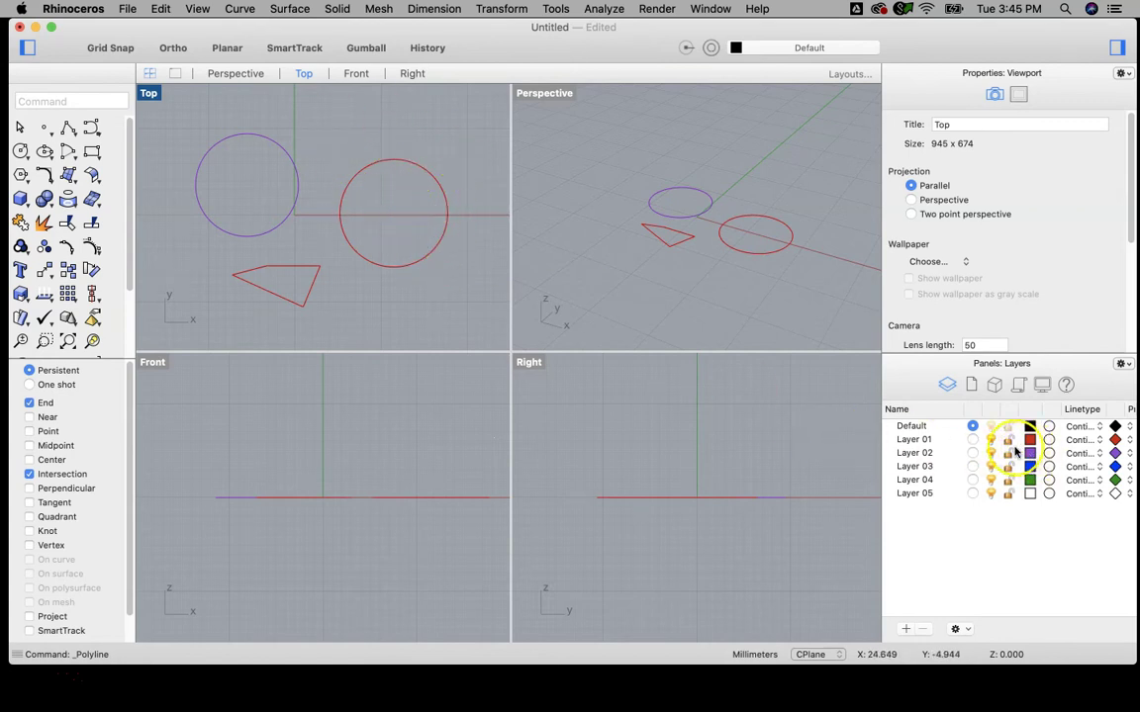
# Step: Drag the red circle up and right, and the red triangle slightly right, in Top view
pyautogui.click(447, 227)
pyautogui.moveTo(447, 242); pyautogui.dragTo(456, 185)
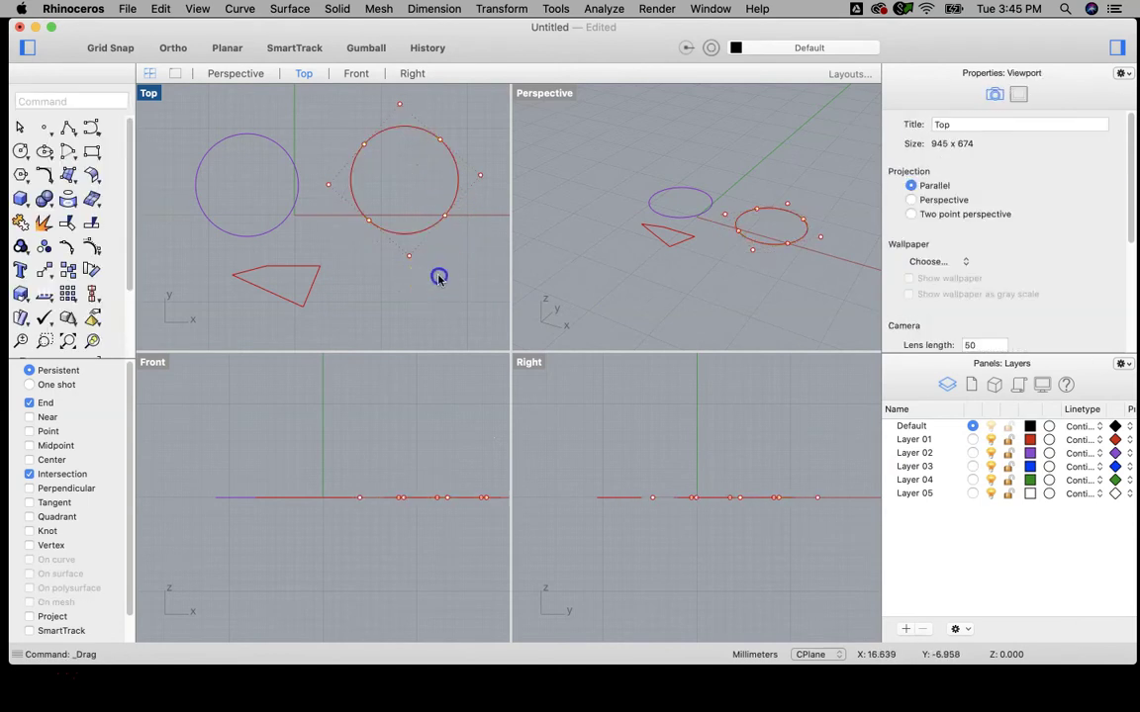
pyautogui.click(317, 280)
pyautogui.moveTo(323, 280); pyautogui.dragTo(374, 290)
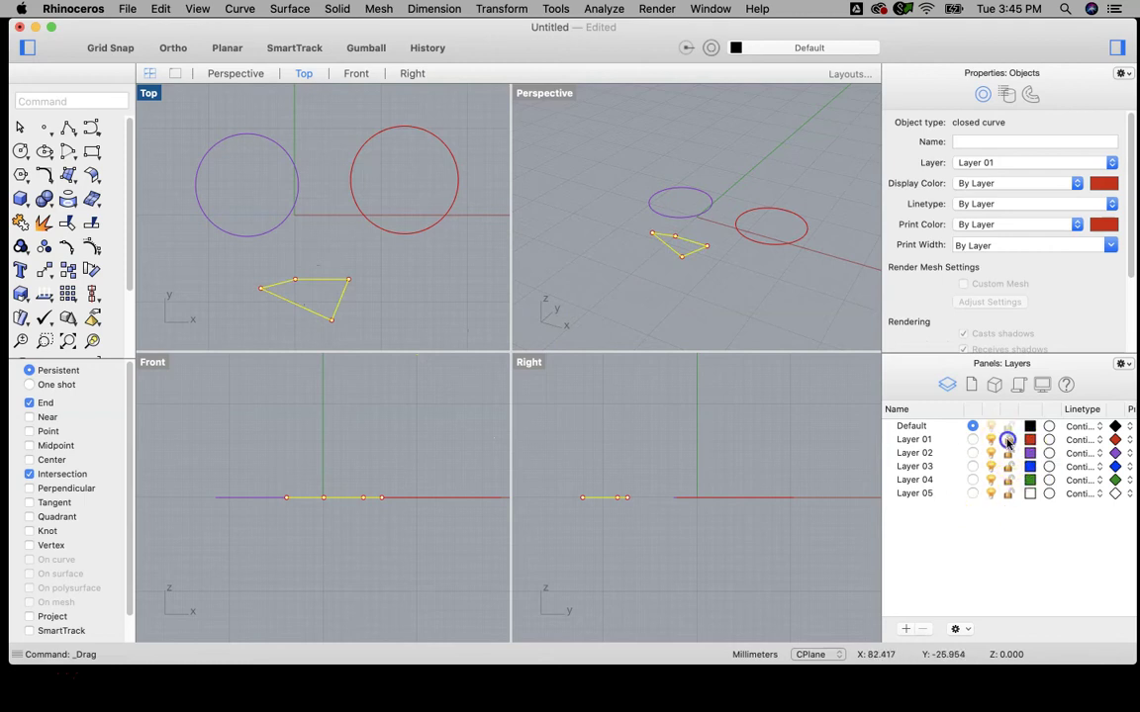
pyautogui.click(453, 228)
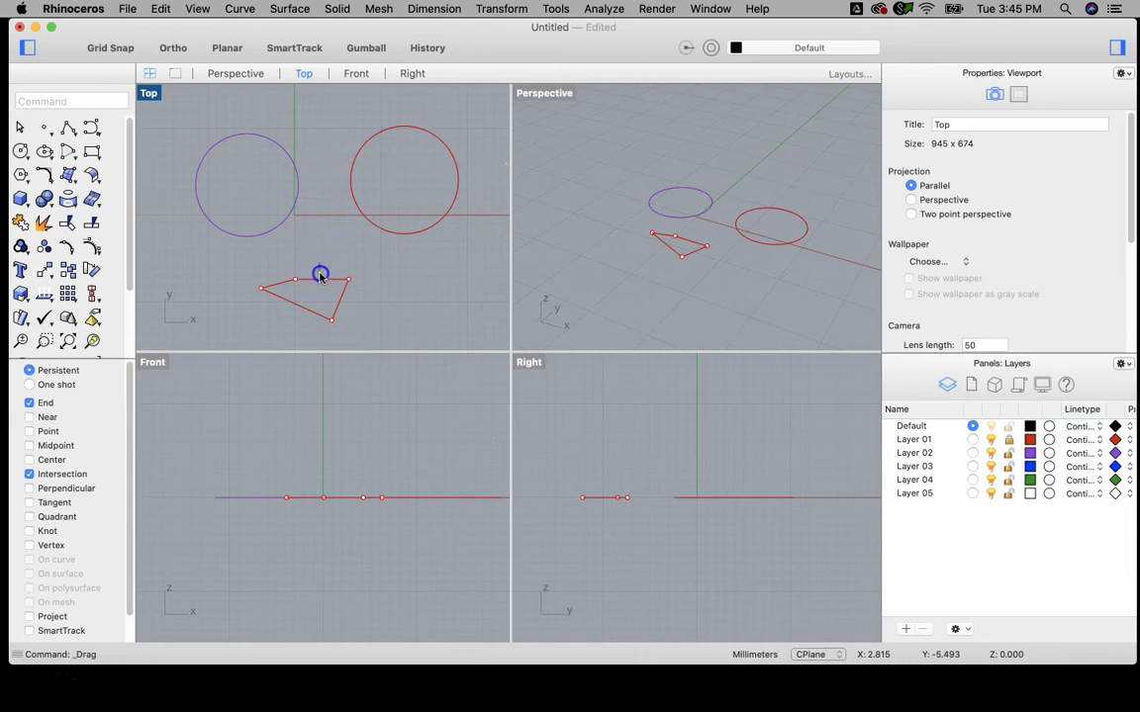
pyautogui.click(432, 246)
pyautogui.click(1015, 427)
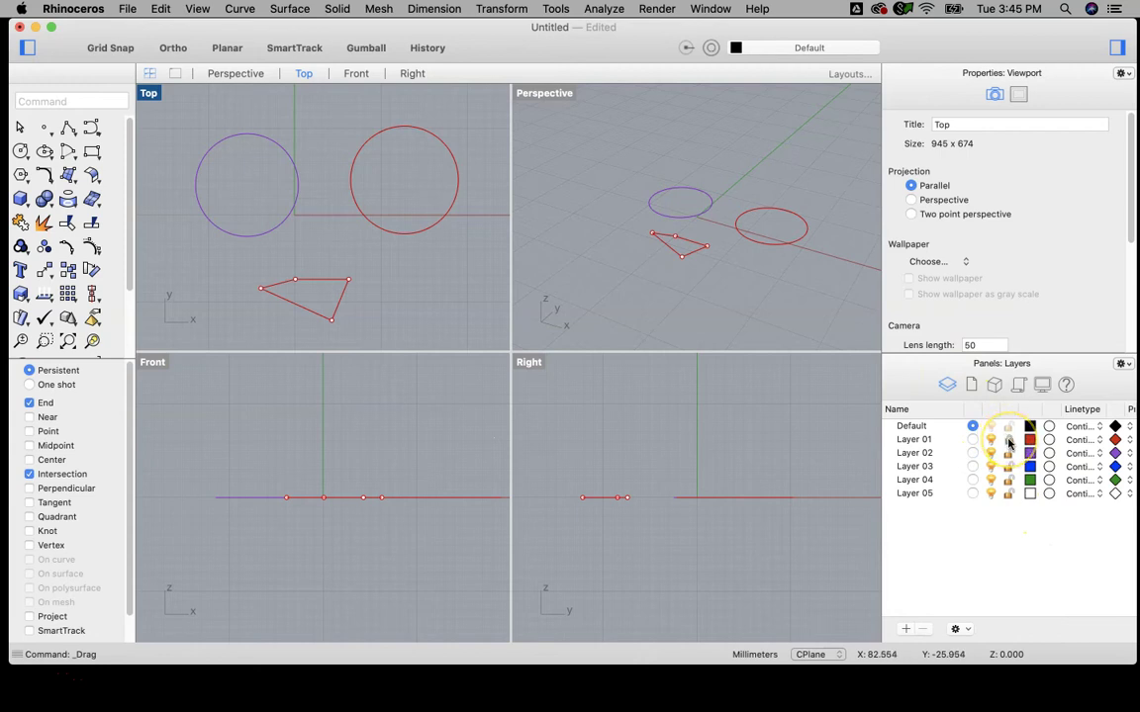
pyautogui.click(338, 281)
pyautogui.click(409, 284)
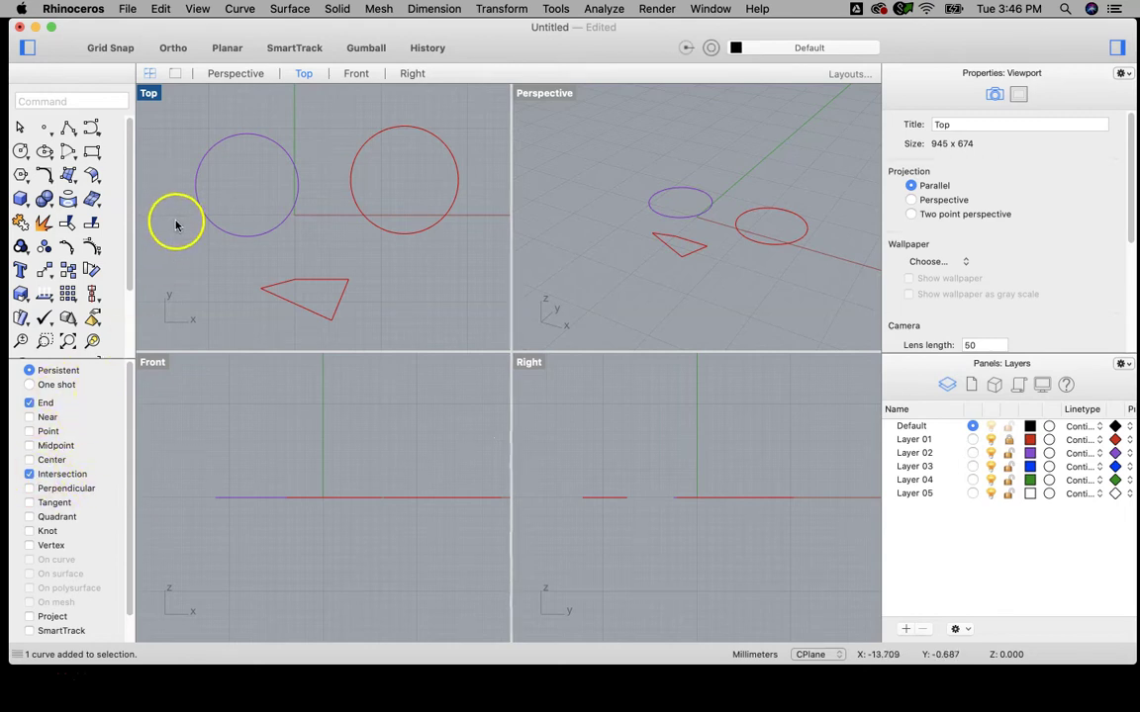
# Step: Maximize the Top viewport and pan the view up and to the left
pyautogui.doubleClick(148, 93)
pyautogui.scroll(-2, 521, 316)
pyautogui.moveTo(477, 287); pyautogui.dragTo(445, 232, button='right')
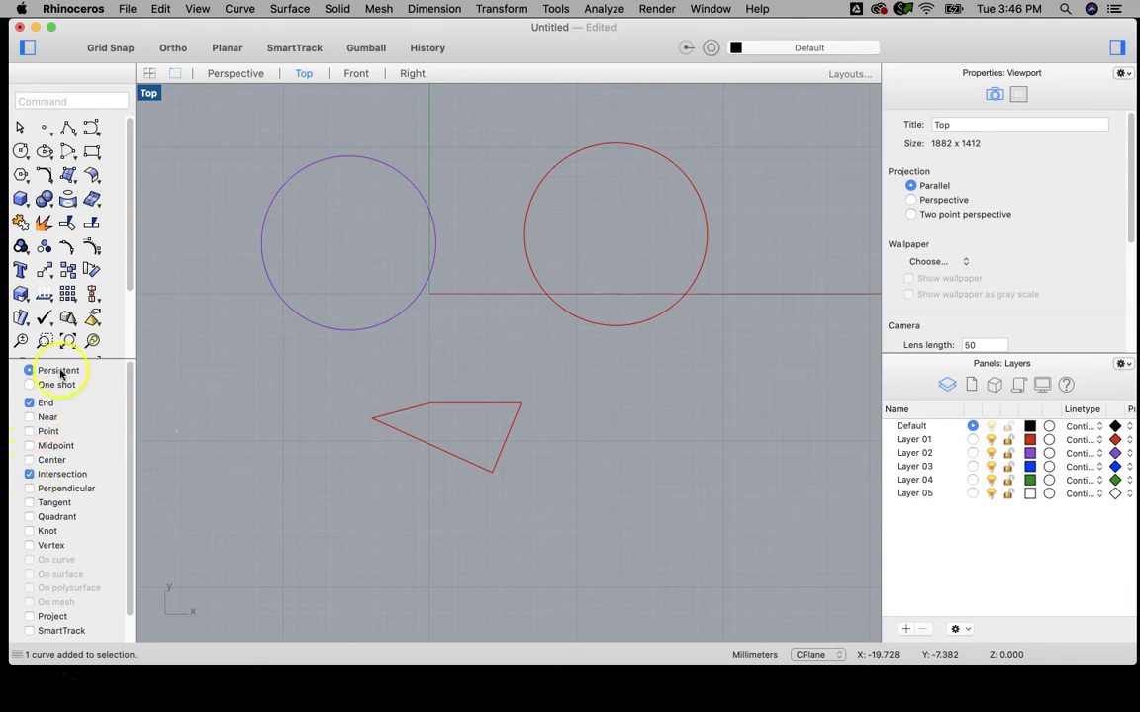
# Step: Draw a straight two-point black line below the triangle on the Default layer
pyautogui.click(68, 129)
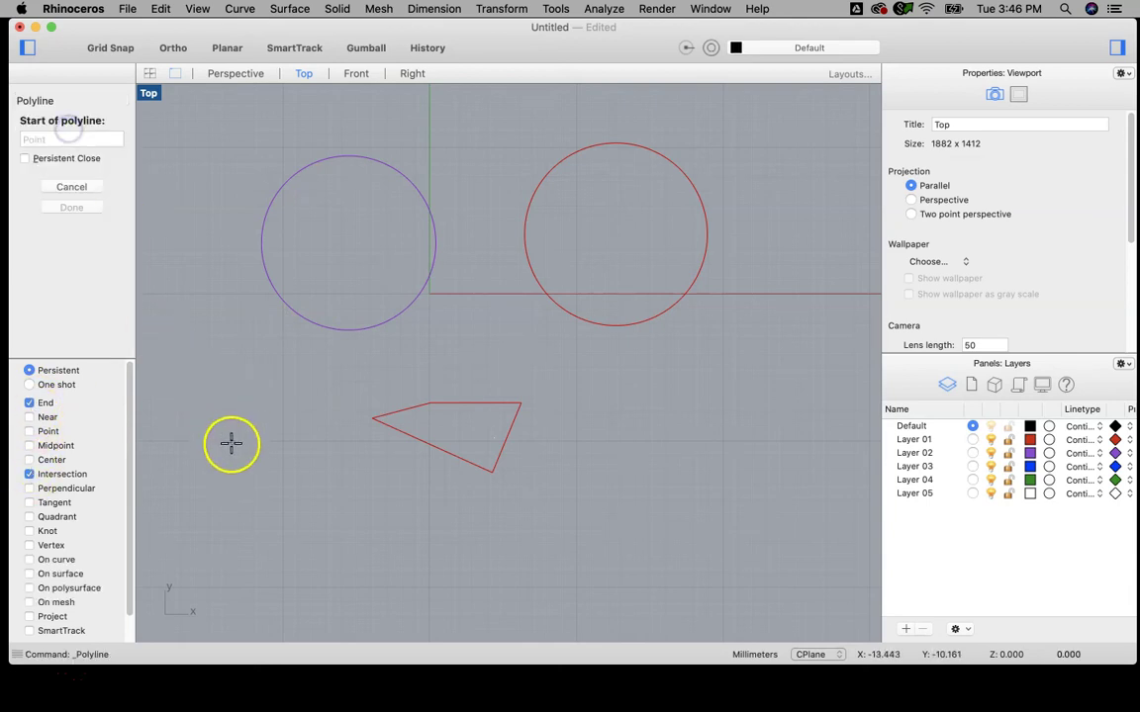
pyautogui.click(211, 533)
pyautogui.moveTo(316, 535); pyautogui.dragTo(383, 559)
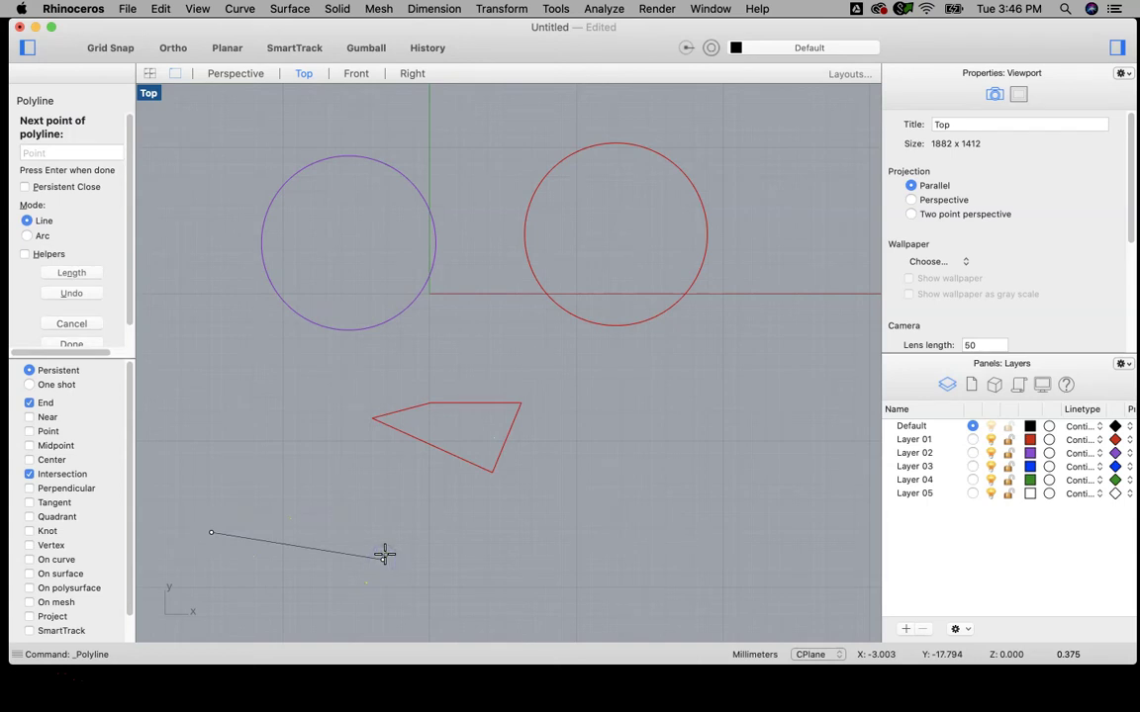
pyautogui.press('Return')
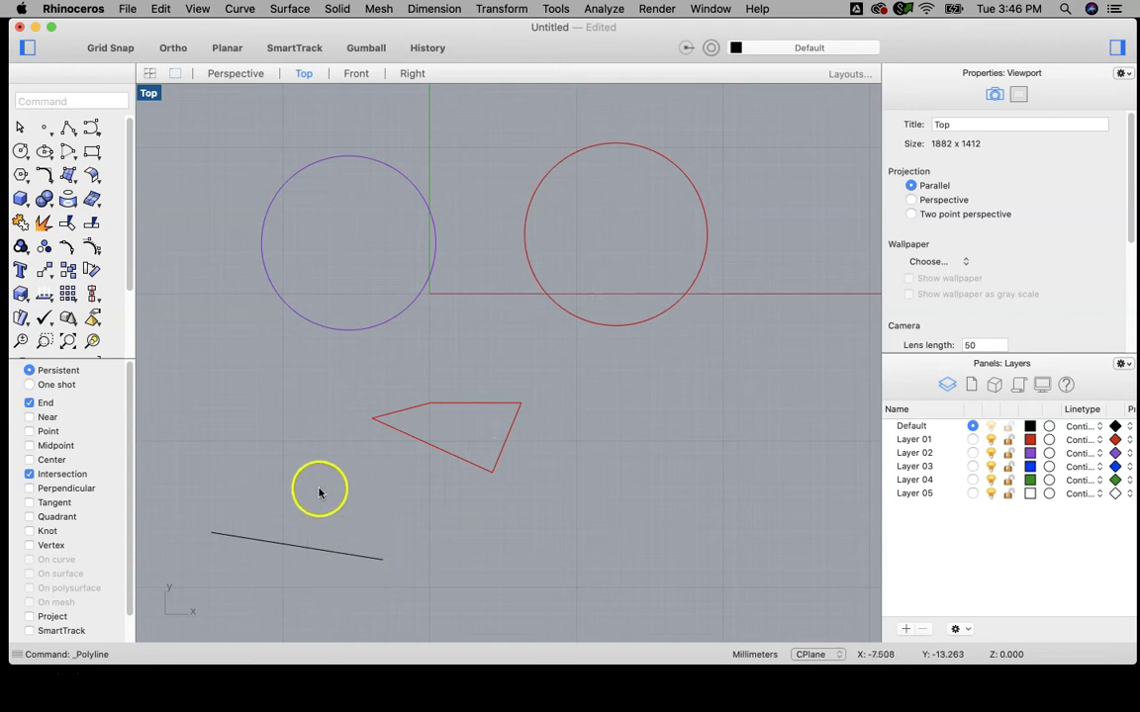
pyautogui.click(300, 547)
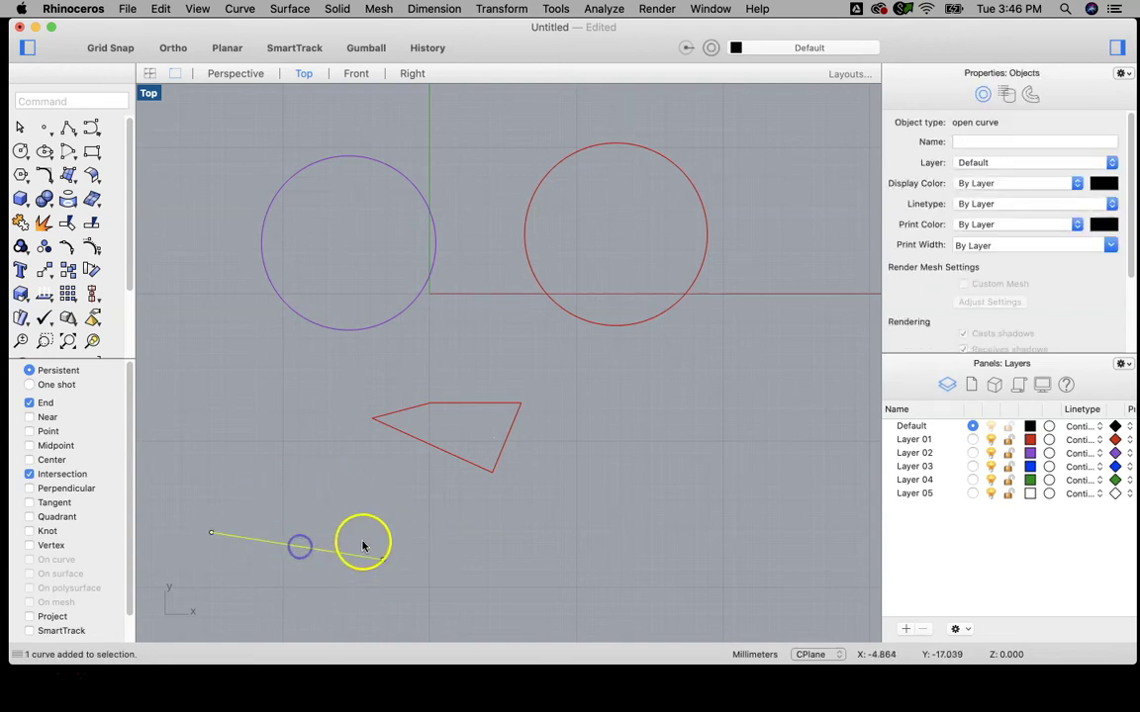
# Step: Draw a four-point black zigzag polyline to the right of the triangle
pyautogui.rightClick(302, 525)
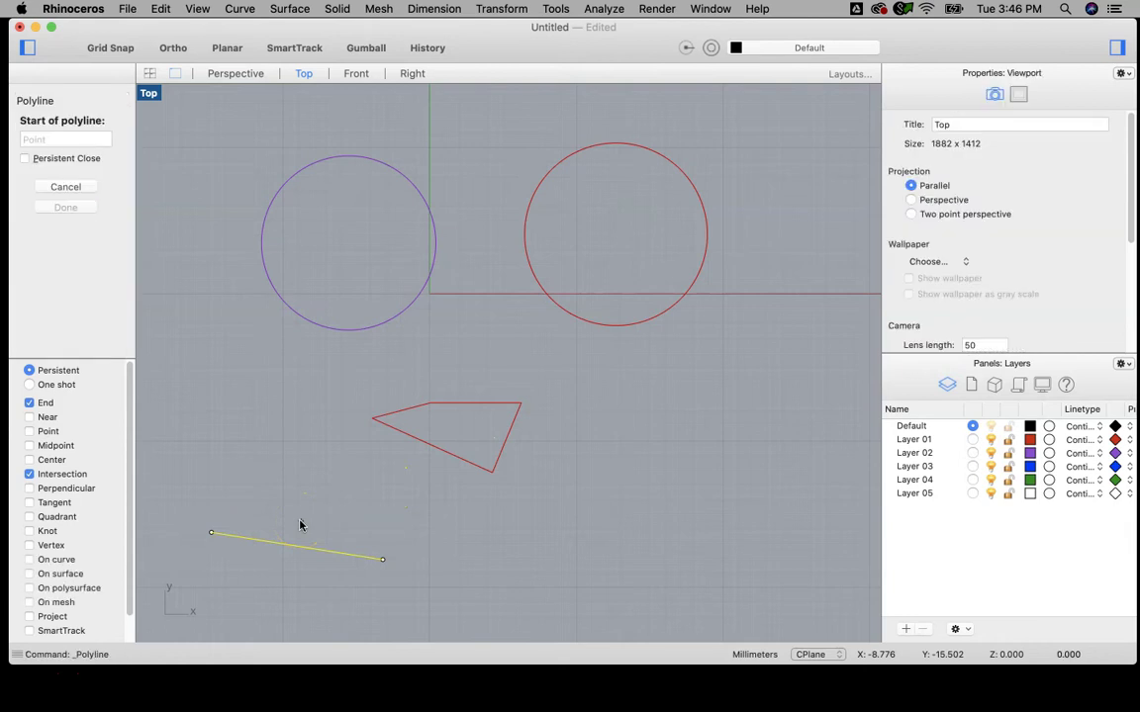
pyautogui.click(542, 551)
pyautogui.click(685, 471)
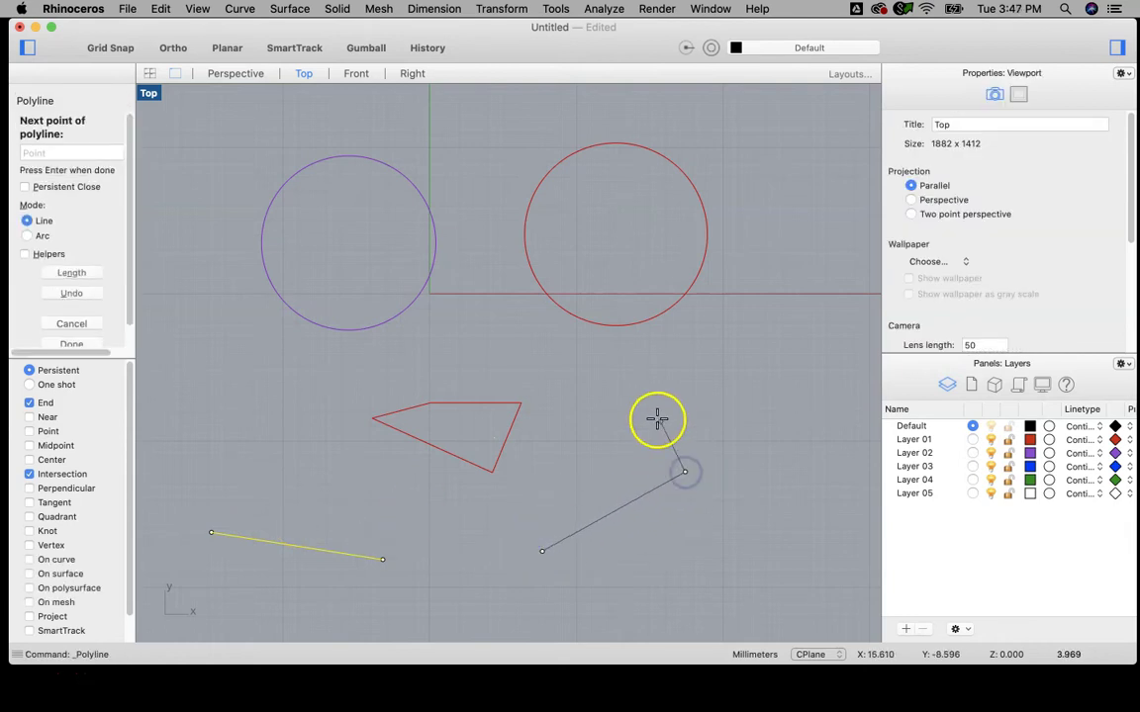
pyautogui.click(657, 406)
pyautogui.click(755, 360)
pyautogui.press('Return')
pyautogui.scroll(-3, 732, 399)
pyautogui.moveTo(673, 419); pyautogui.dragTo(535, 436, button='right')
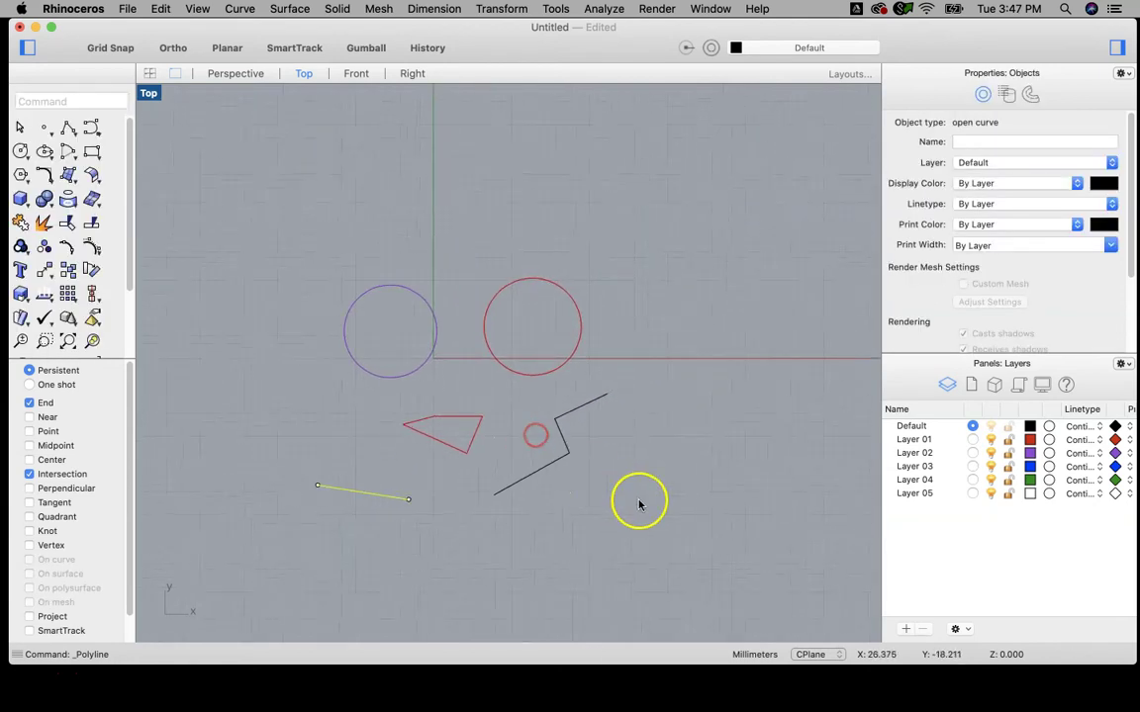
pyautogui.click(639, 504)
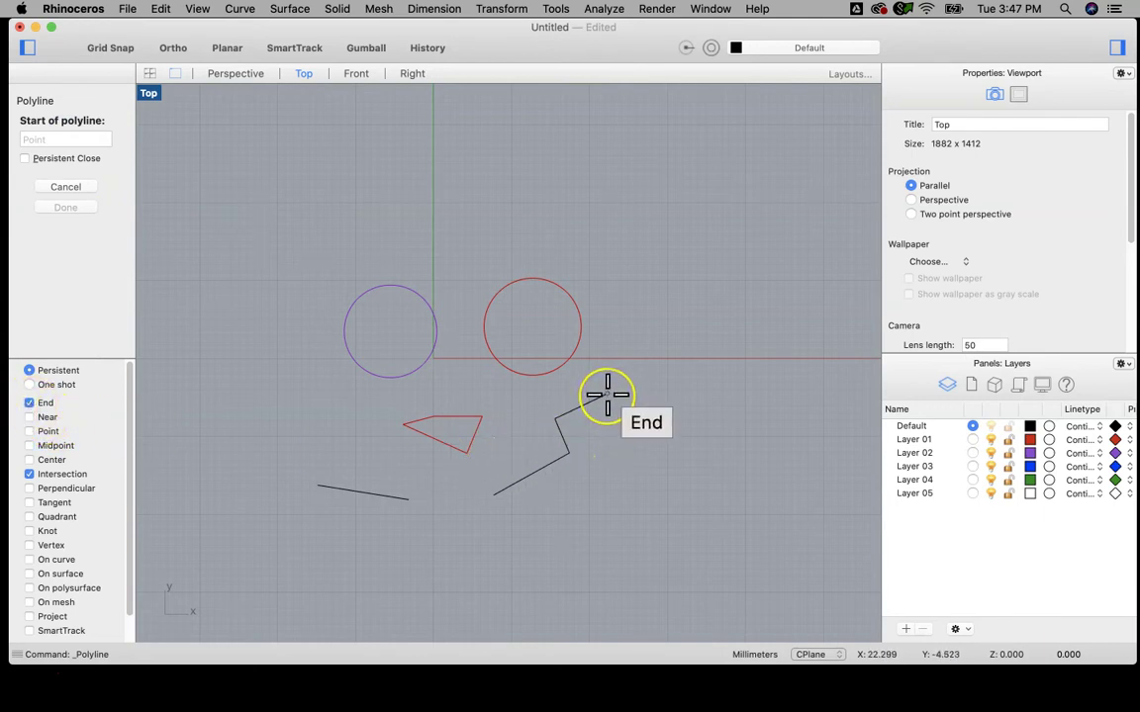
# Step: Extend the zigzag with a new segment from its top end, going down and right
pyautogui.scroll(8, 607, 393)
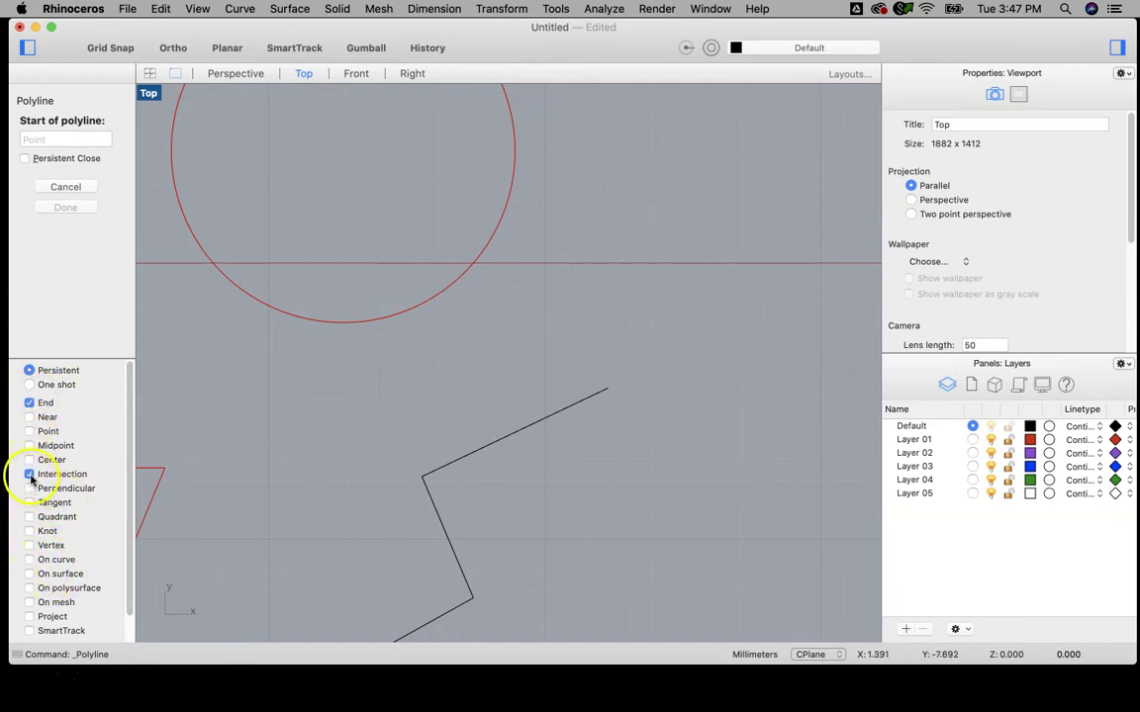
pyautogui.scroll(-3, 578, 478)
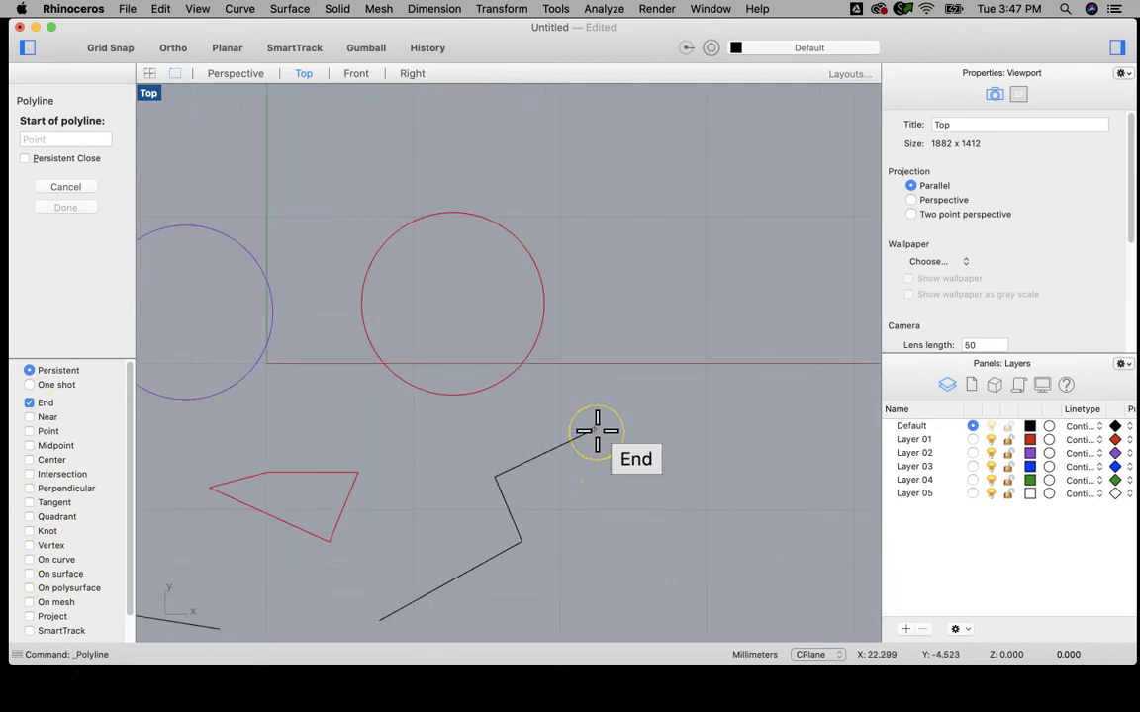
pyautogui.click(596, 430)
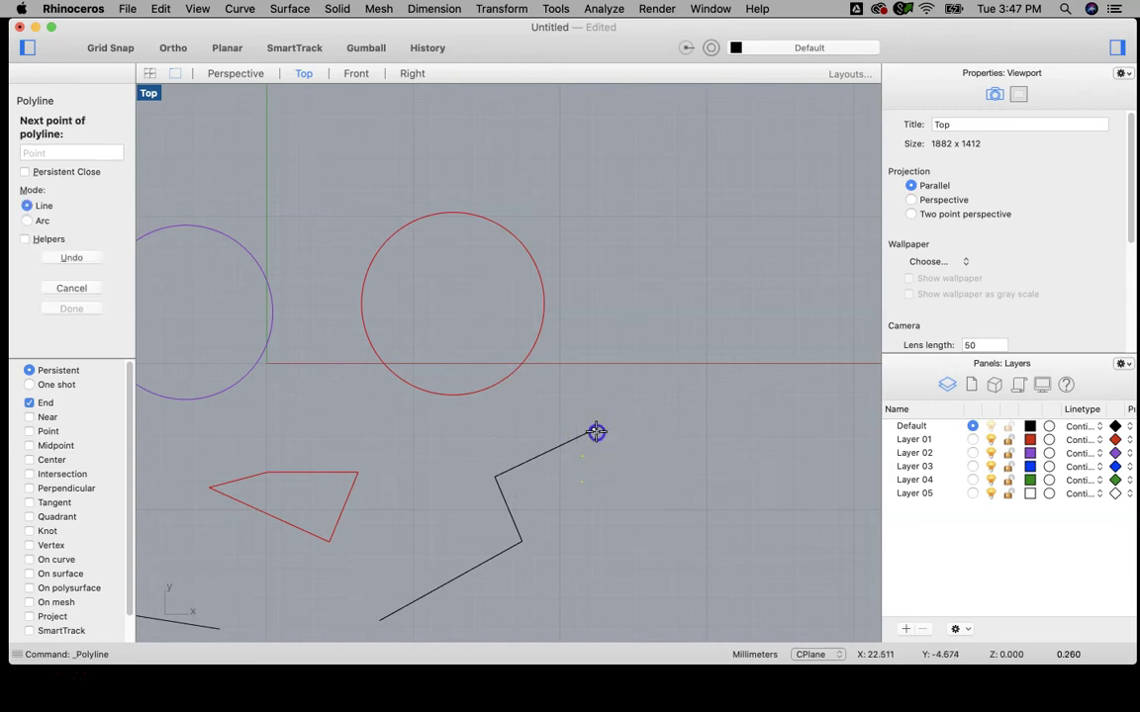
pyautogui.click(659, 496)
pyautogui.press('Return')
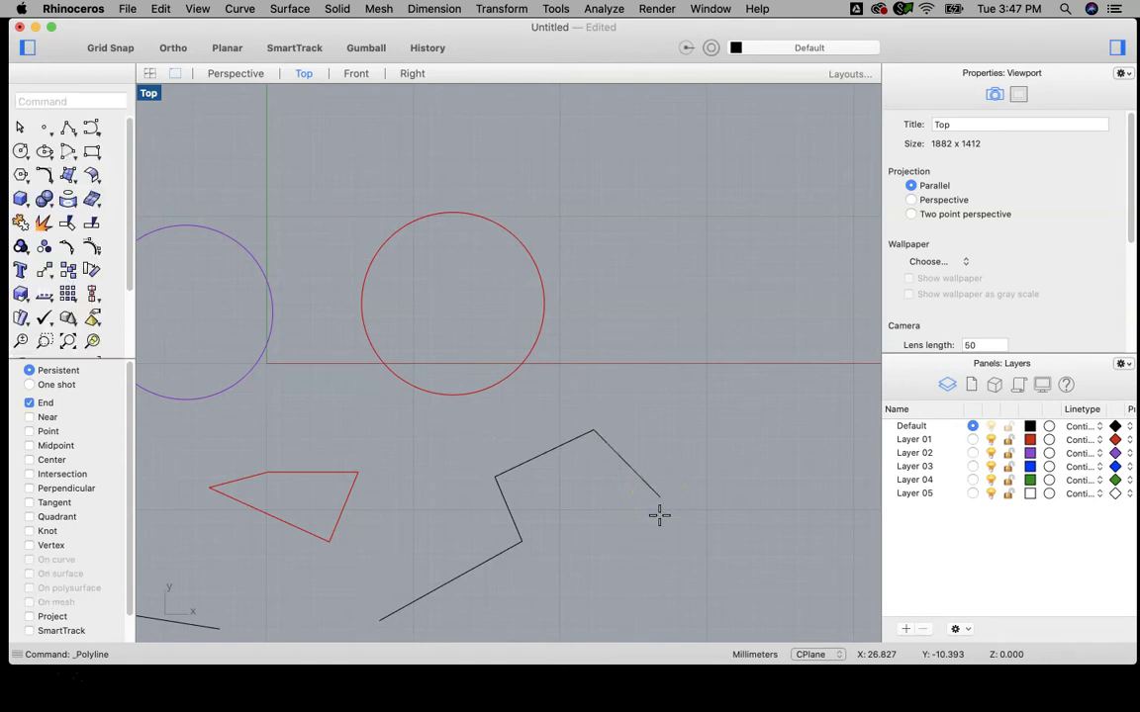
pyautogui.scroll(10, 597, 432)
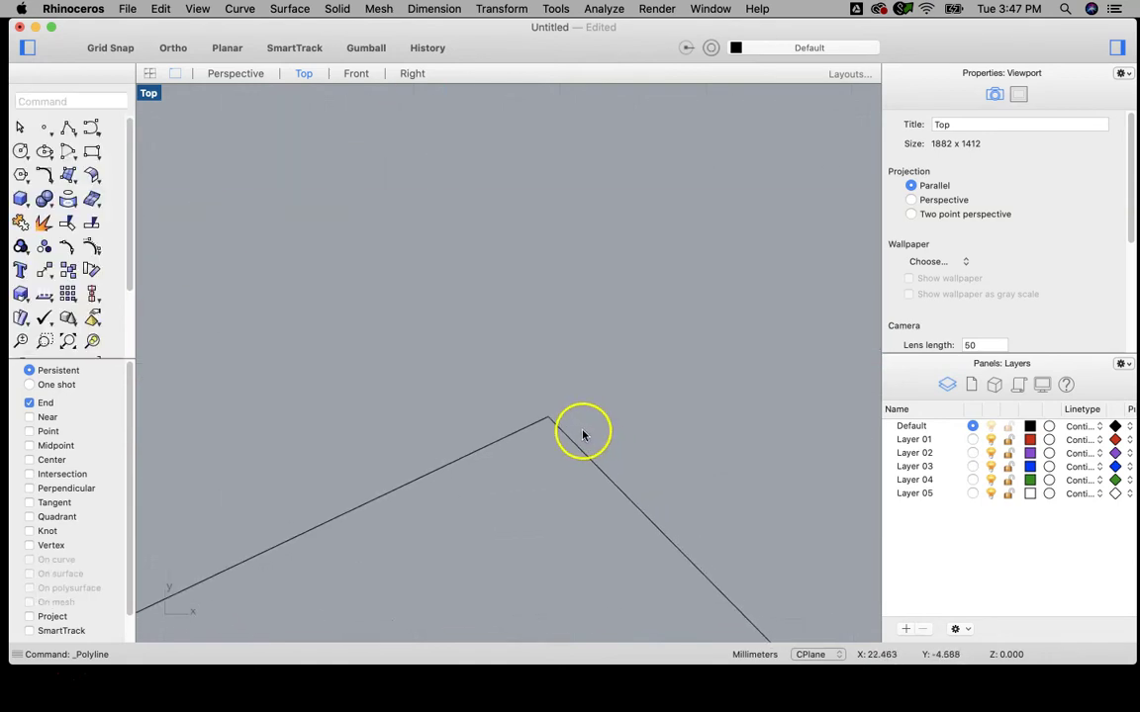
pyautogui.scroll(-3, 547, 414)
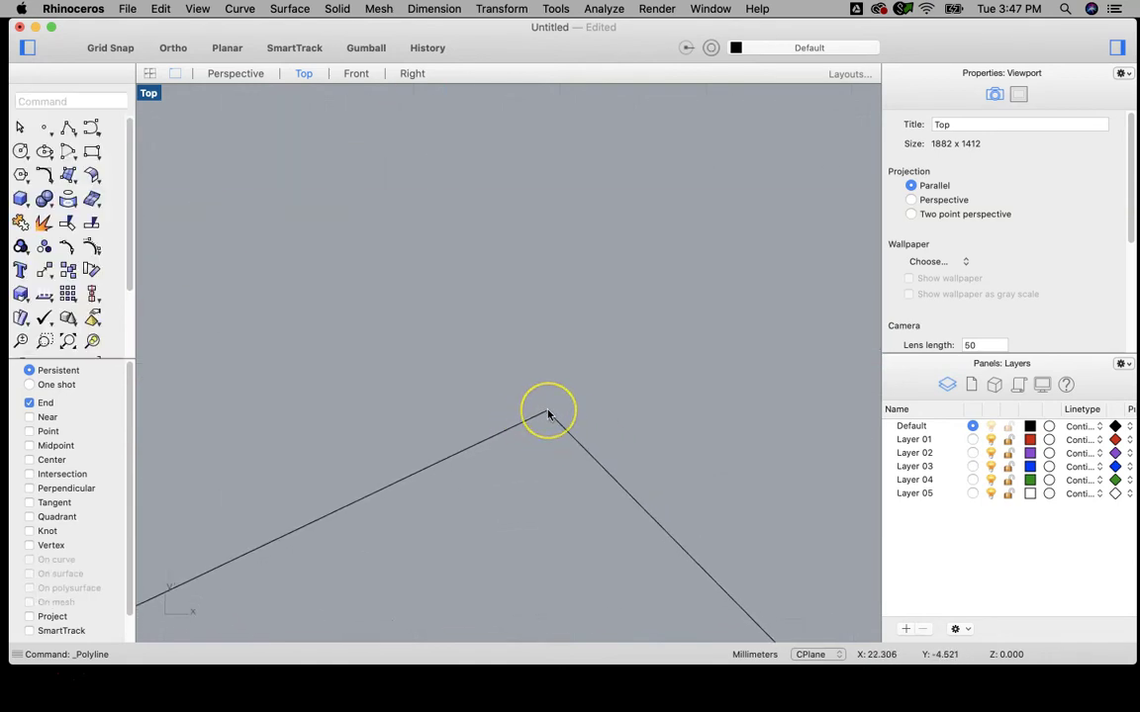
pyautogui.scroll(-5, 547, 414)
pyautogui.moveTo(544, 440); pyautogui.dragTo(565, 393, button='right')
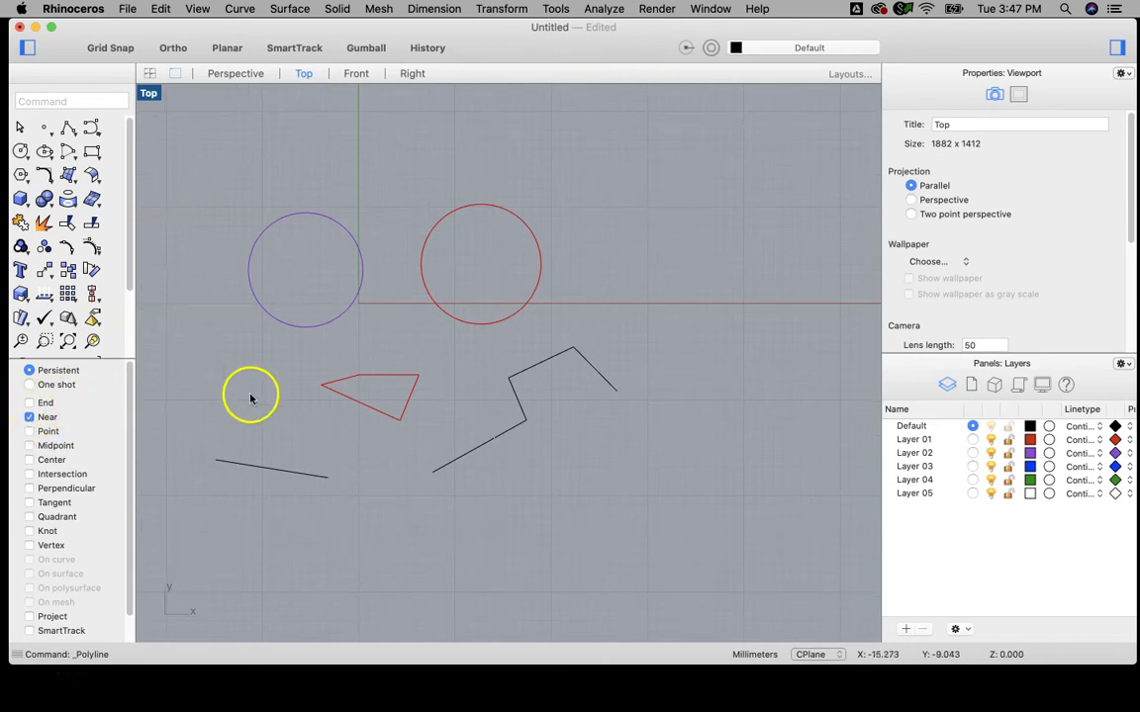
# Step: Delete the extra segment, then draw a new tail segment from the zigzag's top end
pyautogui.click(594, 367)
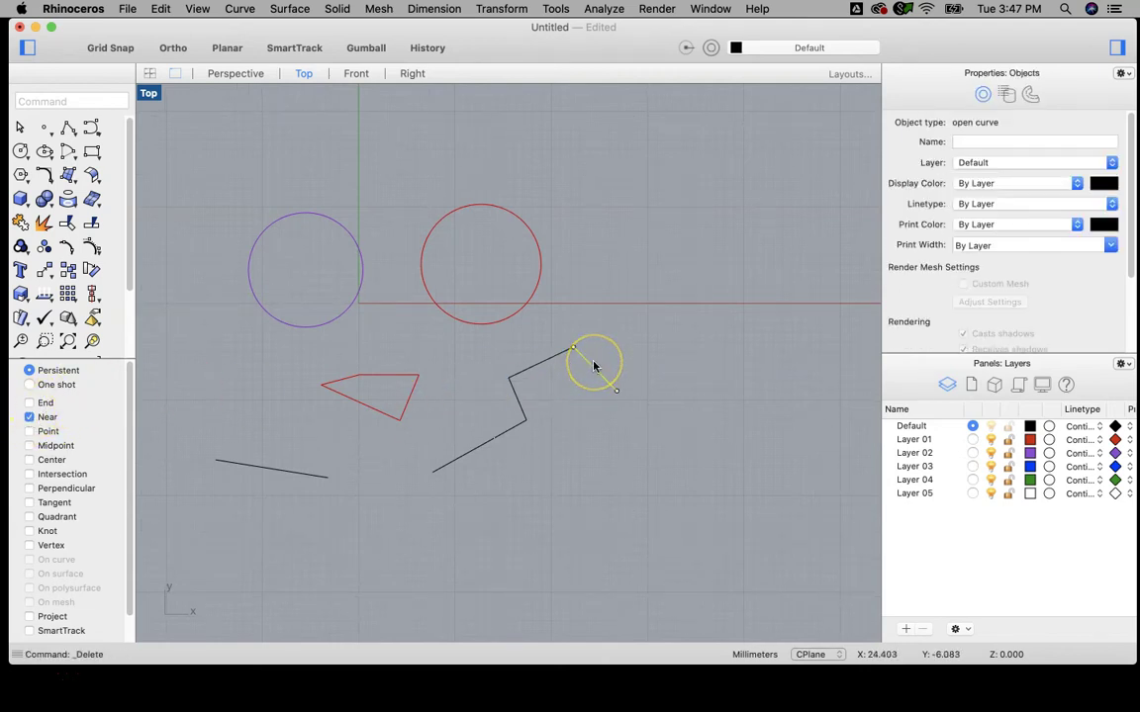
pyautogui.press('Delete')
pyautogui.click(65, 133)
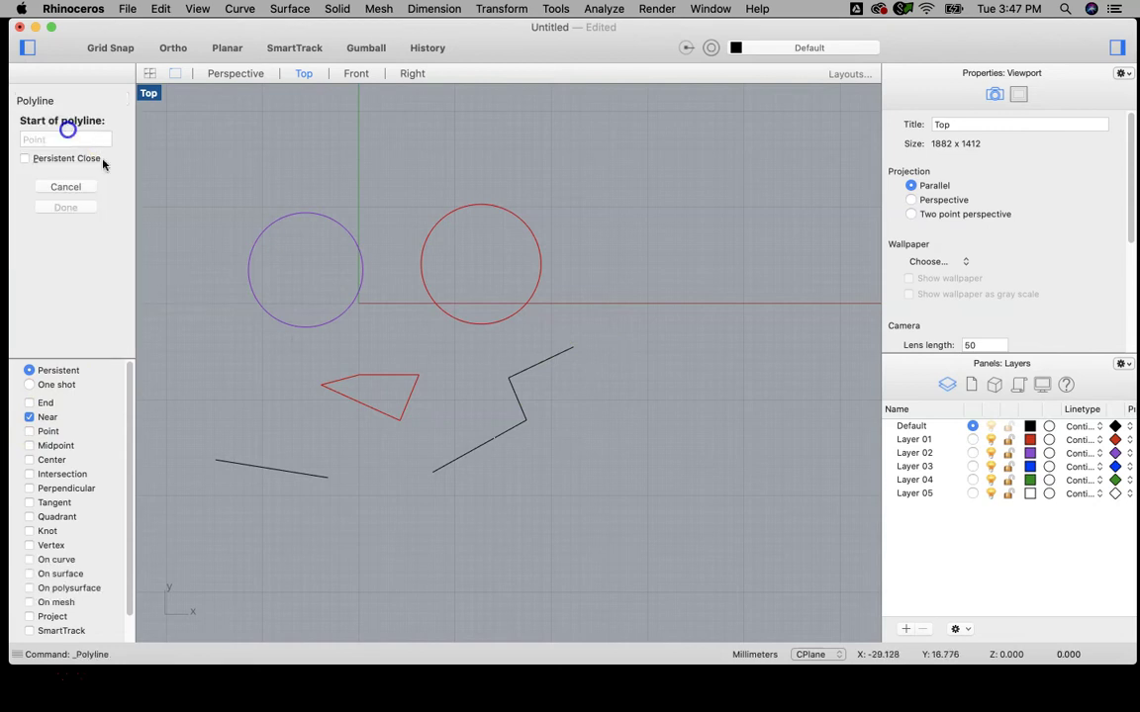
pyautogui.click(571, 348)
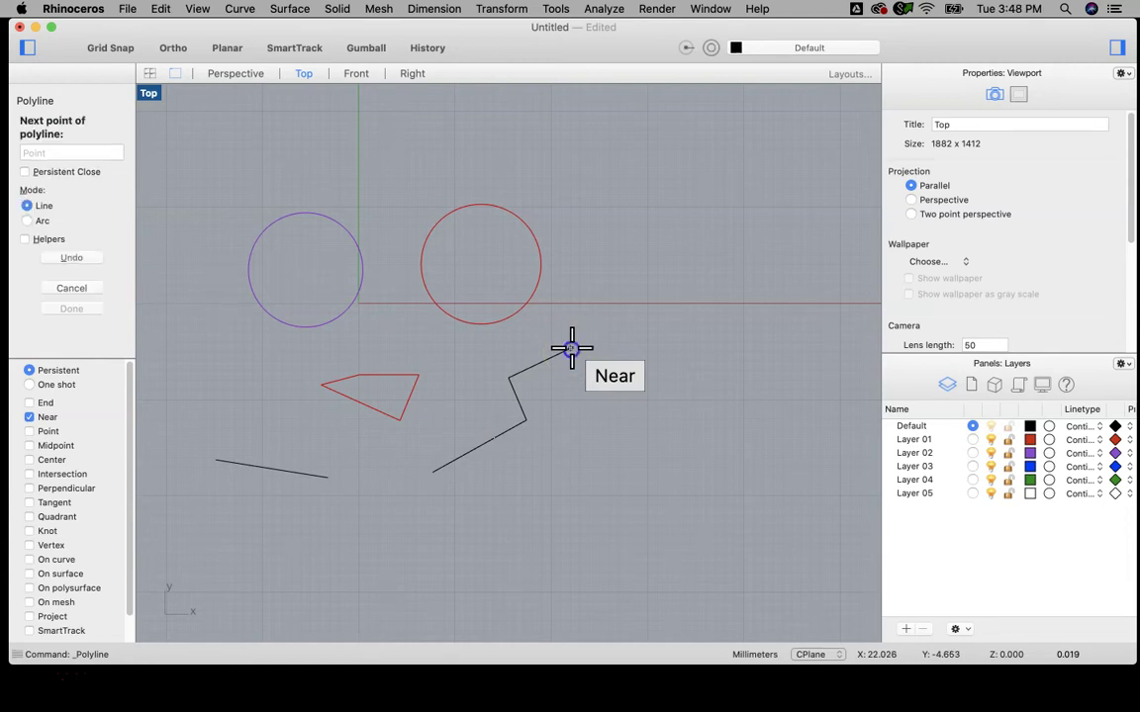
pyautogui.click(600, 401)
pyautogui.press('Return')
# Step: Select and delete the newly drawn tail segment
pyautogui.scroll(5, 571, 348)
pyautogui.scroll(5, 572, 348)
pyautogui.scroll(-5, 570, 339)
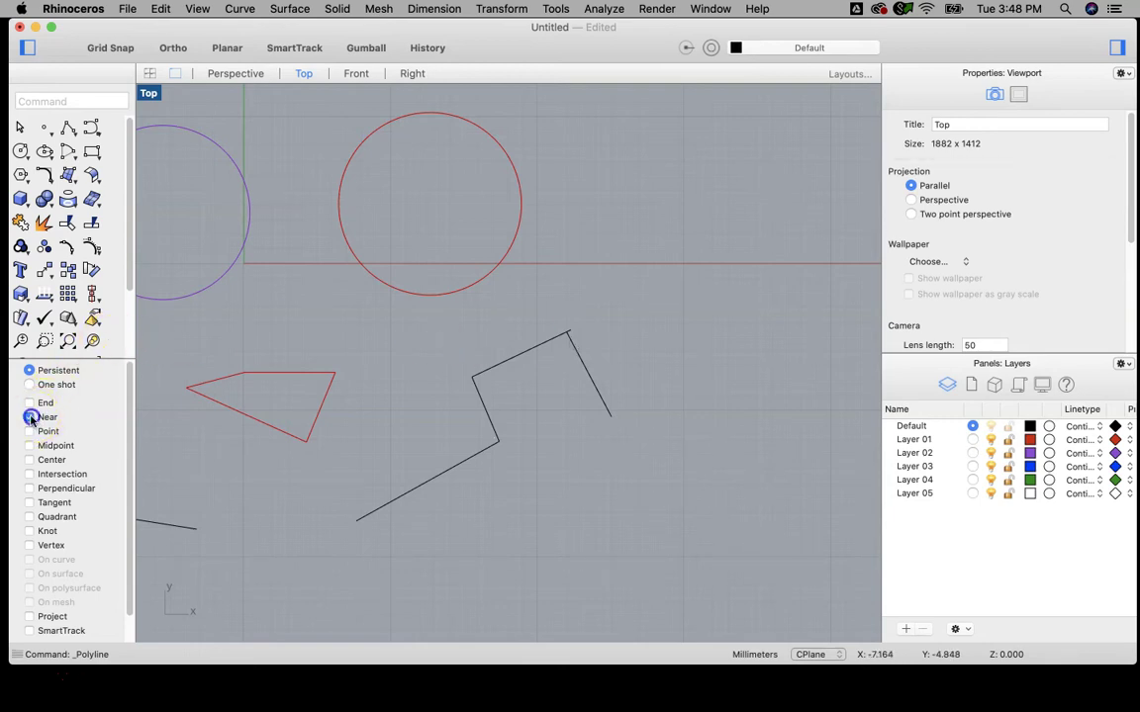
pyautogui.click(601, 395)
pyautogui.press('Delete')
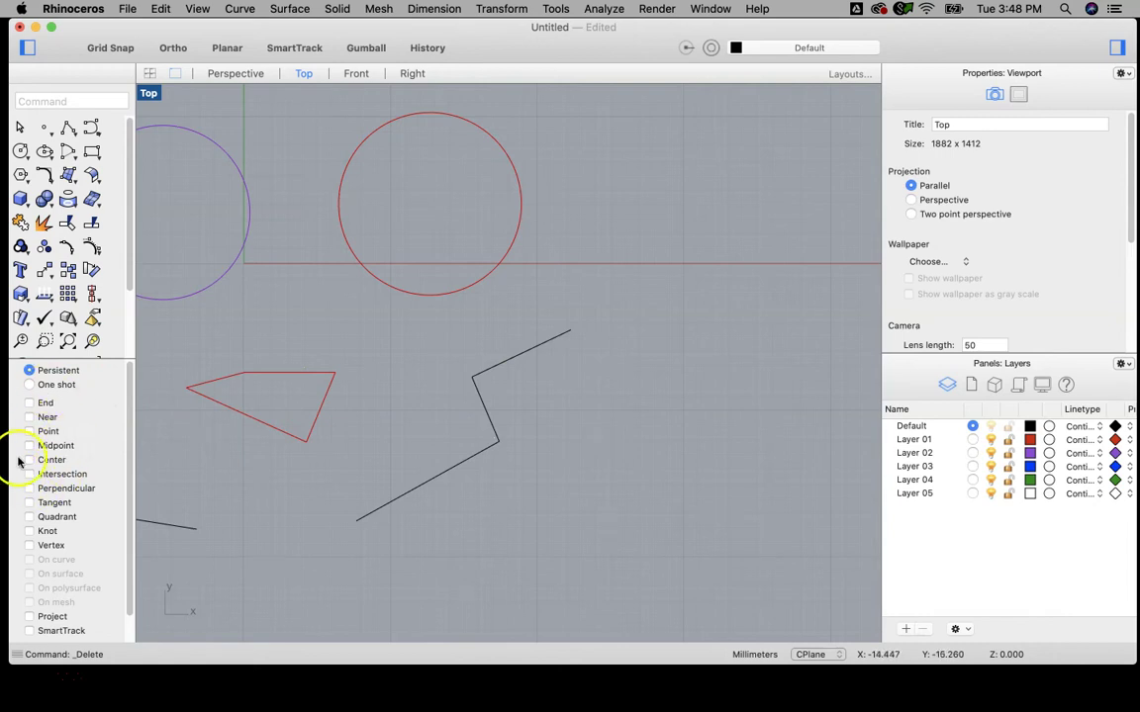
# Step: Enable End and Quadrant snaps, then draw a short line down from the lower segment's midpoint
pyautogui.click(29, 403)
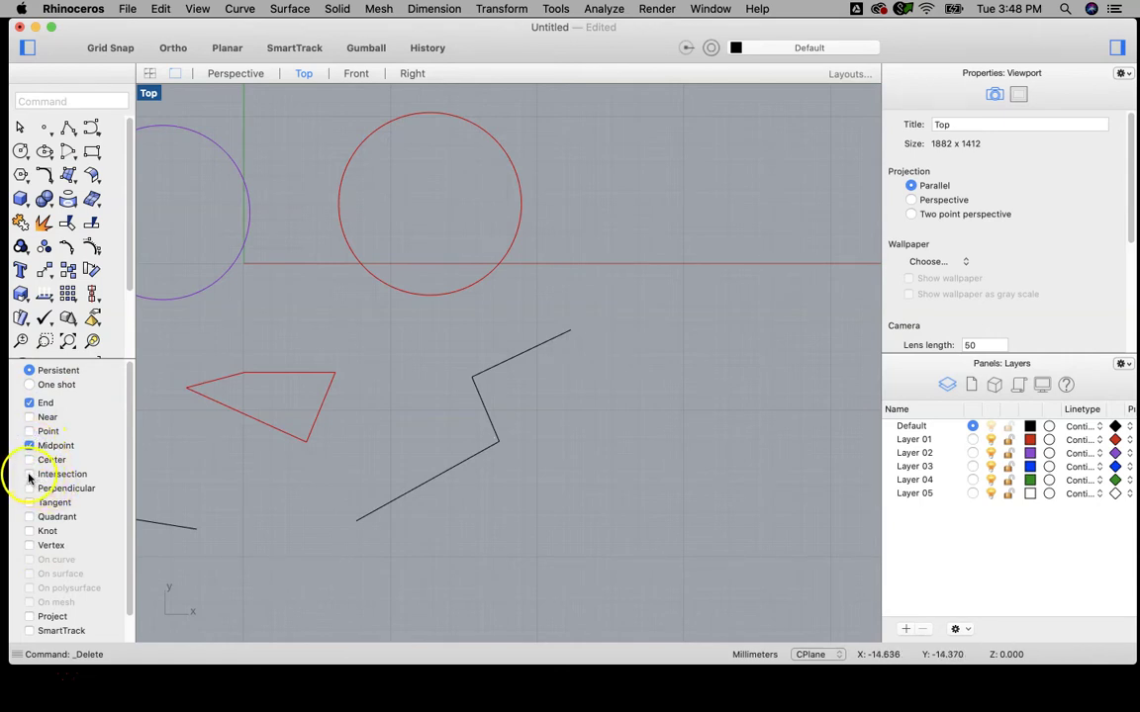
pyautogui.click(29, 516)
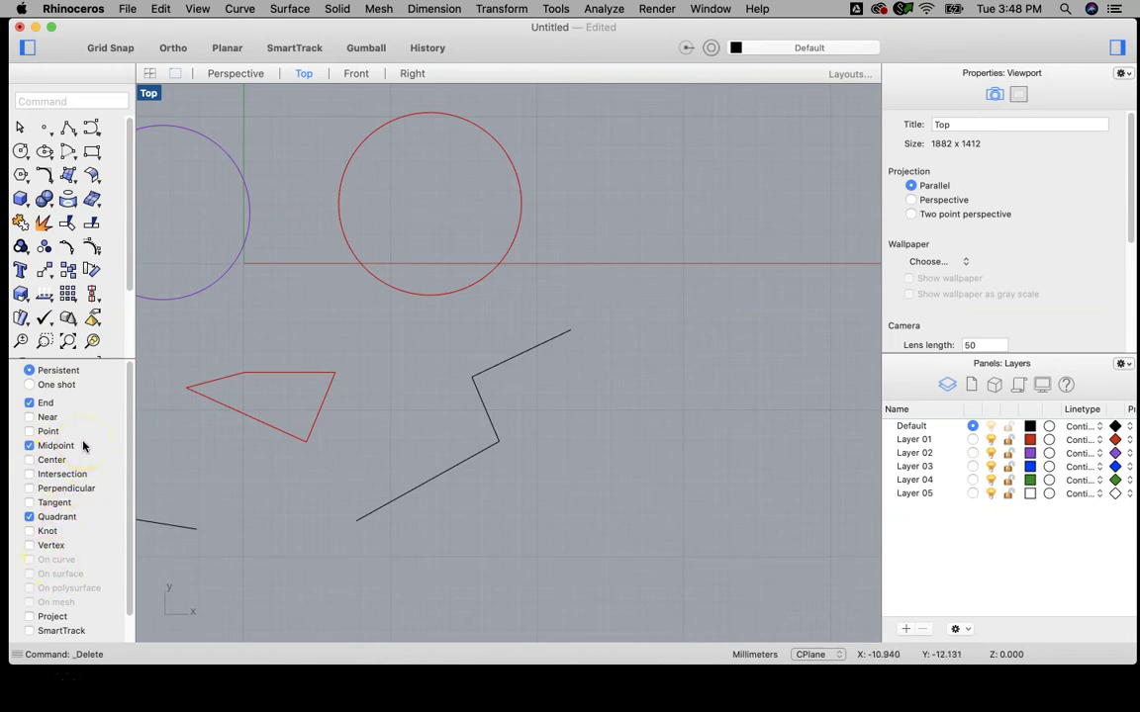
pyautogui.click(74, 132)
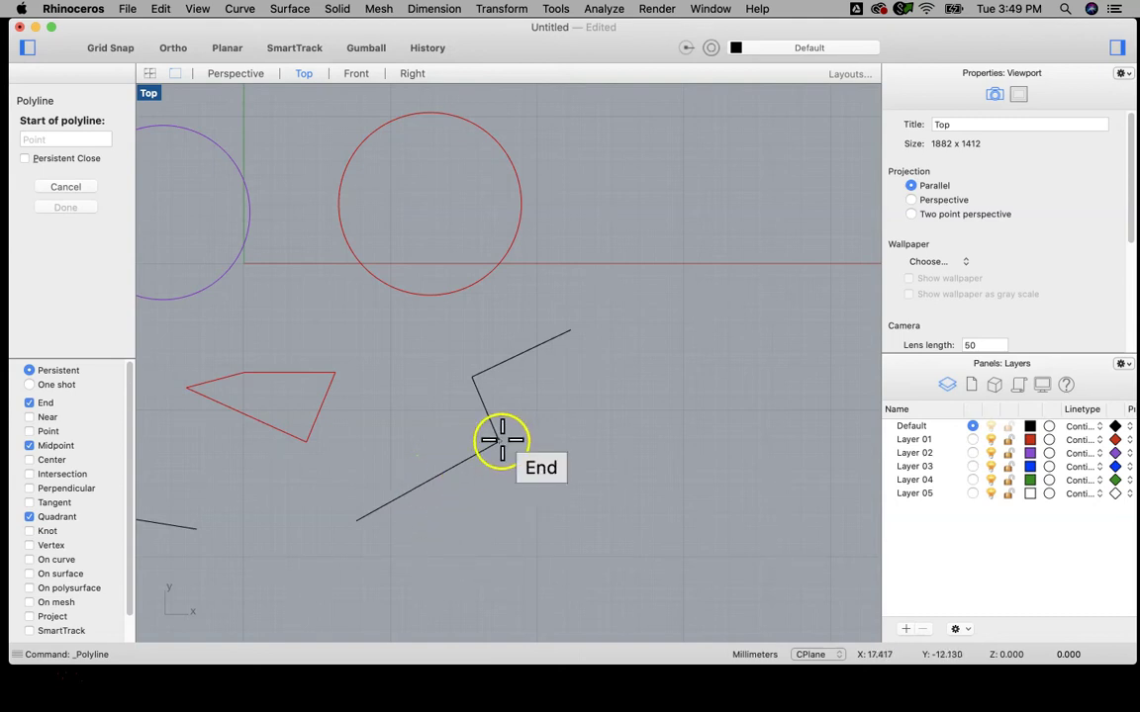
pyautogui.click(429, 482)
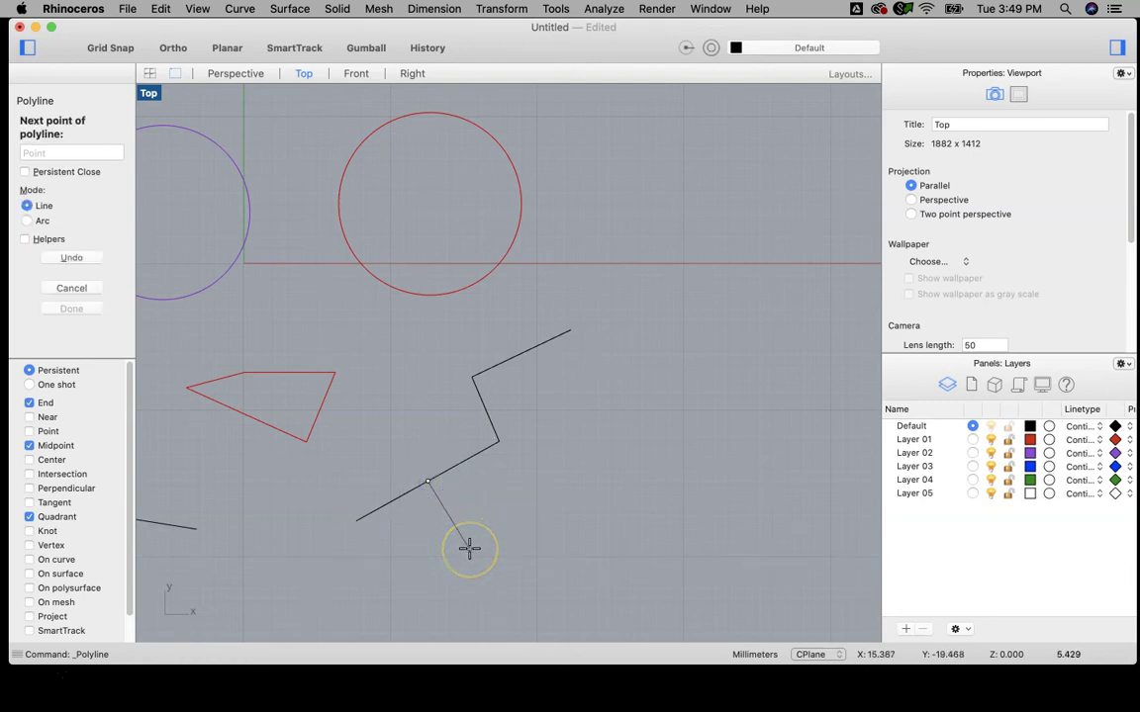
pyautogui.click(469, 548)
pyautogui.rightClick(569, 539)
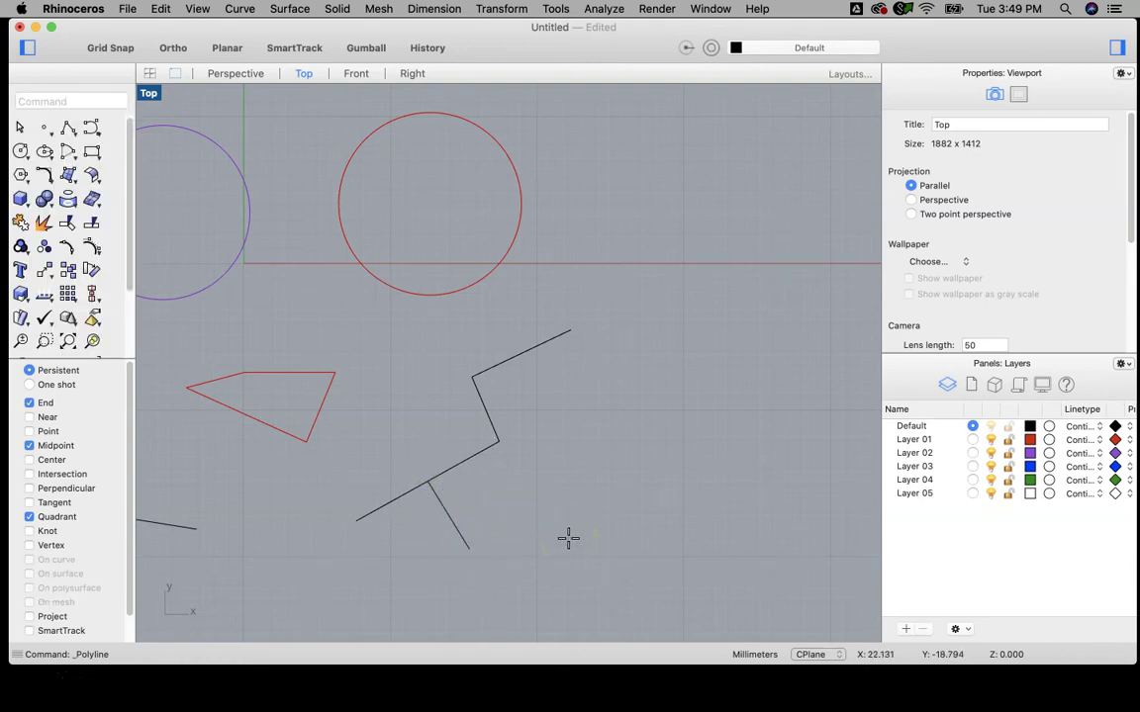
pyautogui.scroll(-5, 563, 475)
pyautogui.moveTo(546, 407); pyautogui.dragTo(544, 402, button='right')
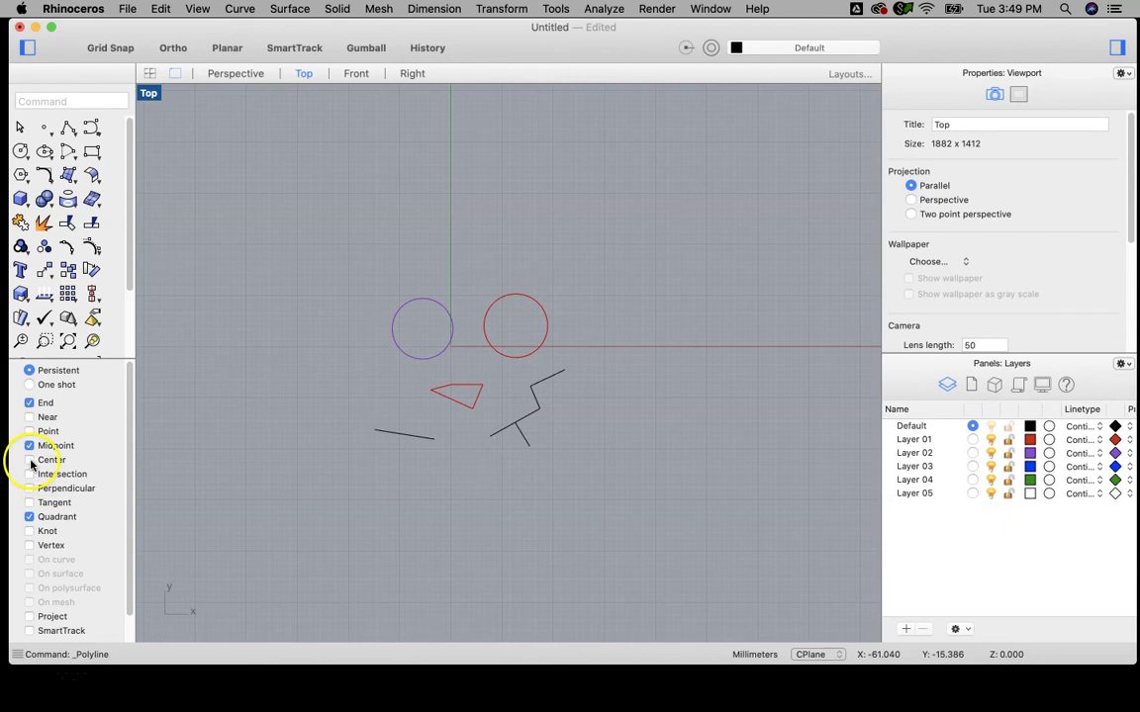
# Step: Draw a small rectangle from the purple circle's centre to a corner up and left
pyautogui.click(92, 151)
pyautogui.scroll(8, 411, 337)
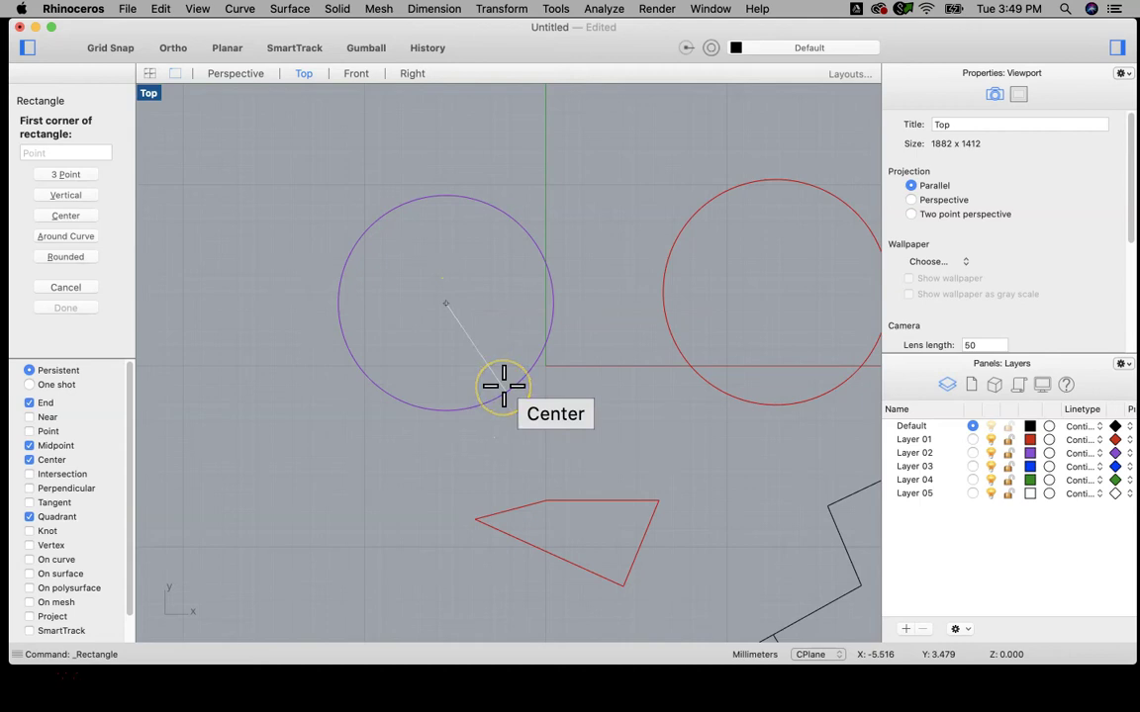
pyautogui.click(504, 385)
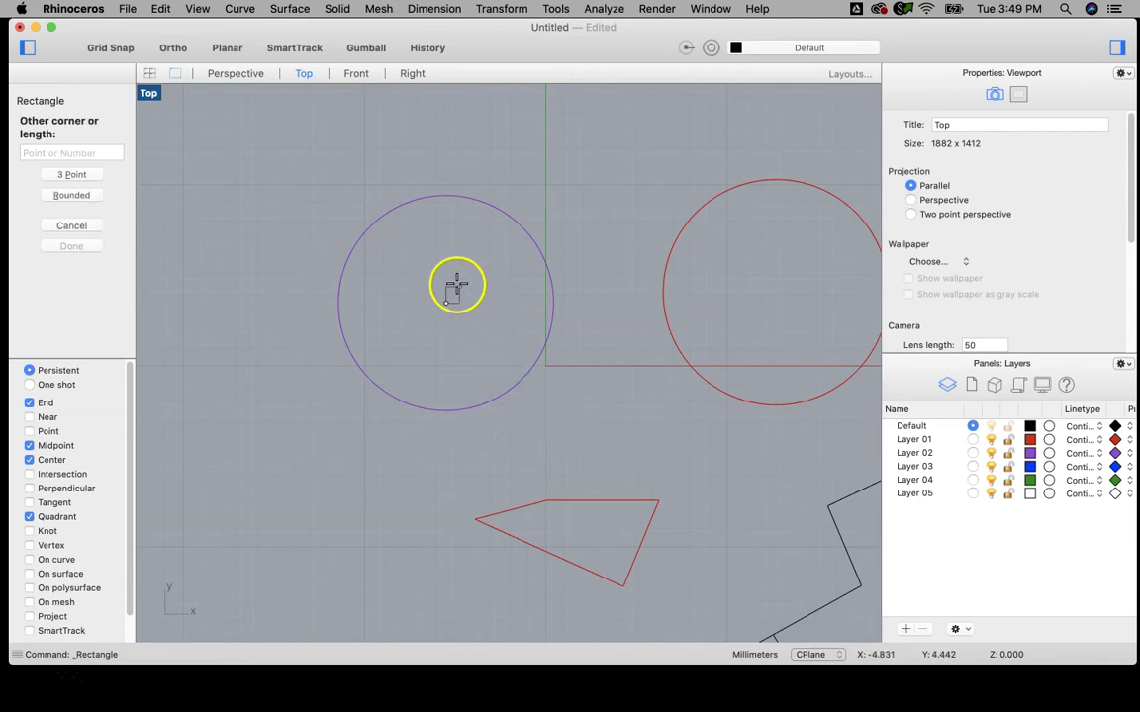
pyautogui.click(380, 249)
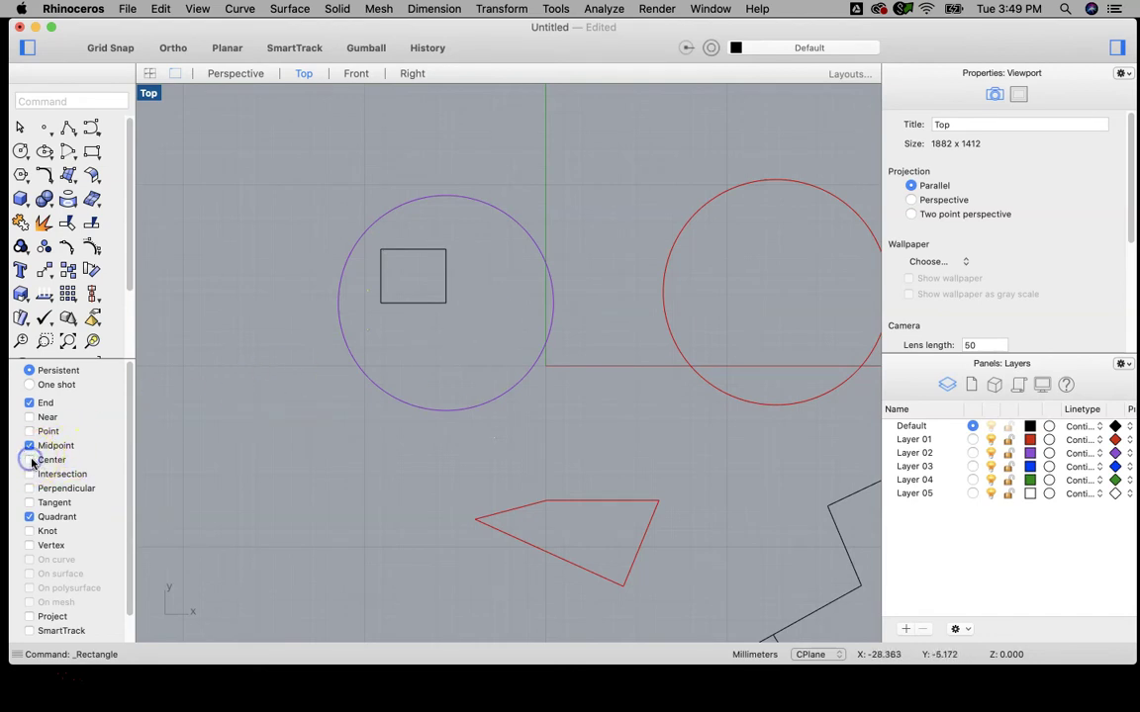
pyautogui.scroll(-5, 363, 473)
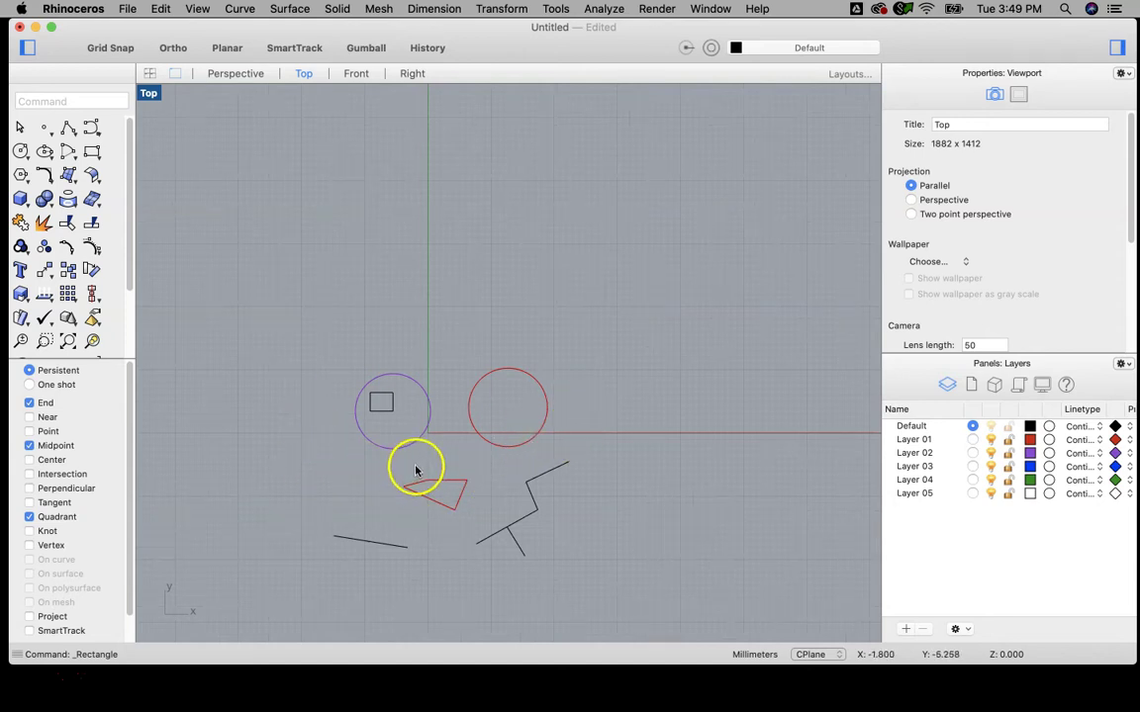
pyautogui.moveTo(484, 442); pyautogui.dragTo(491, 356, button='right')
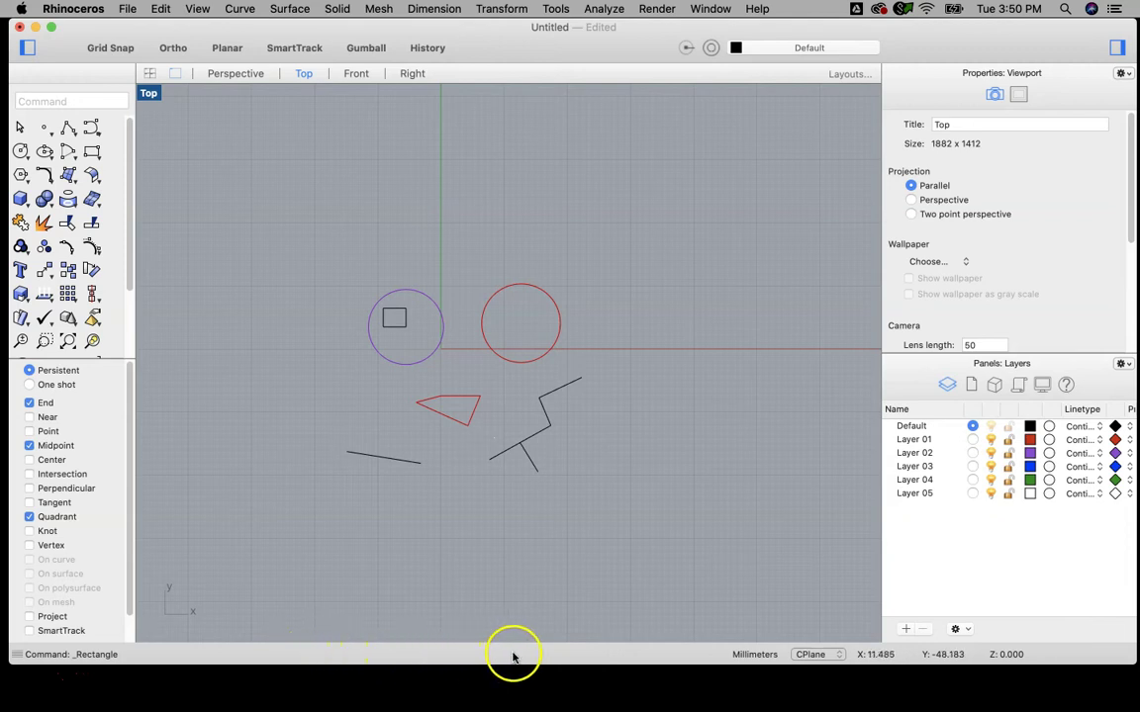
# Step: Turn off Quadrant and Midpoint object snaps and turn on Grid Snap
pyautogui.click(30, 516)
pyautogui.click(29, 445)
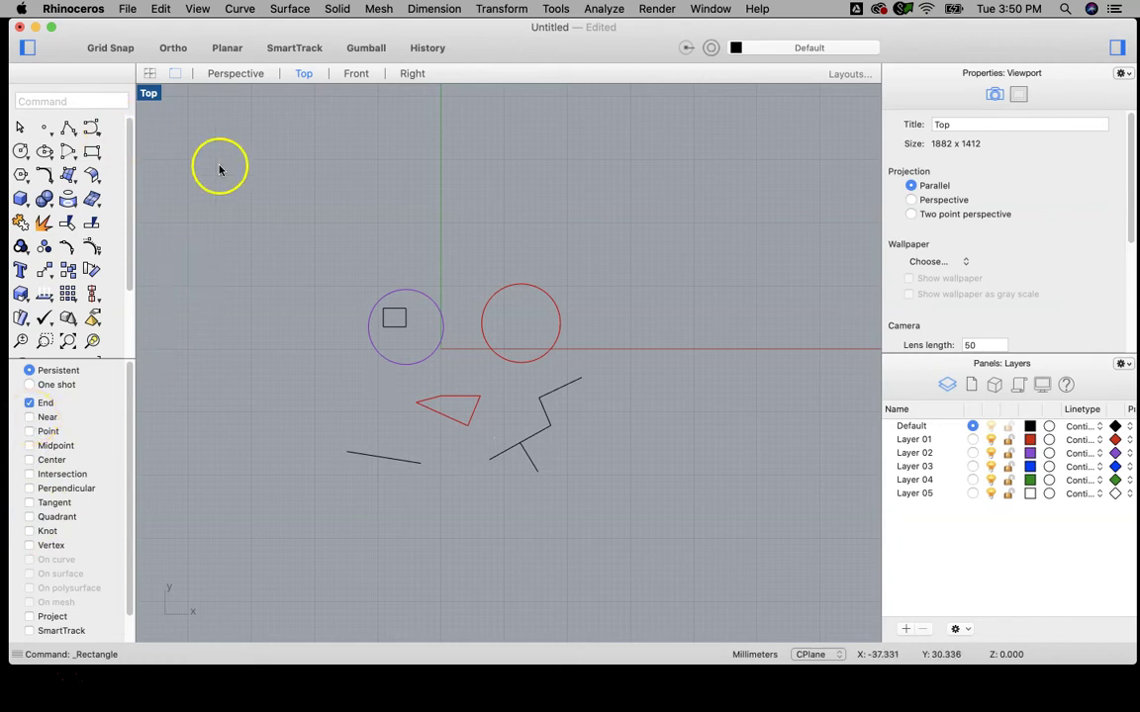
pyautogui.click(313, 243)
pyautogui.click(454, 352)
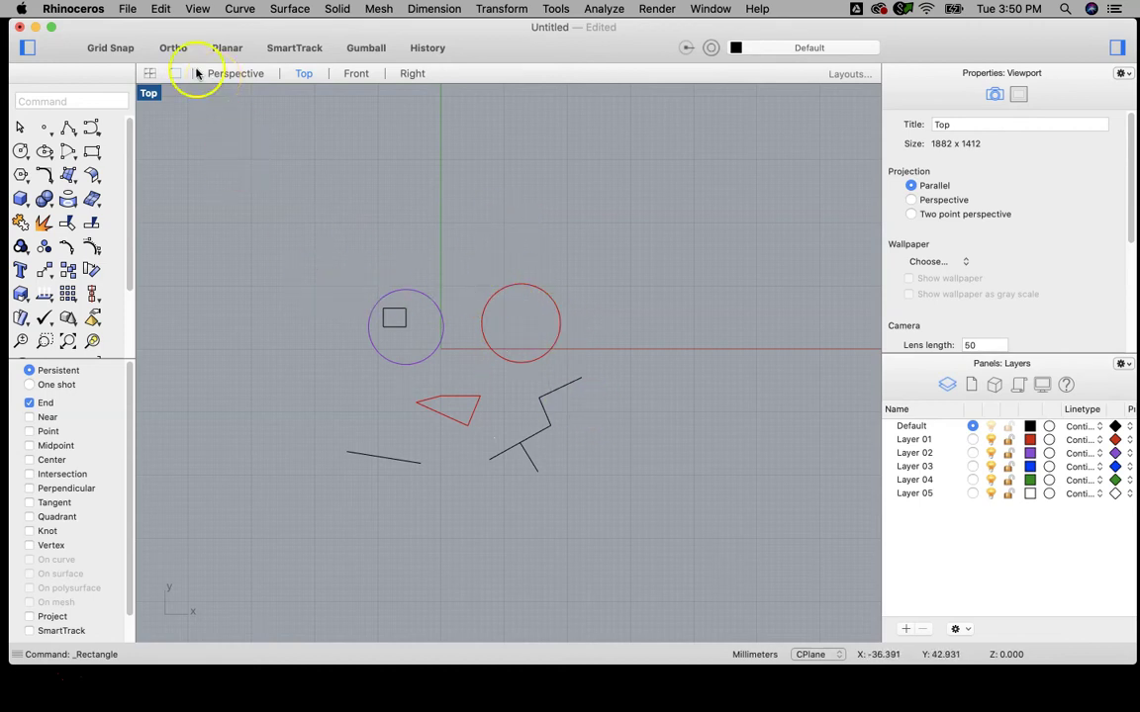
pyautogui.click(106, 51)
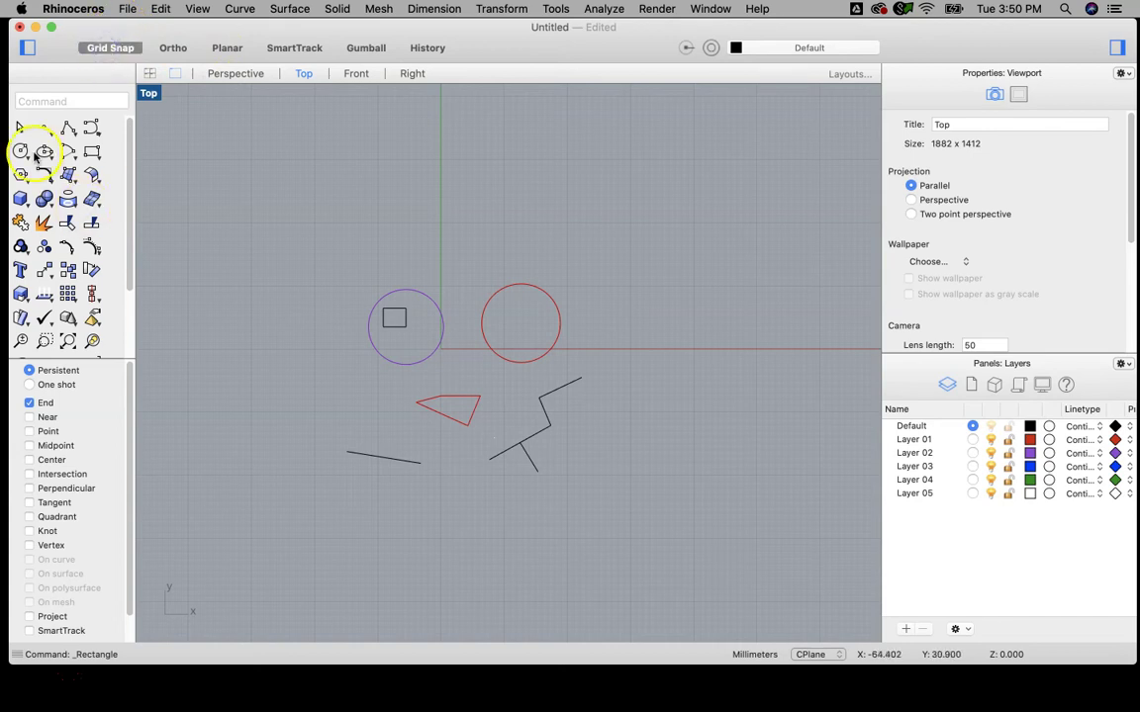
# Step: Start a grid-snapped polyline right of the red circle, going right then up
pyautogui.click(69, 130)
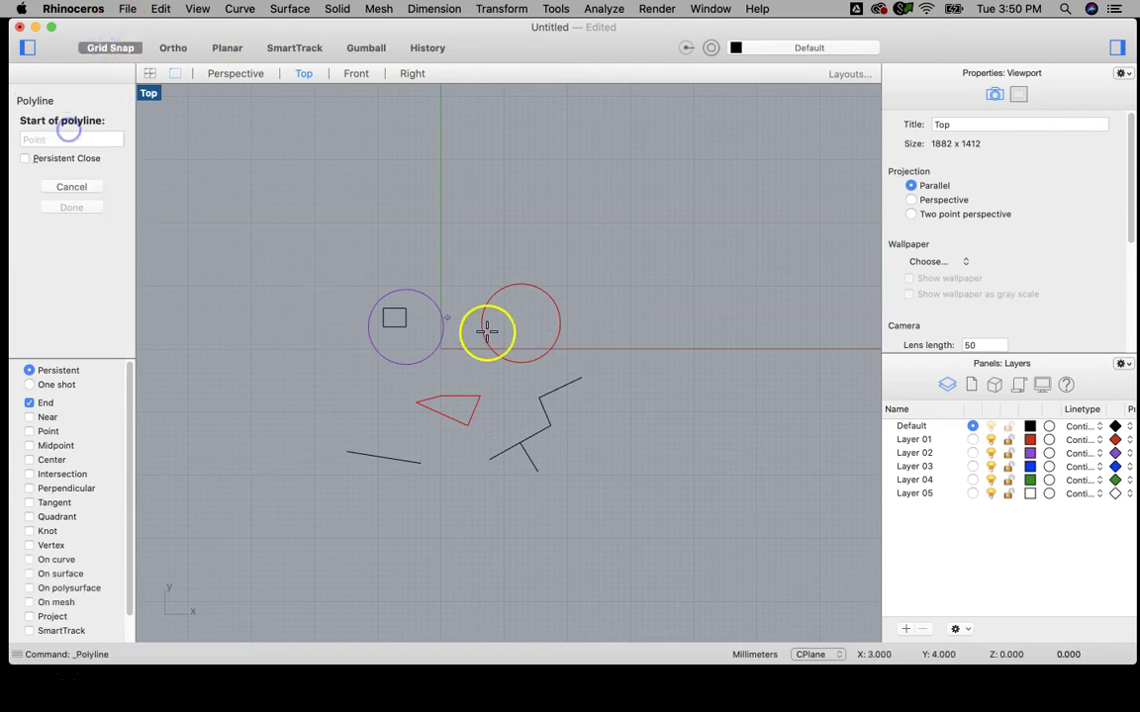
pyautogui.scroll(5, 624, 349)
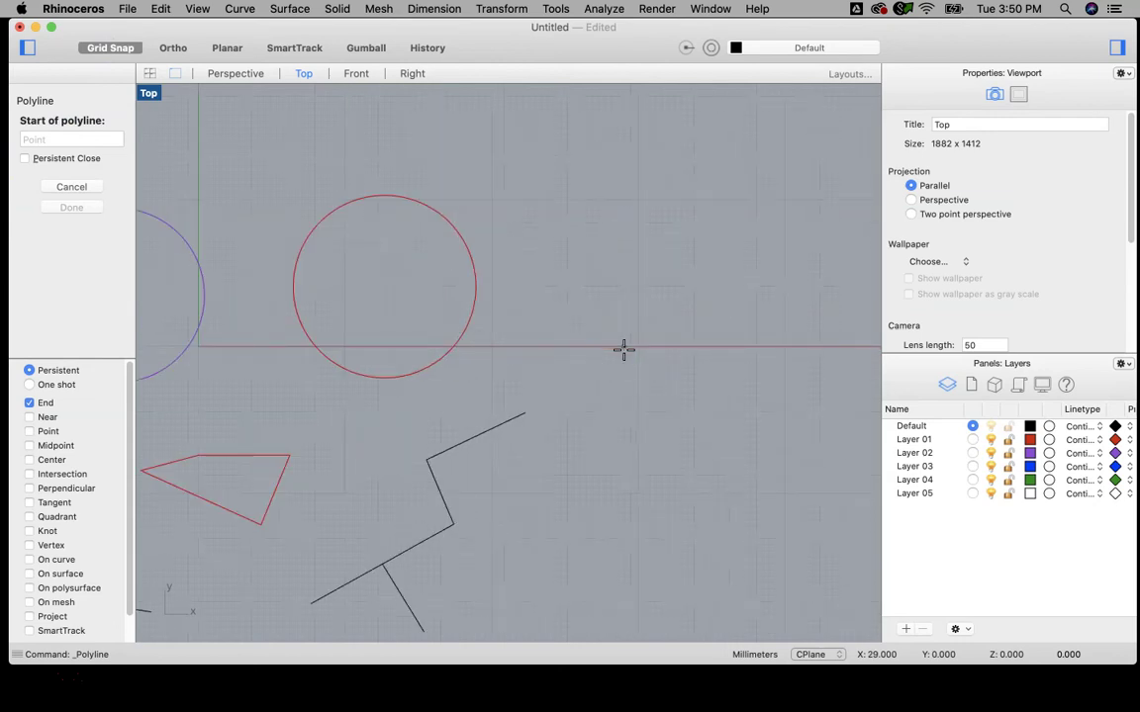
pyautogui.scroll(5, 640, 344)
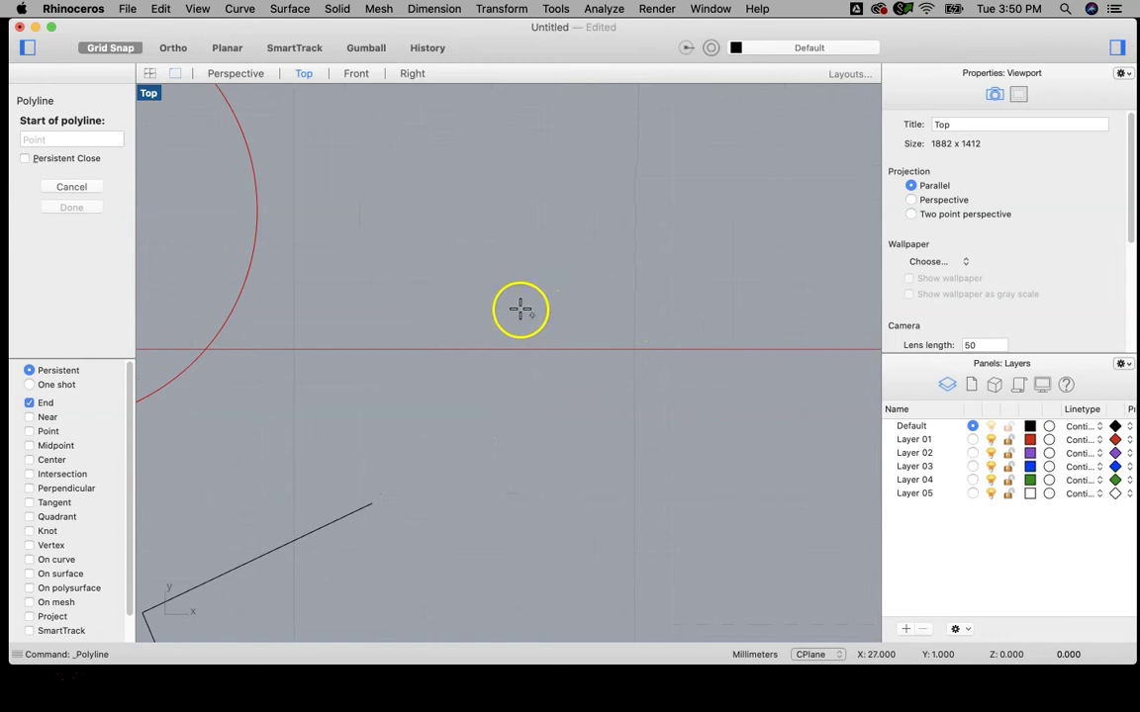
pyautogui.click(498, 281)
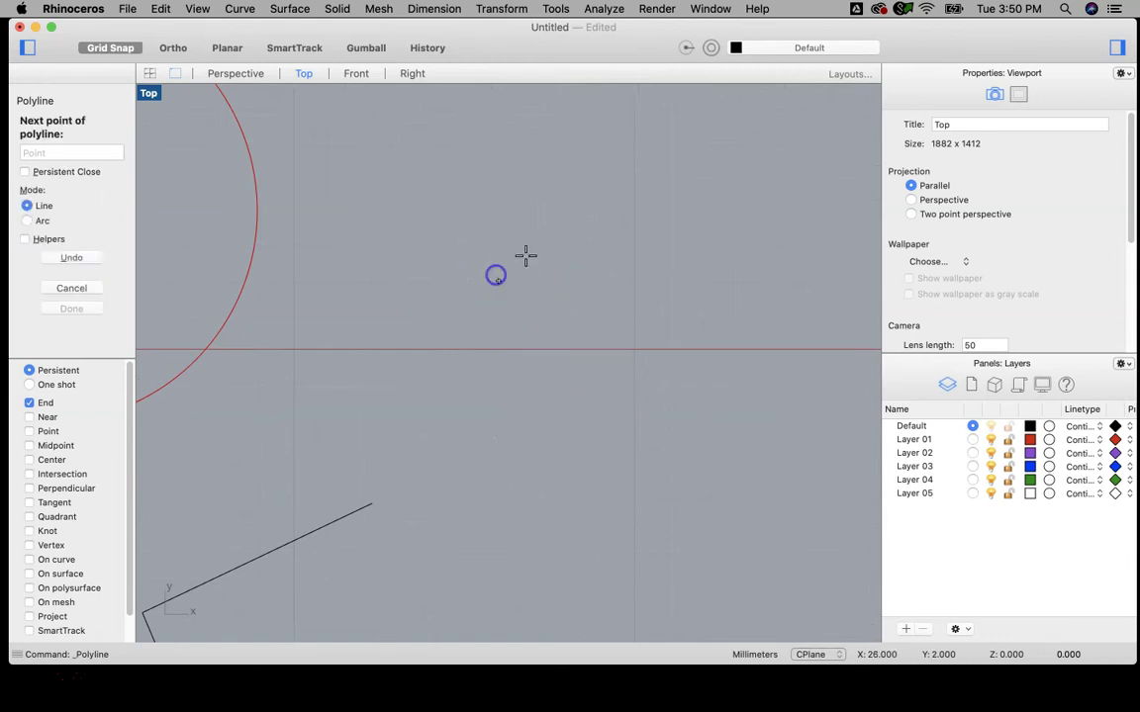
pyautogui.click(638, 280)
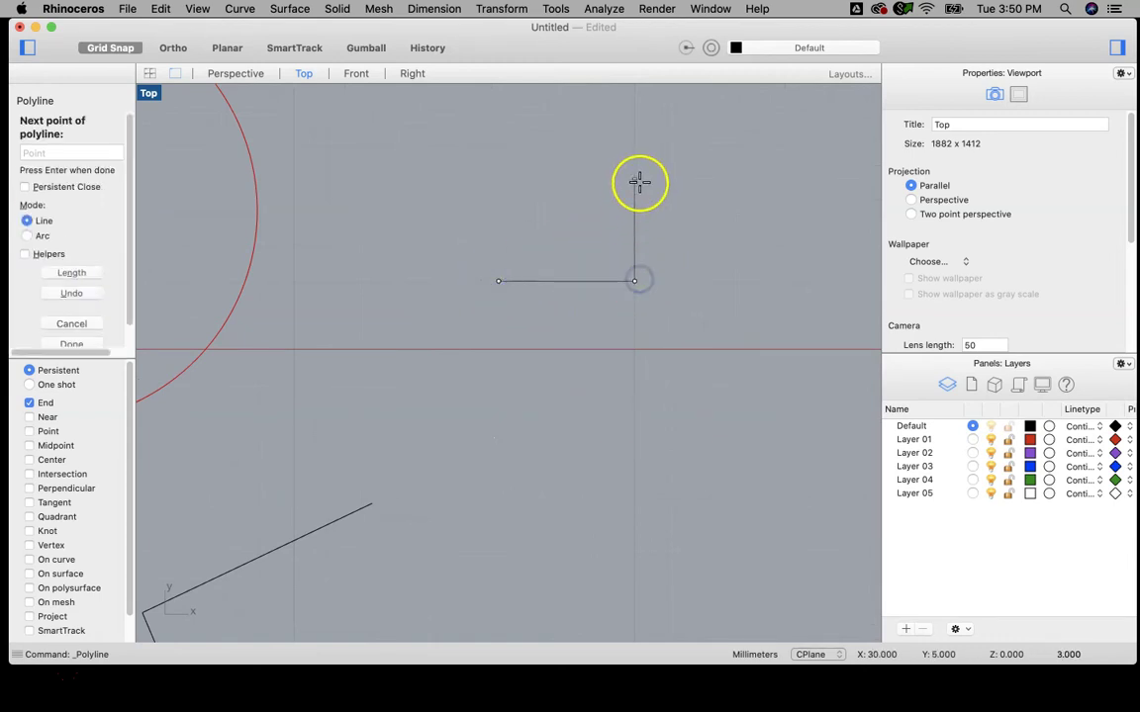
pyautogui.click(635, 152)
pyautogui.scroll(-5, 689, 176)
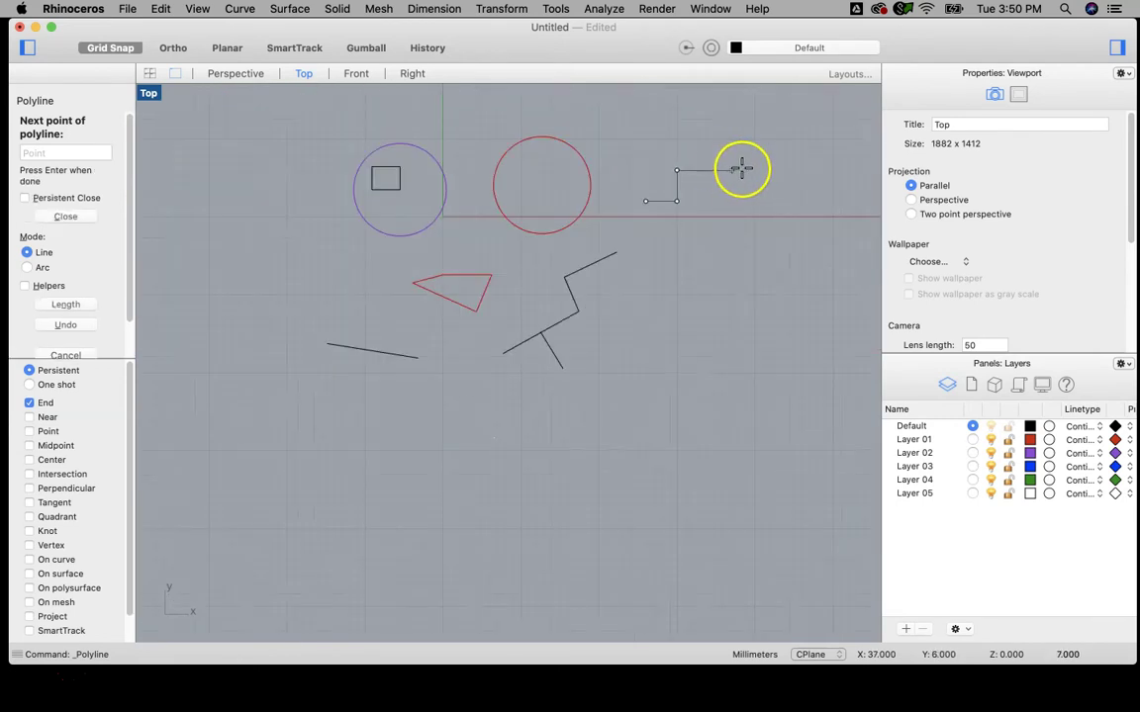
# Step: Continue the stepped outline right, up, left and down, closing it at the start point
pyautogui.click(753, 170)
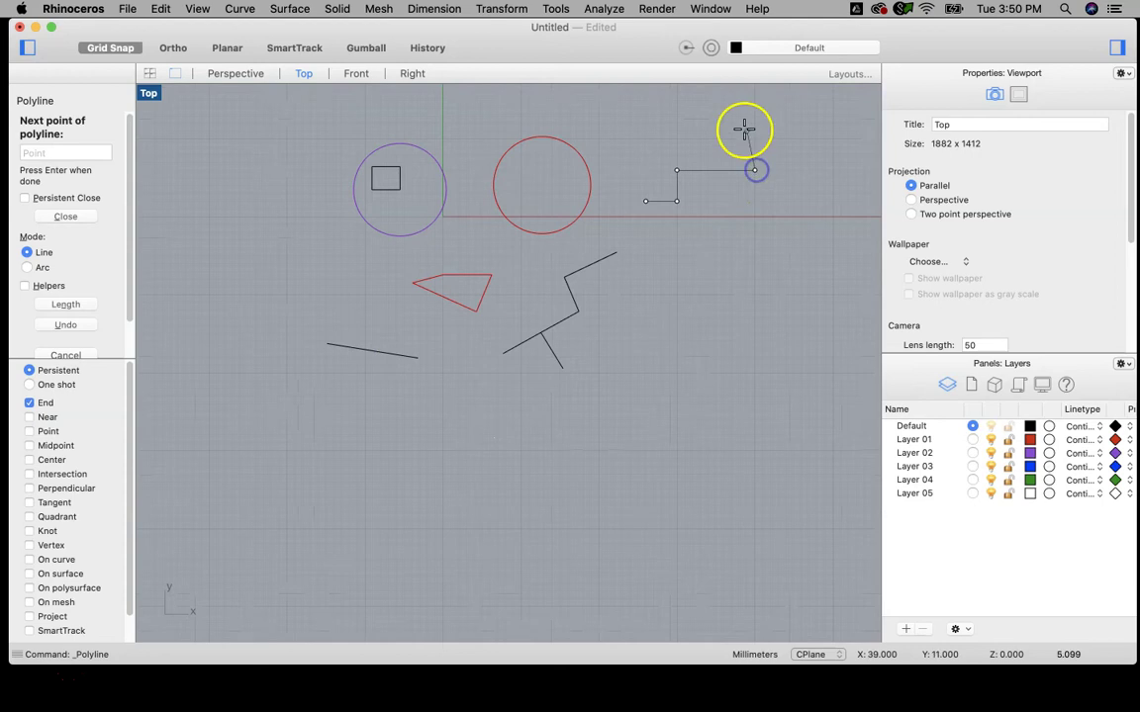
pyautogui.click(754, 131)
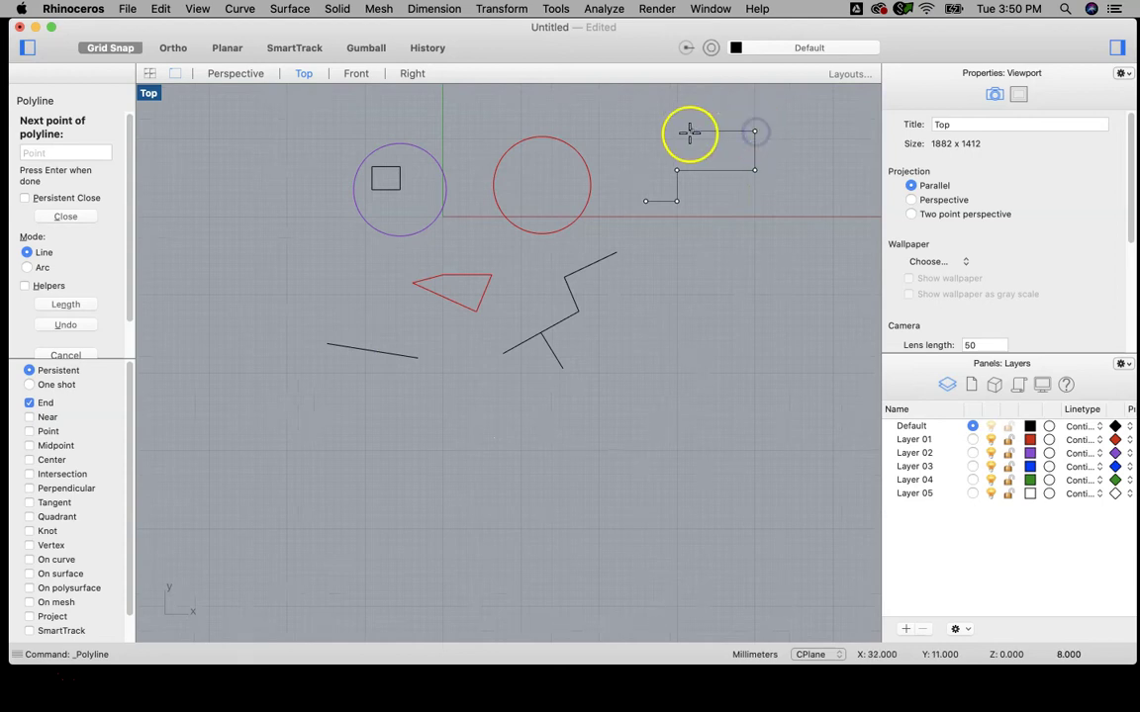
pyautogui.click(652, 131)
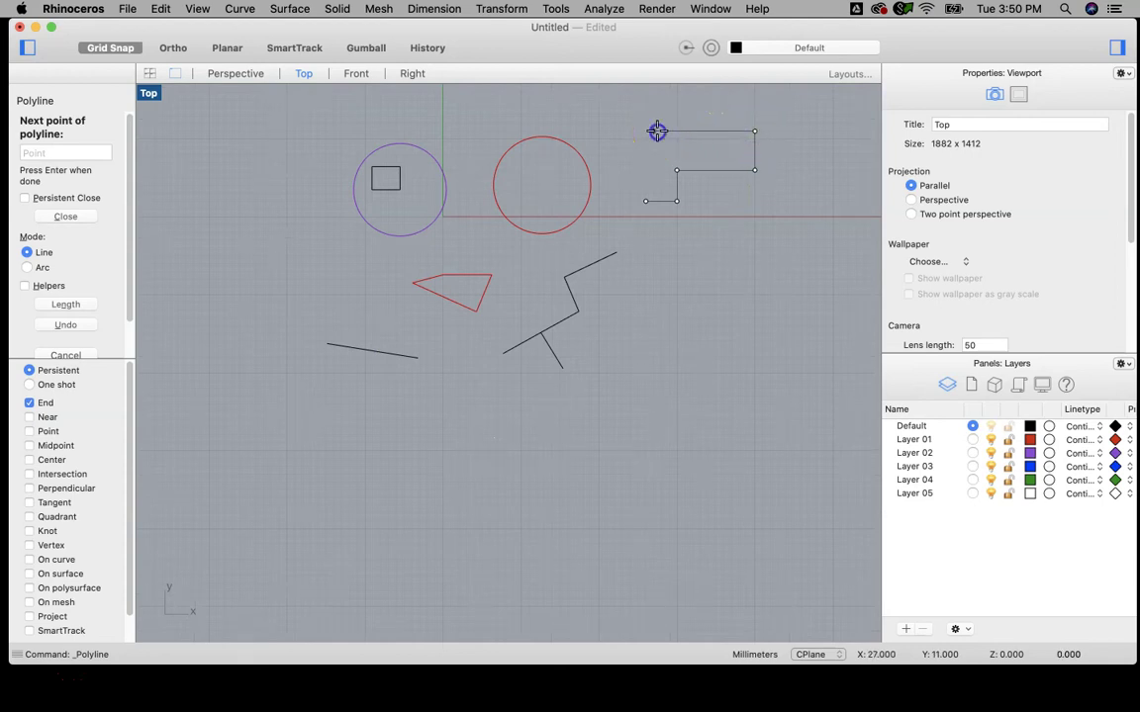
pyautogui.click(652, 185)
pyautogui.moveTo(625, 242); pyautogui.dragTo(631, 278)
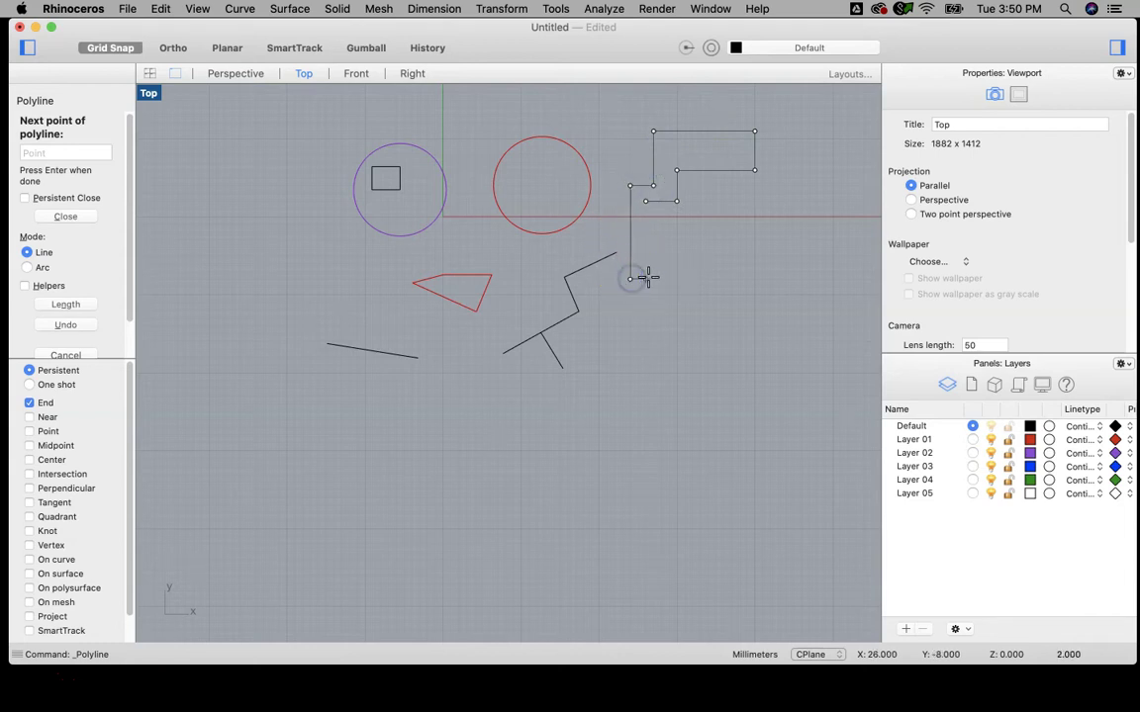
pyautogui.click(648, 278)
pyautogui.click(646, 201)
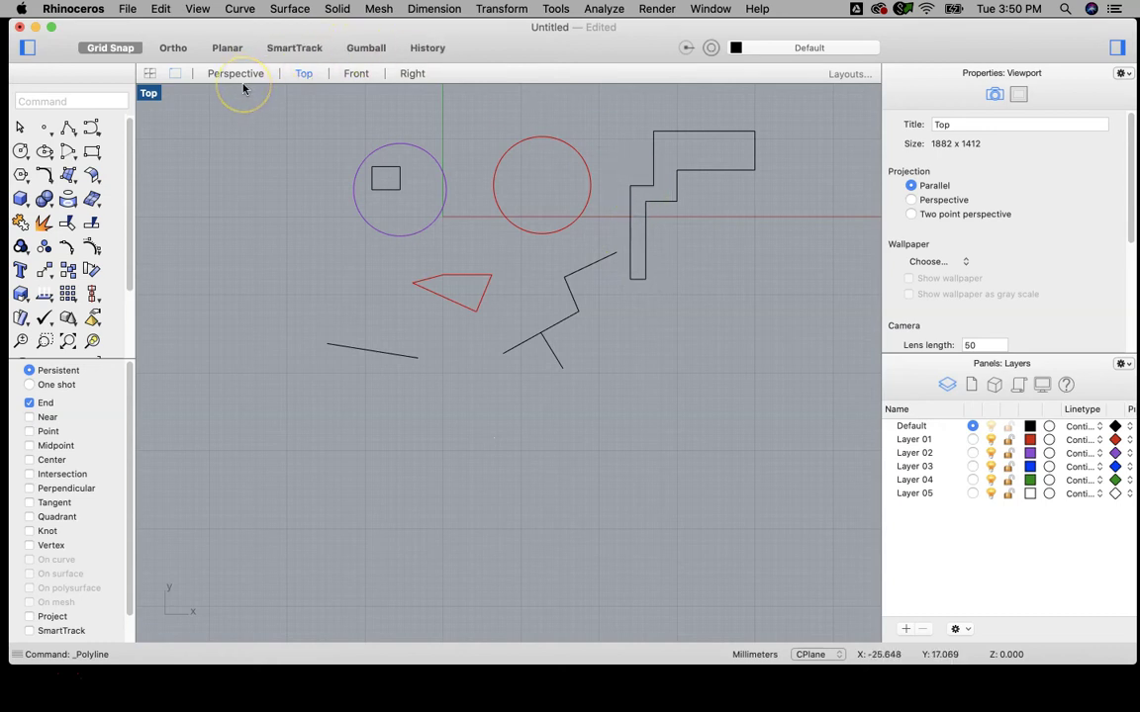
# Step: Zoom in, switch Grid Snap off, and try toggling the Ortho and Planar constraints
pyautogui.scroll(5, 534, 233)
pyautogui.scroll(5, 594, 198)
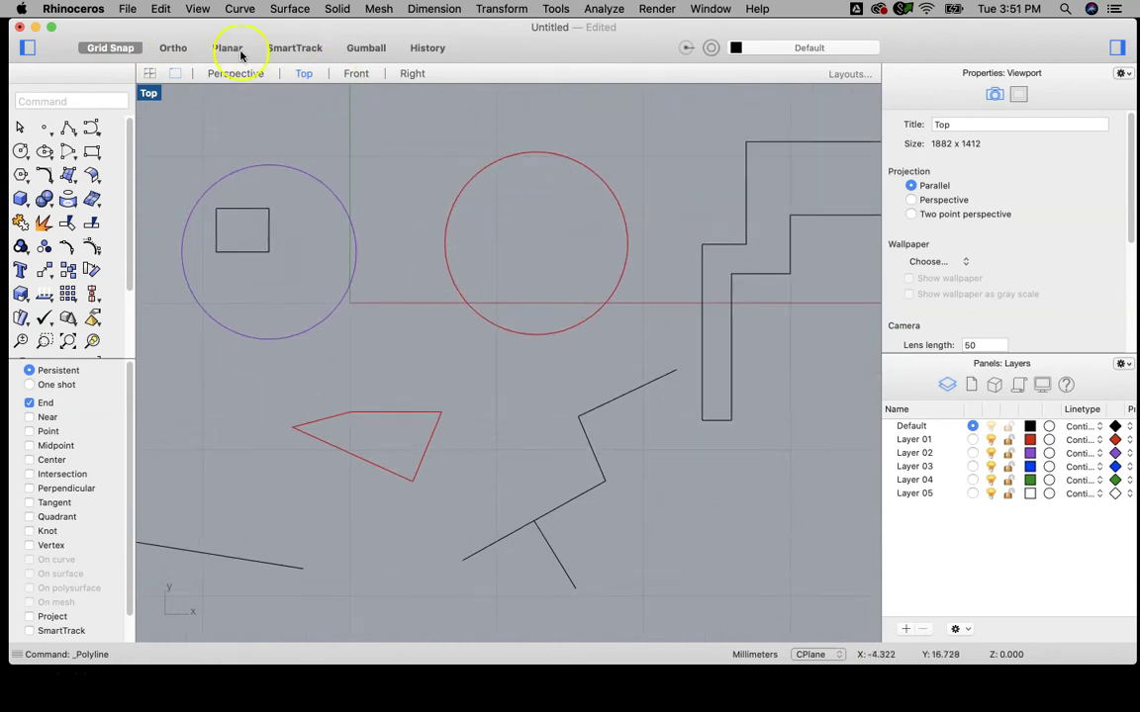
pyautogui.click(112, 48)
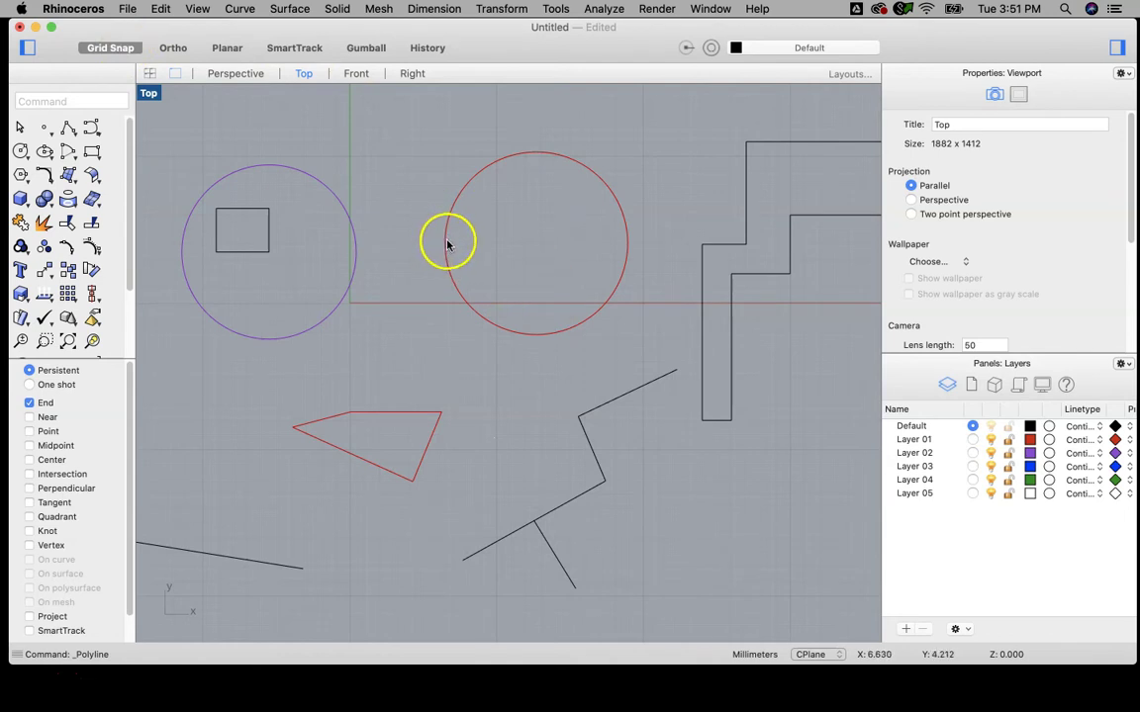
pyautogui.click(123, 50)
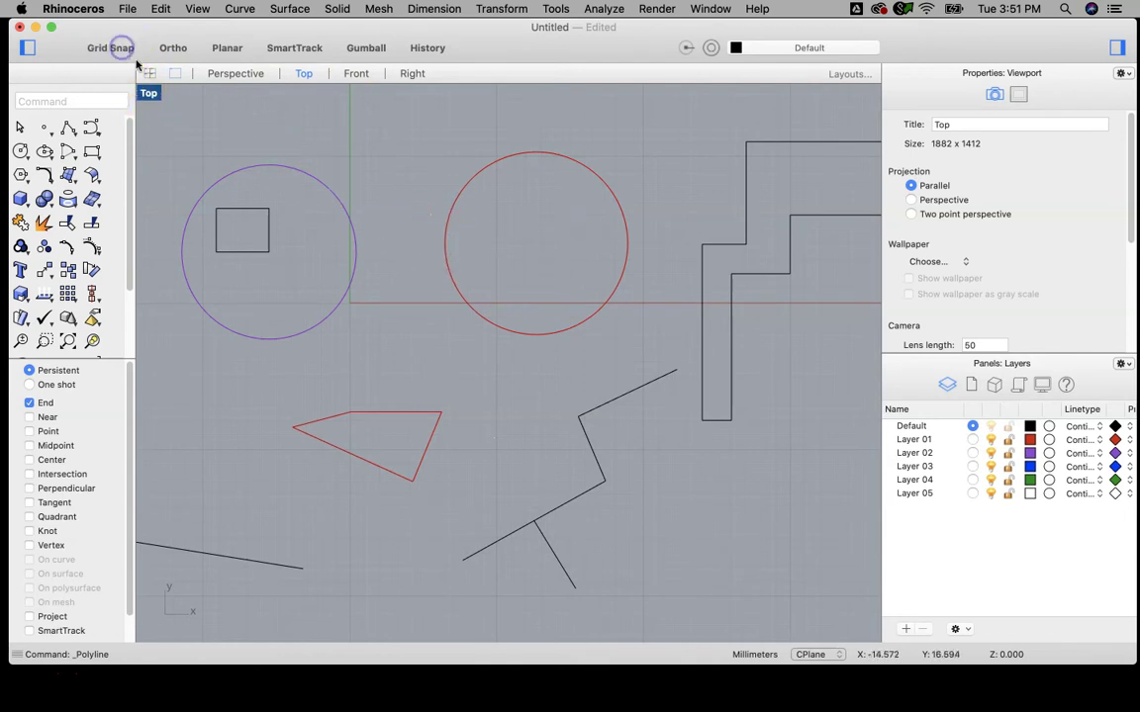
pyautogui.click(178, 50)
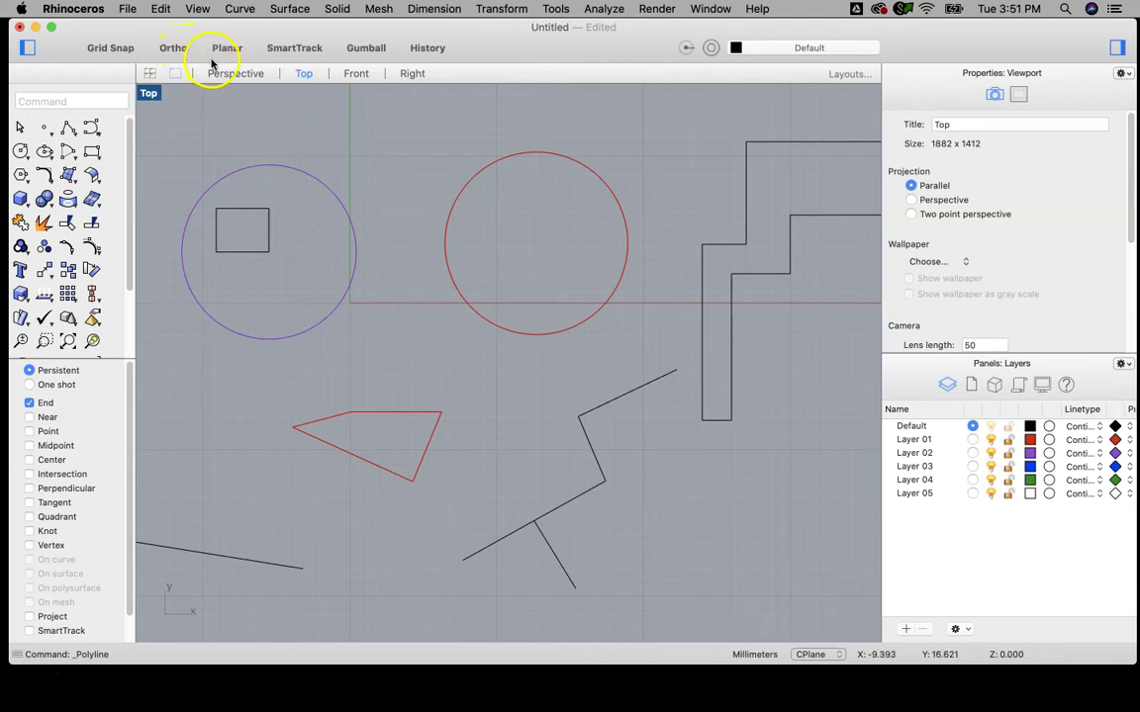
pyautogui.click(217, 50)
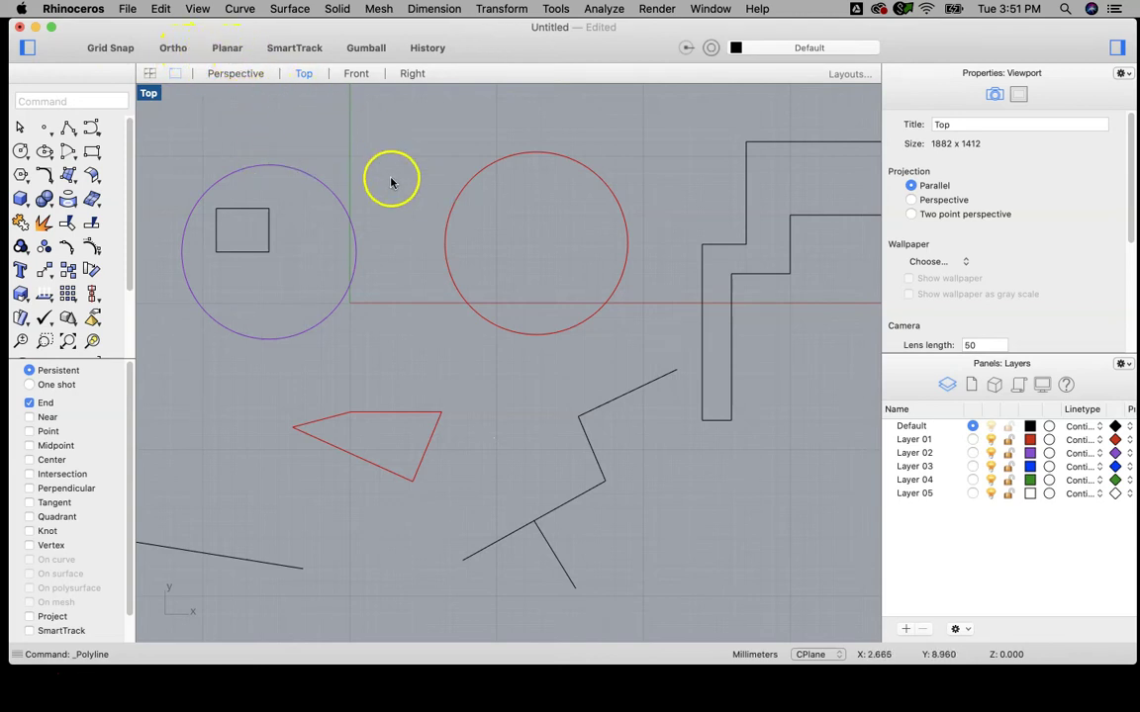
pyautogui.click(232, 49)
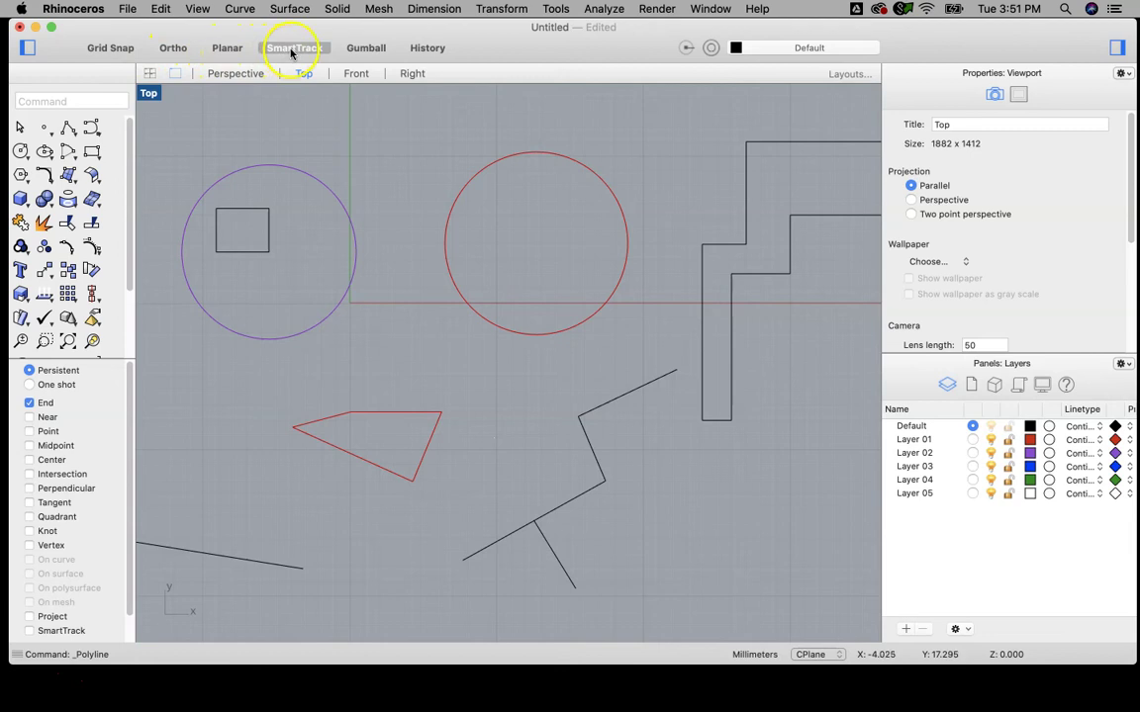
# Step: With SmartTrack on, draw a polyline from the square's top-right corner, right, then down-left
pyautogui.click(68, 129)
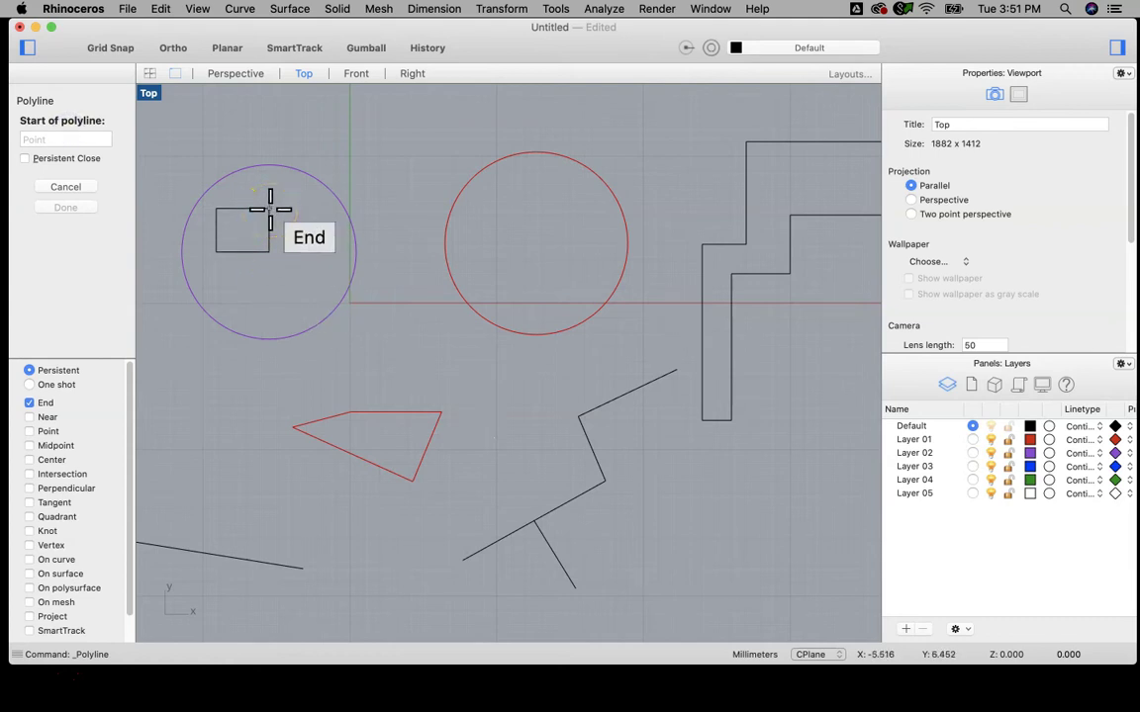
pyautogui.click(294, 47)
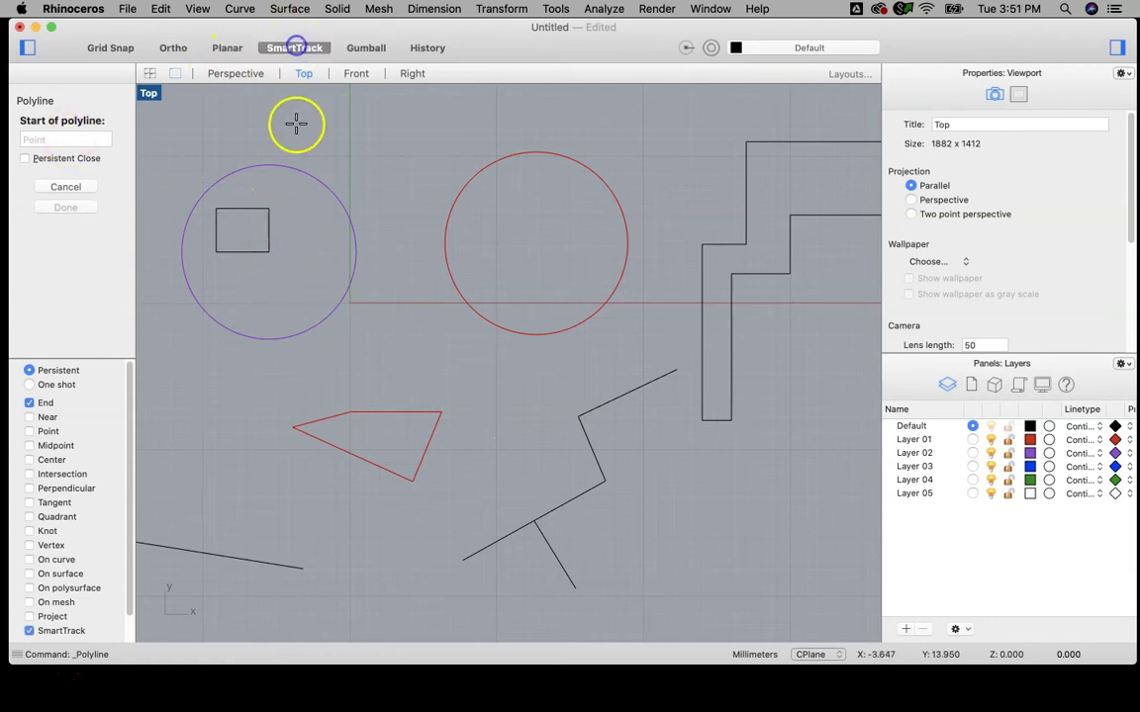
pyautogui.click(265, 207)
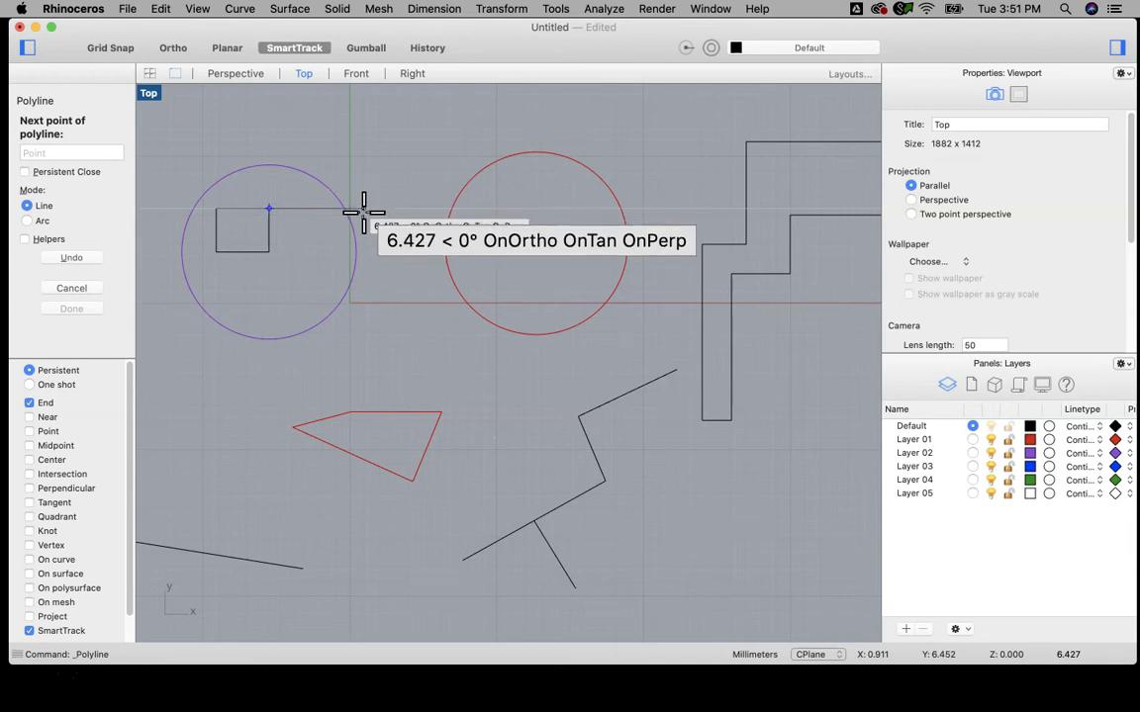
pyautogui.moveTo(381, 263); pyautogui.dragTo(428, 209)
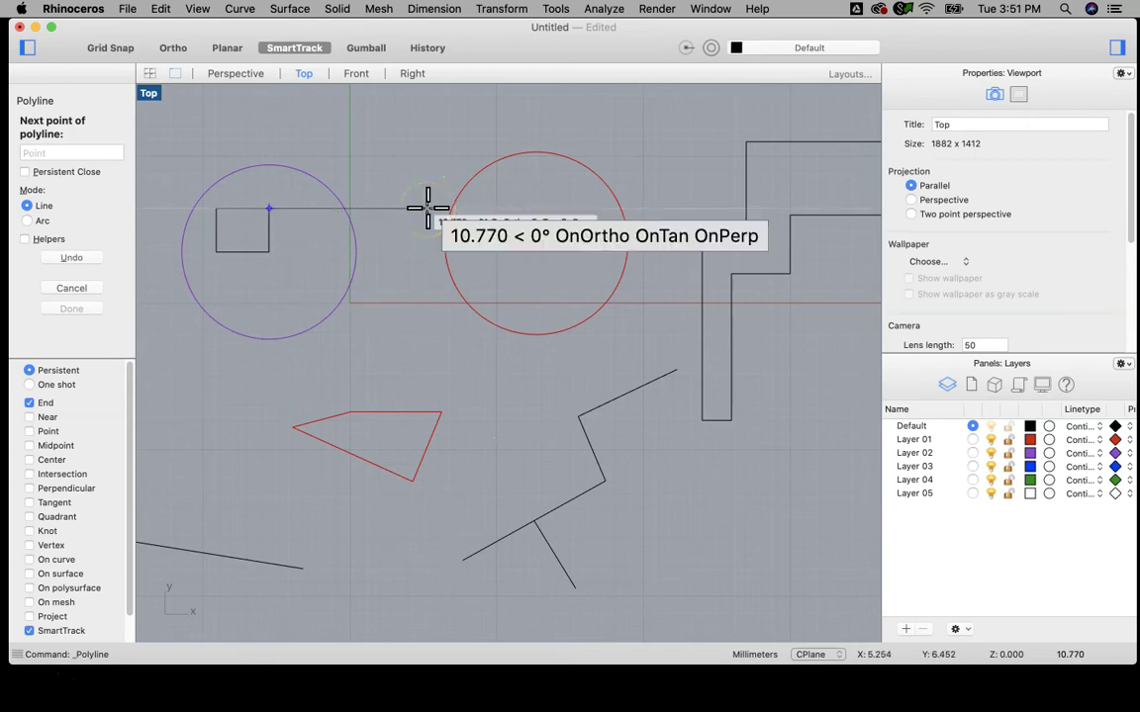
pyautogui.click(427, 209)
pyautogui.click(353, 338)
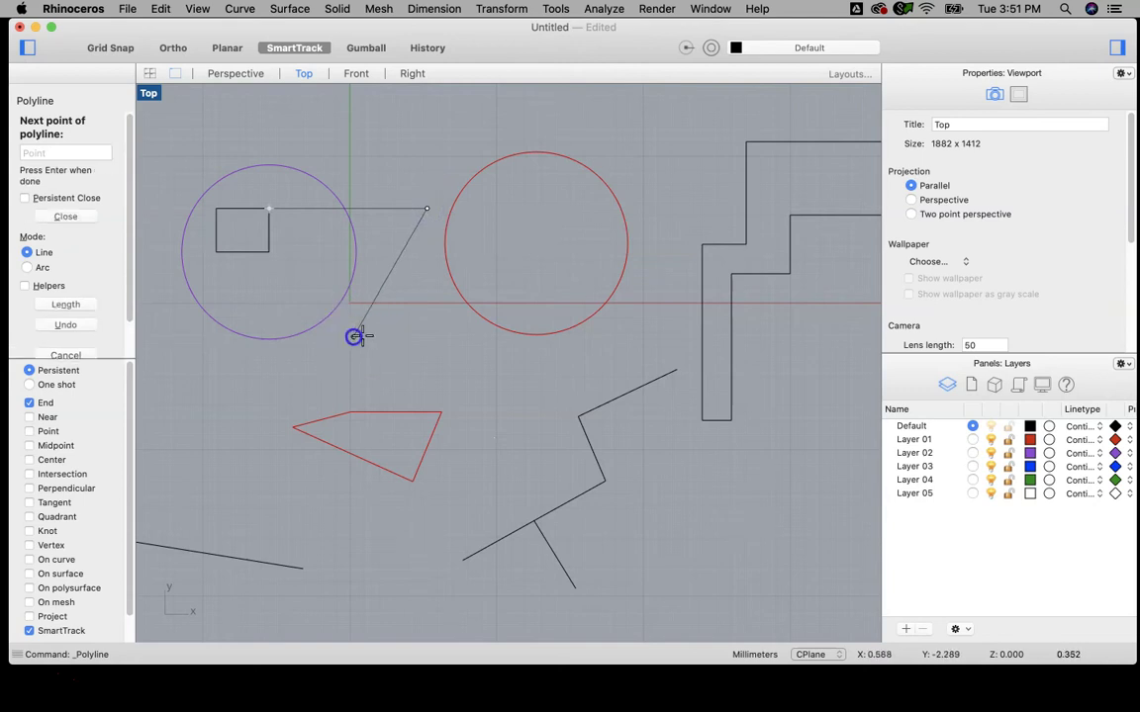
pyautogui.rightClick(400, 342)
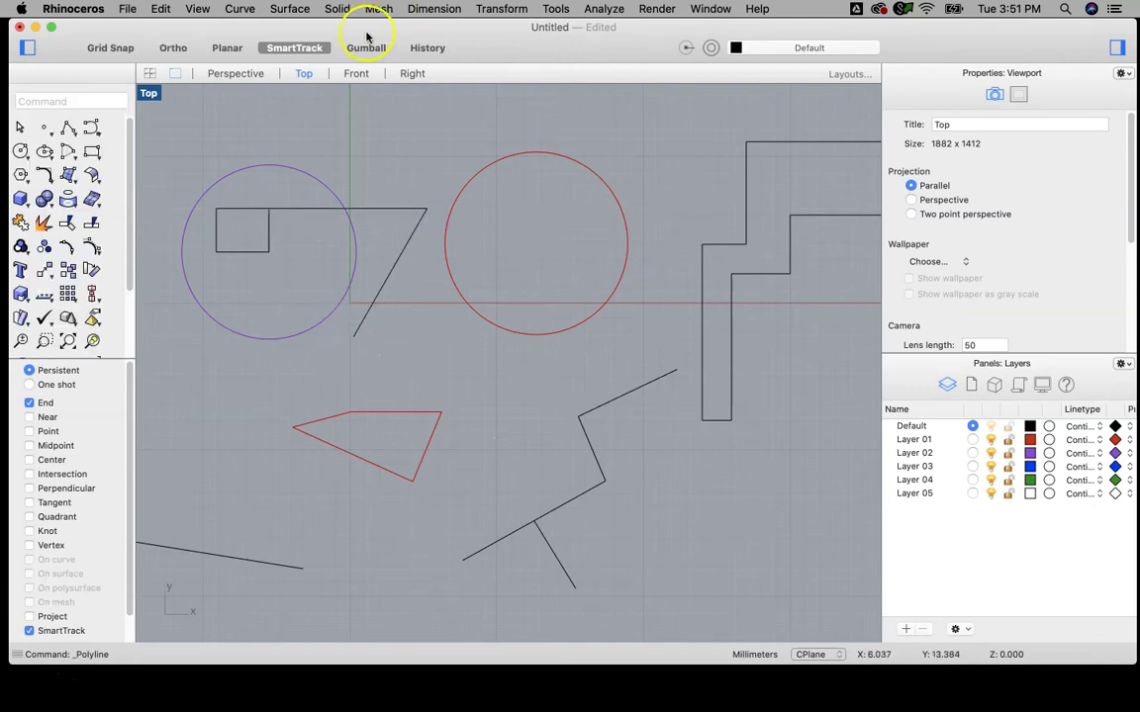
# Step: Turn SmartTrack off and Gumball on, then move the red circle up and right
pyautogui.click(299, 51)
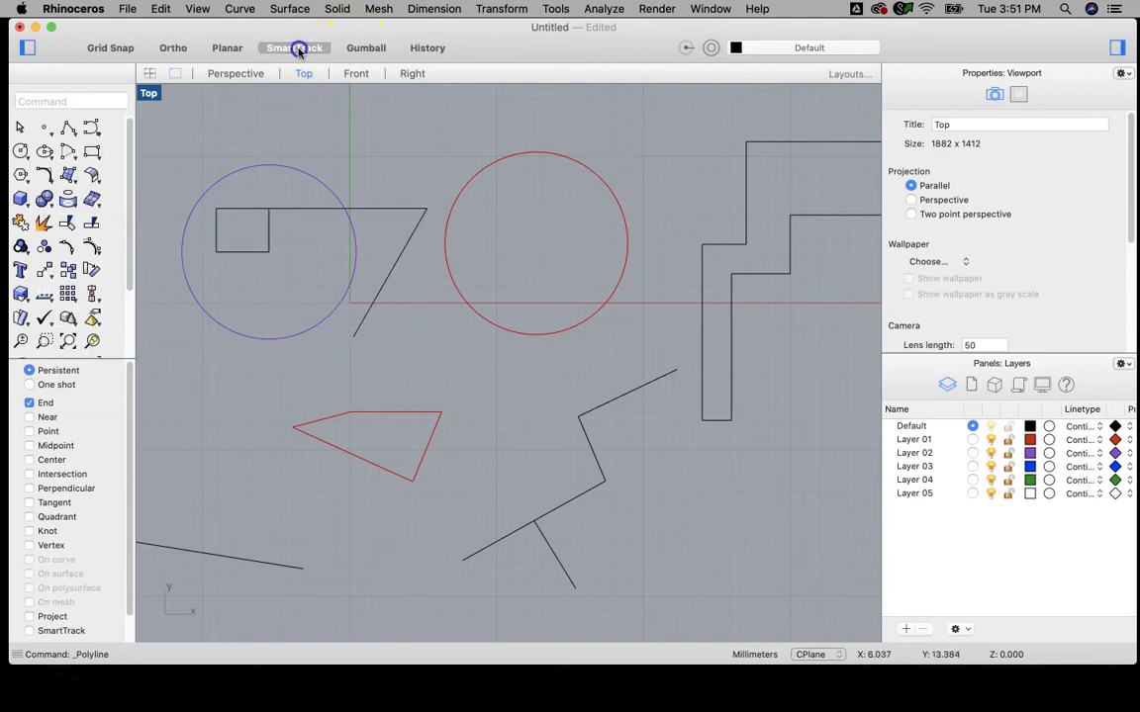
pyautogui.click(362, 48)
pyautogui.click(523, 153)
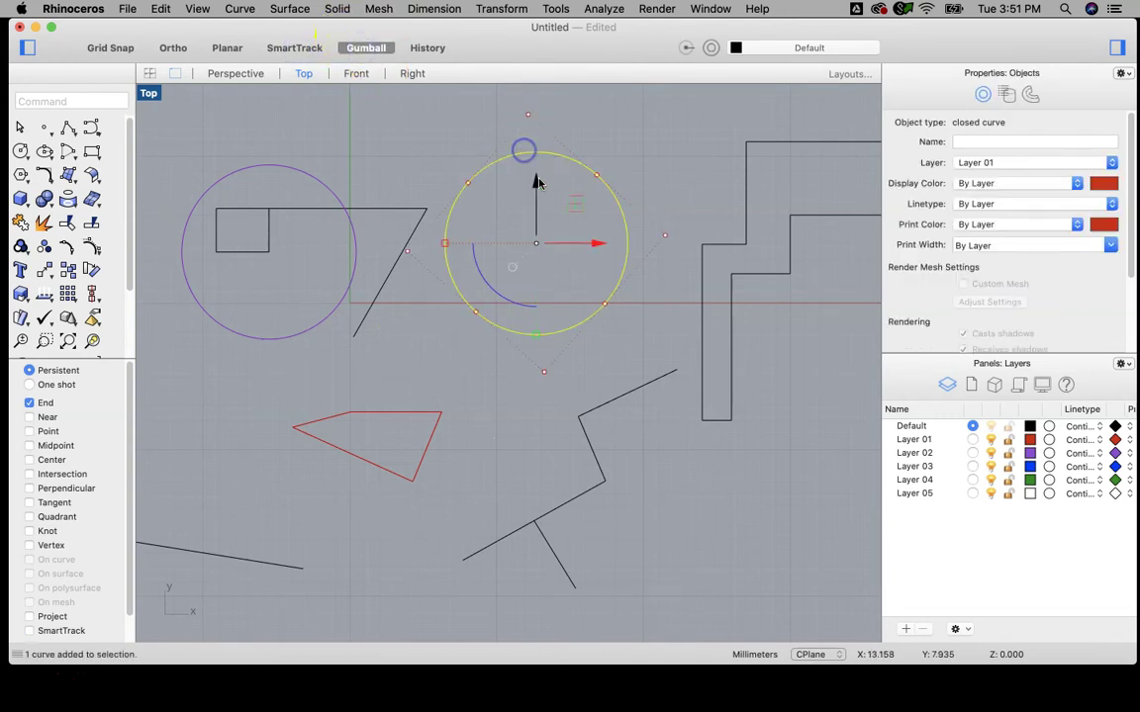
pyautogui.scroll(-2, 539, 249)
pyautogui.moveTo(539, 251); pyautogui.dragTo(361, 359, button='right')
pyautogui.click(364, 294)
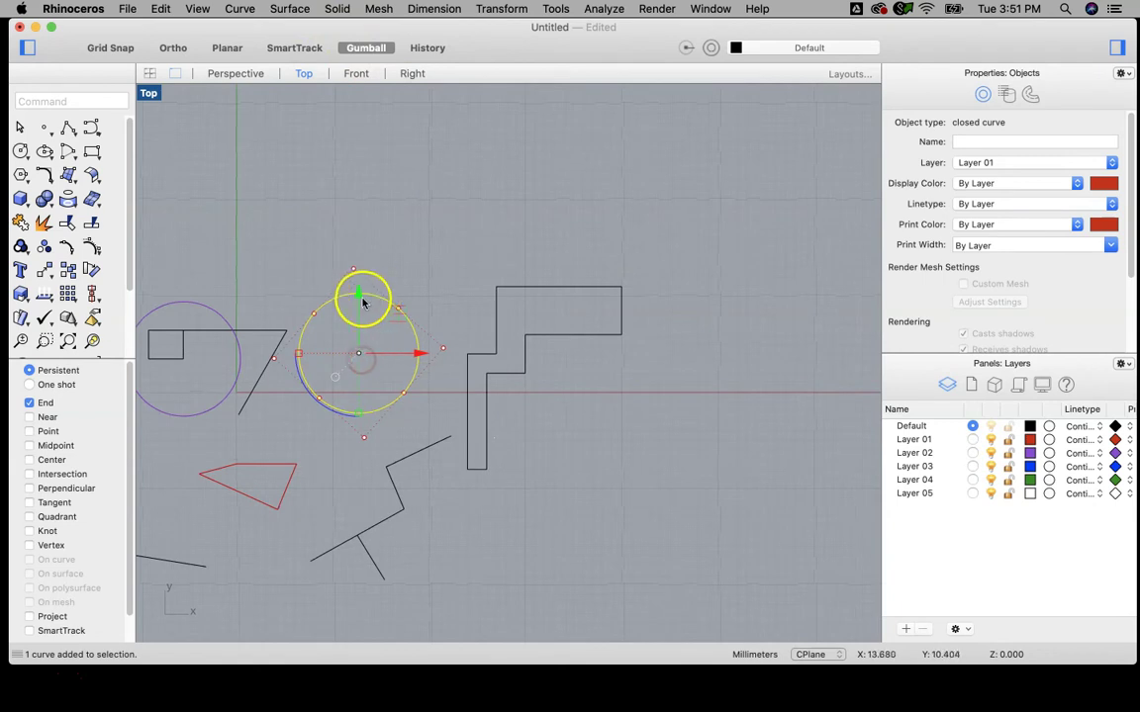
pyautogui.moveTo(364, 290); pyautogui.dragTo(358, 186)
pyautogui.click(411, 251)
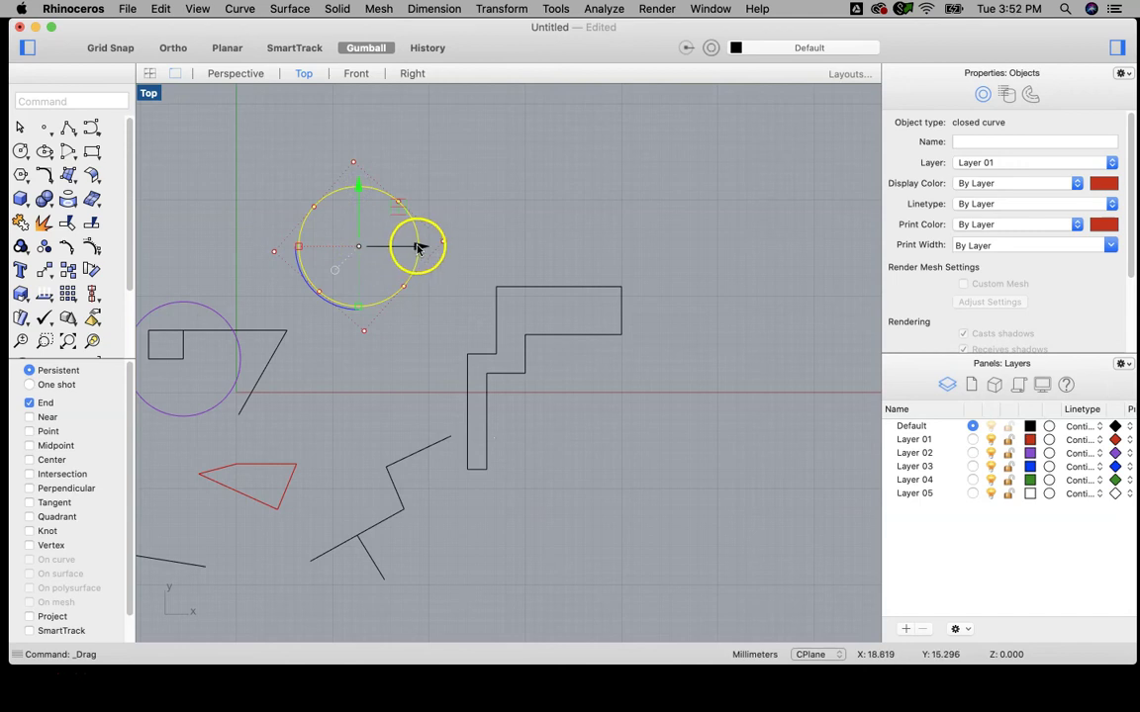
pyautogui.moveTo(436, 252); pyautogui.dragTo(494, 246)
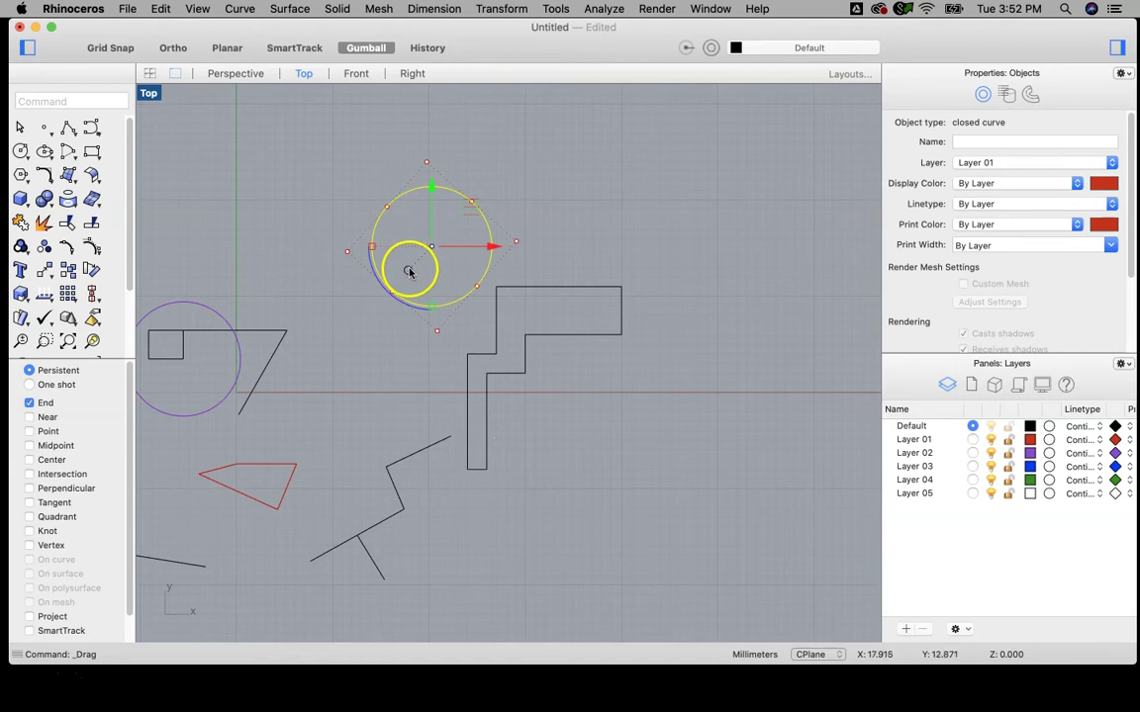
# Step: Undo trial ellipse stretches and scale the red circle down evenly
pyautogui.moveTo(371, 247); pyautogui.dragTo(399, 246)
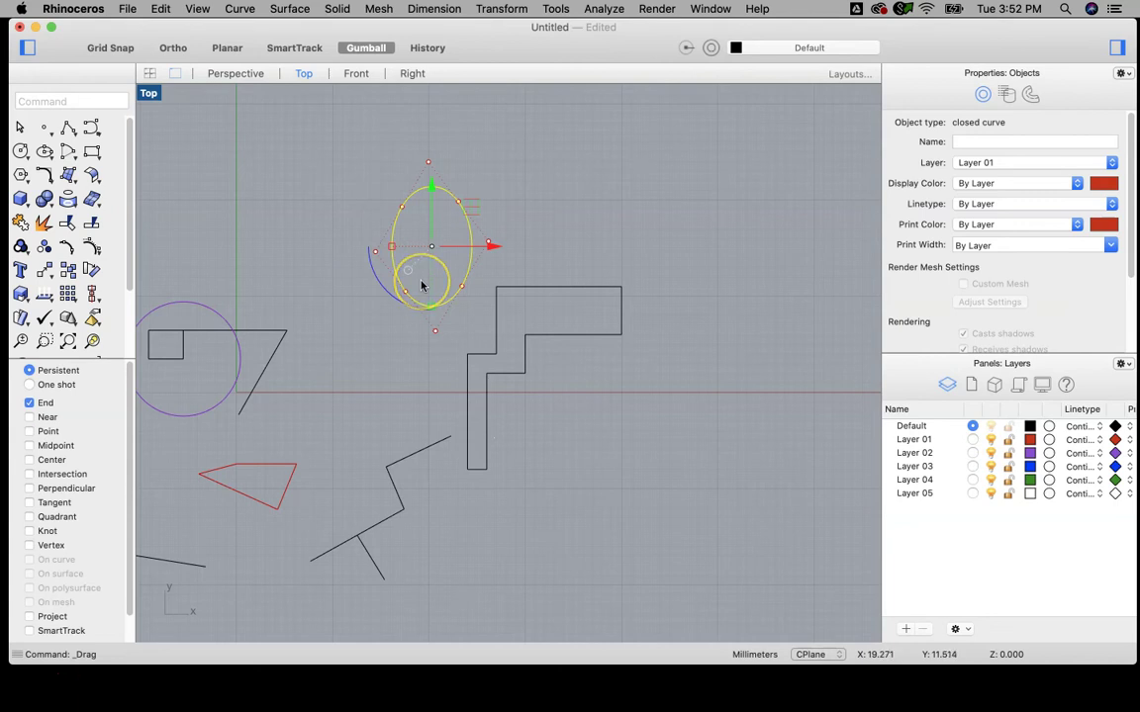
pyautogui.press('super+z')
pyautogui.click(433, 309)
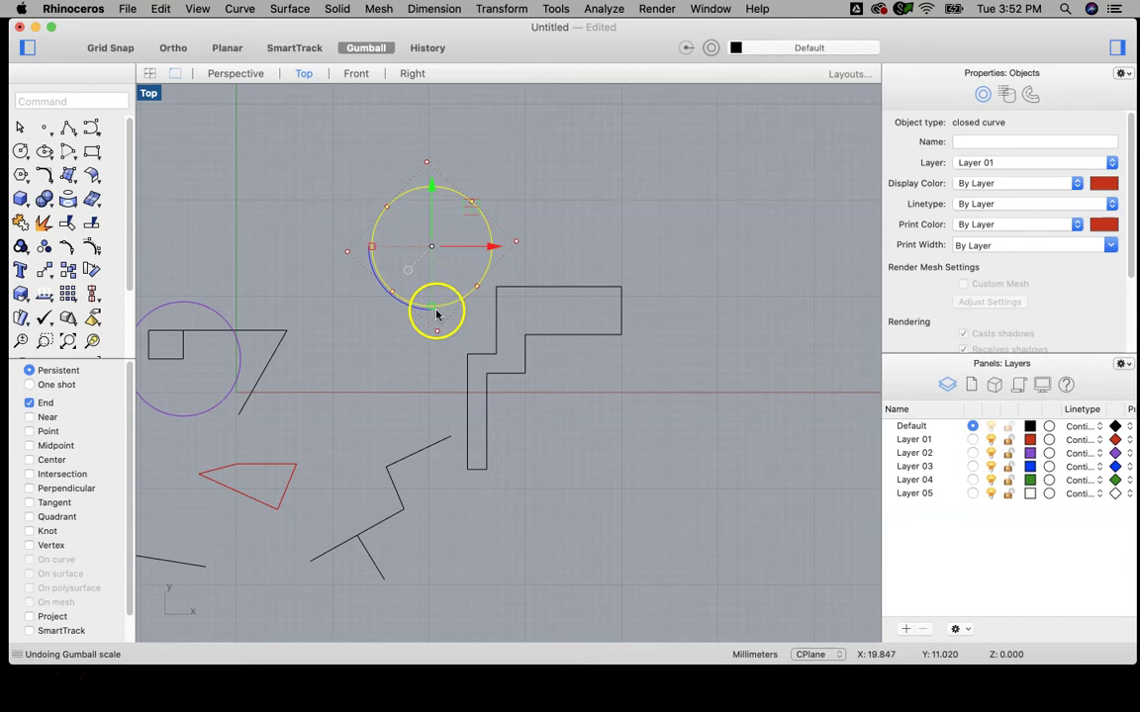
pyautogui.moveTo(432, 308); pyautogui.dragTo(432, 375)
pyautogui.press('super+z')
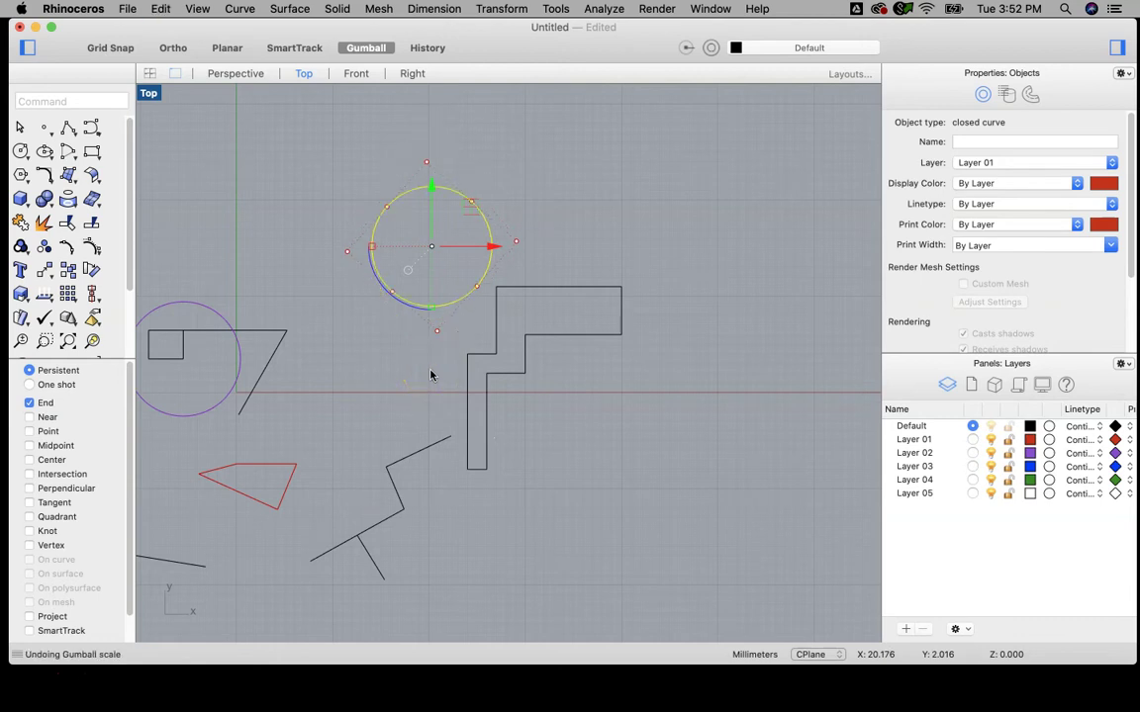
pyautogui.moveTo(432, 308)
pyautogui.mouseDown()
pyautogui.moveTo(430, 332)
pyautogui.moveTo(430, 290)
pyautogui.mouseUp()
pyautogui.moveTo(413, 340); pyautogui.dragTo(561, 289)
# Step: Rotate the black stepped outline to a slant, then switch off Gumball and toggle History
pyautogui.click(562, 287)
pyautogui.moveTo(504, 436)
pyautogui.mouseDown()
pyautogui.moveTo(510, 447)
pyautogui.moveTo(516, 432)
pyautogui.moveTo(521, 441)
pyautogui.mouseUp()
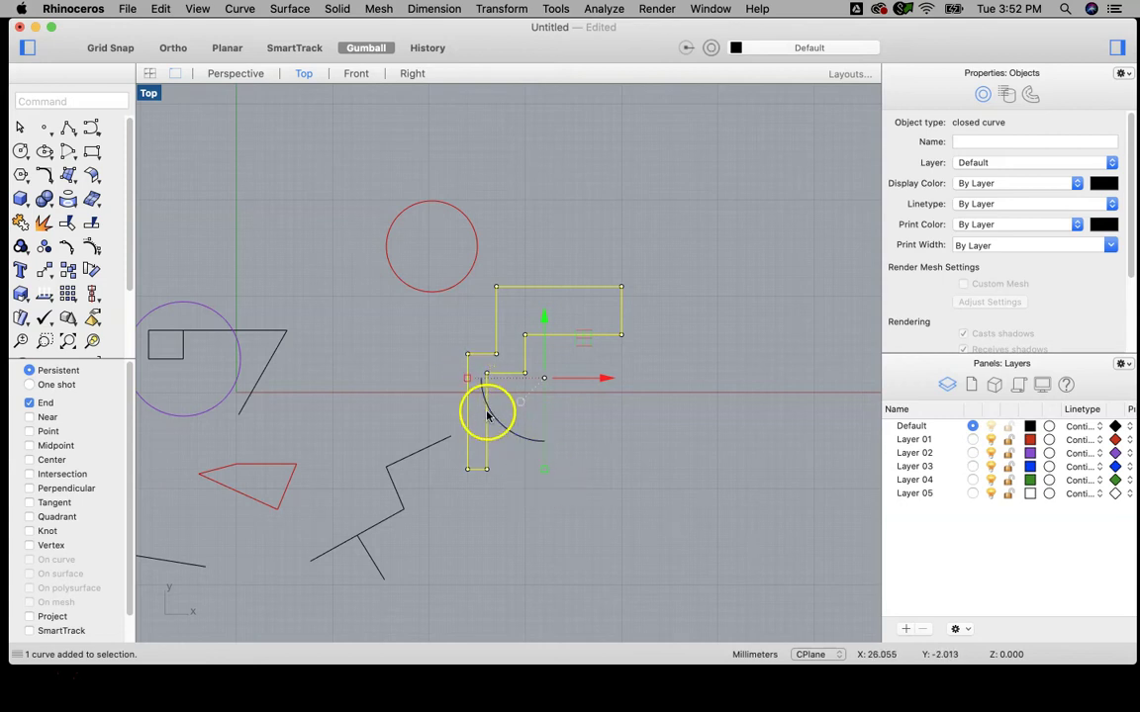
pyautogui.moveTo(517, 435); pyautogui.dragTo(494, 358)
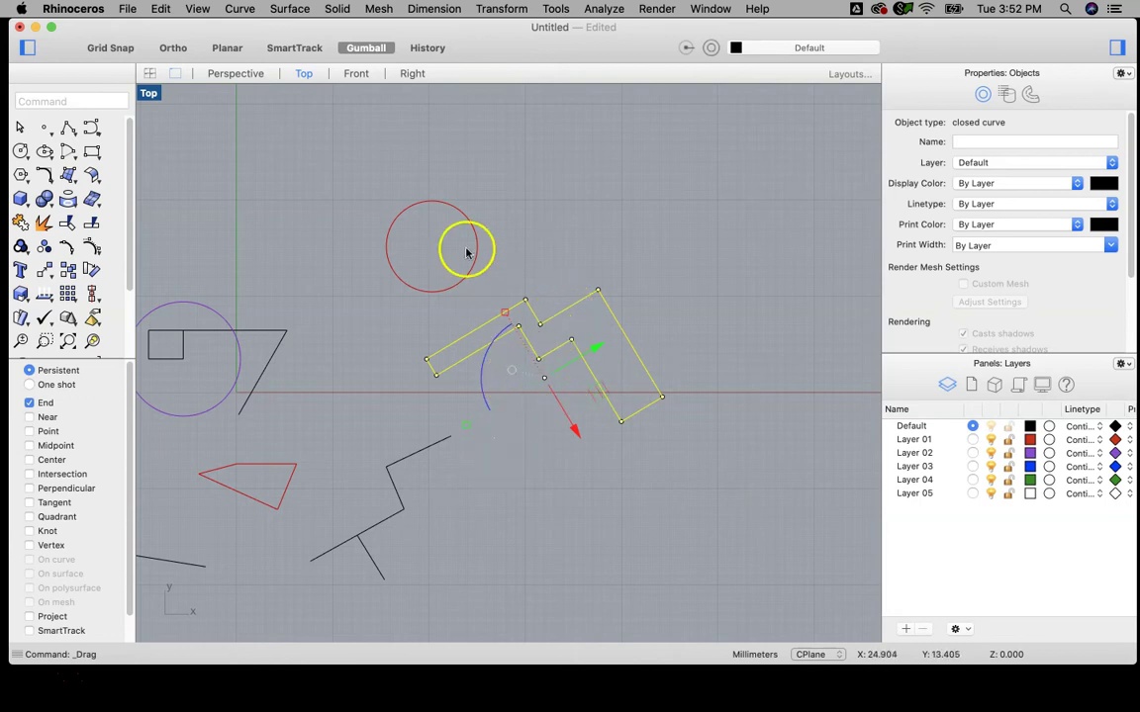
pyautogui.click(572, 246)
pyautogui.click(580, 305)
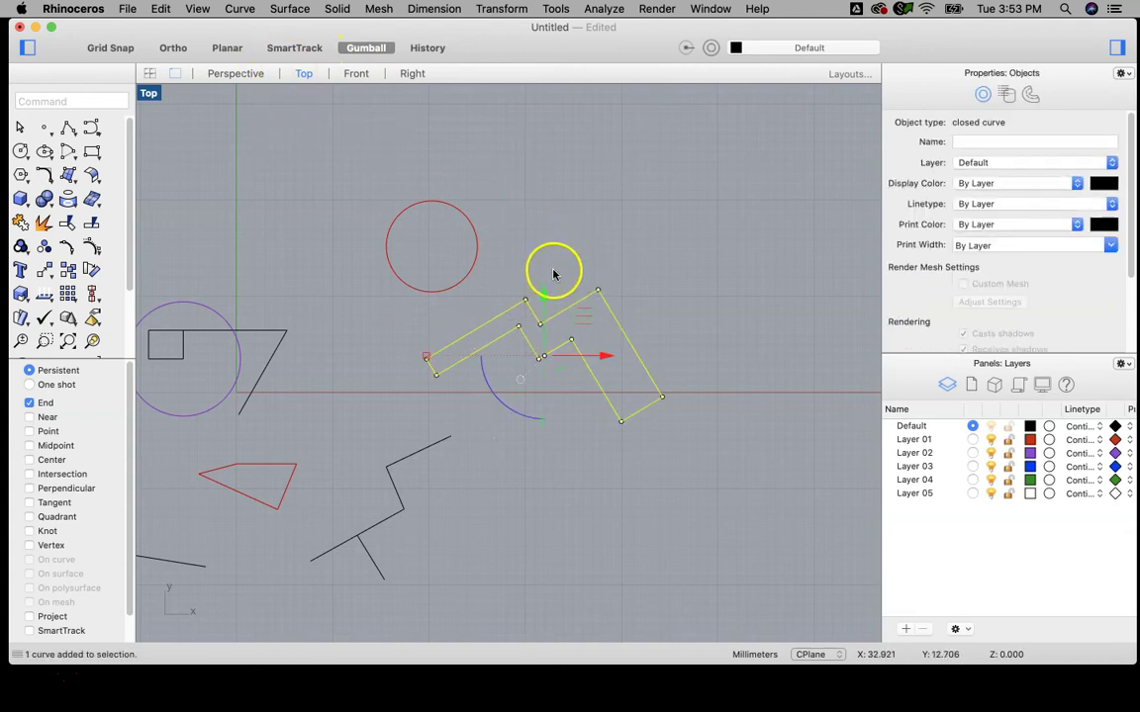
pyautogui.click(365, 49)
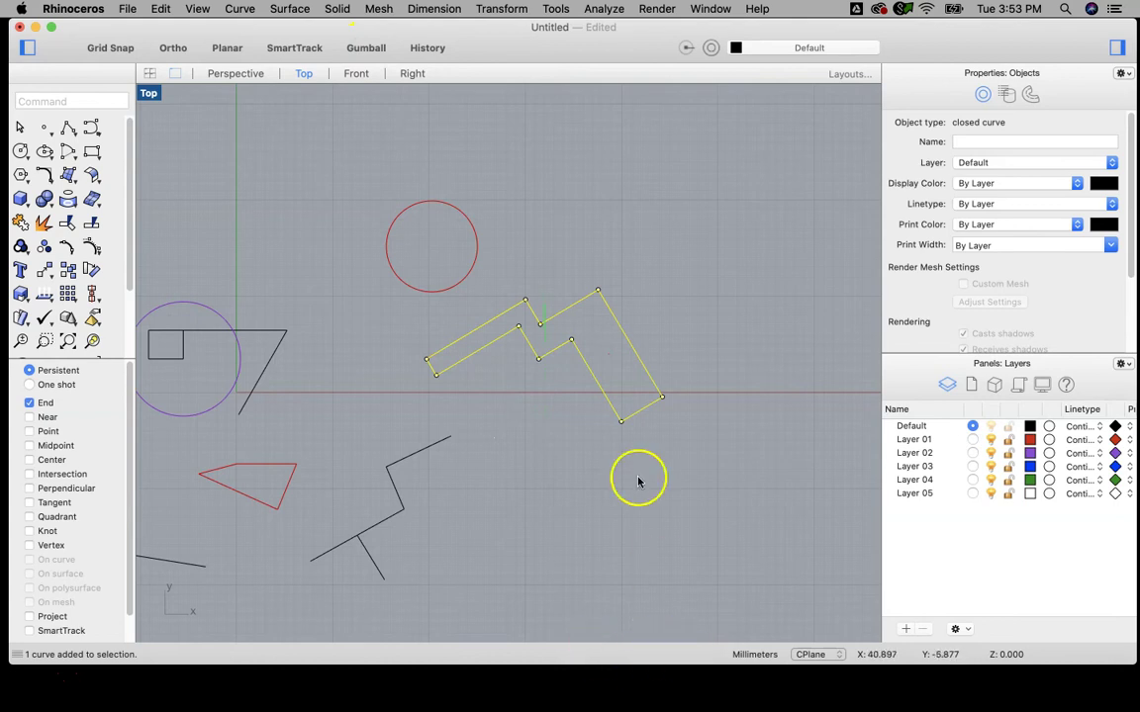
pyautogui.click(416, 50)
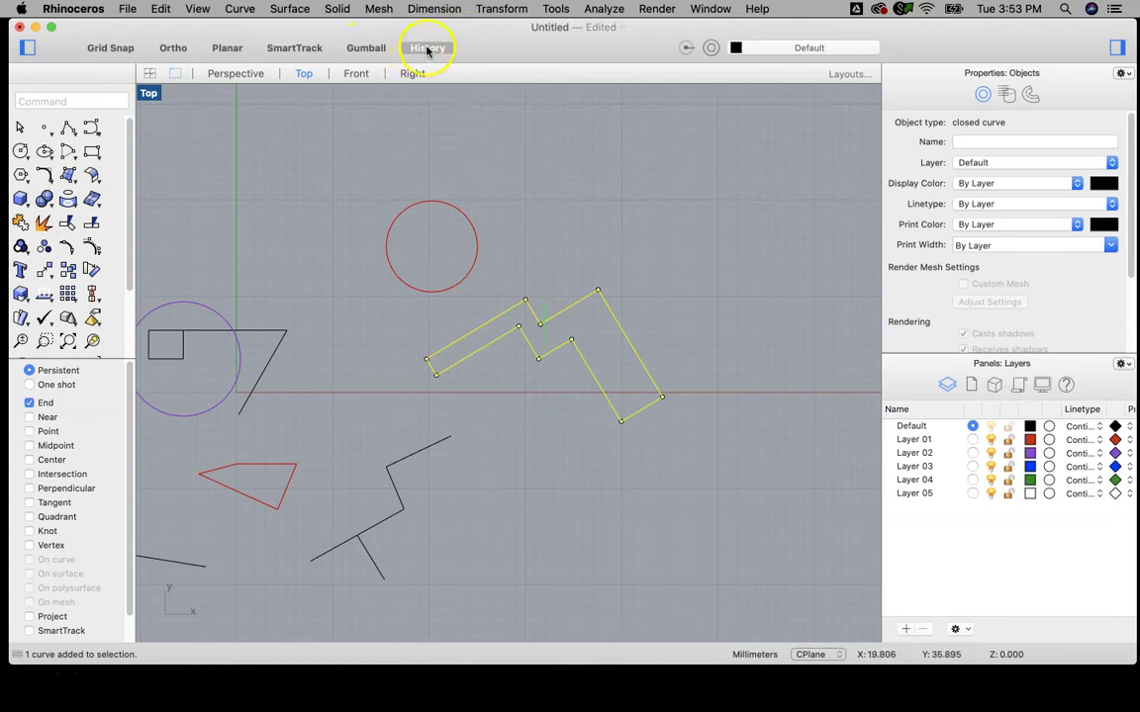
# Step: Zoom out and pan the Top view to centre the curves, and toggle History recording
pyautogui.scroll(-5, 453, 366)
pyautogui.moveTo(486, 366); pyautogui.dragTo(435, 372)
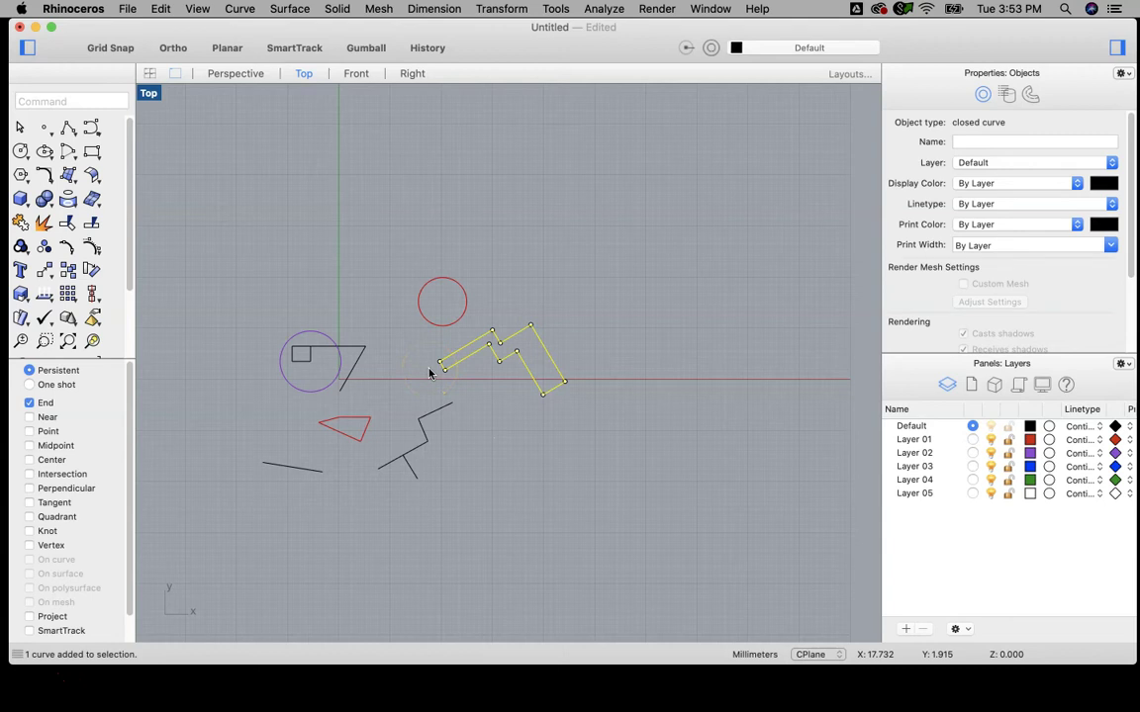
pyautogui.moveTo(429, 372); pyautogui.dragTo(454, 366)
pyautogui.click(463, 341)
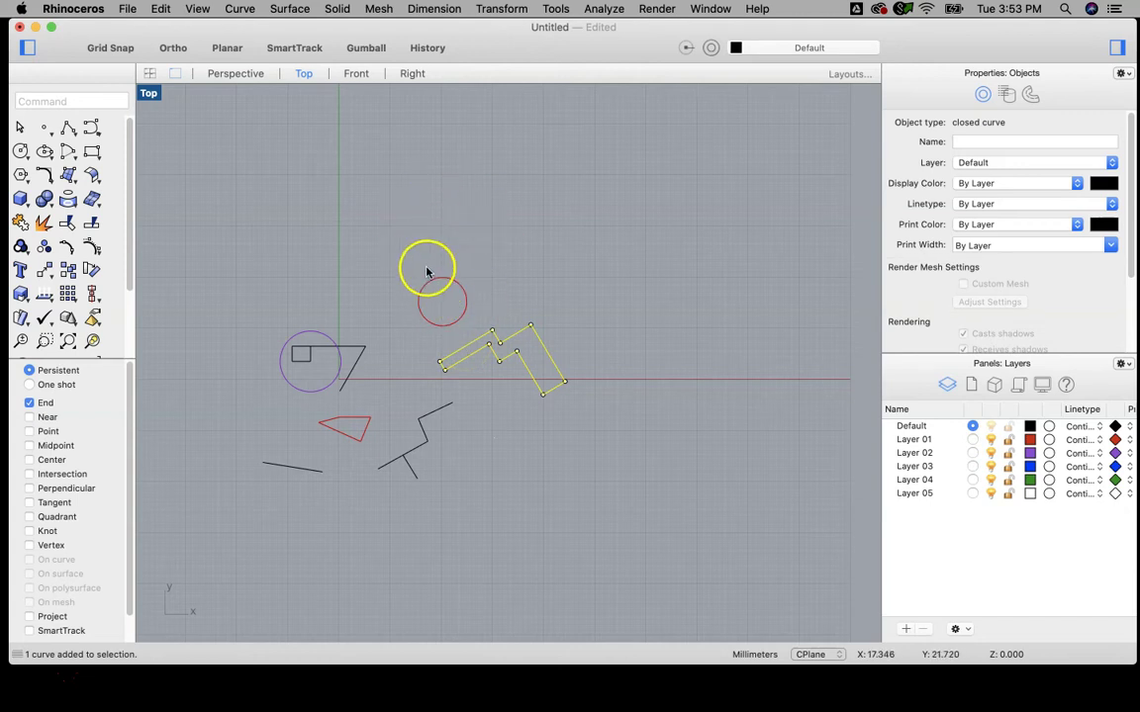
pyautogui.click(417, 53)
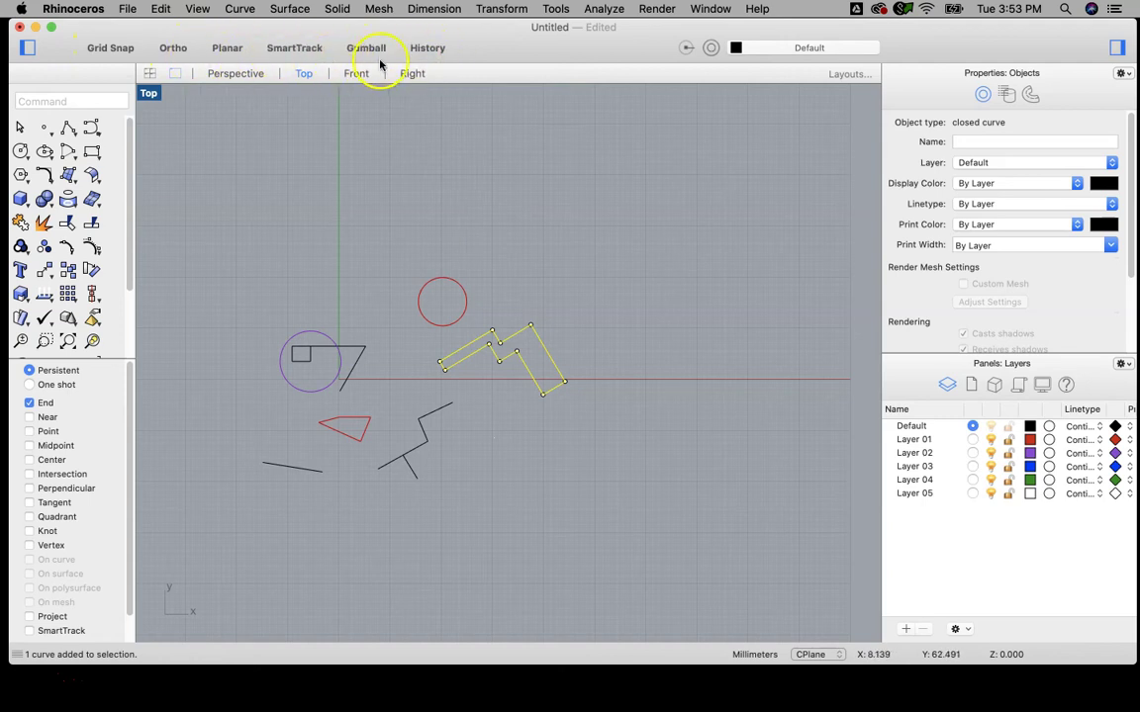
# Step: Open and close the object properties popover and the object snap options
pyautogui.click(710, 48)
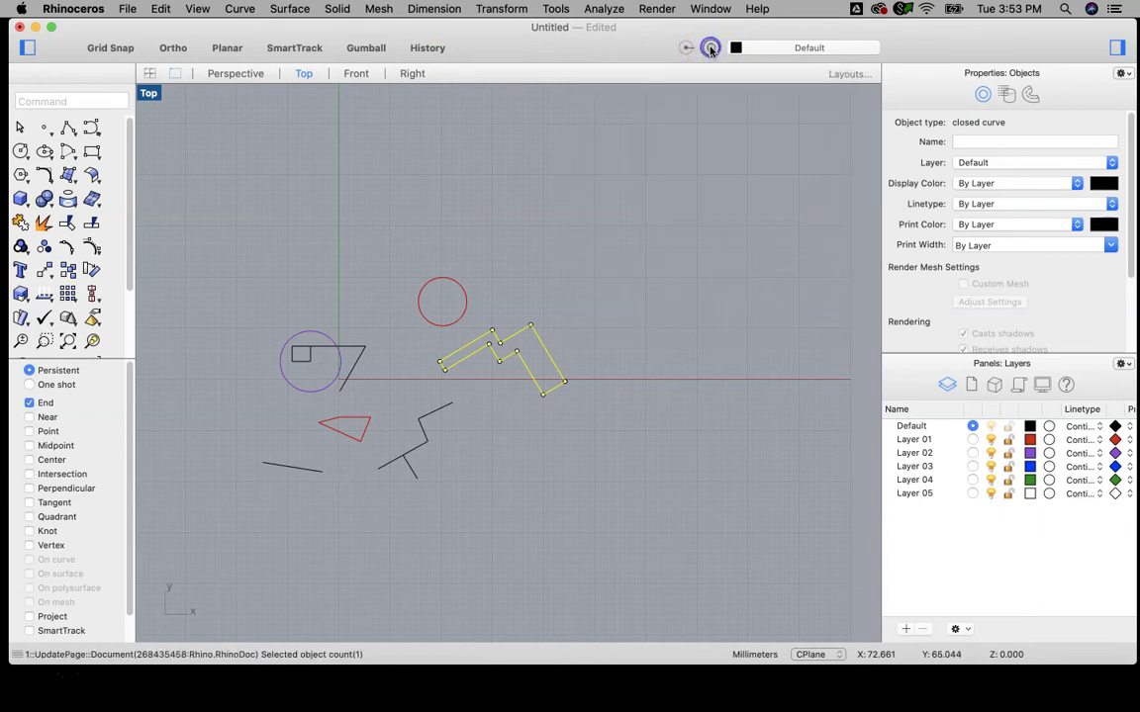
pyautogui.click(711, 49)
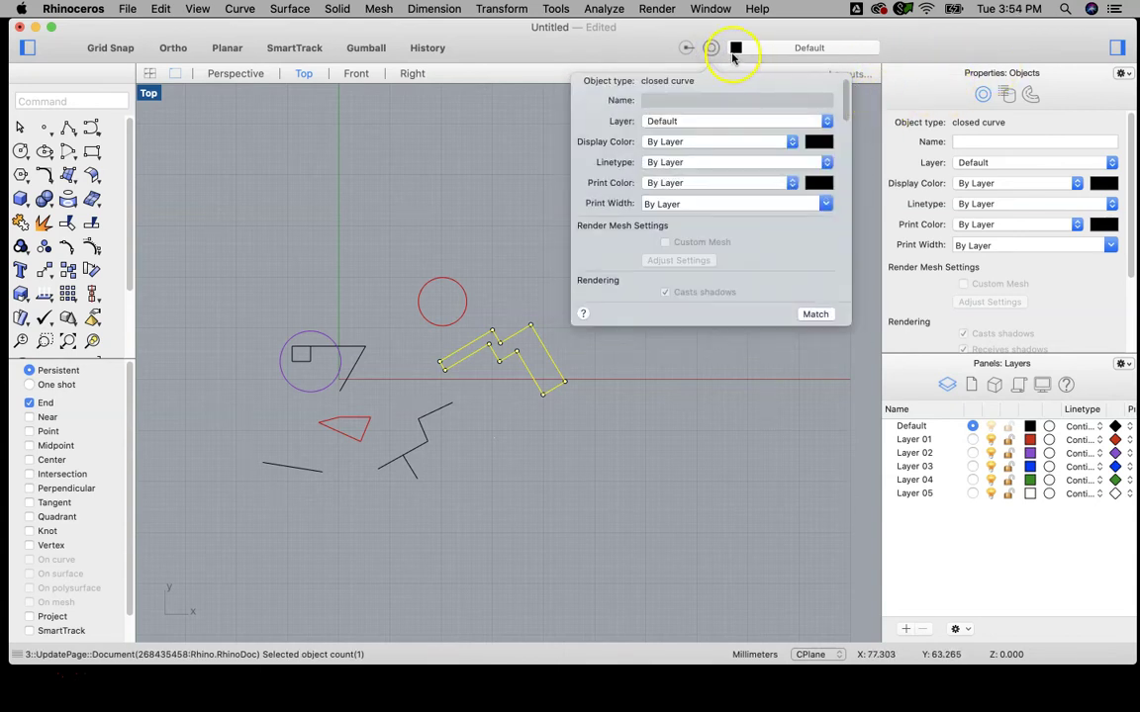
pyautogui.click(682, 48)
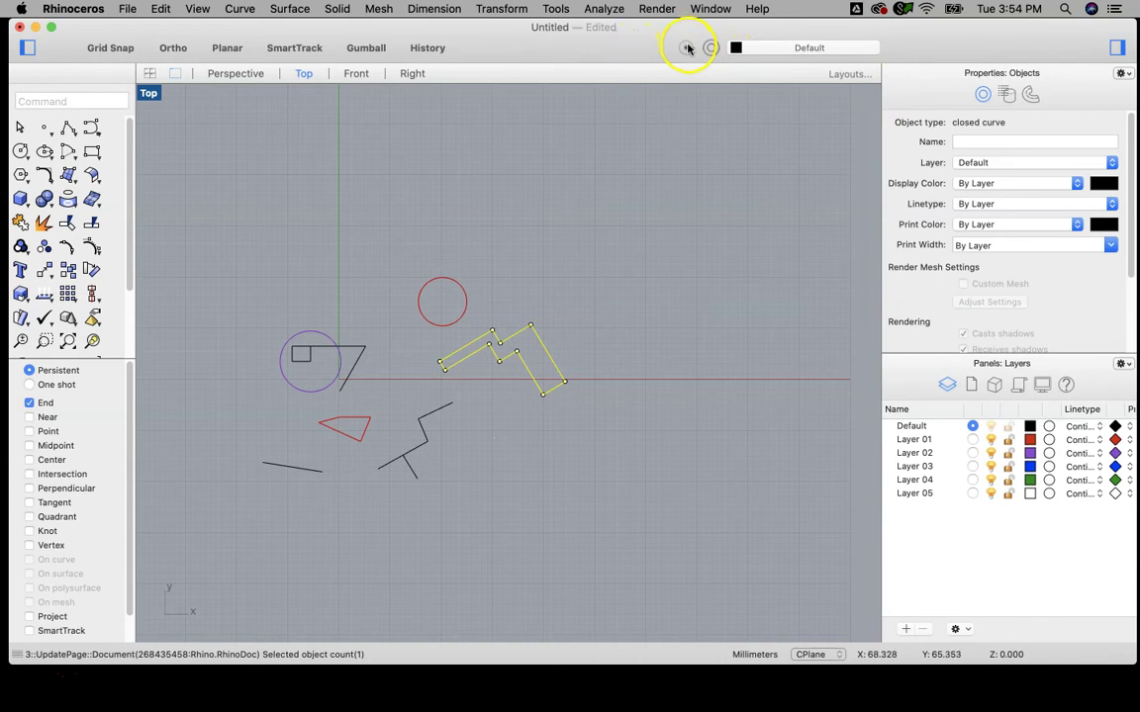
pyautogui.click(686, 49)
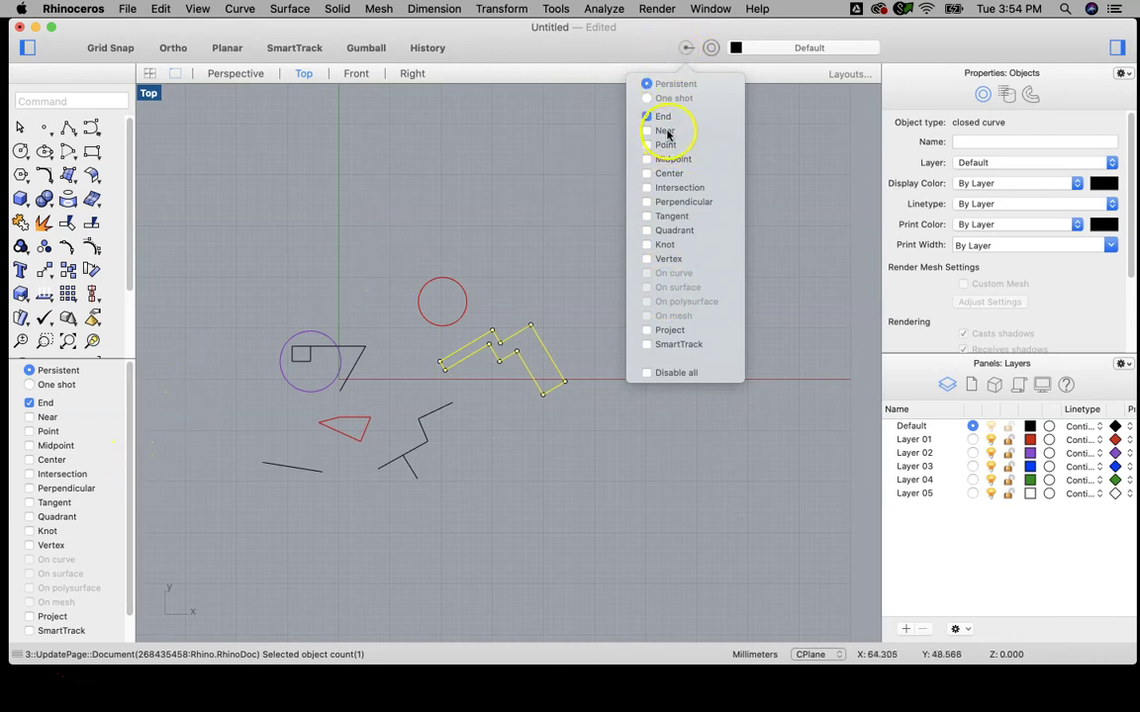
pyautogui.click(610, 33)
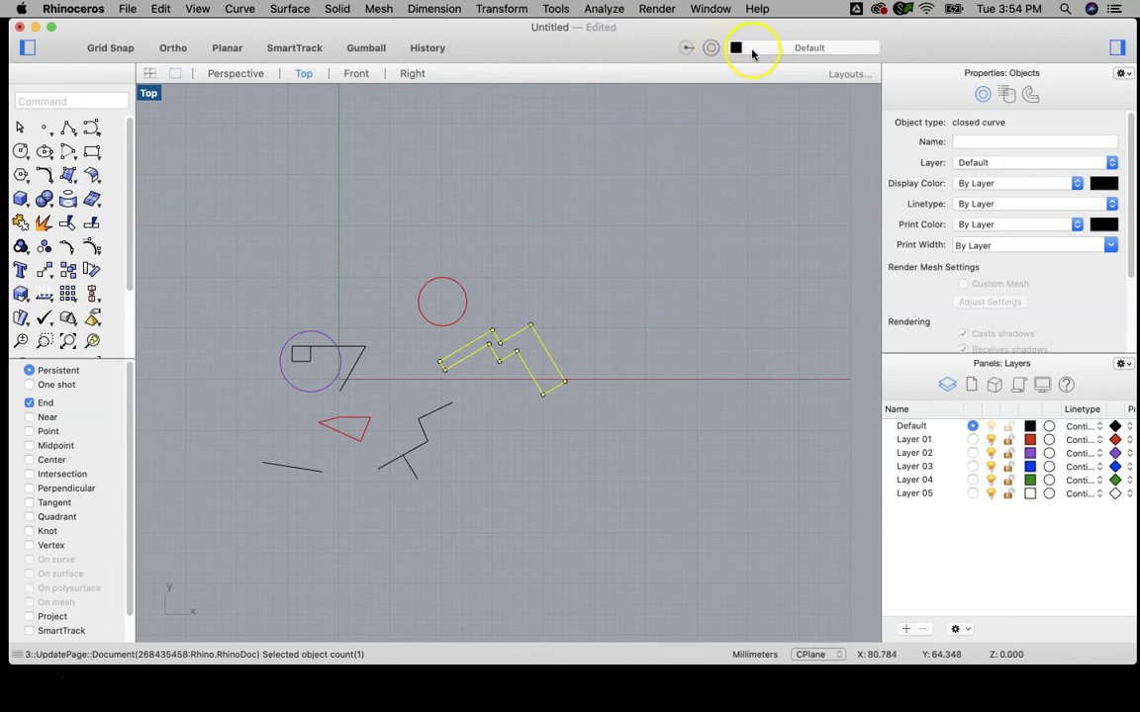
# Step: Check the document layer list, then show the Properties and Layers side panels
pyautogui.click(1116, 48)
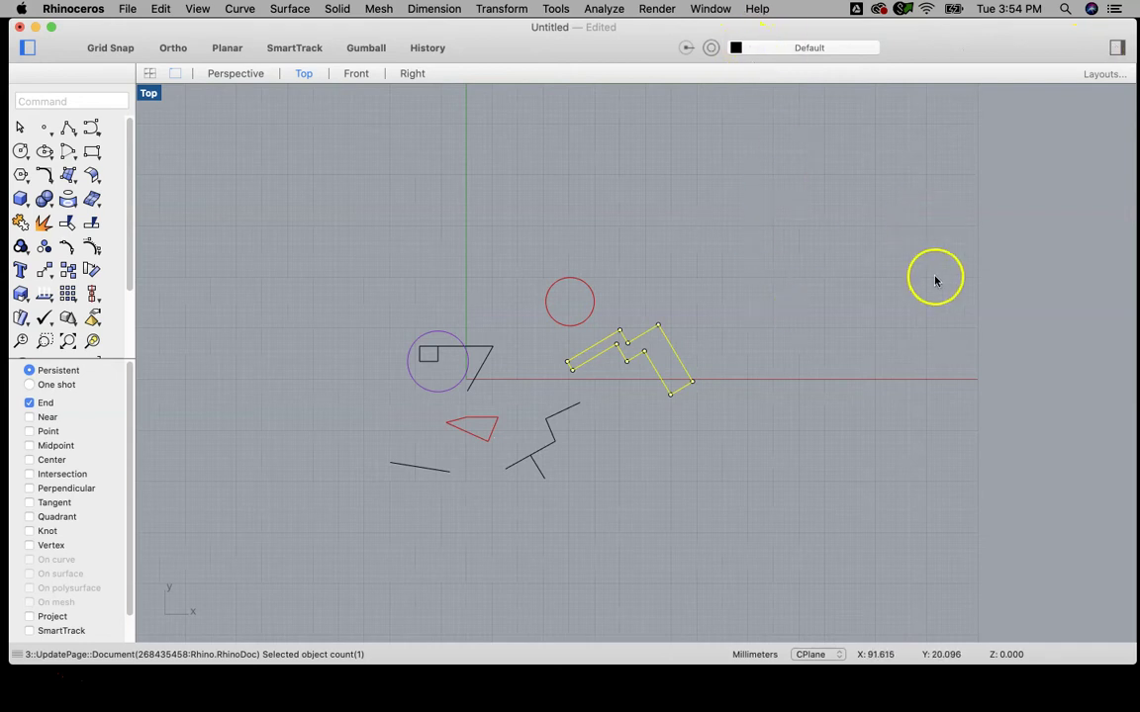
pyautogui.click(712, 48)
pyautogui.click(686, 49)
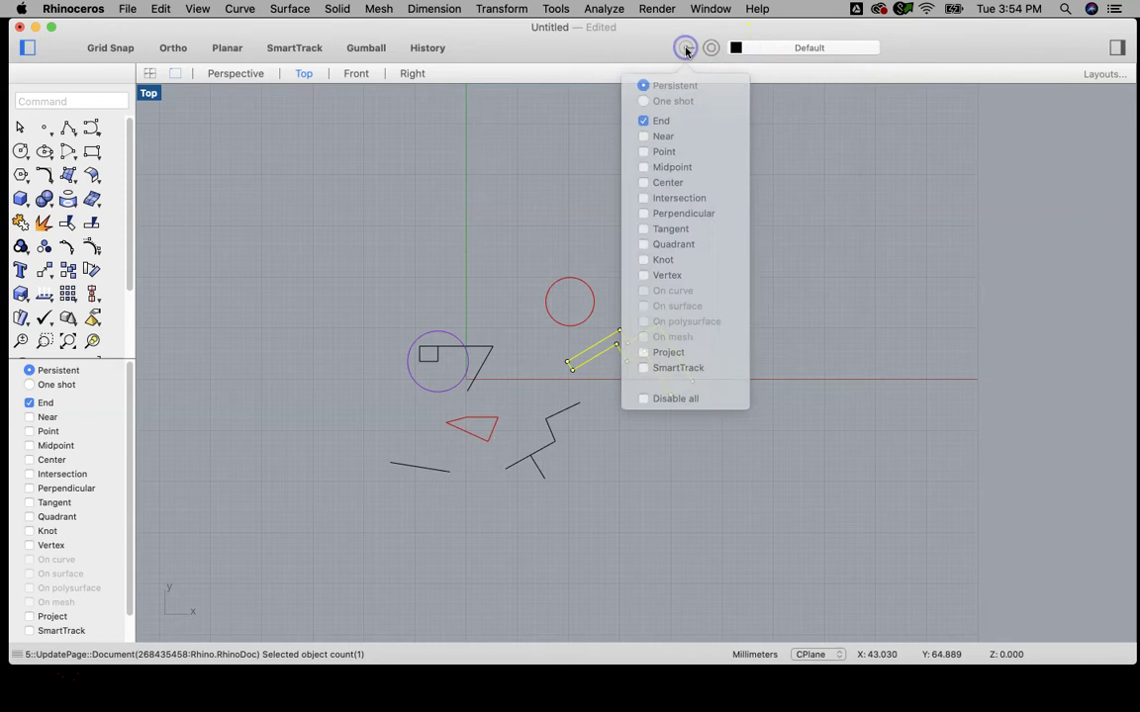
pyautogui.click(742, 49)
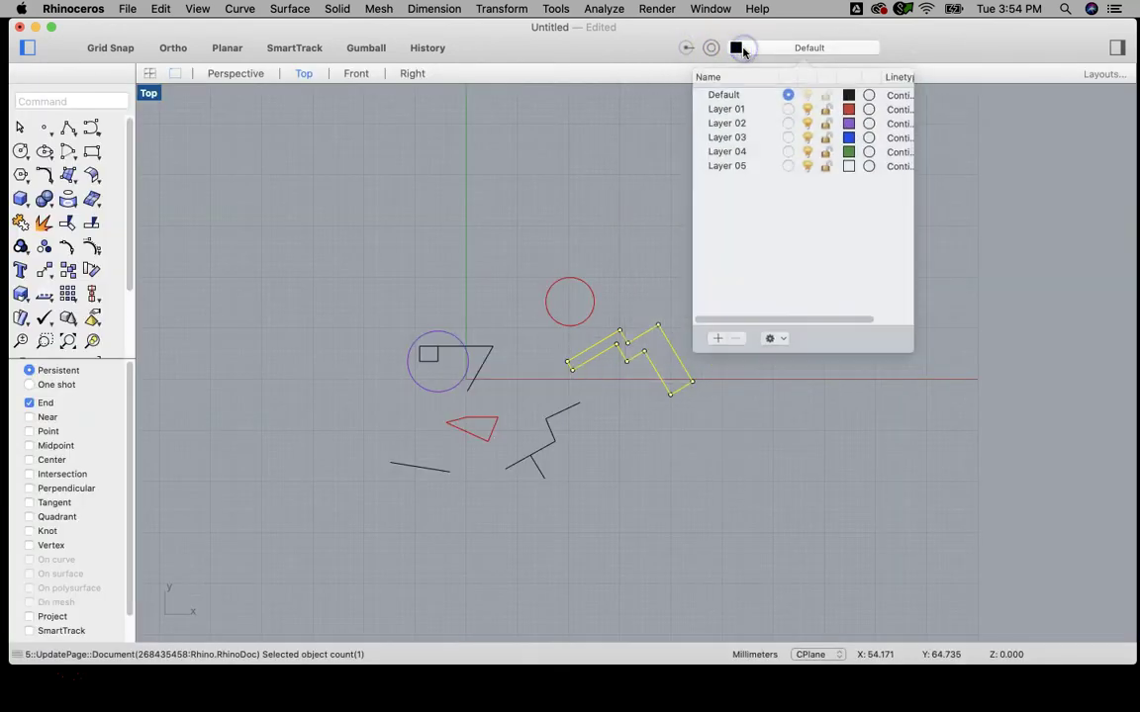
pyautogui.click(876, 38)
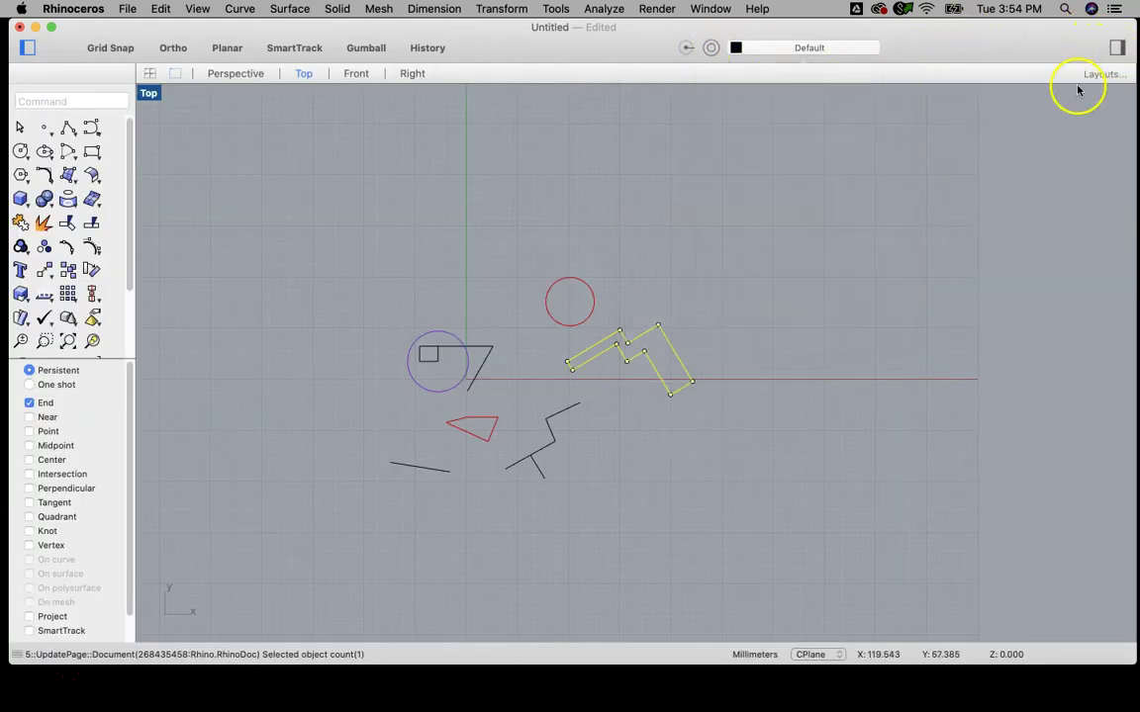
pyautogui.click(1117, 48)
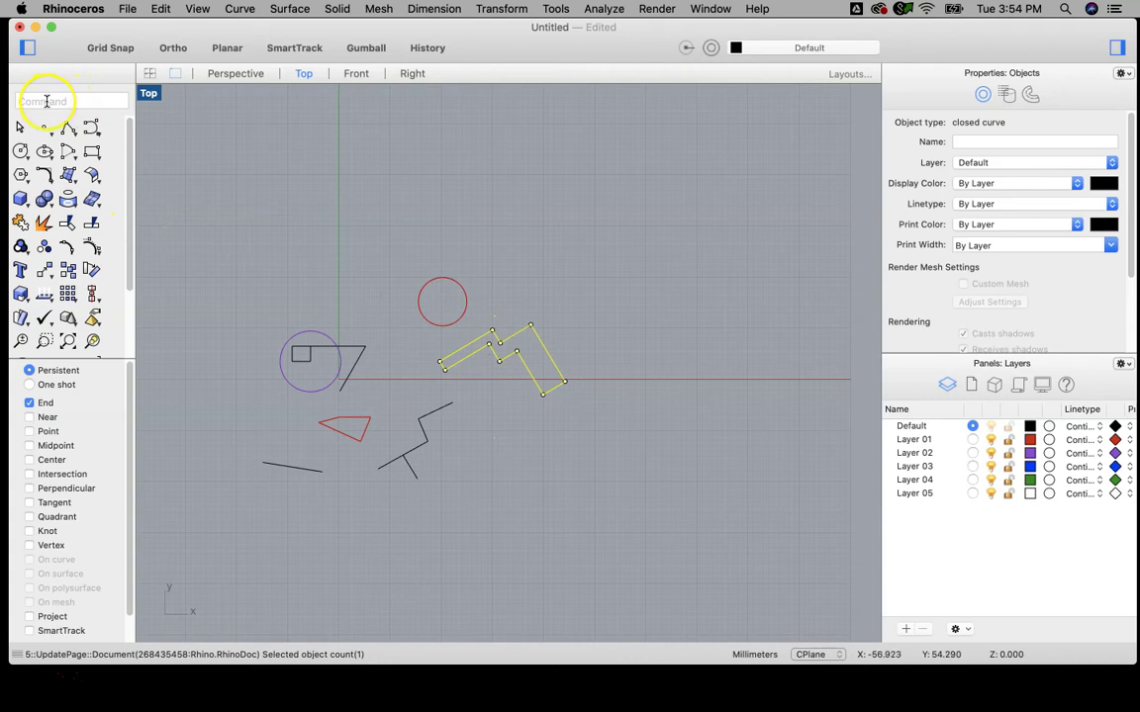
# Step: Use the Circle command to draw a circle centred up-left of the red circle, then deselect
pyautogui.click(92, 103)
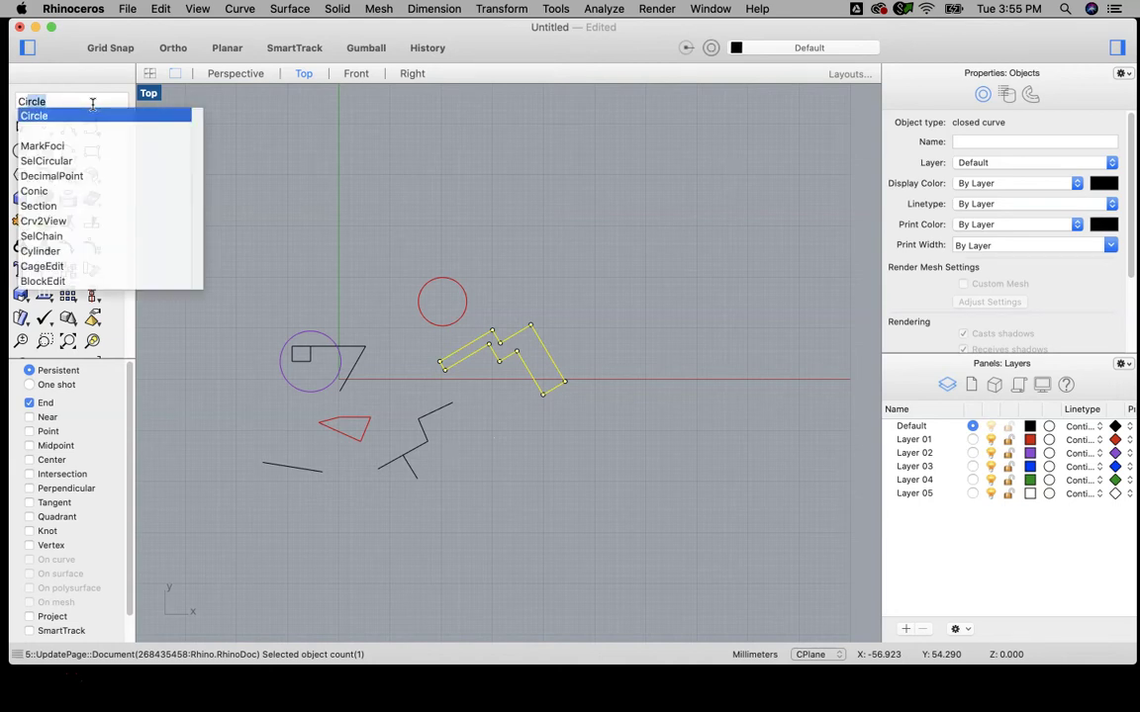
pyautogui.press('Return')
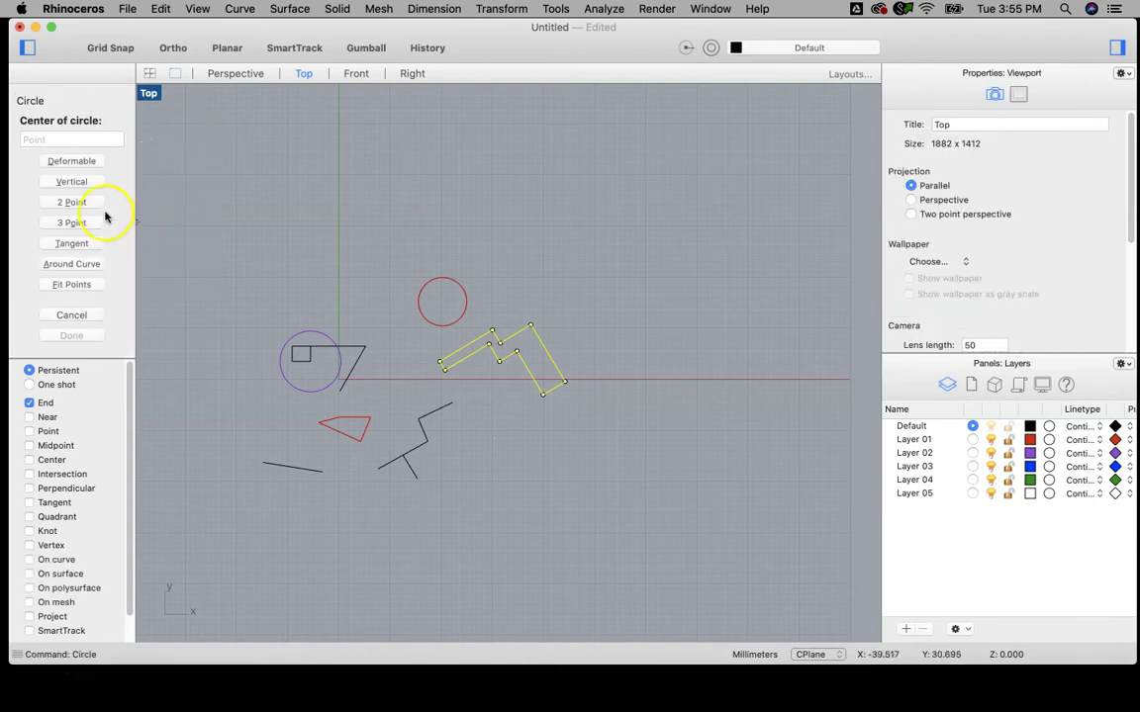
pyautogui.click(360, 246)
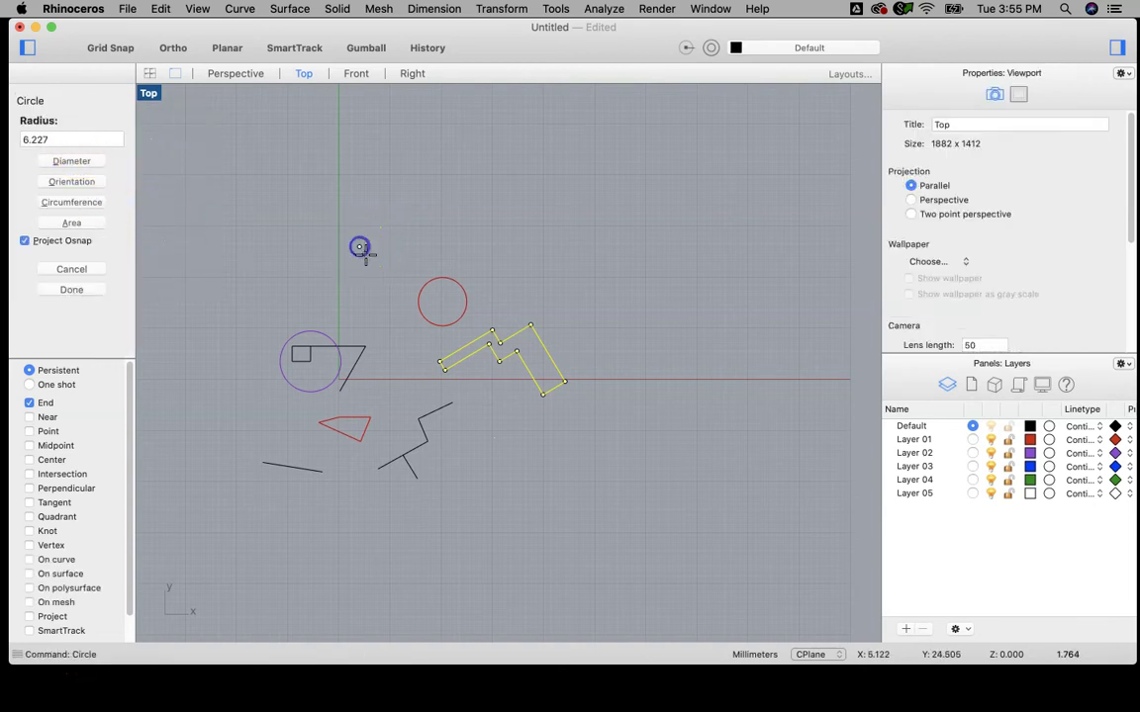
pyautogui.click(376, 277)
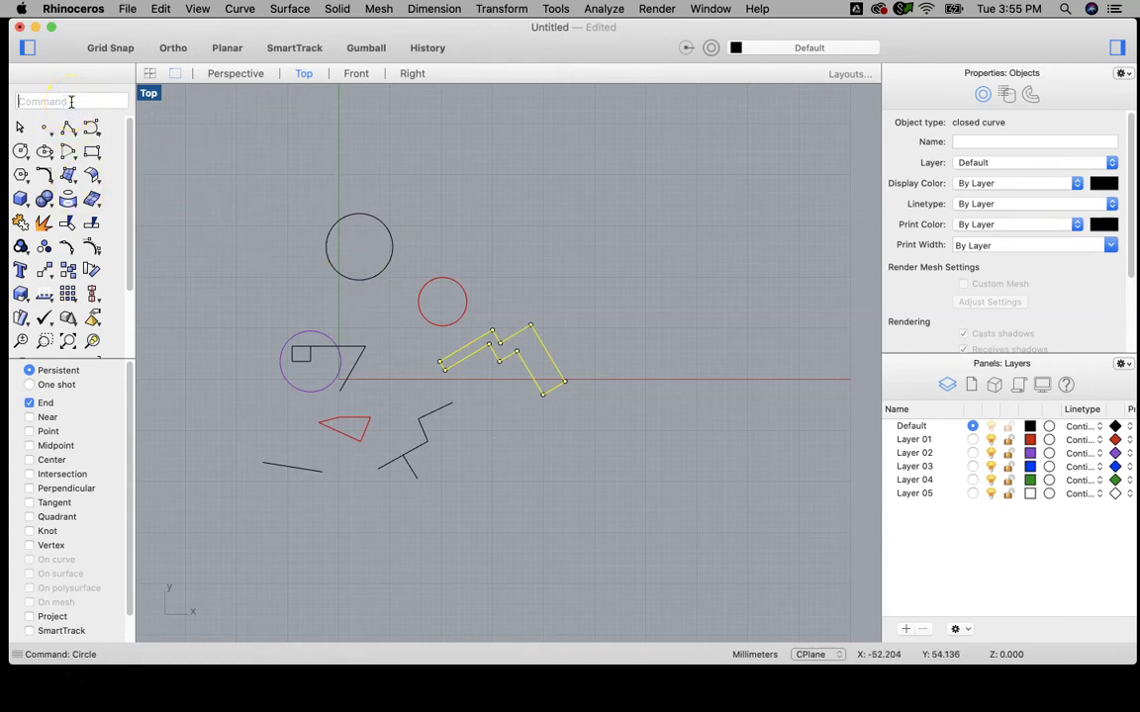
pyautogui.click(331, 204)
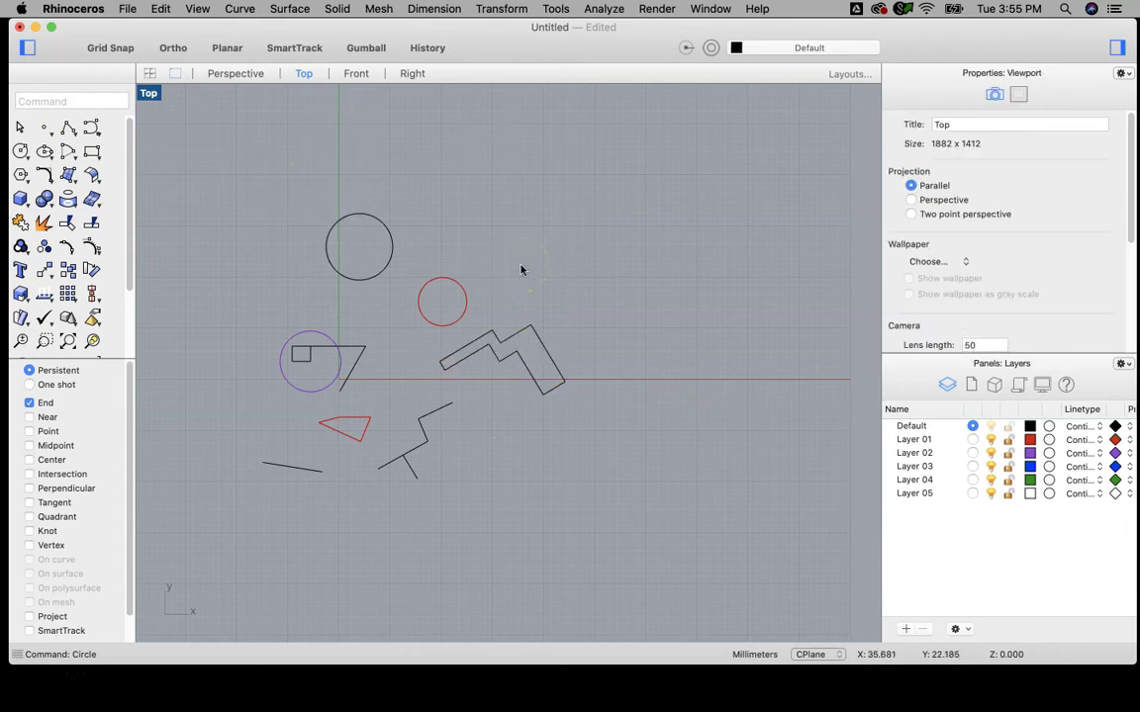
pyautogui.write('rot')
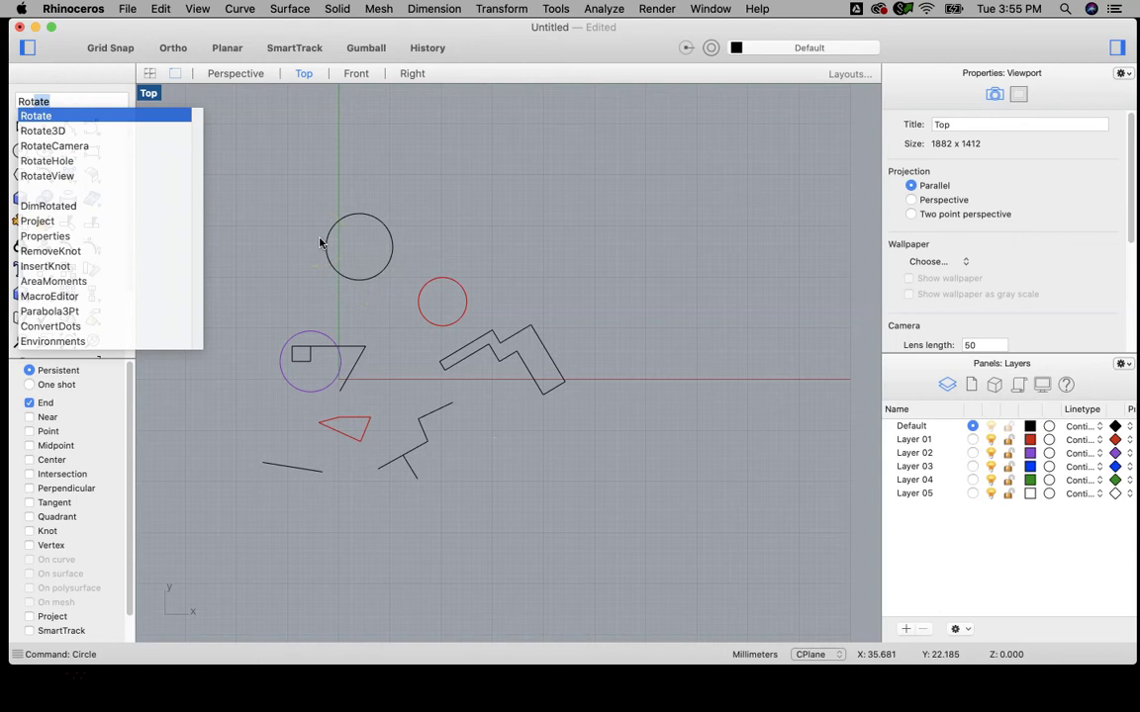
pyautogui.click(414, 161)
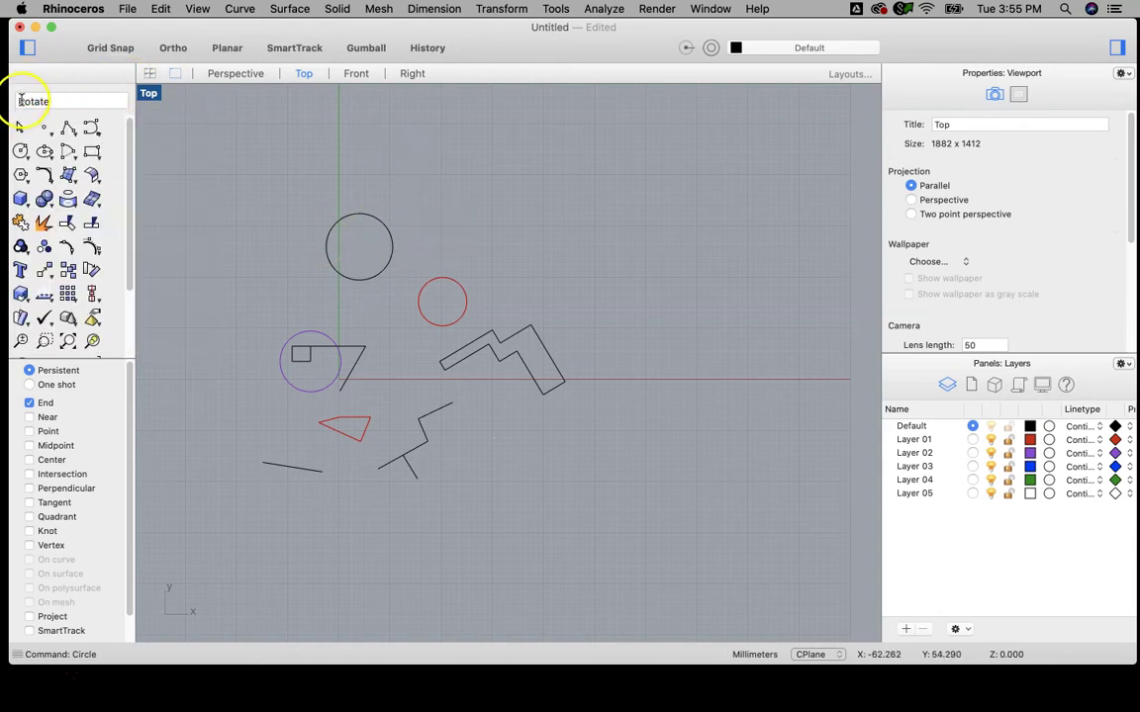
pyautogui.moveTo(56, 100); pyautogui.dragTo(20, 100)
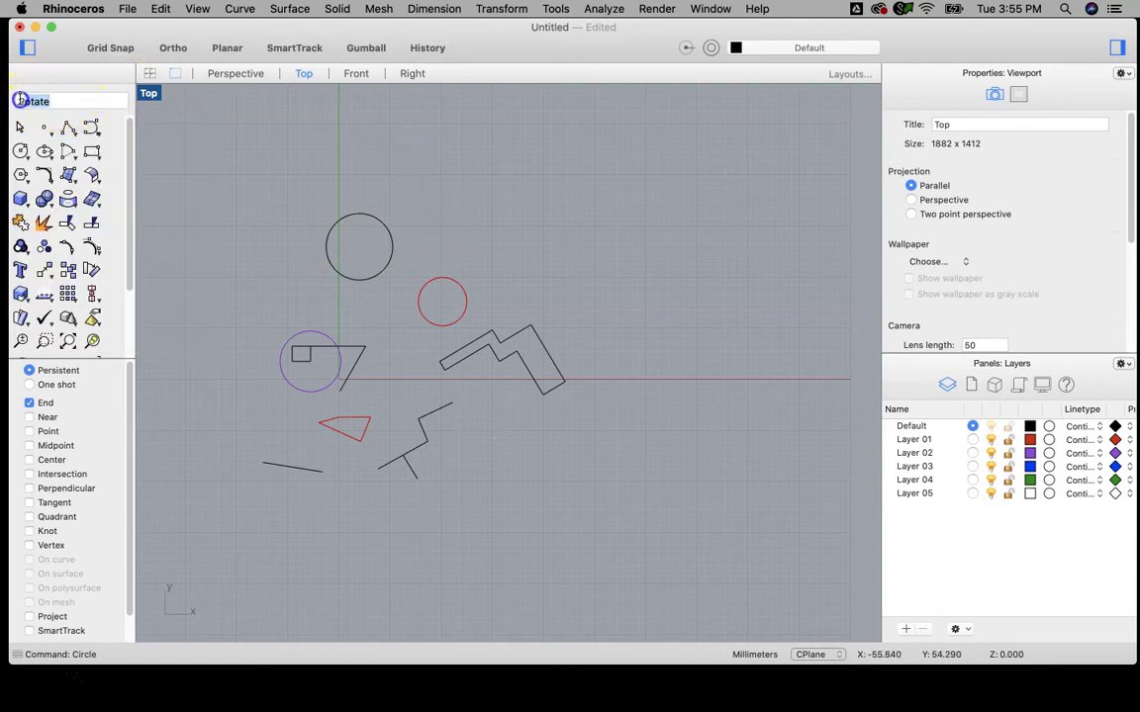
pyautogui.write('c')
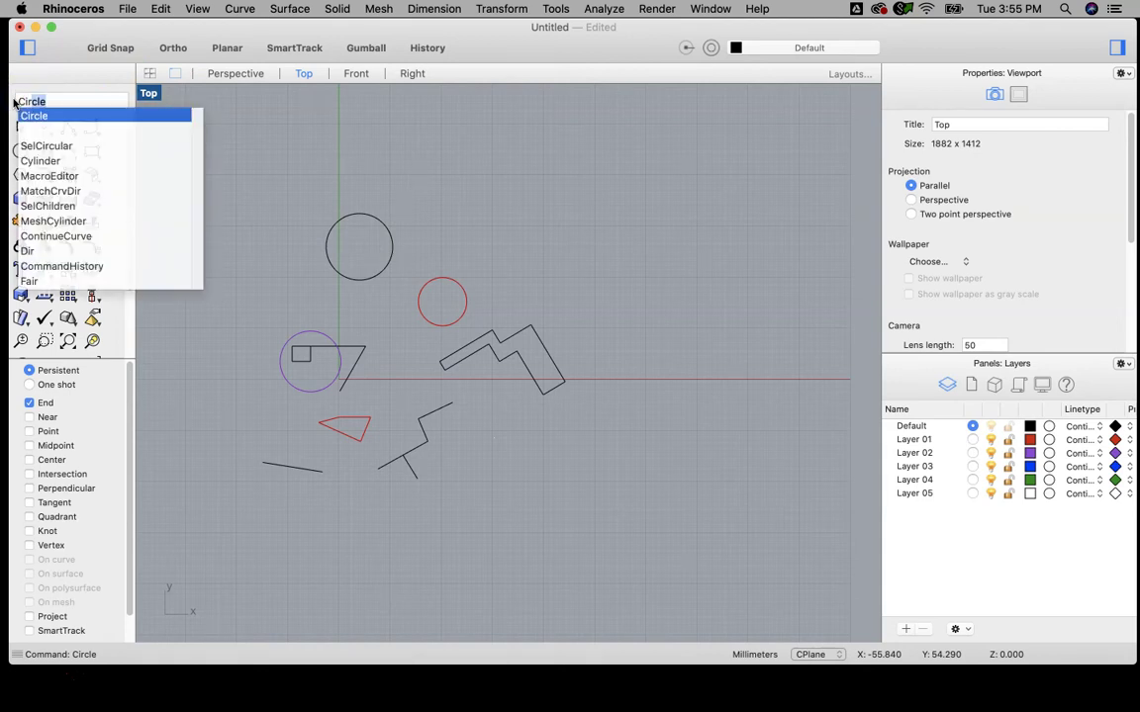
pyautogui.press('Escape')
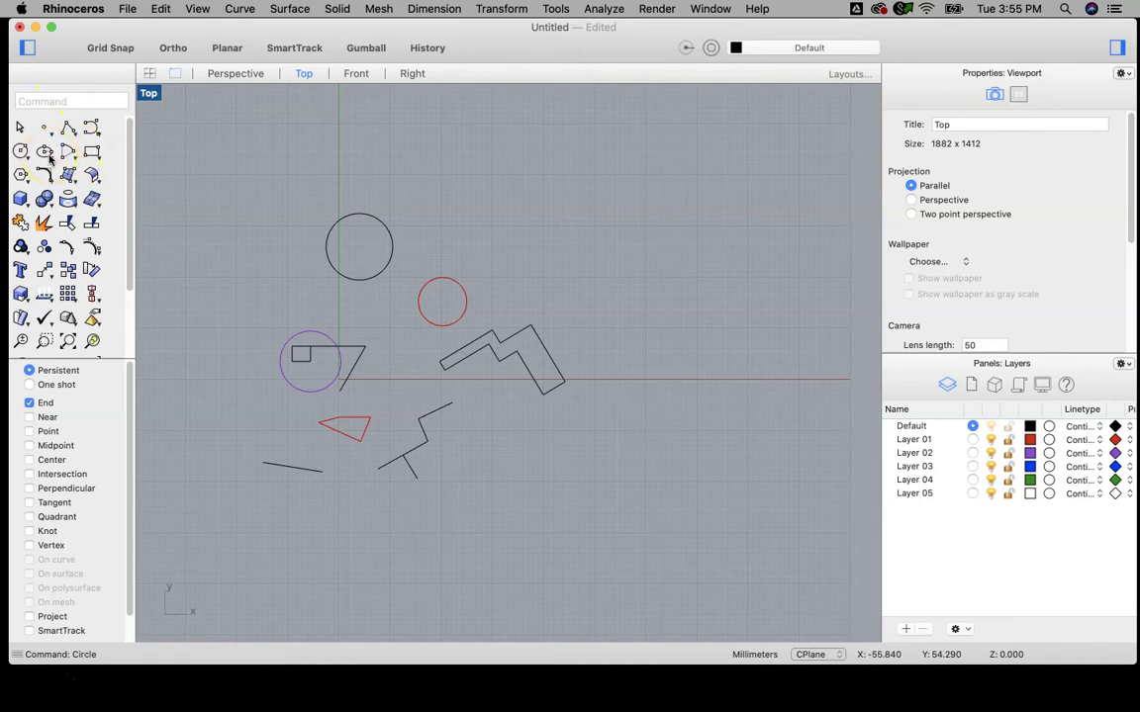
pyautogui.click(21, 151)
pyautogui.click(21, 151)
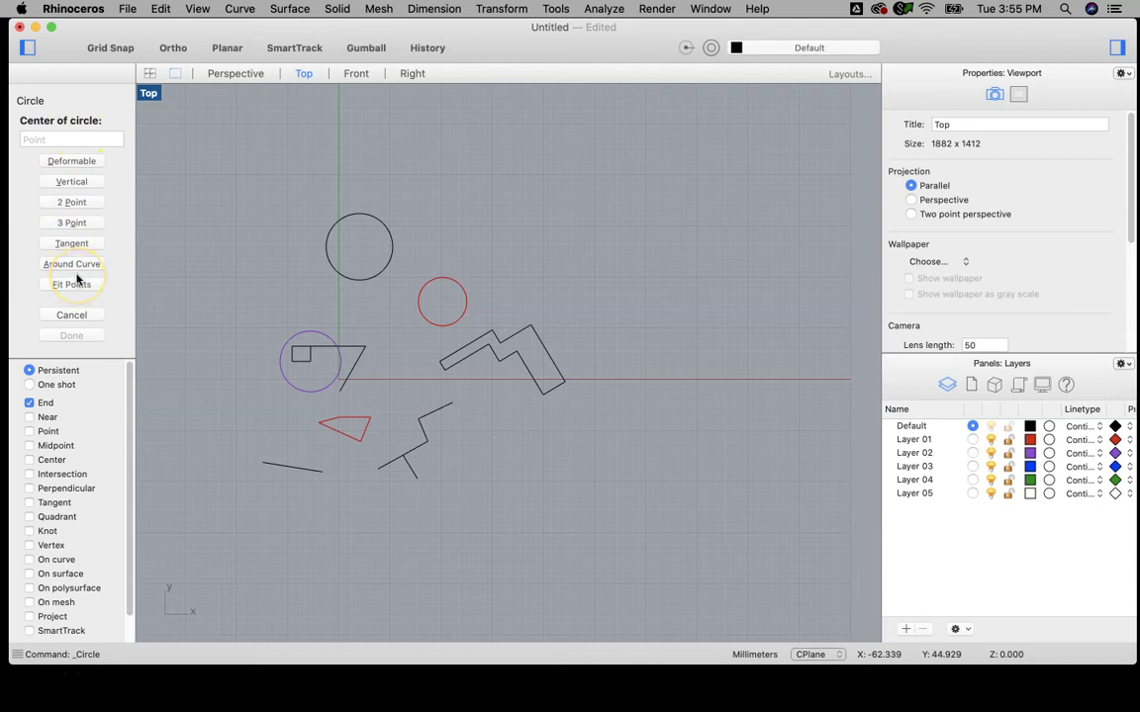
pyautogui.press('Escape')
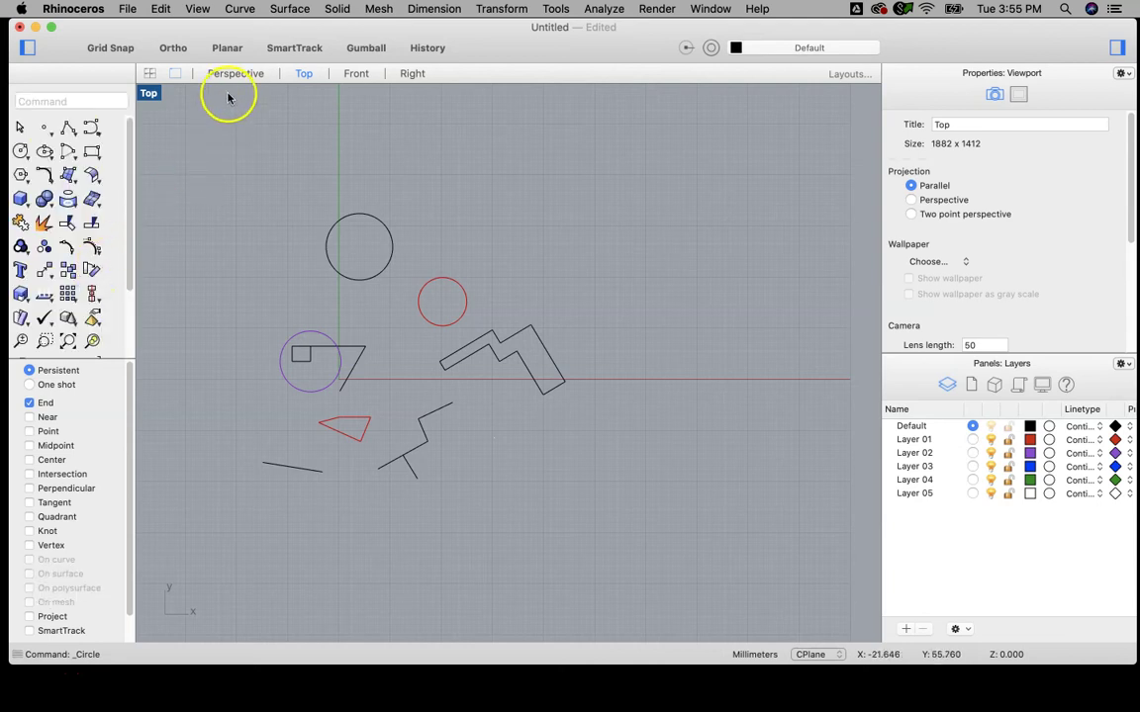
pyautogui.click(241, 10)
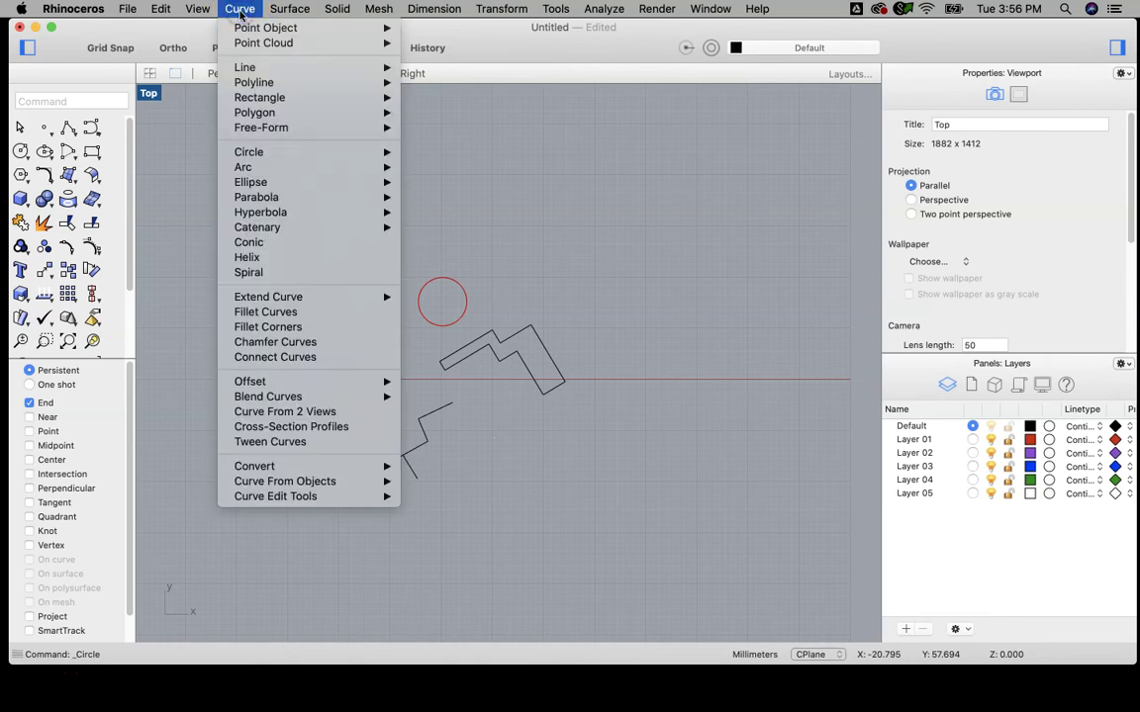
pyautogui.moveTo(264, 155)
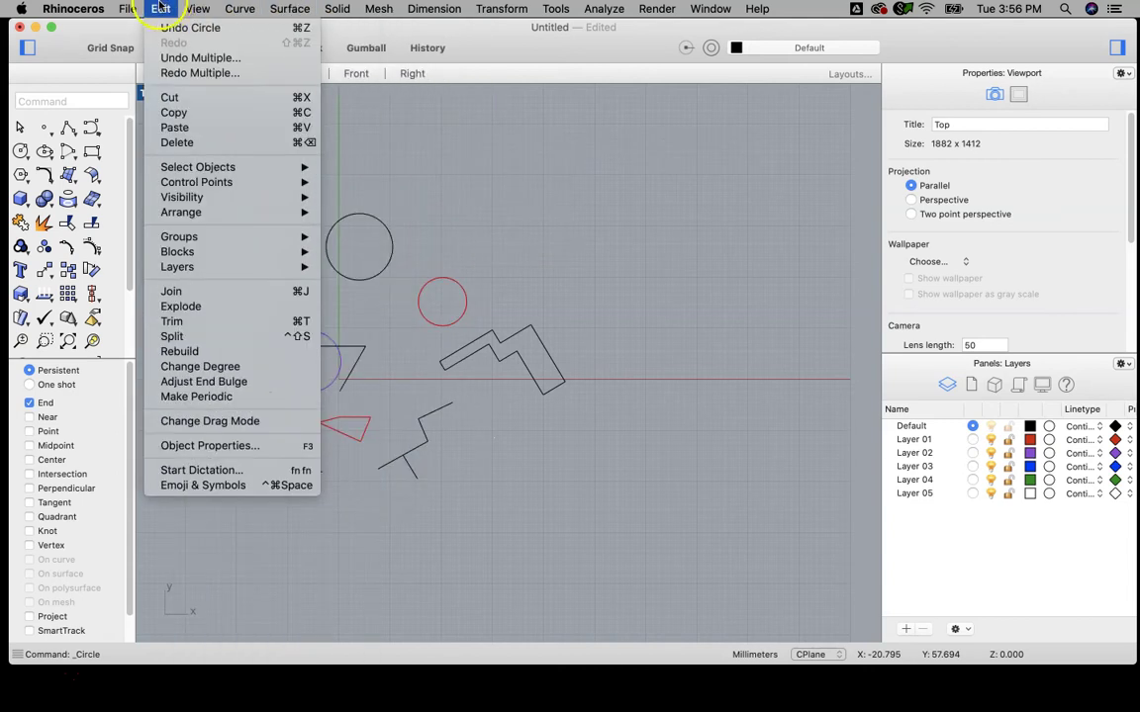
pyautogui.moveTo(276, 8)
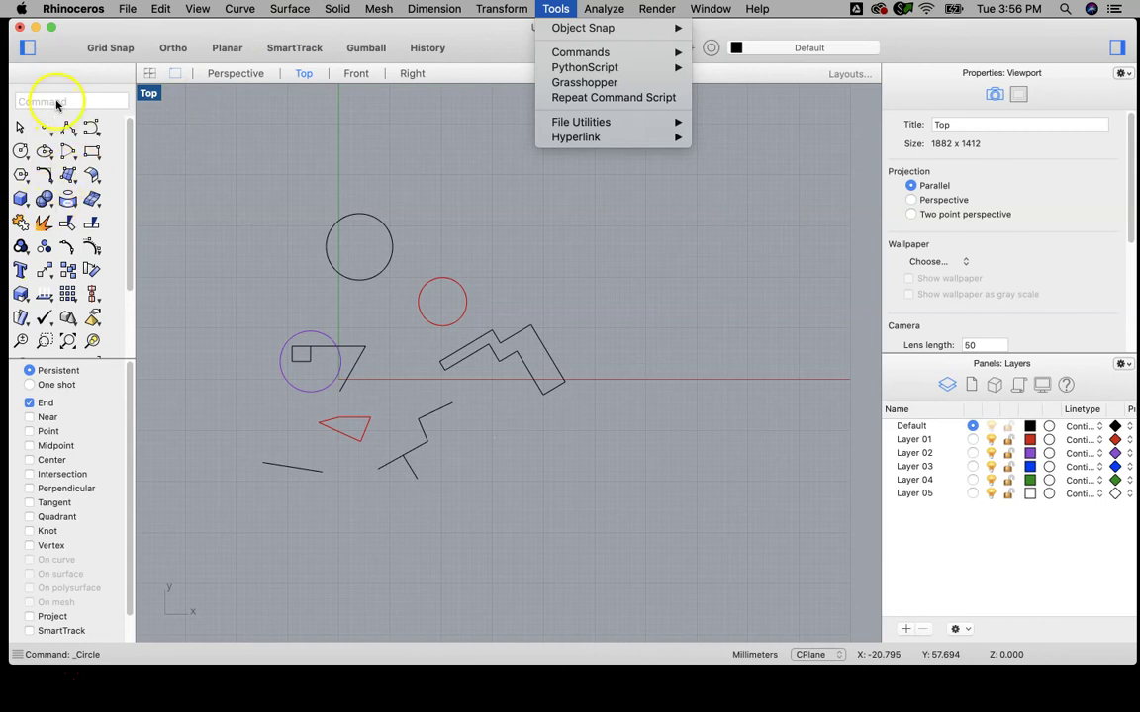
pyautogui.click(231, 128)
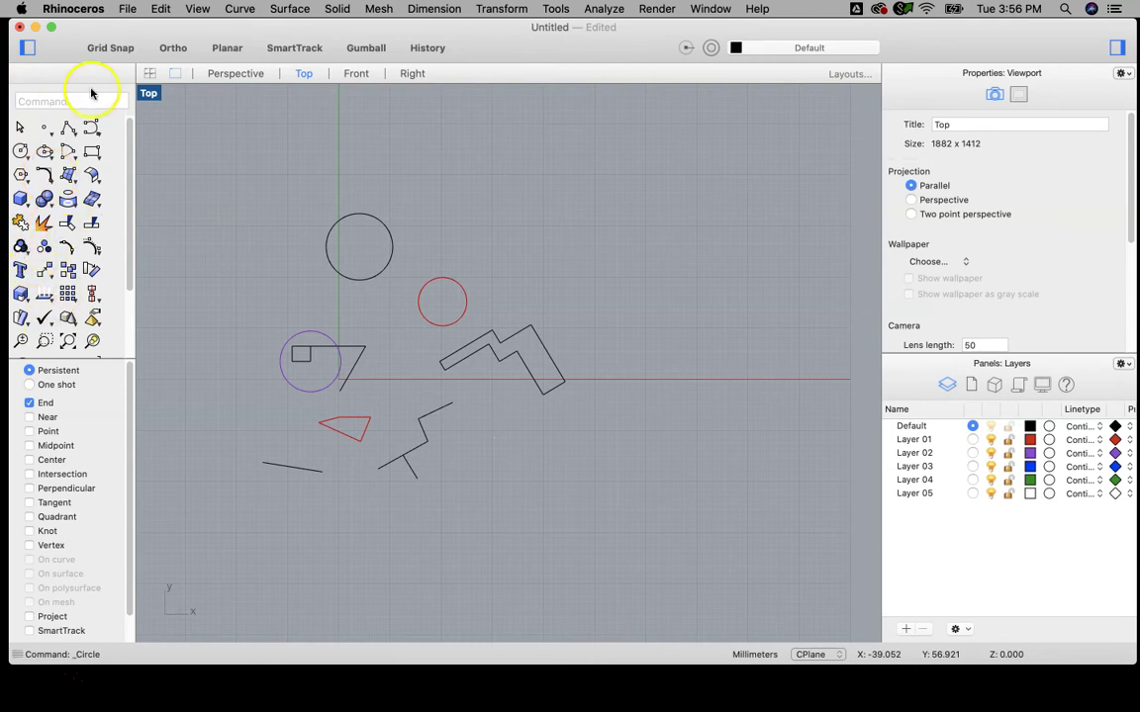
pyautogui.moveTo(132, 160); pyautogui.dragTo(134, 125)
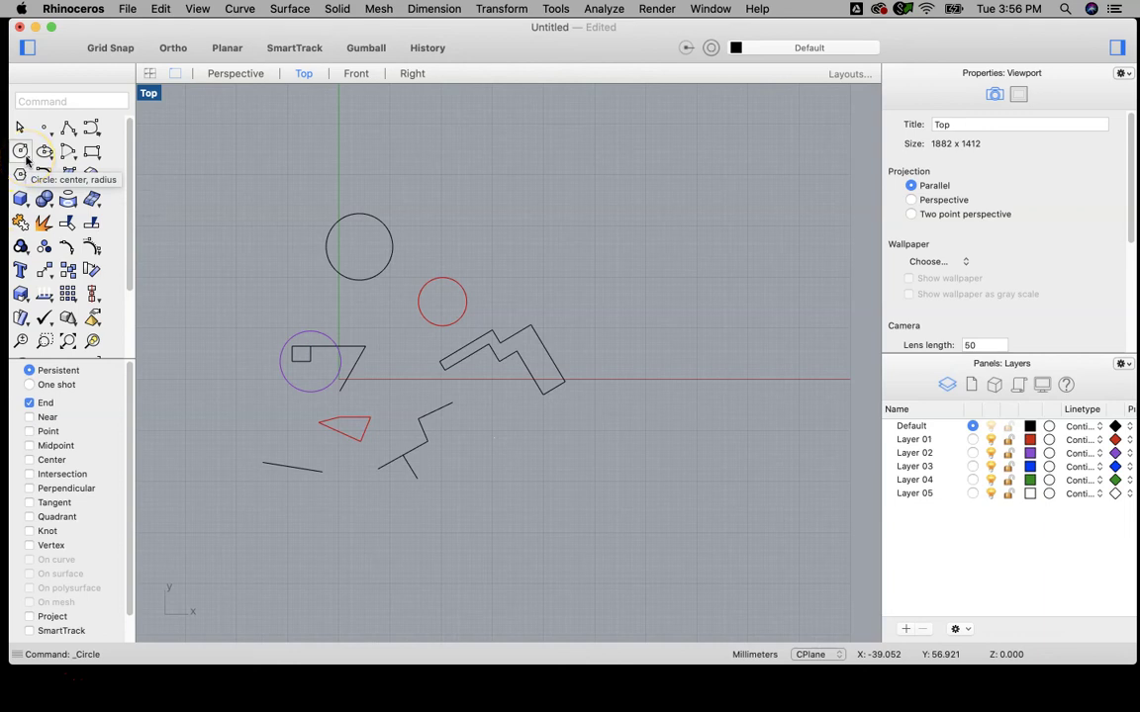
pyautogui.click(26, 158)
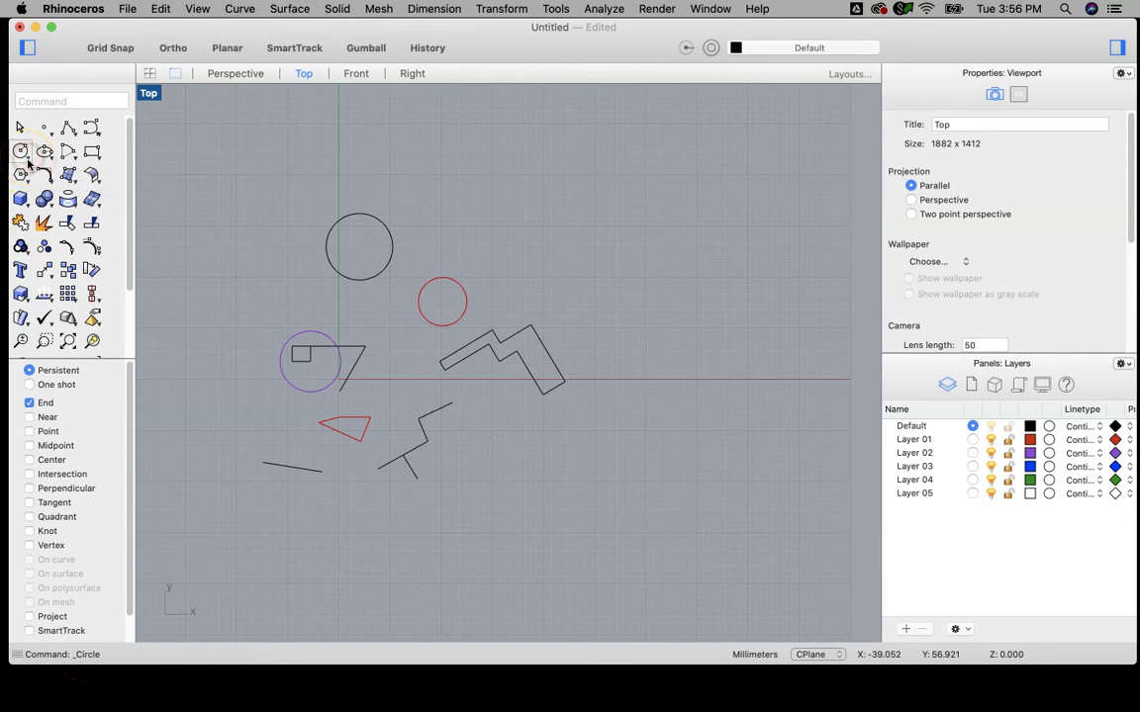
pyautogui.click(183, 185)
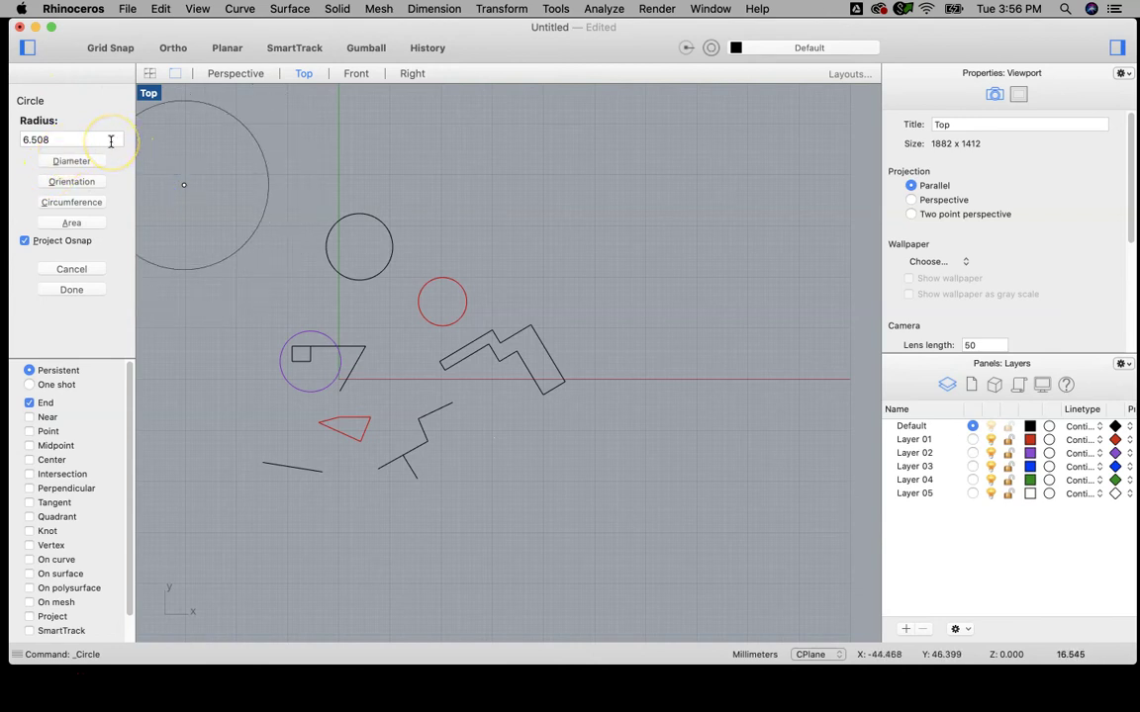
pyautogui.press('Escape')
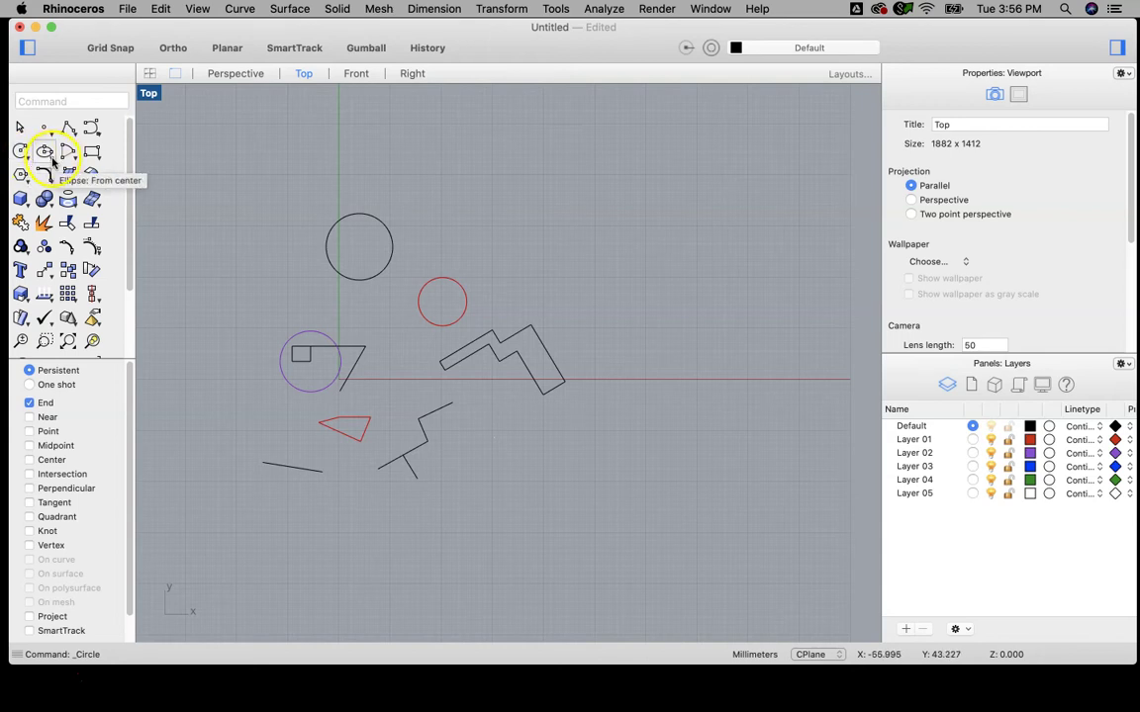
pyautogui.click(67, 151)
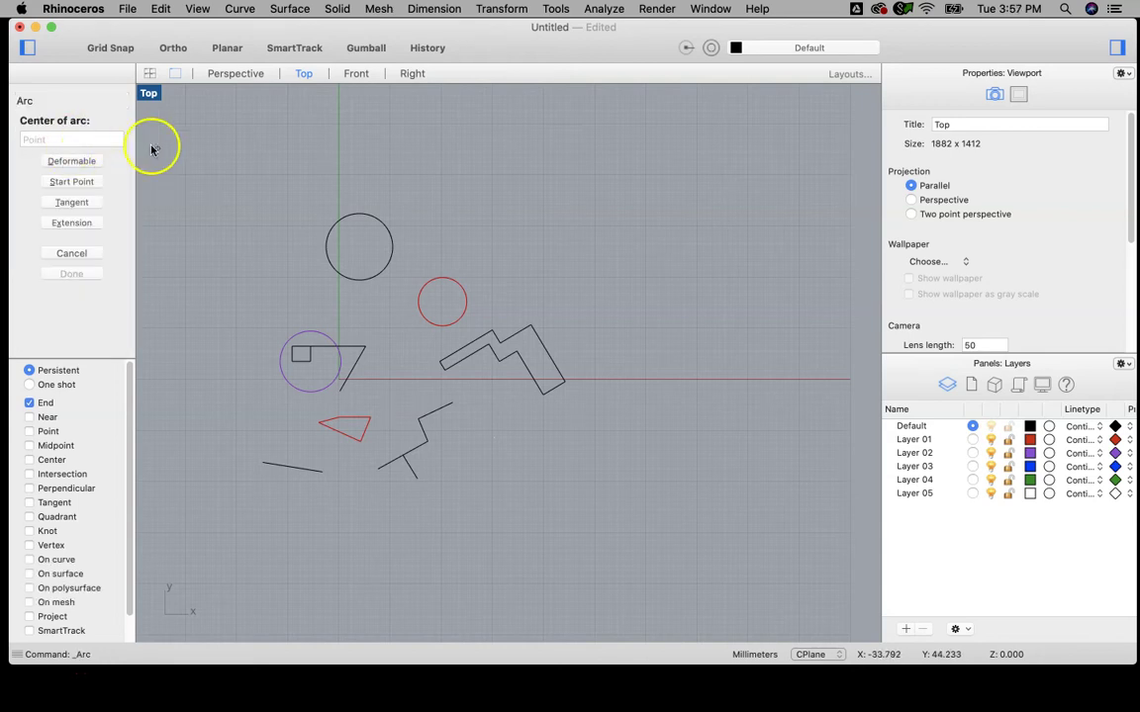
pyautogui.press('Escape')
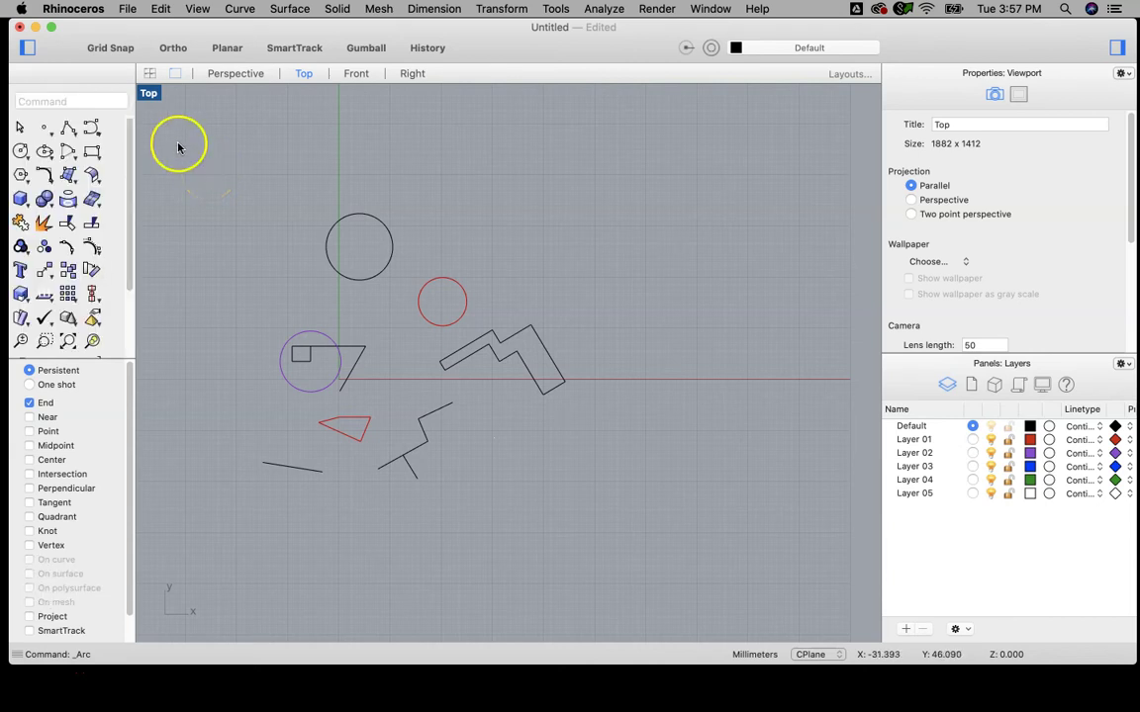
pyautogui.click(95, 155)
pyautogui.click(95, 176)
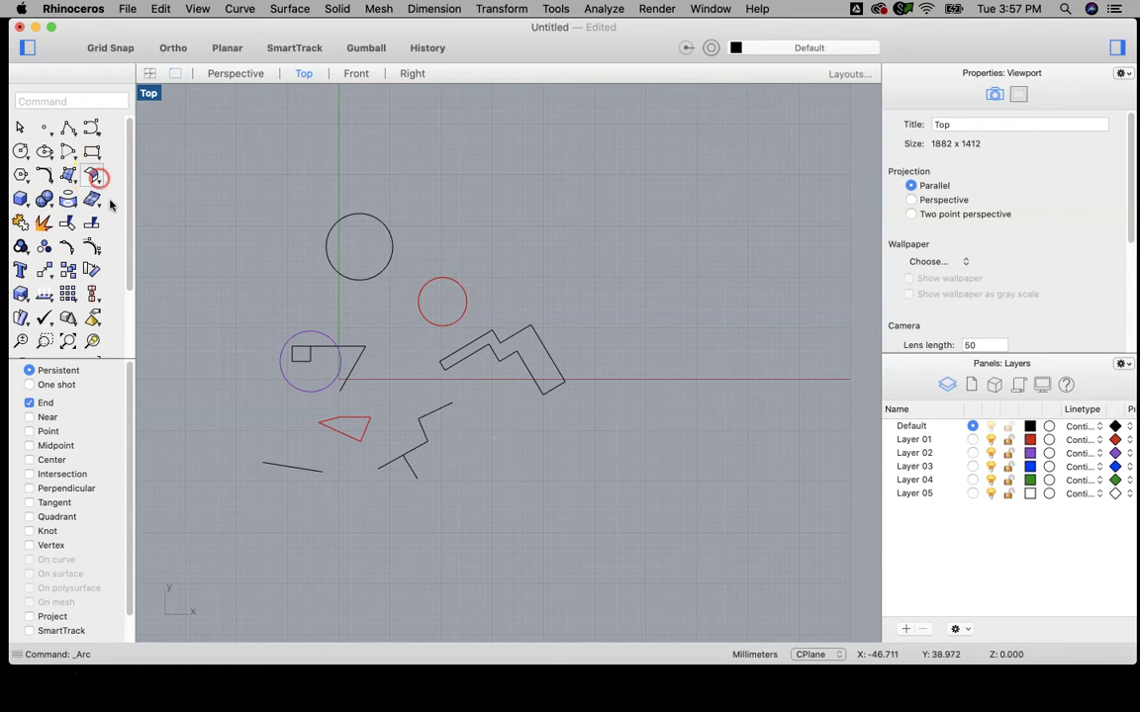
pyautogui.click(95, 177)
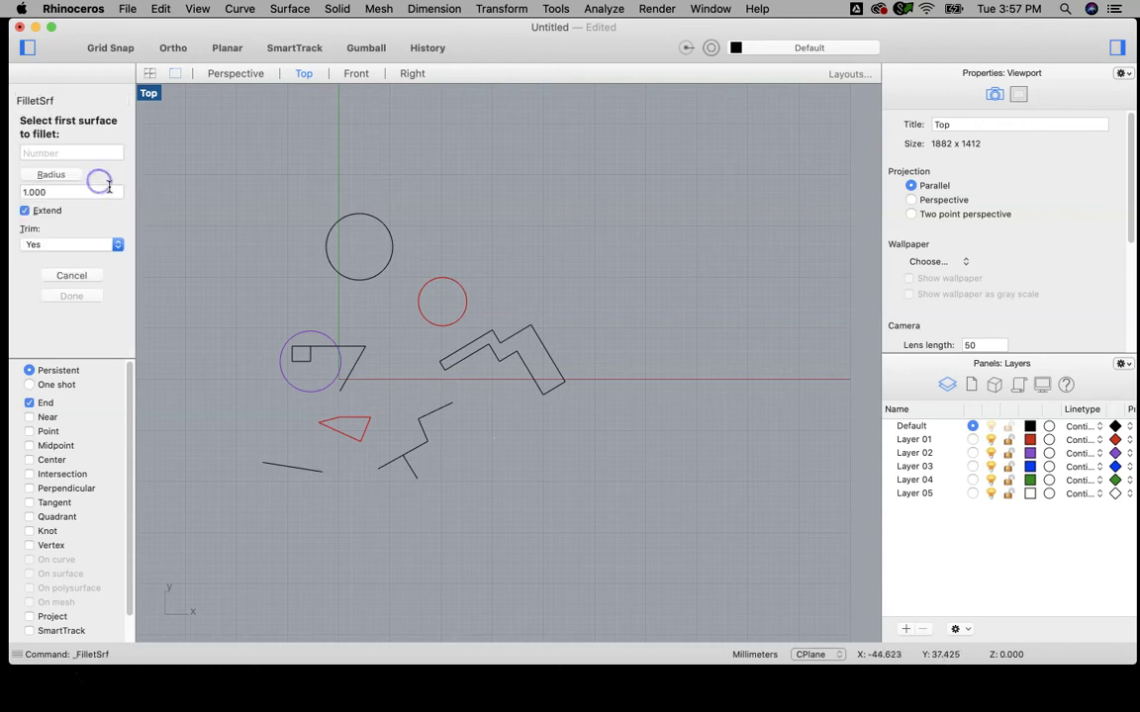
pyautogui.press('Escape')
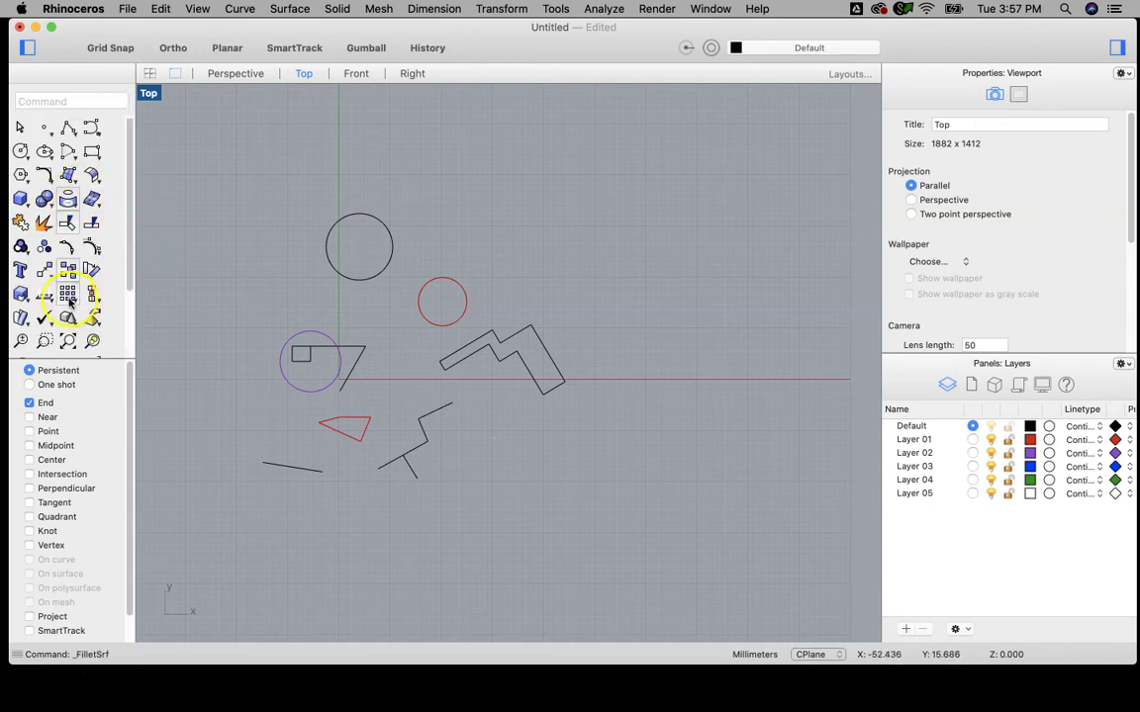
pyautogui.moveTo(133, 237); pyautogui.dragTo(139, 182)
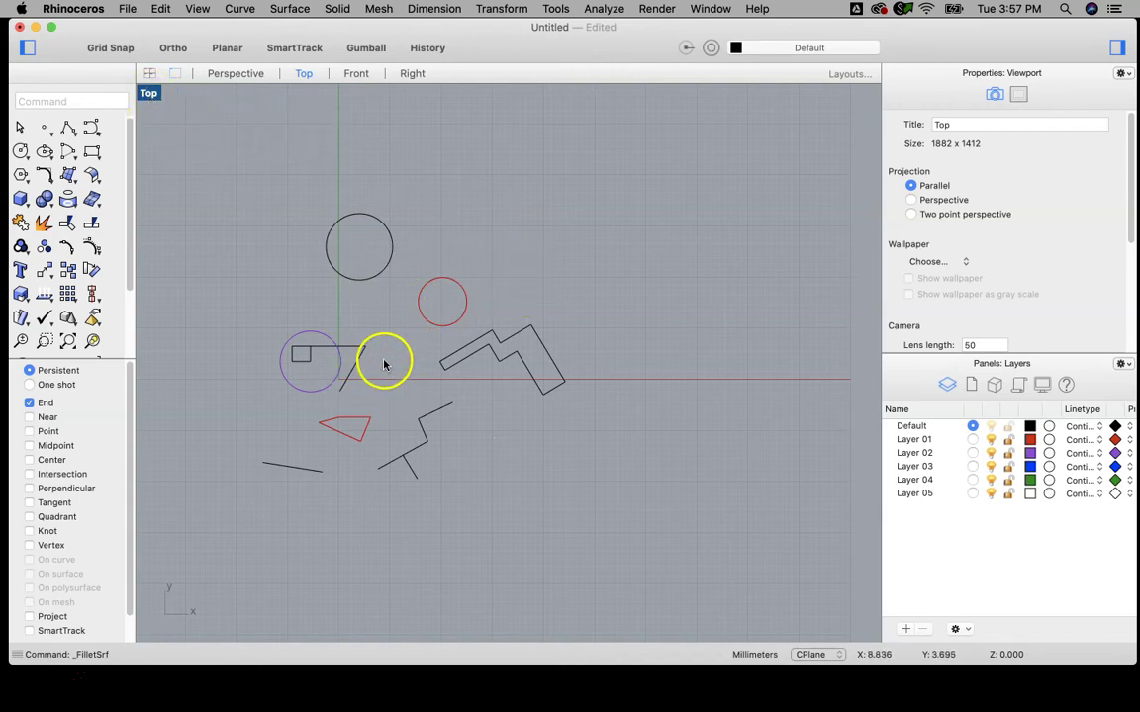
pyautogui.scroll(5, 362, 319)
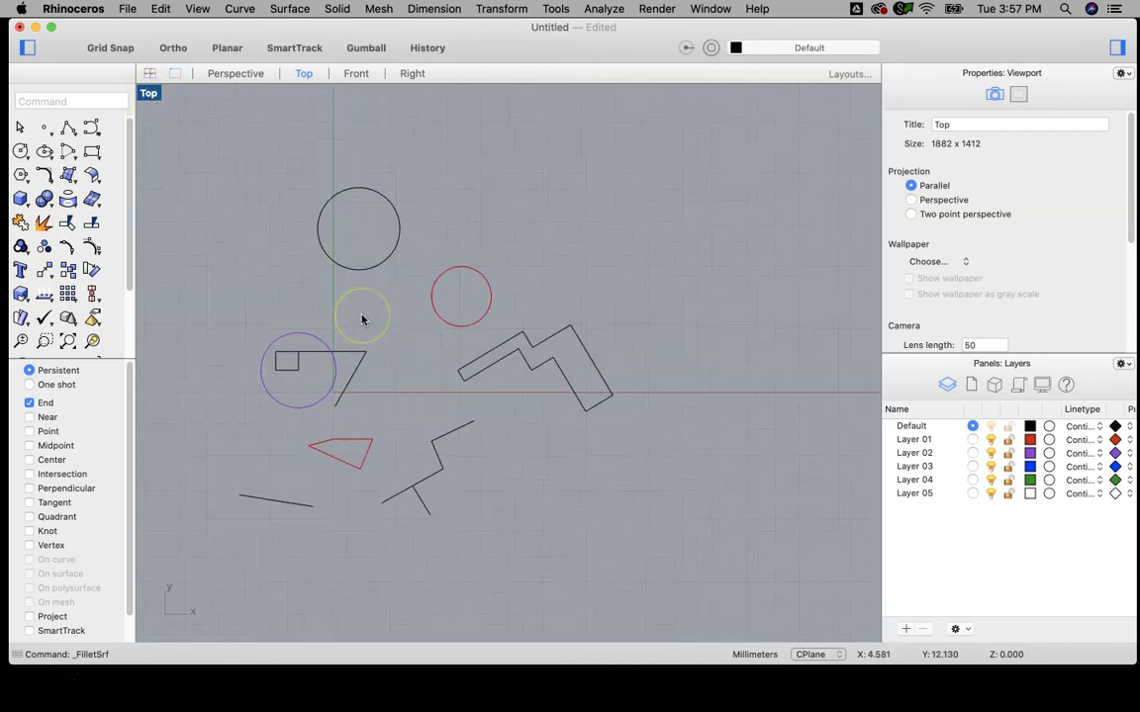
pyautogui.scroll(-6, 362, 320)
pyautogui.scroll(3, 362, 321)
pyautogui.scroll(-4, 362, 321)
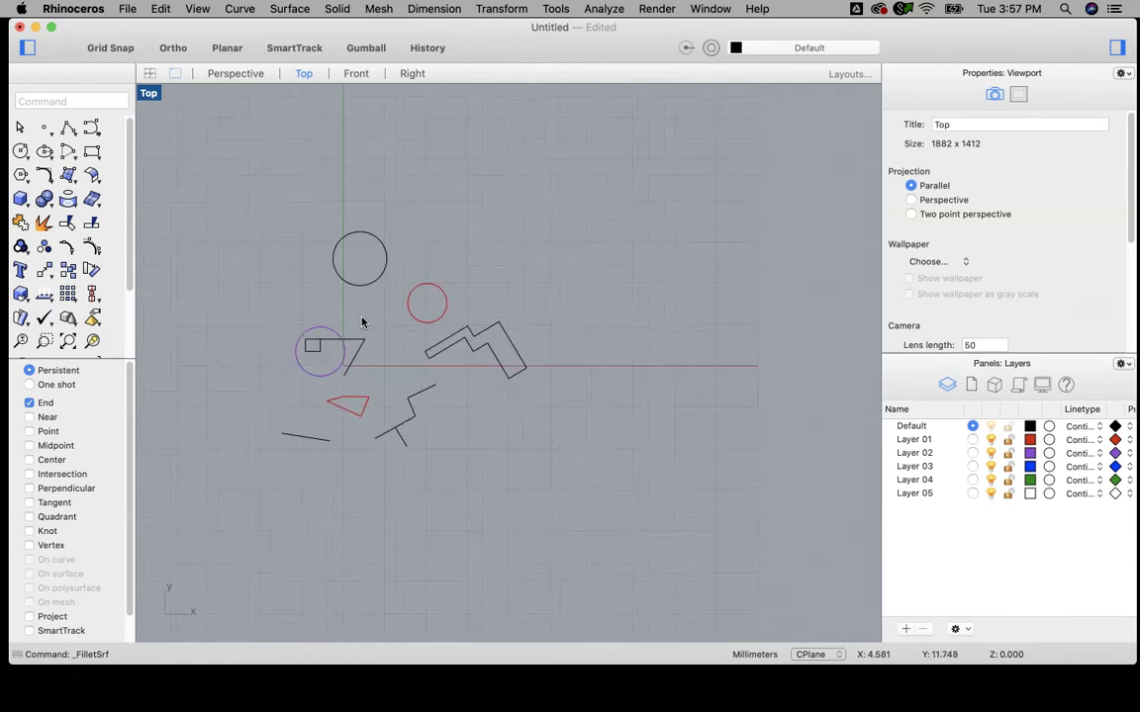
pyautogui.scroll(2, 362, 322)
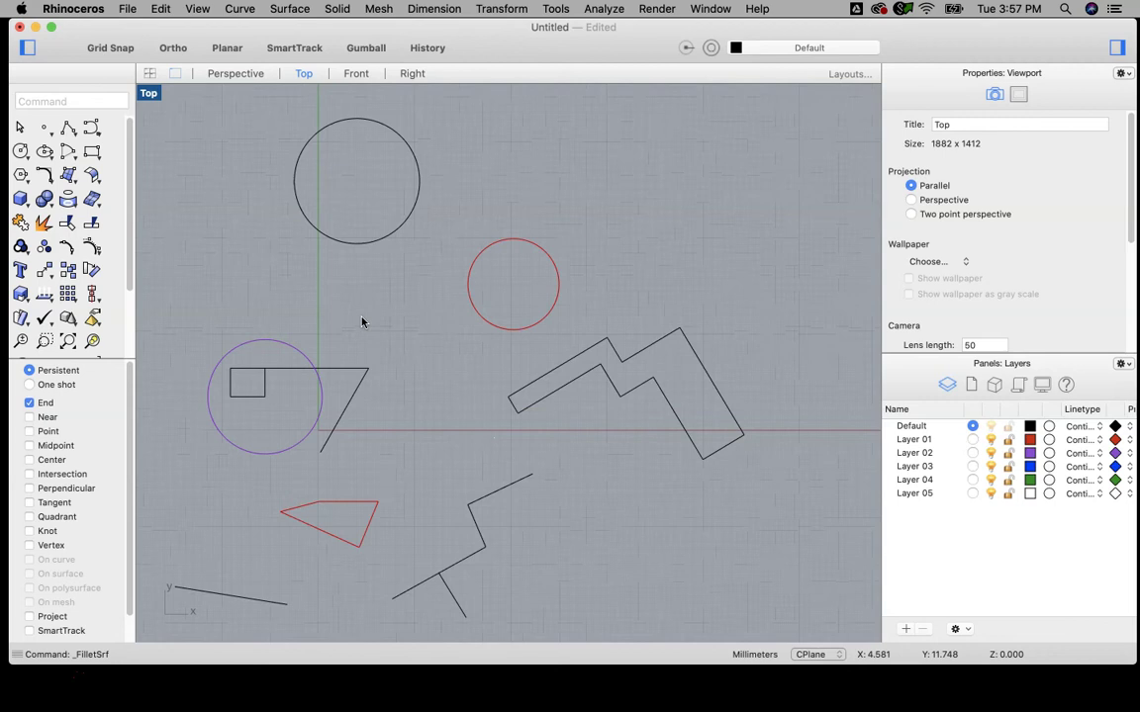
pyautogui.scroll(-1, 424, 292)
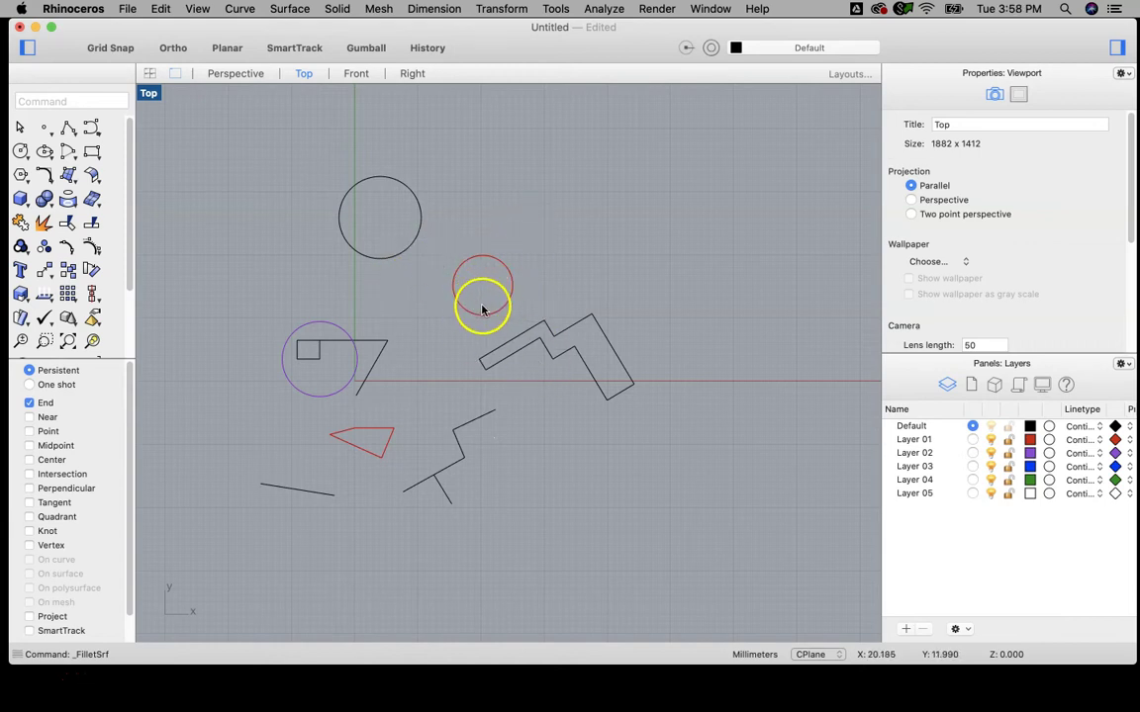
pyautogui.scroll(-3, 483, 303)
pyautogui.scroll(3, 485, 307)
pyautogui.scroll(3, 485, 306)
pyautogui.scroll(-5, 488, 308)
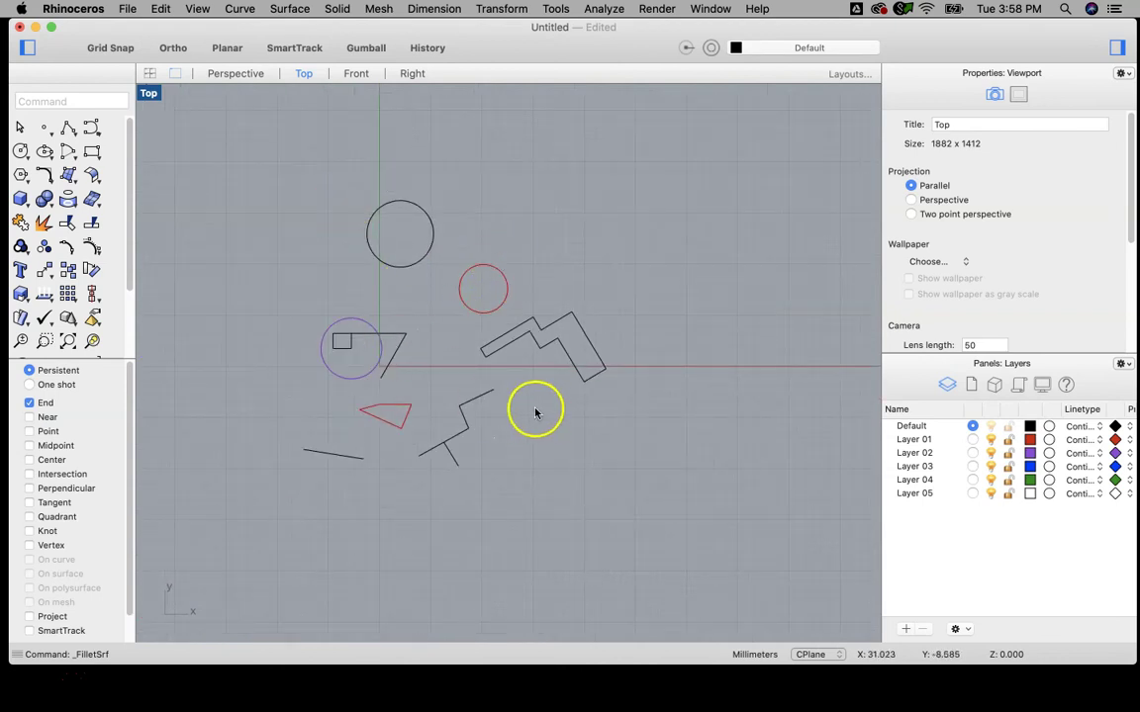
pyautogui.moveTo(512, 410); pyautogui.dragTo(703, 402, button='right')
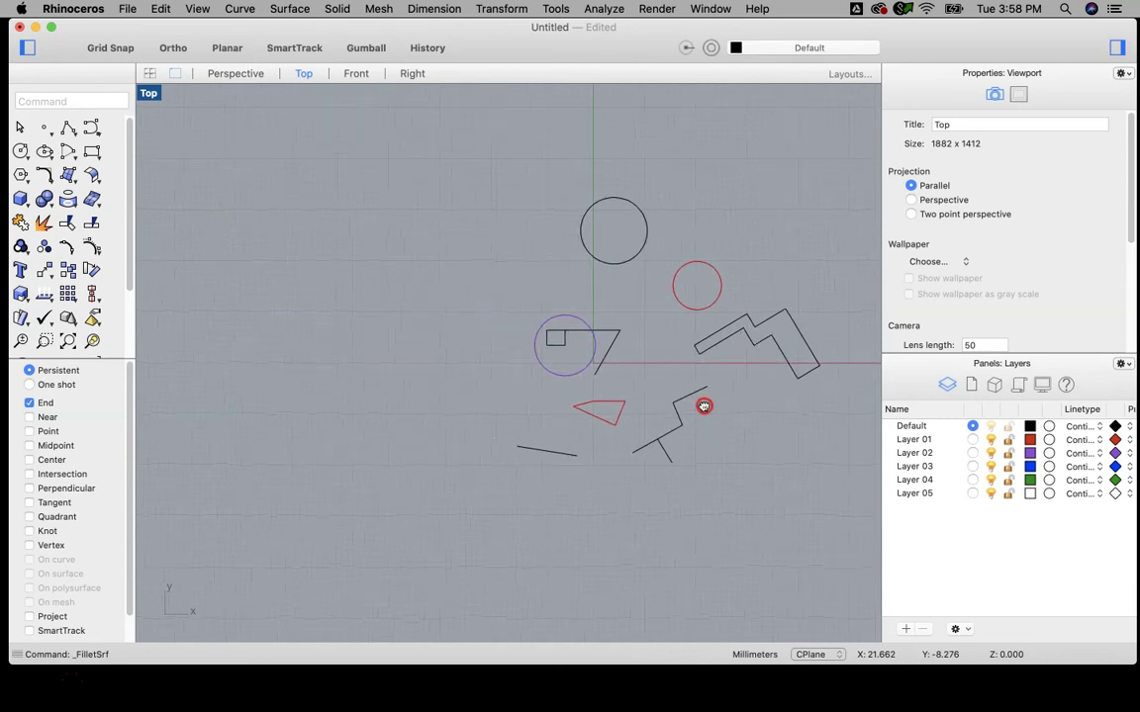
pyautogui.moveTo(749, 504); pyautogui.dragTo(661, 321, button='right')
pyautogui.moveTo(648, 444); pyautogui.dragTo(636, 326, button='right')
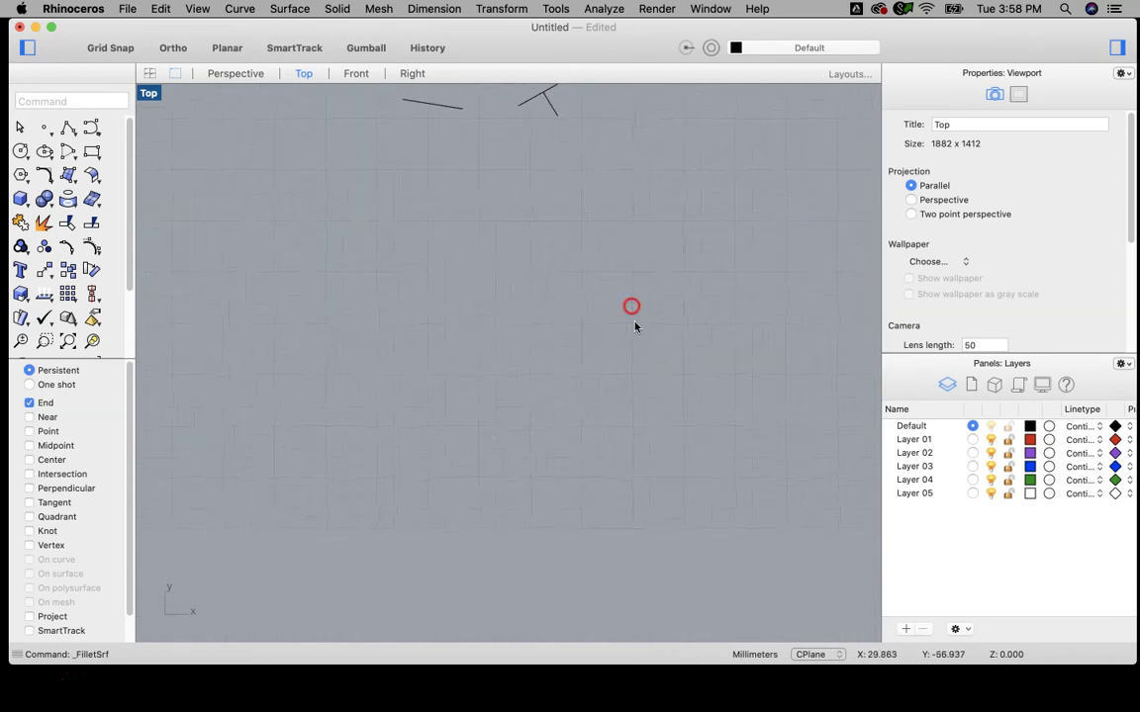
pyautogui.moveTo(549, 262); pyautogui.dragTo(557, 463, button='right')
pyautogui.moveTo(657, 352); pyautogui.dragTo(579, 463, button='right')
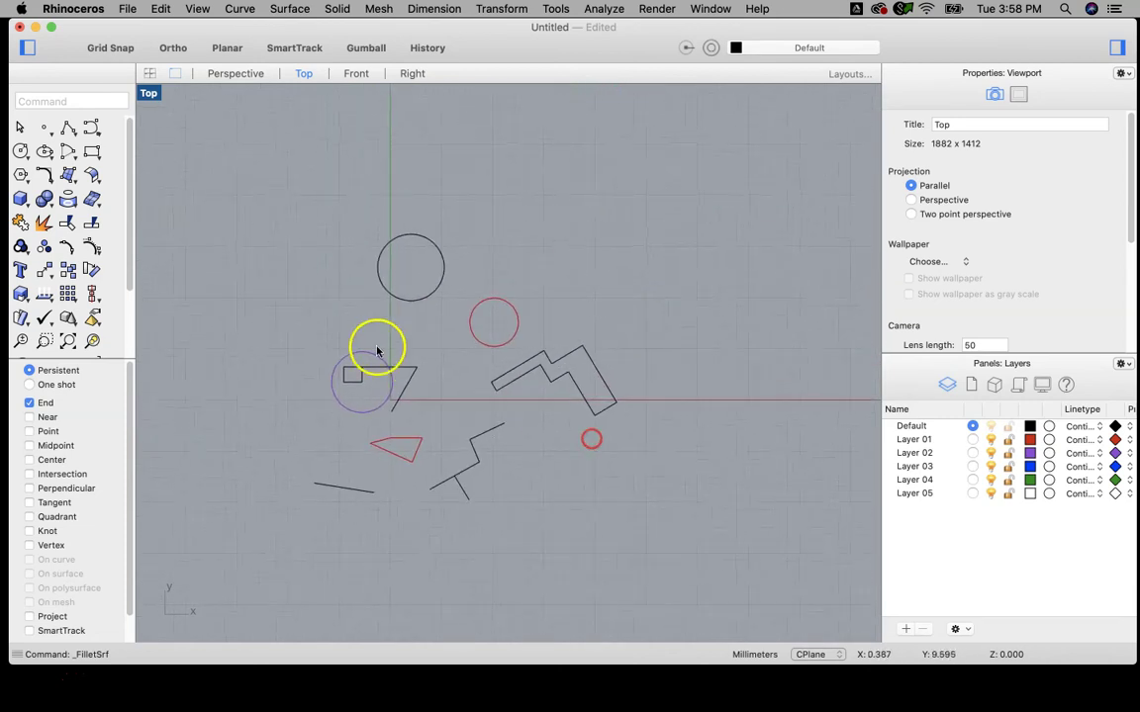
pyautogui.moveTo(447, 413); pyautogui.dragTo(342, 292)
pyautogui.click(415, 301)
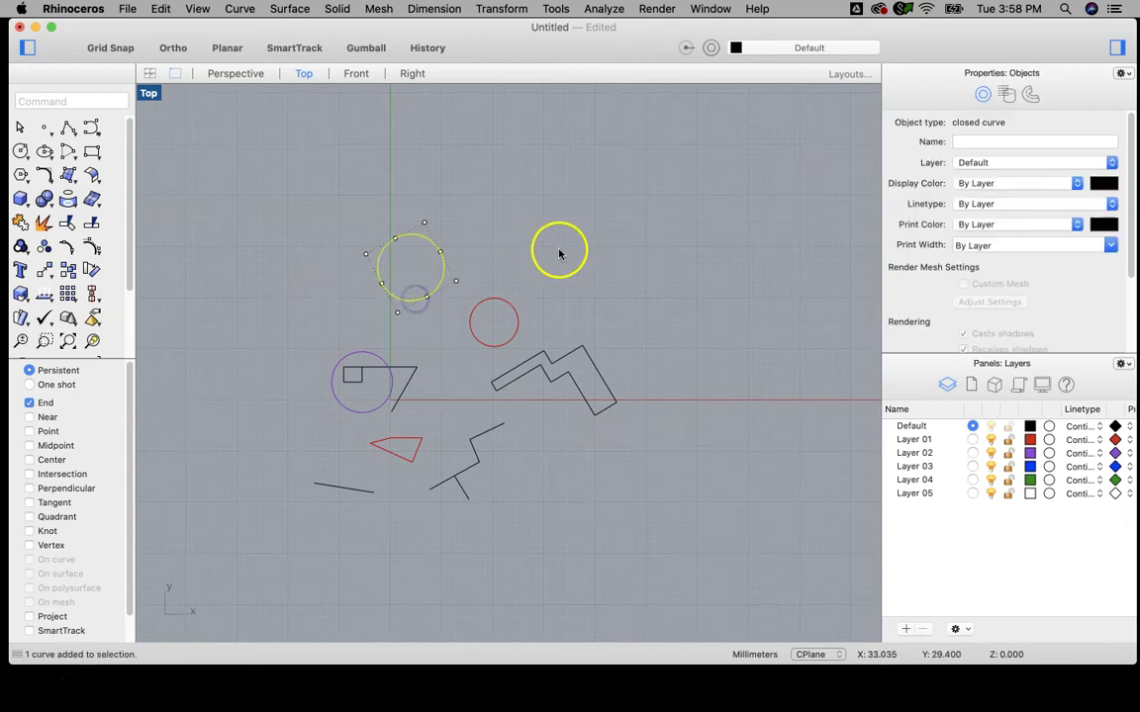
pyautogui.click(499, 235)
pyautogui.click(482, 304)
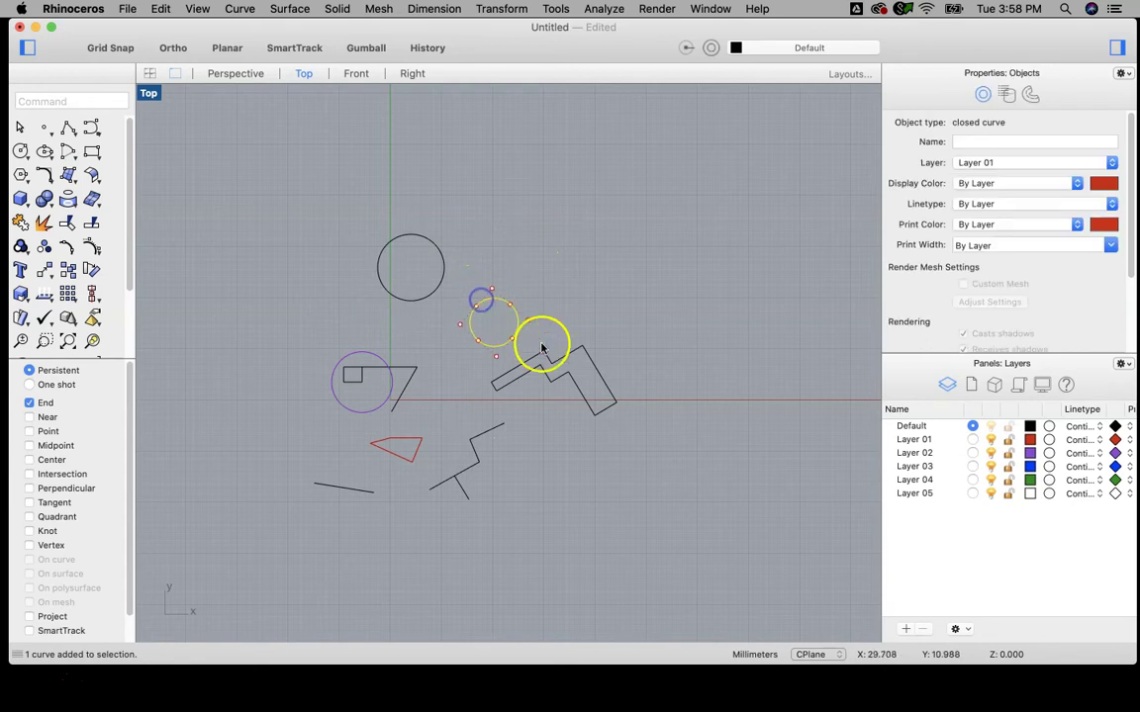
pyautogui.click(583, 349)
pyautogui.click(674, 282)
pyautogui.moveTo(694, 200); pyautogui.dragTo(490, 558)
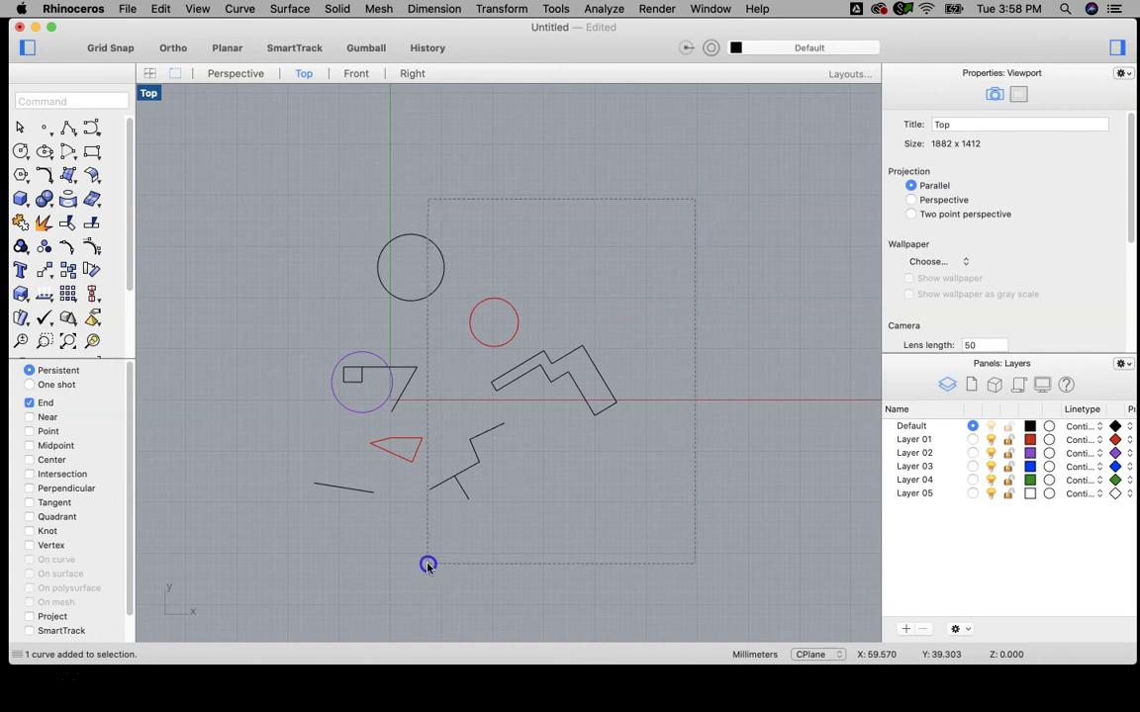
pyautogui.moveTo(427, 565); pyautogui.dragTo(427, 563)
pyautogui.click(613, 384)
pyautogui.moveTo(719, 228); pyautogui.dragTo(513, 565)
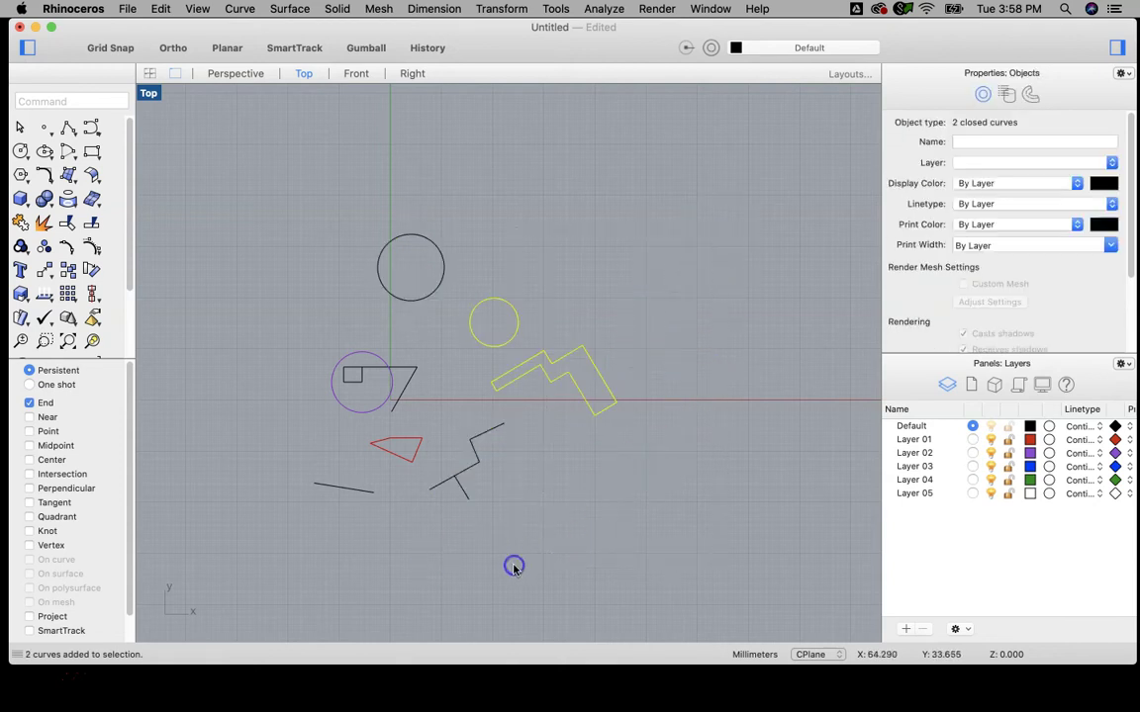
pyautogui.click(702, 258)
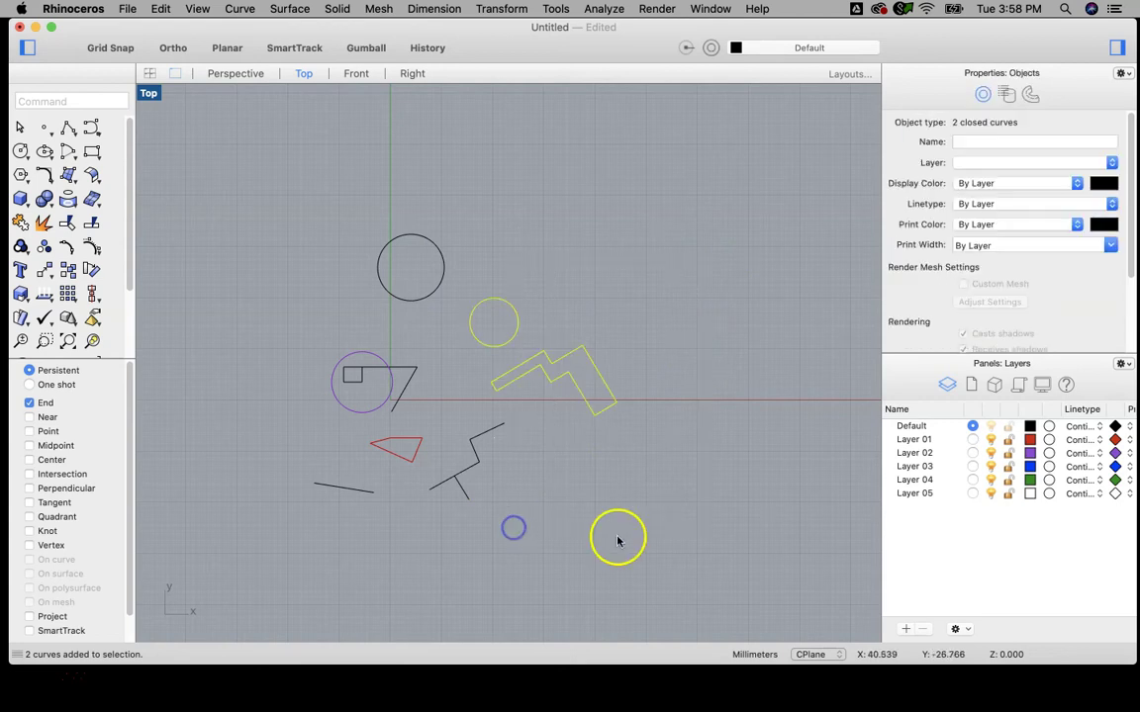
pyautogui.click(280, 258)
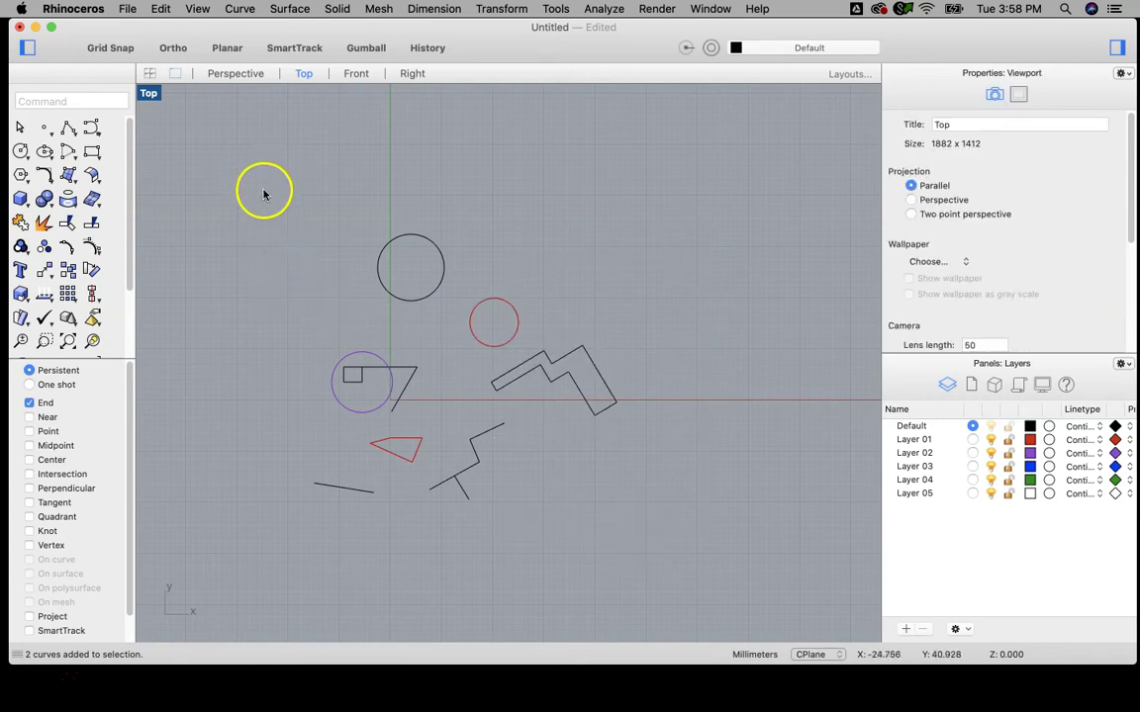
pyautogui.moveTo(265, 196); pyautogui.dragTo(427, 571)
pyautogui.click(267, 282)
pyautogui.moveTo(255, 164); pyautogui.dragTo(423, 624)
pyautogui.click(236, 238)
pyautogui.moveTo(244, 153); pyautogui.dragTo(478, 572)
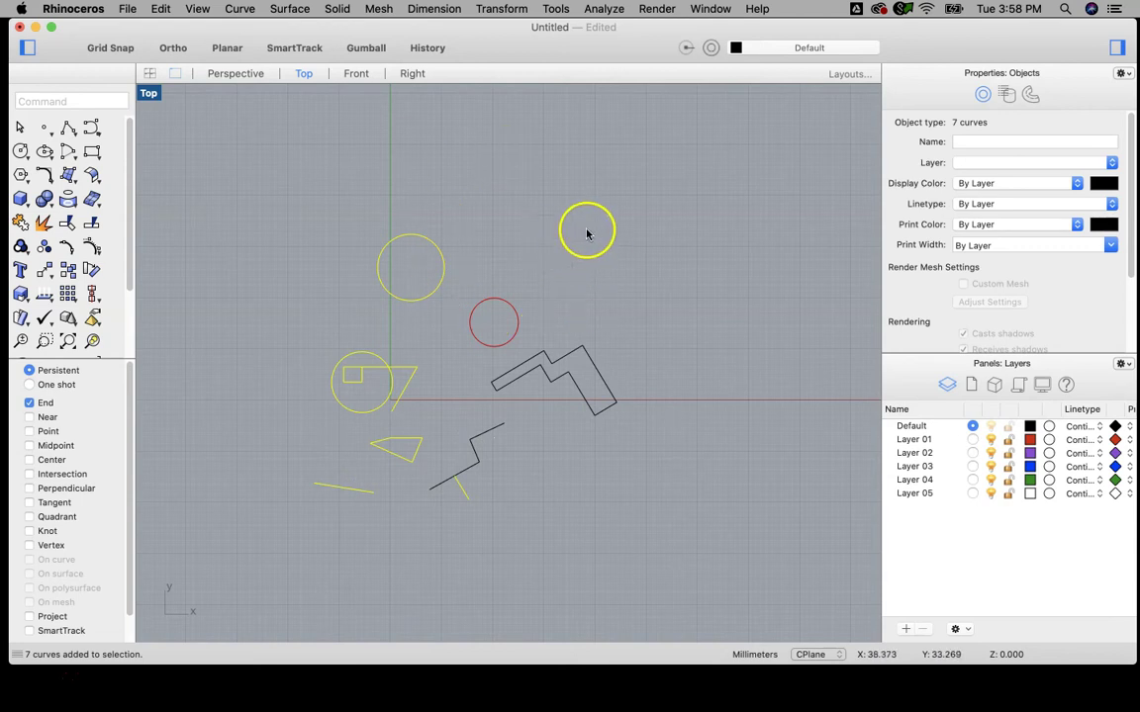
pyautogui.click(650, 227)
pyautogui.moveTo(729, 201); pyautogui.dragTo(396, 583)
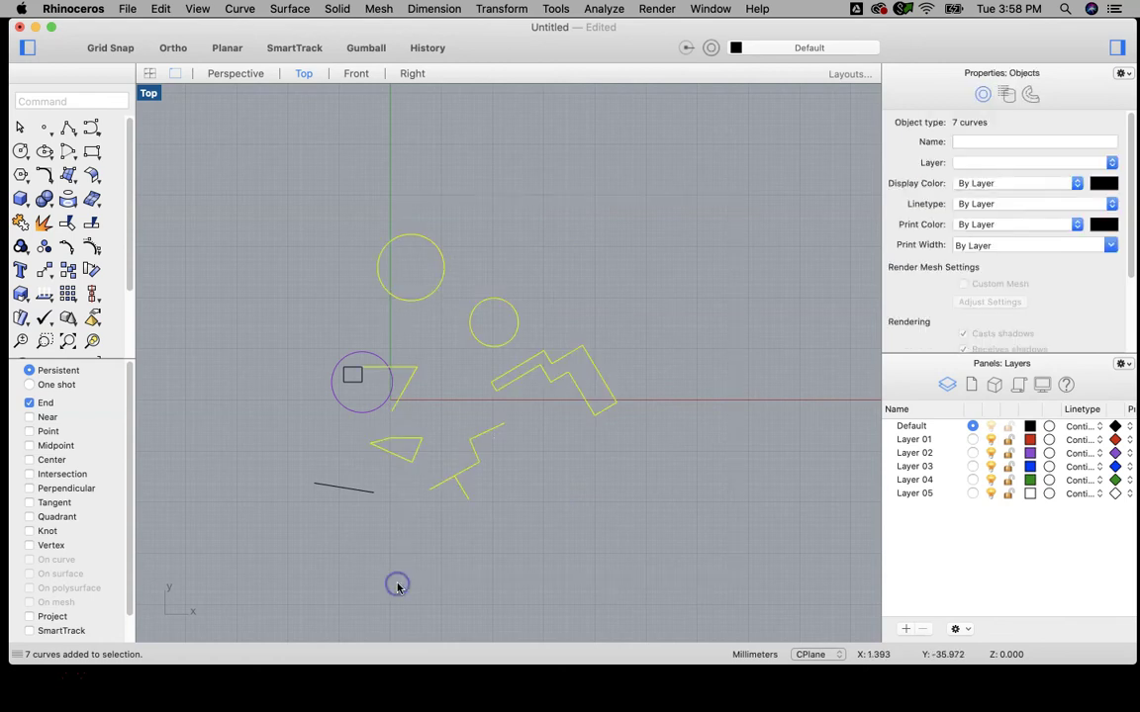
pyautogui.click(257, 204)
pyautogui.moveTo(244, 168); pyautogui.dragTo(517, 577)
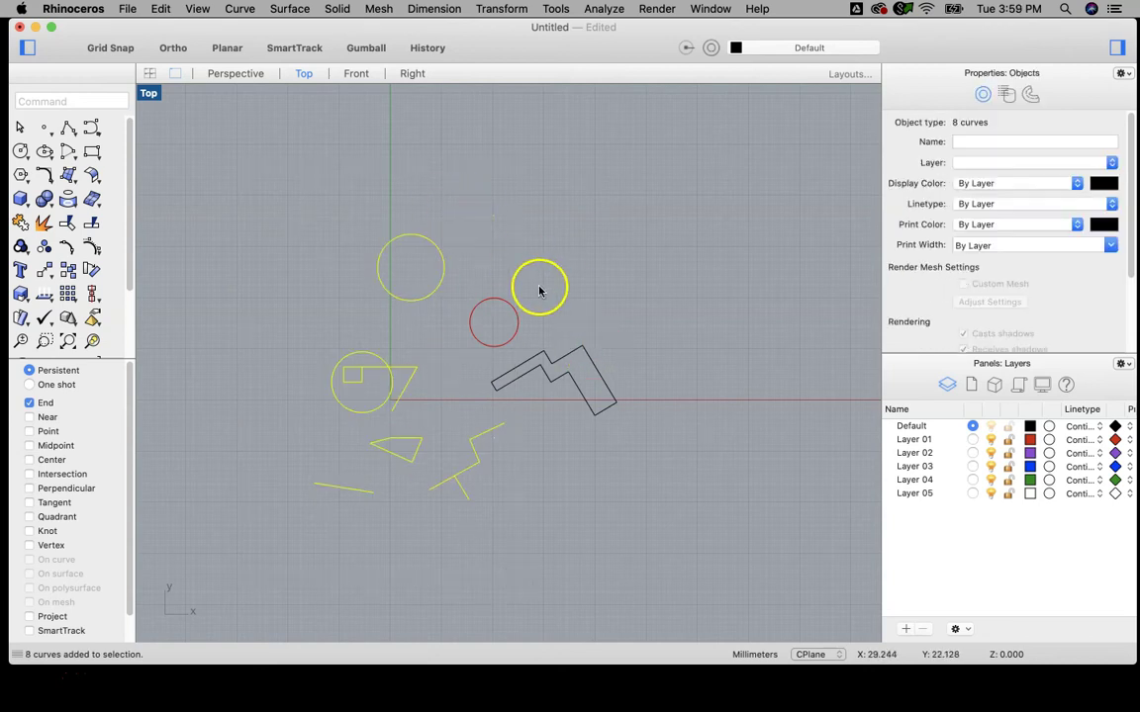
pyautogui.click(668, 302)
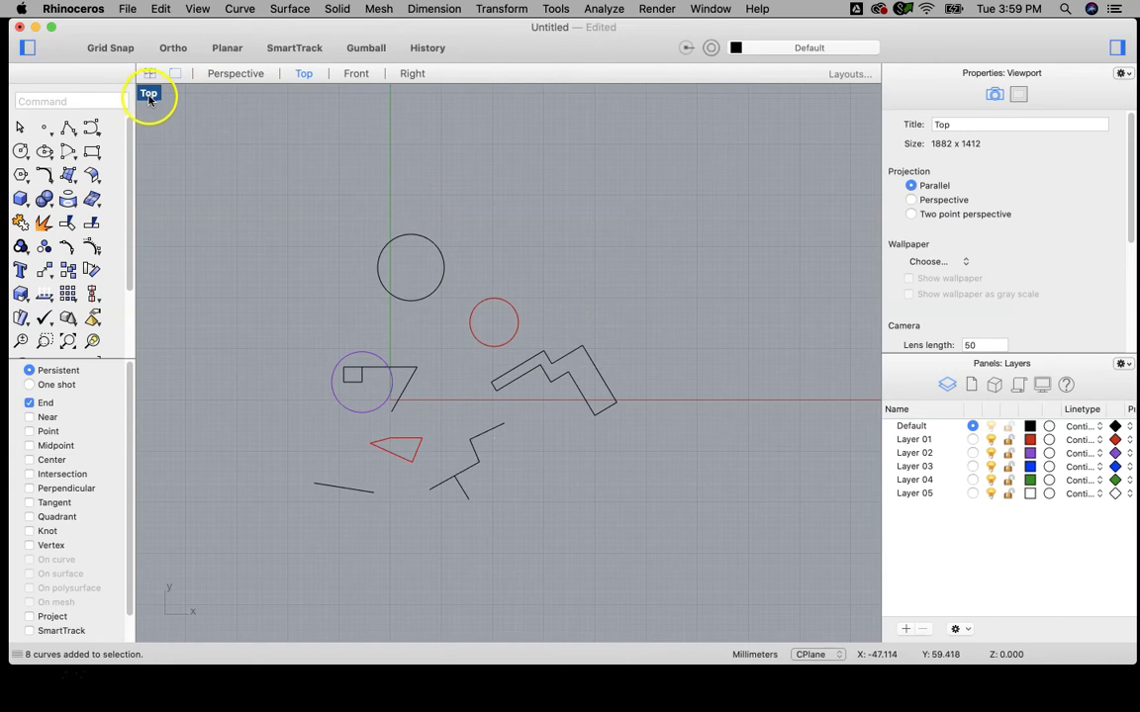
# Step: Restore the four-viewport layout and pan the Front and Right views
pyautogui.doubleClick(148, 95)
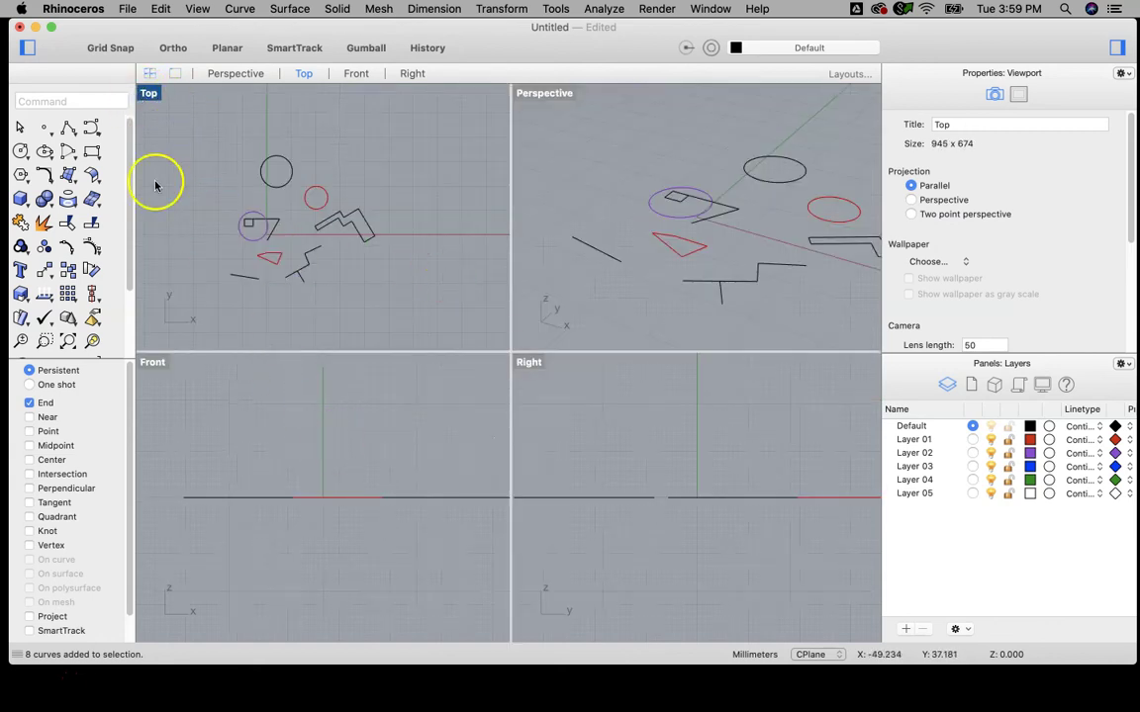
pyautogui.moveTo(417, 431); pyautogui.dragTo(361, 427, button='right')
pyautogui.moveTo(752, 429); pyautogui.dragTo(738, 468, button='right')
# Step: Window-select the curves in the Front and Right views, then activate Perspective
pyautogui.click(406, 472)
pyautogui.scroll(-5, 321, 466)
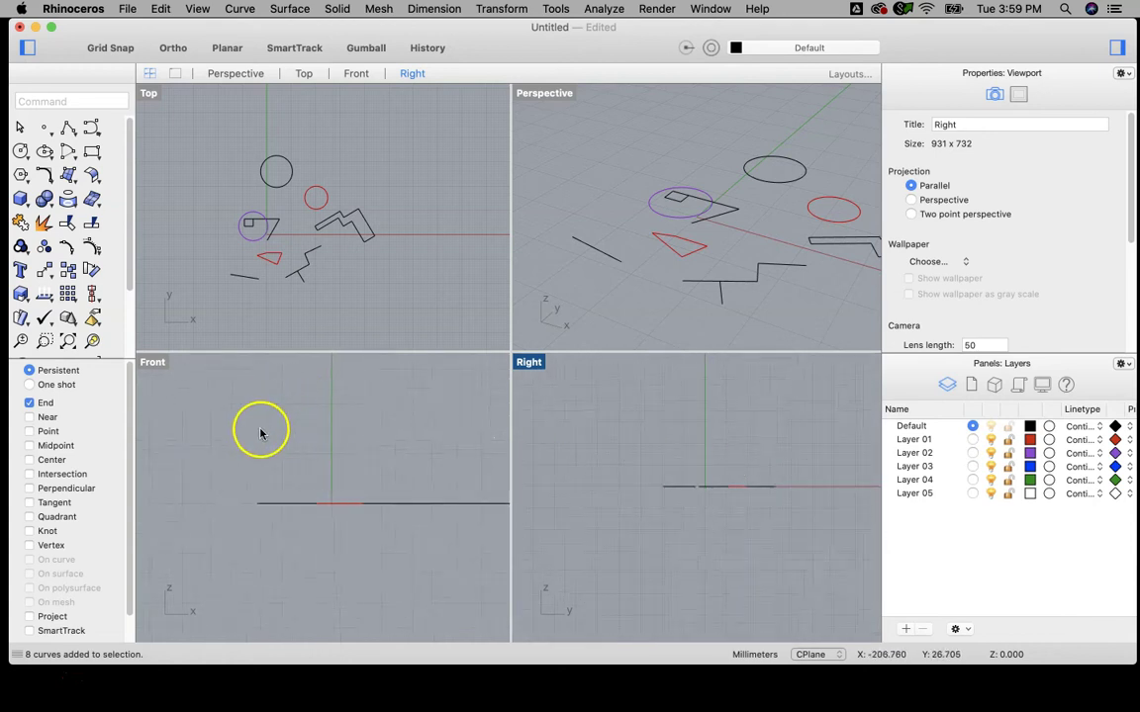
pyautogui.moveTo(429, 428); pyautogui.dragTo(384, 502)
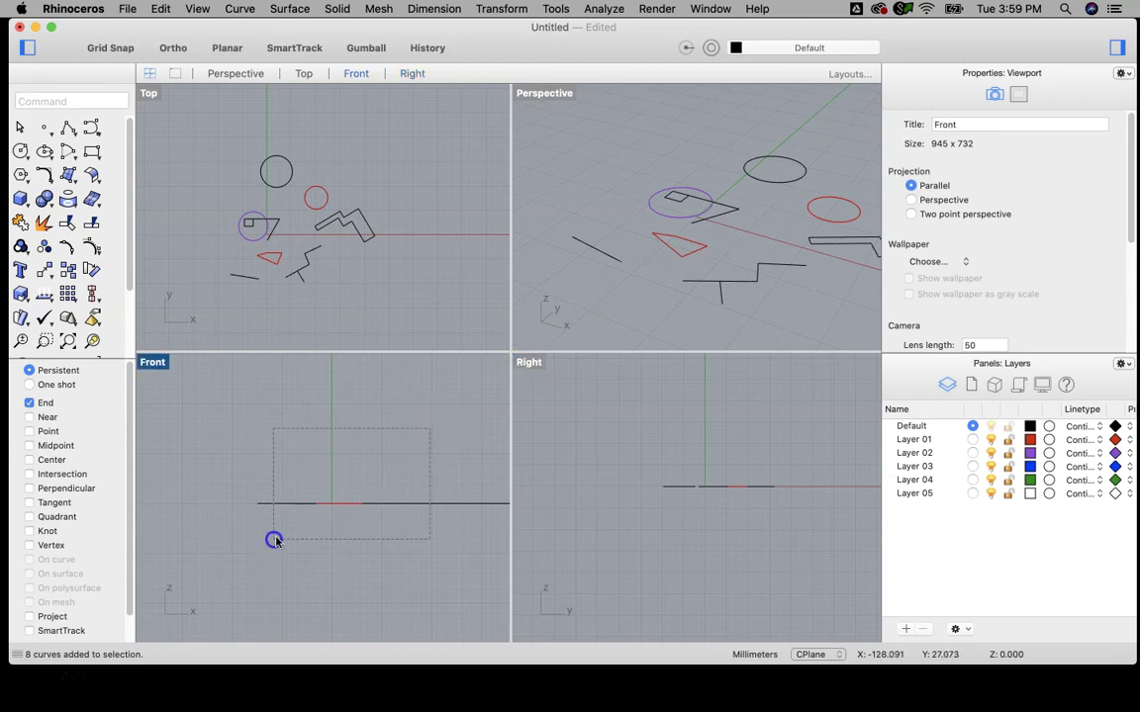
pyautogui.moveTo(274, 539); pyautogui.dragTo(274, 540)
pyautogui.click(683, 413)
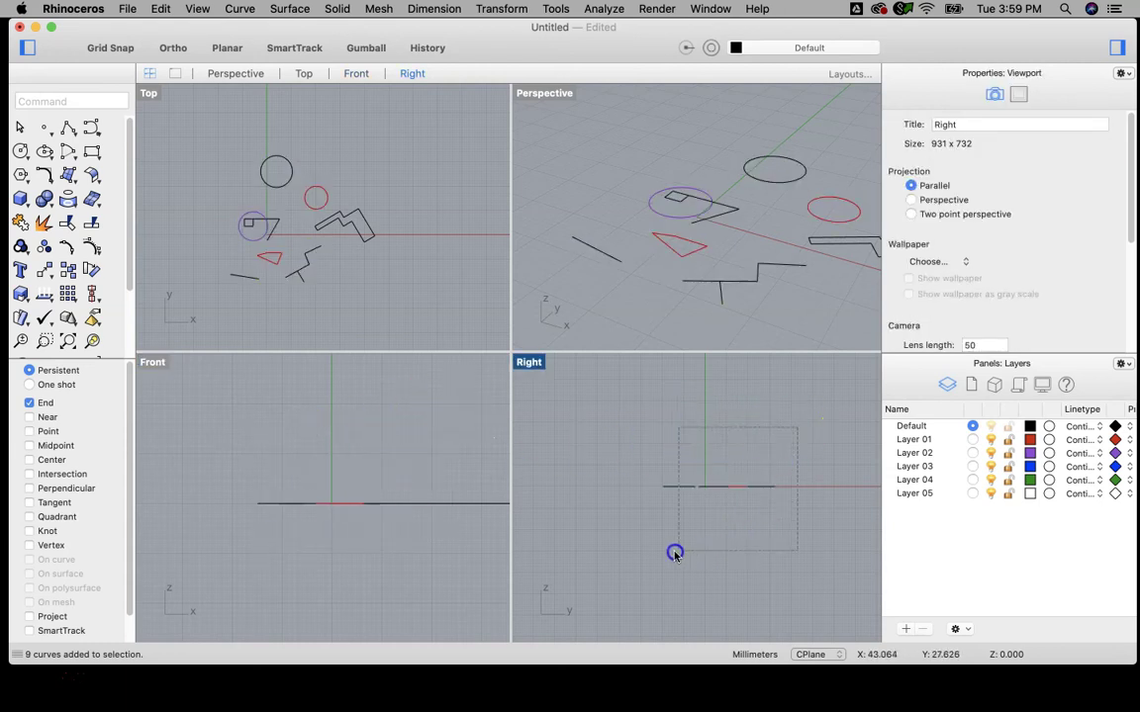
pyautogui.moveTo(674, 554); pyautogui.dragTo(664, 557)
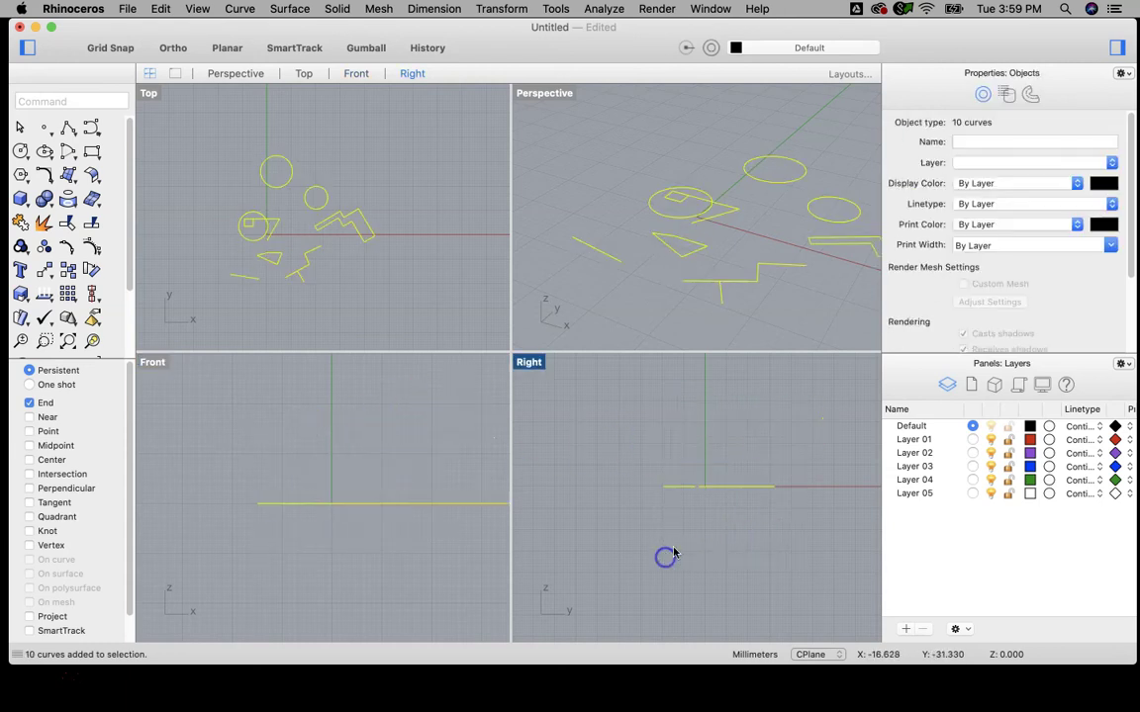
pyautogui.click(575, 165)
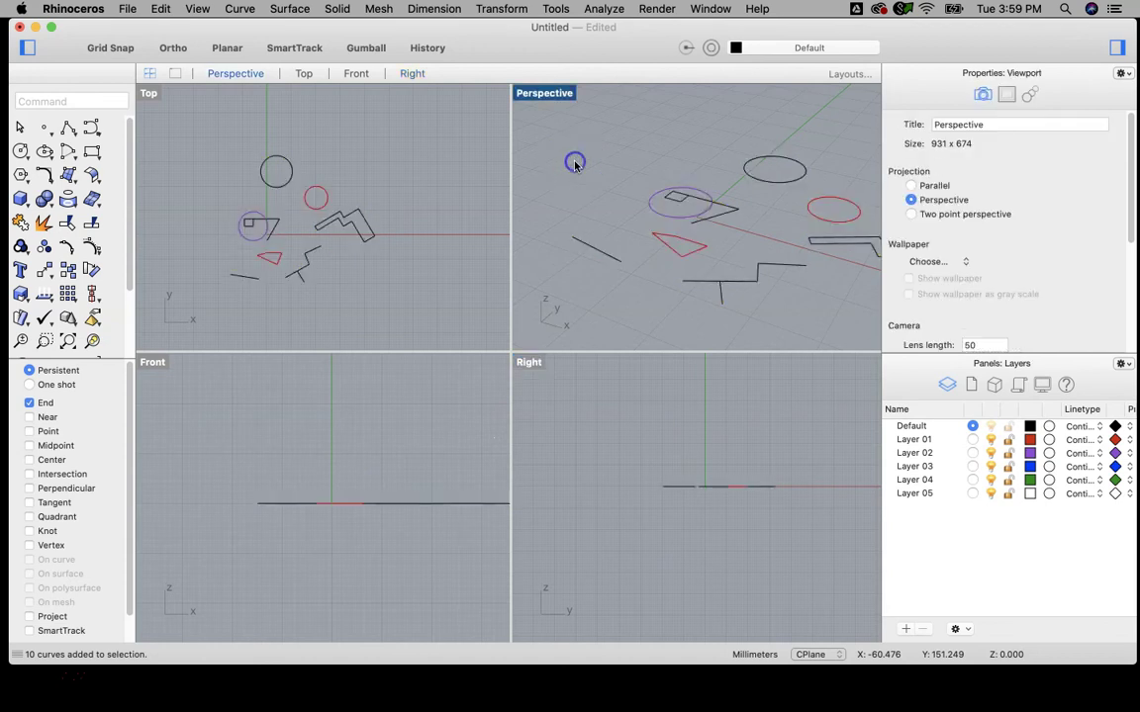
# Step: Maximize the Perspective view, then orbit, pan and zoom around the curves
pyautogui.doubleClick(542, 94)
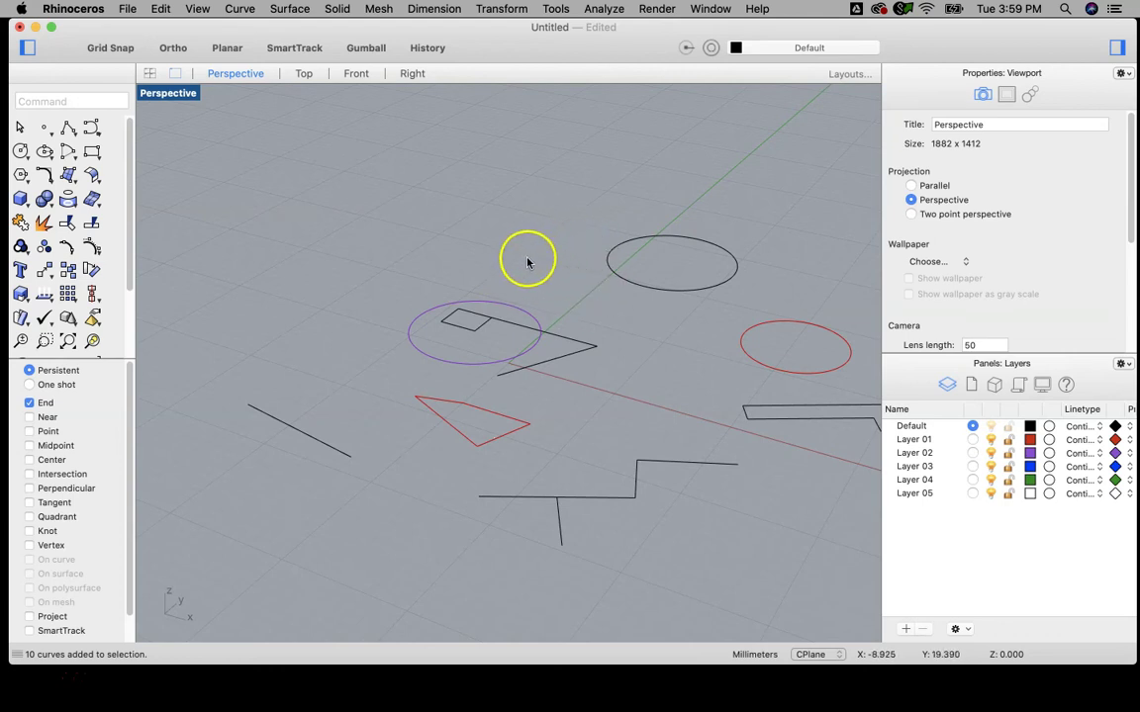
pyautogui.moveTo(490, 270); pyautogui.dragTo(527, 287, button='right')
pyautogui.moveTo(667, 361); pyautogui.dragTo(641, 328, button='right')
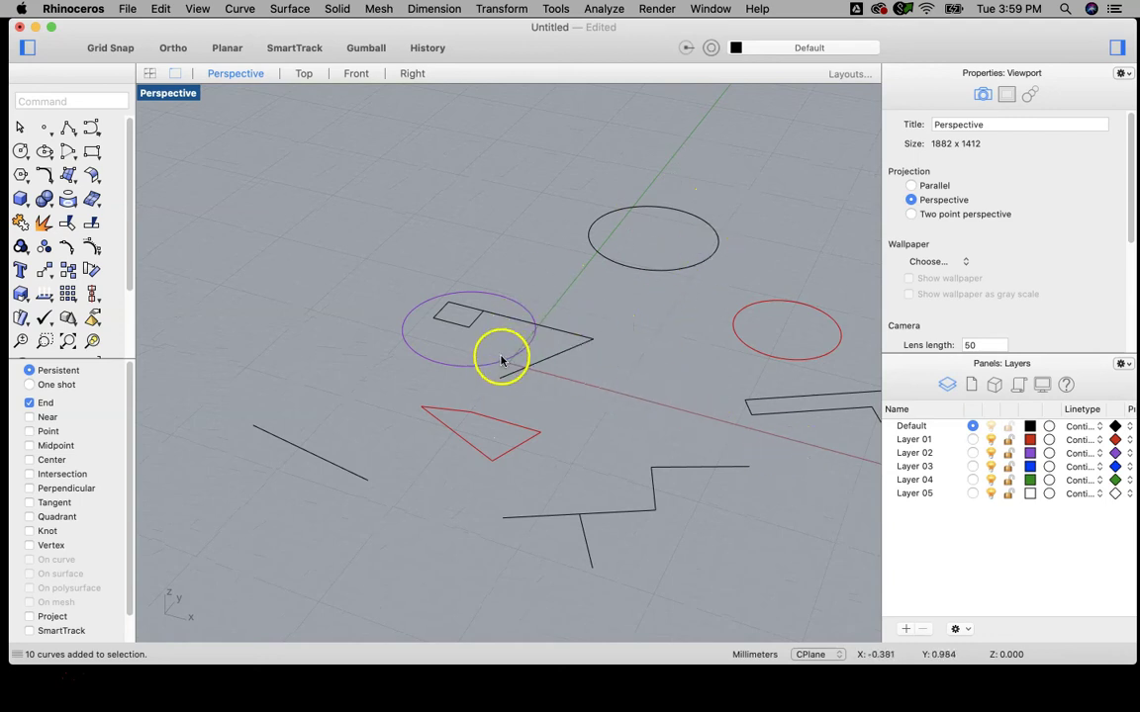
pyautogui.moveTo(619, 267)
pyautogui.mouseDown(button='right')
pyautogui.moveTo(625, 320)
pyautogui.moveTo(651, 280)
pyautogui.moveTo(670, 328)
pyautogui.moveTo(631, 348)
pyautogui.moveTo(631, 300)
pyautogui.moveTo(620, 333)
pyautogui.moveTo(643, 342)
pyautogui.mouseUp(button='right')
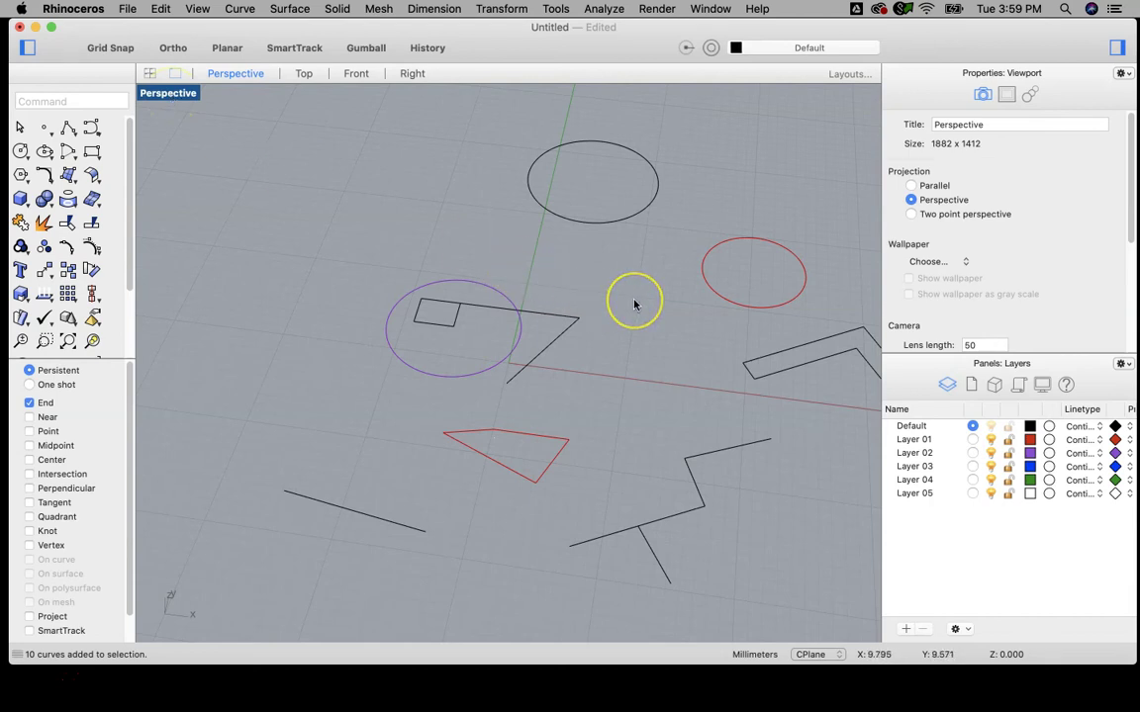
pyautogui.moveTo(667, 308)
pyautogui.keyDown('shift'); pyautogui.mouseDown(button='right')
pyautogui.moveTo(458, 299)
pyautogui.moveTo(722, 307)
pyautogui.moveTo(346, 311)
pyautogui.moveTo(662, 320)
pyautogui.moveTo(618, 320)
pyautogui.mouseUp(button='right'); pyautogui.keyUp('shift')
pyautogui.scroll(-5, 616, 324)
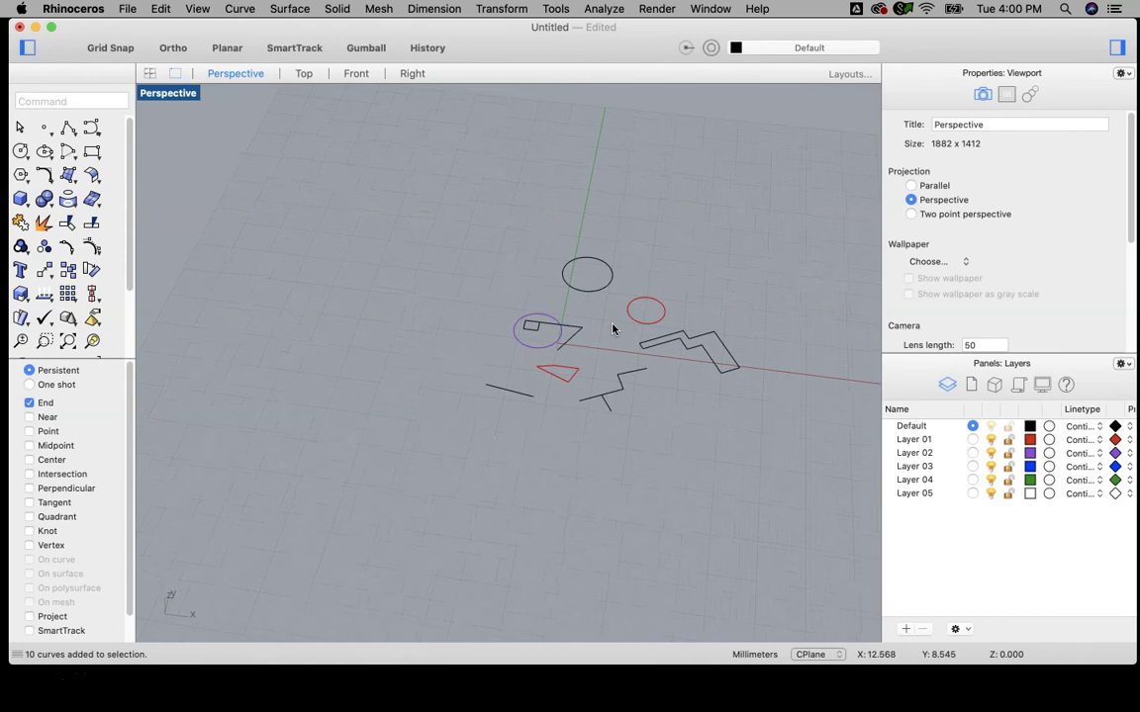
# Step: Window-select curves in the maximized Perspective view, testing single and group selections
pyautogui.click(597, 328)
pyautogui.moveTo(566, 374); pyautogui.dragTo(569, 372)
pyautogui.click(607, 320)
pyautogui.moveTo(780, 269); pyautogui.dragTo(647, 479)
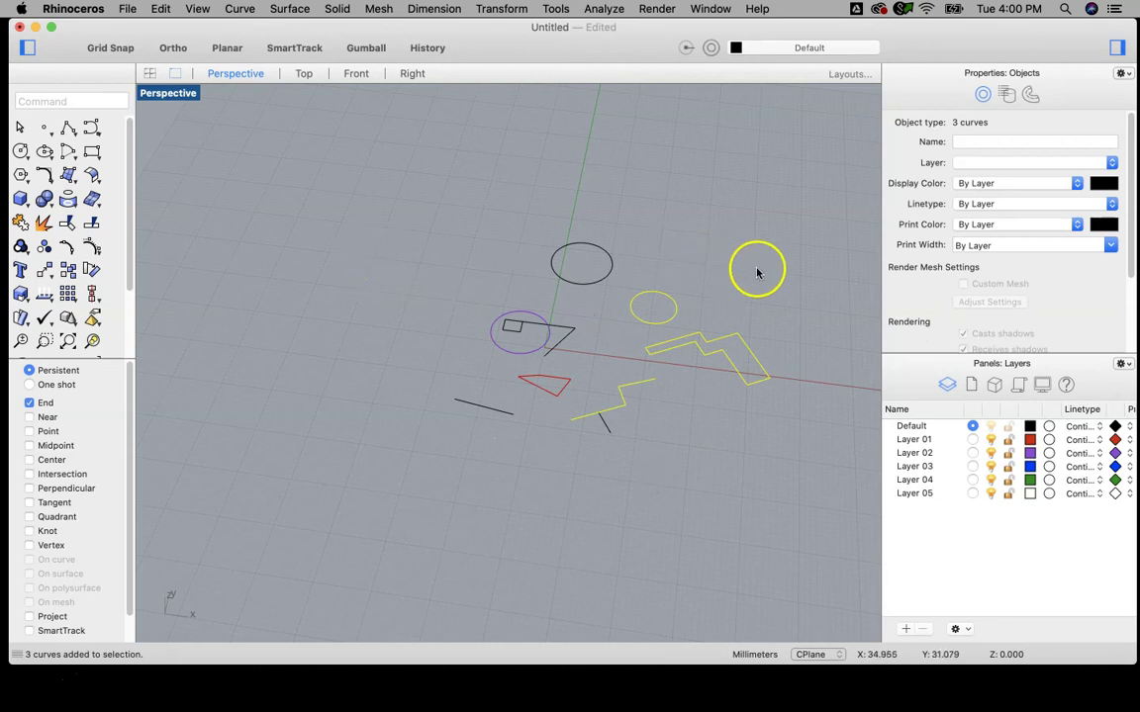
pyautogui.moveTo(341, 210); pyautogui.dragTo(563, 526)
# Step: Try selecting the purple, black and red circles, then clear the selection
pyautogui.click(535, 262)
pyautogui.click(536, 311)
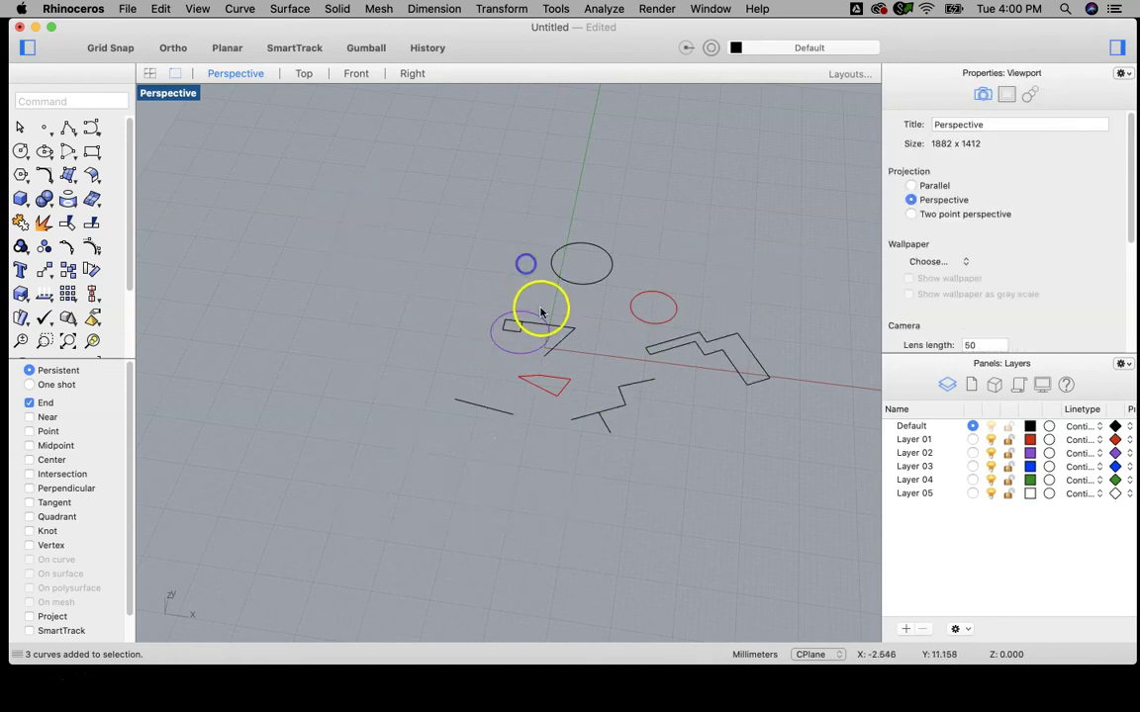
pyautogui.click(572, 287)
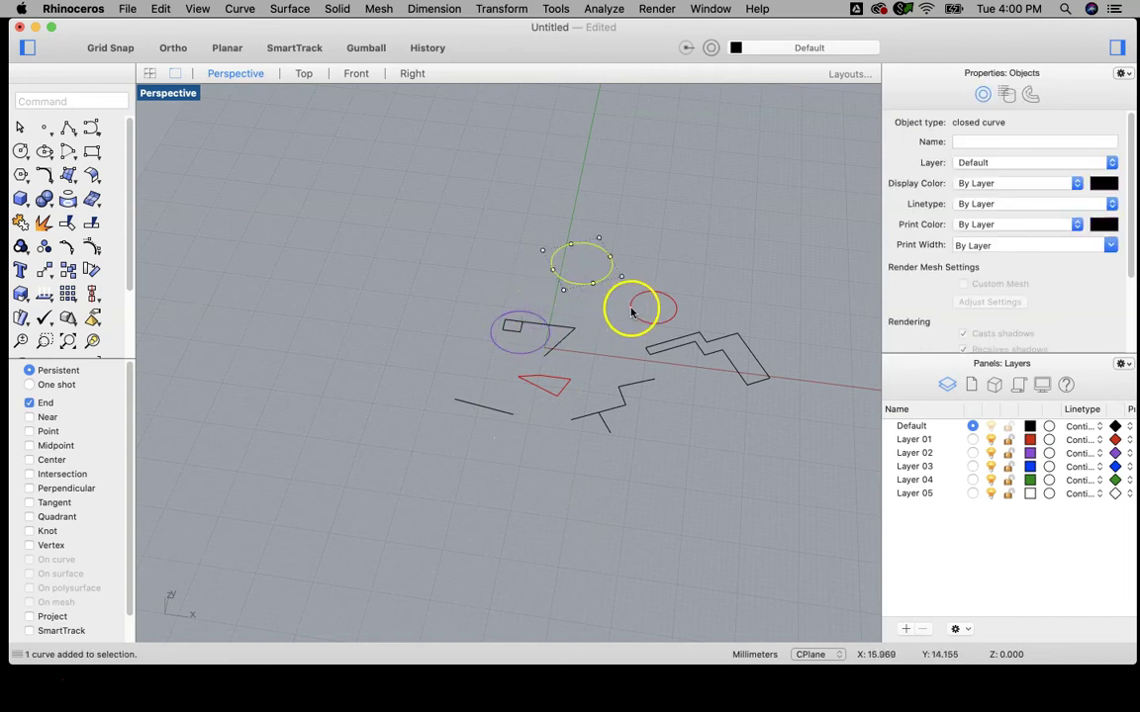
pyautogui.click(631, 311)
pyautogui.click(662, 234)
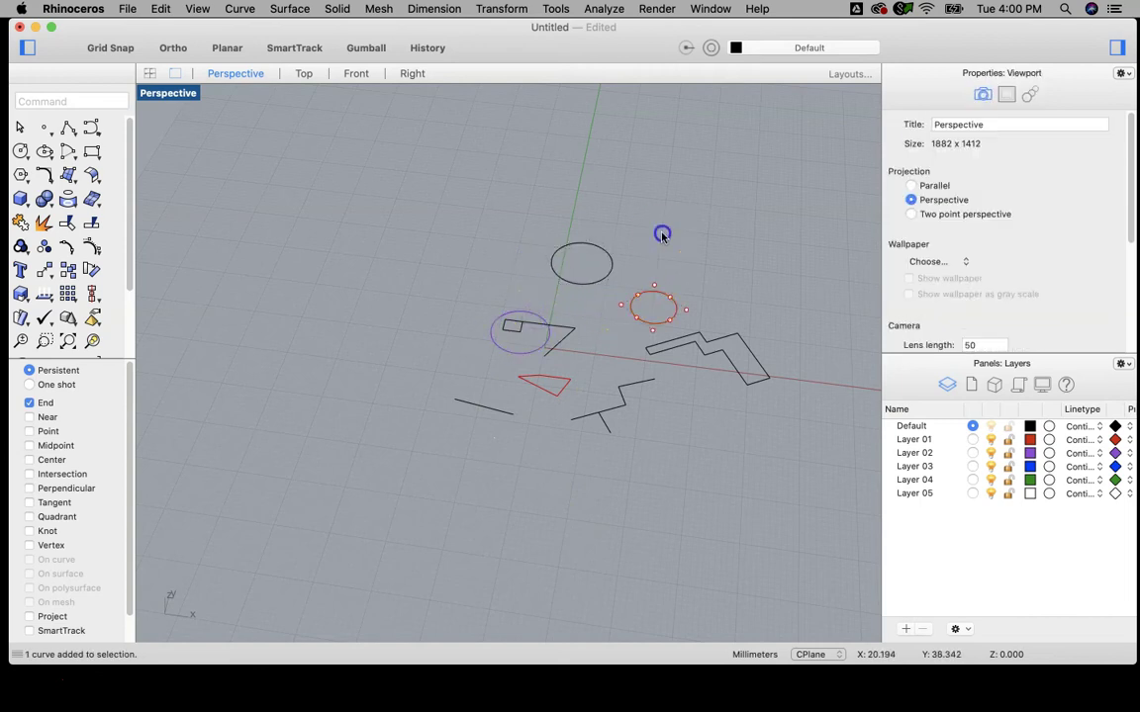
# Step: Select the black circle, red circle and closed zigzag, removing the open zigzag line
pyautogui.click(559, 275)
pyautogui.keyDown('shift'); pyautogui.click(654, 307); pyautogui.keyUp('shift')
pyautogui.keyDown('shift'); pyautogui.click(720, 334); pyautogui.keyUp('shift')
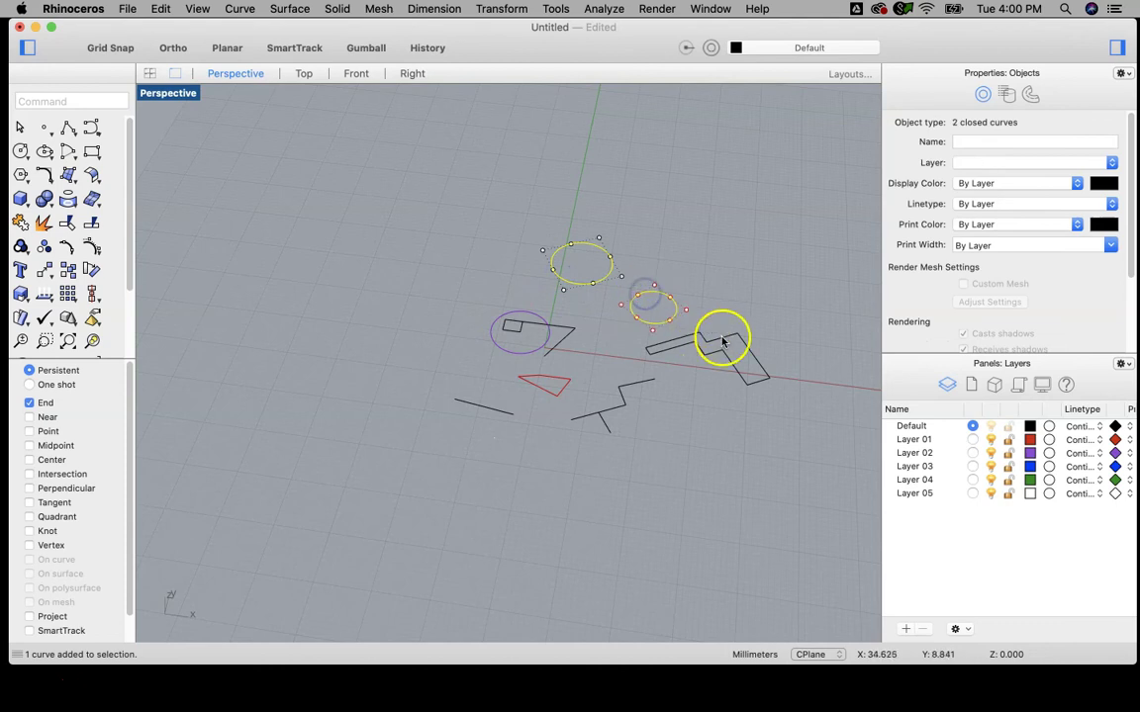
pyautogui.keyDown('shift'); pyautogui.click(643, 388); pyautogui.keyUp('shift')
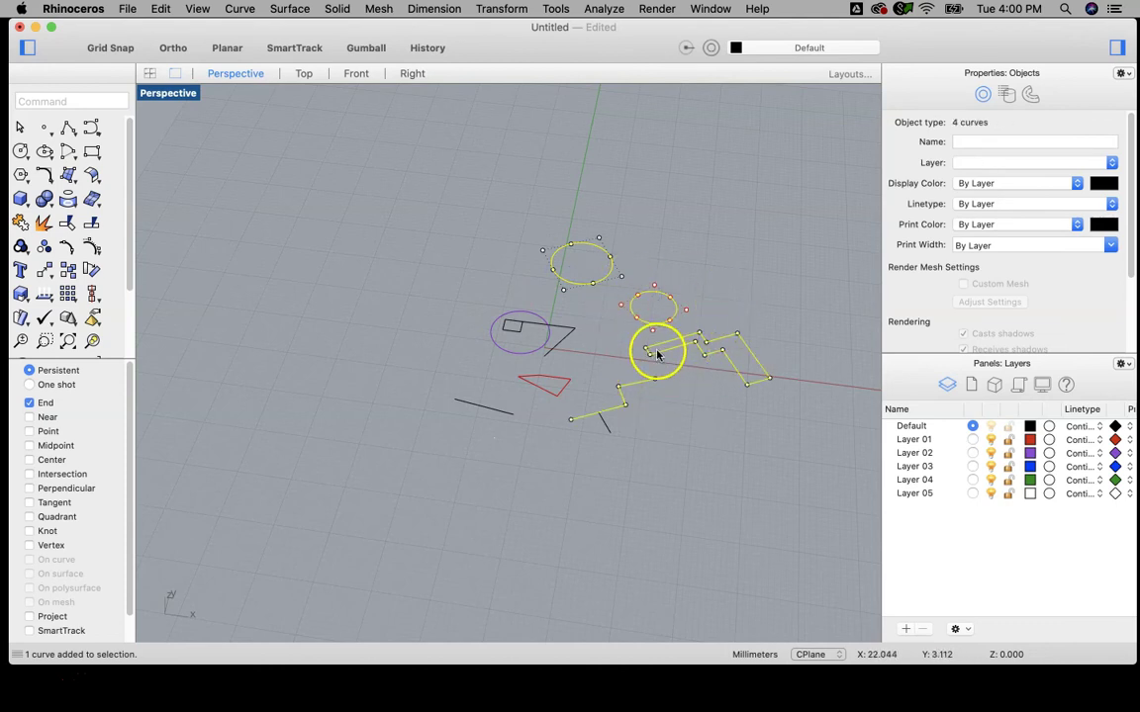
pyautogui.moveTo(657, 354); pyautogui.dragTo(636, 382)
pyautogui.keyDown('super'); pyautogui.click(636, 382); pyautogui.keyUp('super')
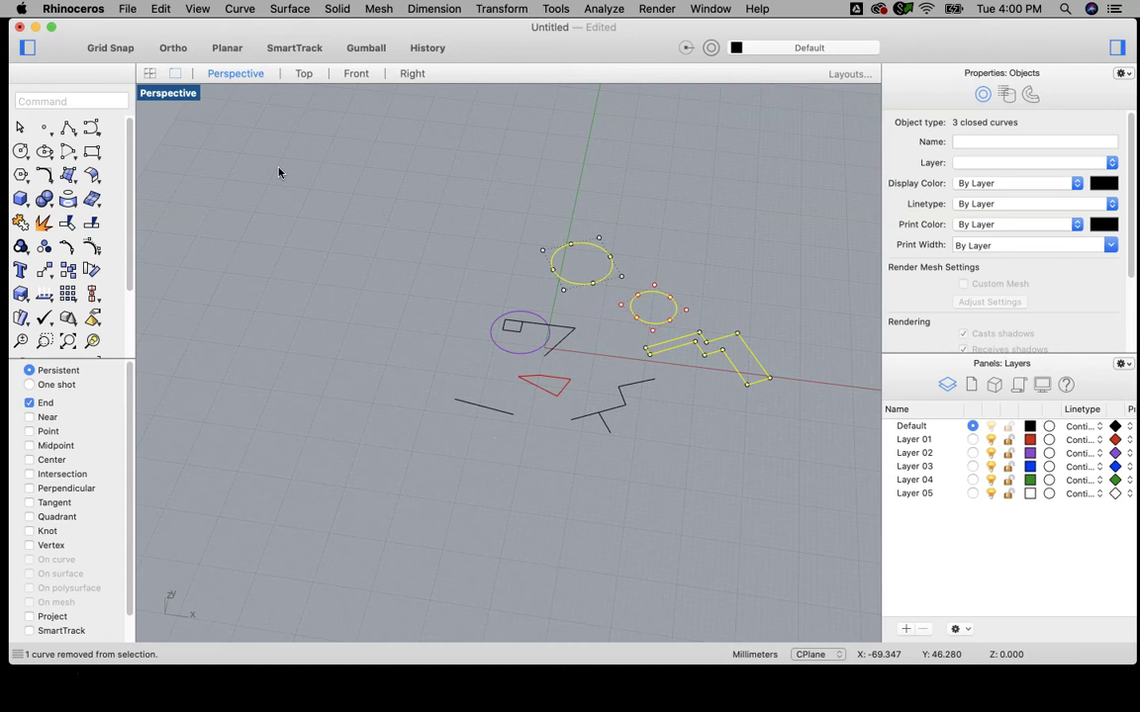
# Step: Restore the four-viewport layout from Perspective and zoom out the Top view
pyautogui.doubleClick(168, 93)
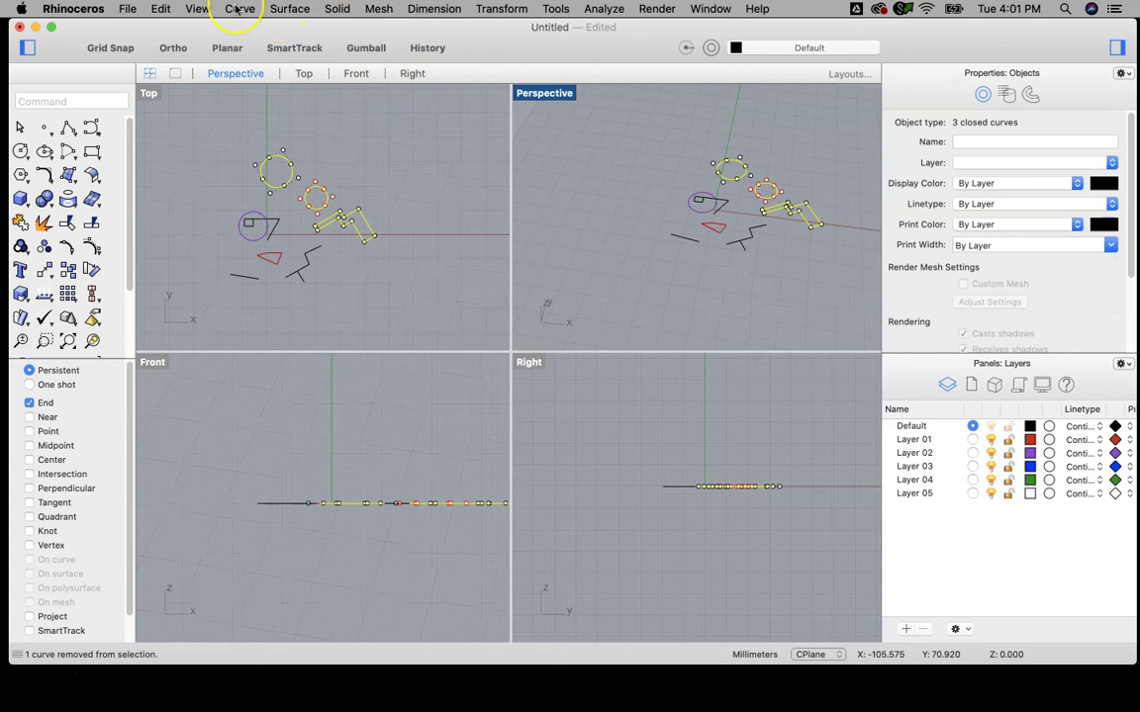
pyautogui.scroll(-5, 371, 188)
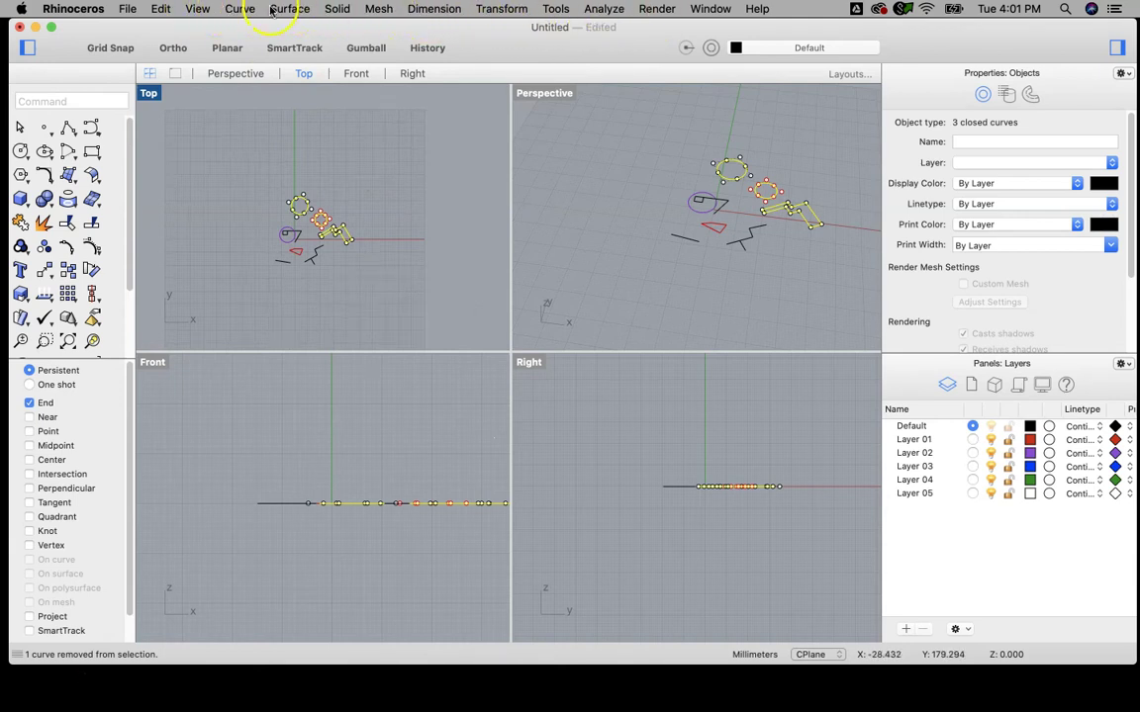
# Step: Look through the Rhinoceros, File, Edit and View menus, then show the Perspective viewport's display-mode list
pyautogui.click(74, 10)
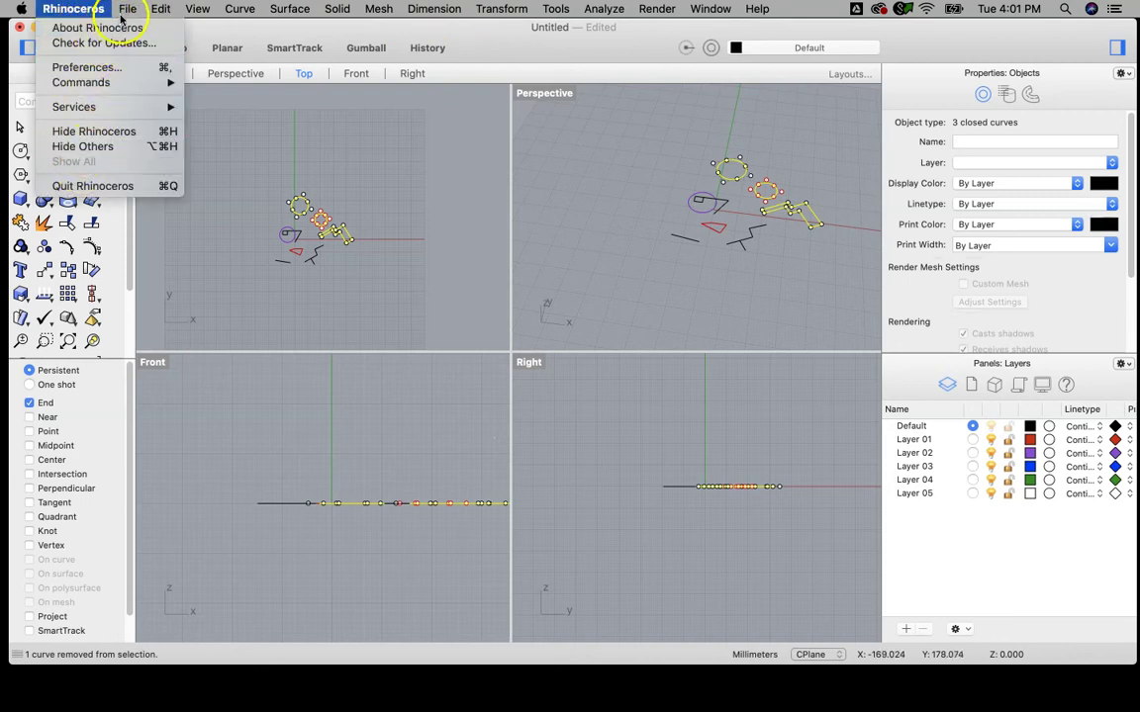
pyautogui.moveTo(125, 10)
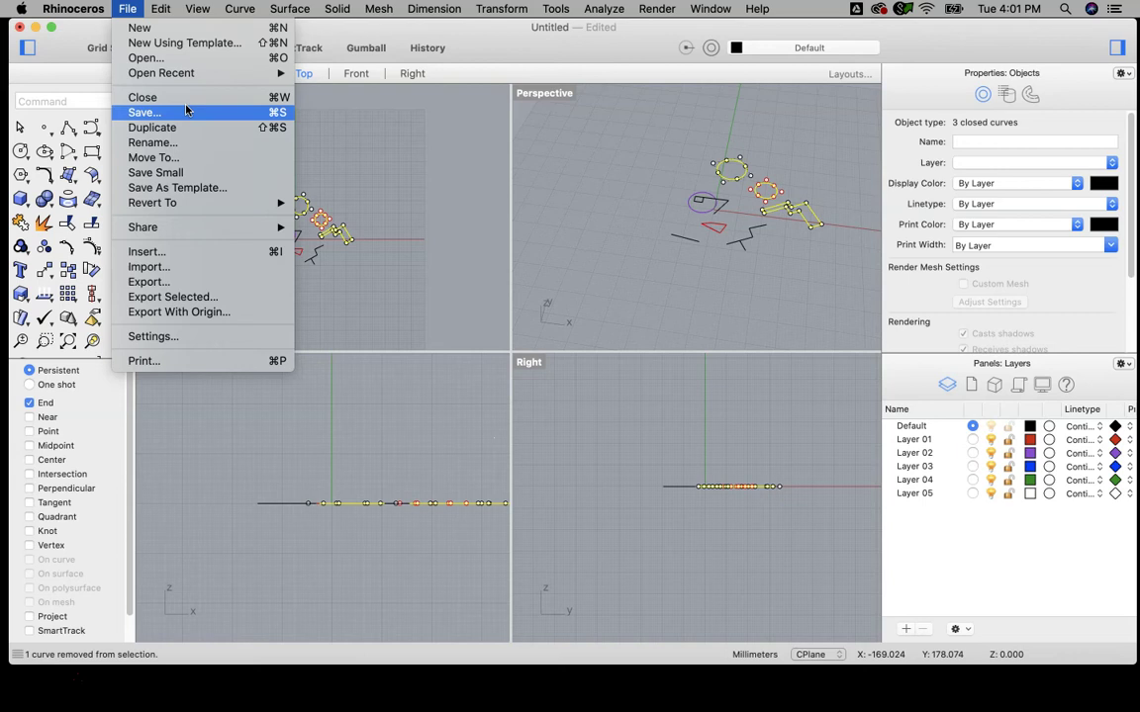
pyautogui.moveTo(160, 8)
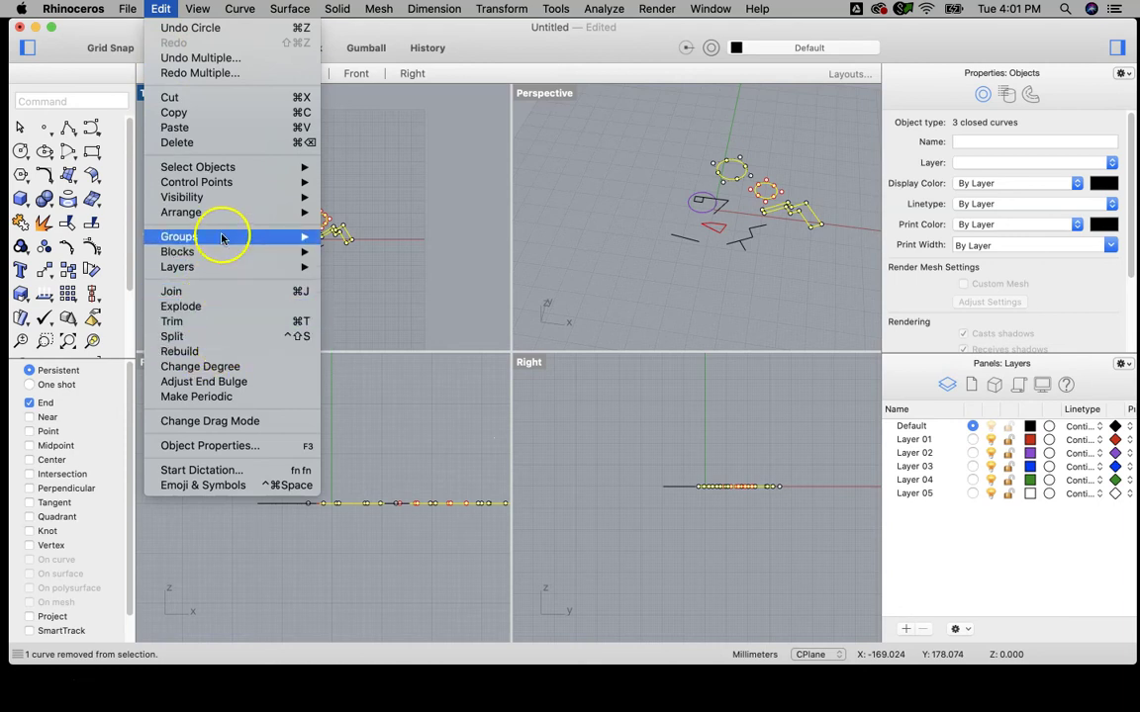
pyautogui.moveTo(198, 8)
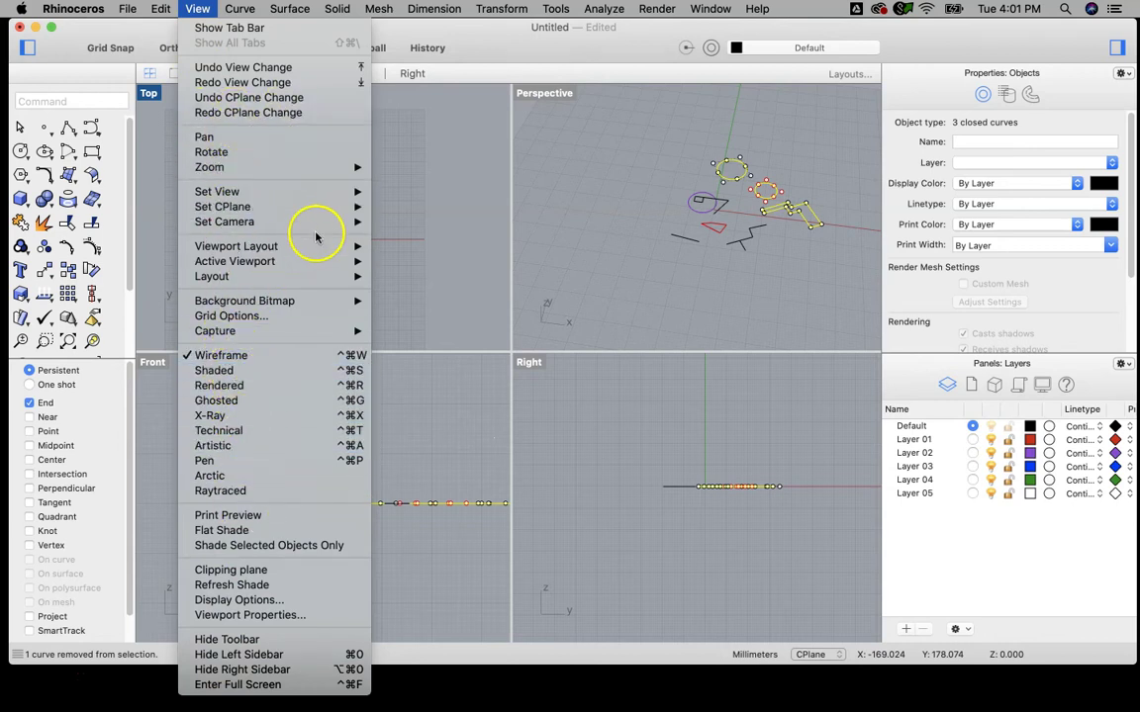
pyautogui.click(485, 59)
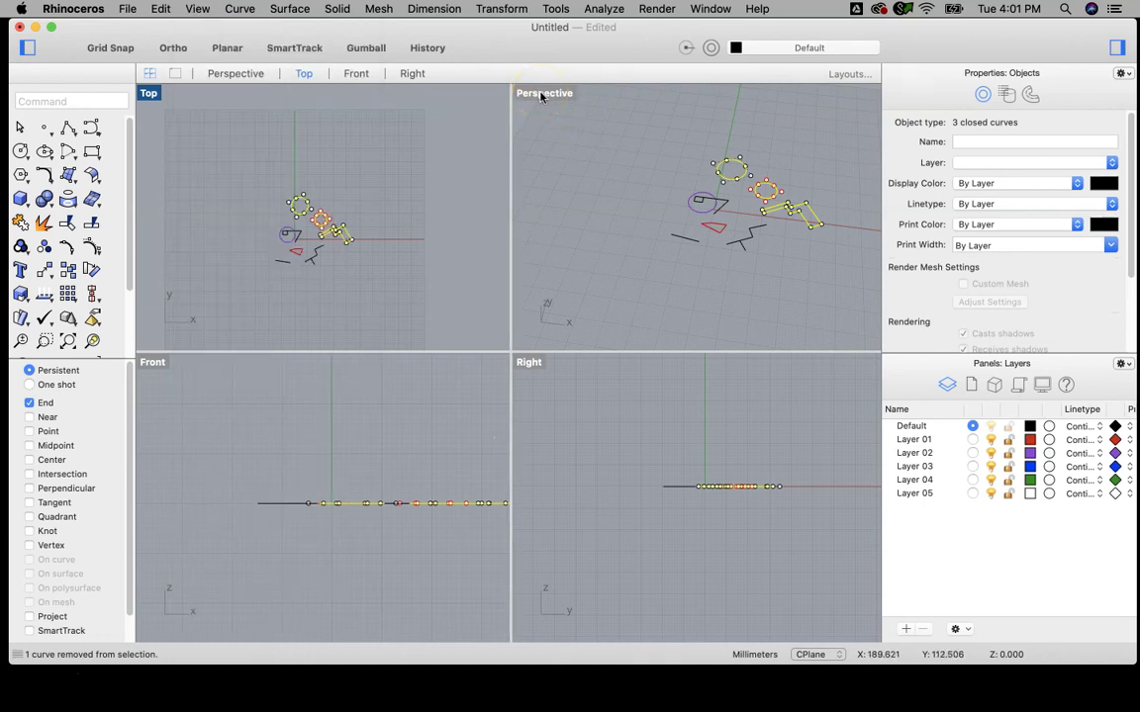
pyautogui.click(541, 95)
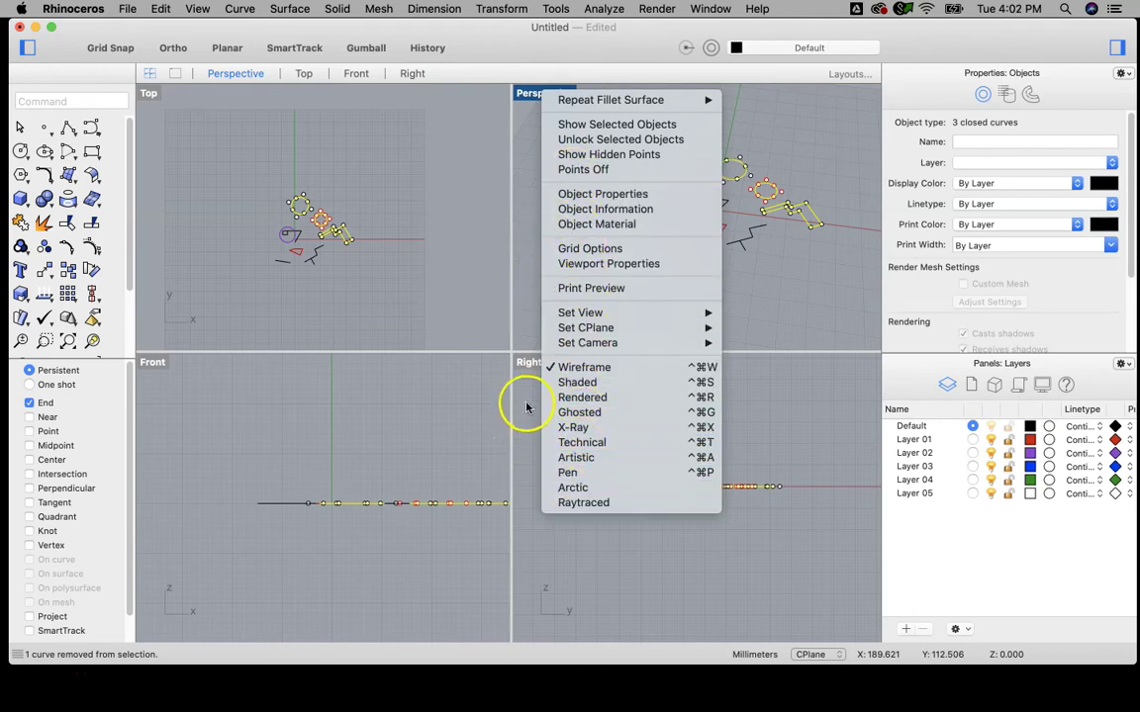
# Step: Check the Right viewport and View menus, then deselect the three curves in the Top view
pyautogui.click(528, 368)
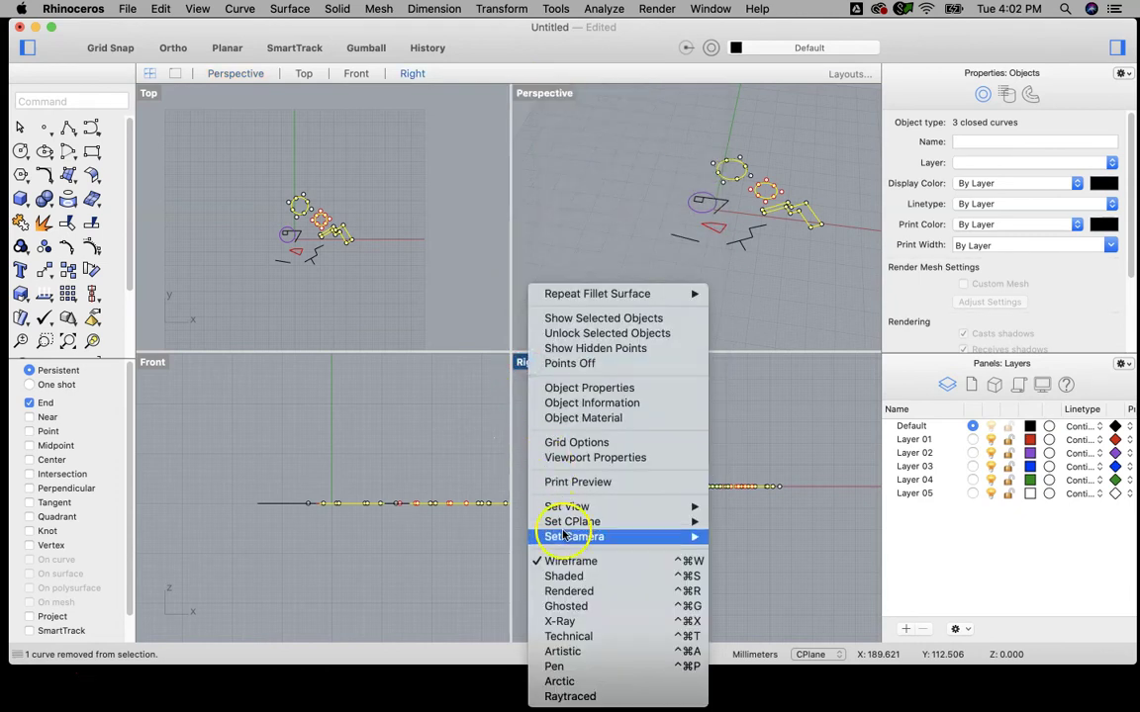
pyautogui.click(197, 10)
pyautogui.click(198, 10)
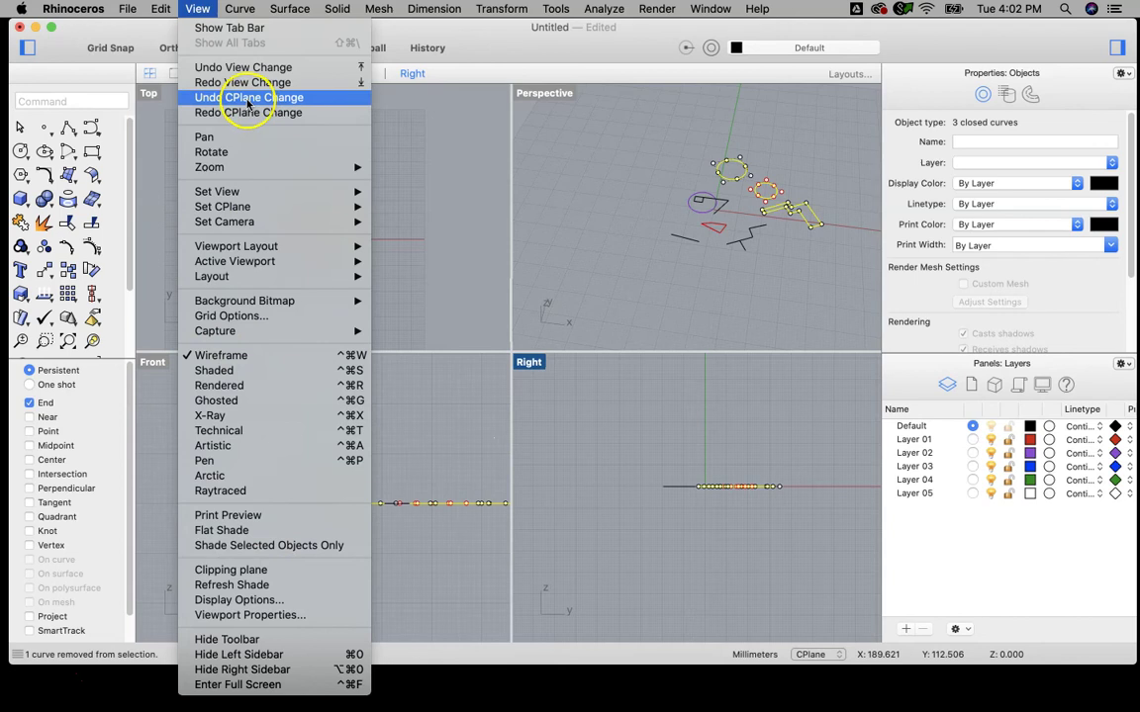
pyautogui.click(450, 173)
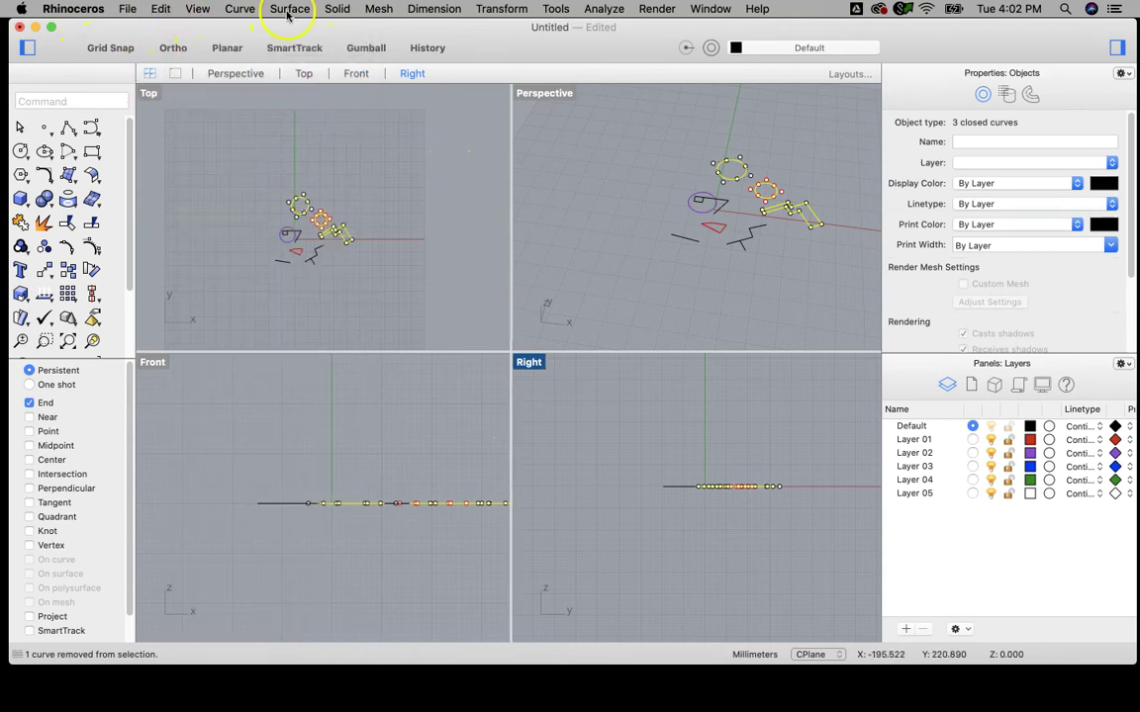
pyautogui.click(366, 179)
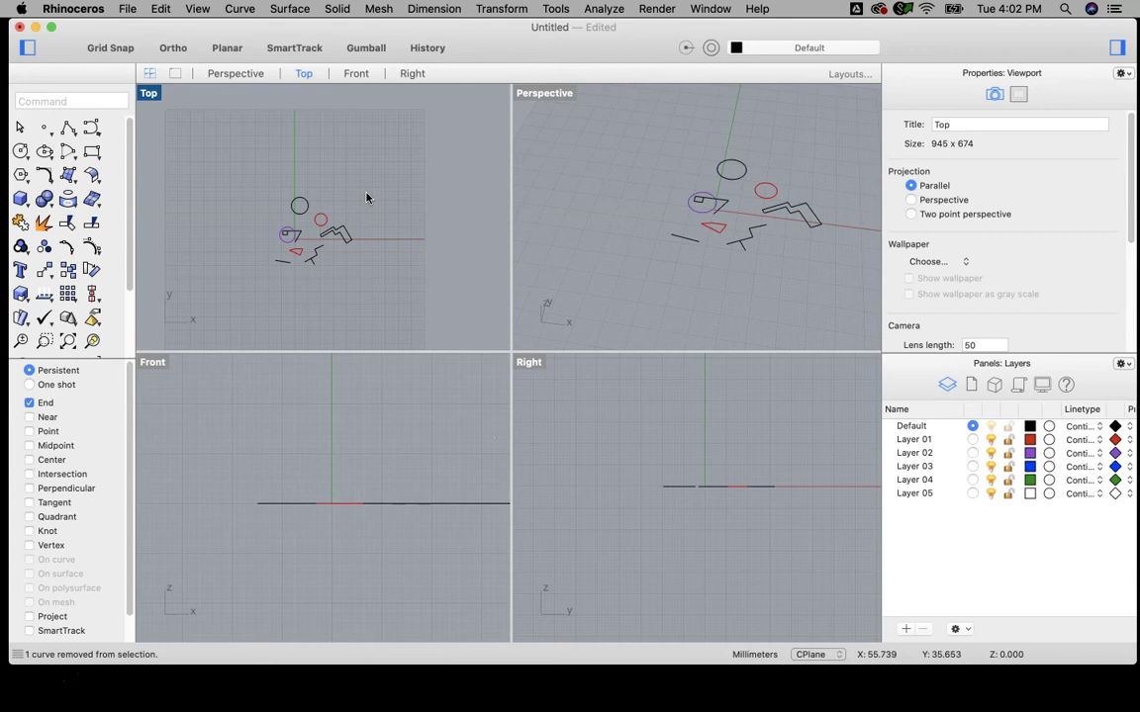
# Step: Click empty space in the Top view and show the Curve menu's drawing commands
pyautogui.click(377, 125)
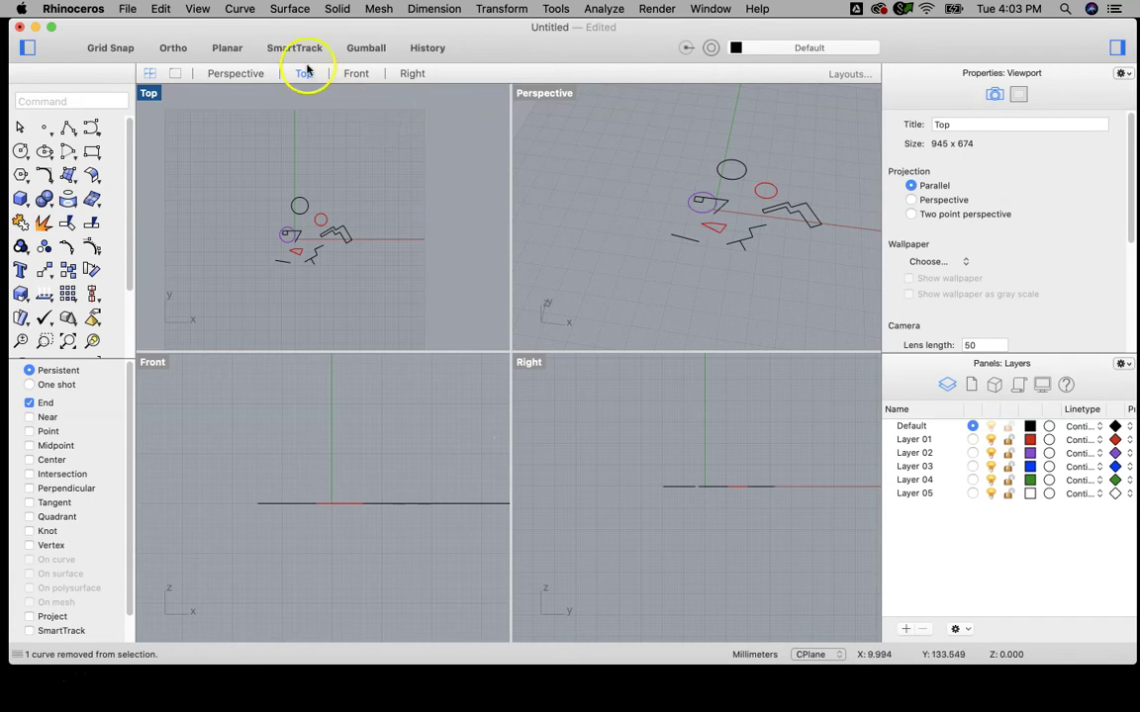
pyautogui.click(240, 9)
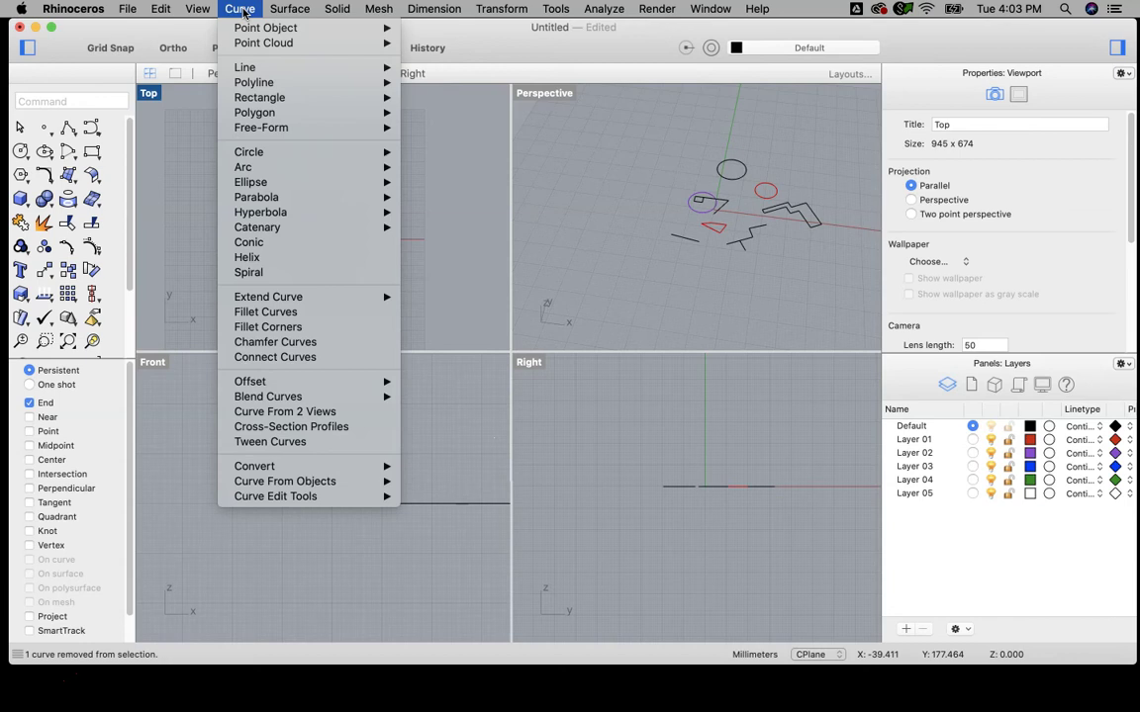
# Step: Draw a single line above the curves in Top view, inspect it in Right view, then deselect
pyautogui.moveTo(256, 73)
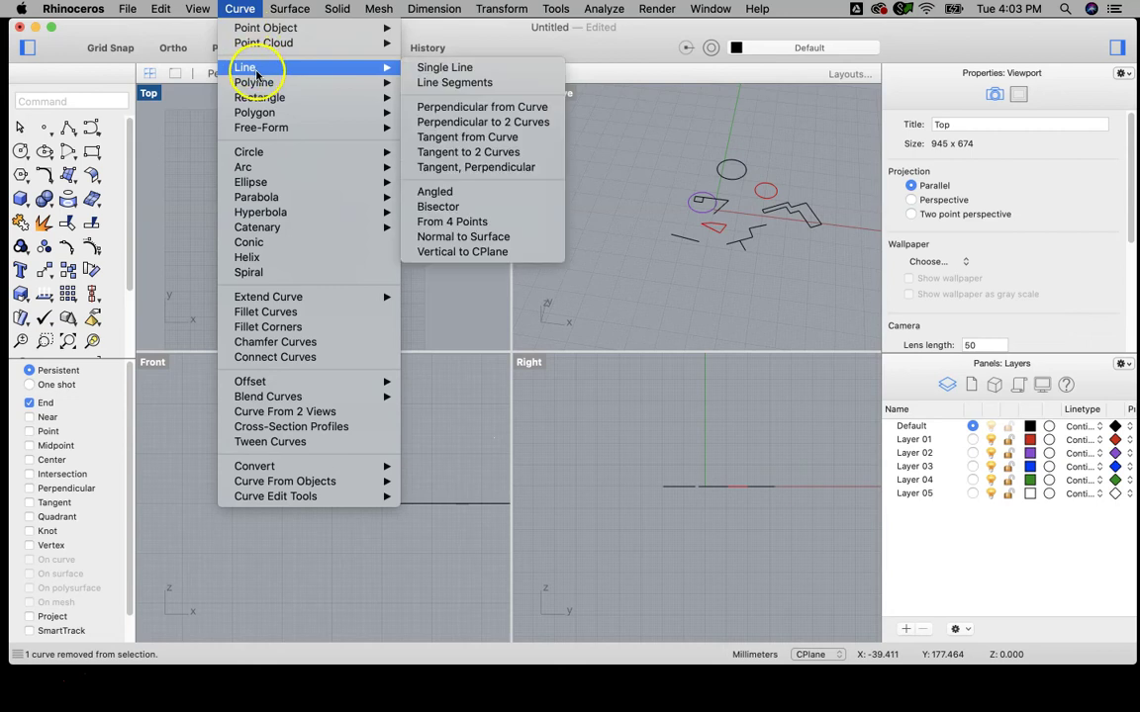
pyautogui.click(420, 68)
pyautogui.click(225, 154)
pyautogui.click(316, 159)
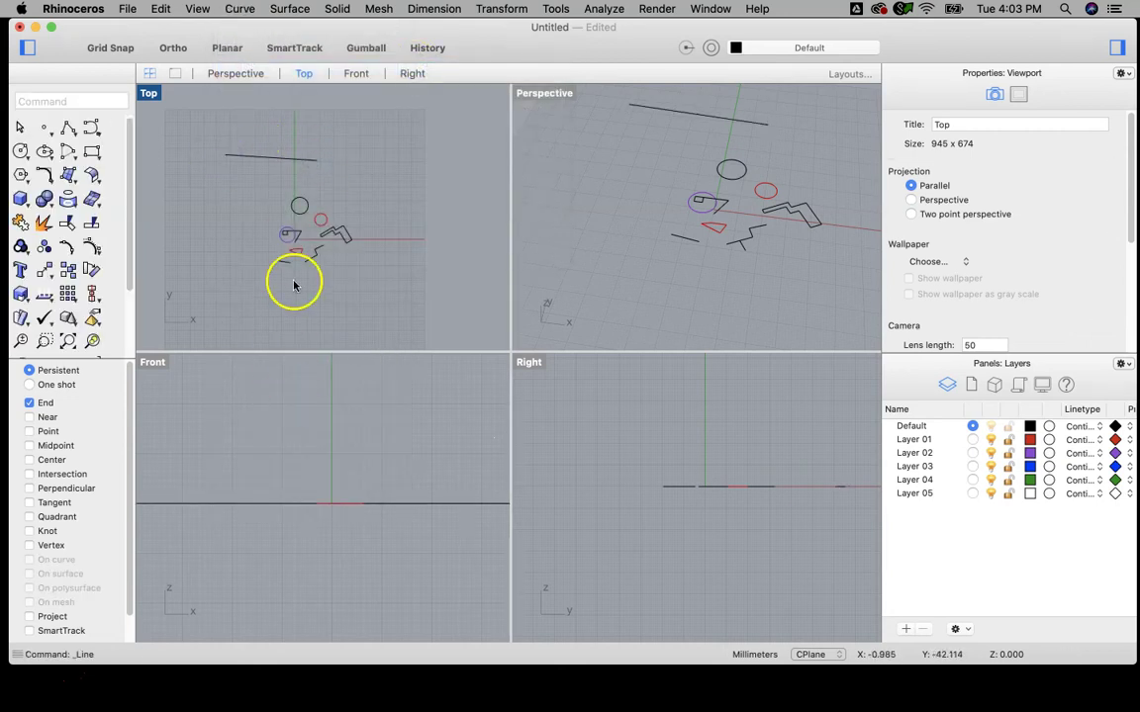
pyautogui.click(266, 156)
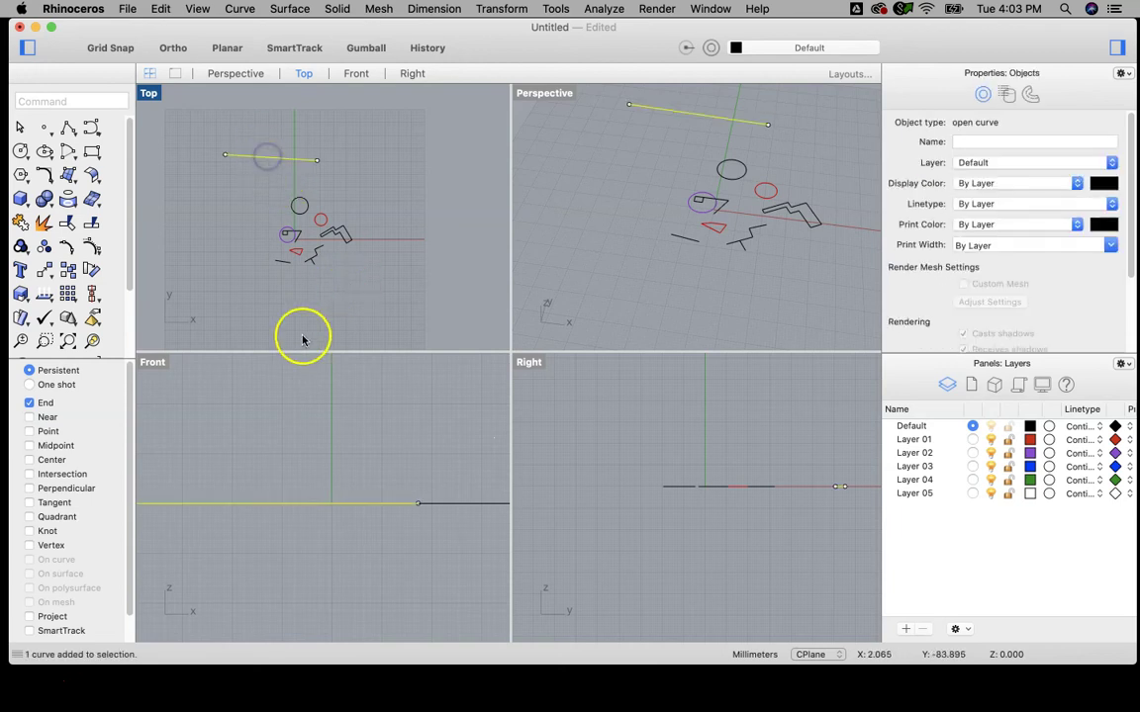
pyautogui.moveTo(860, 495); pyautogui.dragTo(847, 491, button='right')
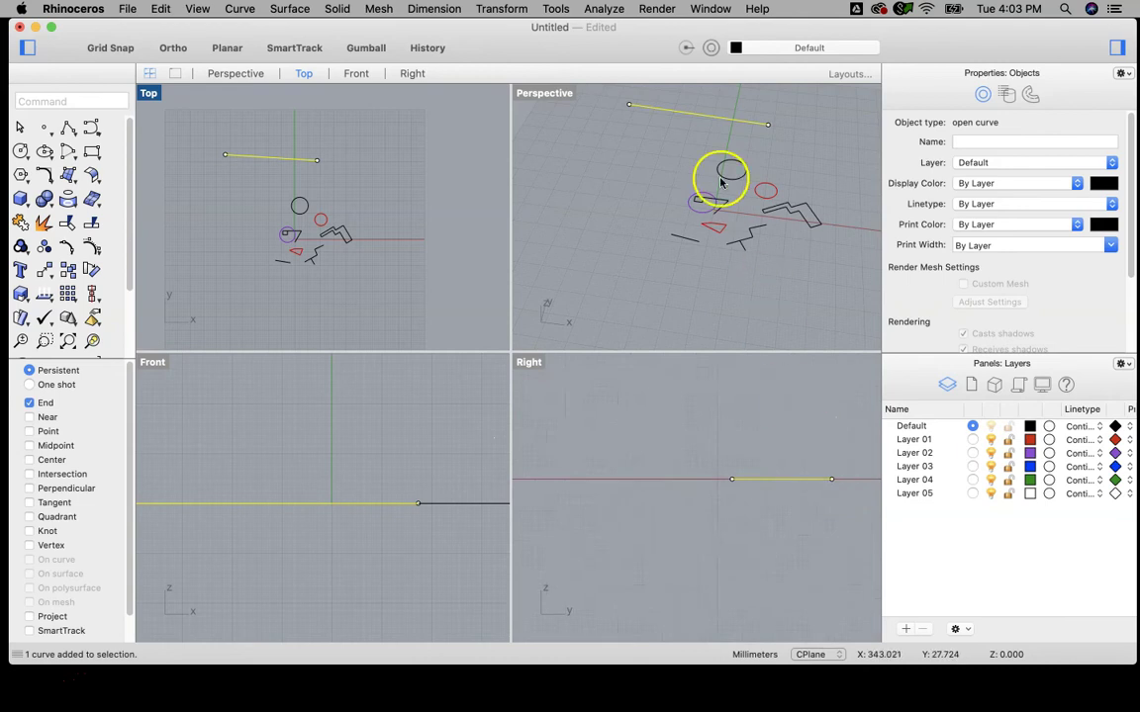
pyautogui.scroll(-5, 387, 463)
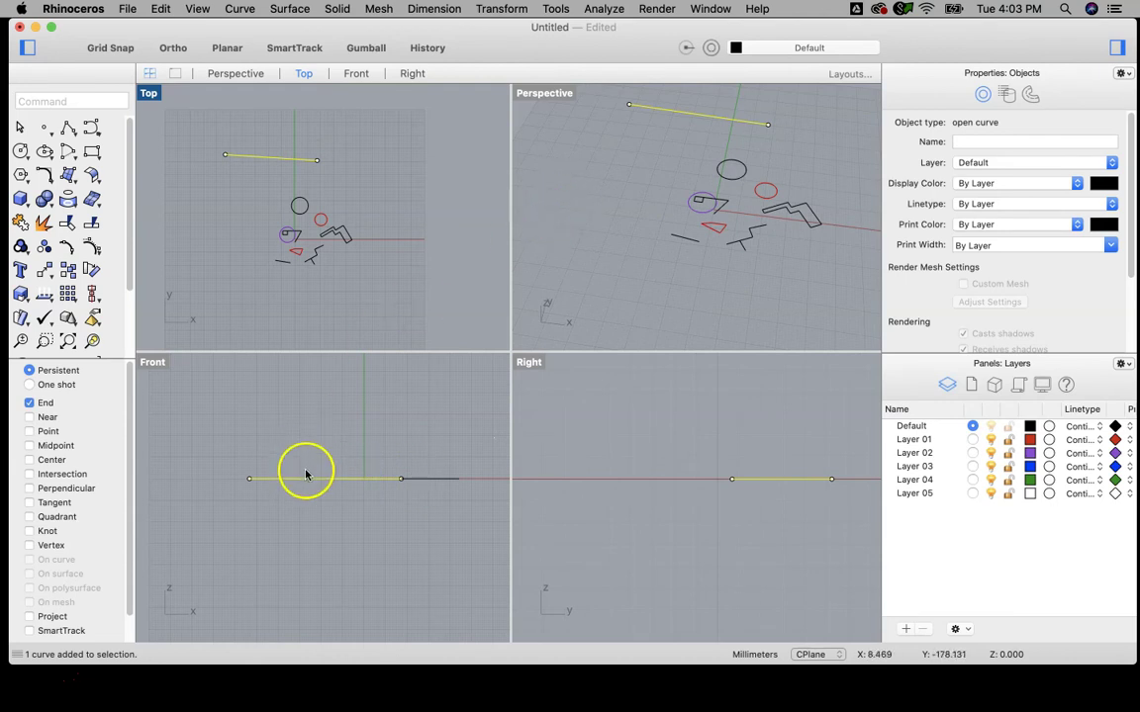
pyautogui.click(601, 176)
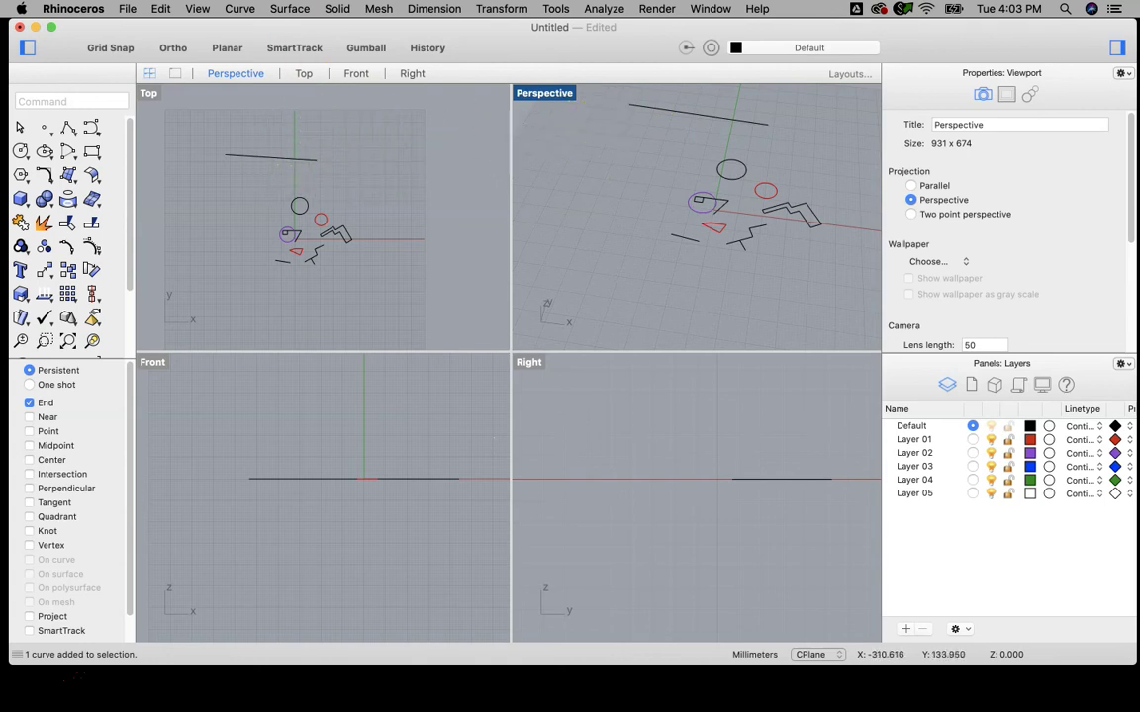
# Step: From the Curve menu, show the Arc submenu's arc-drawing options
pyautogui.click(240, 10)
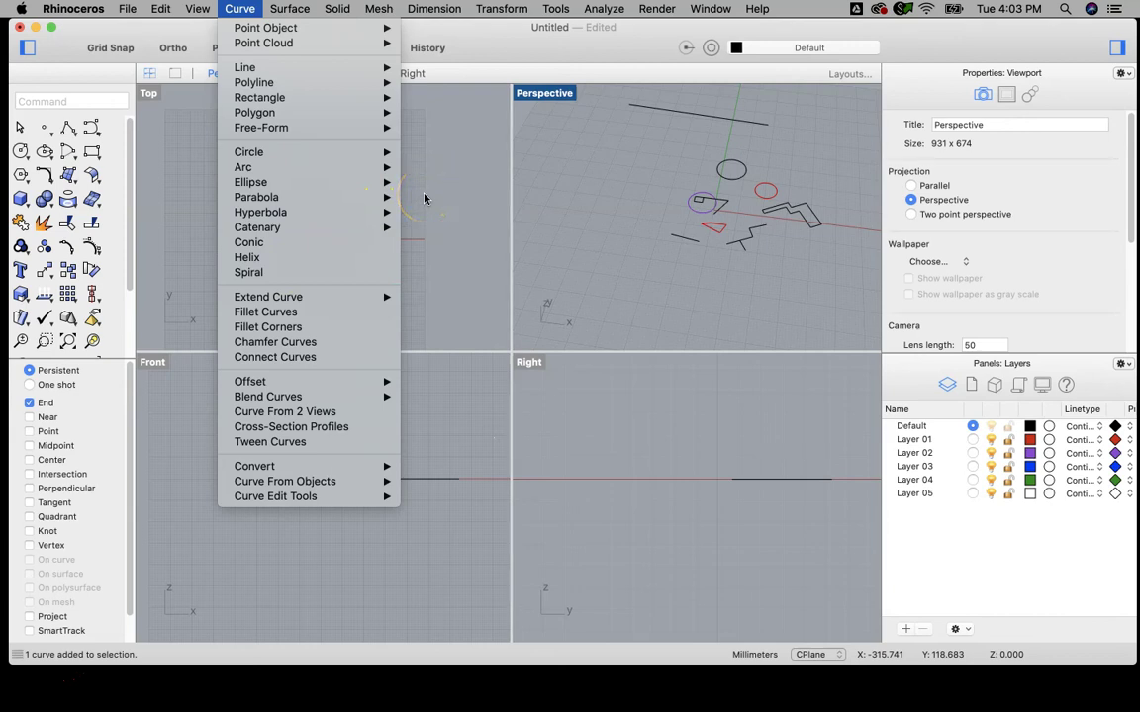
pyautogui.moveTo(319, 68)
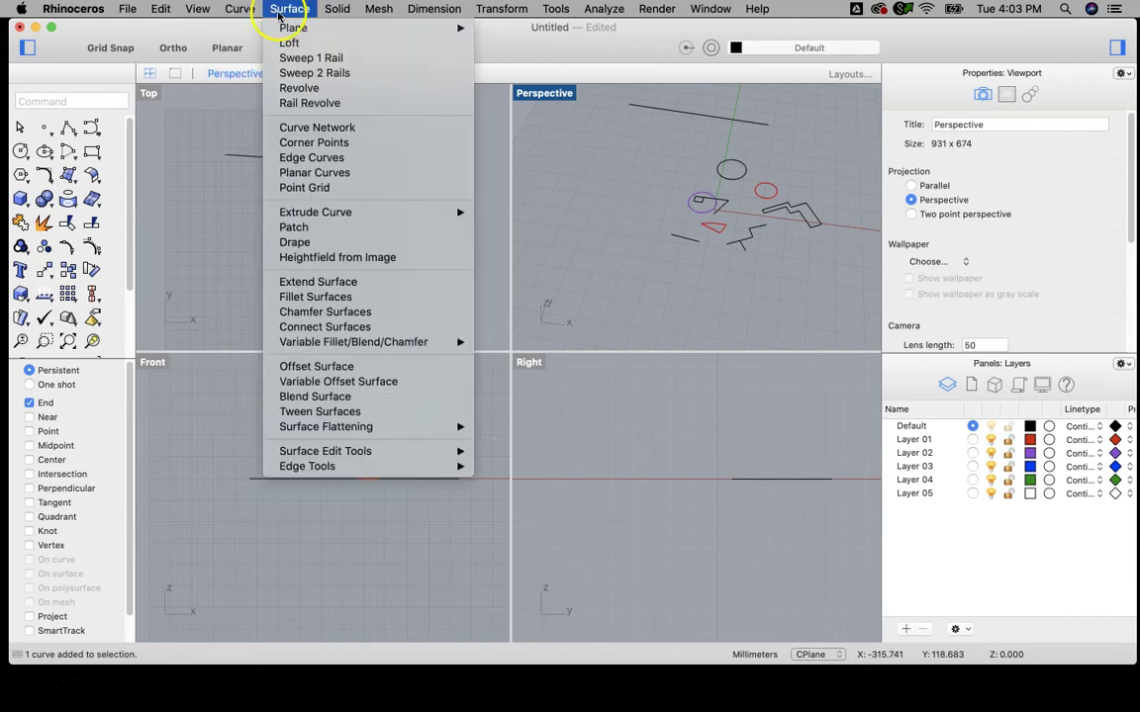
pyautogui.moveTo(237, 167)
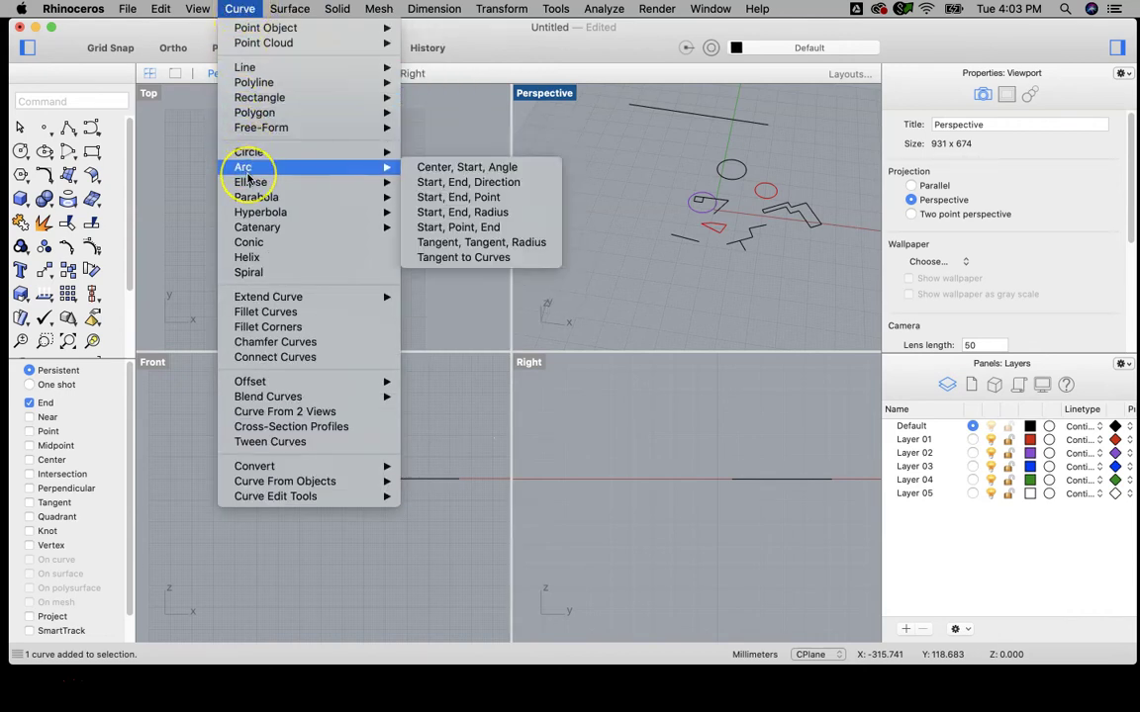
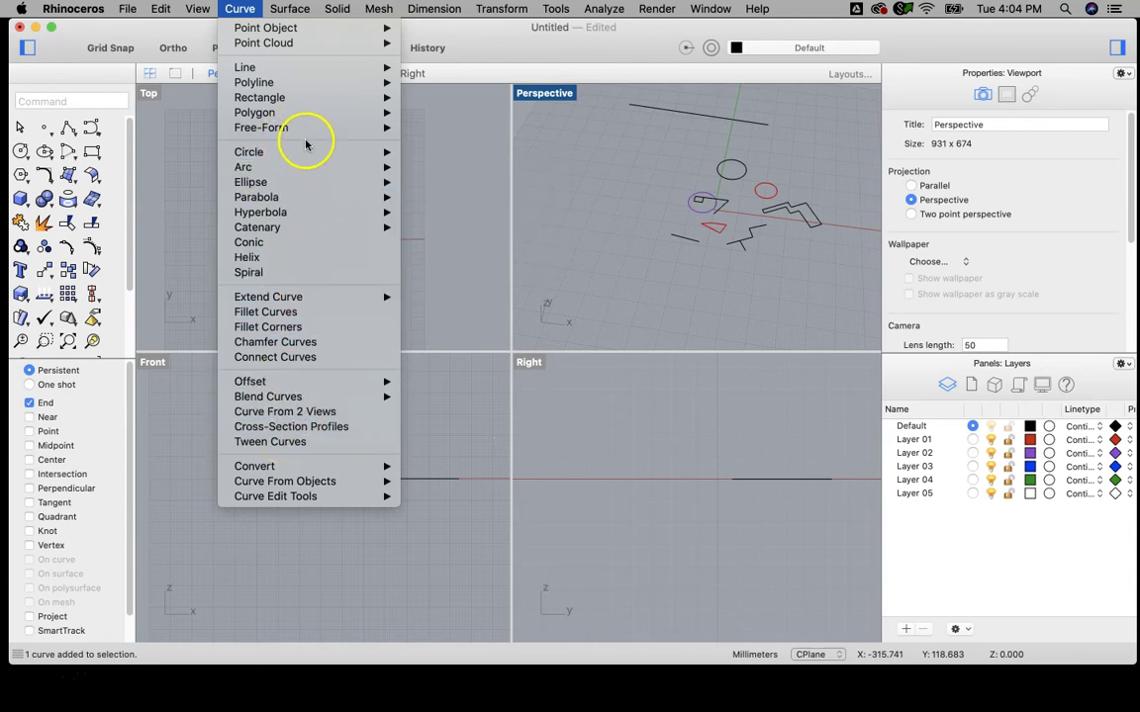
# Step: Draw a corner-to-corner plane surface in the Top view beside the curves, then orbit Perspective
pyautogui.click(478, 175)
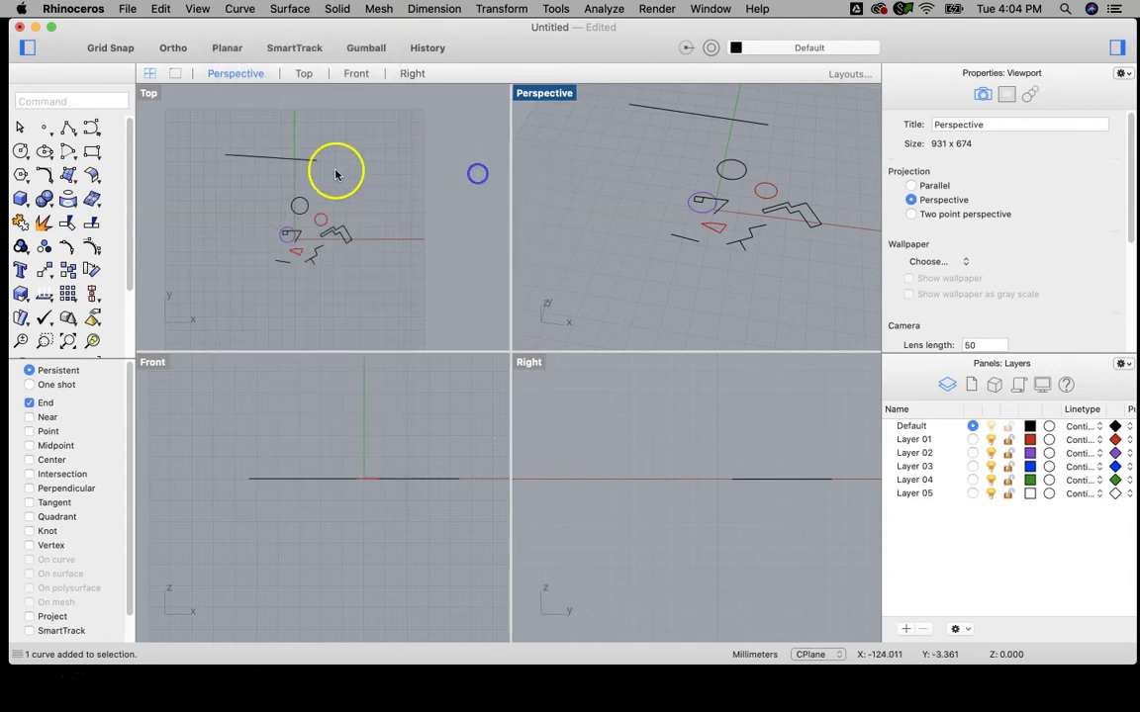
pyautogui.click(289, 10)
pyautogui.moveTo(292, 33)
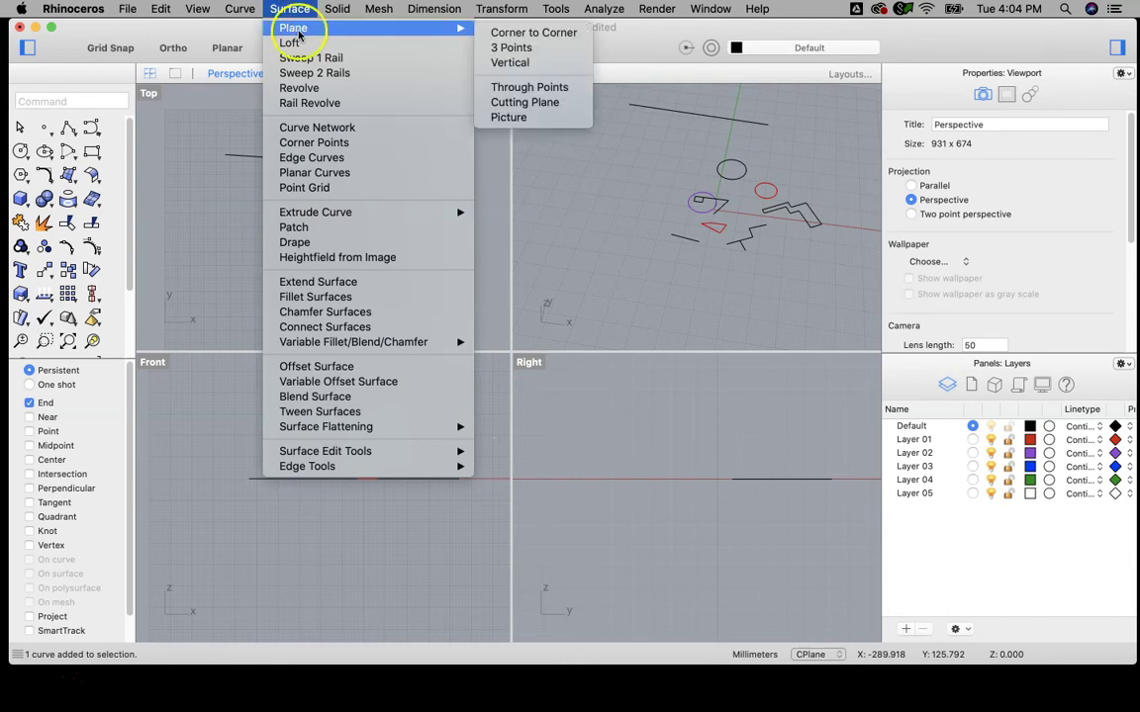
pyautogui.click(476, 33)
pyautogui.click(373, 168)
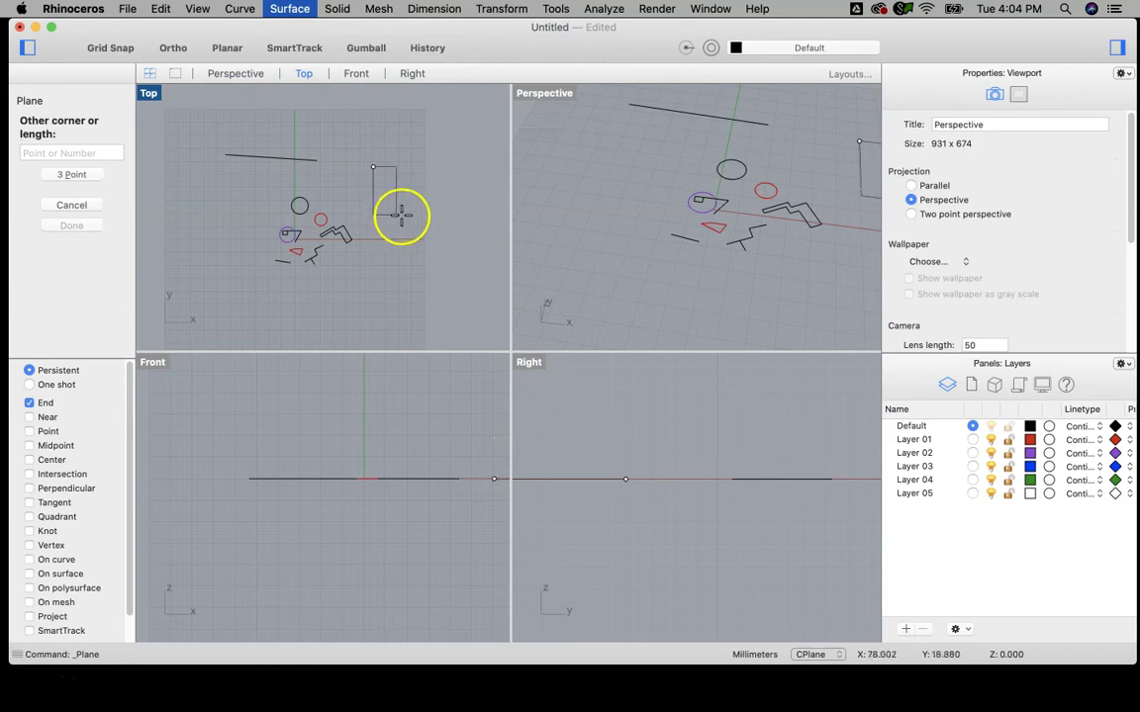
pyautogui.click(432, 225)
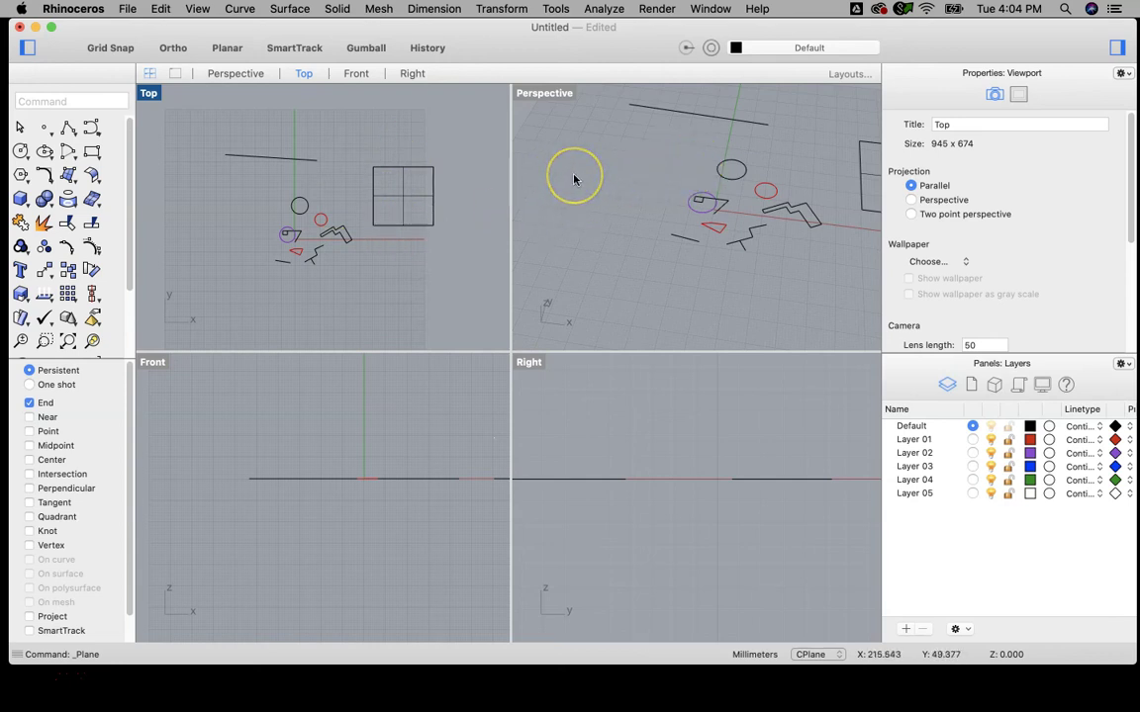
pyautogui.moveTo(646, 208); pyautogui.dragTo(512, 204, button='right')
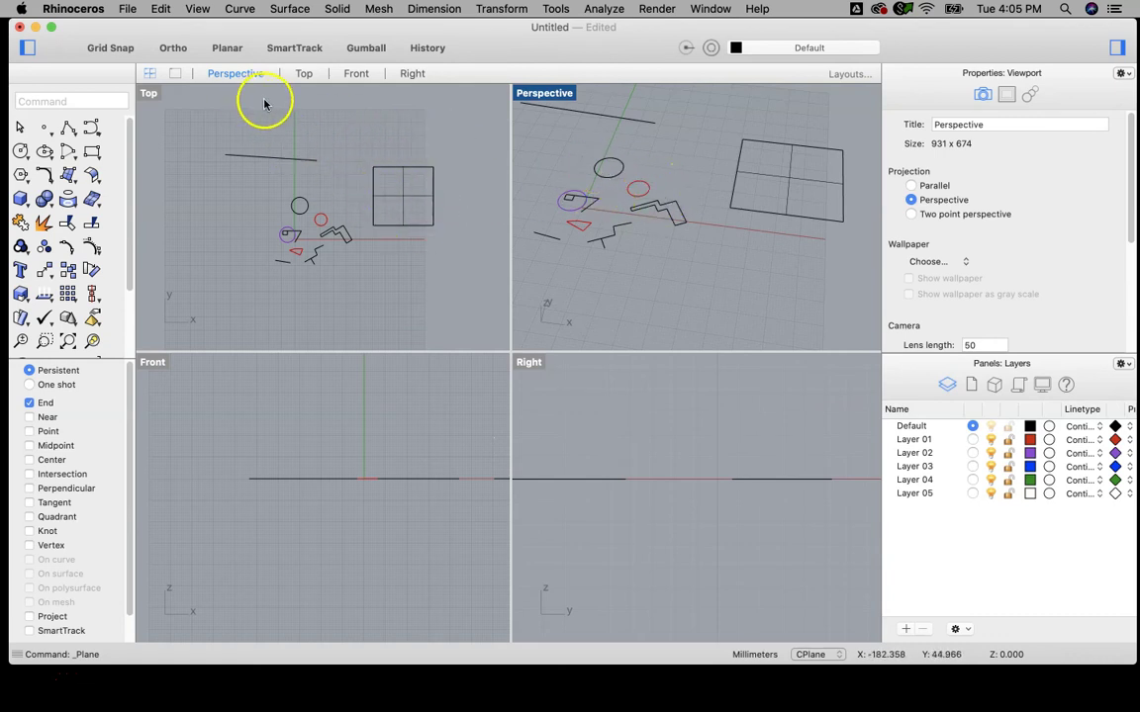
# Step: Switch the Perspective view to Shaded display and orbit to a lower angle
pyautogui.click(149, 94)
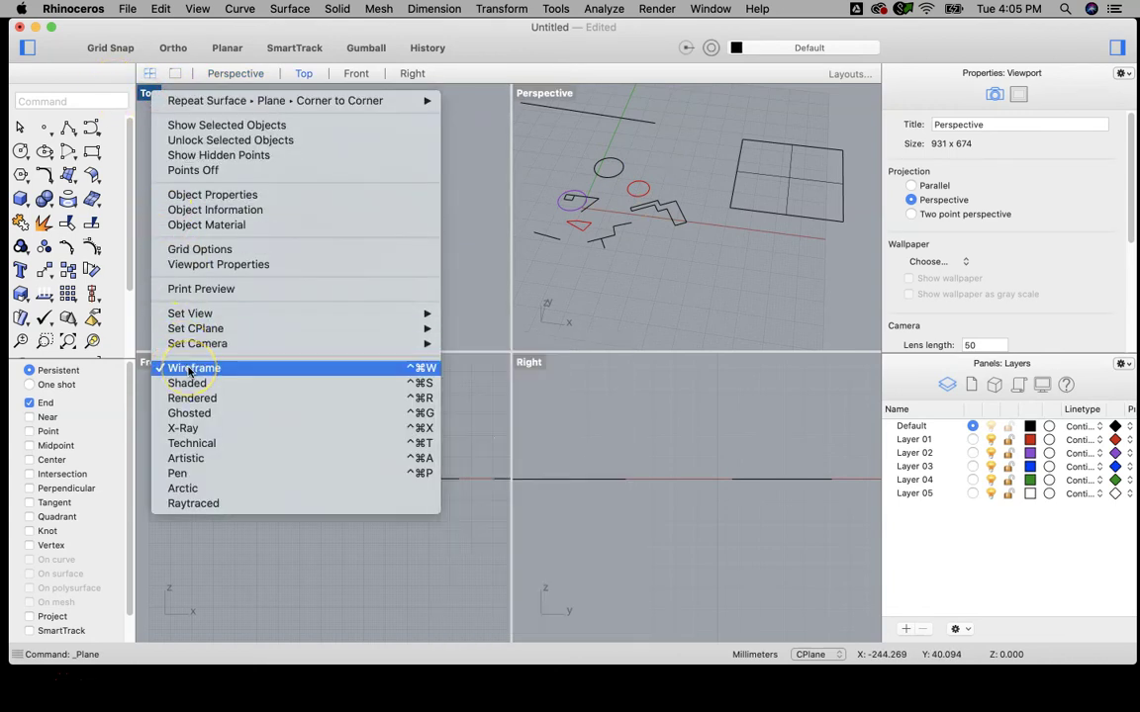
pyautogui.click(529, 365)
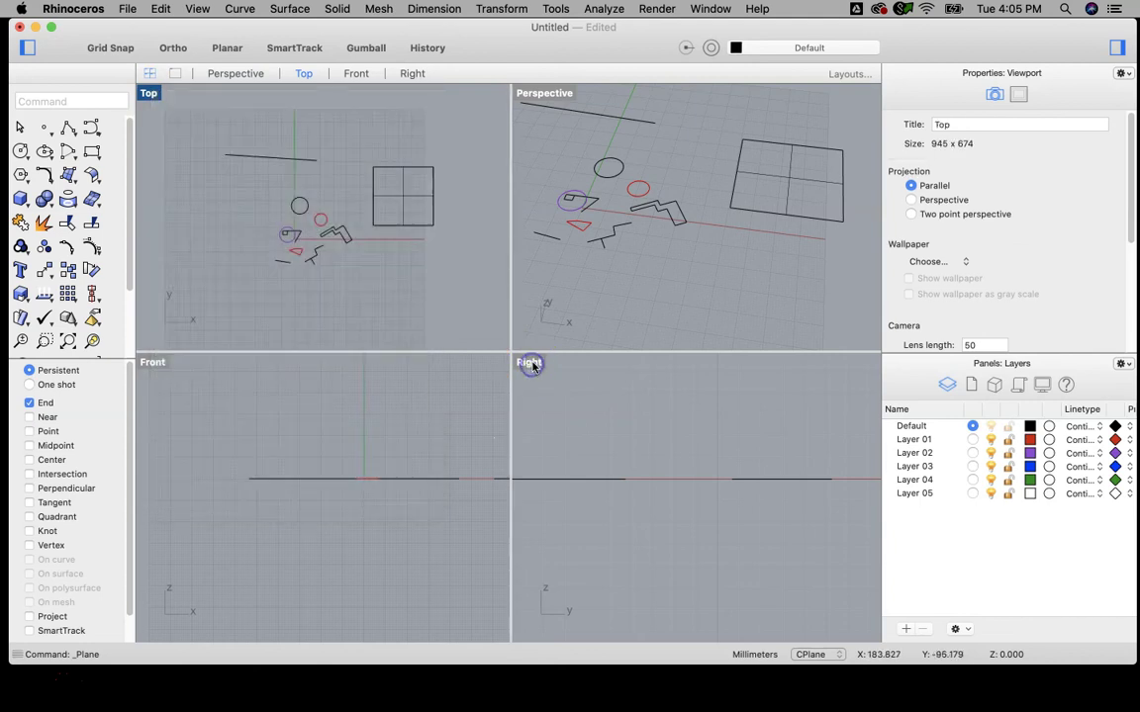
pyautogui.click(543, 96)
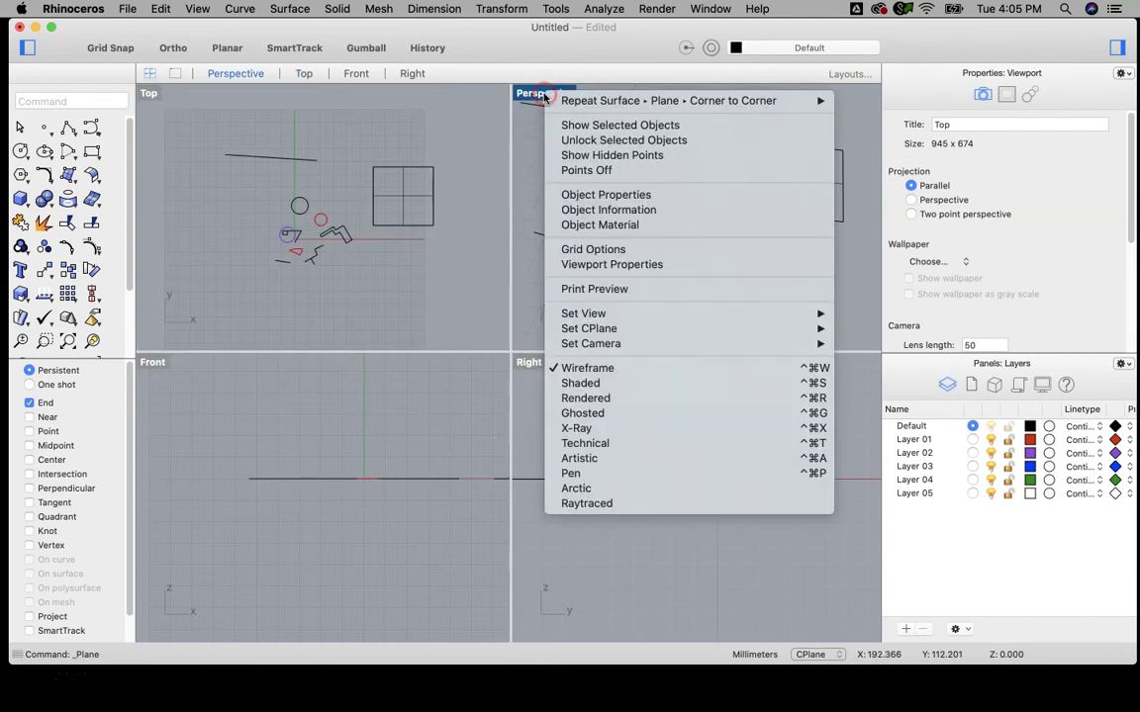
pyautogui.click(572, 384)
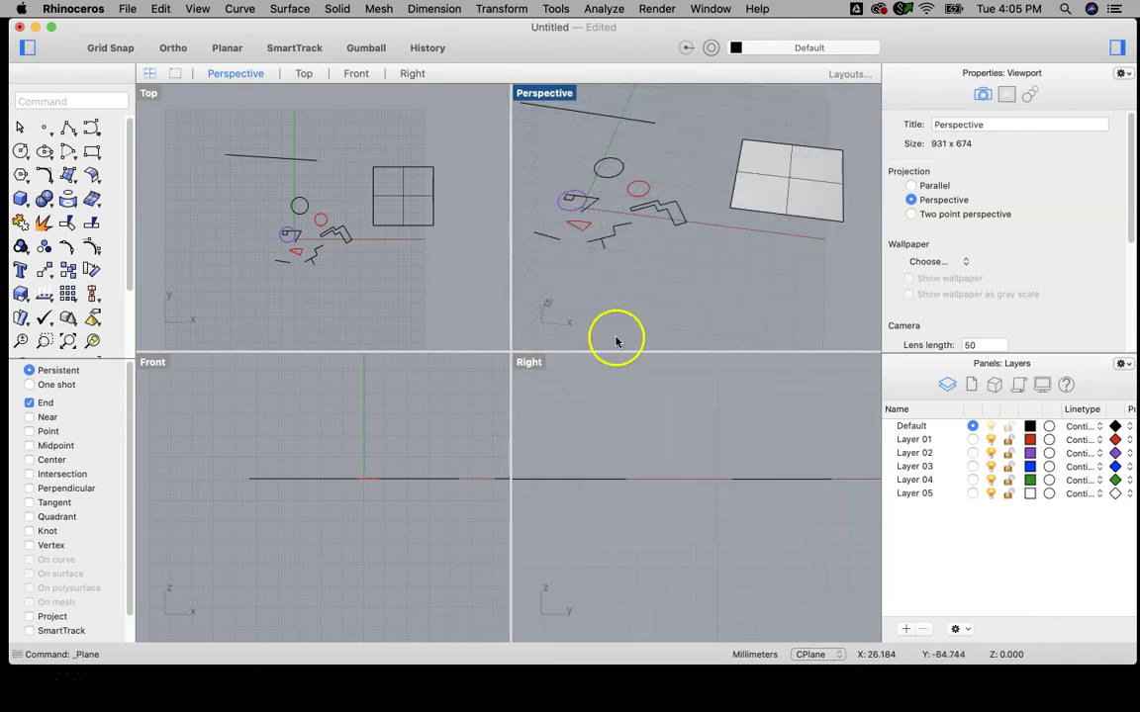
pyautogui.moveTo(825, 192)
pyautogui.mouseDown(button='right')
pyautogui.moveTo(814, 120)
pyautogui.moveTo(802, 154)
pyautogui.moveTo(822, 197)
pyautogui.moveTo(779, 174)
pyautogui.moveTo(809, 224)
pyautogui.moveTo(809, 168)
pyautogui.moveTo(788, 155)
pyautogui.mouseUp(button='right')
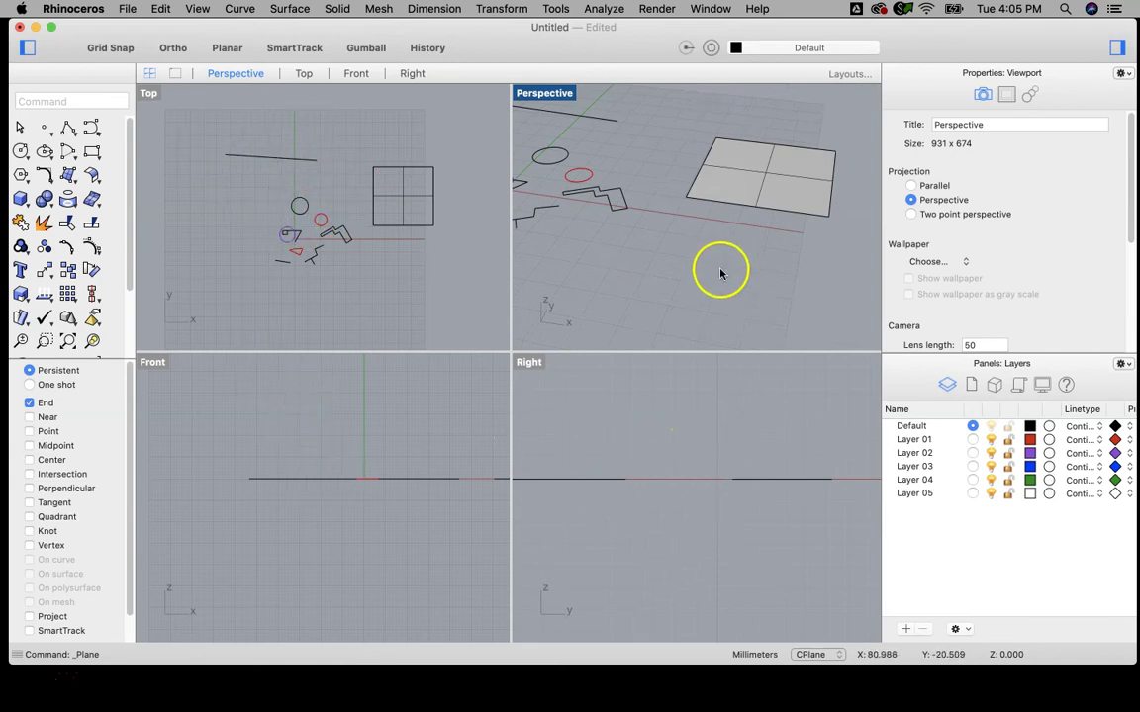
# Step: Try the Rendered and then Artistic display modes on the Perspective view
pyautogui.click(541, 99)
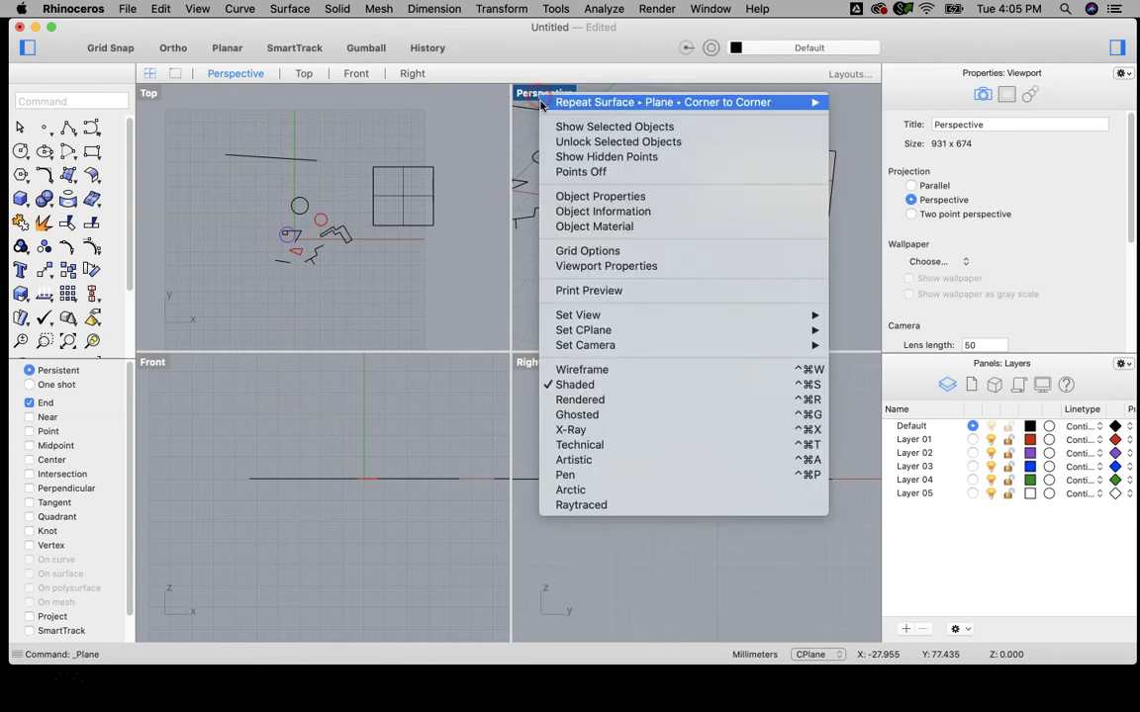
pyautogui.click(582, 398)
pyautogui.moveTo(782, 188)
pyautogui.mouseDown(button='right')
pyautogui.moveTo(784, 132)
pyautogui.moveTo(786, 204)
pyautogui.mouseUp(button='right')
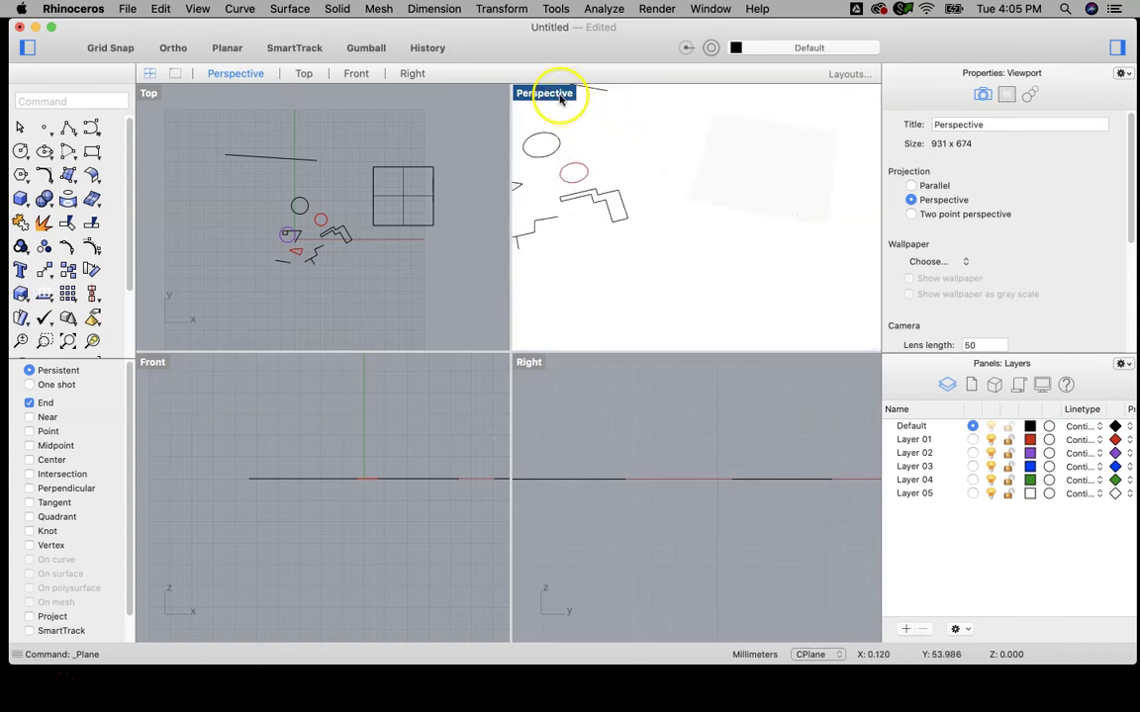
pyautogui.click(560, 96)
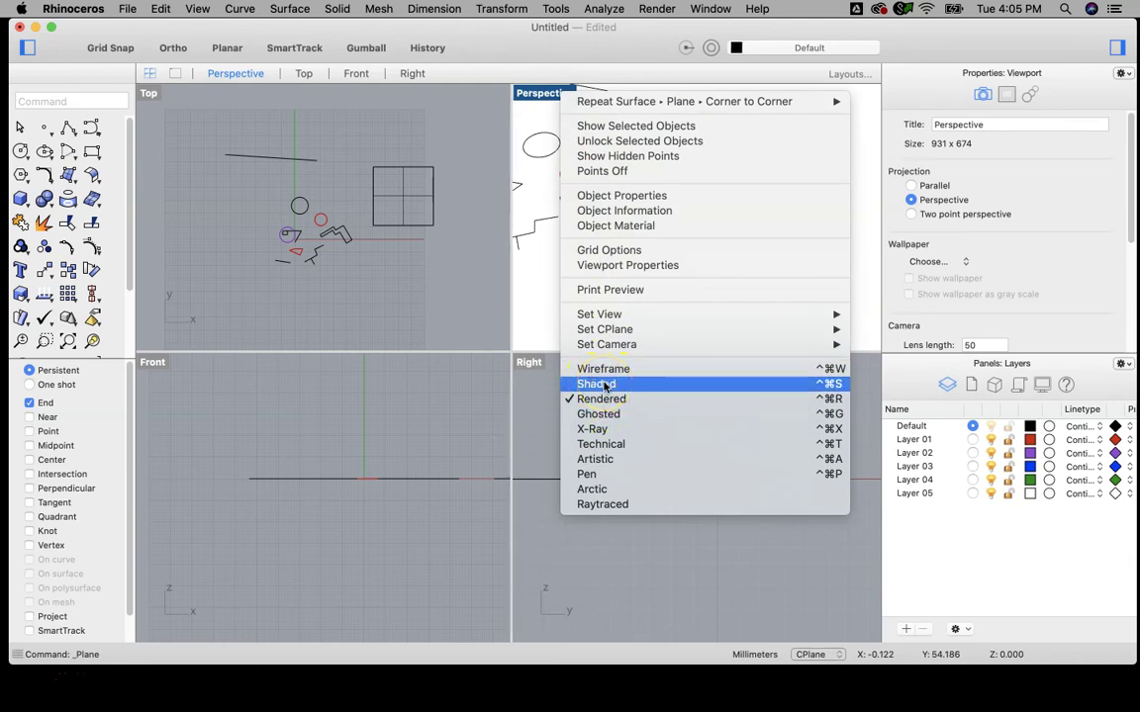
pyautogui.click(606, 459)
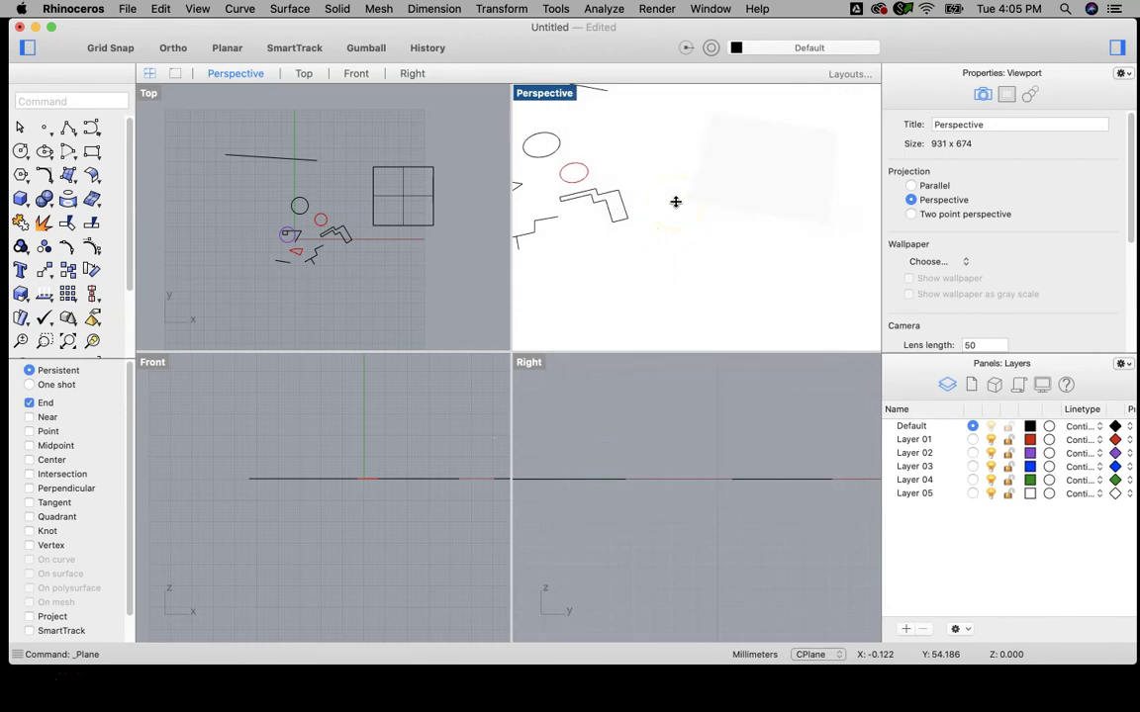
pyautogui.moveTo(780, 154); pyautogui.dragTo(760, 196, button='right')
# Step: Cycle through Pen and Arctic display, then return Perspective to Shaded and orbit the plane
pyautogui.click(539, 94)
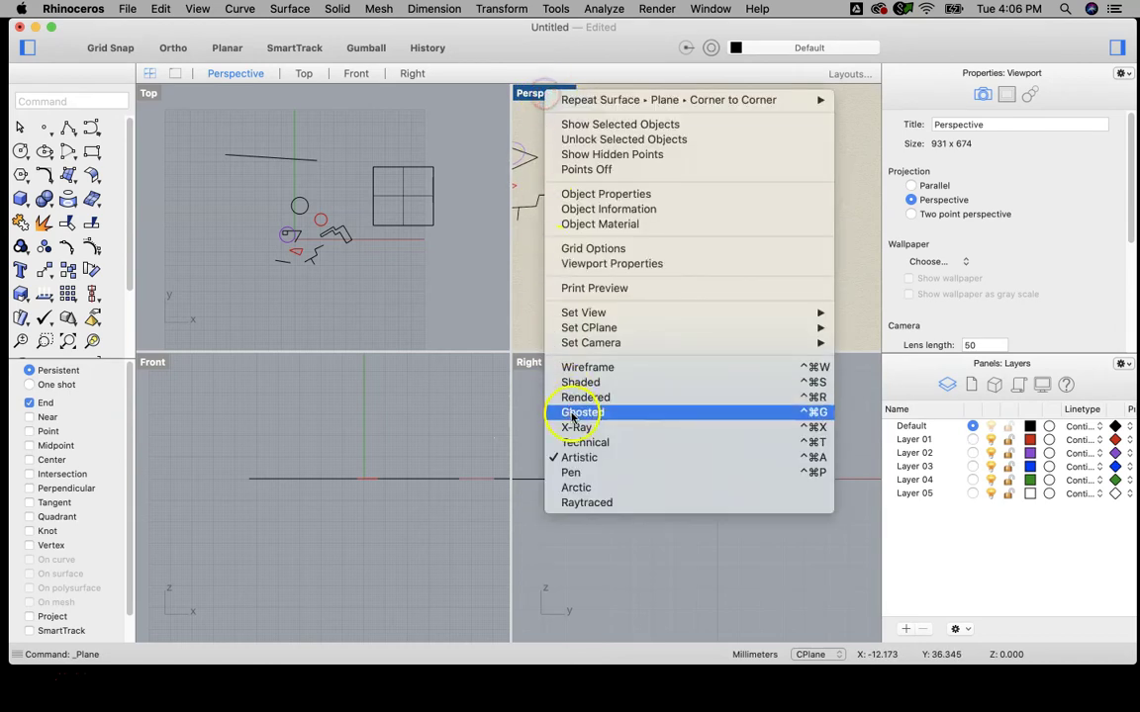
pyautogui.click(583, 471)
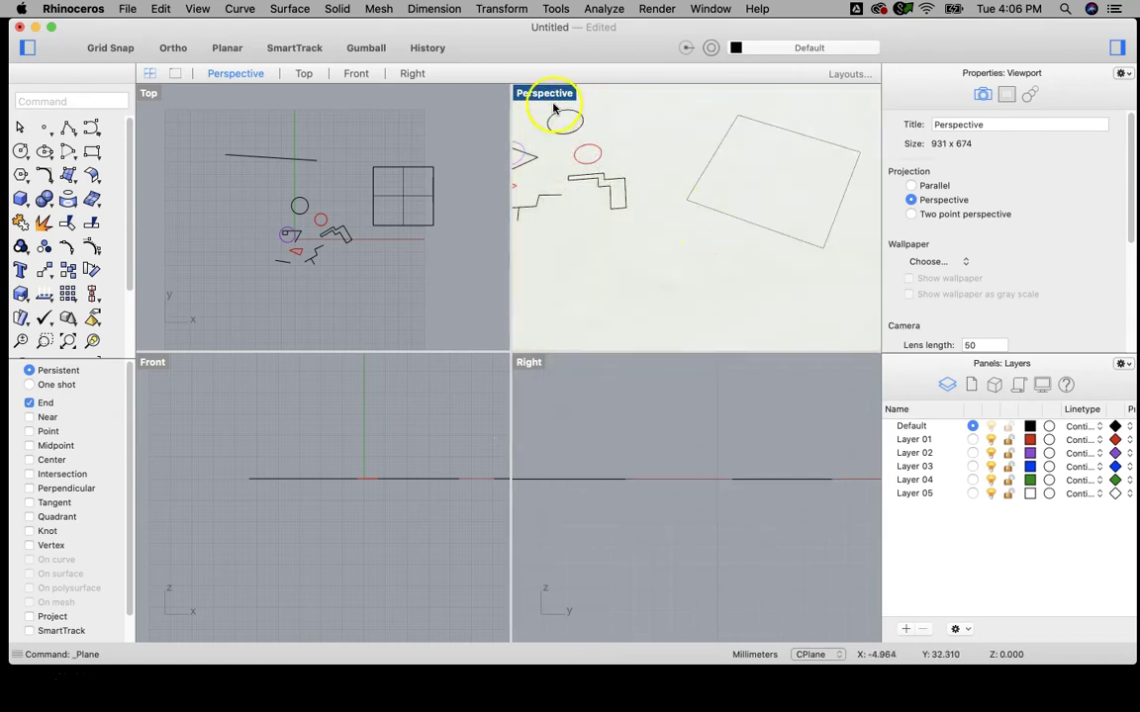
pyautogui.click(548, 95)
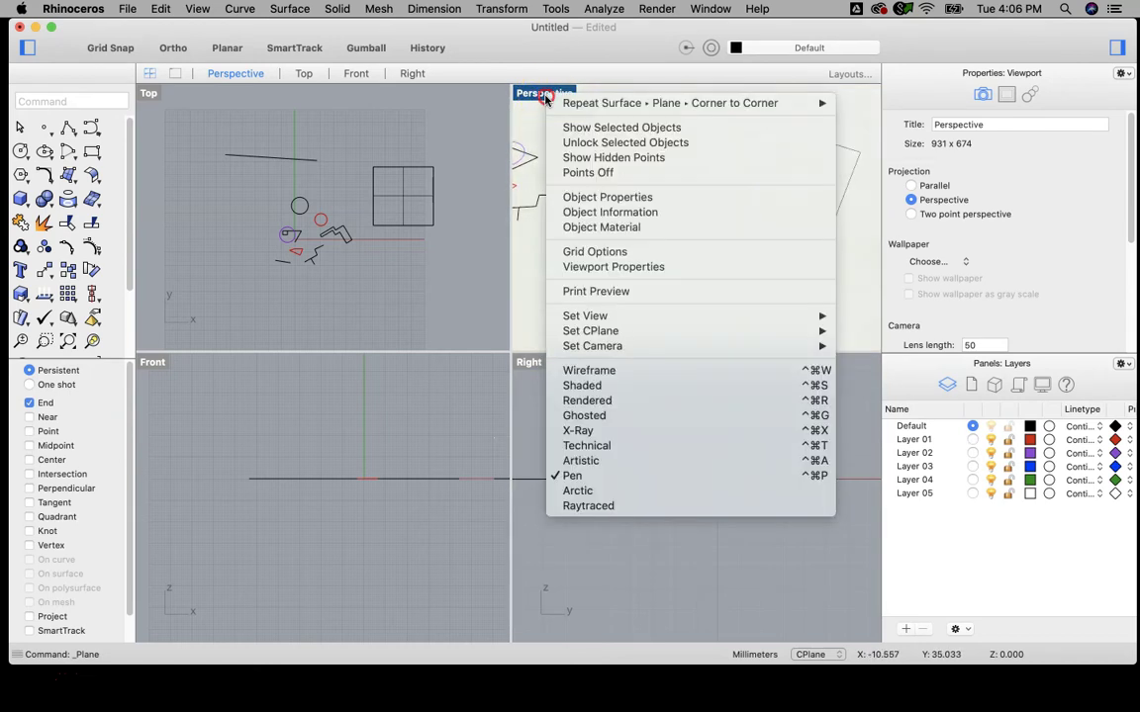
pyautogui.click(581, 492)
pyautogui.click(539, 95)
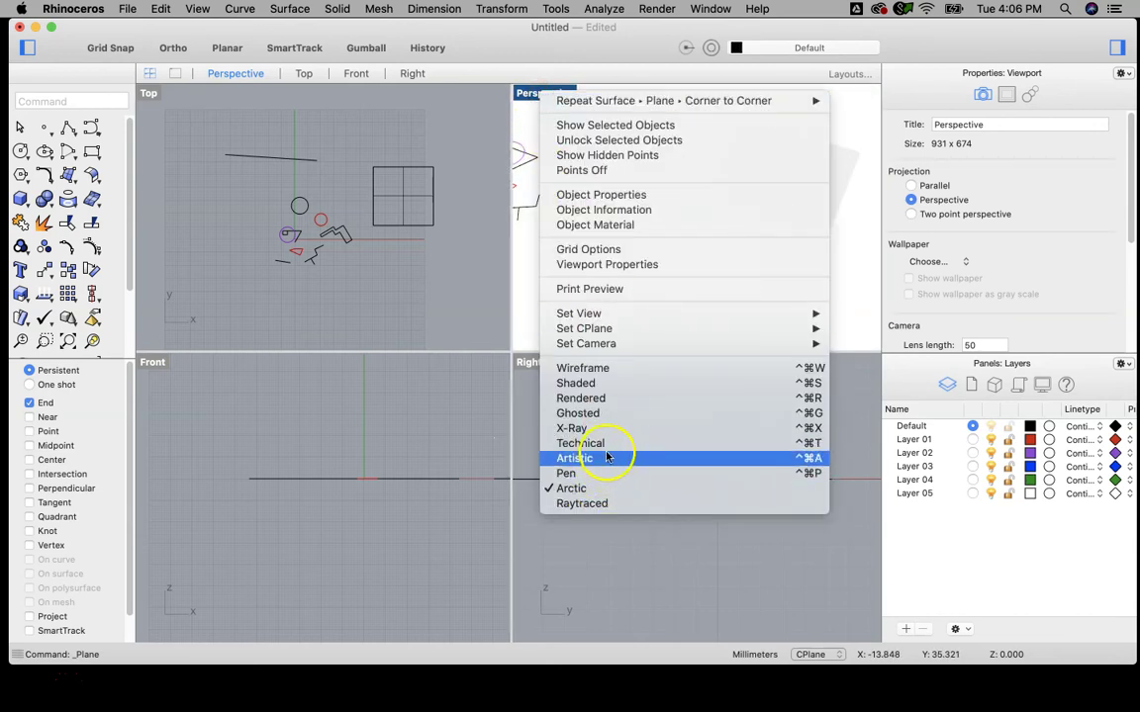
pyautogui.click(585, 383)
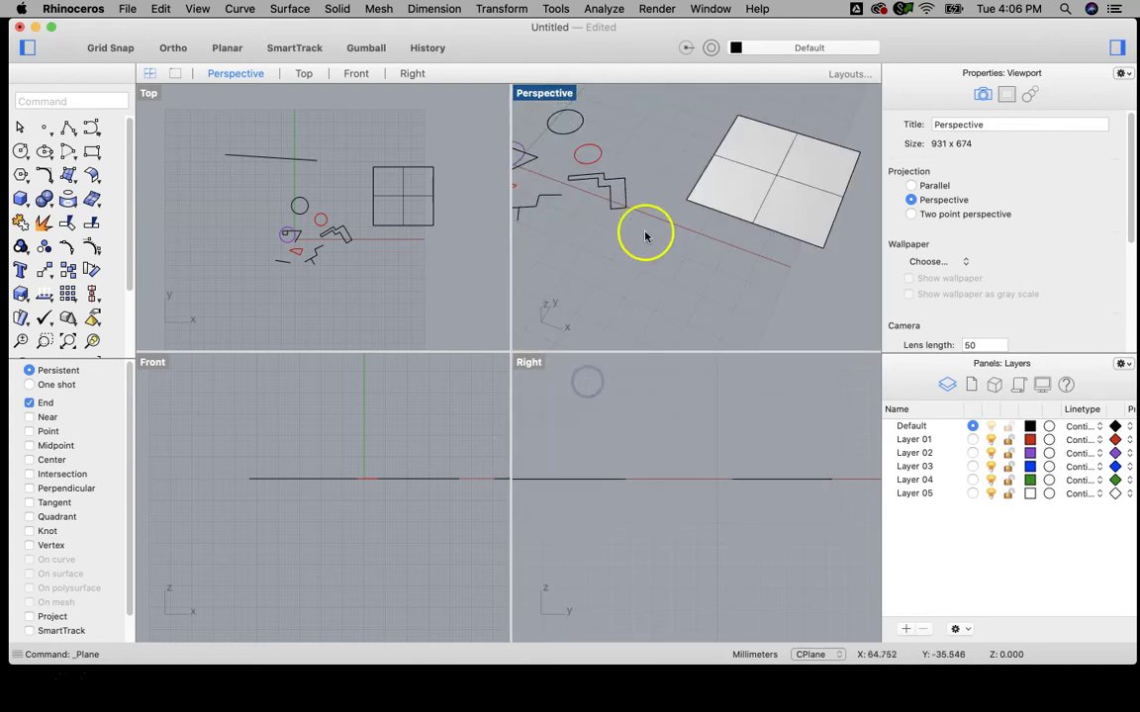
pyautogui.moveTo(680, 209)
pyautogui.mouseDown(button='right')
pyautogui.moveTo(679, 168)
pyautogui.moveTo(688, 213)
pyautogui.mouseUp(button='right')
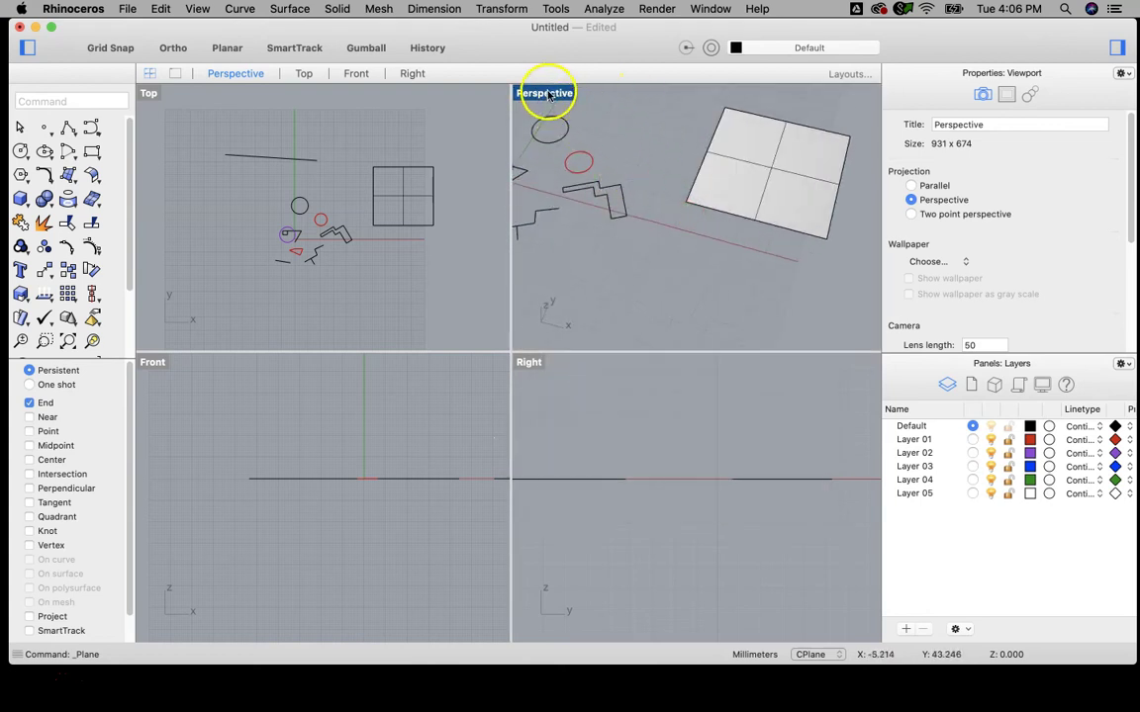
pyautogui.moveTo(694, 256); pyautogui.dragTo(656, 191, button='right')
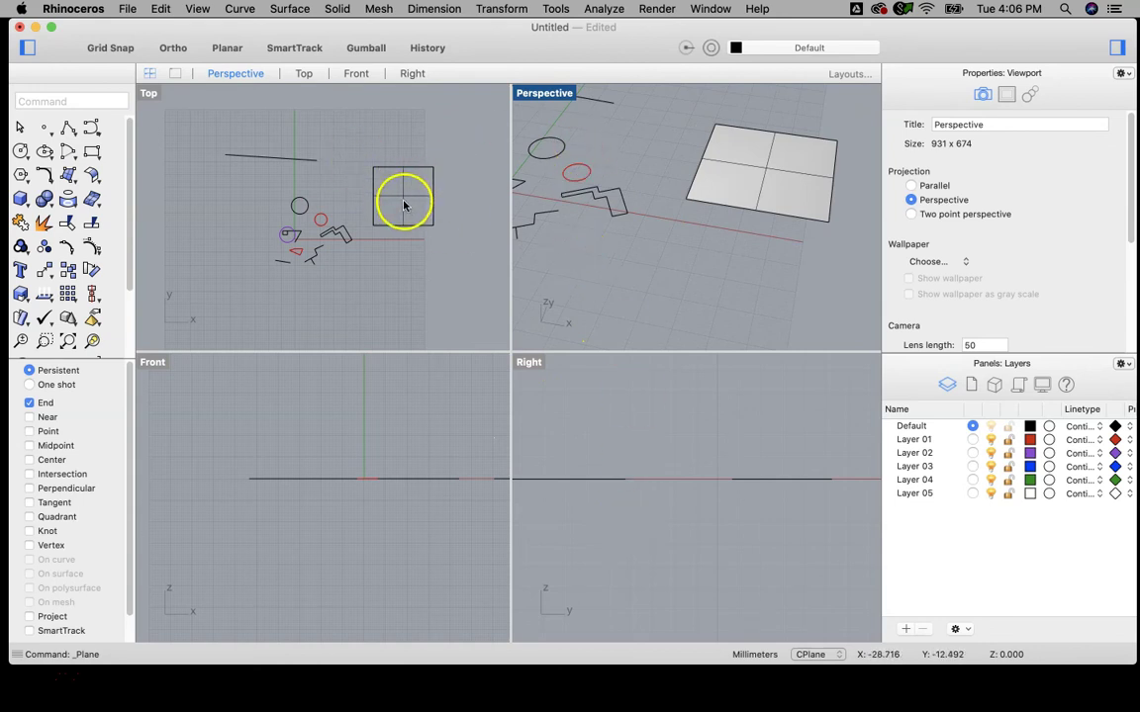
# Step: Select the plane and pan and zoom the Top, Right and Front views onto its edge
pyautogui.moveTo(410, 183); pyautogui.dragTo(326, 204, button='right')
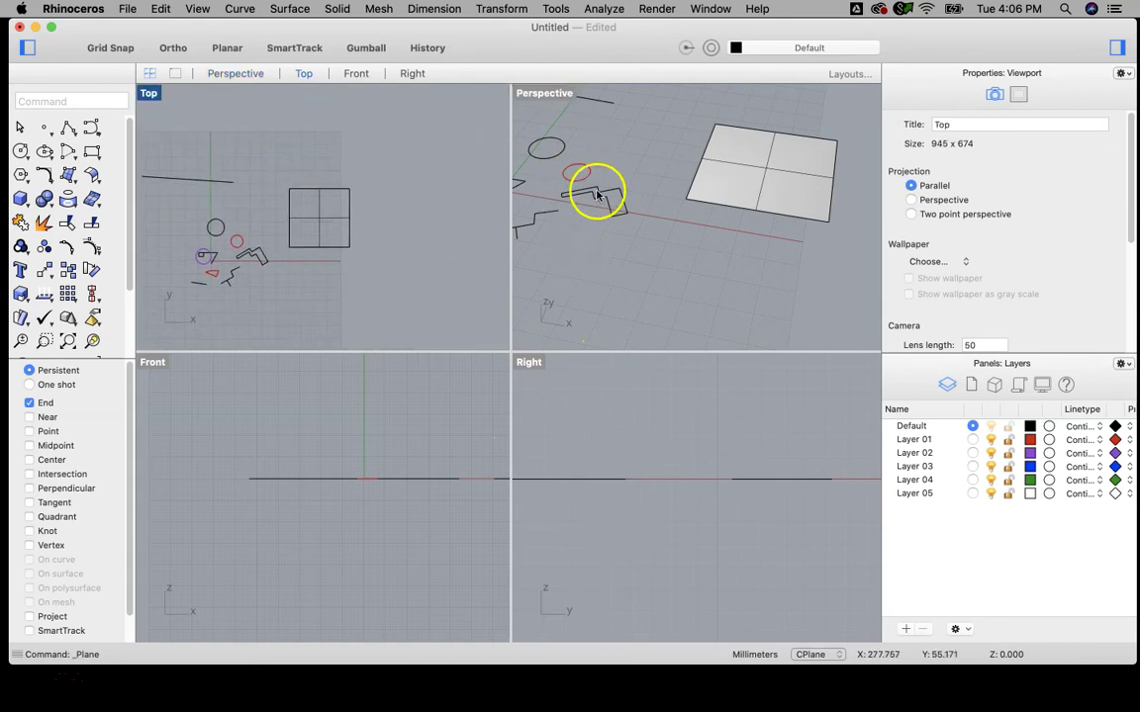
pyautogui.click(737, 184)
pyautogui.moveTo(742, 459); pyautogui.dragTo(722, 446, button='right')
pyautogui.moveTo(445, 466); pyautogui.dragTo(271, 462, button='right')
pyautogui.scroll(2, 333, 478)
pyautogui.scroll(3, 623, 481)
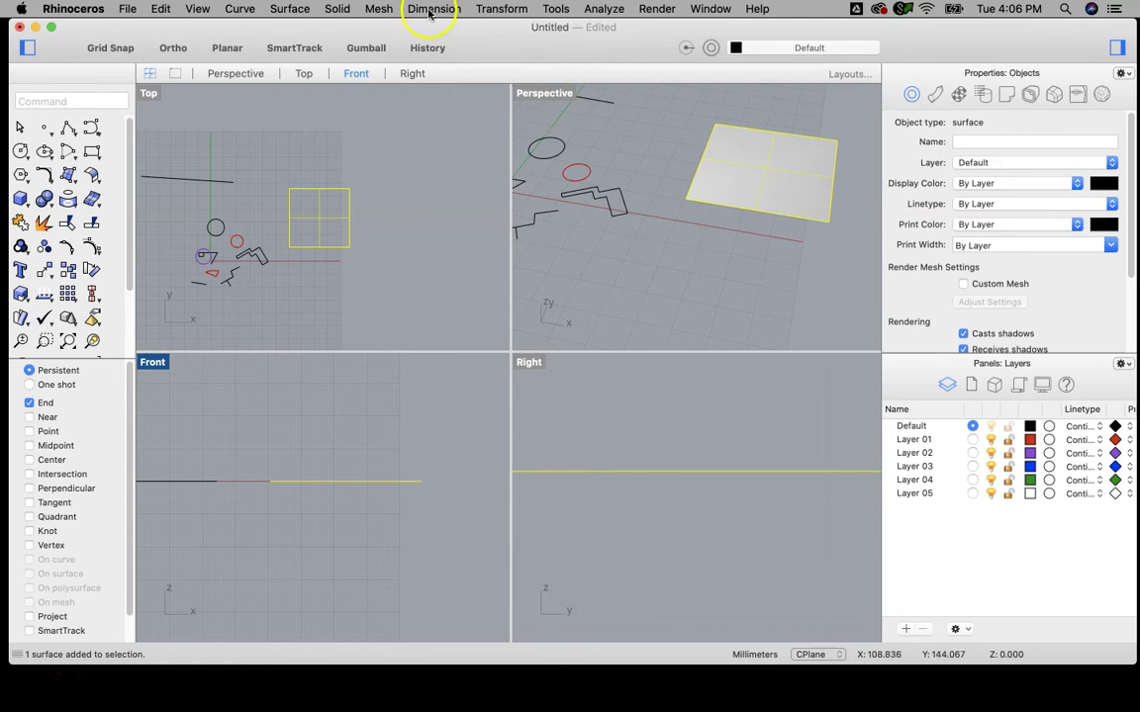
# Step: Create a thin box from two base corners and a small height
pyautogui.click(338, 9)
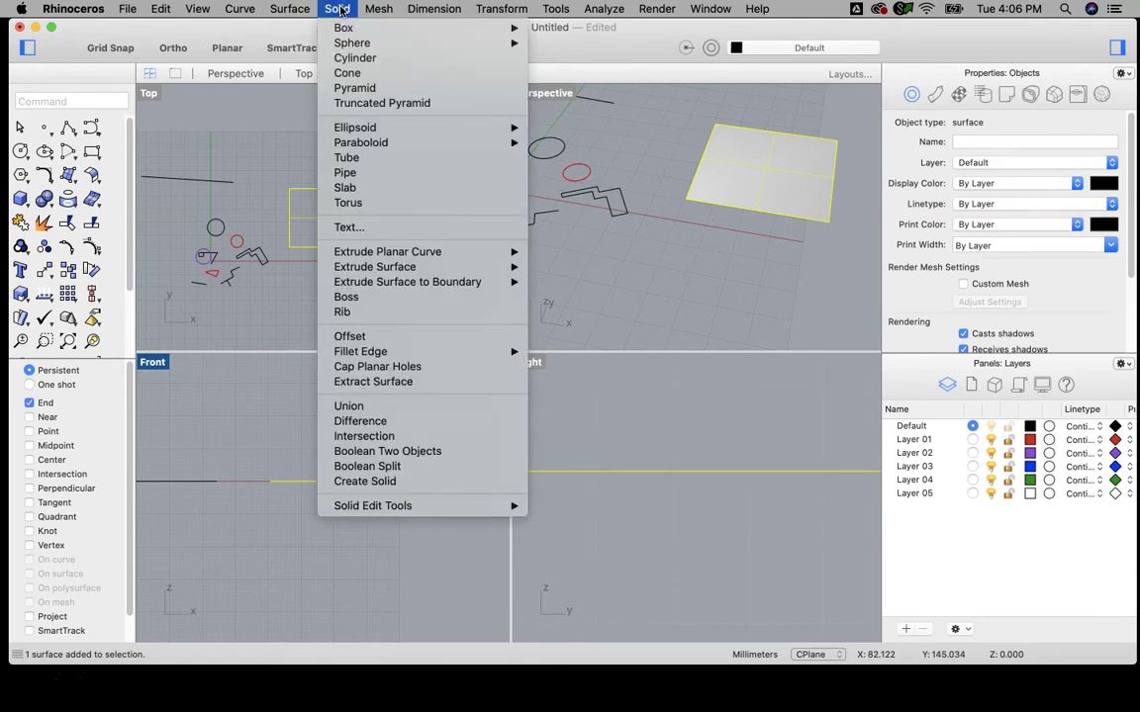
pyautogui.moveTo(415, 28)
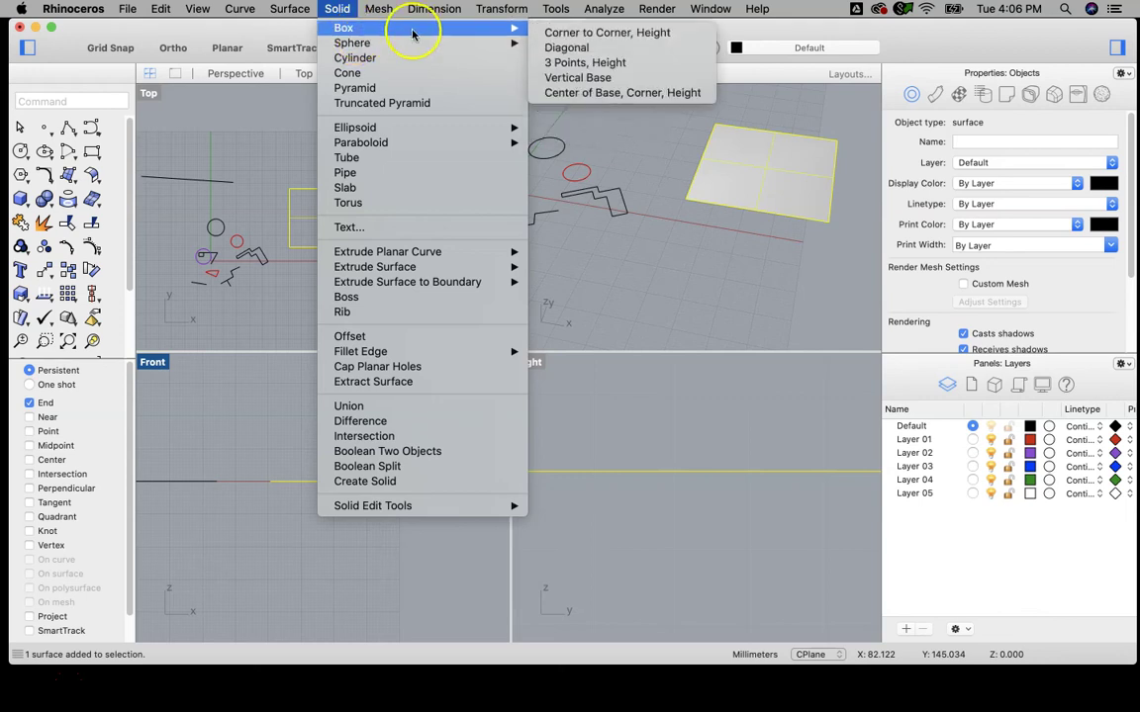
pyautogui.click(547, 34)
pyautogui.click(374, 193)
pyautogui.click(432, 251)
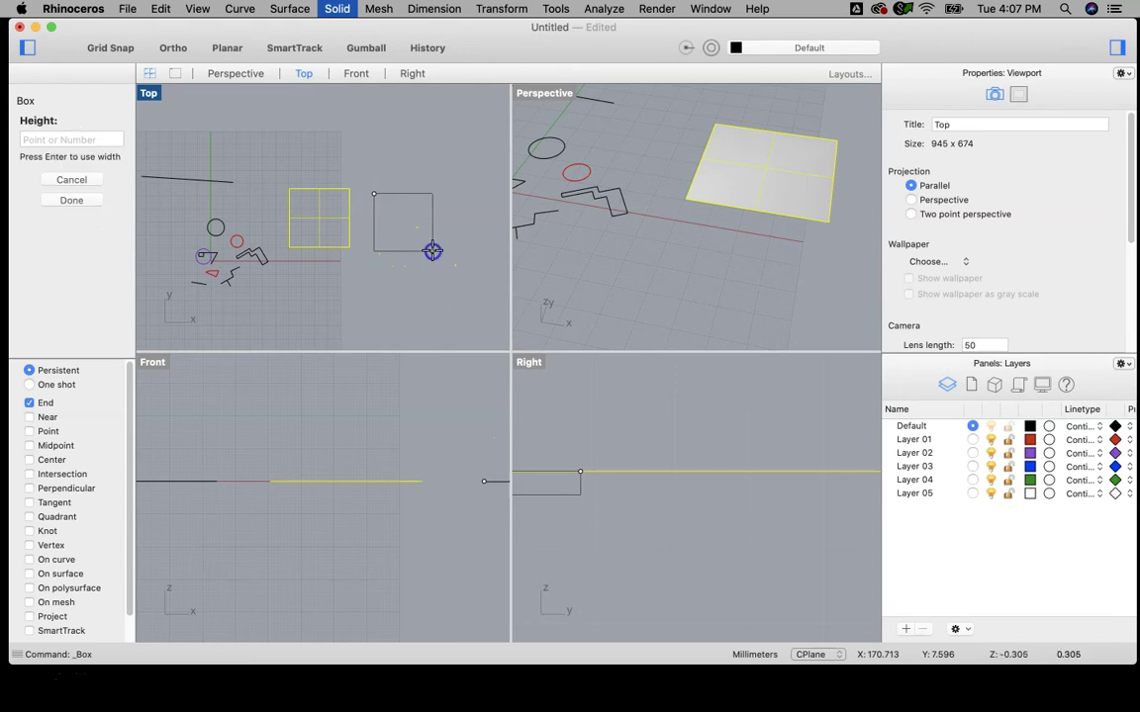
pyautogui.click(592, 382)
# Step: Select the flat slab and frame it in the Right and Perspective views
pyautogui.scroll(-5, 659, 262)
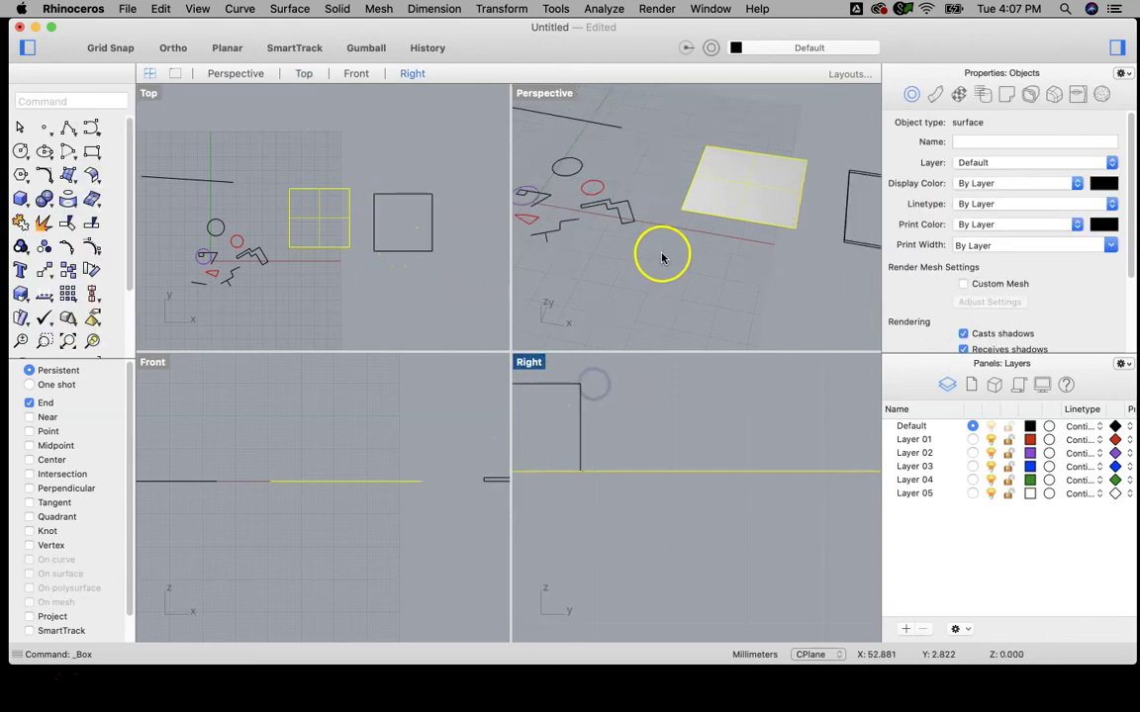
pyautogui.scroll(3, 777, 230)
pyautogui.moveTo(765, 280); pyautogui.dragTo(763, 216, button='right')
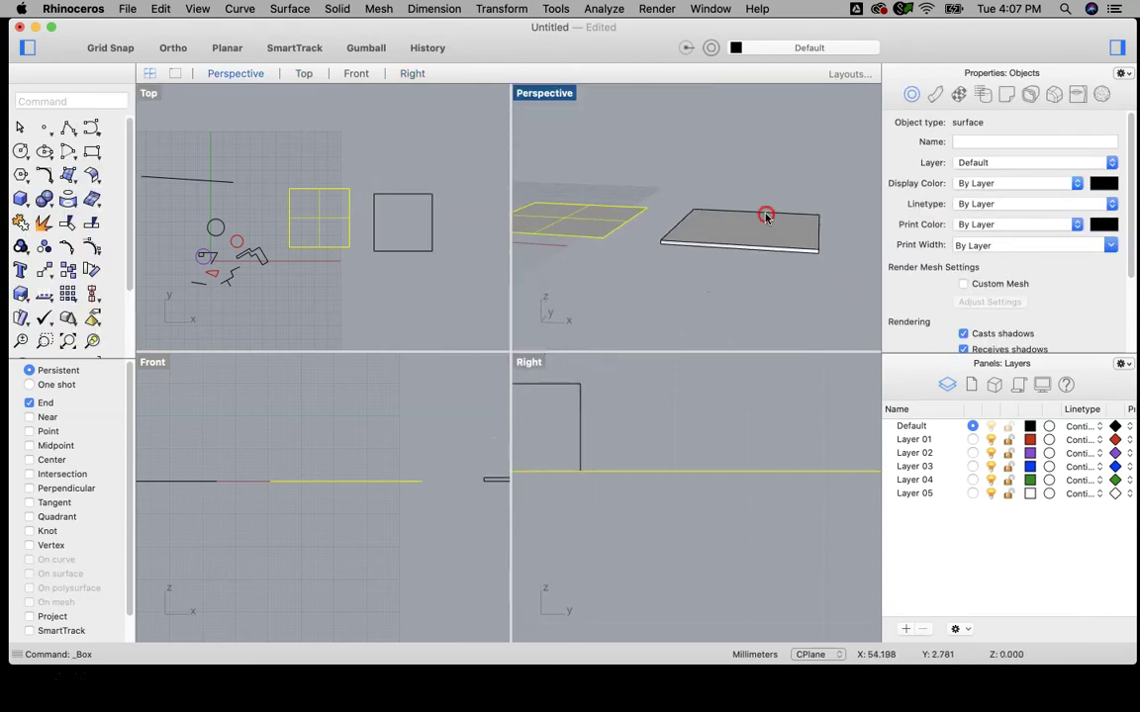
pyautogui.scroll(3, 748, 228)
pyautogui.scroll(-5, 649, 419)
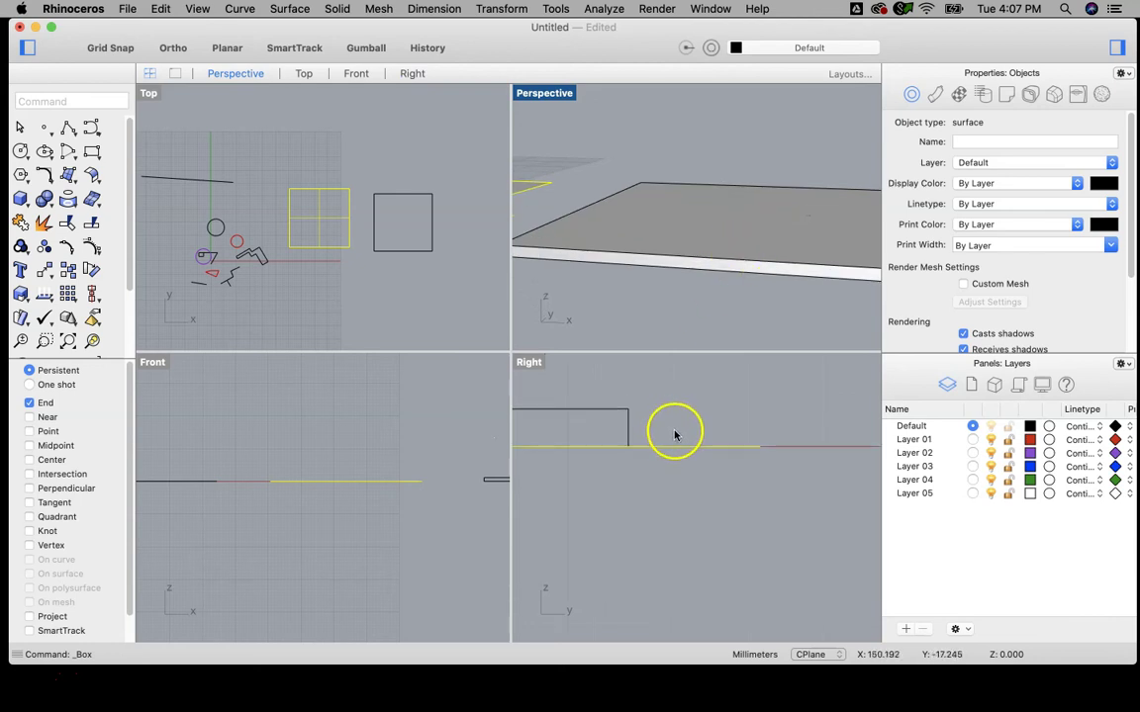
pyautogui.moveTo(674, 432); pyautogui.dragTo(705, 491, button='right')
pyautogui.click(729, 254)
pyautogui.scroll(3, 636, 445)
pyautogui.moveTo(636, 460); pyautogui.dragTo(734, 469, button='right')
pyautogui.moveTo(686, 424); pyautogui.dragTo(735, 410, button='right')
pyautogui.scroll(-3, 693, 208)
pyautogui.moveTo(694, 208); pyautogui.dragTo(646, 244, button='right')
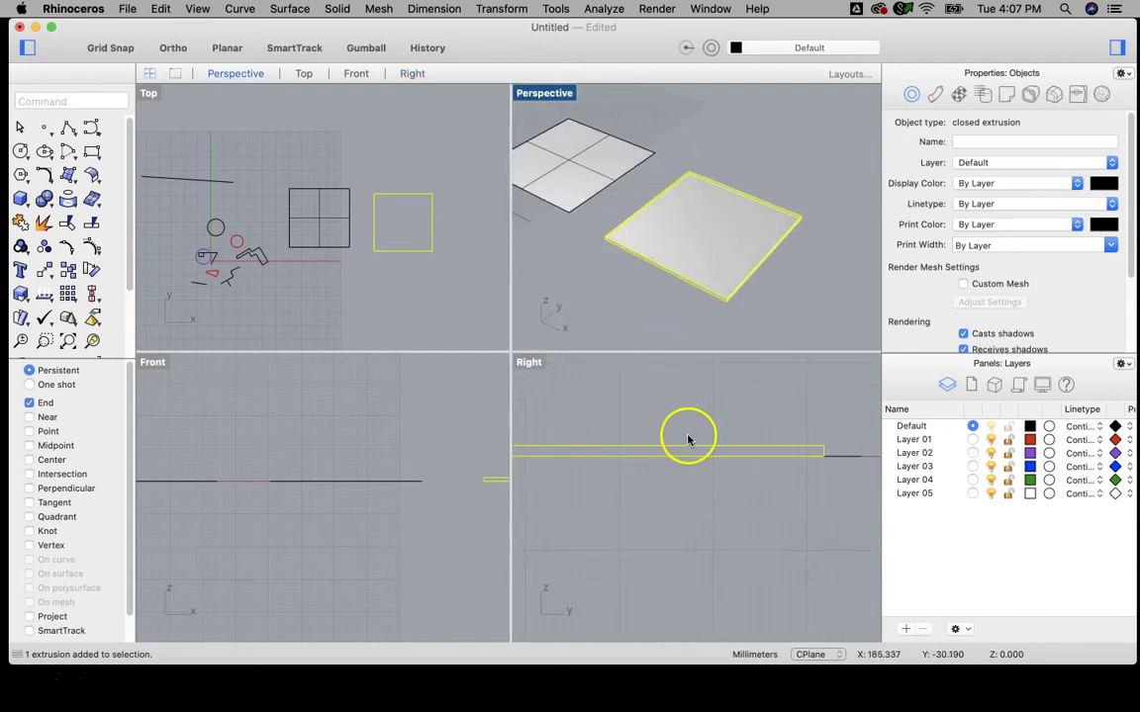
# Step: Turn on the gumball, stretch the slab into a tall box, and maximize Perspective
pyautogui.click(371, 48)
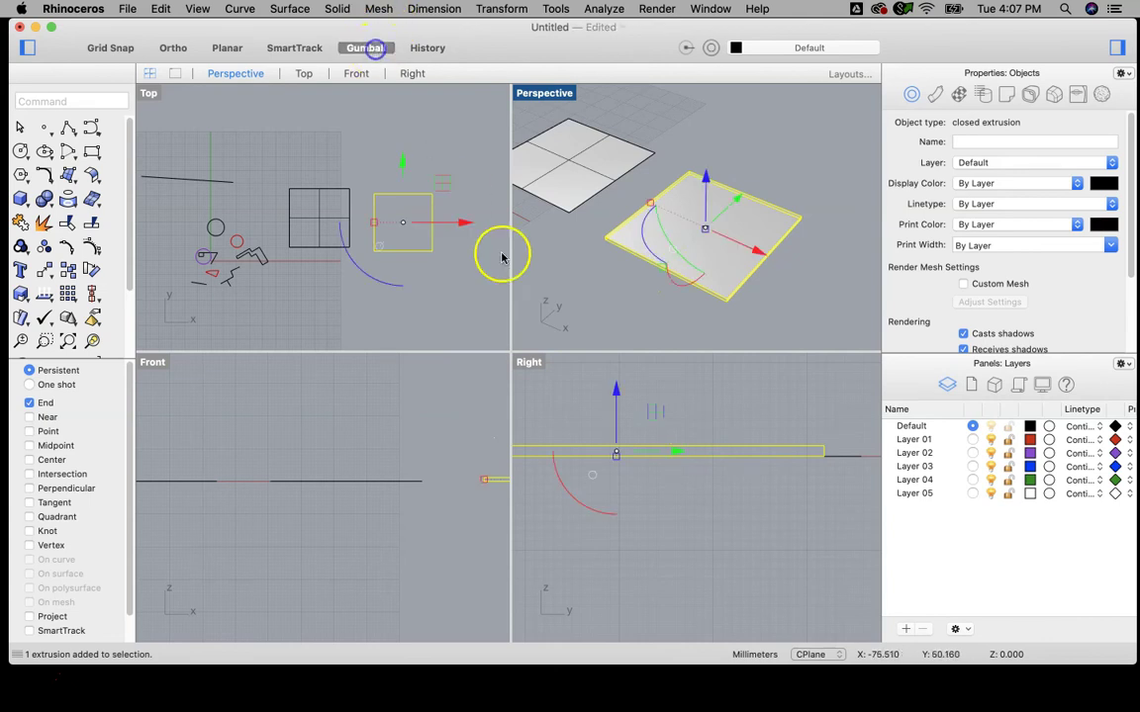
pyautogui.moveTo(601, 445); pyautogui.dragTo(602, 595)
pyautogui.click(584, 244)
pyautogui.moveTo(584, 244); pyautogui.dragTo(601, 219, button='right')
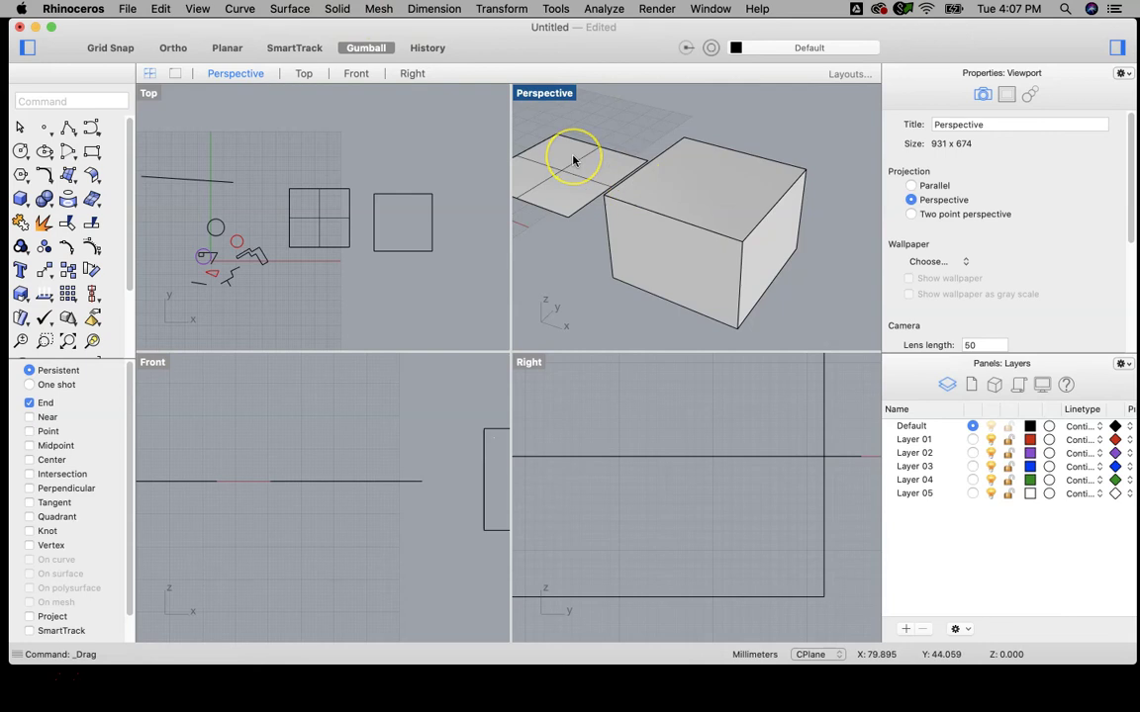
pyautogui.doubleClick(543, 94)
pyautogui.moveTo(542, 94); pyautogui.dragTo(486, 247, button='right')
pyautogui.scroll(-3, 533, 226)
# Step: Explode the box into faces and pull its front-left face outward with the gumball
pyautogui.click(468, 277)
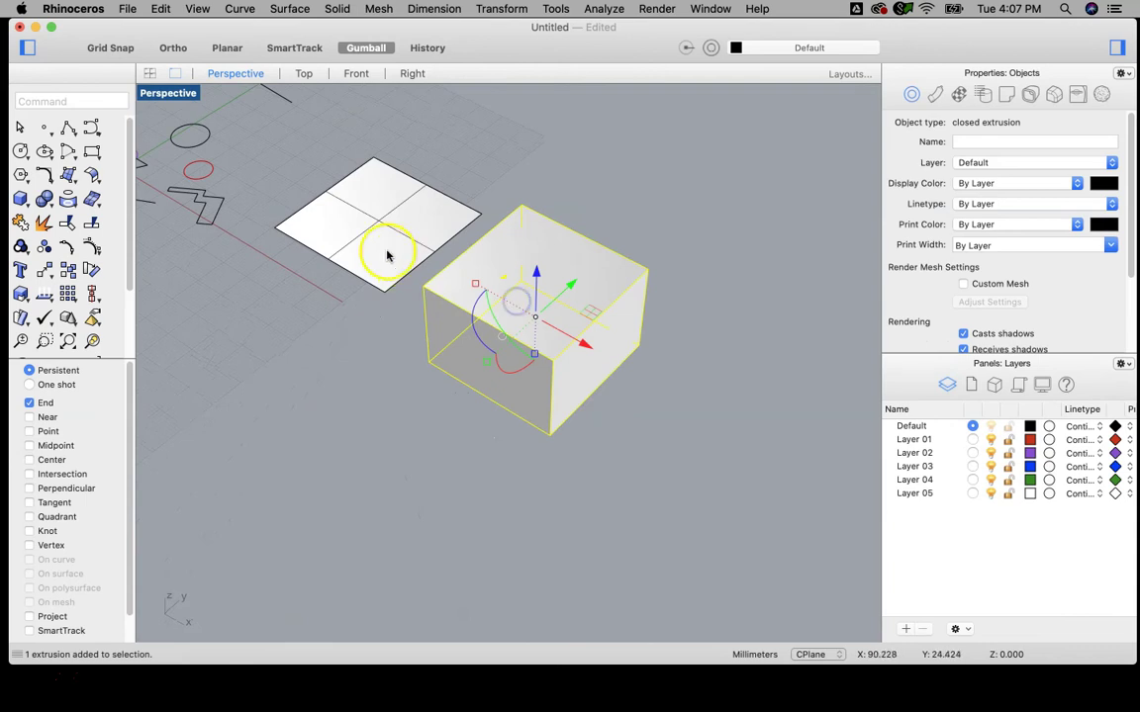
pyautogui.click(45, 225)
pyautogui.click(468, 373)
pyautogui.moveTo(531, 358)
pyautogui.mouseDown(button='right')
pyautogui.moveTo(534, 317)
pyautogui.moveTo(539, 340)
pyautogui.mouseUp(button='right')
pyautogui.moveTo(512, 323); pyautogui.dragTo(417, 361)
pyautogui.rightClick(590, 409)
pyautogui.rightClick(560, 461)
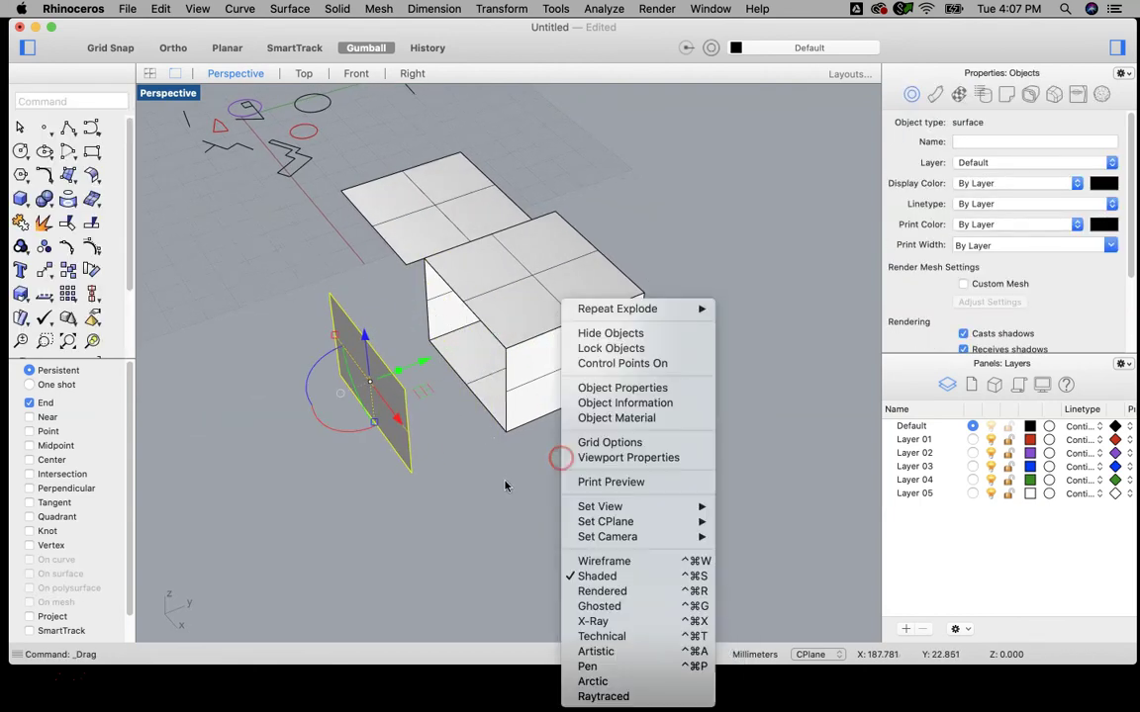
pyautogui.moveTo(513, 474); pyautogui.dragTo(688, 425, button='right')
pyautogui.scroll(6, 582, 272)
pyautogui.moveTo(583, 272); pyautogui.dragTo(427, 308, button='right')
pyautogui.scroll(-10, 425, 307)
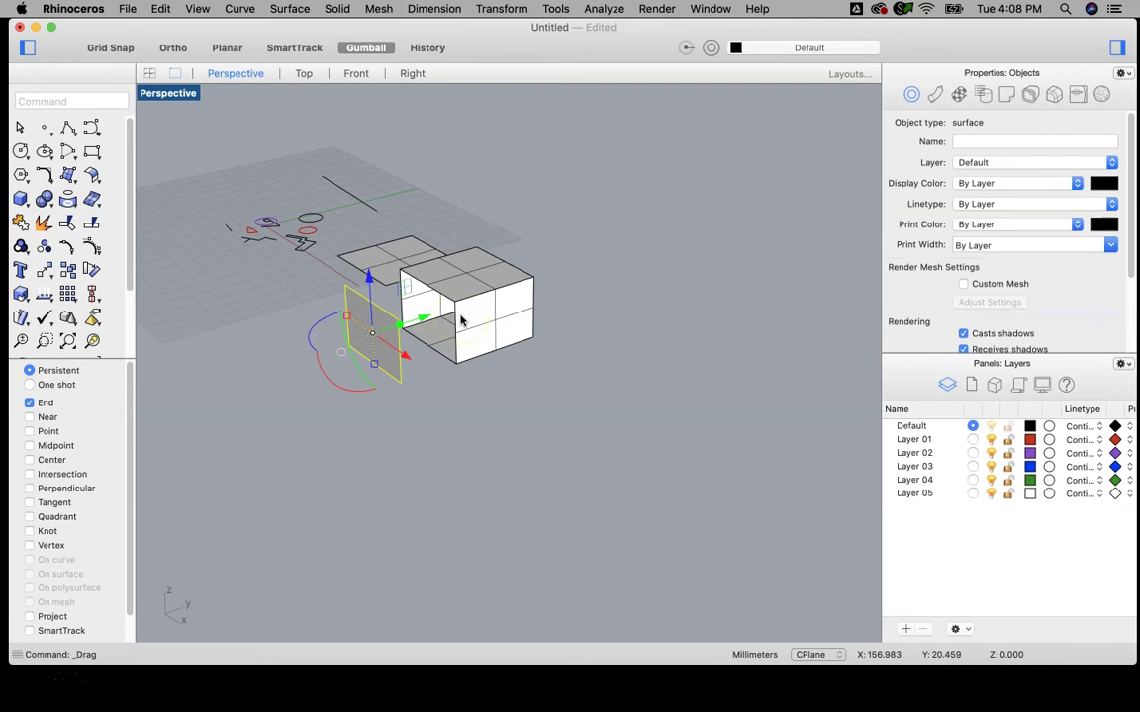
# Step: Undo the face move and the Explode so the box is whole again
pyautogui.press('super+z')
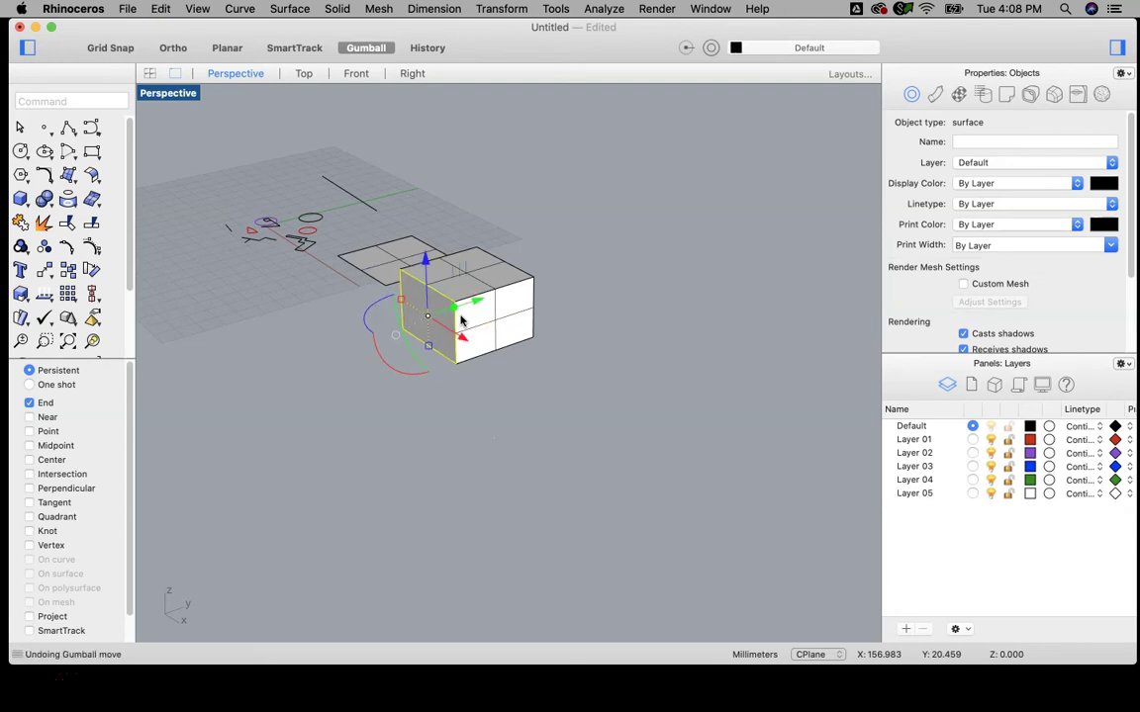
pyautogui.press('super+z')
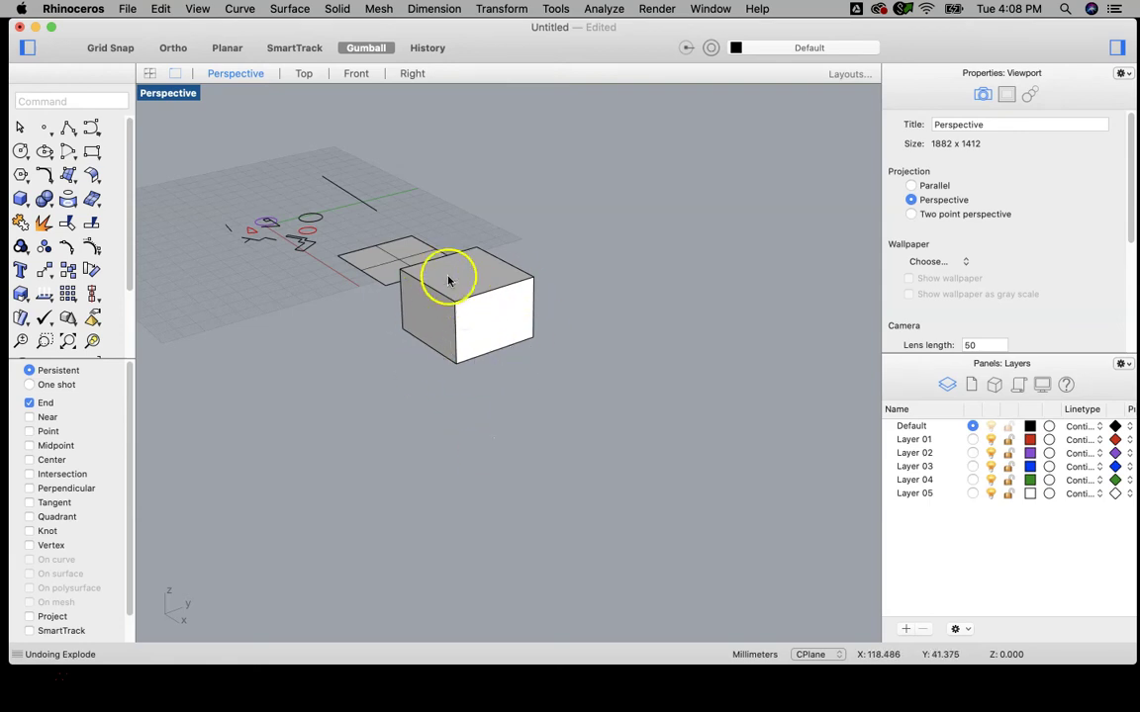
pyautogui.moveTo(413, 288); pyautogui.dragTo(463, 299, button='right')
pyautogui.scroll(-2, 430, 344)
pyautogui.scroll(-2, 429, 336)
pyautogui.scroll(5, 428, 331)
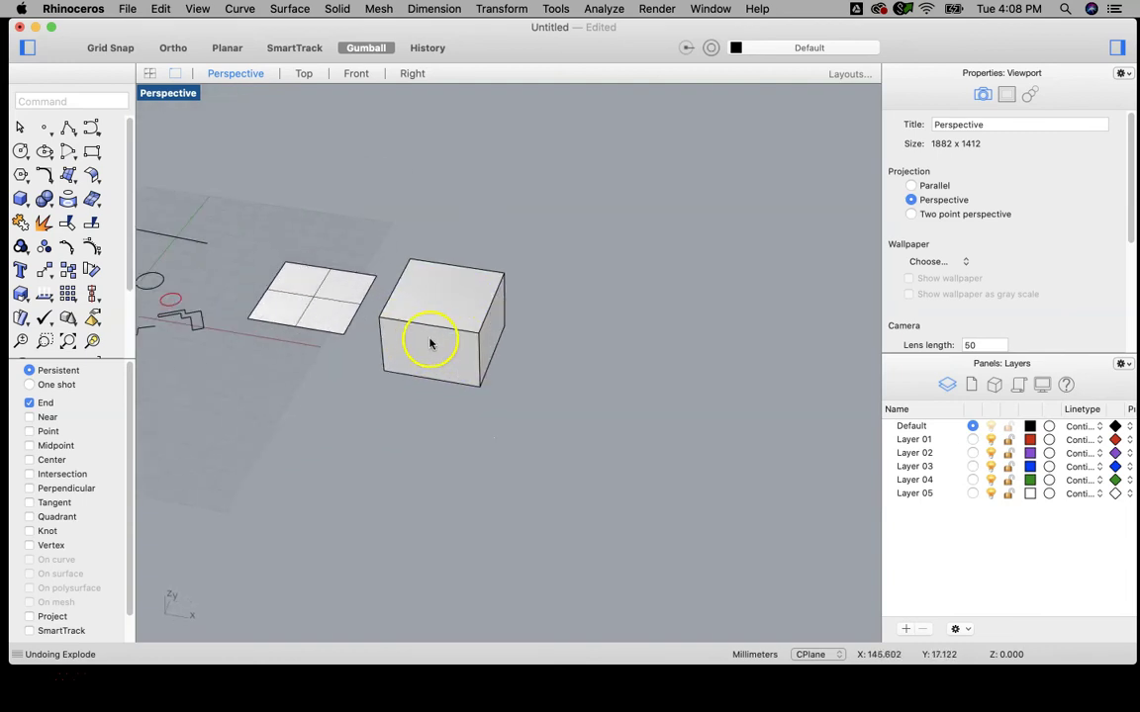
# Step: Select the box, turn the gumball off, then deselect it
pyautogui.click(455, 313)
pyautogui.moveTo(433, 364)
pyautogui.mouseDown(button='right')
pyautogui.moveTo(445, 328)
pyautogui.moveTo(430, 229)
pyautogui.moveTo(445, 391)
pyautogui.mouseUp(button='right')
pyautogui.scroll(-3, 432, 234)
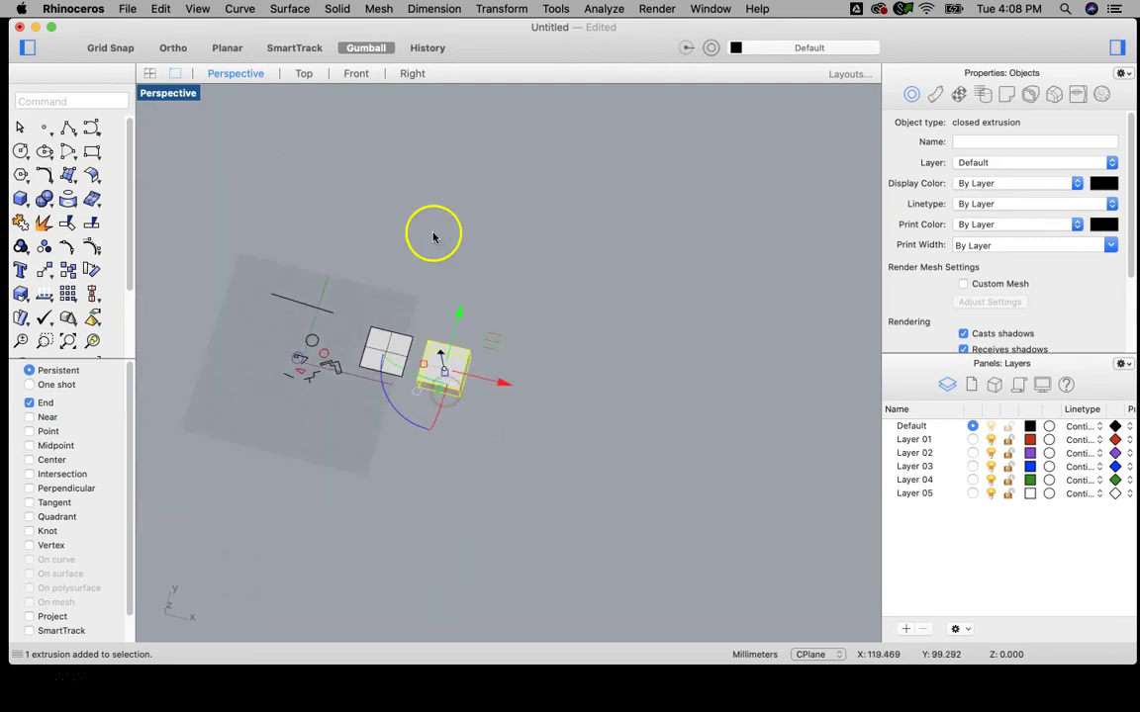
pyautogui.scroll(5, 422, 387)
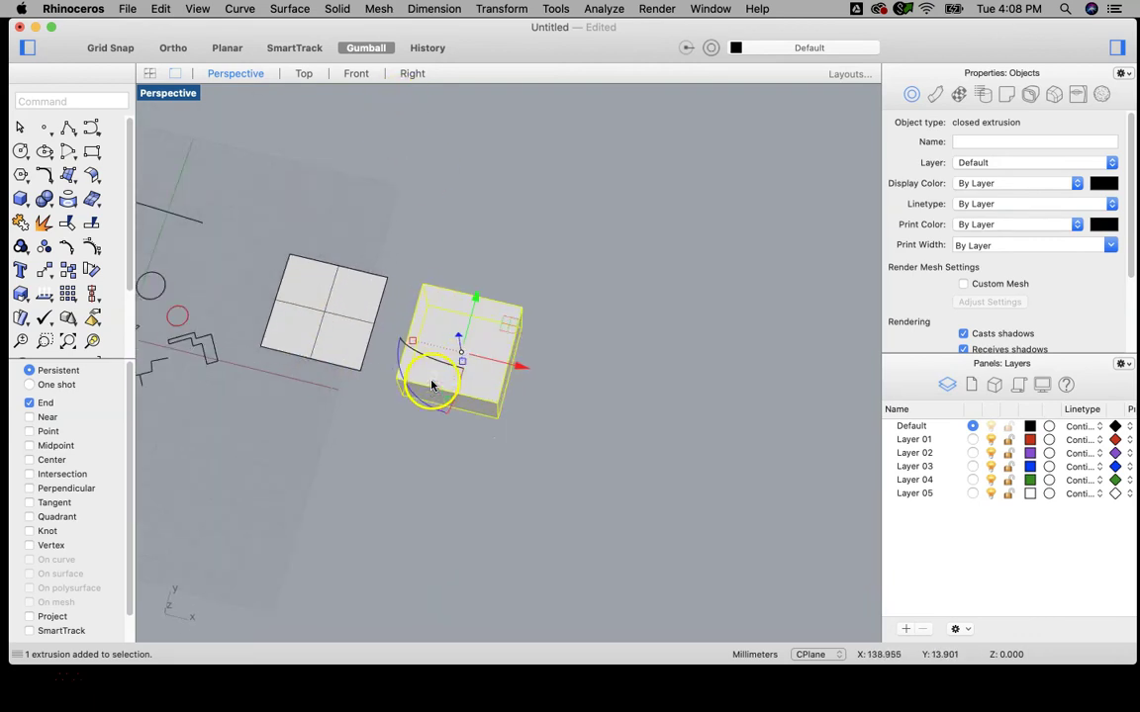
pyautogui.moveTo(509, 300); pyautogui.dragTo(582, 237, button='right')
pyautogui.click(362, 47)
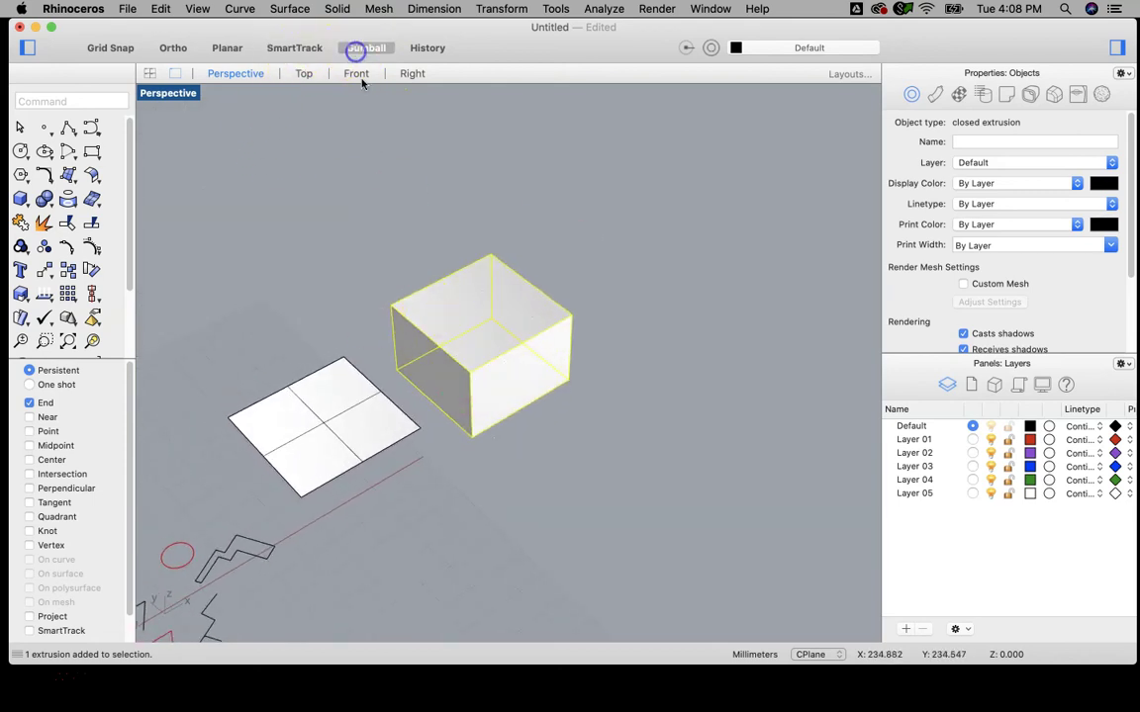
pyautogui.moveTo(525, 314); pyautogui.dragTo(417, 280, button='right')
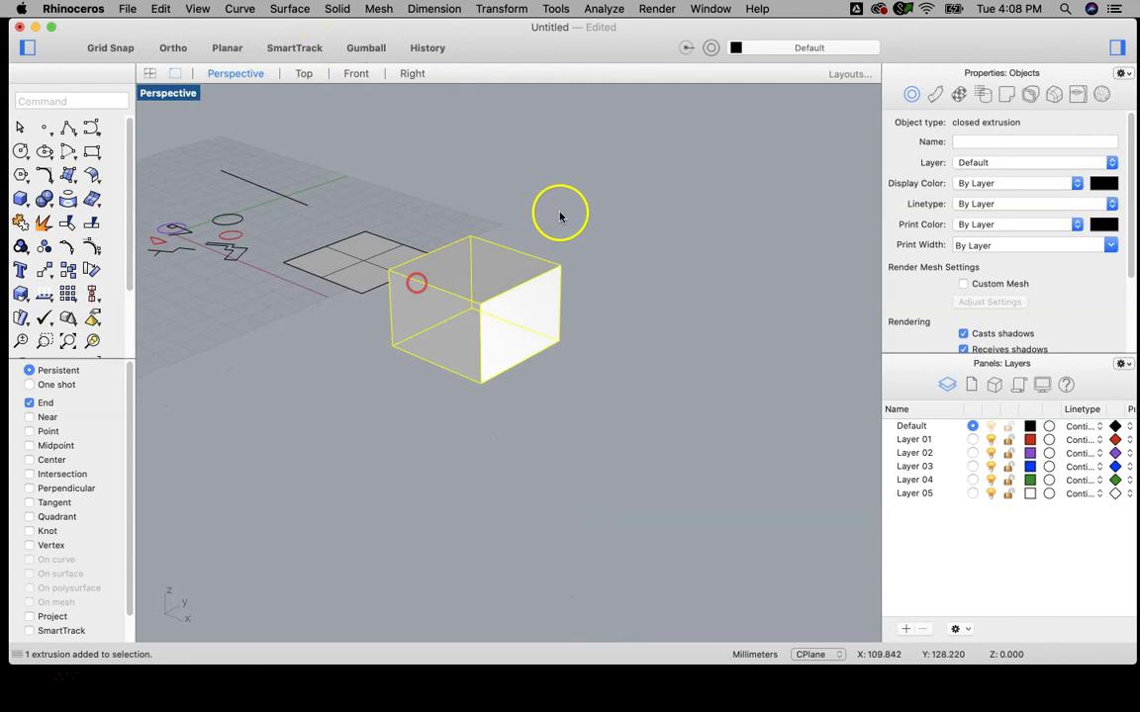
pyautogui.click(619, 178)
pyautogui.scroll(3, 466, 314)
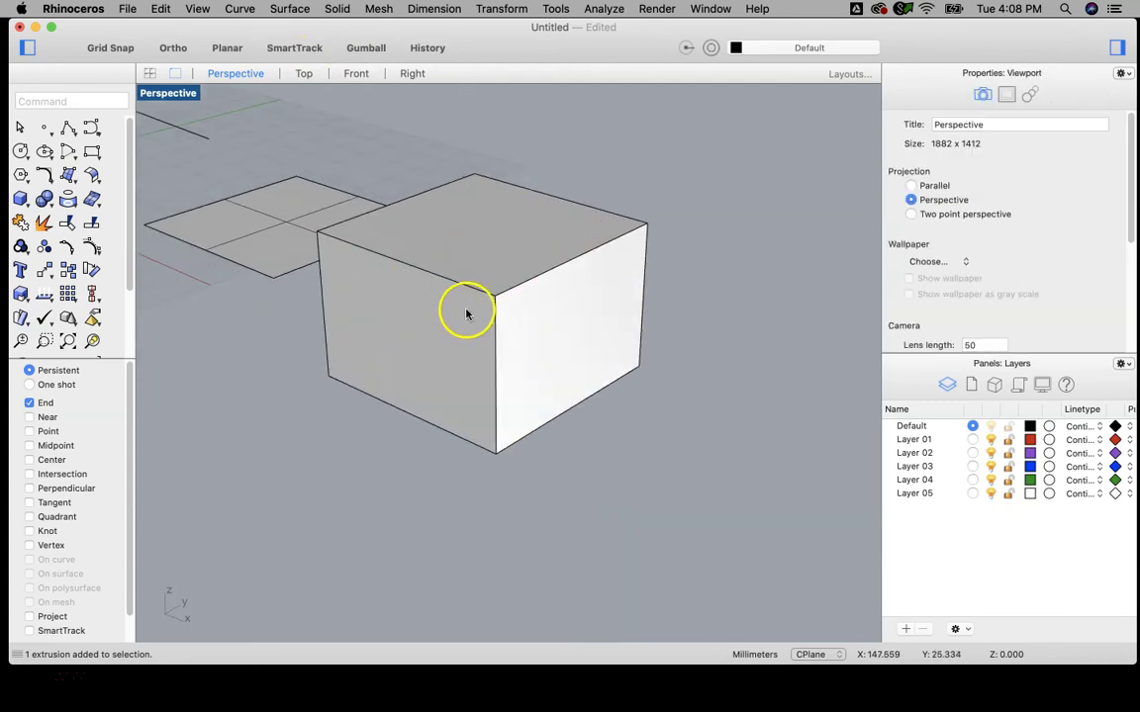
pyautogui.scroll(-3, 466, 314)
pyautogui.moveTo(483, 285); pyautogui.dragTo(579, 318, button='right')
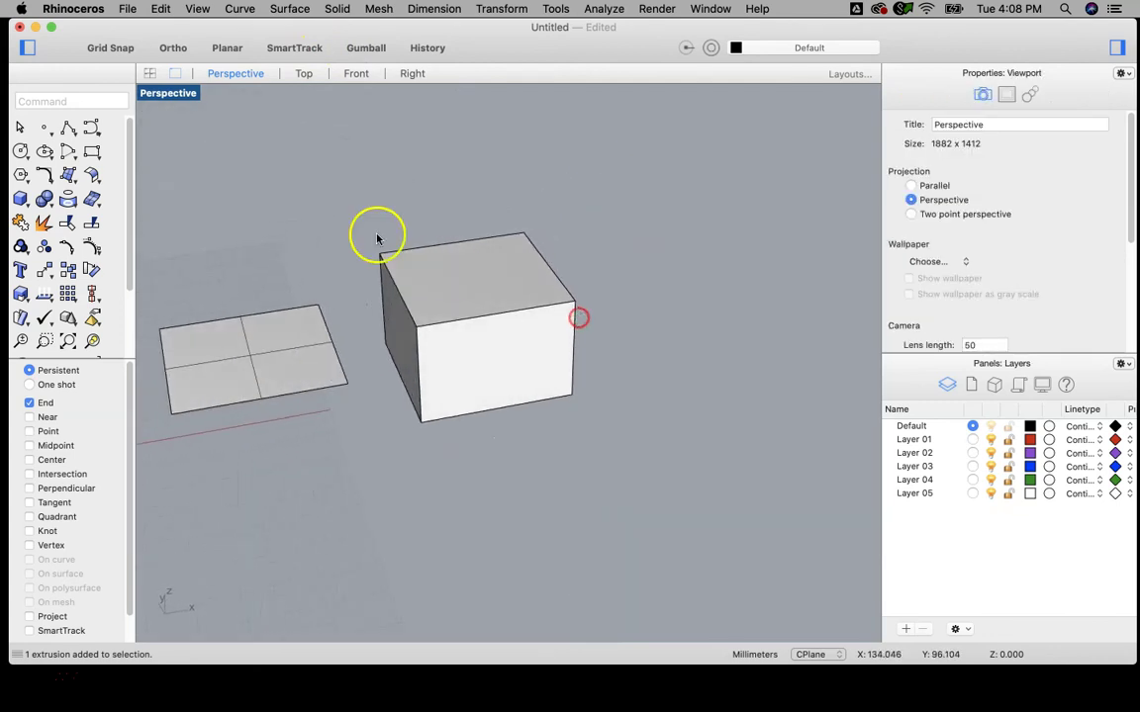
# Step: Preview the Perspective view in Ghosted and Artistic modes, then return it to Shaded
pyautogui.click(180, 93)
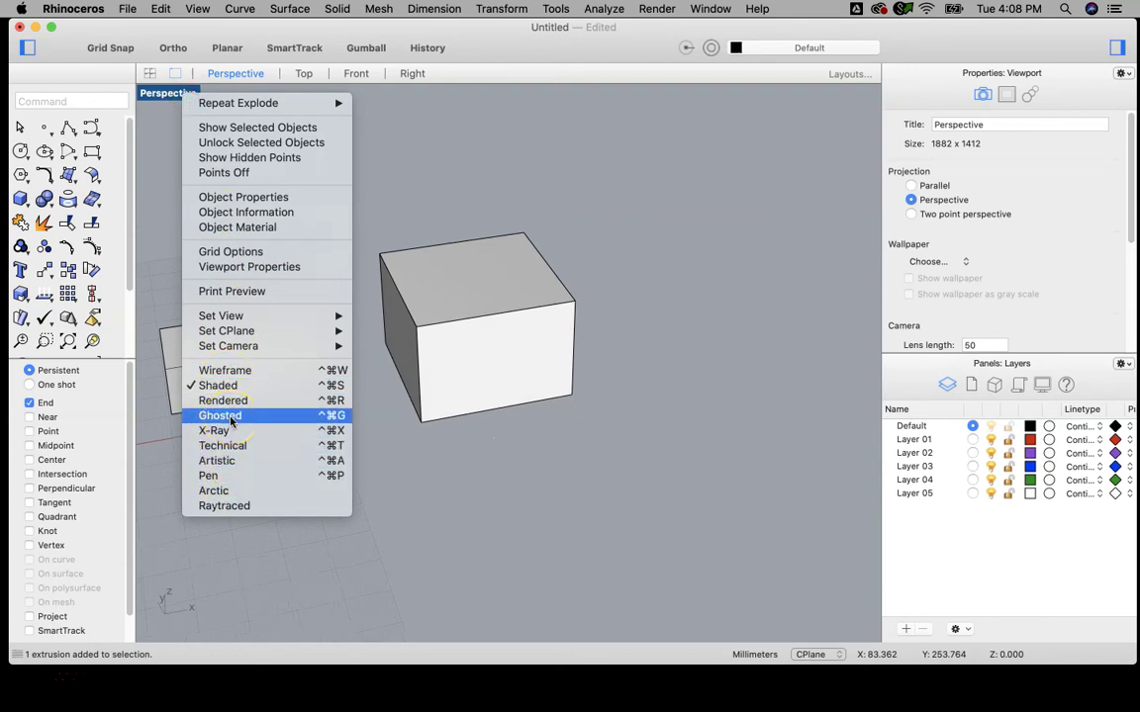
pyautogui.click(232, 416)
pyautogui.moveTo(445, 382); pyautogui.dragTo(420, 358, button='right')
pyautogui.click(167, 93)
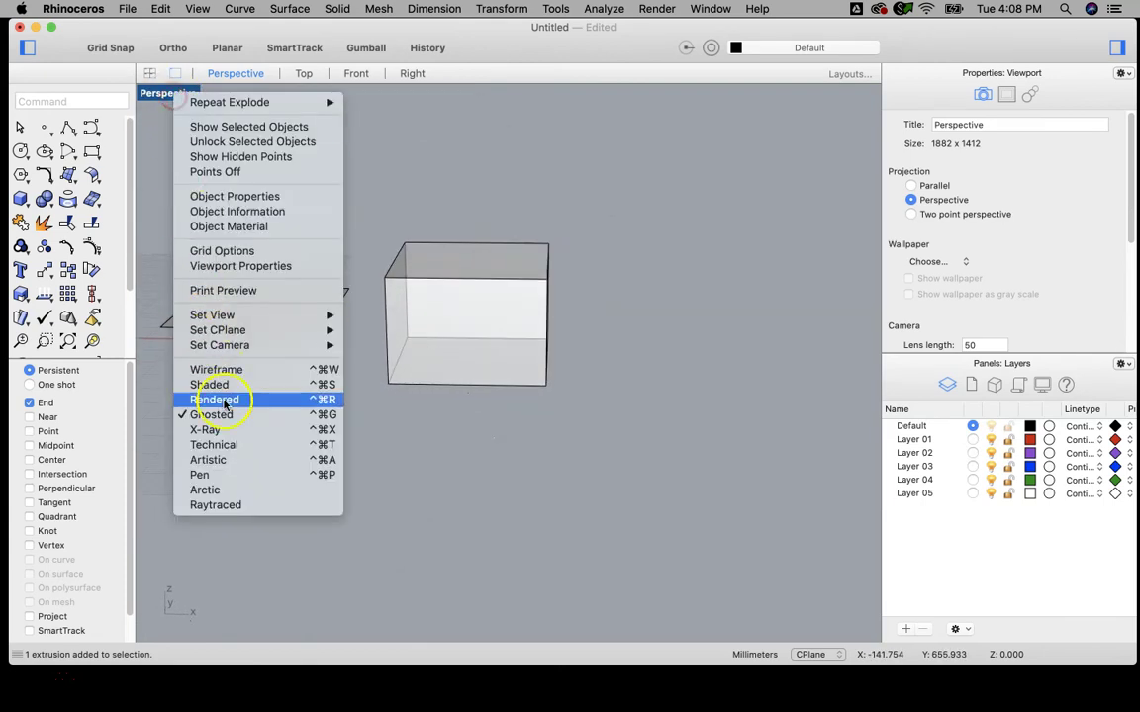
pyautogui.click(222, 459)
pyautogui.moveTo(343, 298); pyautogui.dragTo(285, 330, button='right')
pyautogui.click(168, 94)
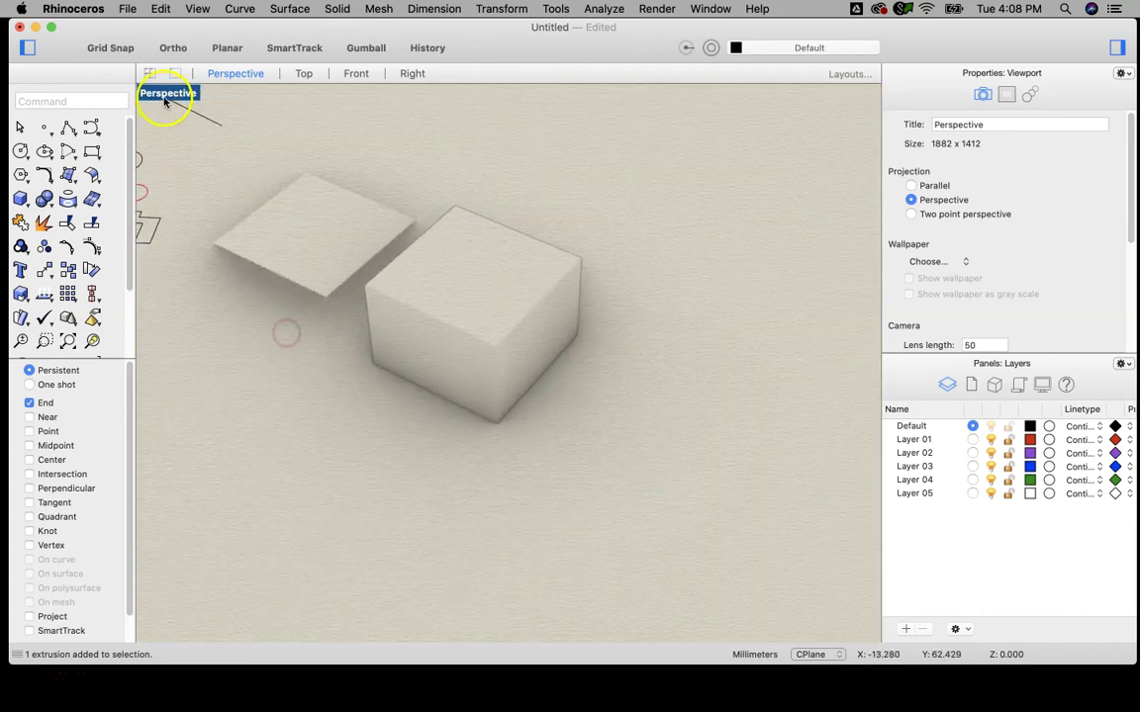
pyautogui.click(196, 387)
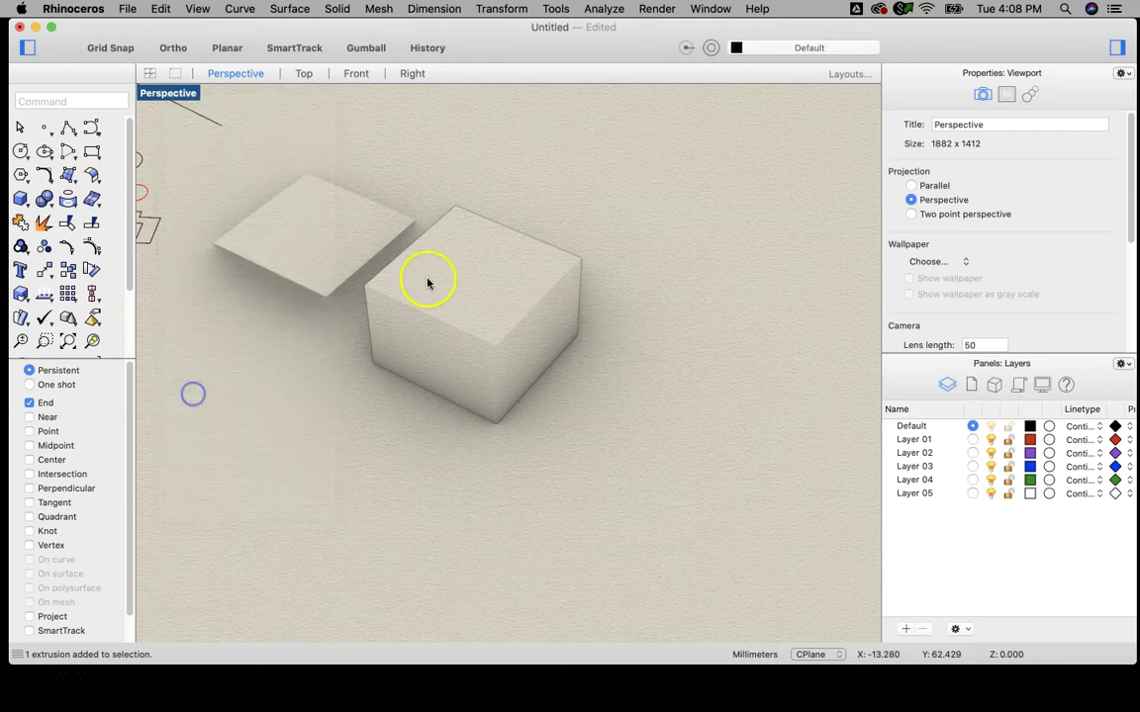
pyautogui.scroll(-6, 366, 272)
pyautogui.scroll(8, 311, 247)
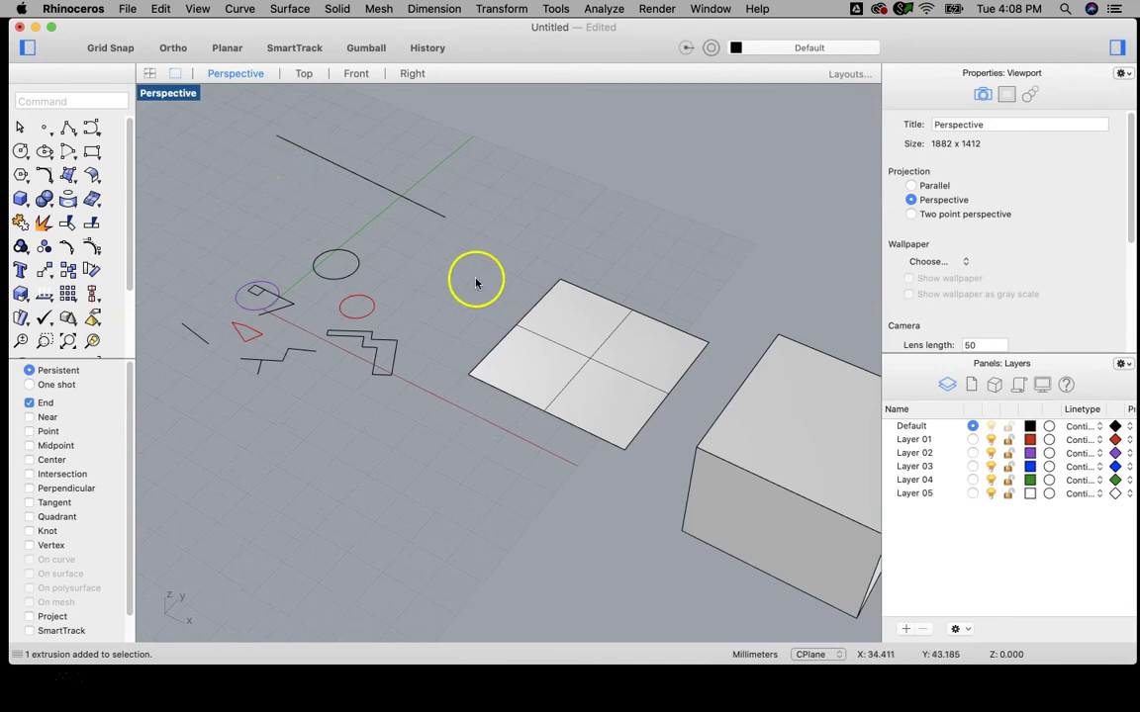
pyautogui.scroll(-3, 597, 348)
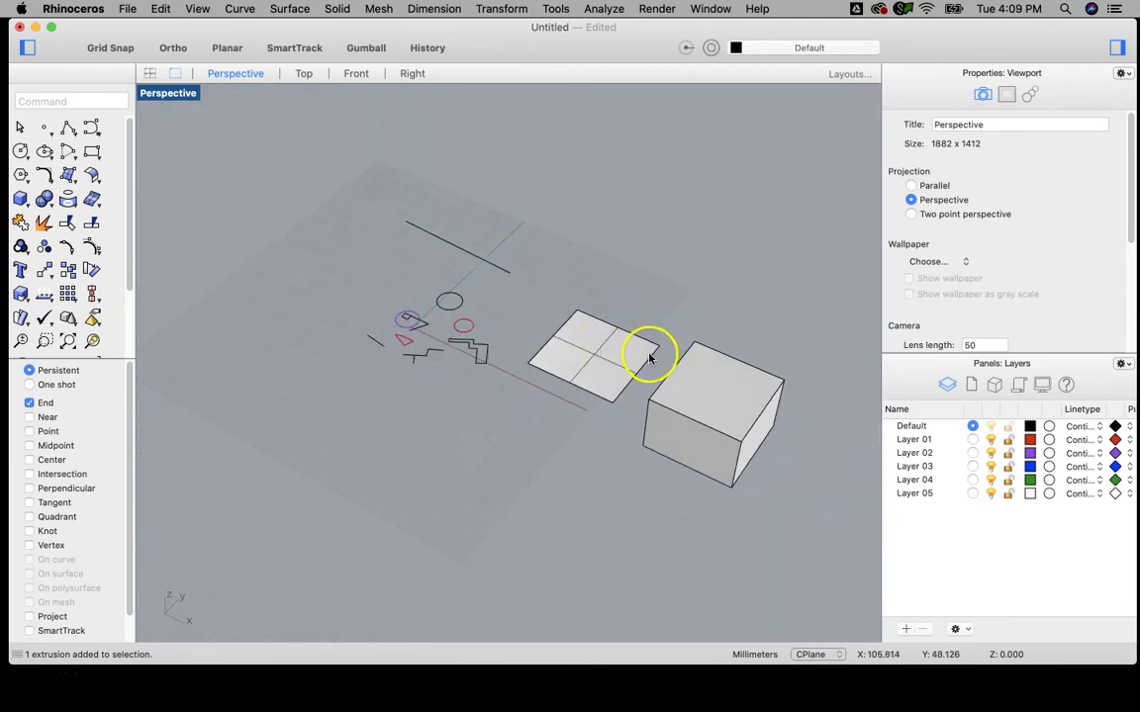
pyautogui.keyDown('shift'); pyautogui.moveTo(649, 357); pyautogui.dragTo(494, 353, button='right'); pyautogui.keyUp('shift')
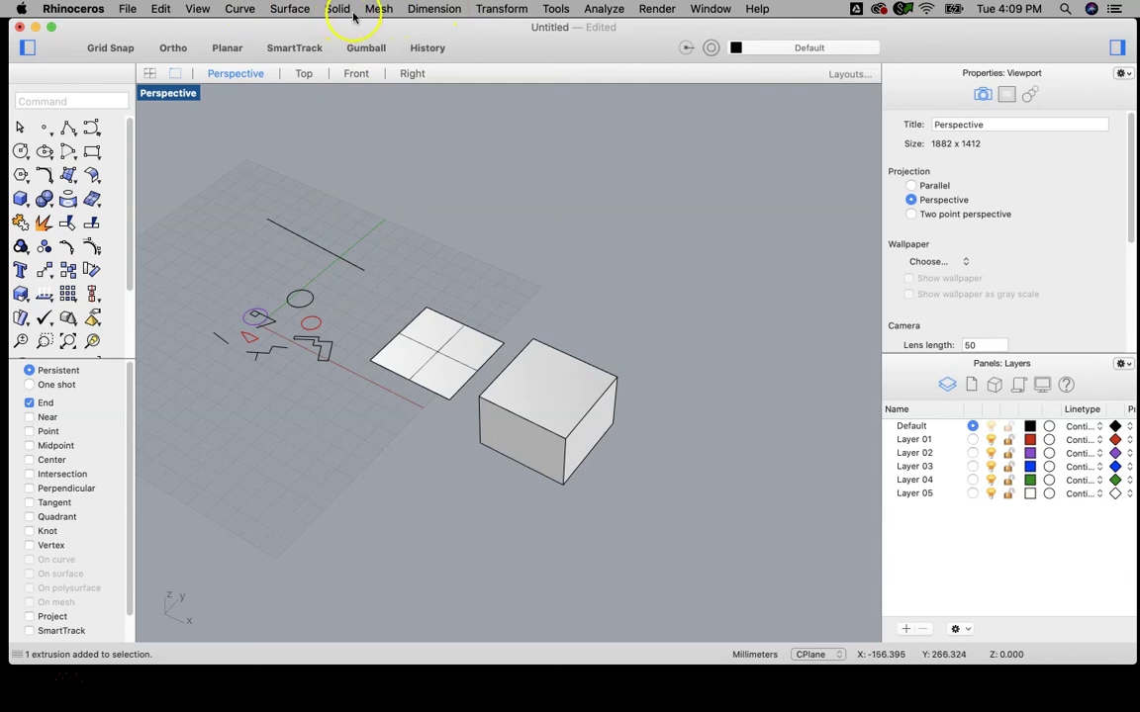
pyautogui.click(384, 10)
pyautogui.moveTo(386, 42)
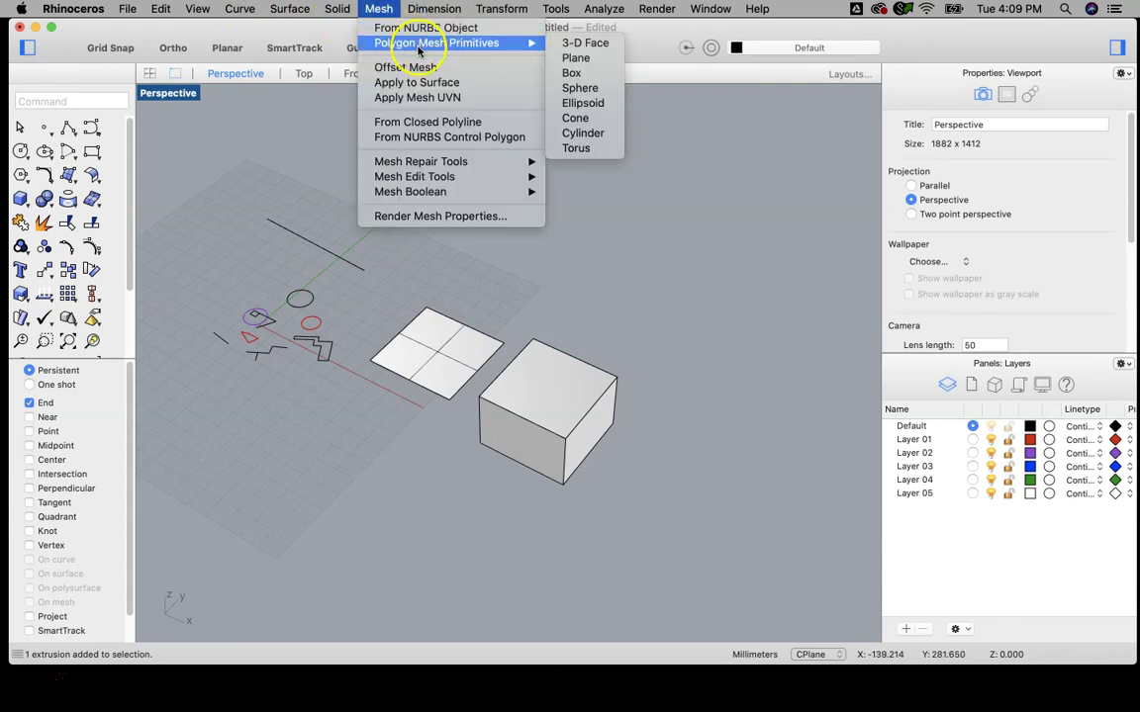
pyautogui.click(571, 72)
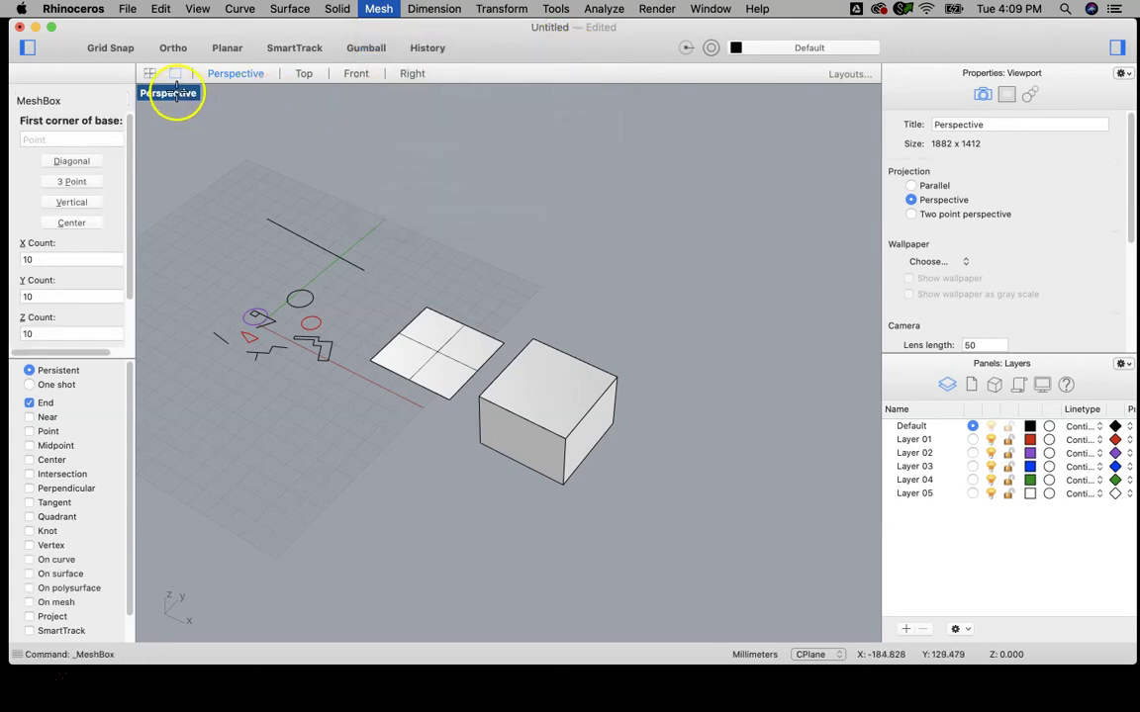
pyautogui.doubleClick(175, 92)
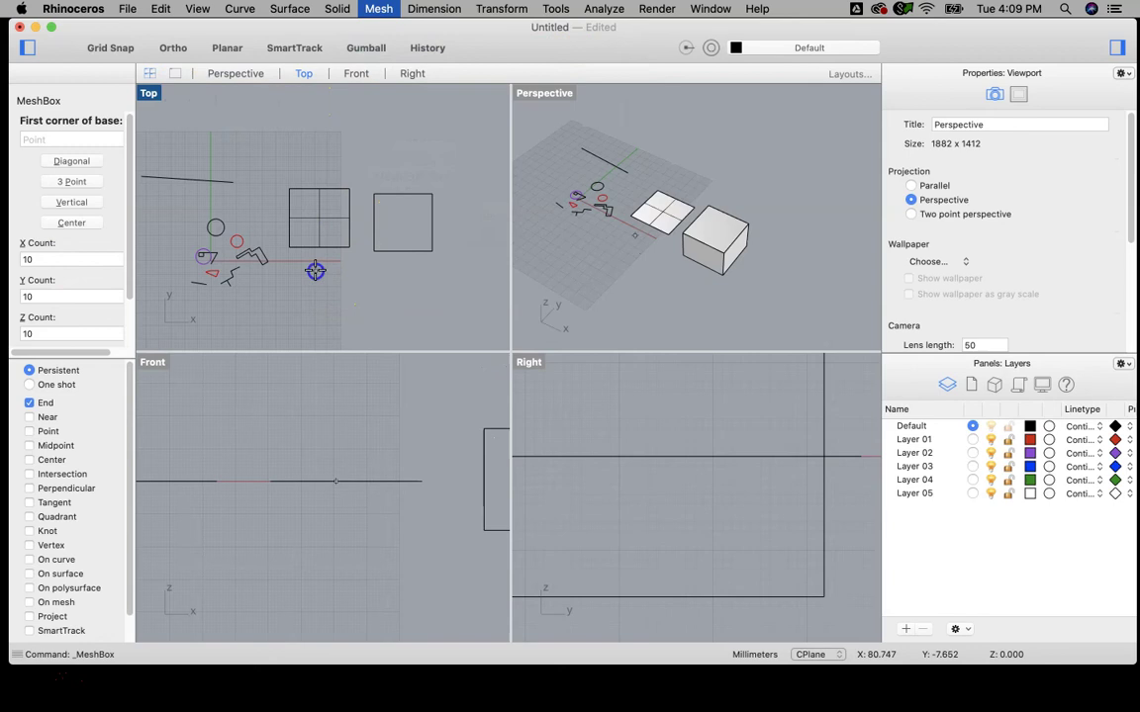
pyautogui.click(315, 270)
pyautogui.click(378, 318)
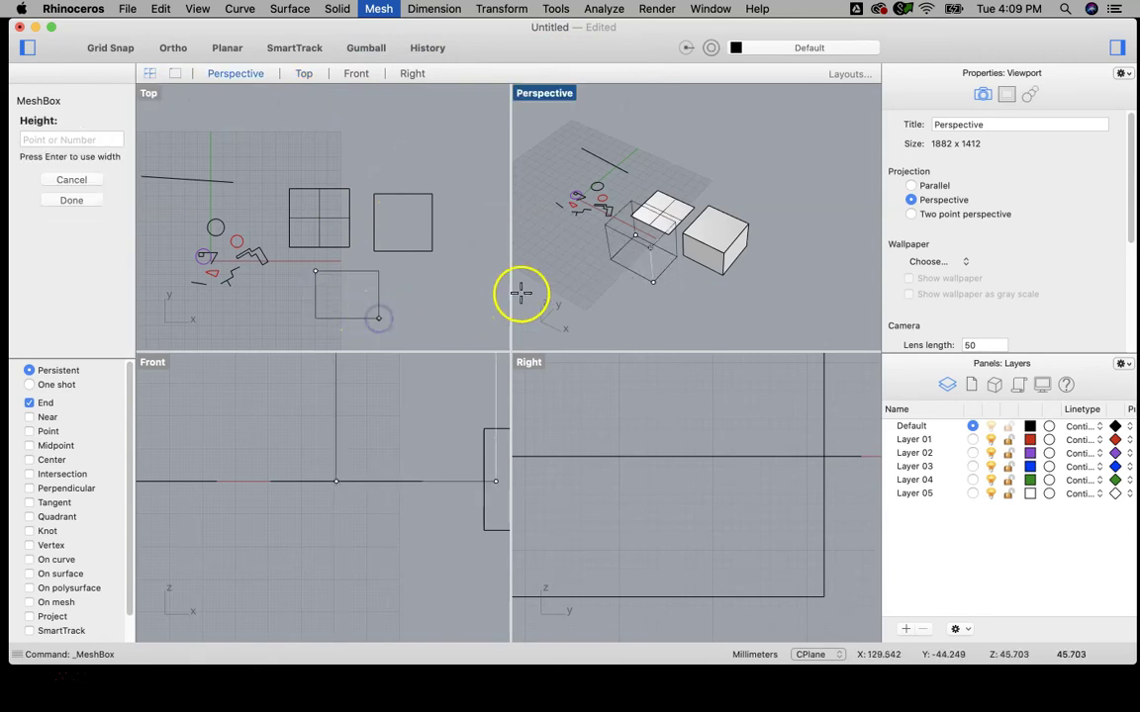
pyautogui.click(637, 321)
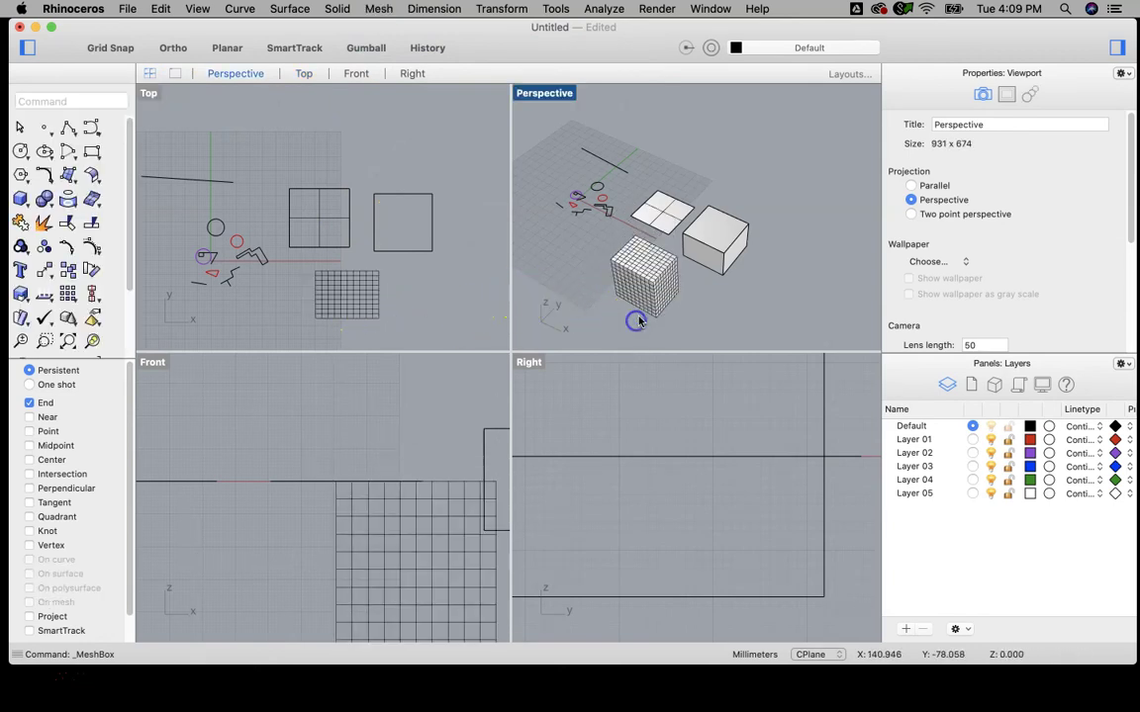
pyautogui.moveTo(714, 307); pyautogui.dragTo(552, 106, button='right')
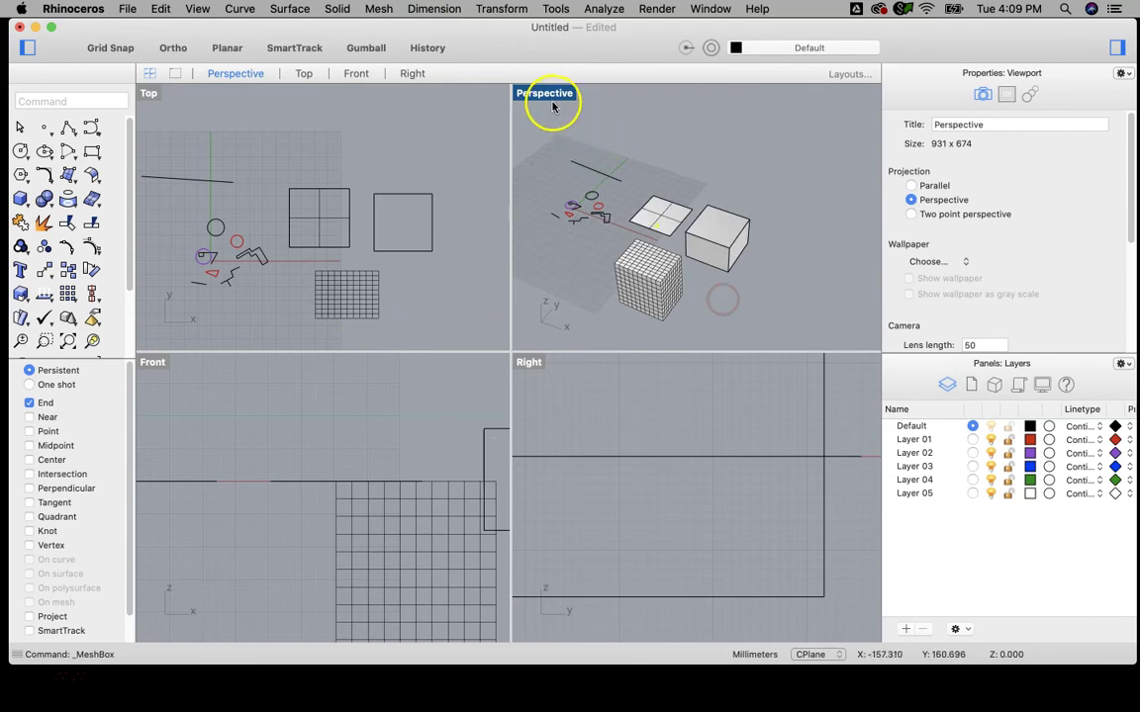
pyautogui.doubleClick(544, 94)
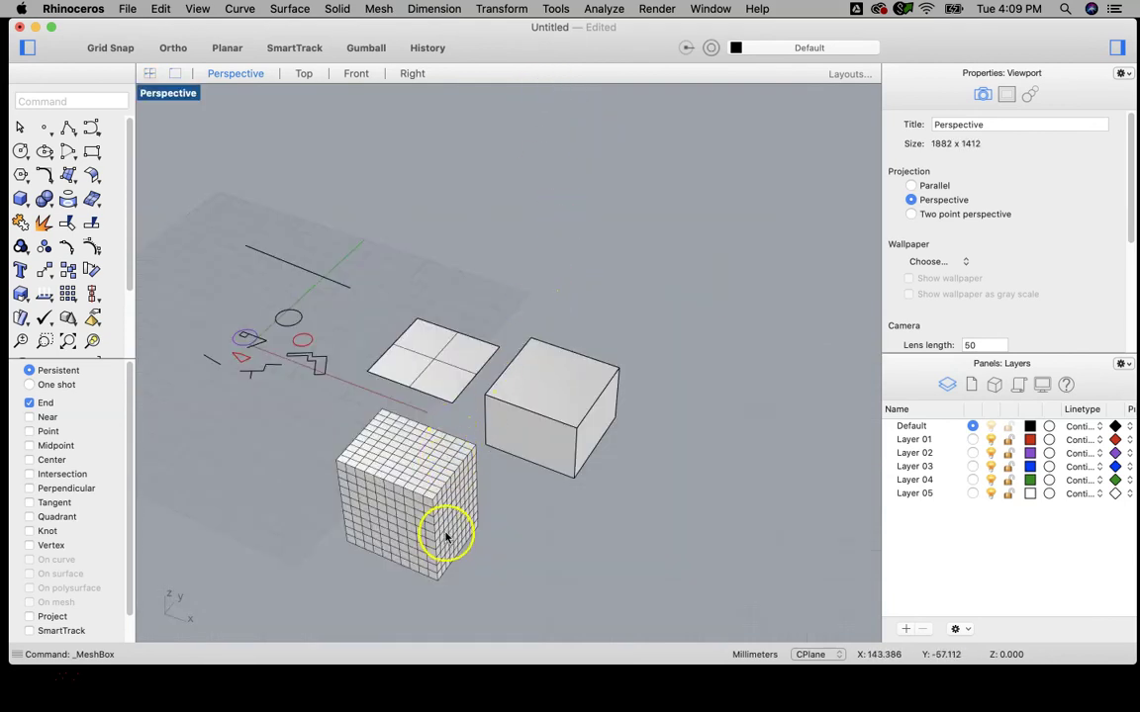
pyautogui.scroll(5, 446, 537)
pyautogui.scroll(-5, 486, 445)
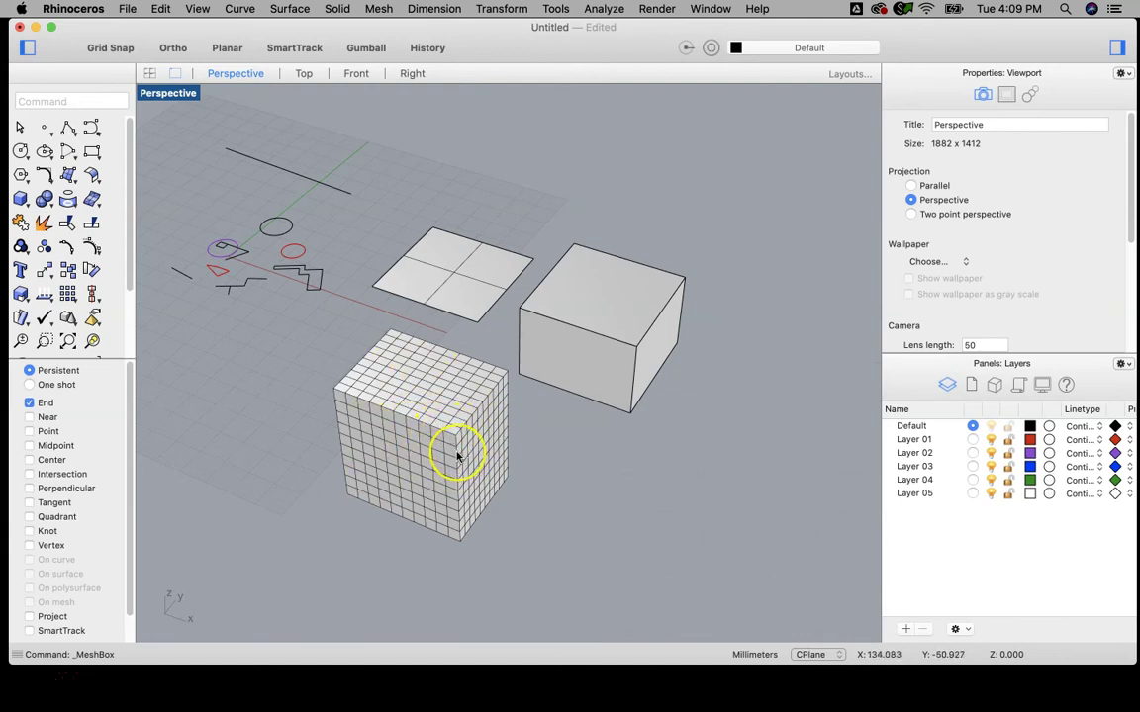
pyautogui.scroll(3, 458, 457)
pyautogui.scroll(-3, 417, 417)
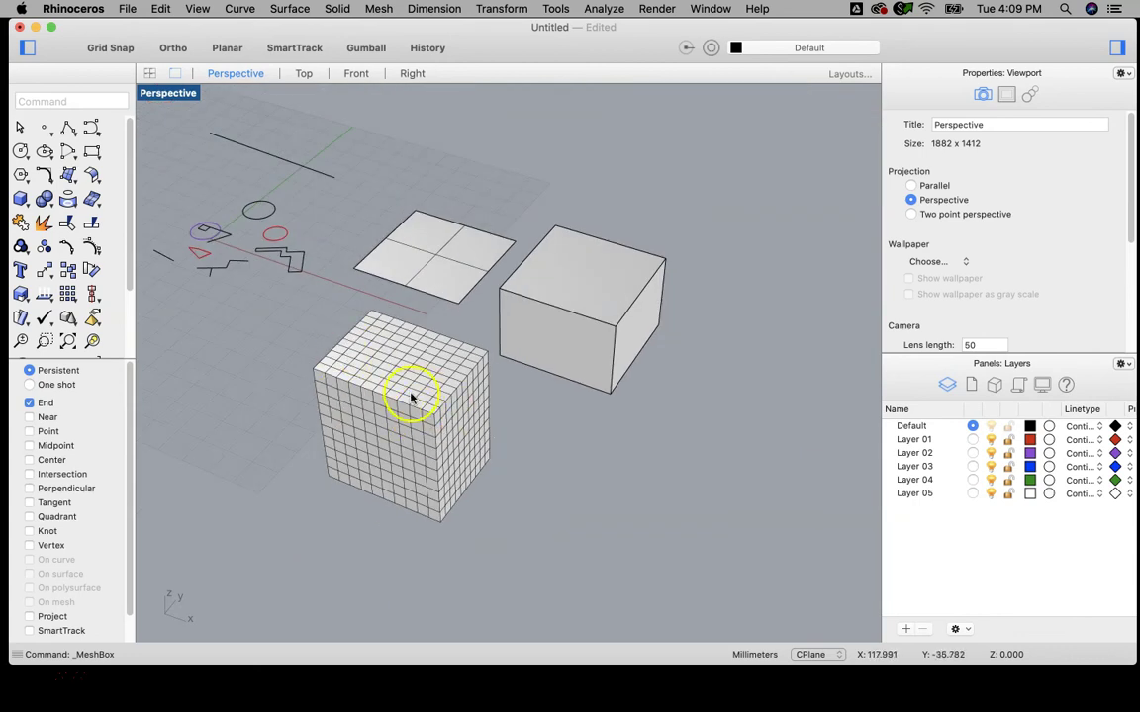
pyautogui.scroll(-4, 435, 425)
# Step: Restore the four-view layout and place a center-radius sphere right of the box in Top
pyautogui.doubleClick(171, 94)
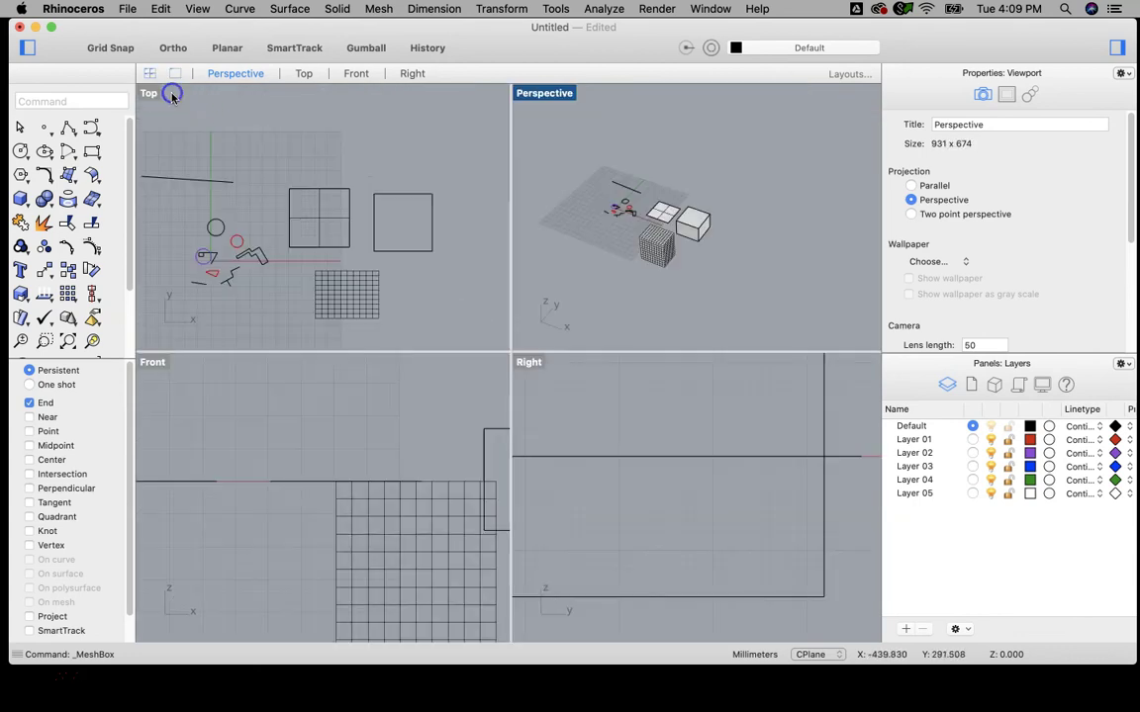
pyautogui.click(334, 9)
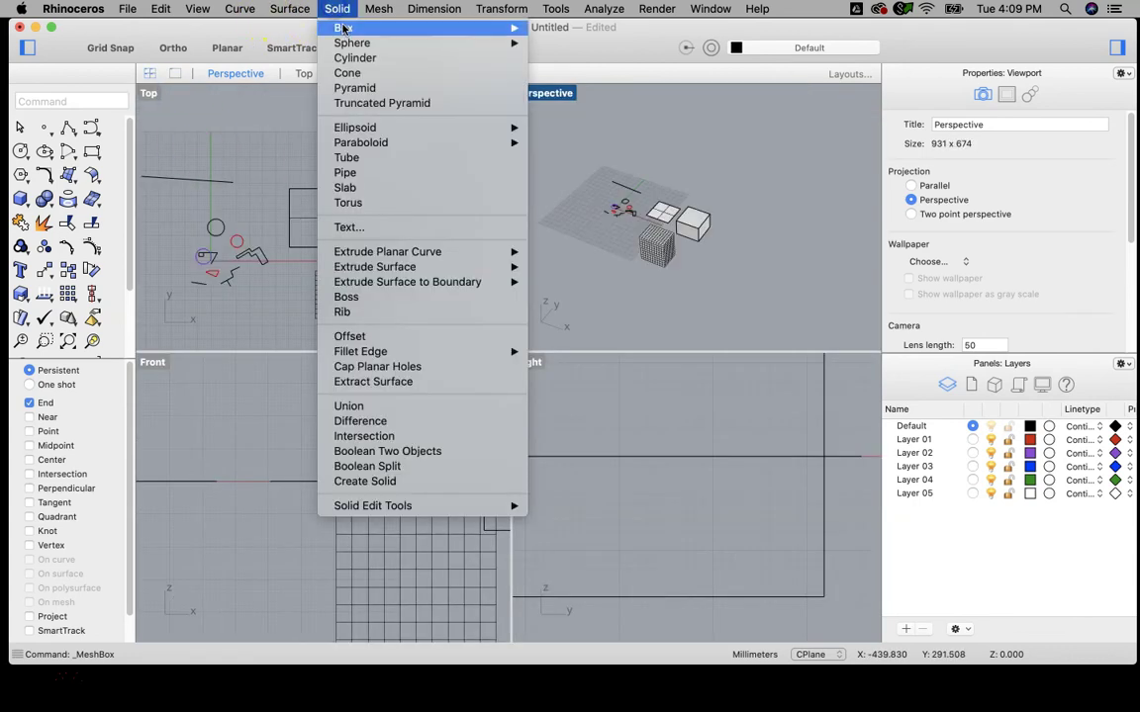
pyautogui.moveTo(356, 43)
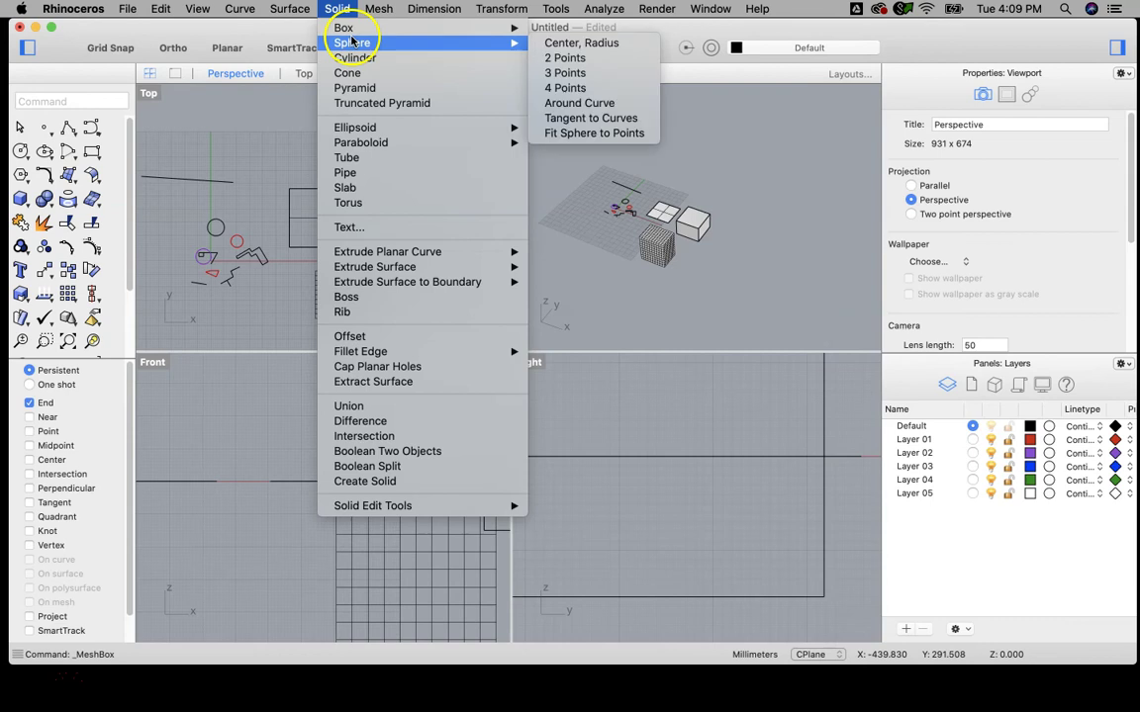
pyautogui.click(562, 42)
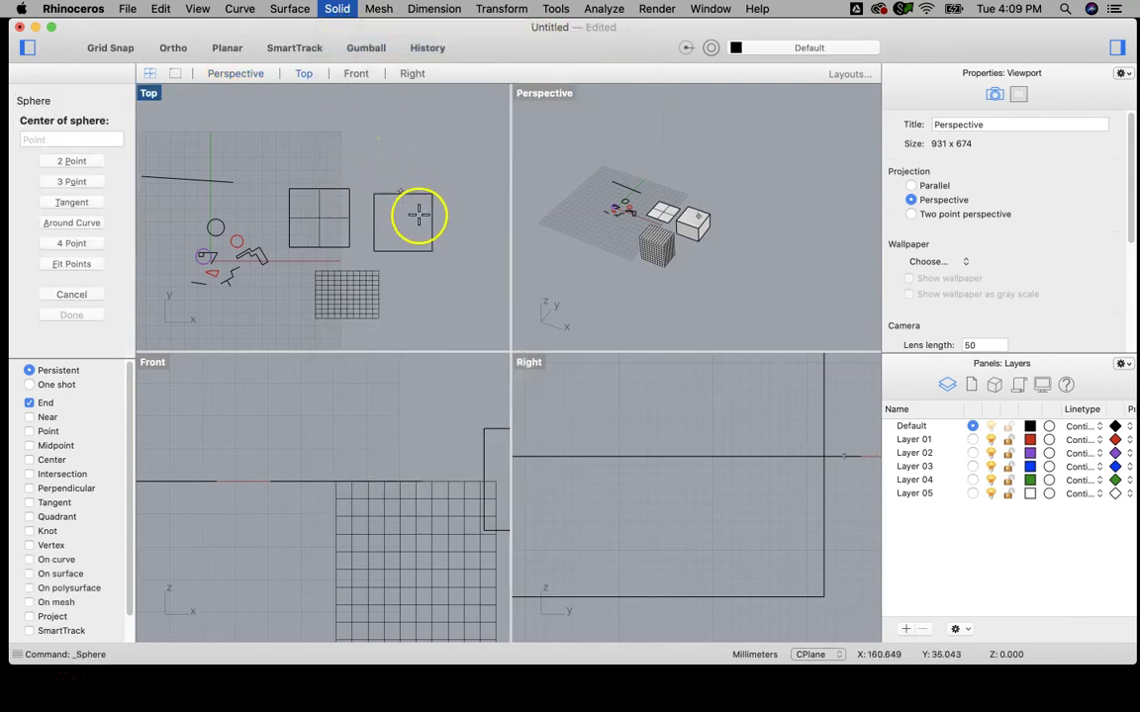
pyautogui.moveTo(402, 232); pyautogui.dragTo(281, 199, button='right')
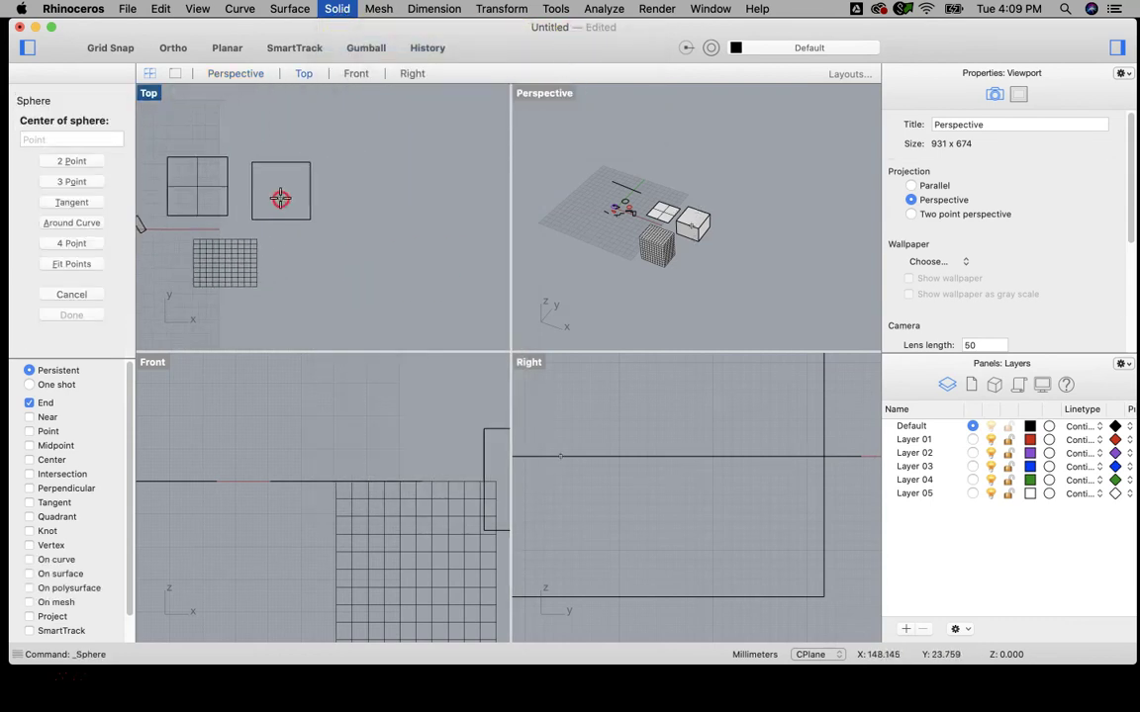
pyautogui.click(339, 189)
pyautogui.click(360, 204)
pyautogui.scroll(10, 720, 242)
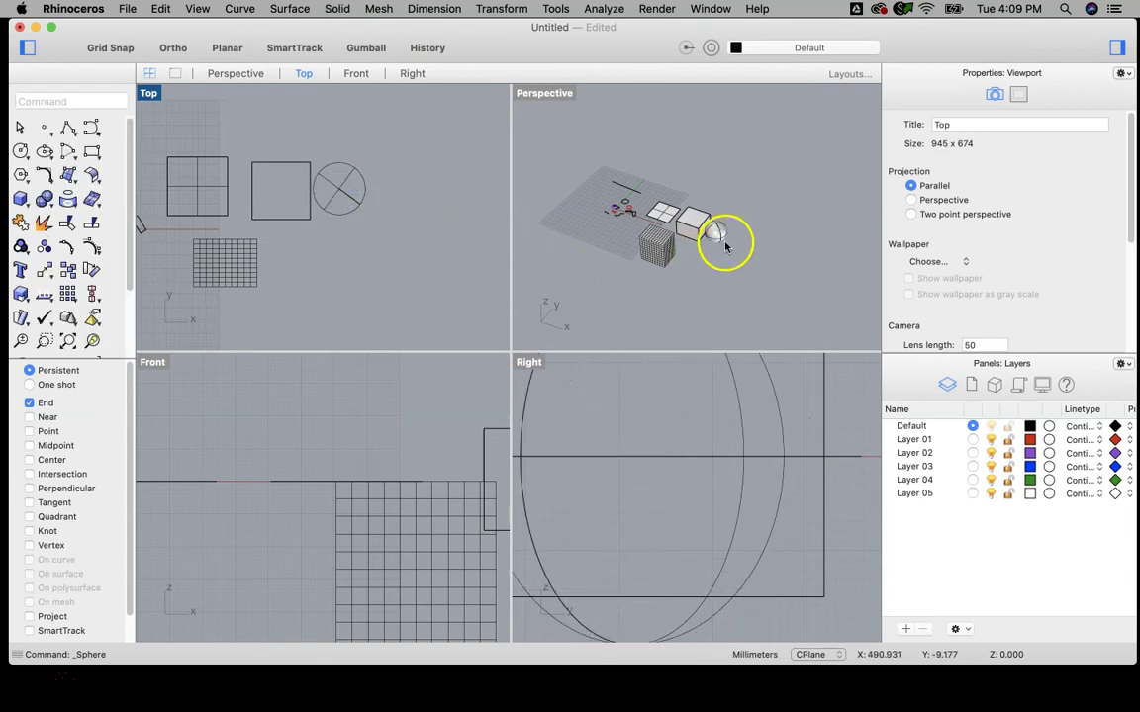
pyautogui.scroll(-3, 717, 232)
pyautogui.moveTo(723, 227)
pyautogui.mouseDown(button='right')
pyautogui.moveTo(721, 195)
pyautogui.moveTo(725, 219)
pyautogui.mouseUp(button='right')
pyautogui.click(378, 9)
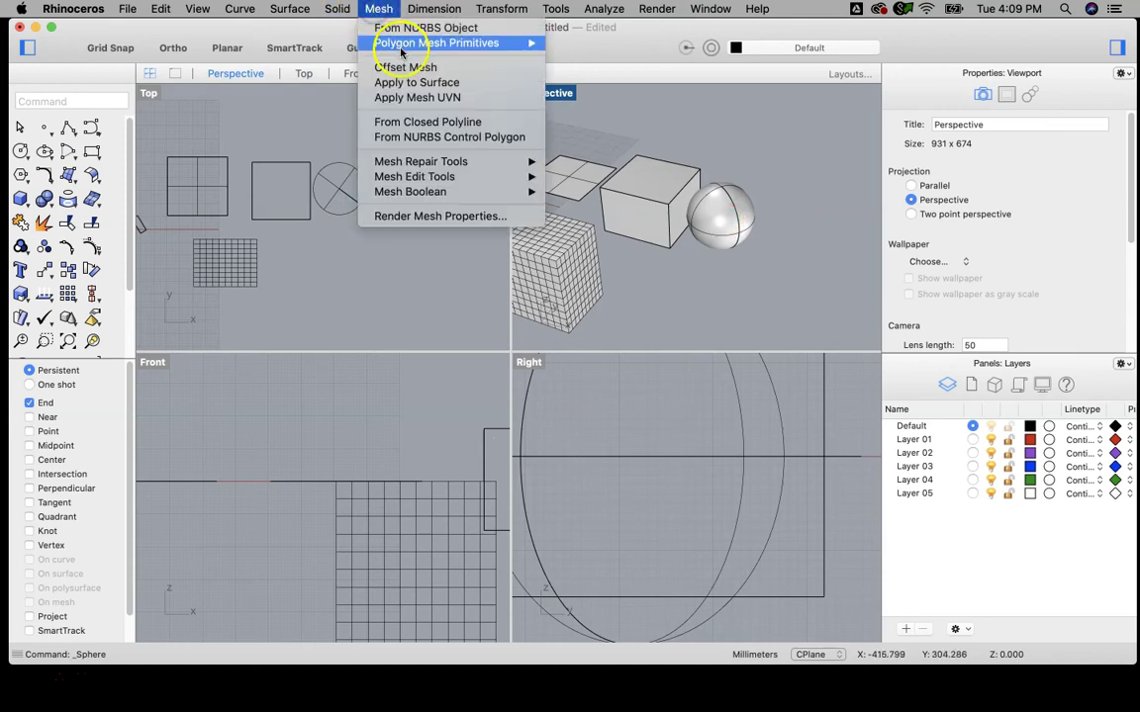
# Step: Place a polygon mesh sphere by centre and radius beside the mesh box, then orbit around both spheres
pyautogui.moveTo(384, 44)
pyautogui.click(607, 90)
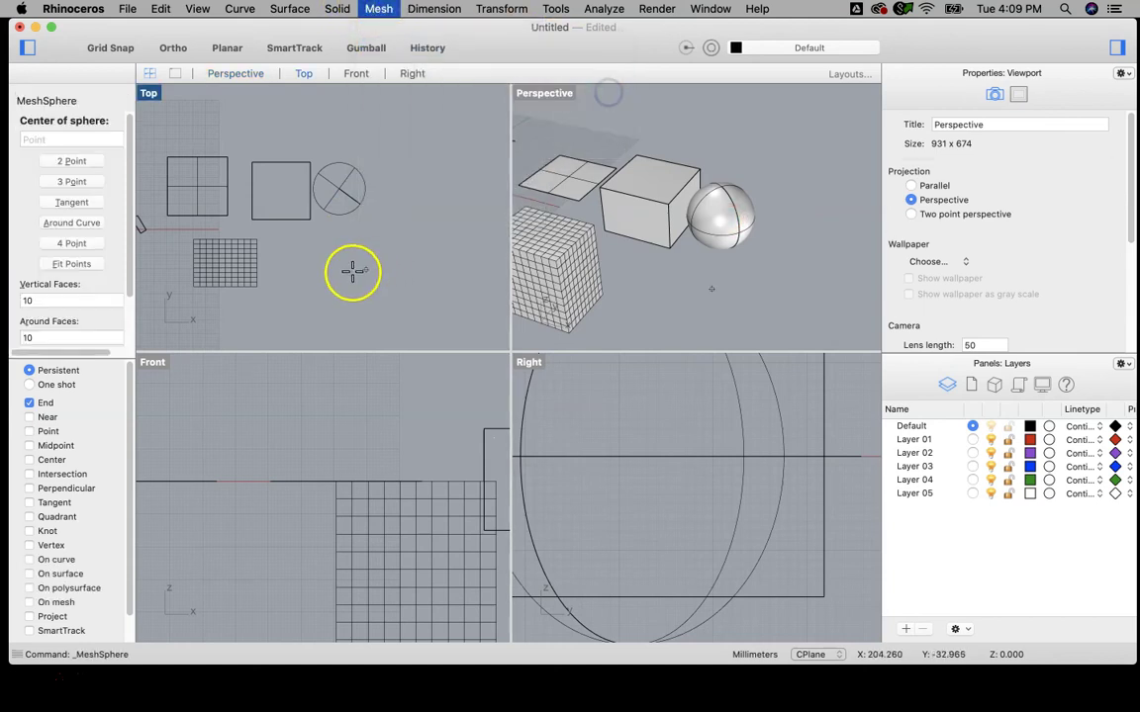
pyautogui.click(301, 262)
pyautogui.click(324, 285)
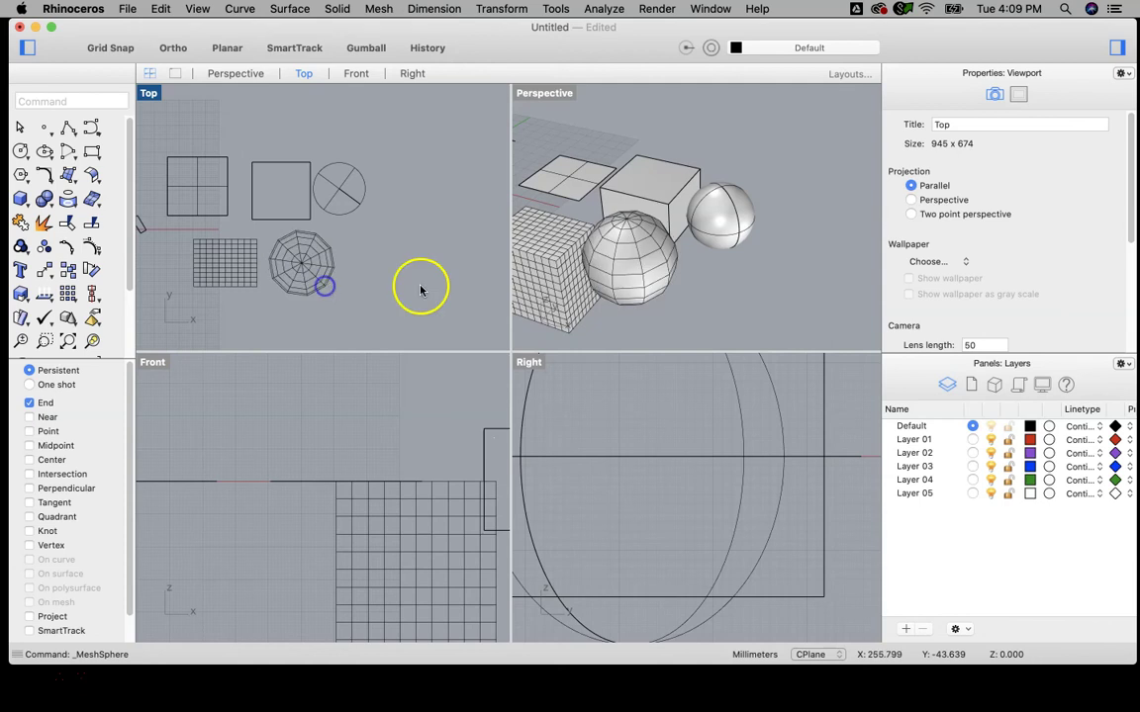
pyautogui.moveTo(677, 280)
pyautogui.mouseDown(button='right')
pyautogui.moveTo(669, 259)
pyautogui.moveTo(664, 282)
pyautogui.mouseUp(button='right')
pyautogui.scroll(5, 603, 247)
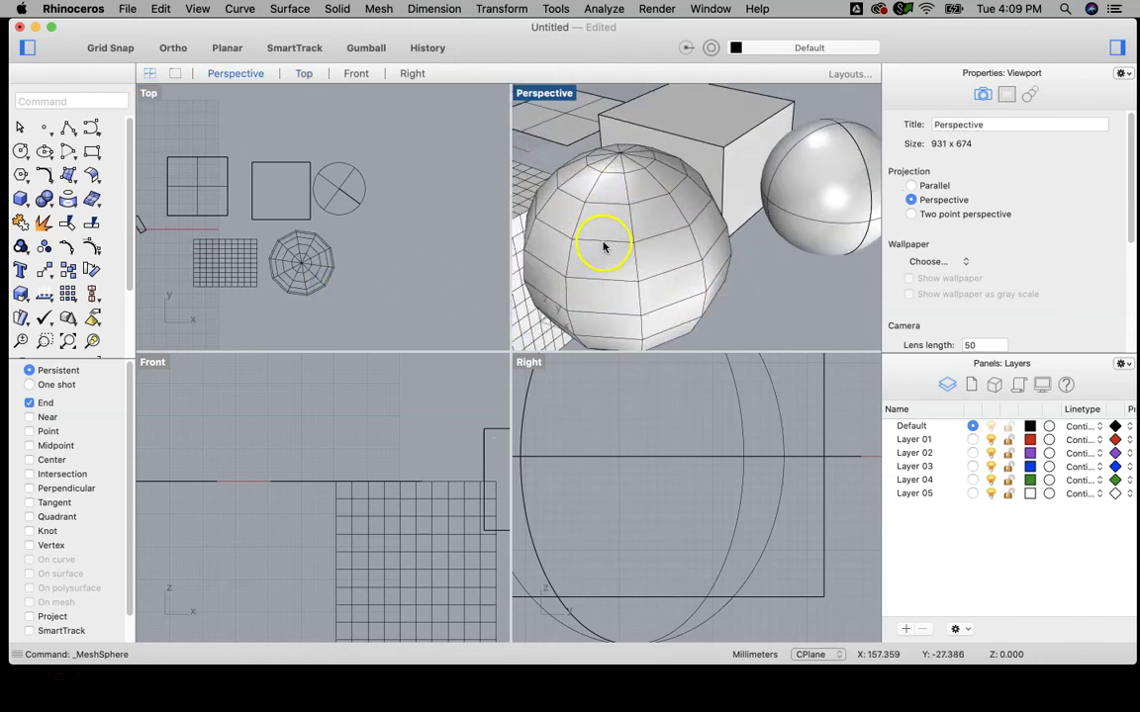
pyautogui.scroll(-5, 583, 248)
pyautogui.moveTo(598, 216); pyautogui.dragTo(641, 234, button='right')
pyautogui.moveTo(745, 247); pyautogui.dragTo(683, 263, button='right')
pyautogui.click(610, 262)
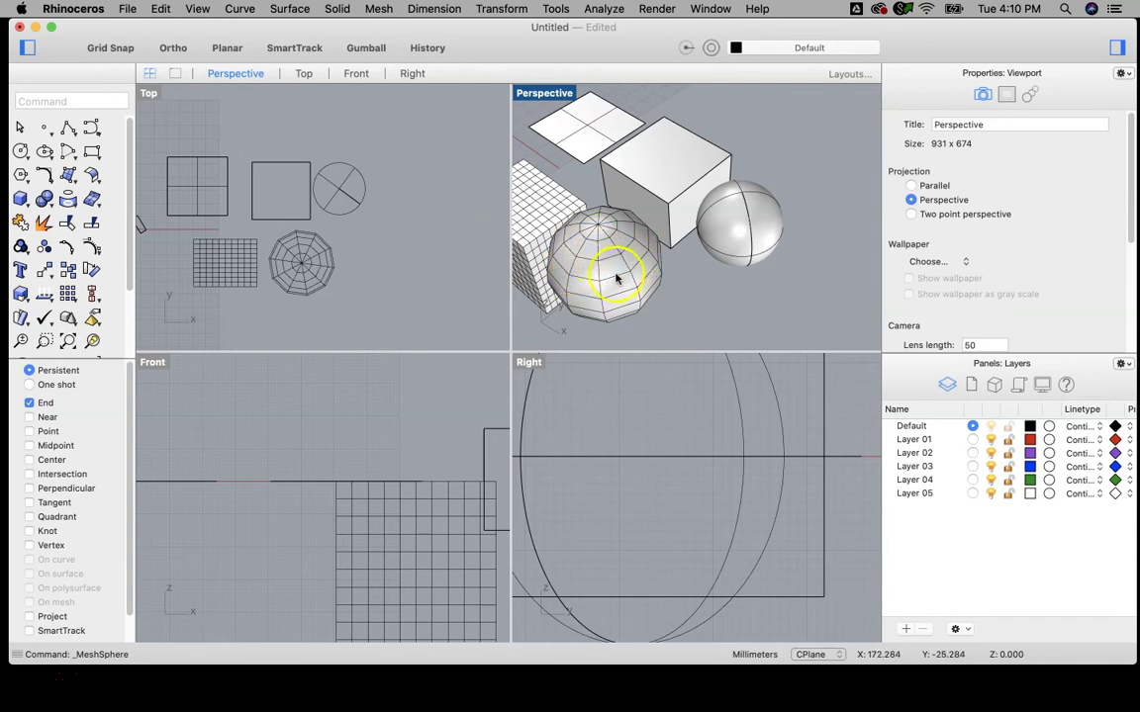
pyautogui.scroll(2, 615, 270)
pyautogui.moveTo(619, 274); pyautogui.dragTo(640, 234, button='right')
pyautogui.scroll(-3, 640, 235)
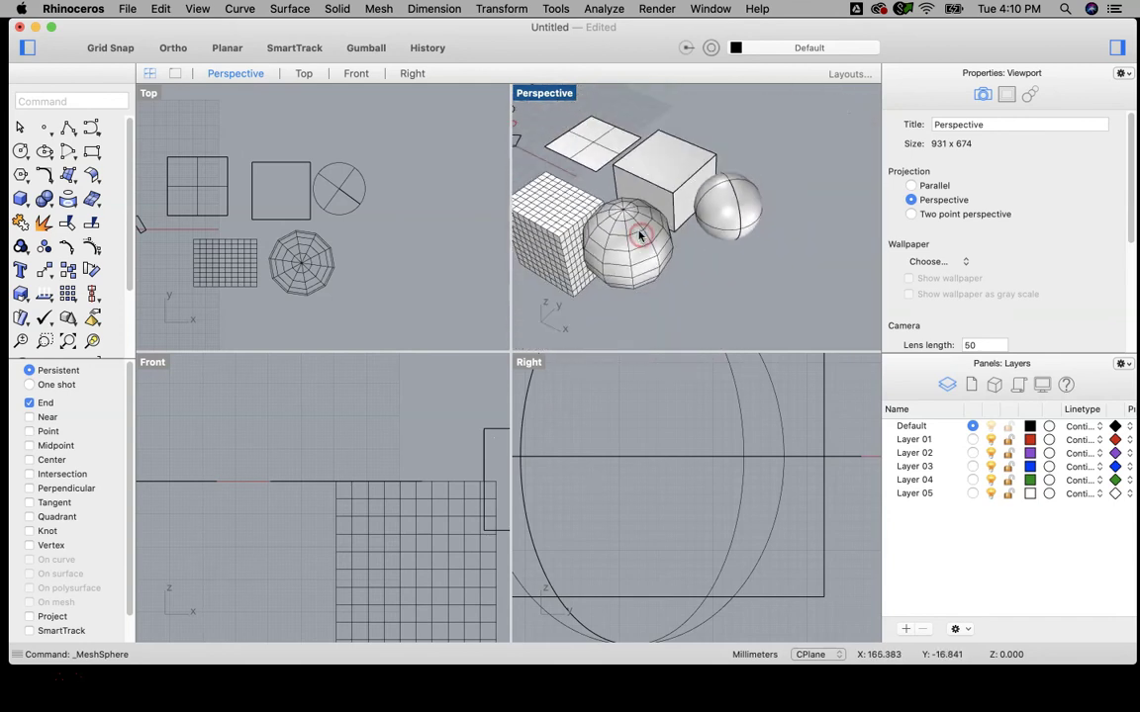
# Step: Maximize the Perspective view and zoom and orbit around the spheres, boxes and plane
pyautogui.doubleClick(545, 94)
pyautogui.scroll(-3, 521, 323)
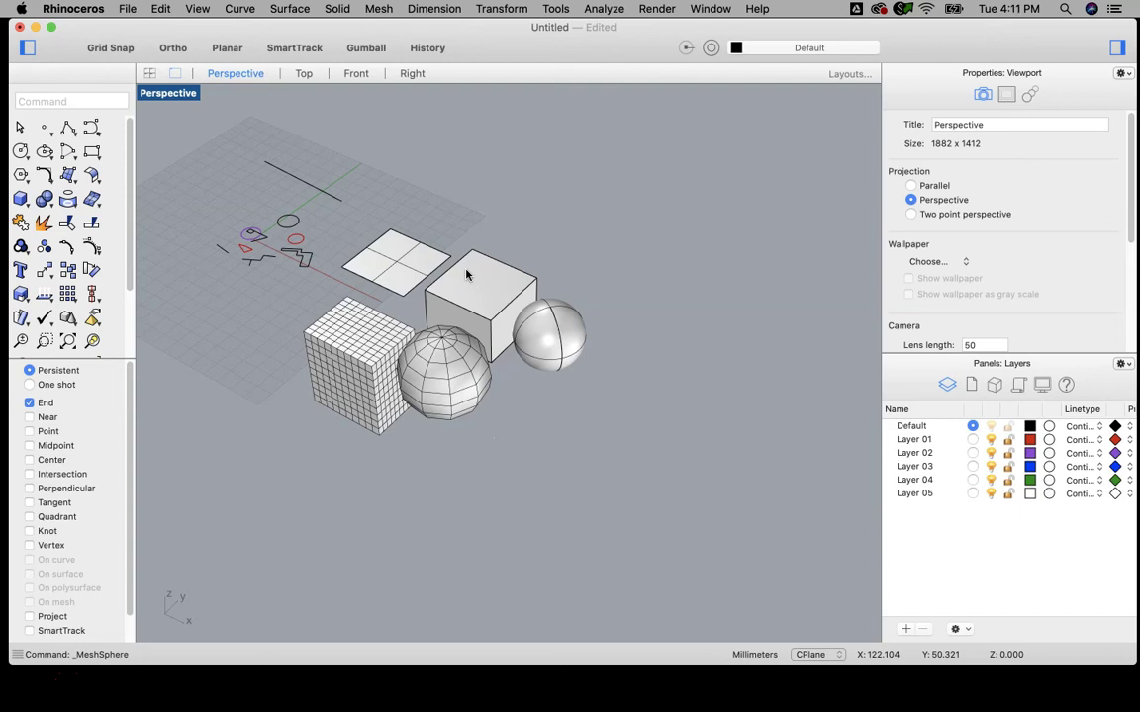
pyautogui.scroll(5, 432, 386)
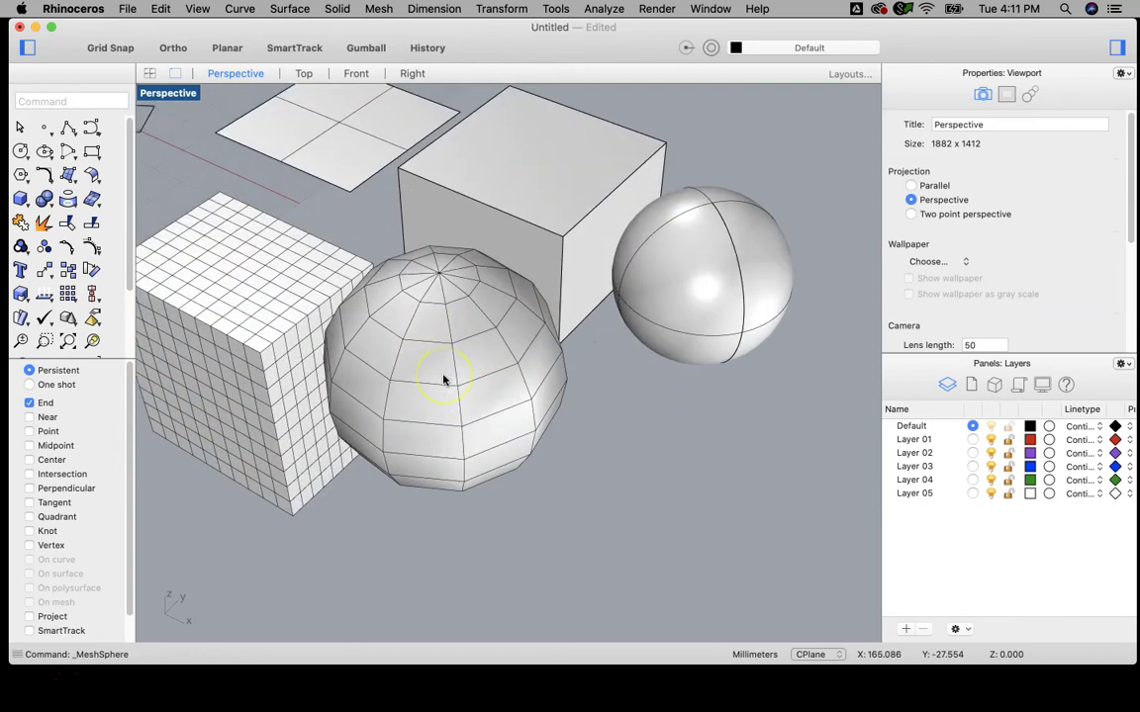
pyautogui.scroll(-5, 423, 389)
pyautogui.moveTo(424, 382); pyautogui.dragTo(392, 376, button='right')
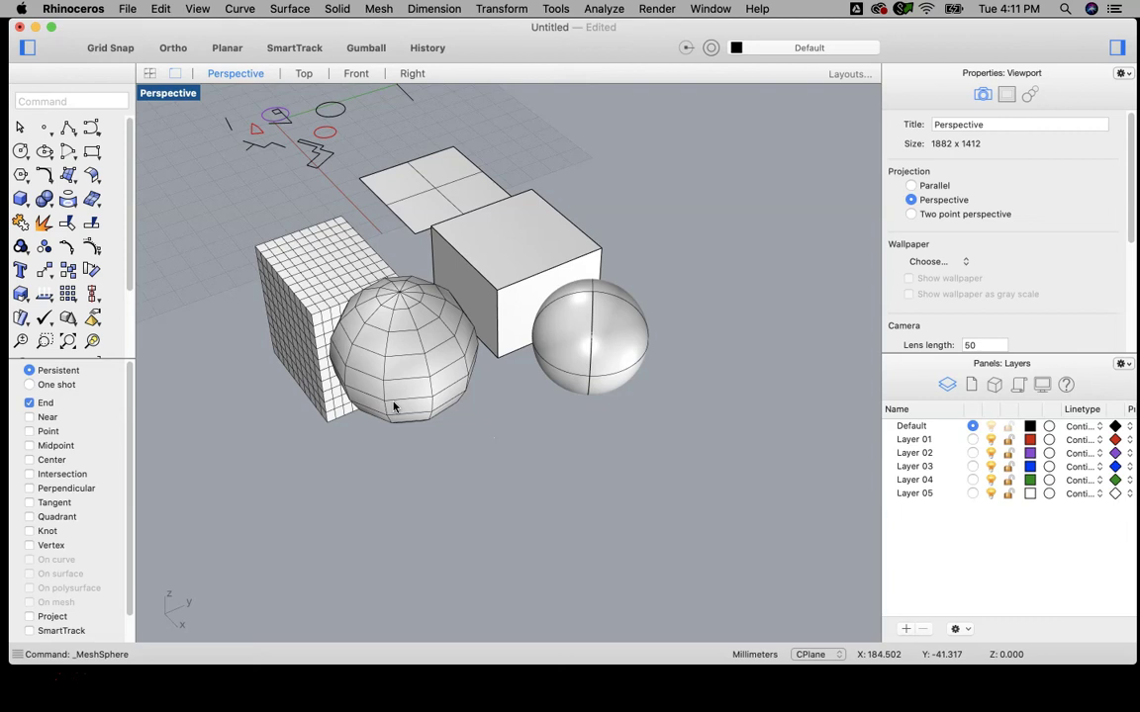
pyautogui.moveTo(393, 369); pyautogui.dragTo(472, 370, button='right')
# Step: Glance at the Mesh commands without choosing one, then orbit the view to look down from above
pyautogui.click(379, 8)
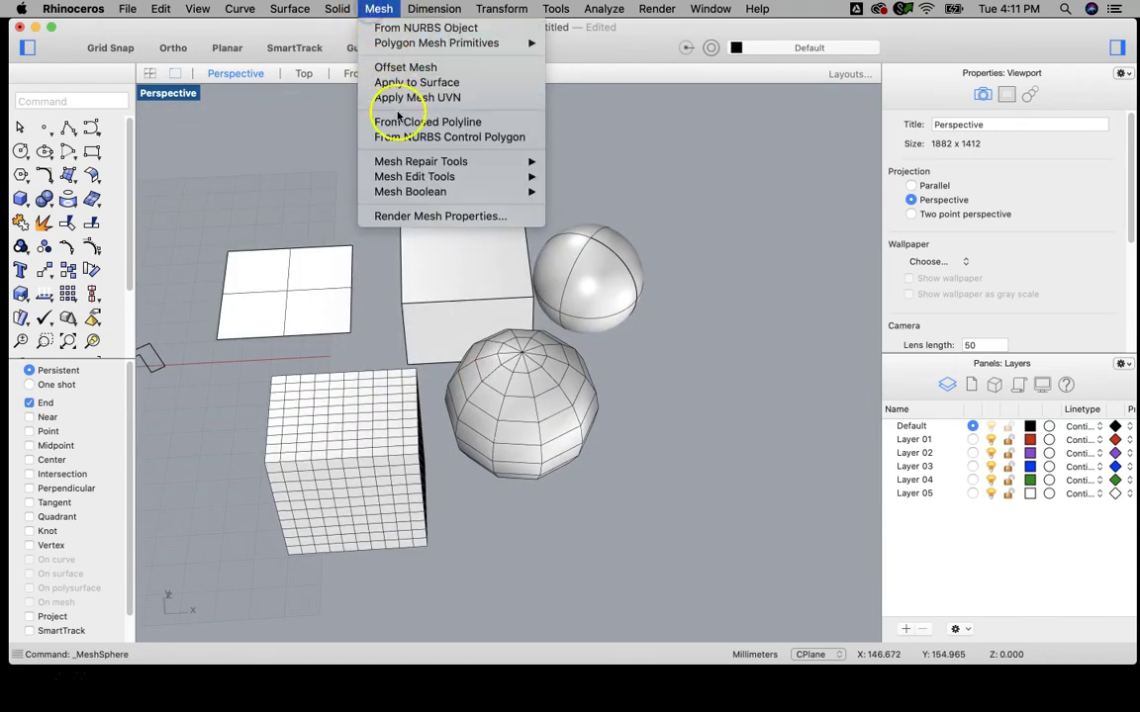
pyautogui.moveTo(421, 184)
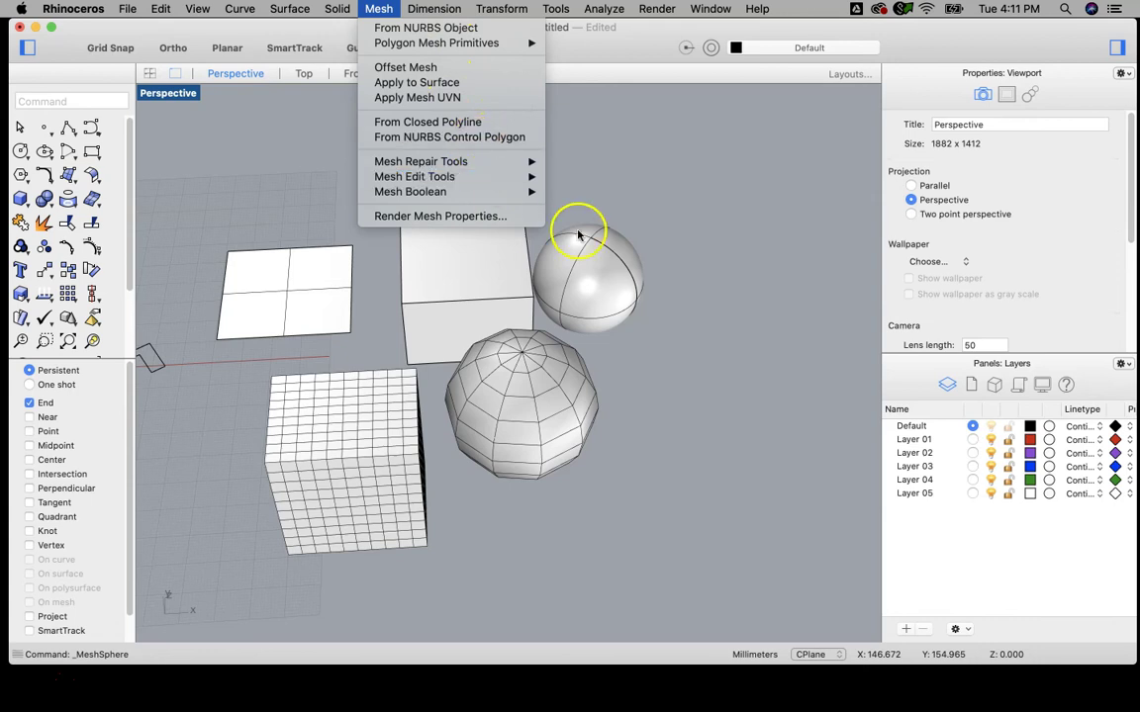
pyautogui.click(636, 184)
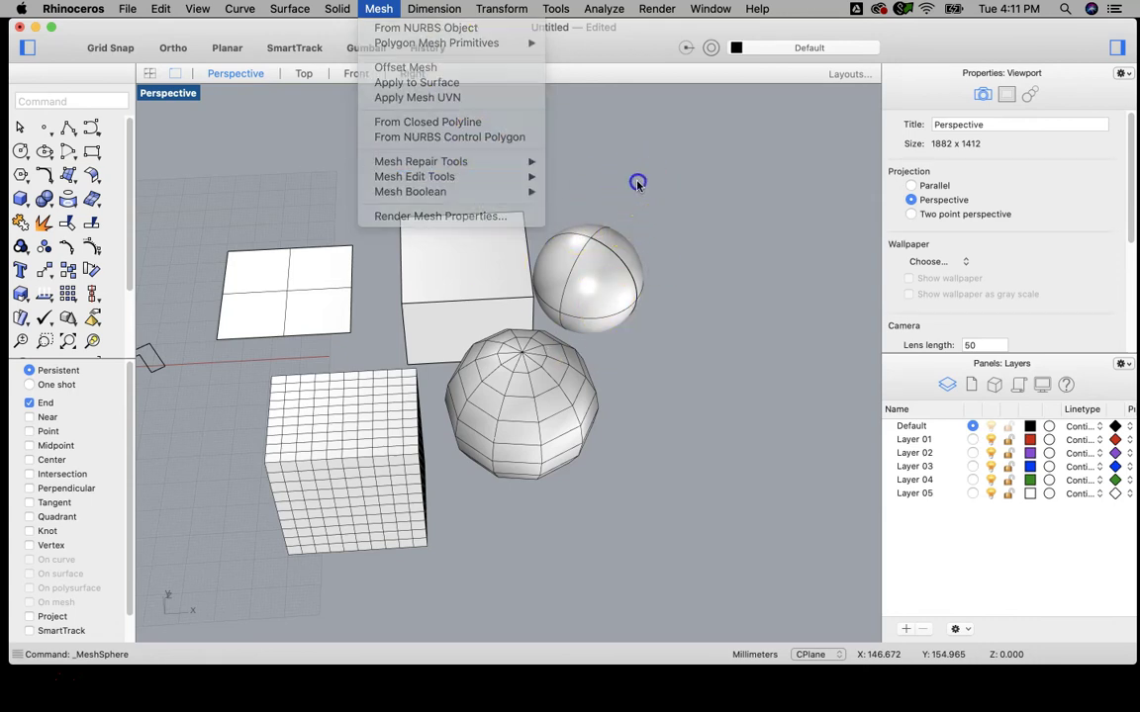
pyautogui.scroll(-5, 638, 193)
pyautogui.moveTo(641, 204); pyautogui.dragTo(601, 287, button='right')
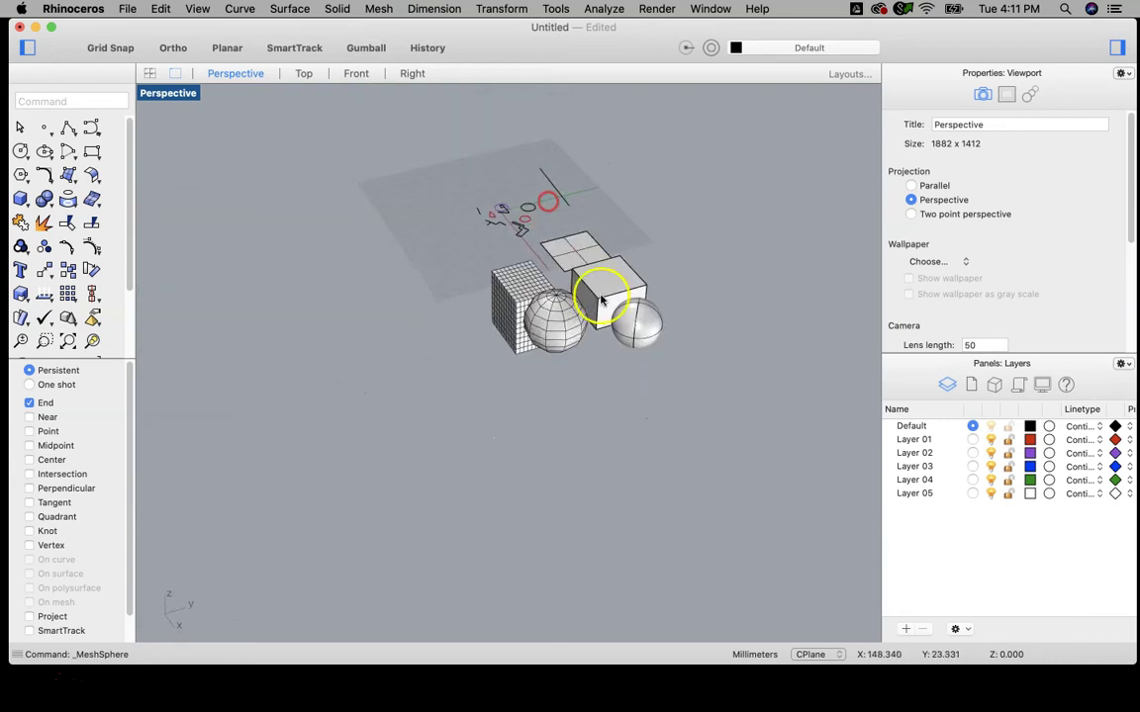
pyautogui.scroll(6, 600, 297)
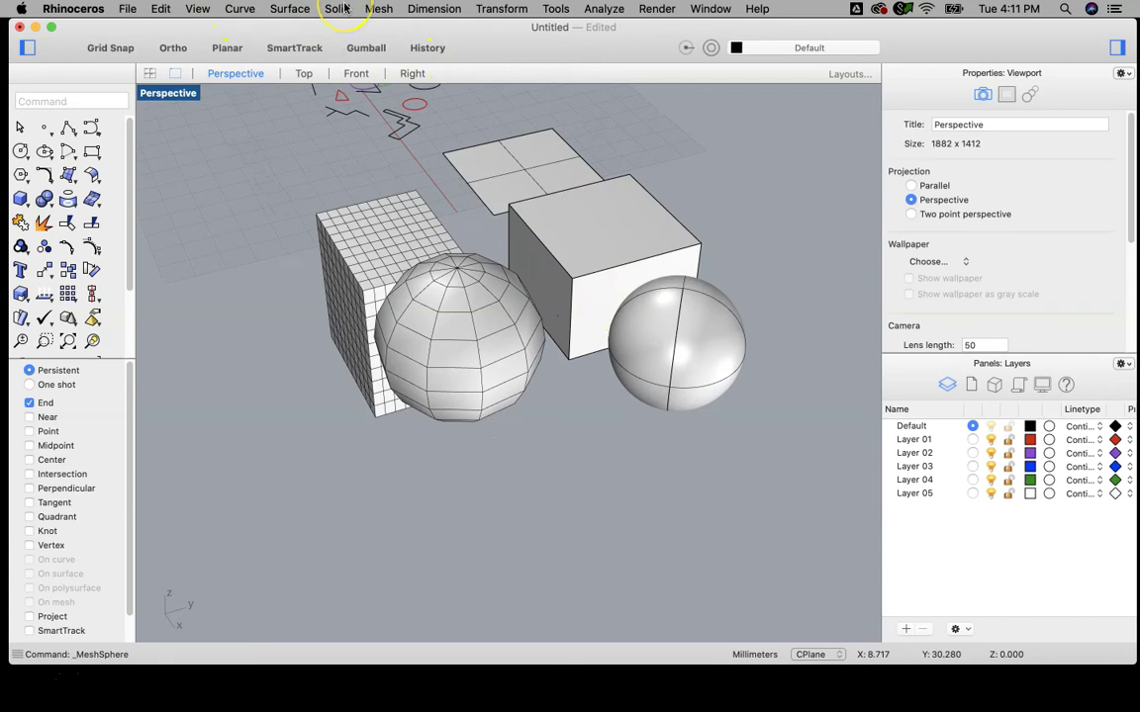
pyautogui.scroll(-5, 484, 227)
pyautogui.moveTo(484, 242); pyautogui.dragTo(524, 266, button='right')
pyautogui.click(476, 270)
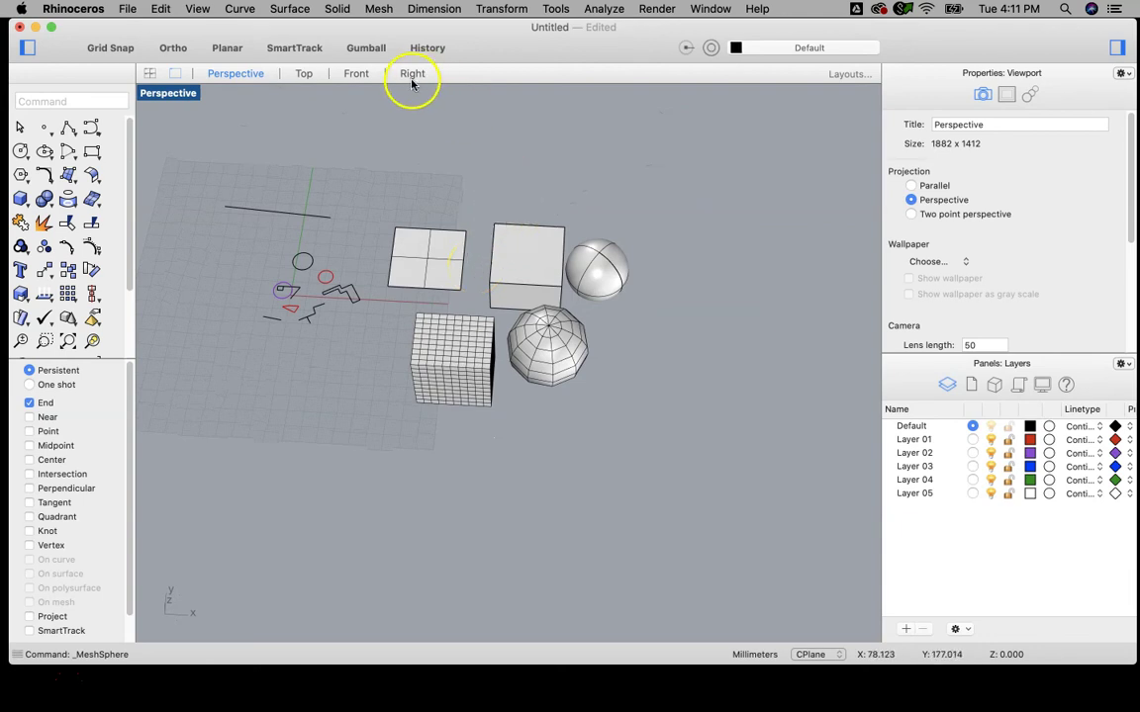
# Step: Return to the four-viewport layout and reframe the Top and Perspective views to show all objects
pyautogui.click(421, 12)
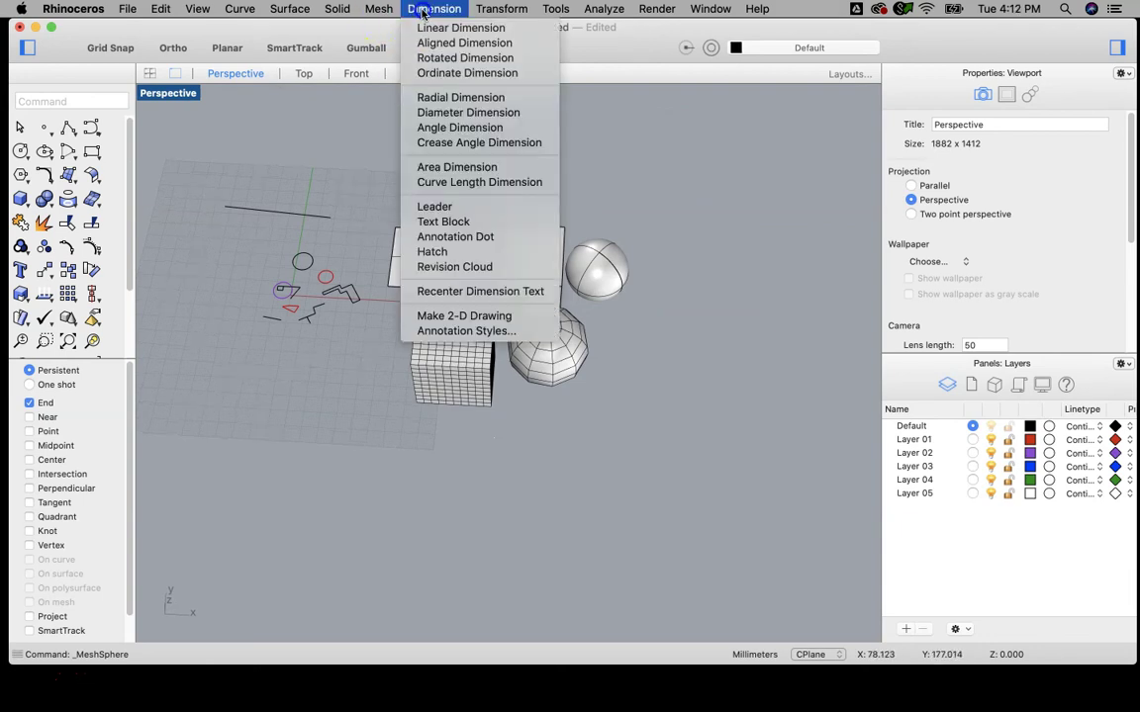
pyautogui.moveTo(428, 20)
pyautogui.mouseDown()
pyautogui.moveTo(432, 224)
pyautogui.moveTo(438, 10)
pyautogui.moveTo(445, 28)
pyautogui.mouseUp()
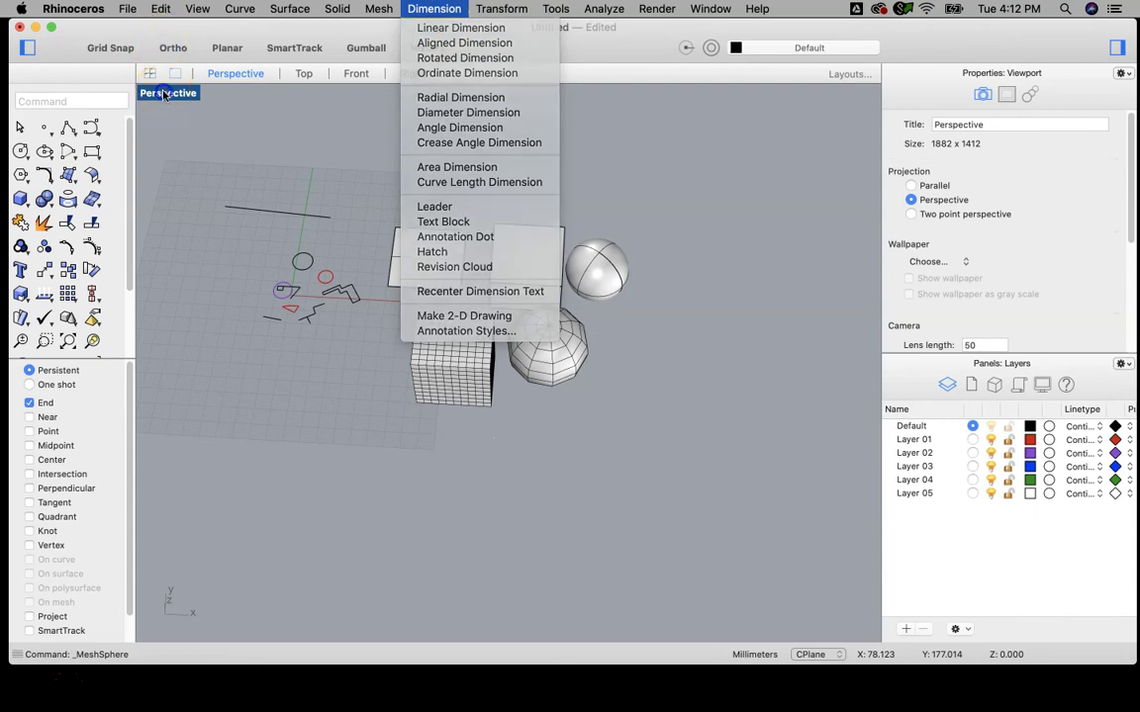
pyautogui.doubleClick(161, 93)
pyautogui.moveTo(211, 178); pyautogui.dragTo(406, 179, button='right')
pyautogui.scroll(-3, 396, 188)
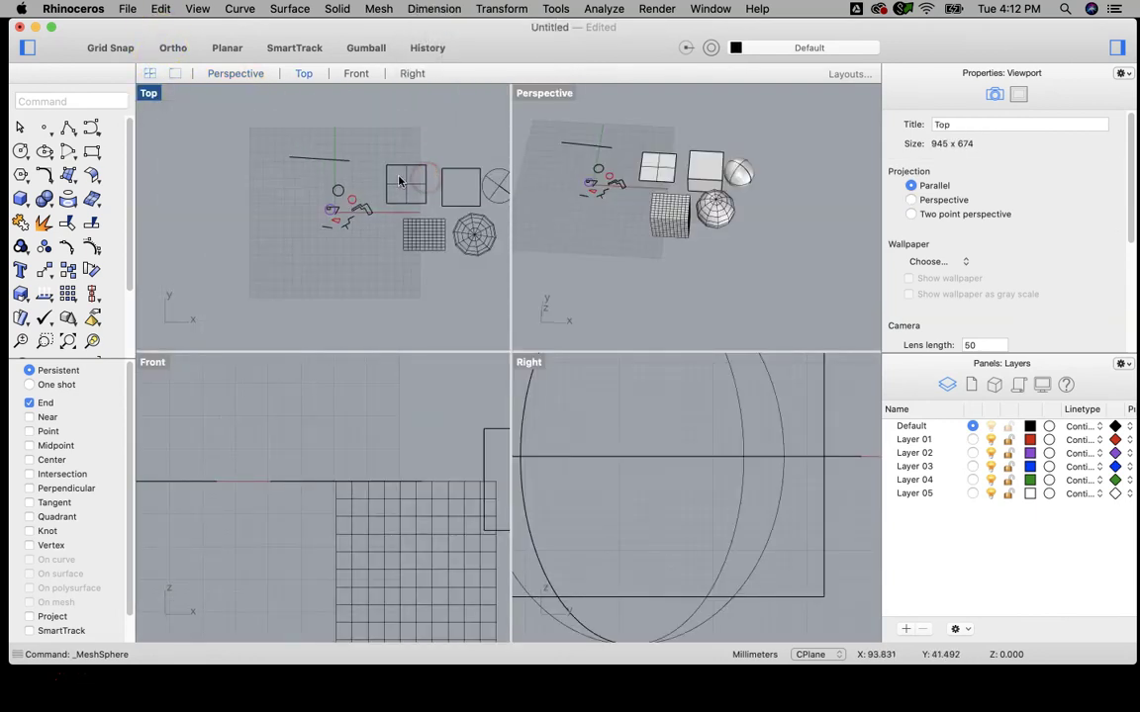
pyautogui.scroll(3, 391, 178)
pyautogui.moveTo(696, 178); pyautogui.dragTo(723, 158, button='right')
pyautogui.scroll(3, 722, 158)
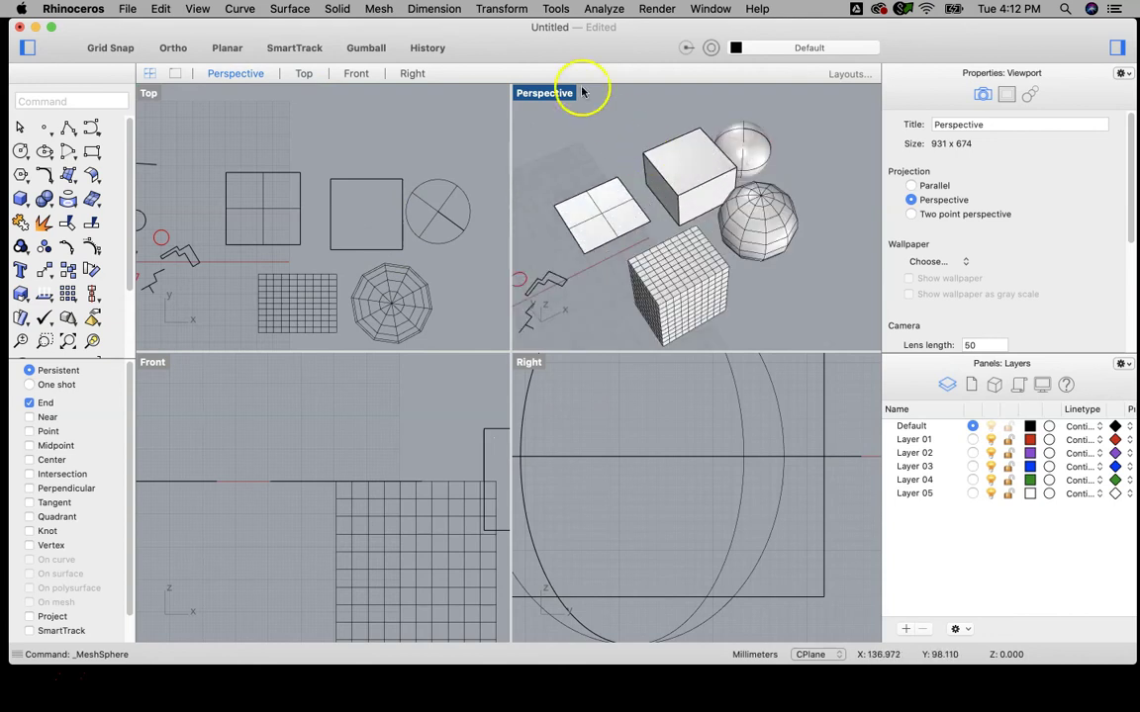
pyautogui.click(423, 14)
# Step: Snap a 44.83 linear dimension between the square's two top corners, placed above it
pyautogui.click(428, 26)
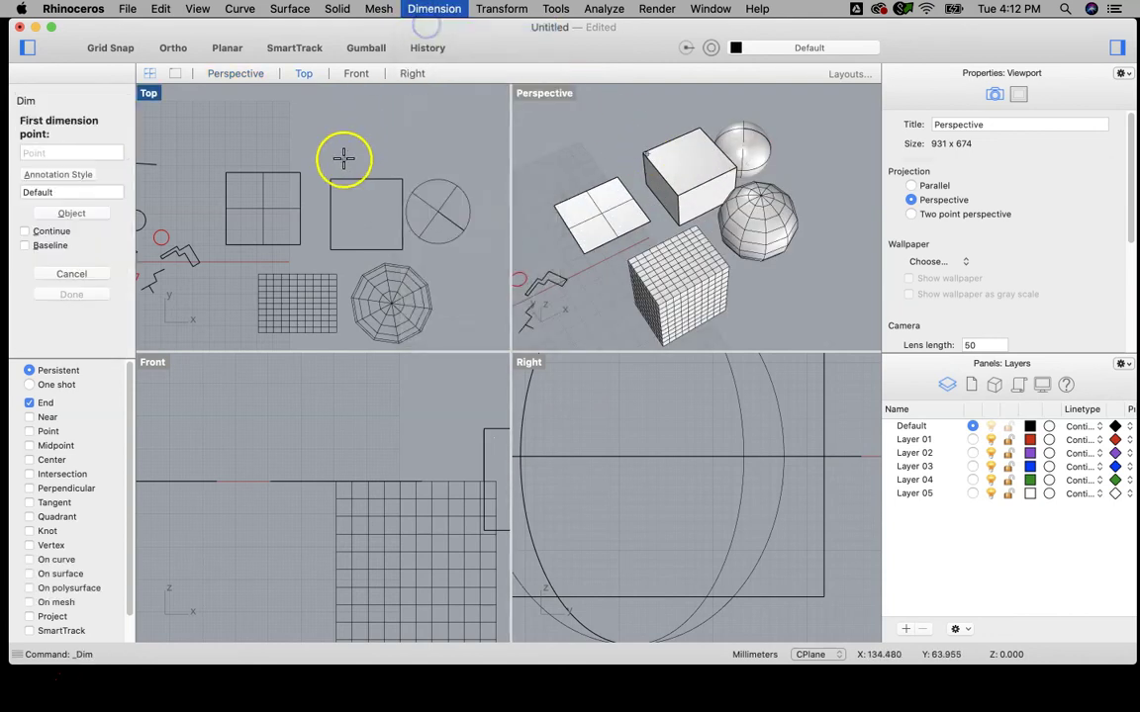
pyautogui.click(331, 176)
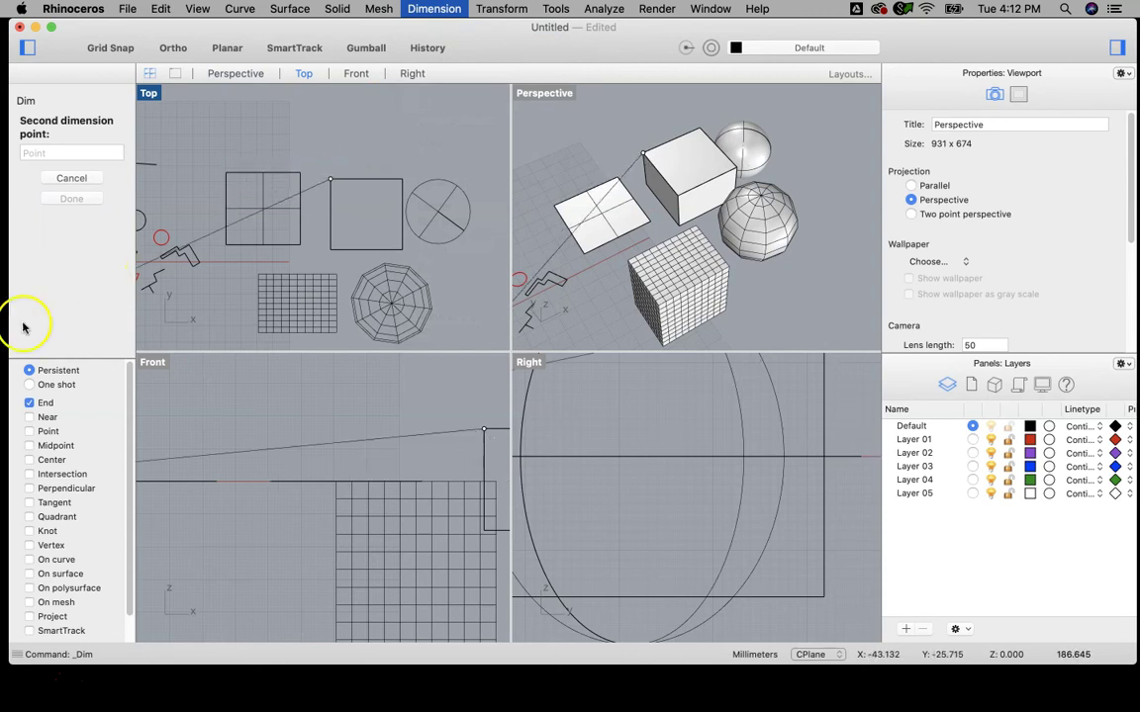
pyautogui.click(401, 178)
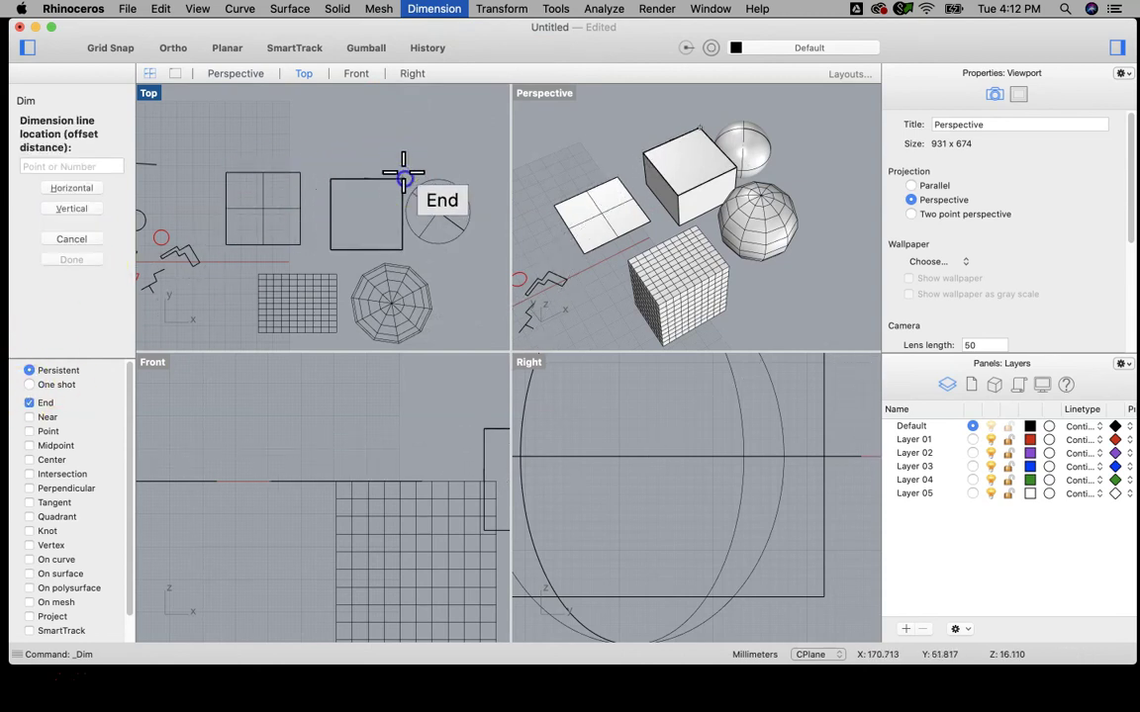
pyautogui.click(396, 161)
pyautogui.scroll(10, 658, 126)
pyautogui.scroll(-2, 680, 130)
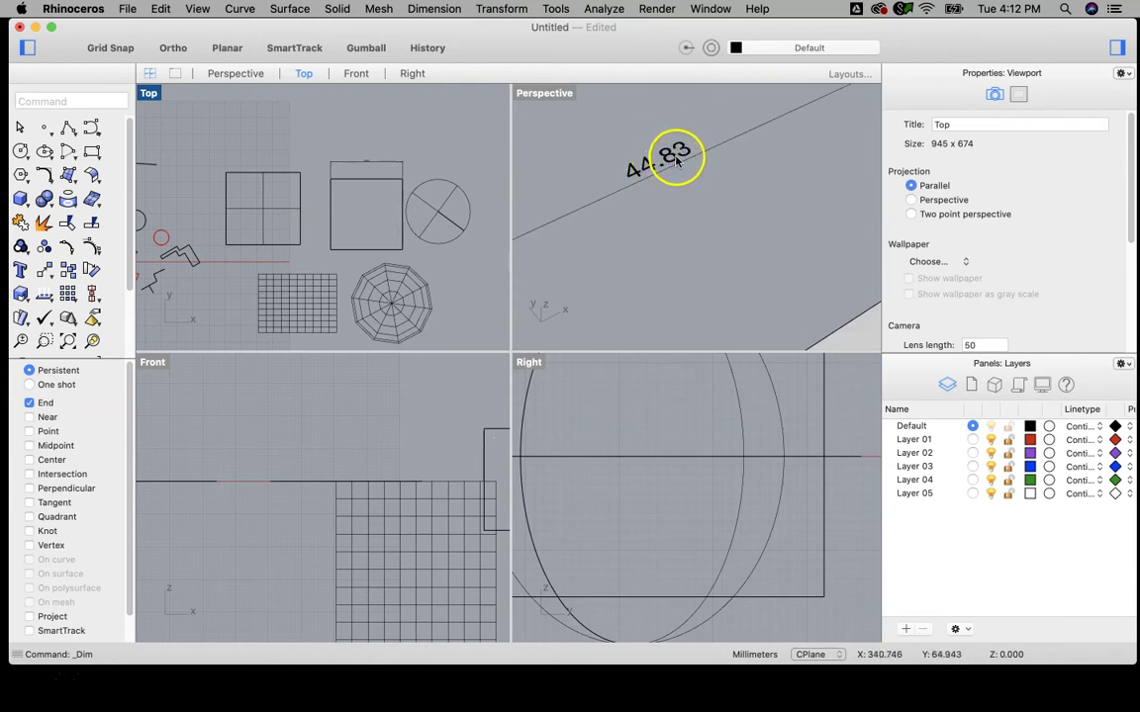
pyautogui.scroll(-5, 676, 158)
pyautogui.scroll(-3, 633, 208)
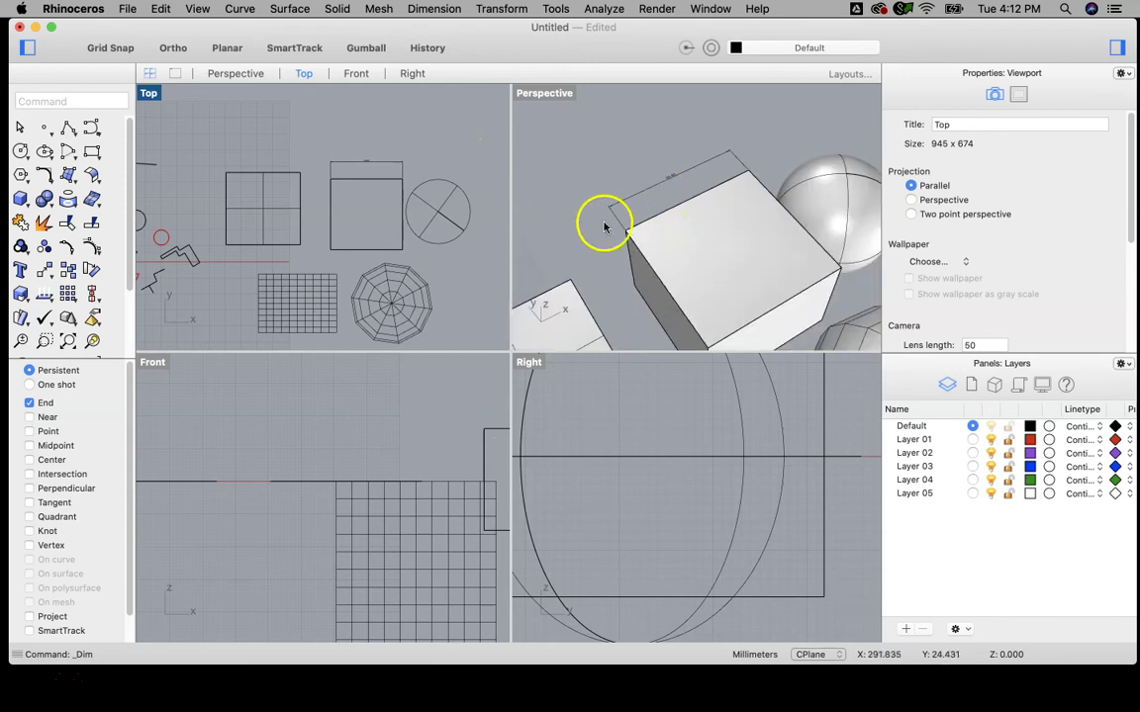
pyautogui.scroll(-3, 376, 157)
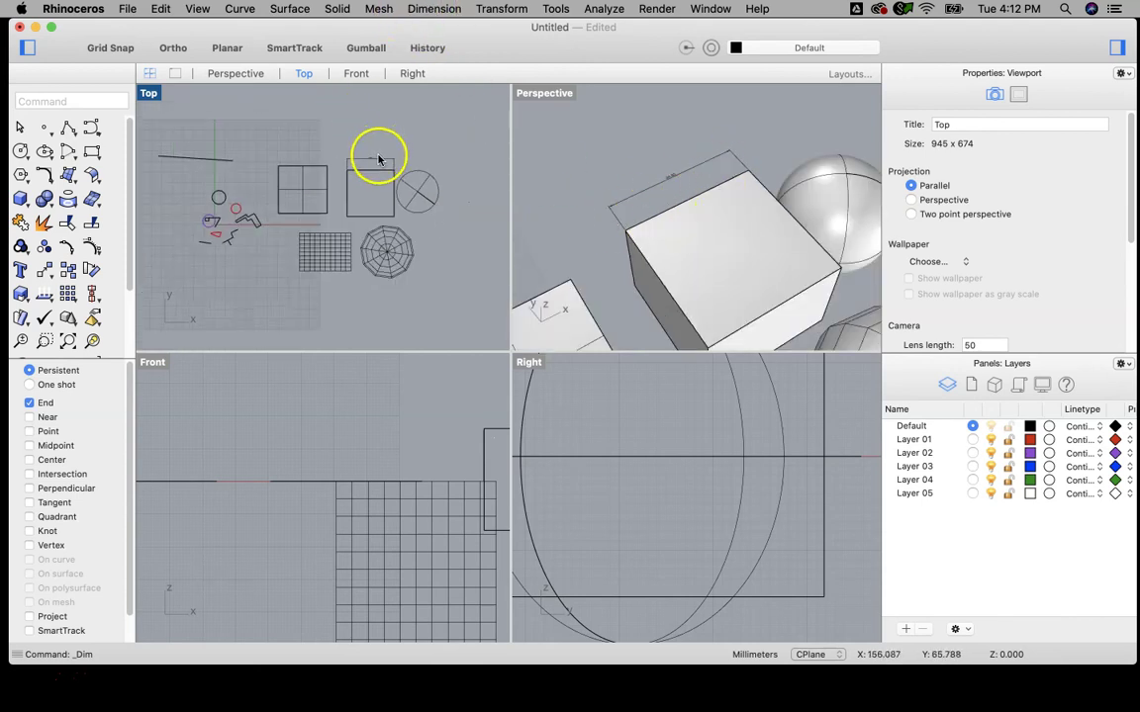
pyautogui.scroll(3, 233, 211)
pyautogui.scroll(3, 247, 218)
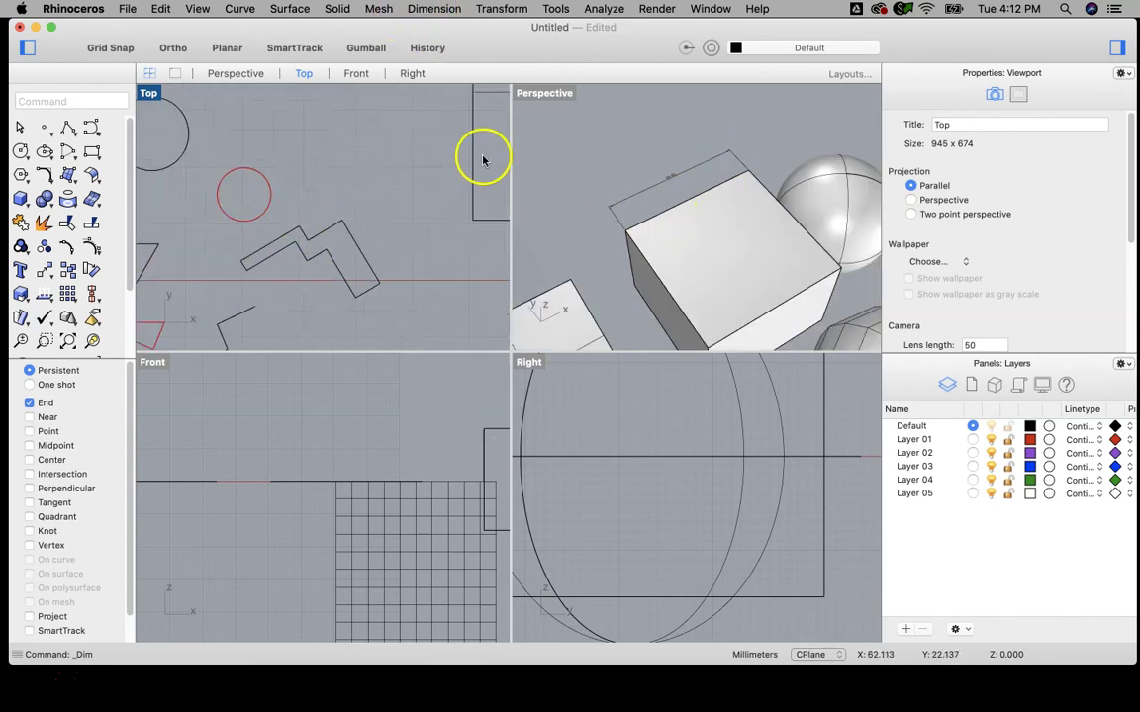
pyautogui.click(433, 8)
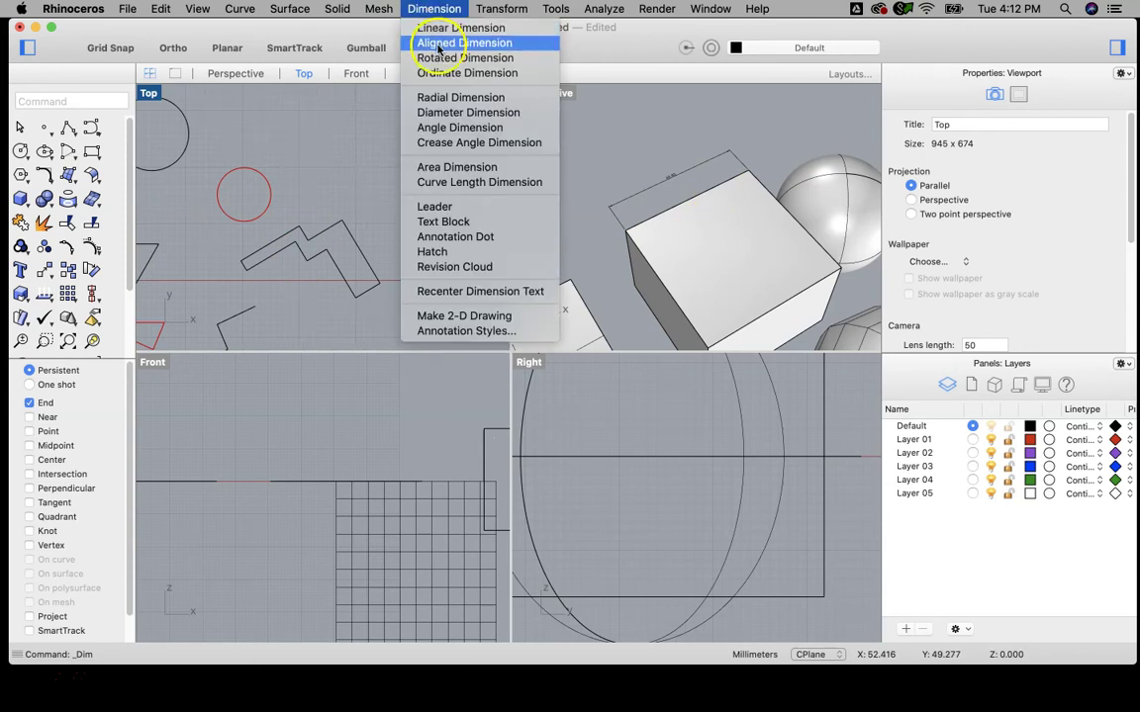
pyautogui.click(438, 47)
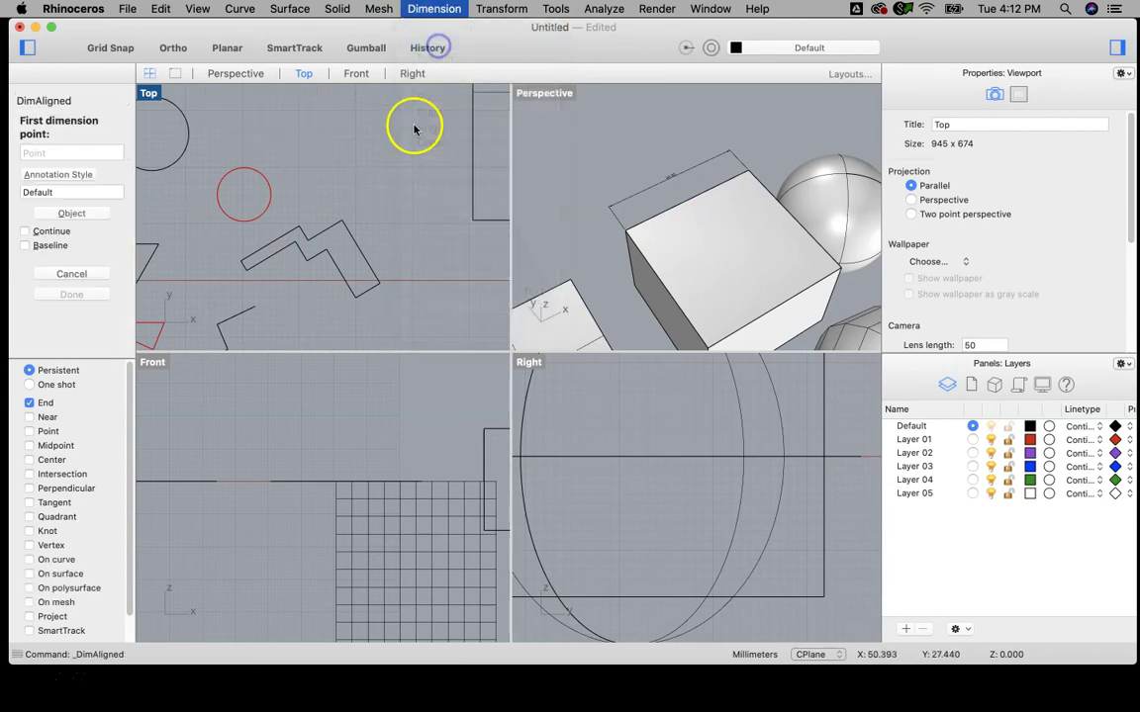
# Step: Place a 13.00 aligned dimension along the zigzag's end segment
pyautogui.click(346, 217)
pyautogui.click(379, 284)
pyautogui.click(397, 263)
pyautogui.scroll(5, 397, 263)
pyautogui.scroll(-3, 387, 285)
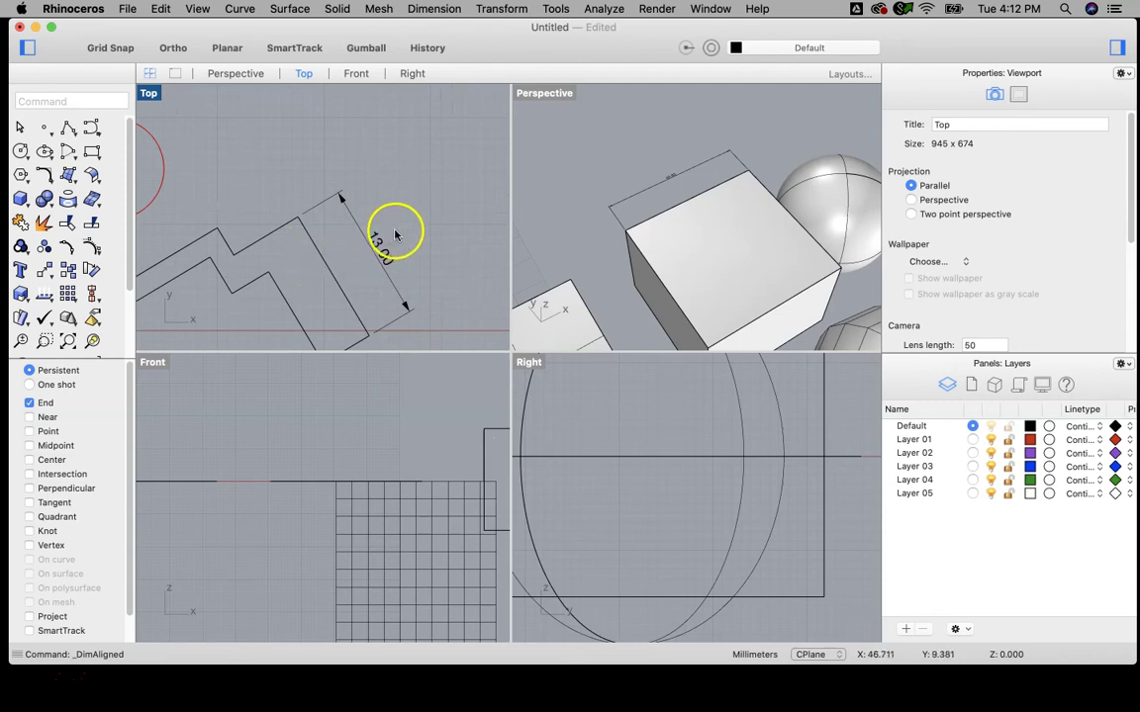
pyautogui.scroll(-2, 387, 239)
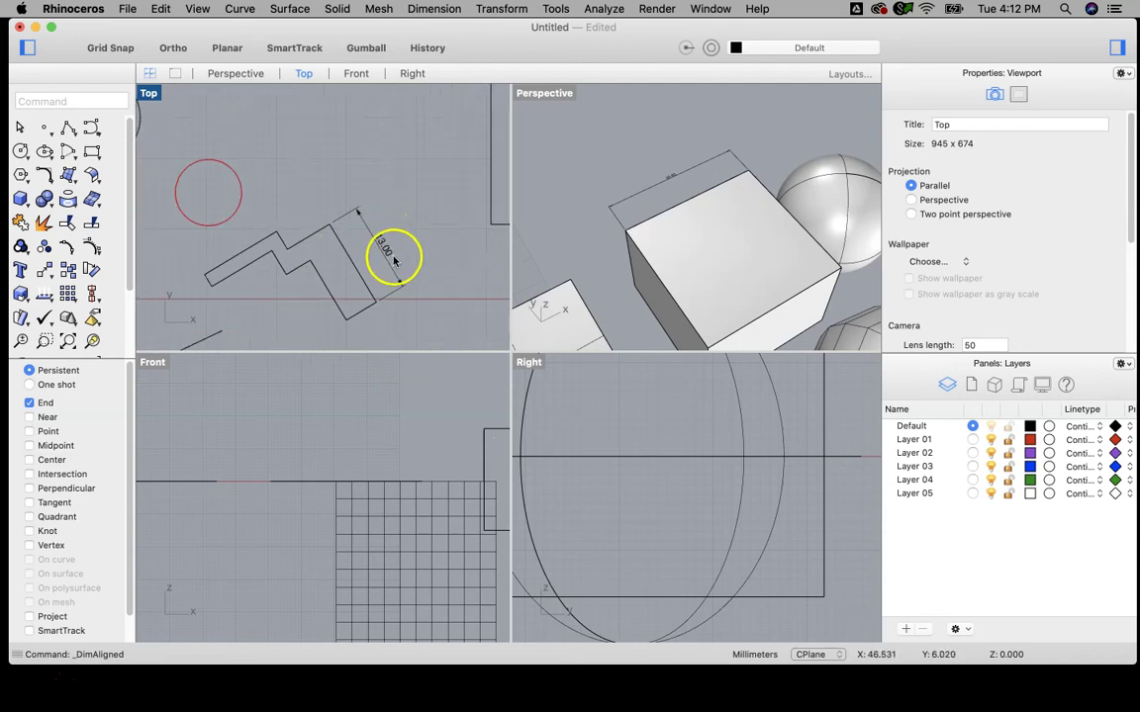
# Step: Delete the 13.00 aligned dimension and the 44.83 dimension above the square
pyautogui.click(382, 249)
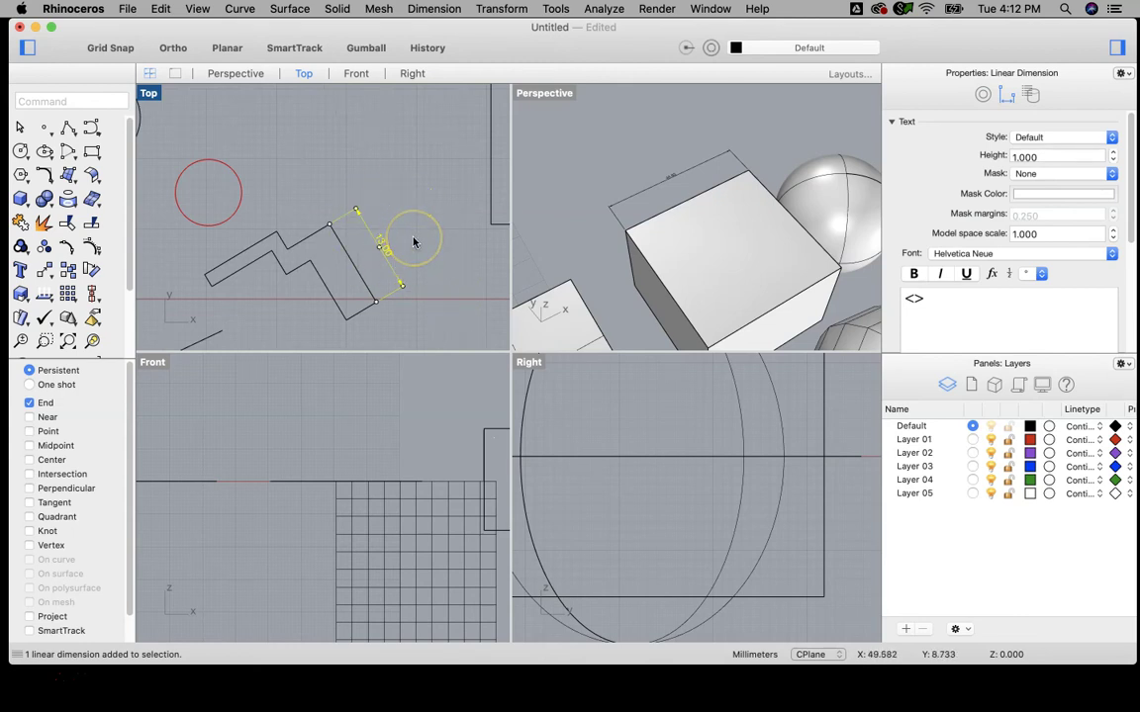
pyautogui.press('Delete')
pyautogui.scroll(-5, 436, 188)
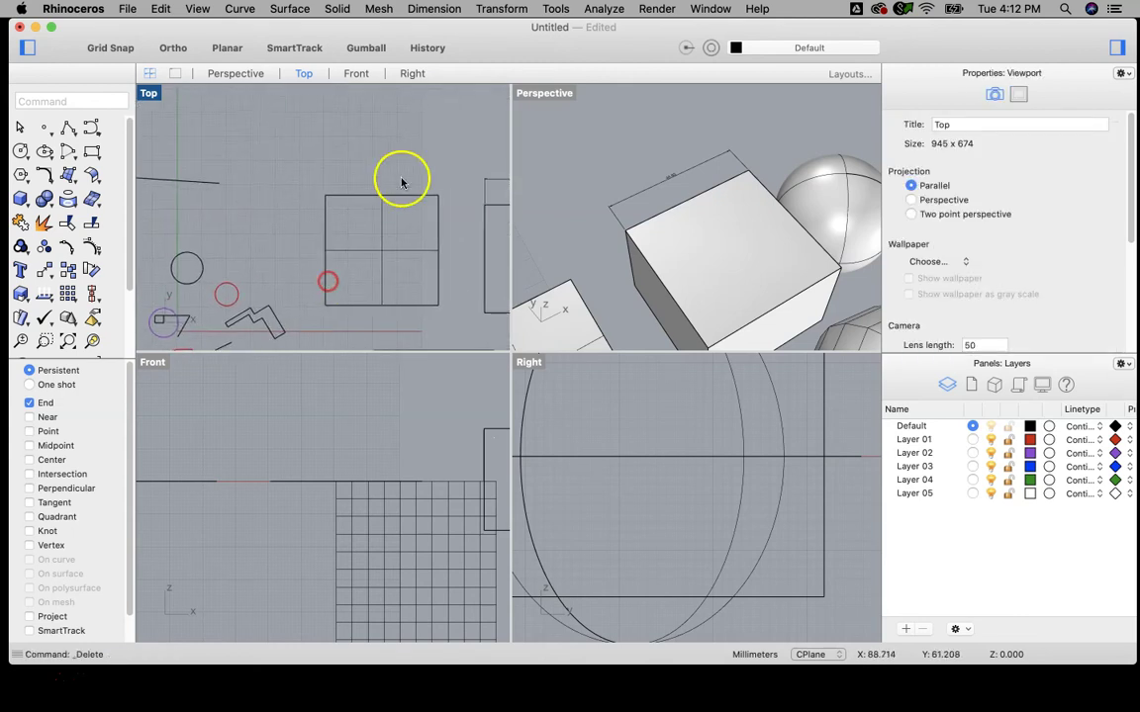
pyautogui.hscroll(5, 435, 200)
pyautogui.click(419, 187)
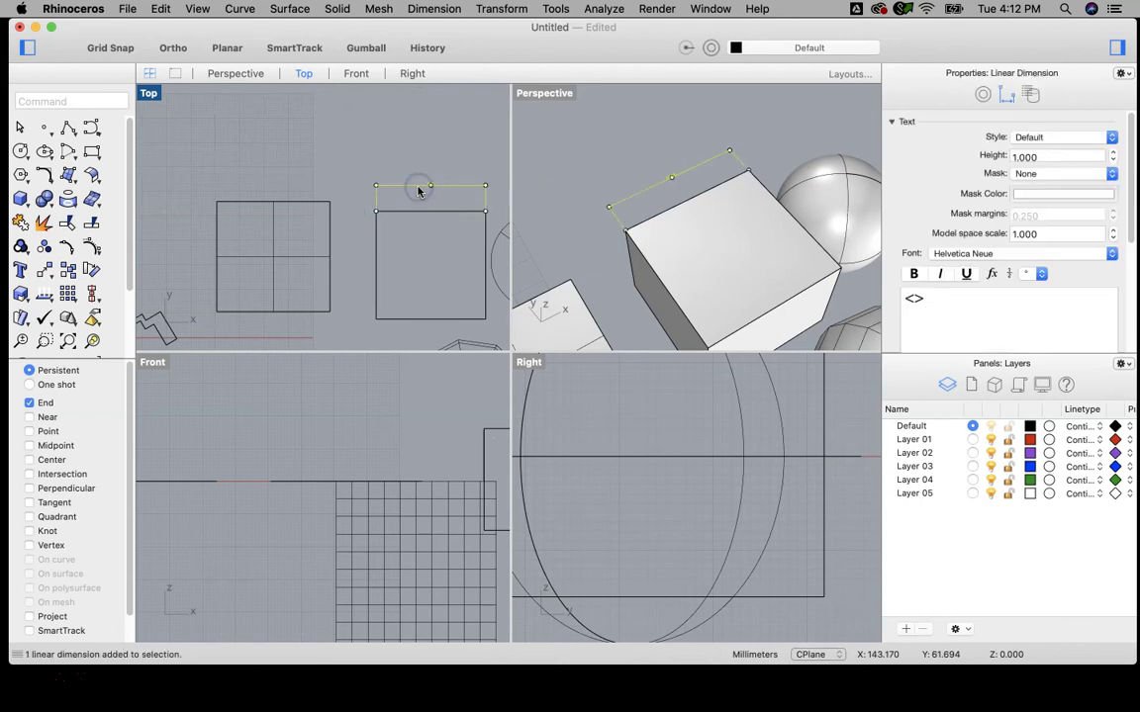
pyautogui.press('Delete')
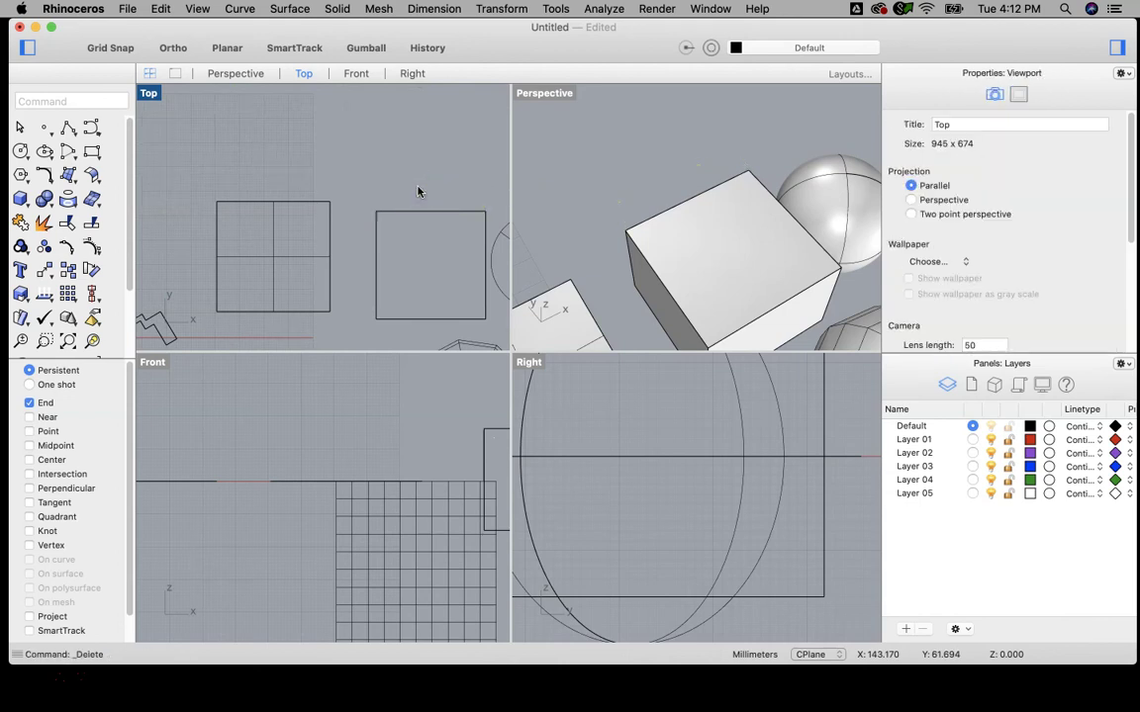
pyautogui.click(427, 9)
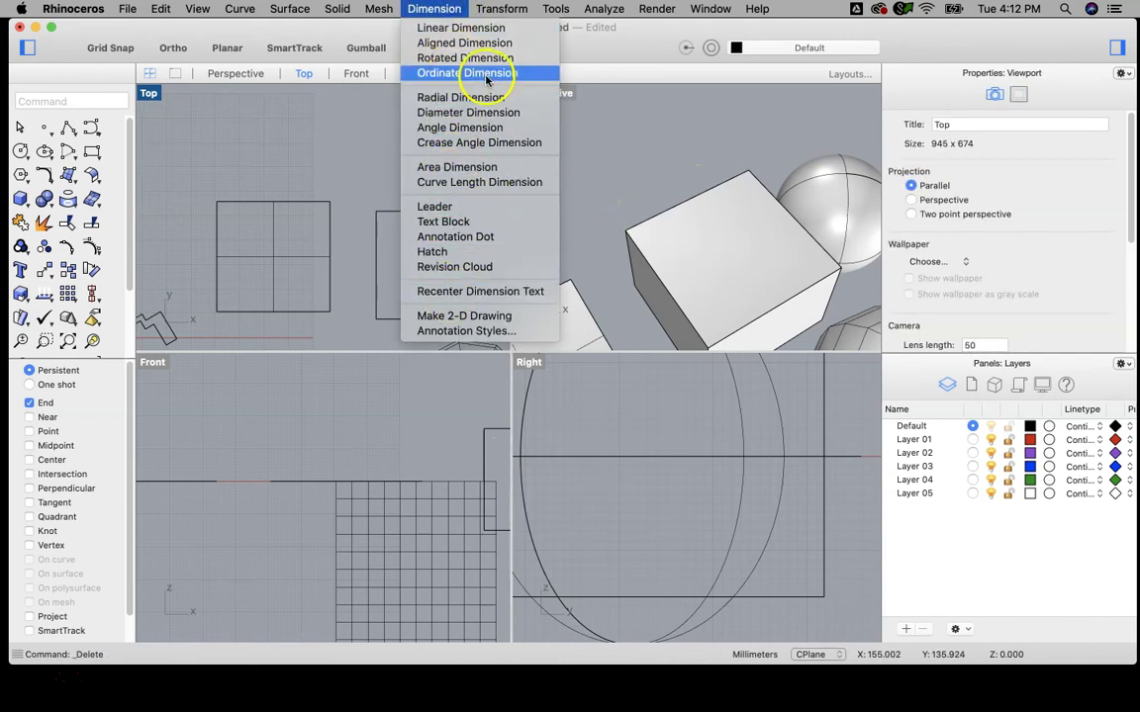
# Step: Place a Ø13.02 diameter dimension on the black circle
pyautogui.click(452, 111)
pyautogui.scroll(-5, 246, 244)
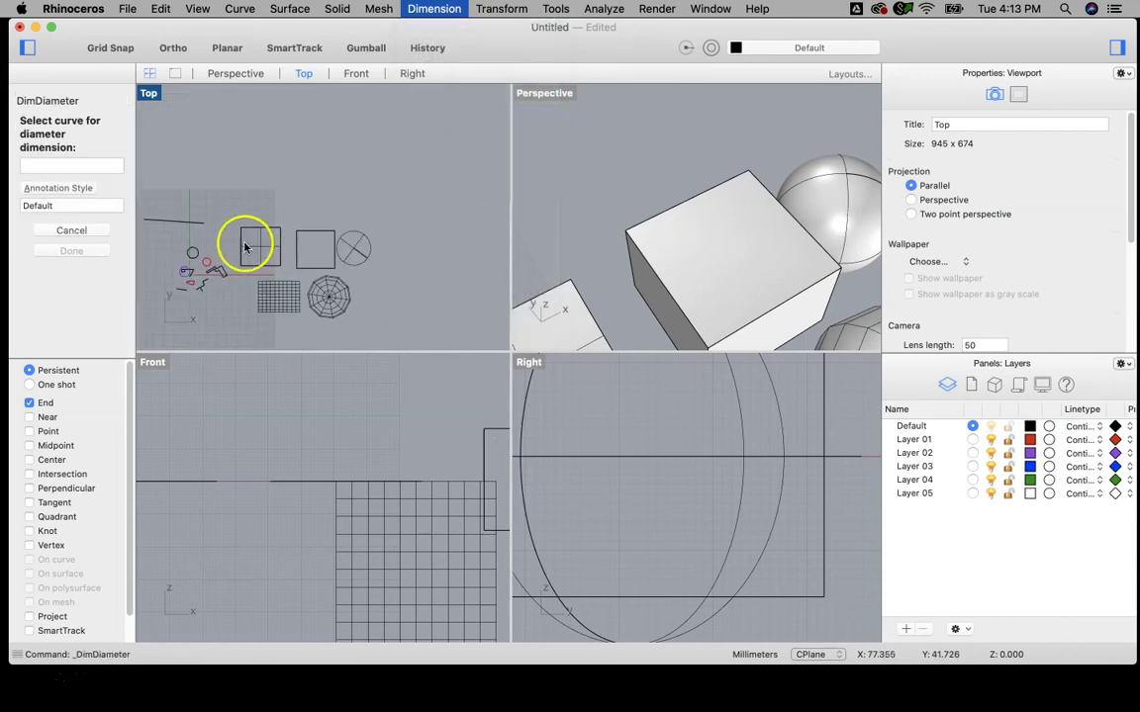
pyautogui.scroll(5, 386, 192)
pyautogui.click(304, 182)
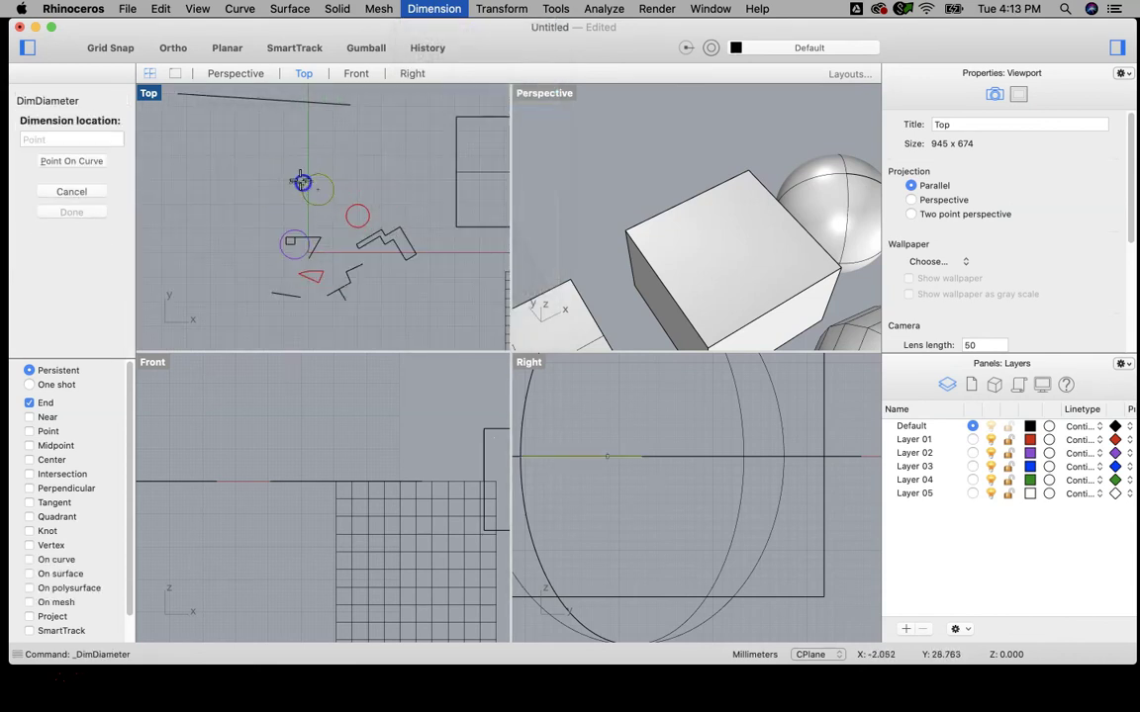
pyautogui.click(267, 173)
# Step: Delete the Ø13.02 diameter dimension and zoom the Top view back out
pyautogui.scroll(5, 343, 178)
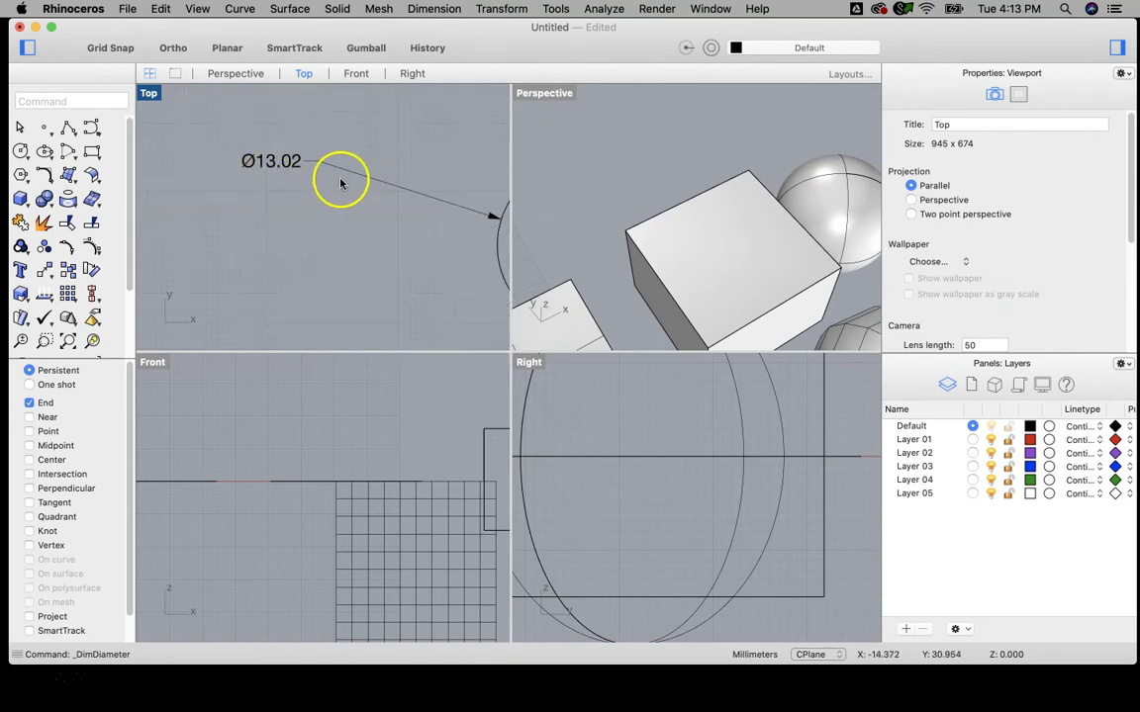
pyautogui.scroll(-5, 314, 166)
pyautogui.moveTo(315, 164); pyautogui.dragTo(330, 197, button='right')
pyautogui.click(275, 197)
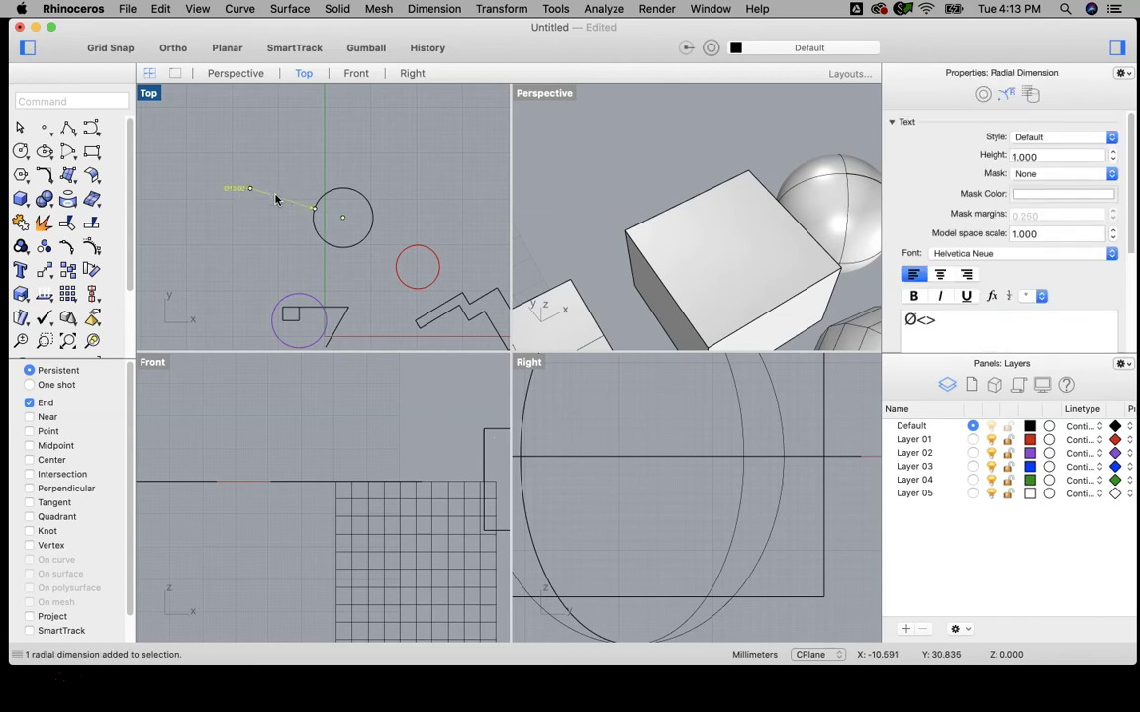
pyautogui.press('Delete')
pyautogui.keyDown('ctrl'); pyautogui.moveTo(351, 173); pyautogui.dragTo(311, 197, button='right'); pyautogui.keyUp('ctrl')
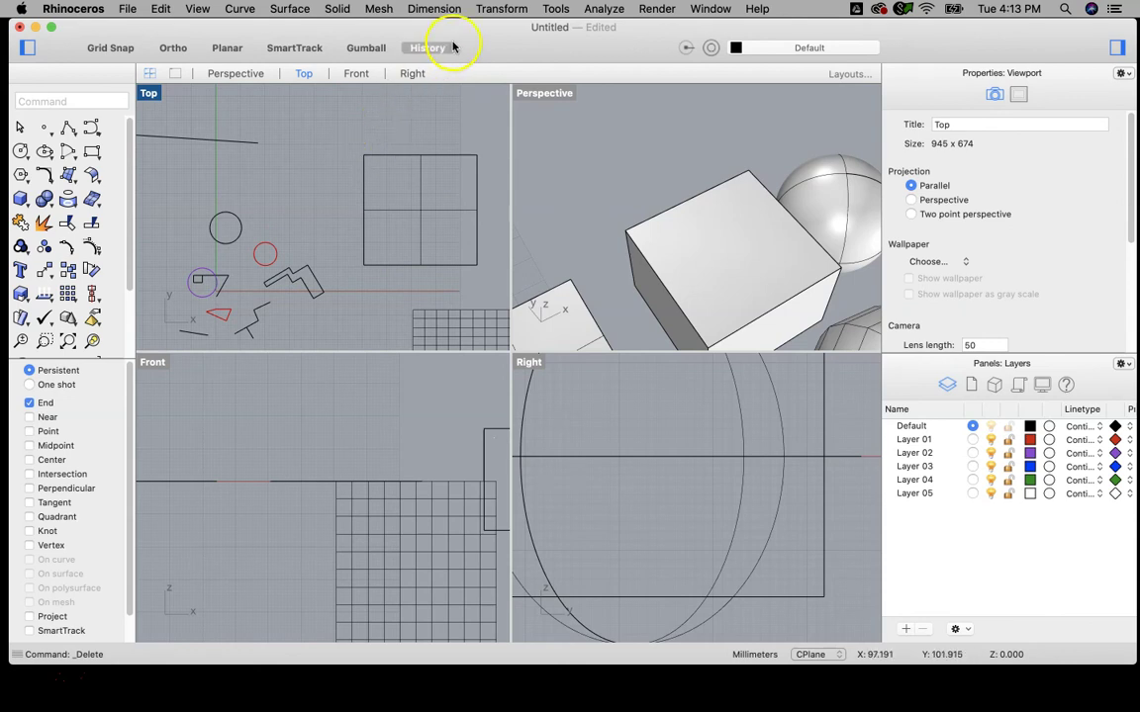
# Step: Browse the Dimension and Transform menus, including the Orient and Array submenus
pyautogui.click(437, 9)
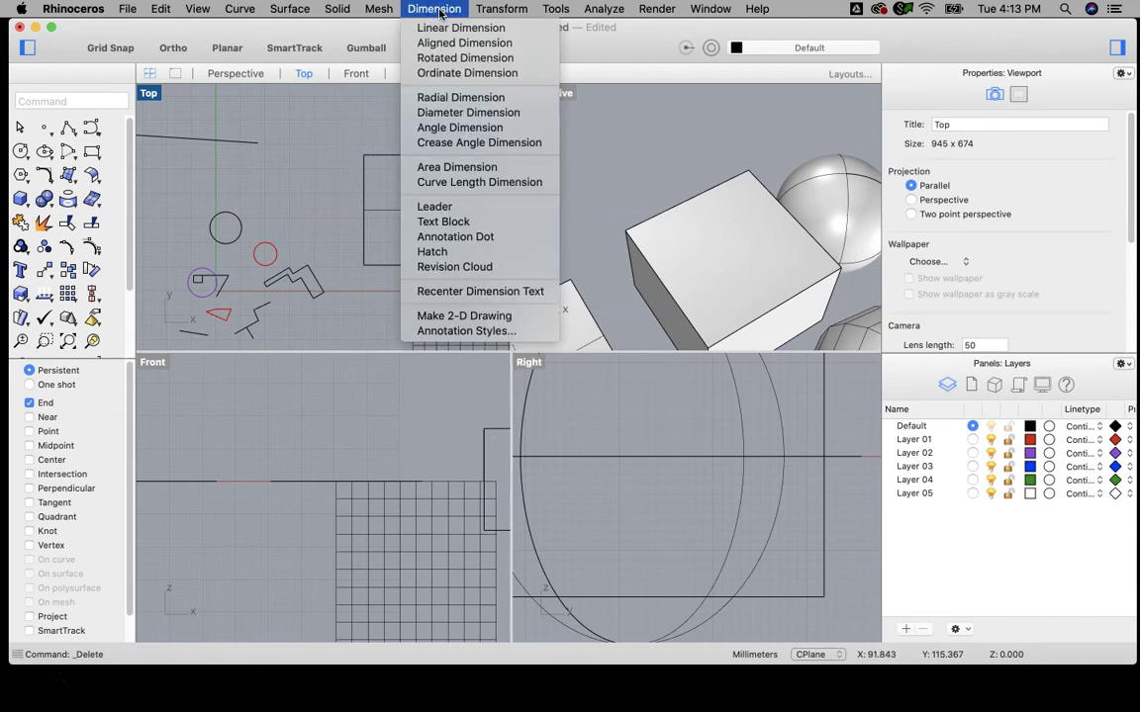
pyautogui.moveTo(502, 10)
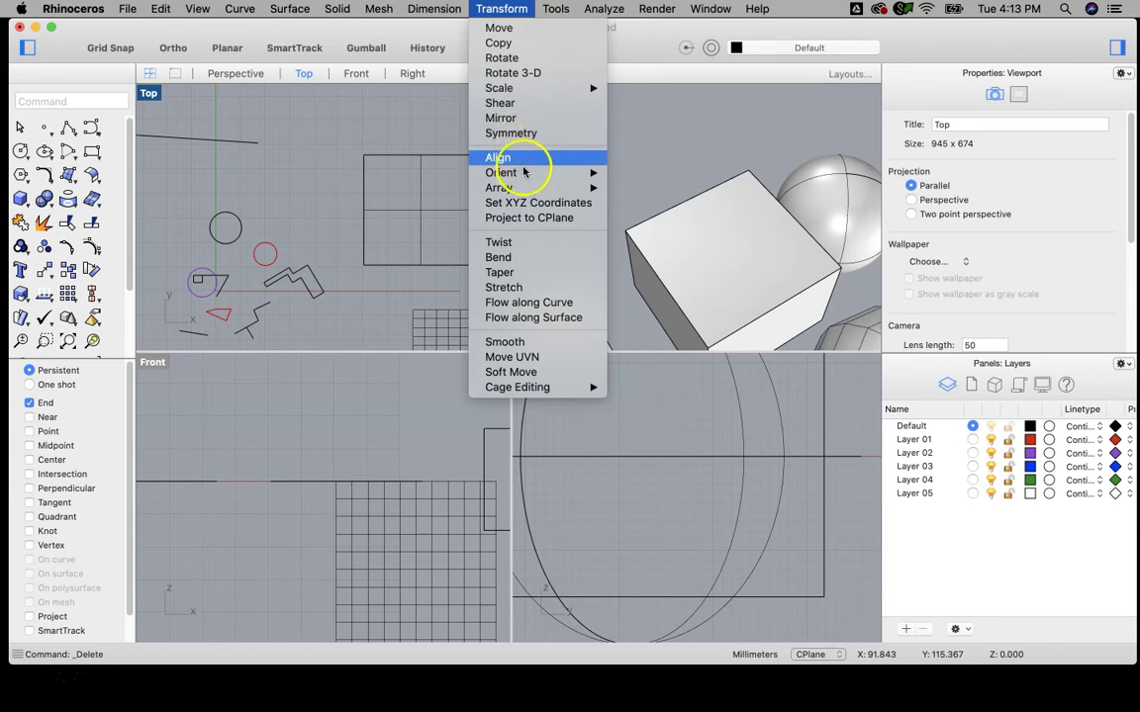
pyautogui.moveTo(526, 175)
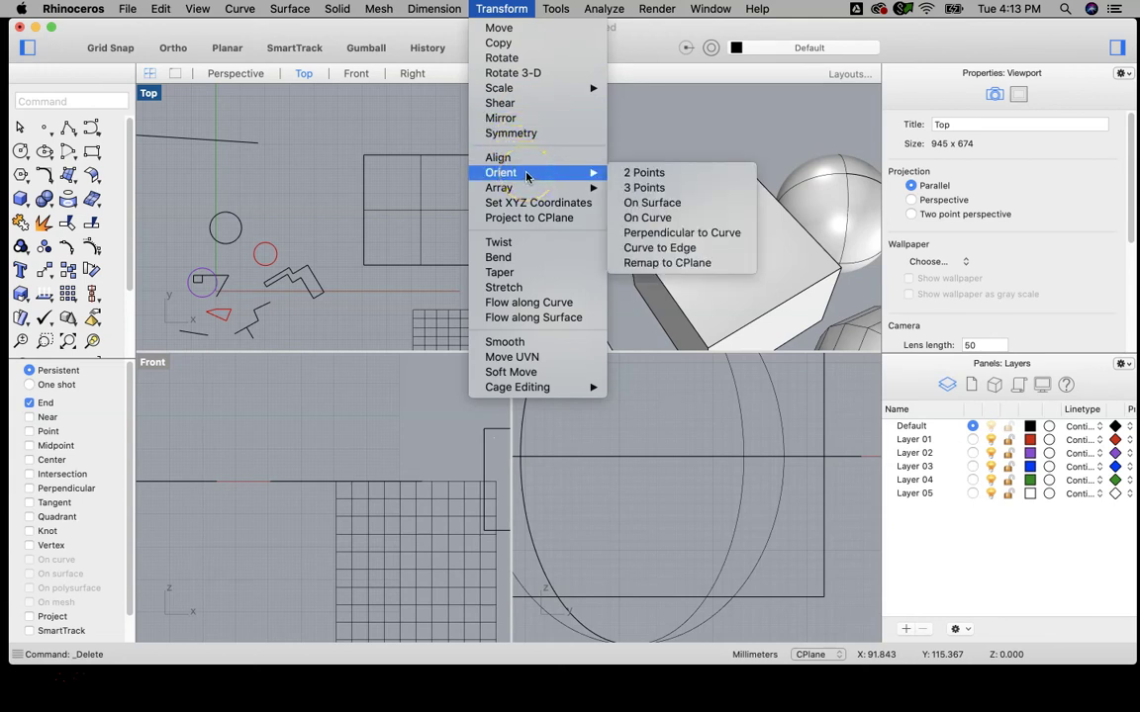
pyautogui.click(532, 190)
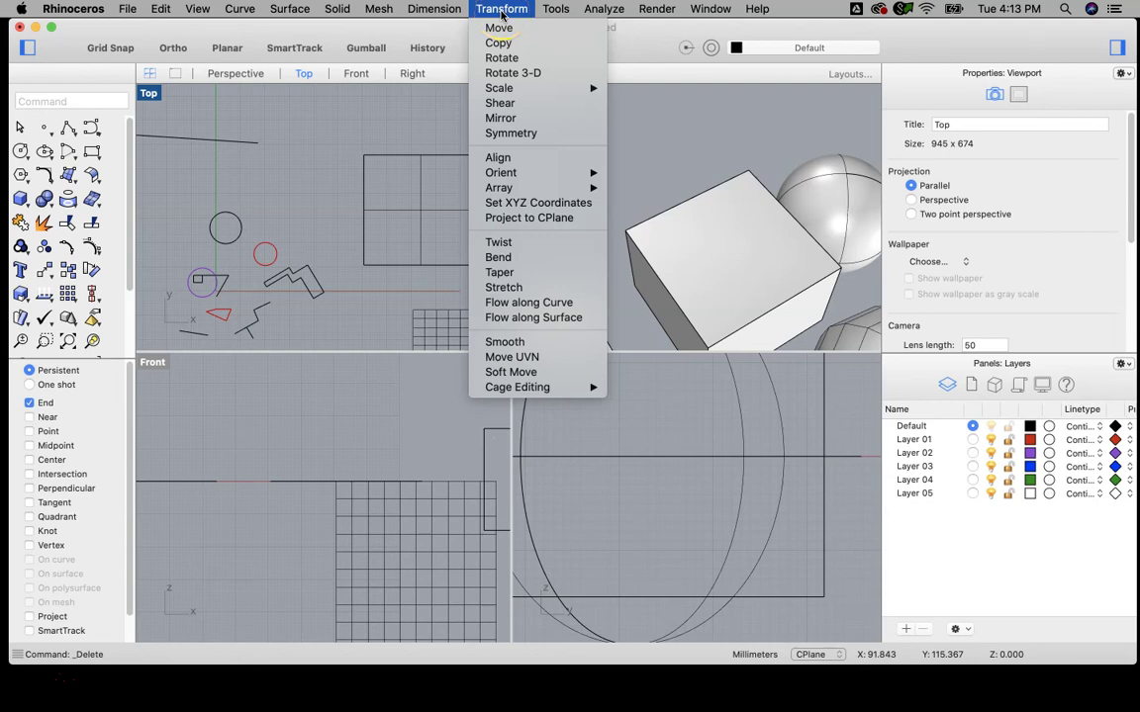
pyautogui.click(550, 12)
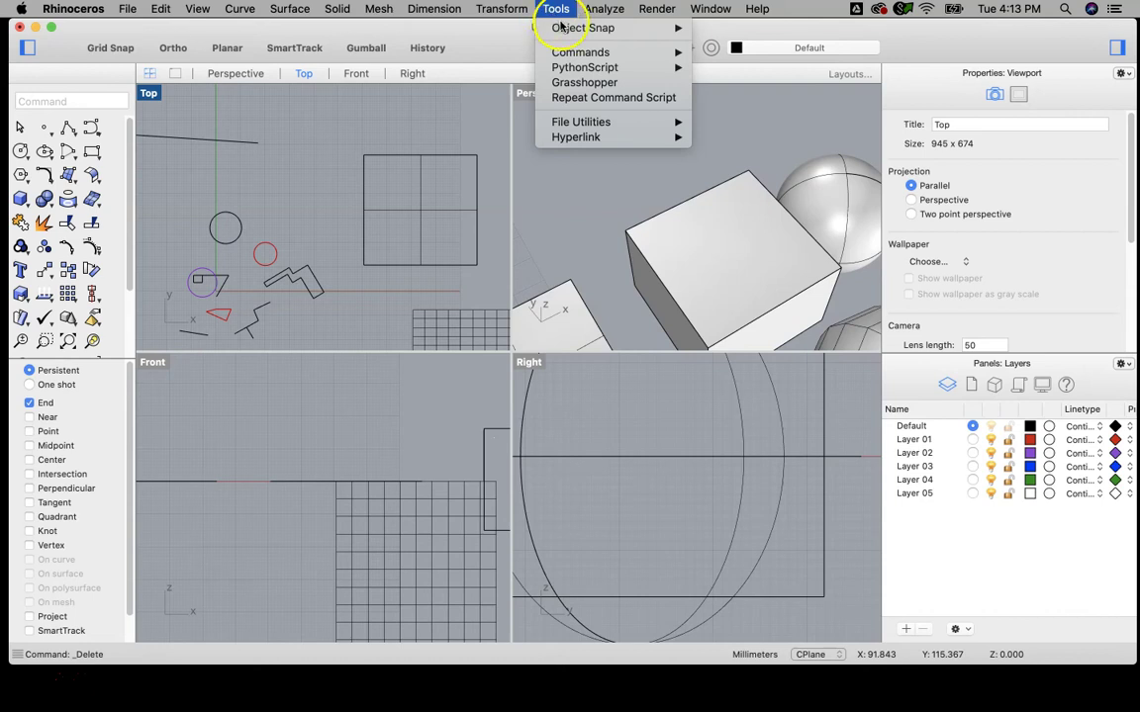
# Step: Browse the Tools submenus for Object Snap, Commands, PythonScript and Grasshopper
pyautogui.click(565, 29)
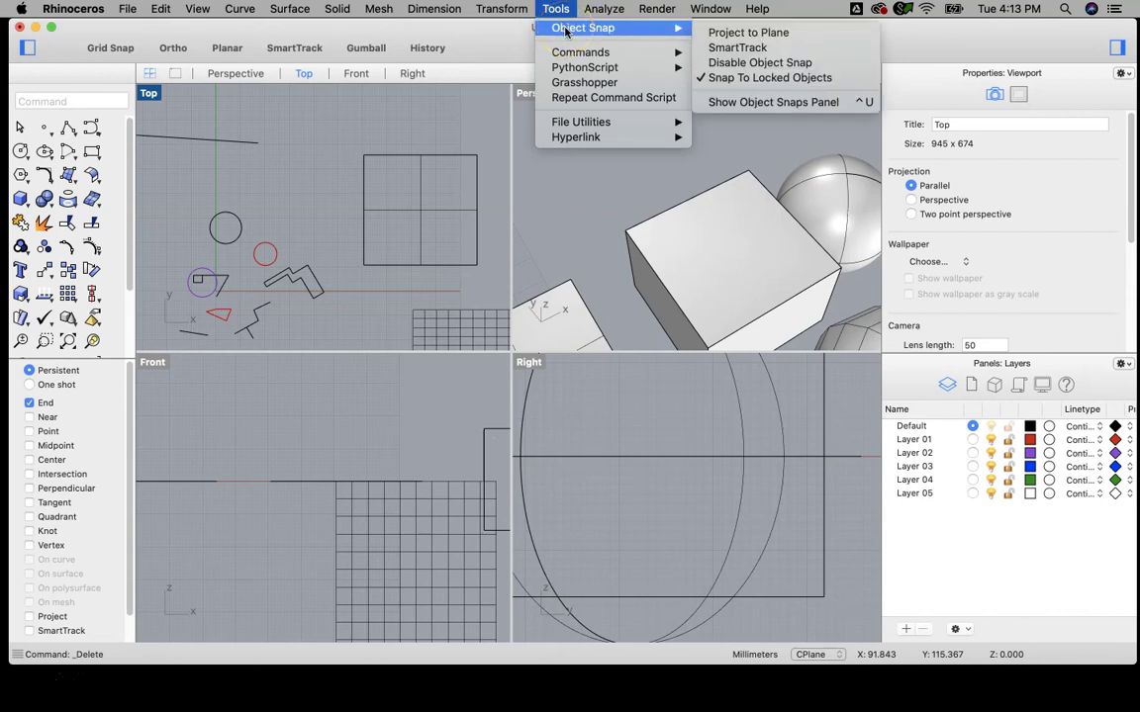
pyautogui.click(576, 51)
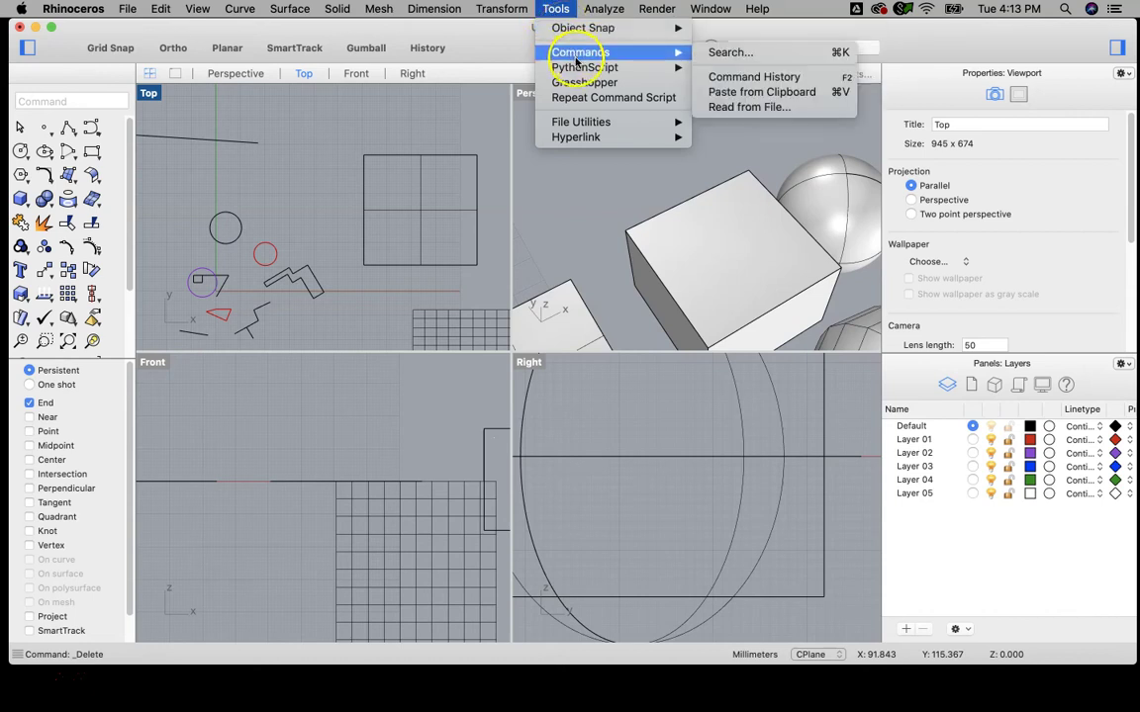
pyautogui.click(581, 69)
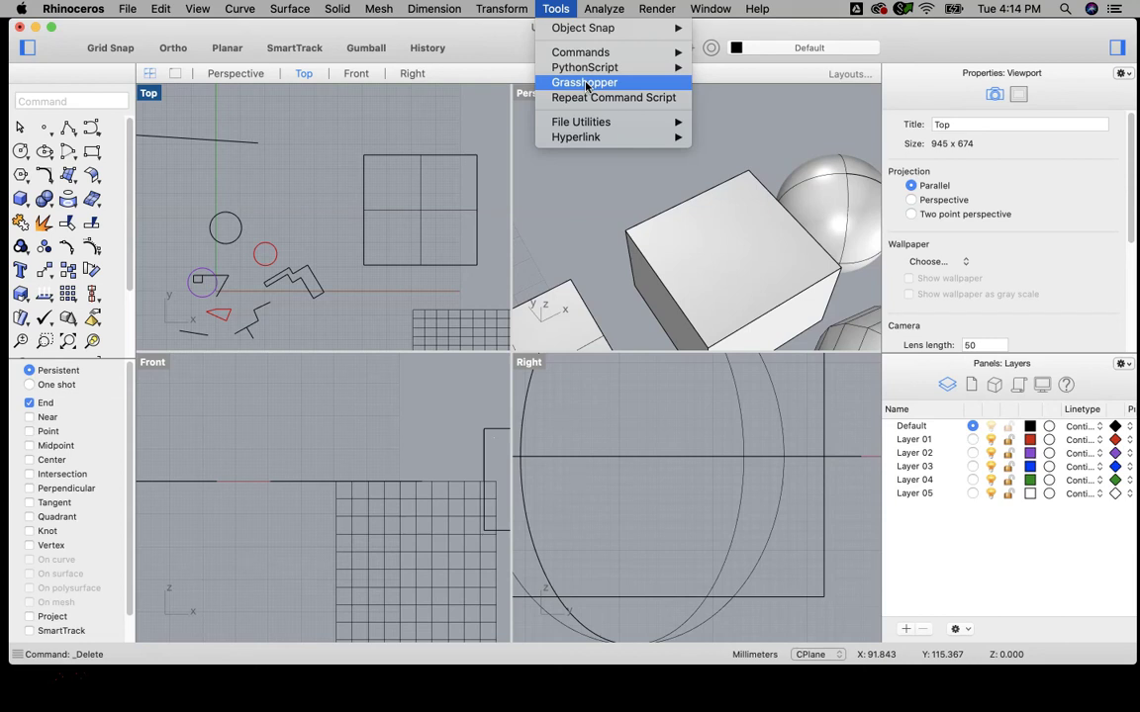
pyautogui.click(586, 85)
pyautogui.click(612, 10)
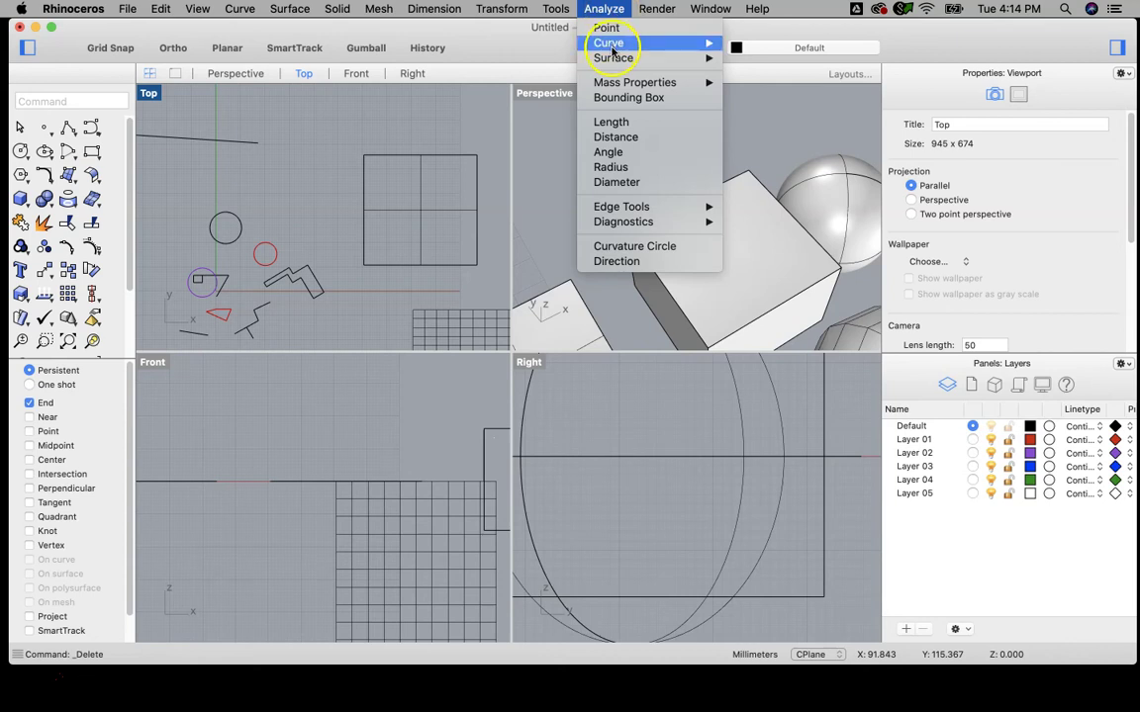
# Step: Look over the Analyze > Mass Properties measurements, including the volume options
pyautogui.click(619, 87)
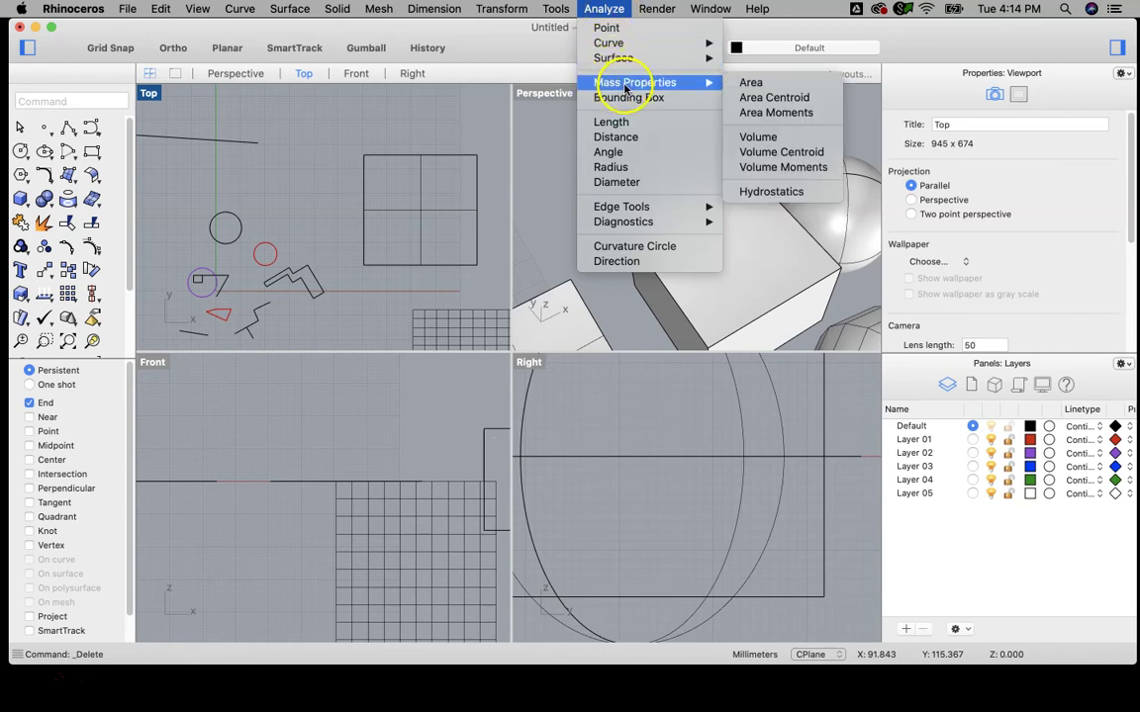
pyautogui.click(702, 85)
pyautogui.click(749, 145)
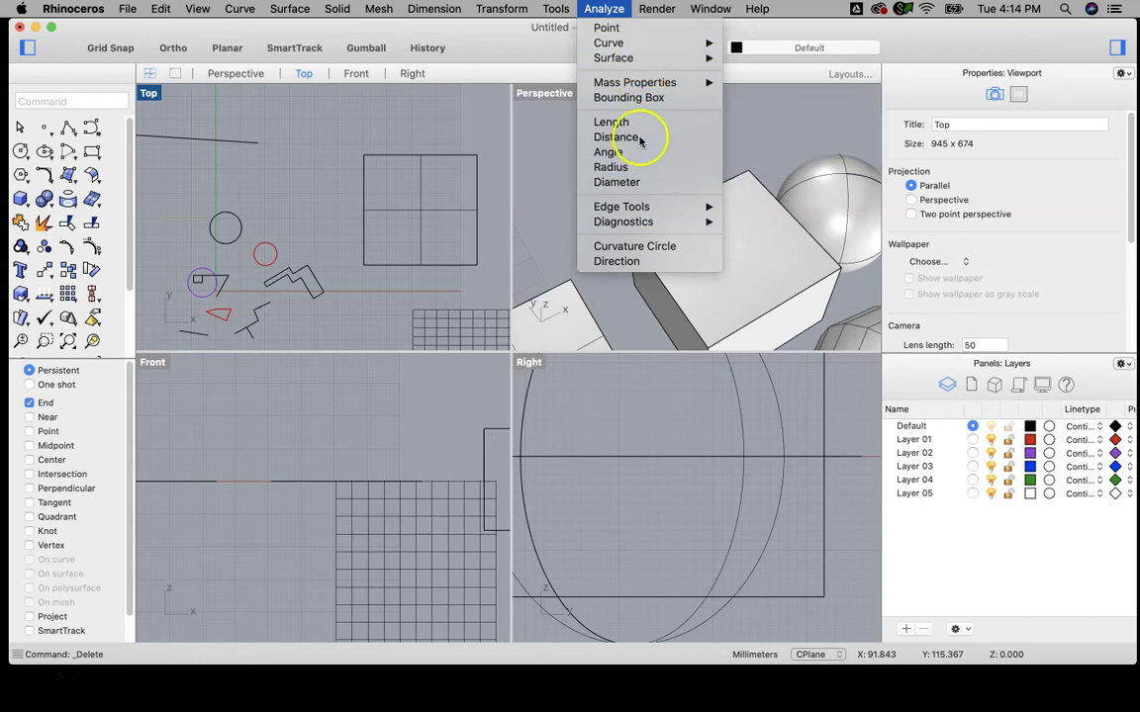
pyautogui.moveTo(657, 9)
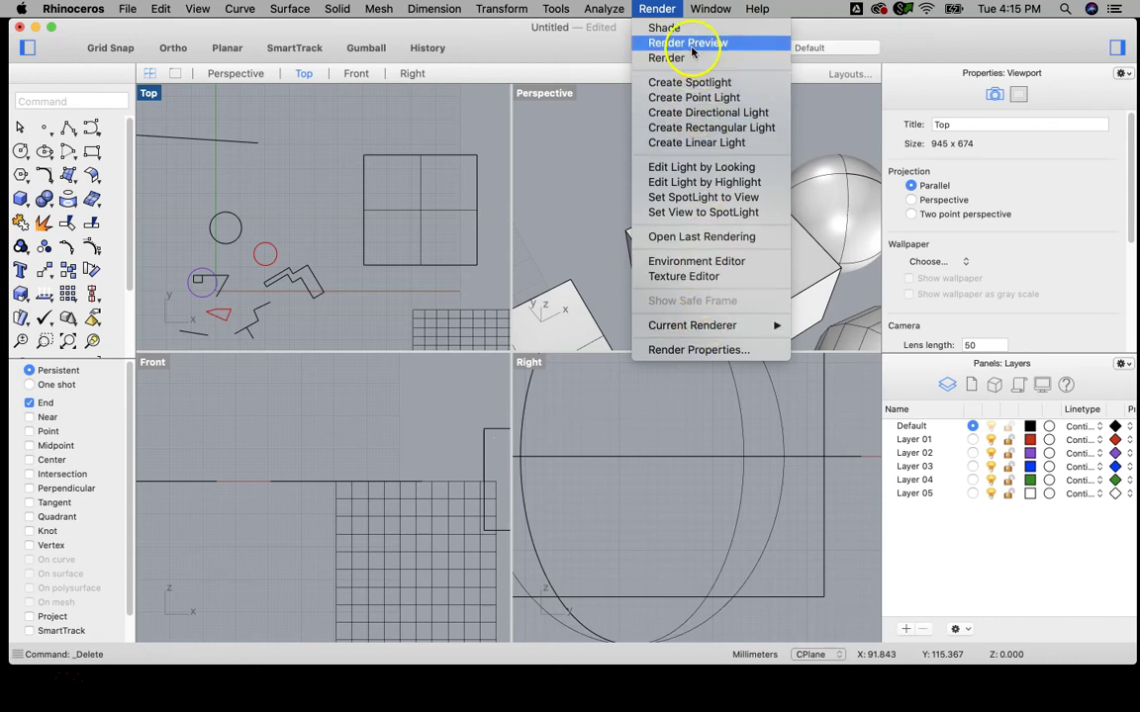
# Step: Browse the Window and Help menus, then close the Help menu
pyautogui.moveTo(698, 14)
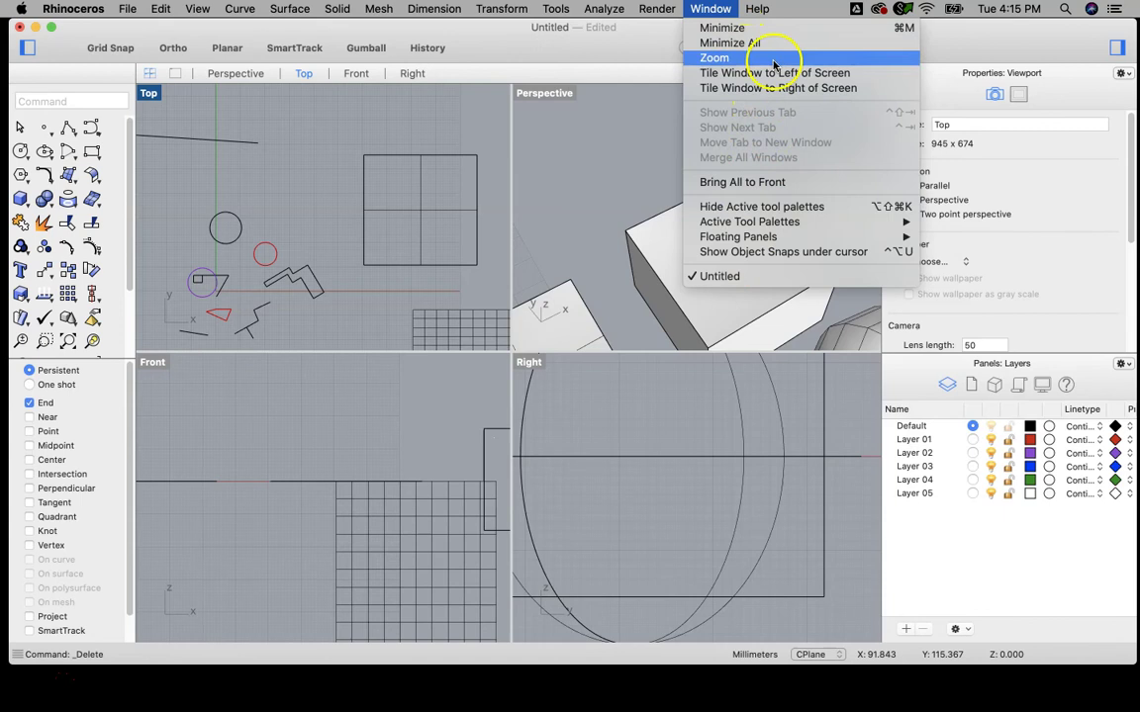
pyautogui.moveTo(757, 12)
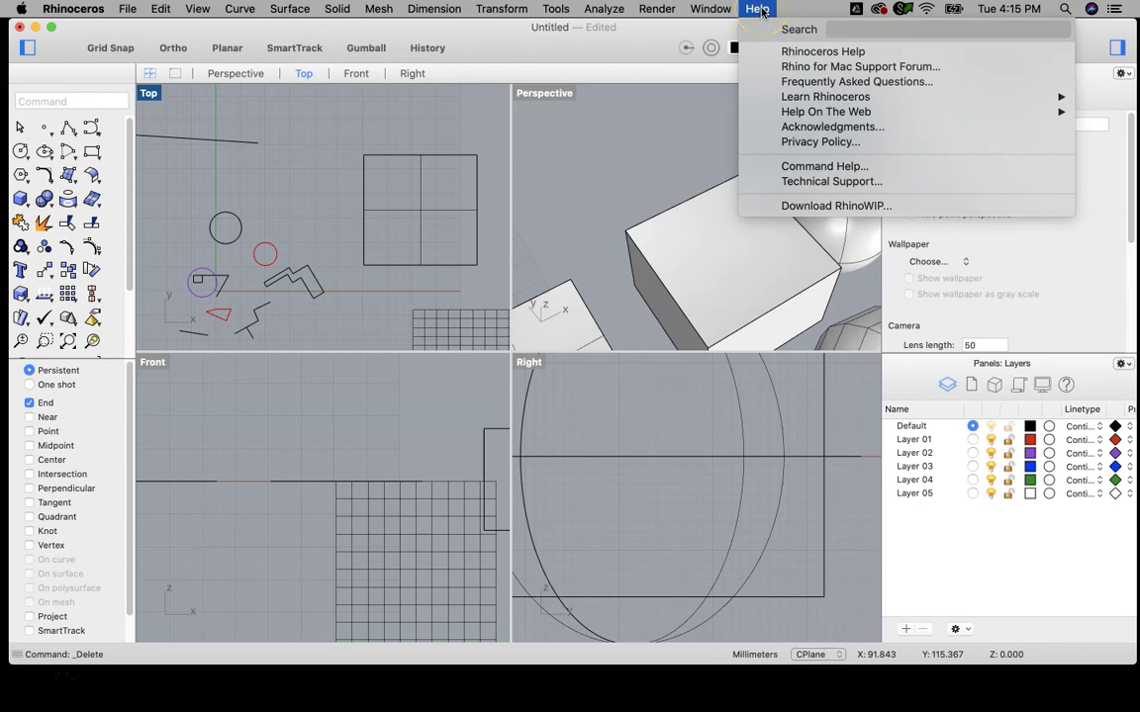
pyautogui.click(757, 9)
pyautogui.click(758, 9)
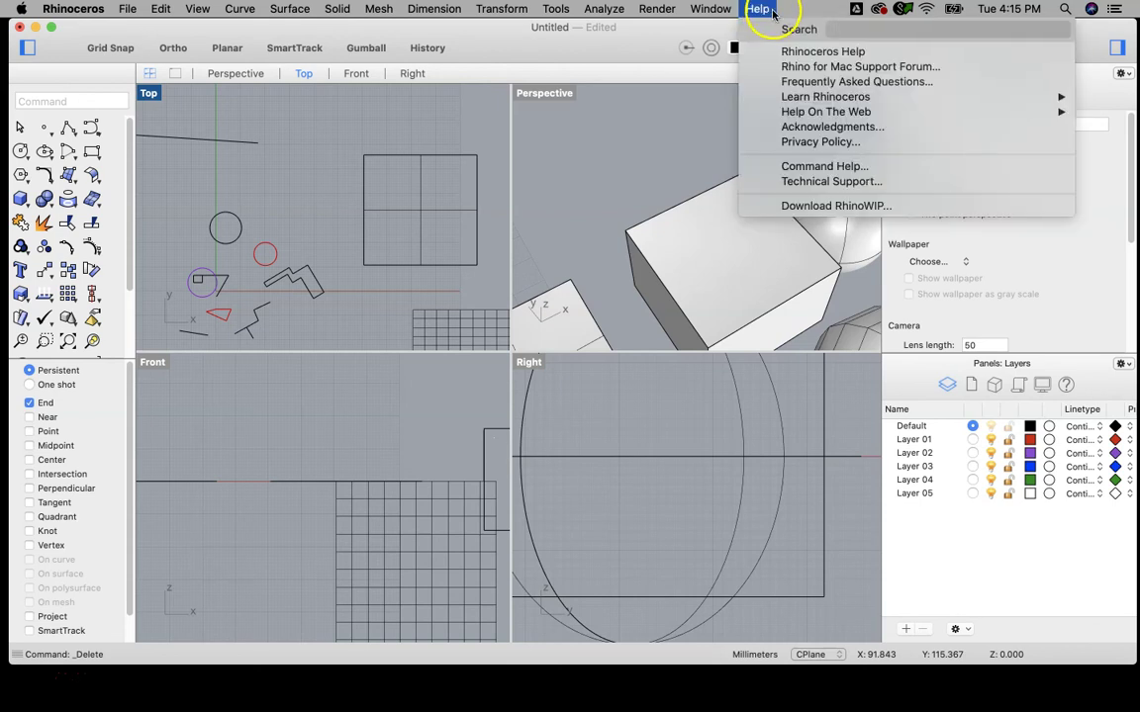
pyautogui.click(1087, 366)
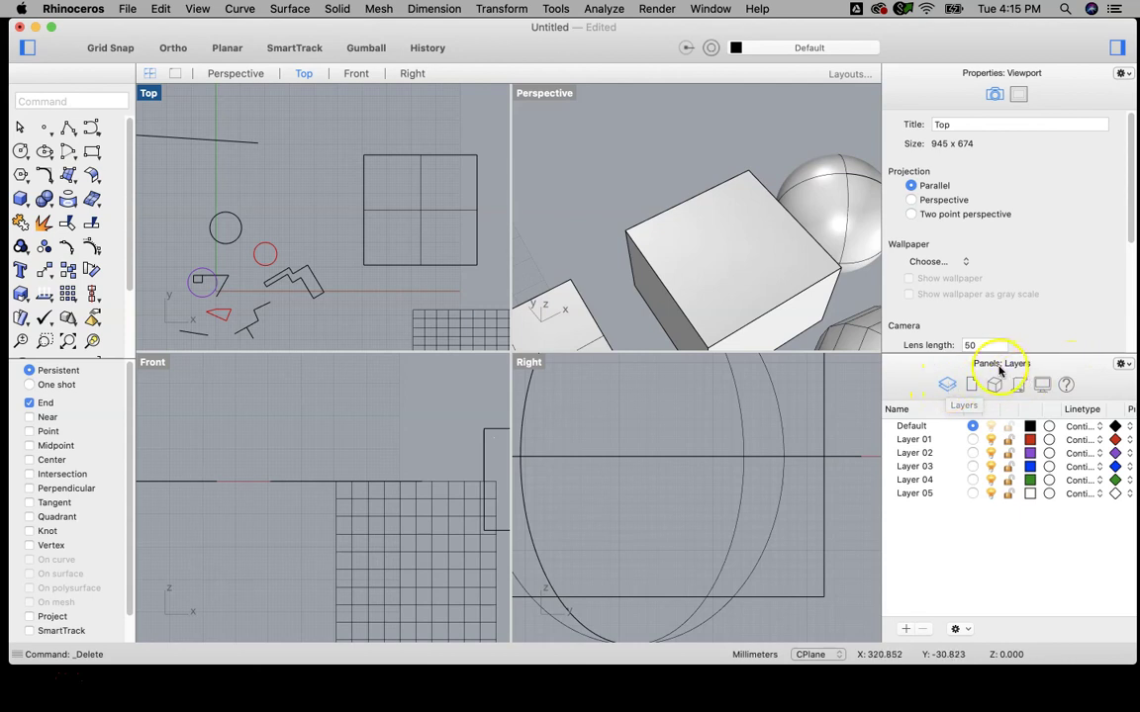
# Step: Cycle through the Notes, Blocks, Command History and Display panels, ending on Command Help
pyautogui.click(973, 387)
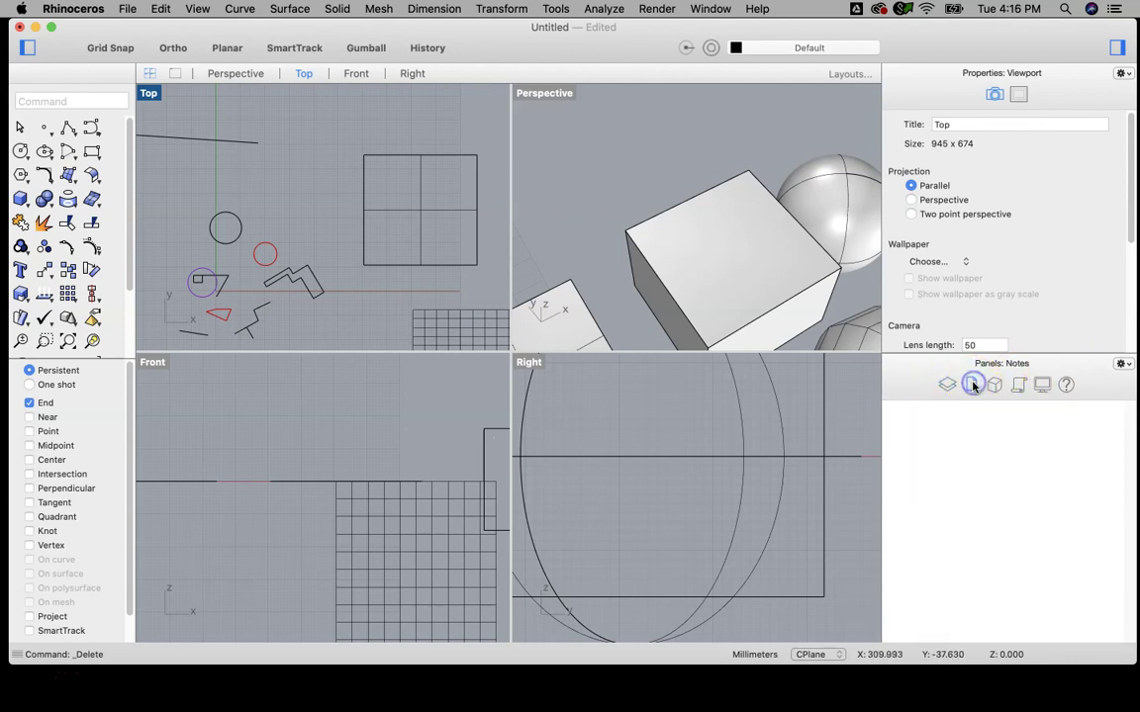
pyautogui.click(996, 387)
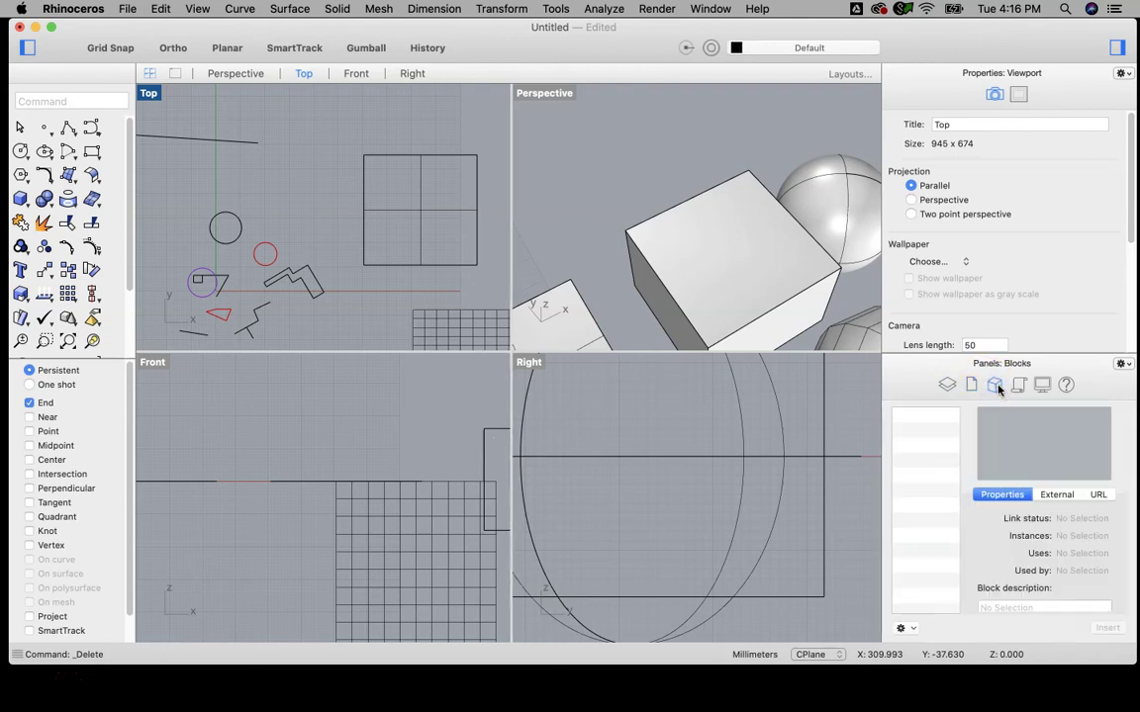
pyautogui.click(1019, 386)
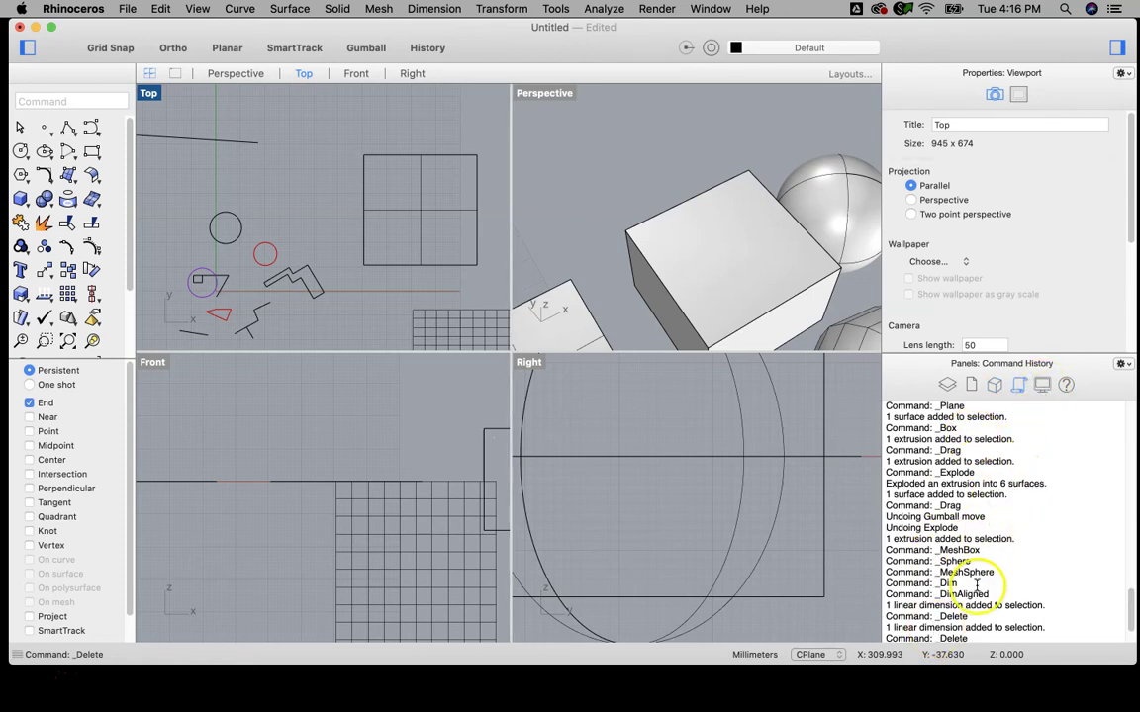
pyautogui.scroll(-1, 1048, 583)
pyautogui.scroll(10, 1048, 584)
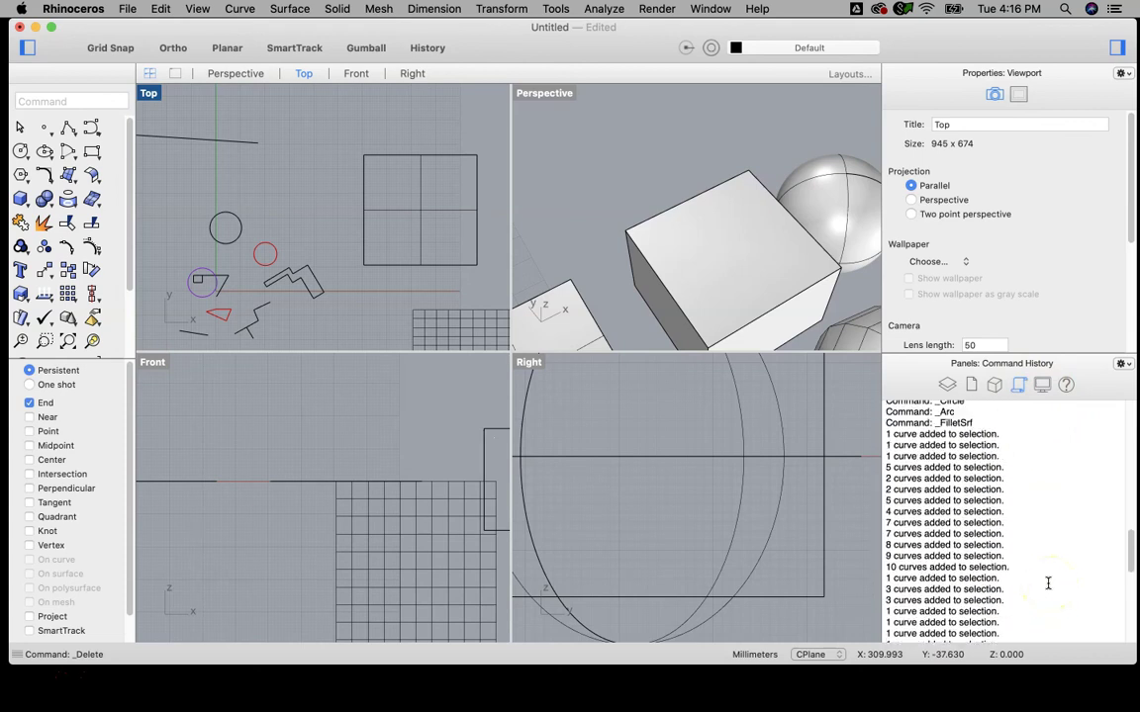
pyautogui.scroll(-10, 1047, 583)
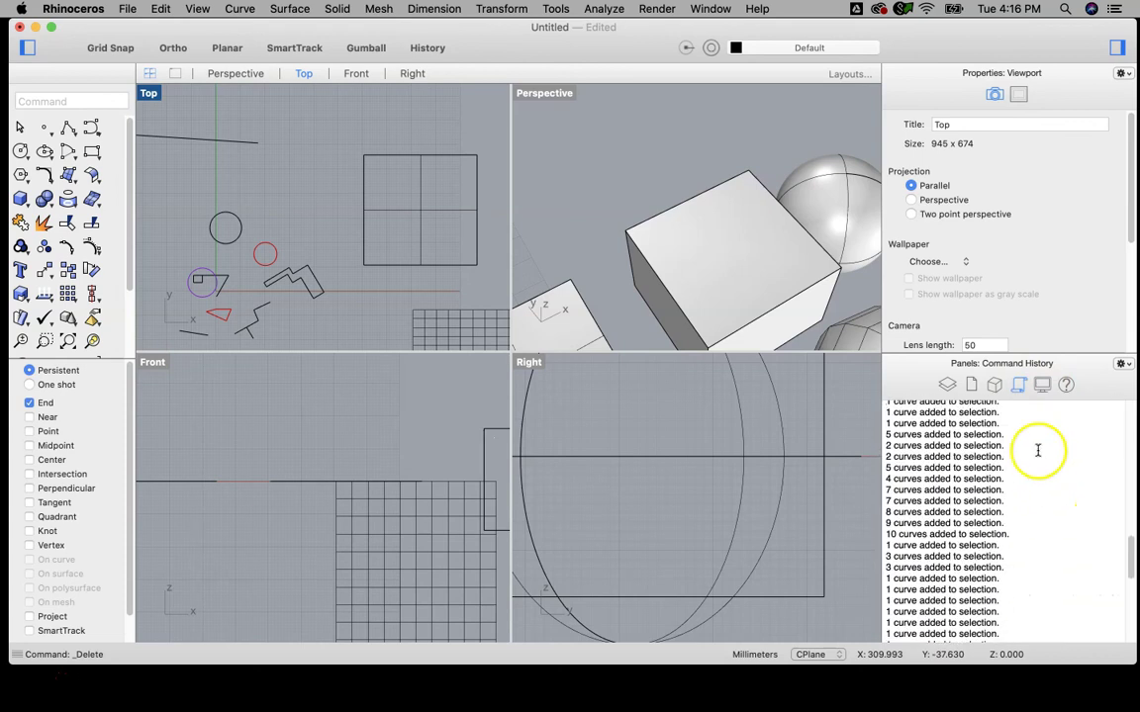
pyautogui.click(1042, 386)
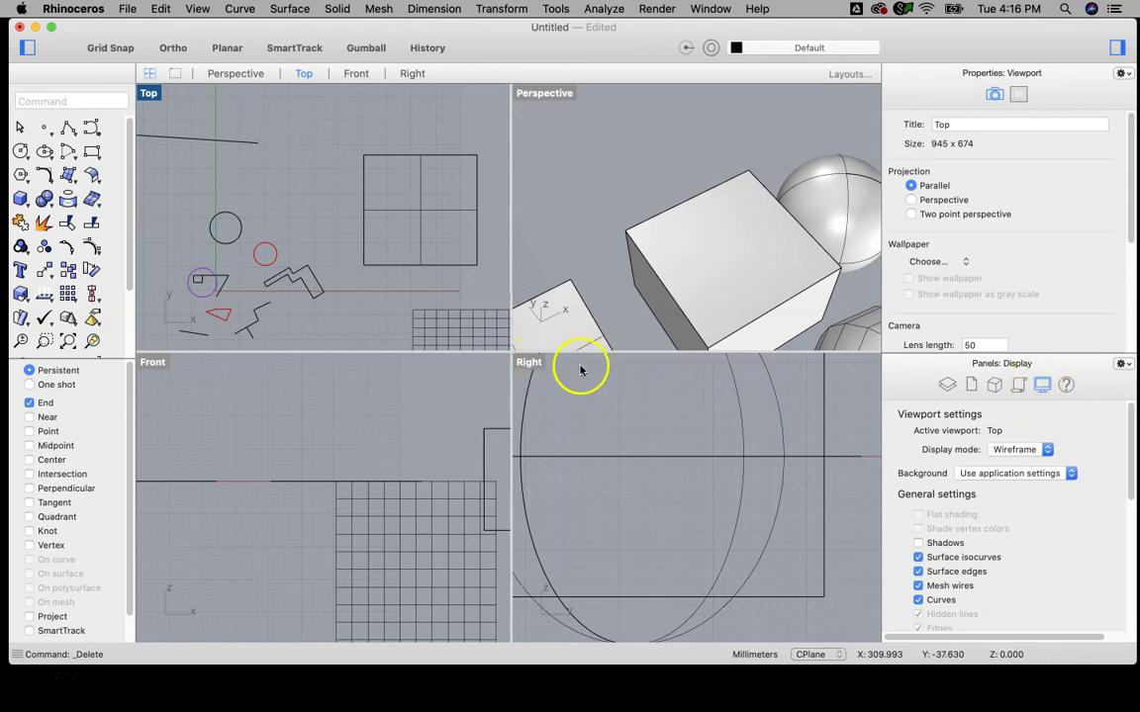
pyautogui.click(1067, 386)
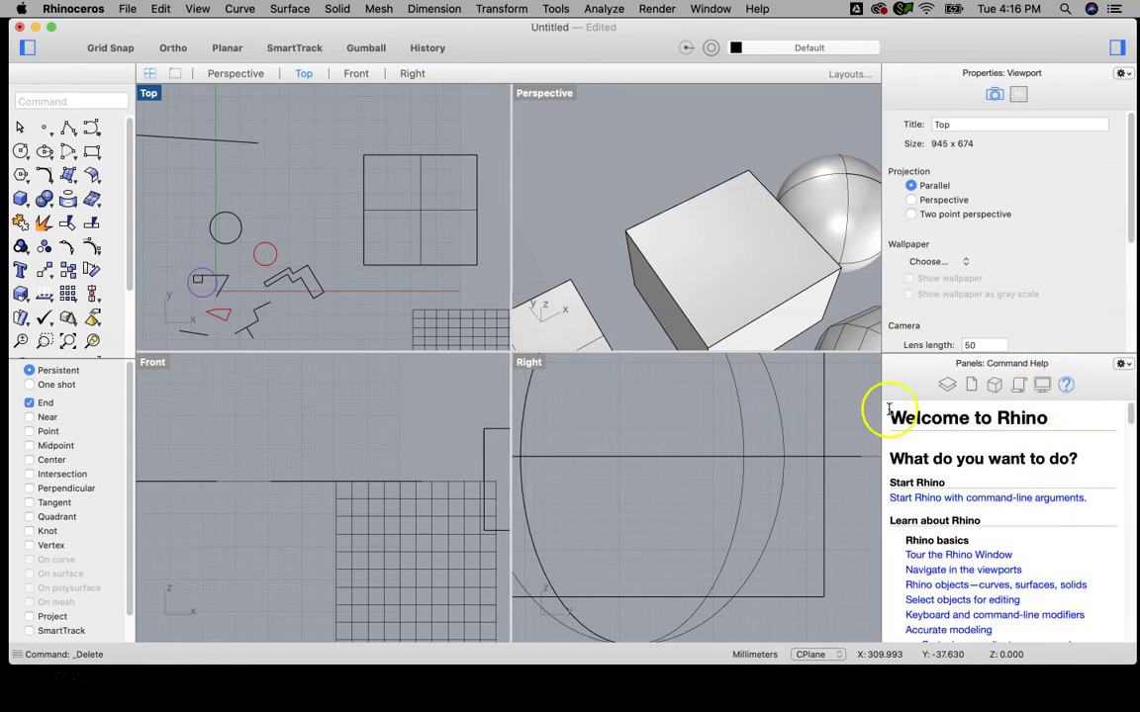
pyautogui.moveTo(1134, 414)
pyautogui.mouseDown()
pyautogui.moveTo(1133, 499)
pyautogui.moveTo(1133, 416)
pyautogui.mouseUp()
pyautogui.click(1104, 432)
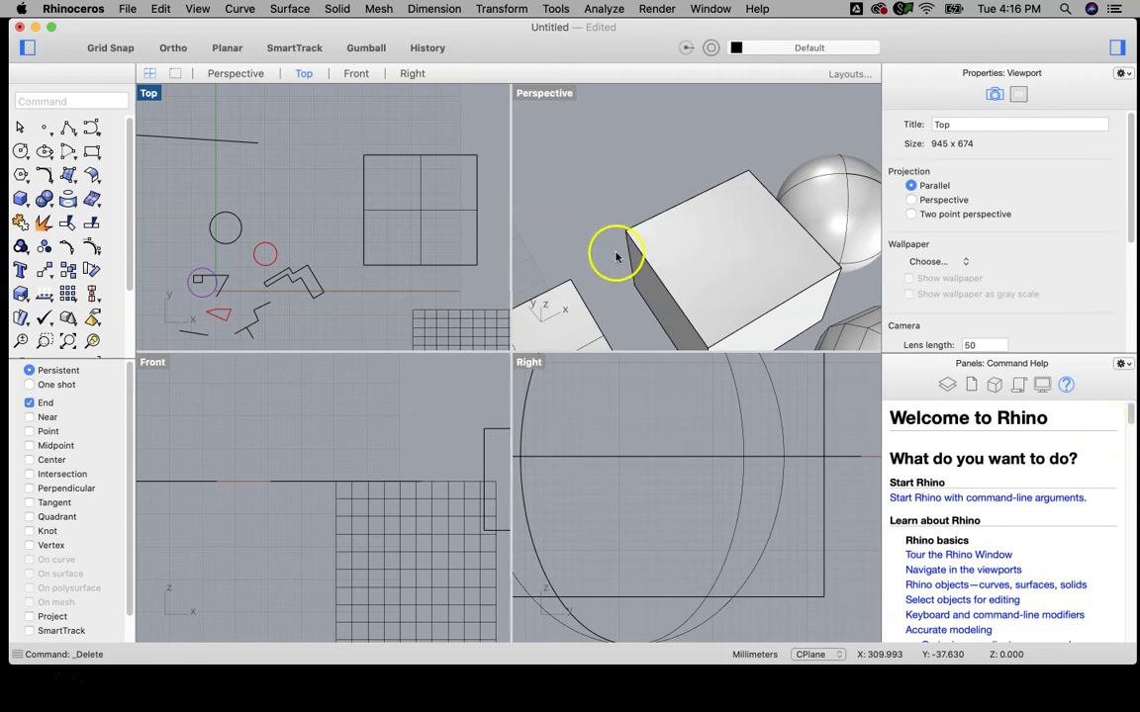
# Step: Draw a Center, Radius circle in the Top view above the small black circle
pyautogui.click(240, 10)
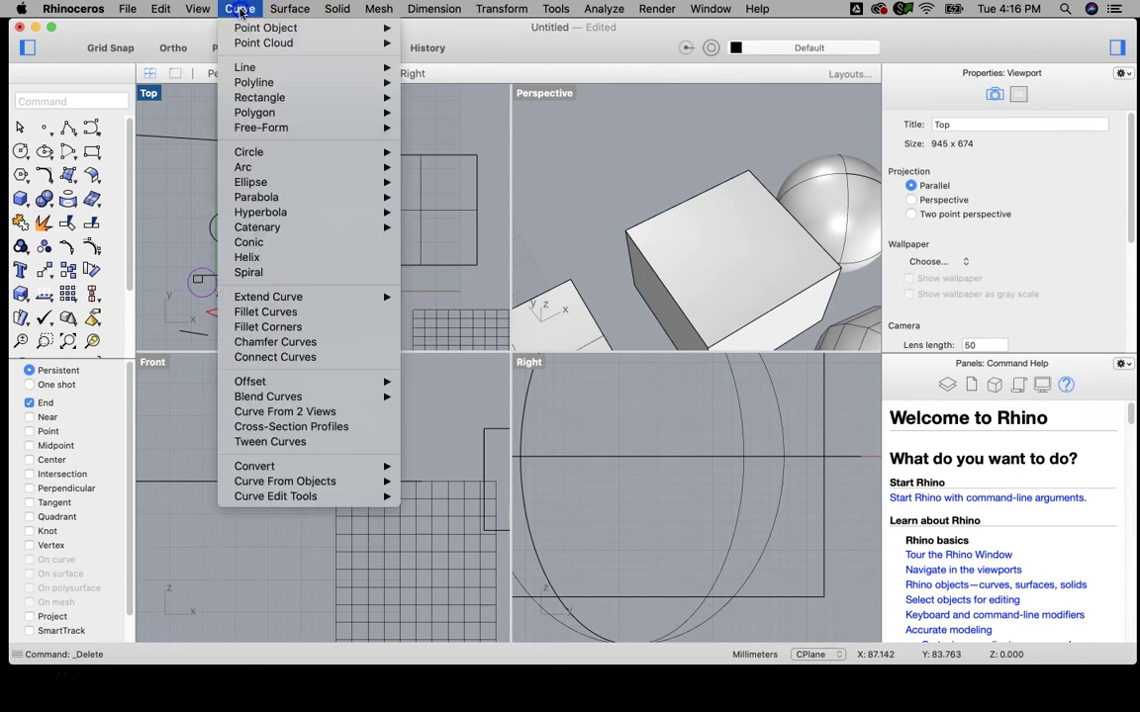
pyautogui.moveTo(269, 155)
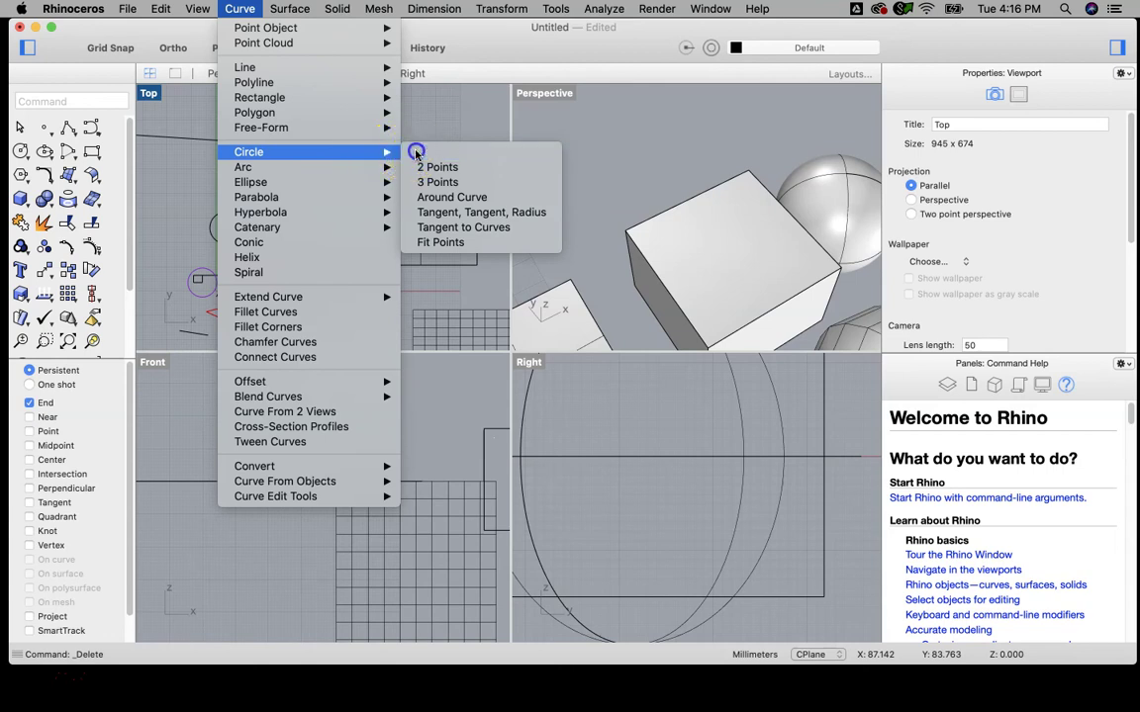
pyautogui.click(420, 152)
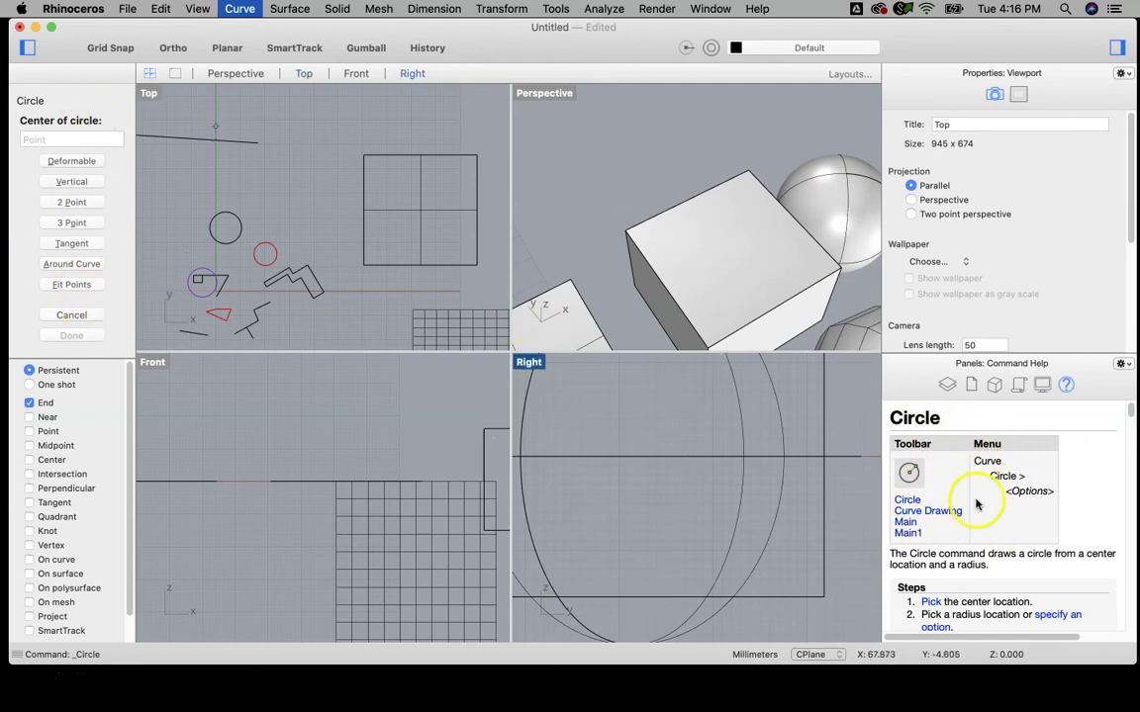
pyautogui.moveTo(1130, 414); pyautogui.dragTo(1132, 566)
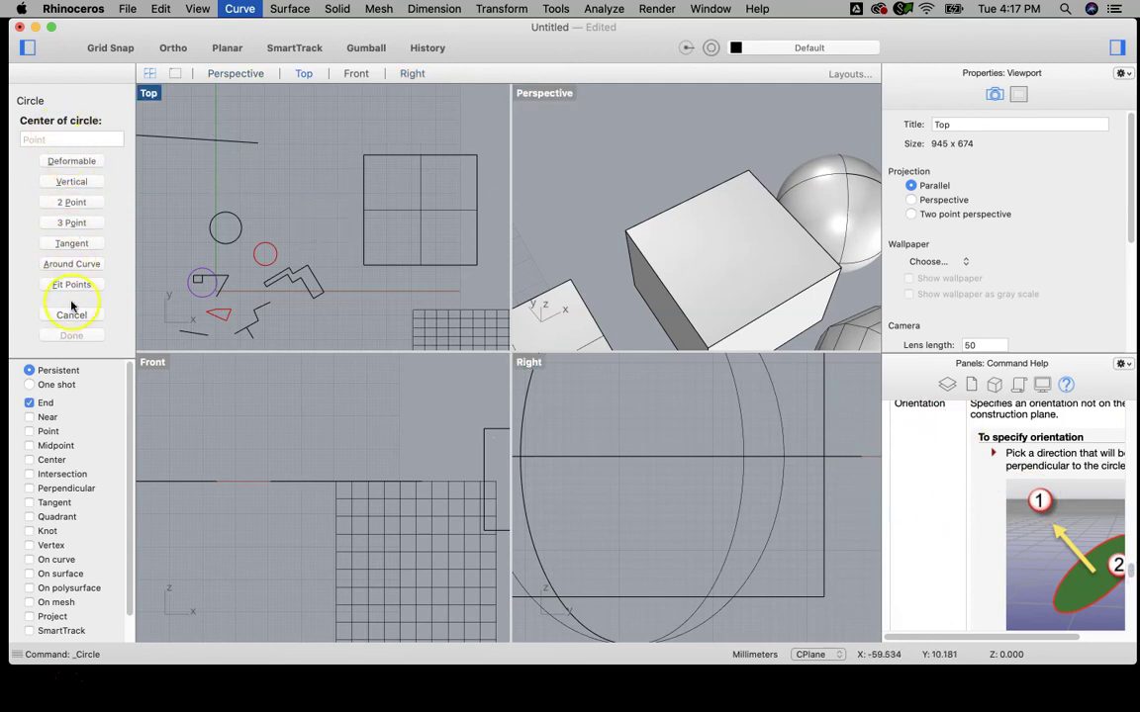
pyautogui.click(298, 168)
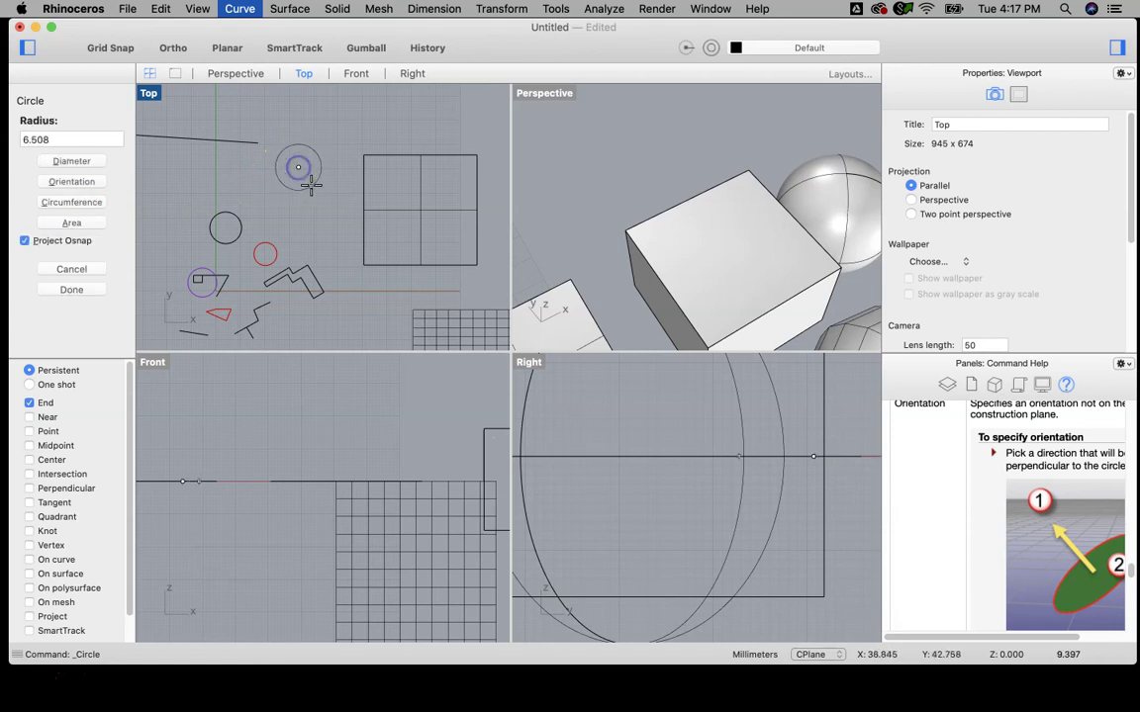
pyautogui.click(319, 188)
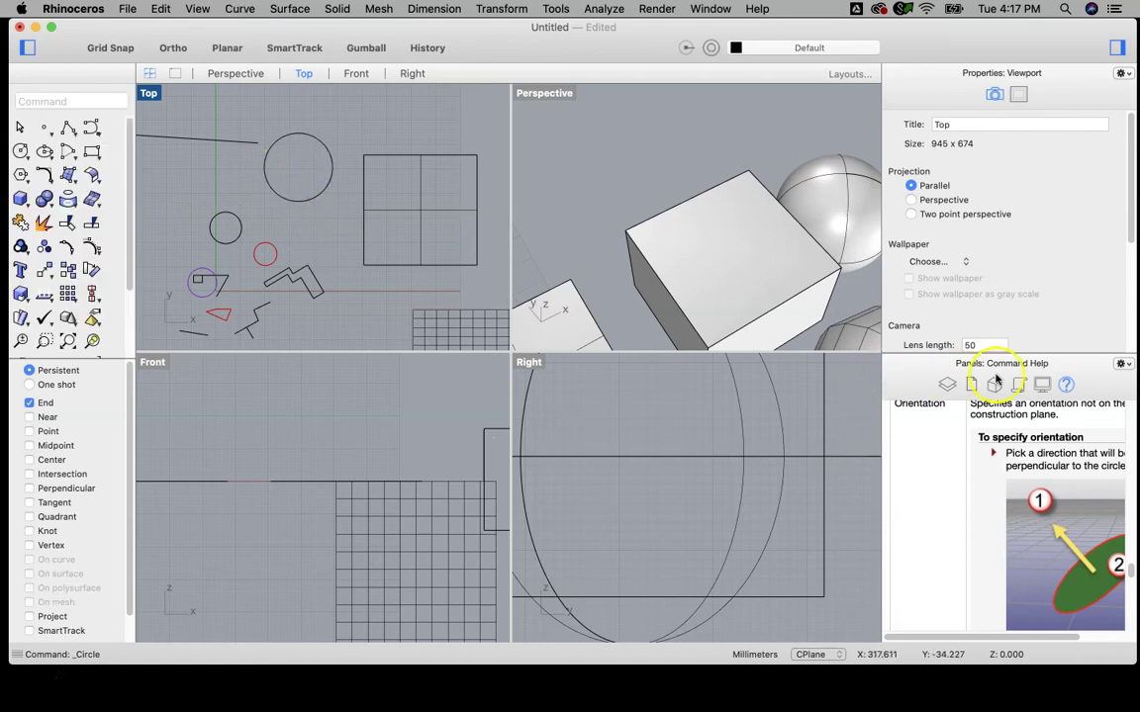
# Step: Bring back the Layers list, then window-select every object in Top and delete it all
pyautogui.click(1065, 388)
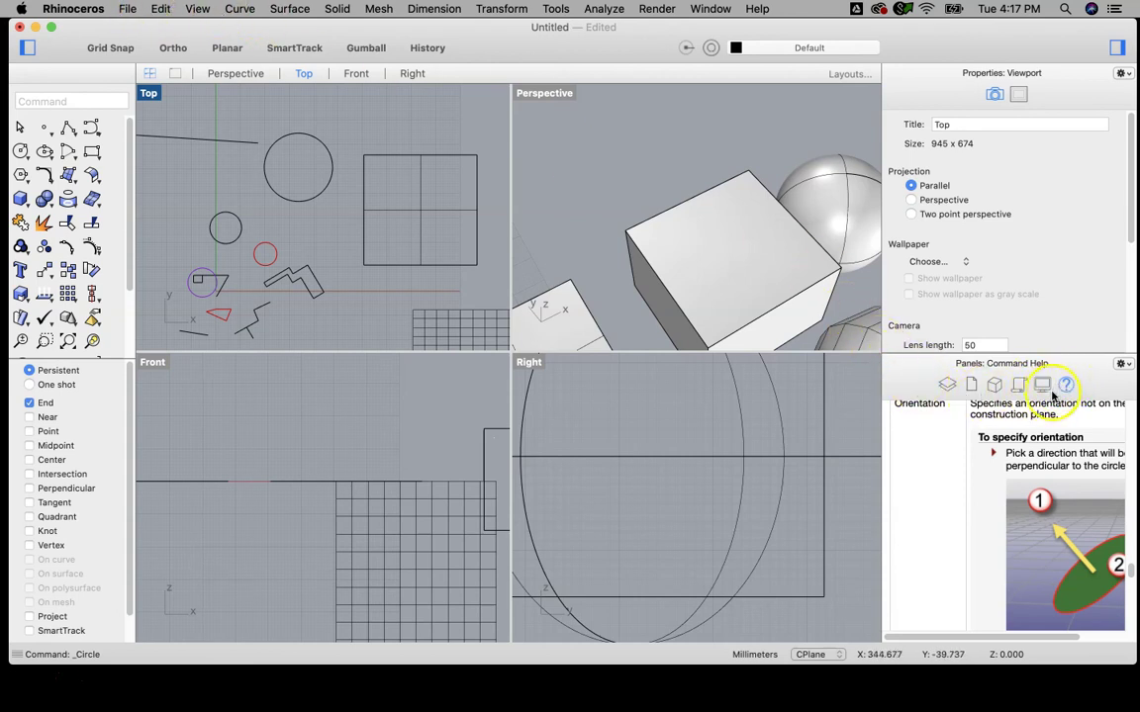
pyautogui.click(947, 386)
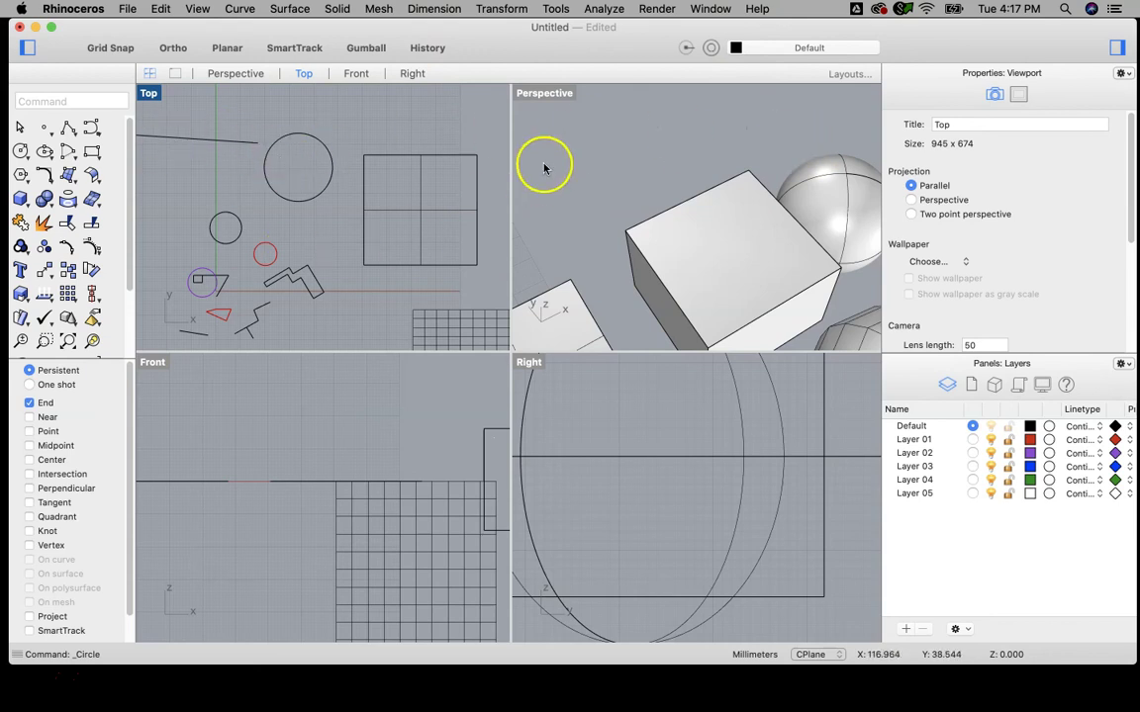
pyautogui.scroll(-3, 307, 212)
pyautogui.scroll(-3, 316, 198)
pyautogui.moveTo(387, 198); pyautogui.dragTo(347, 168, button='right')
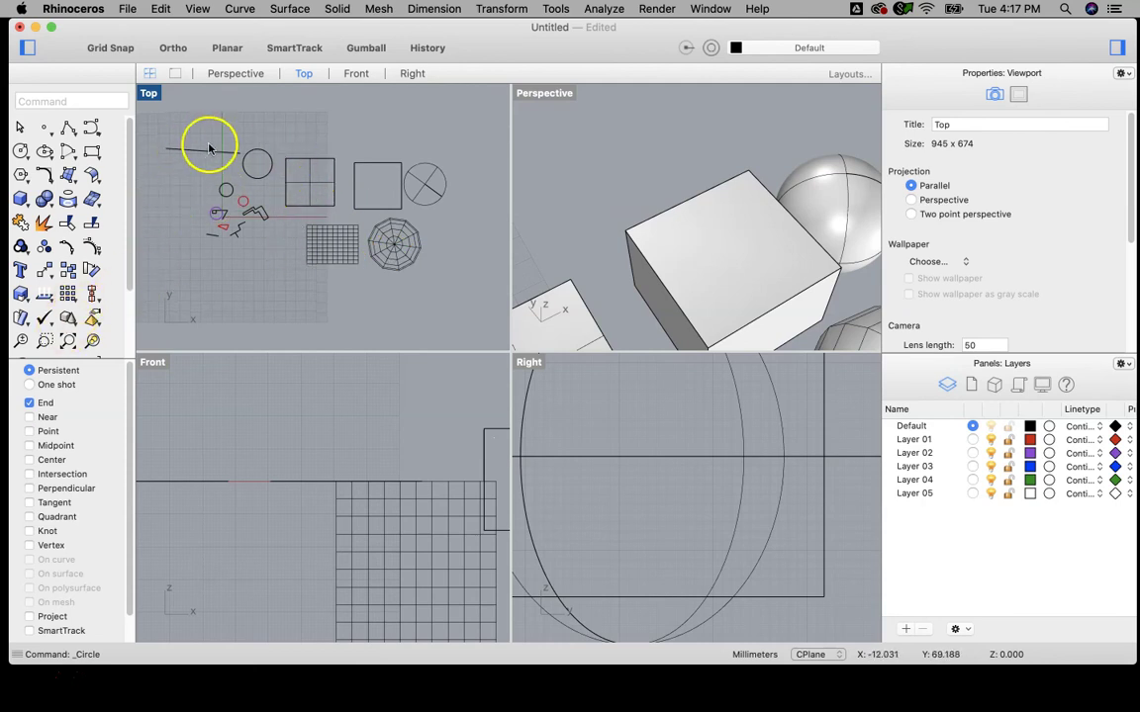
pyautogui.moveTo(474, 116); pyautogui.dragTo(131, 294)
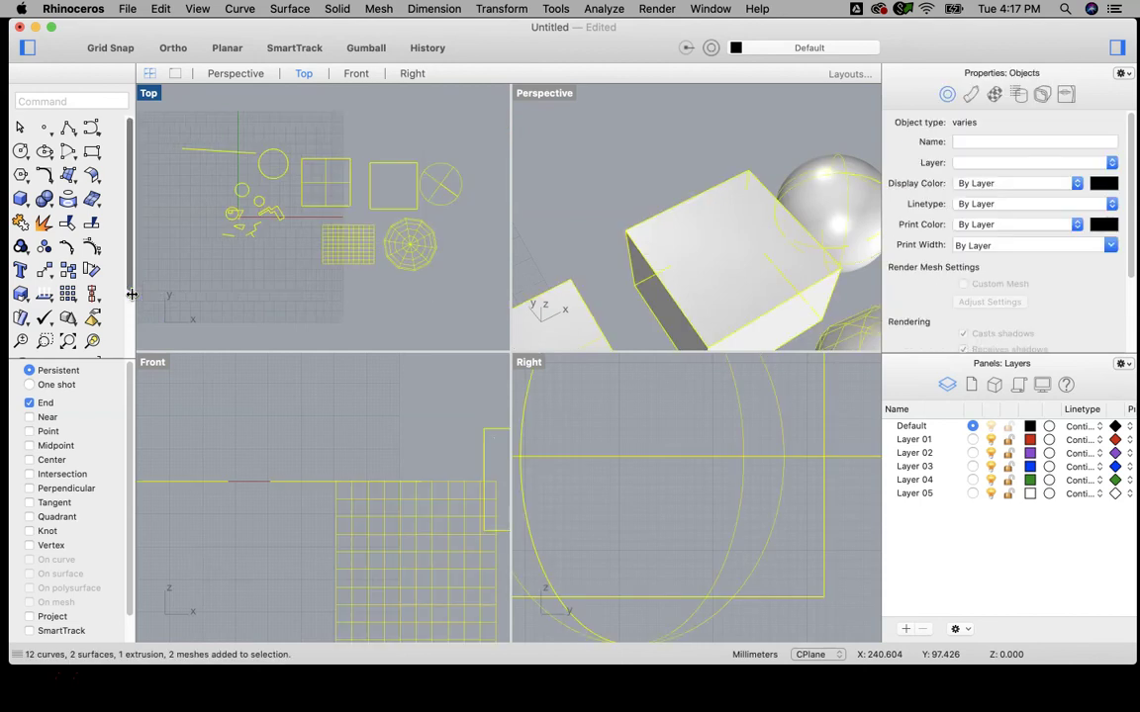
pyautogui.press('Delete')
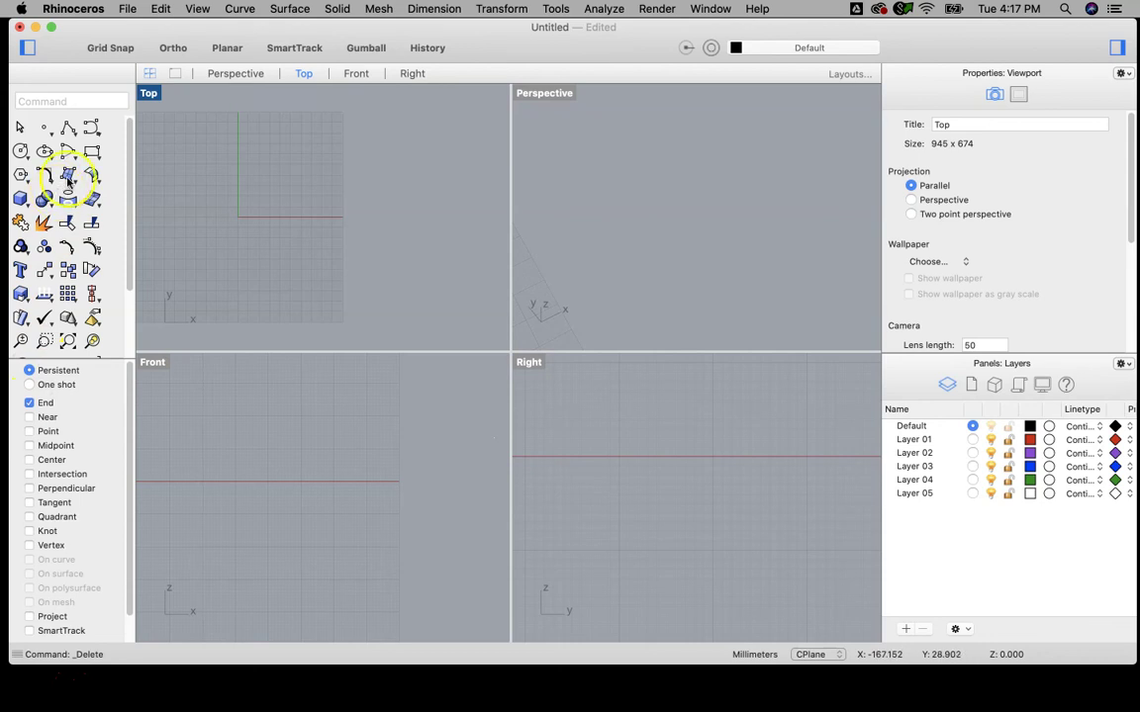
# Step: Draw a wavy S-shaped freeform control-point curve in the Top view
pyautogui.click(238, 10)
pyautogui.moveTo(240, 168)
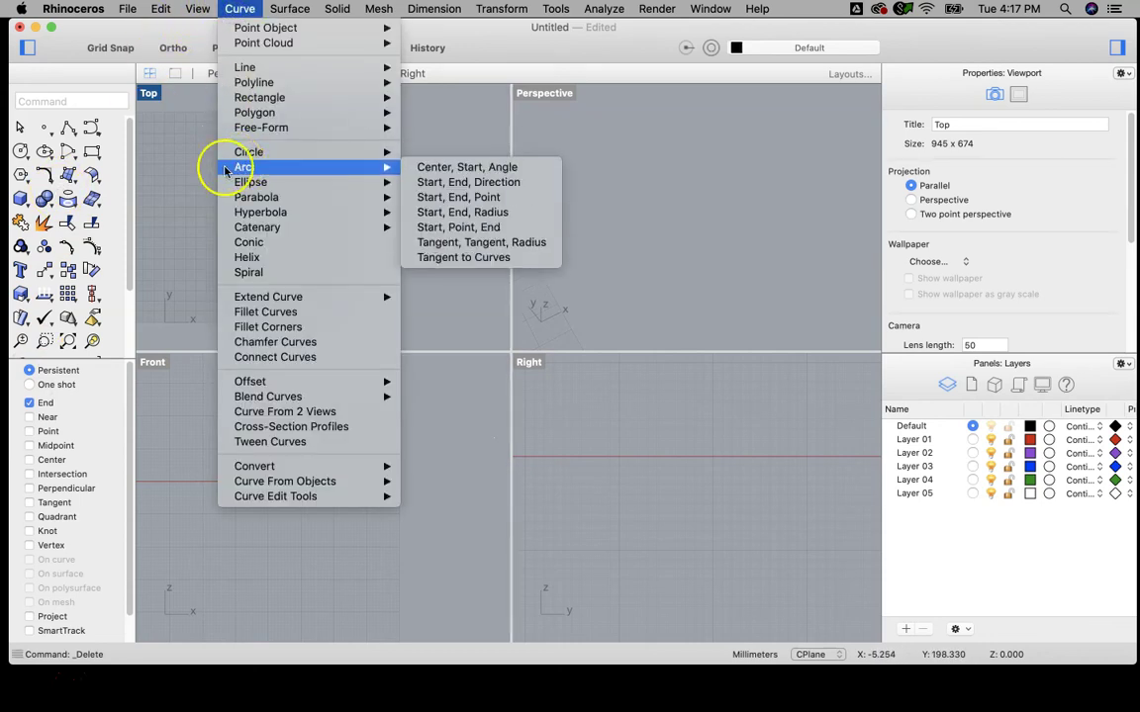
pyautogui.click(89, 127)
pyautogui.click(71, 124)
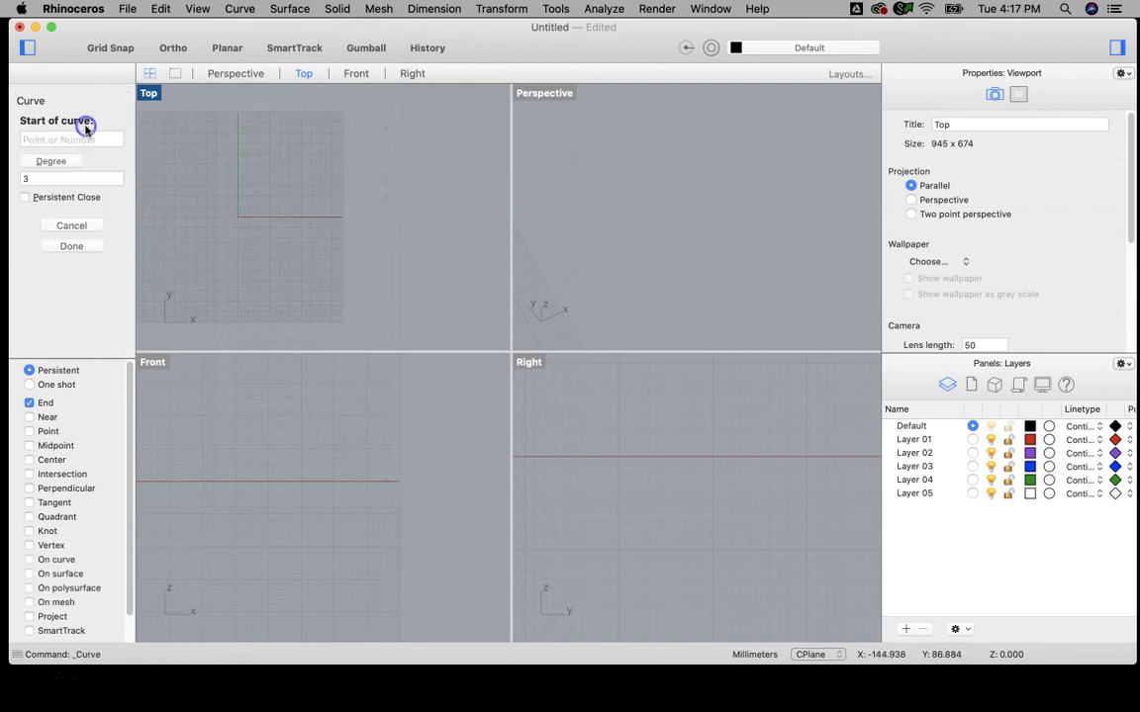
pyautogui.click(177, 221)
pyautogui.click(184, 209)
pyautogui.click(195, 211)
pyautogui.click(202, 219)
pyautogui.click(214, 205)
pyautogui.click(217, 191)
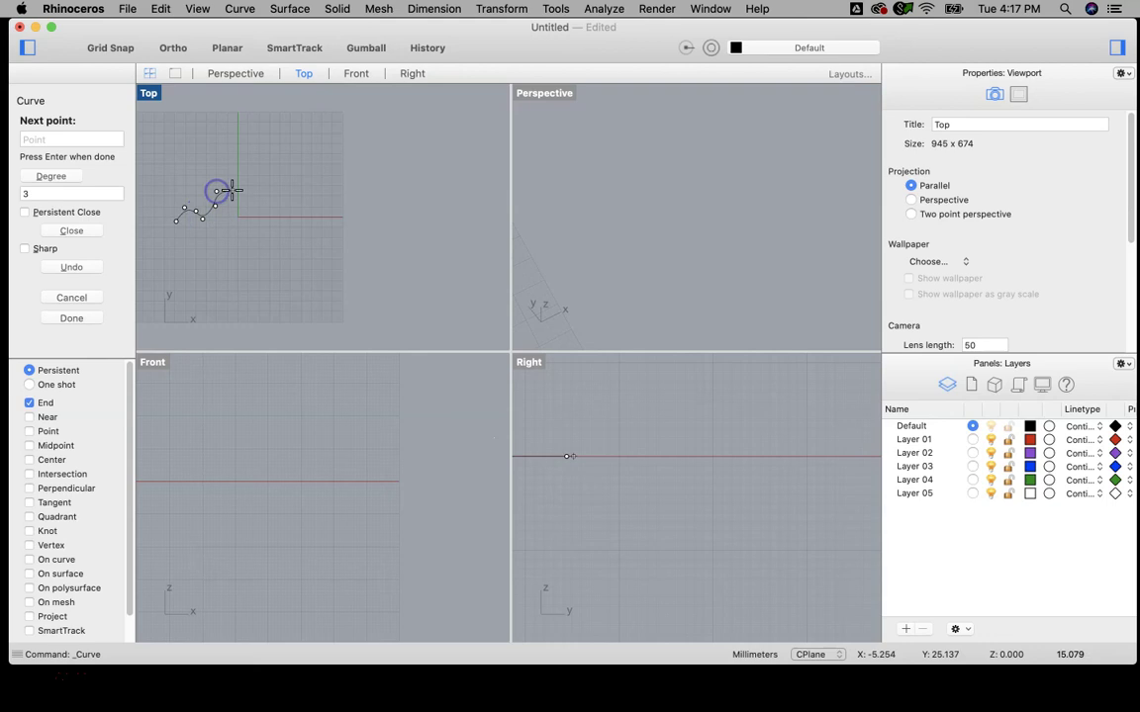
pyautogui.rightClick(232, 190)
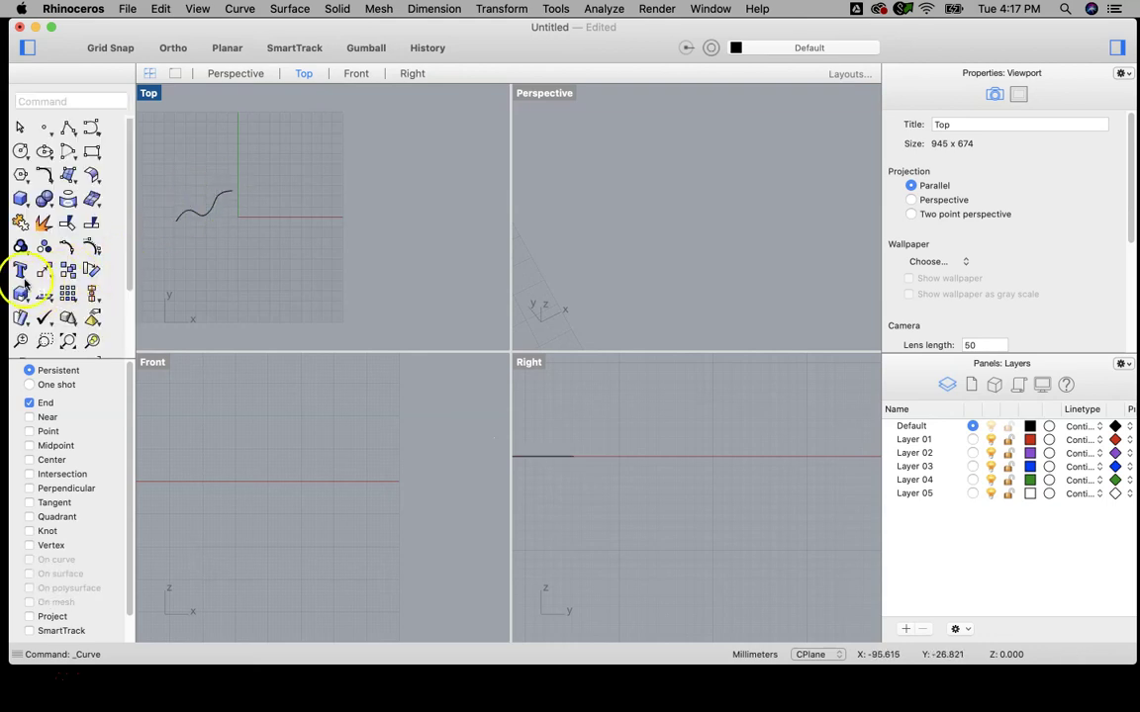
# Step: Create a 'Curve' text label and place it below the curve
pyautogui.click(61, 277)
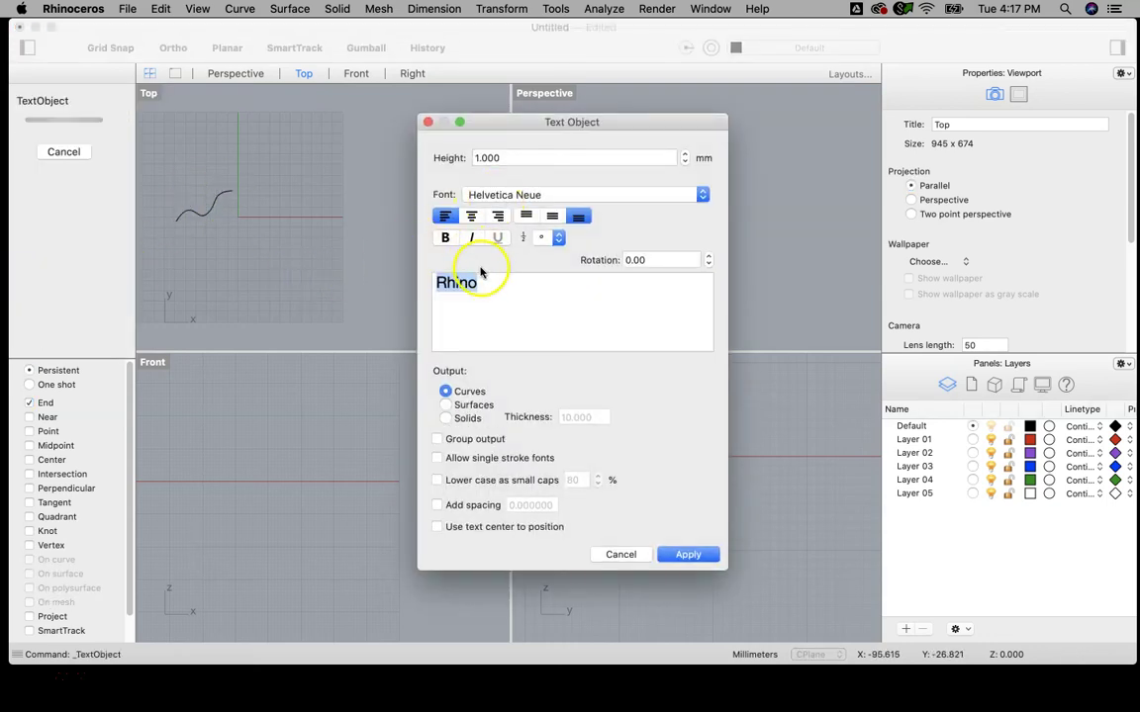
pyautogui.write('cur')
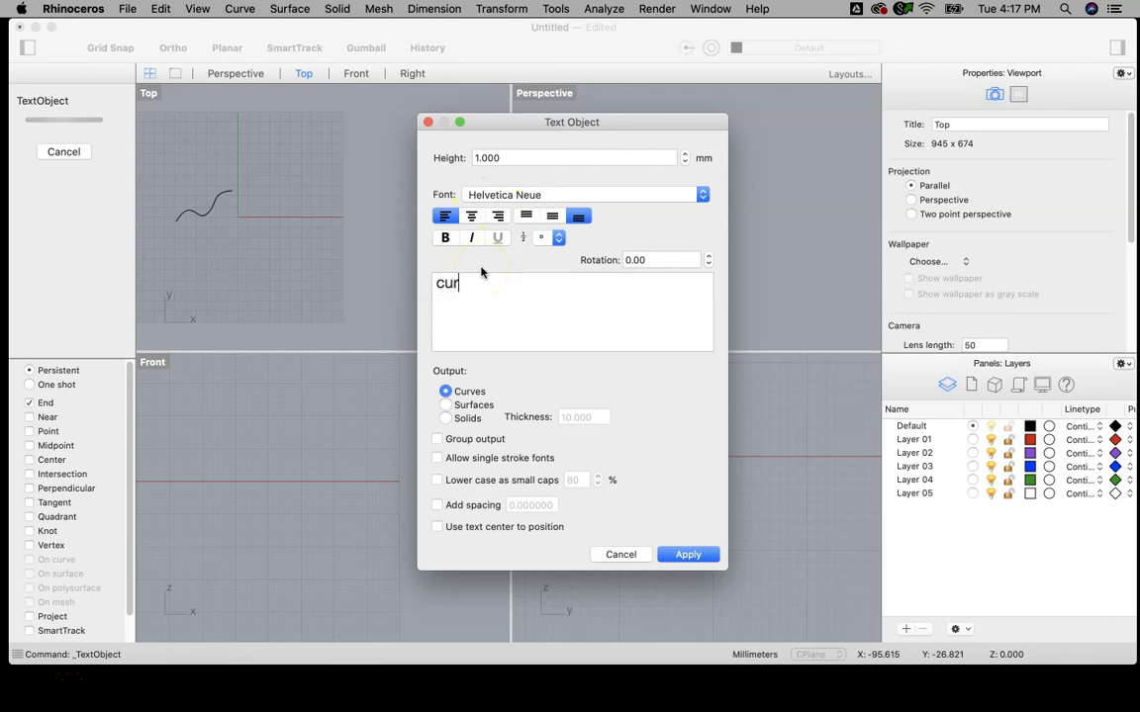
pyautogui.click(687, 554)
pyautogui.scroll(3, 189, 237)
pyautogui.click(188, 231)
# Step: Move the 'Curve' label with the gumball so it sits just beneath the curve
pyautogui.moveTo(230, 213); pyautogui.dragTo(176, 253)
pyautogui.scroll(3, 192, 232)
pyautogui.click(349, 47)
pyautogui.moveTo(173, 244); pyautogui.dragTo(262, 284)
pyautogui.scroll(-5, 263, 255)
pyautogui.moveTo(251, 283); pyautogui.dragTo(272, 235)
pyautogui.scroll(-3, 275, 236)
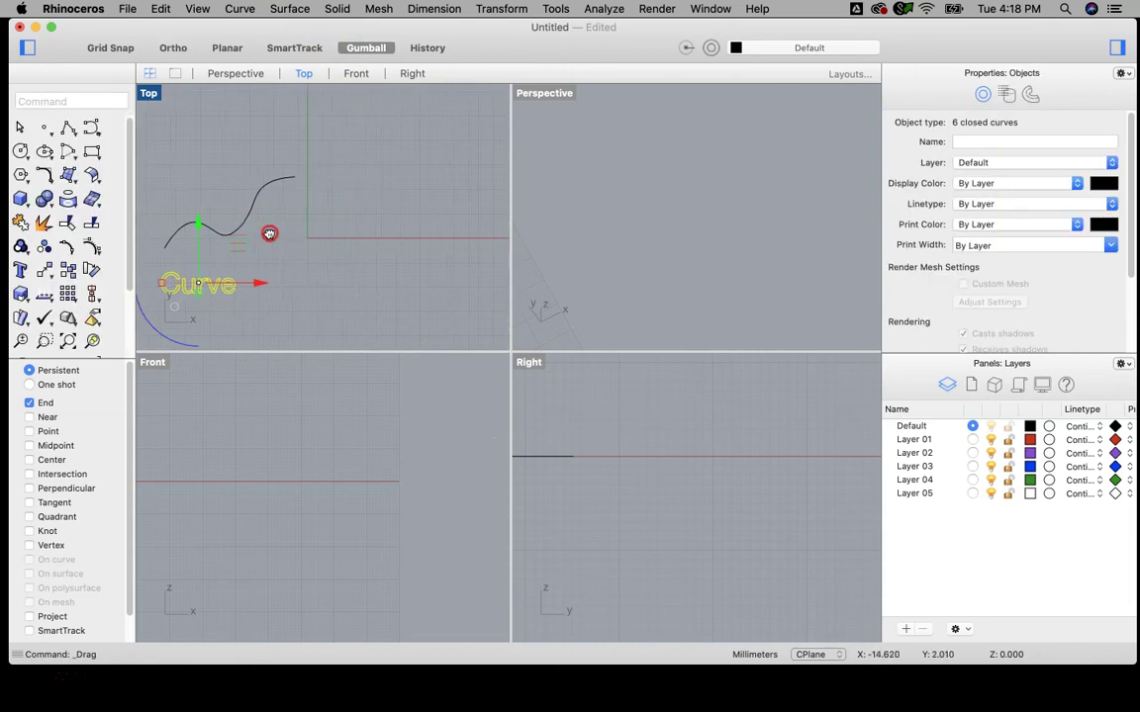
pyautogui.click(350, 212)
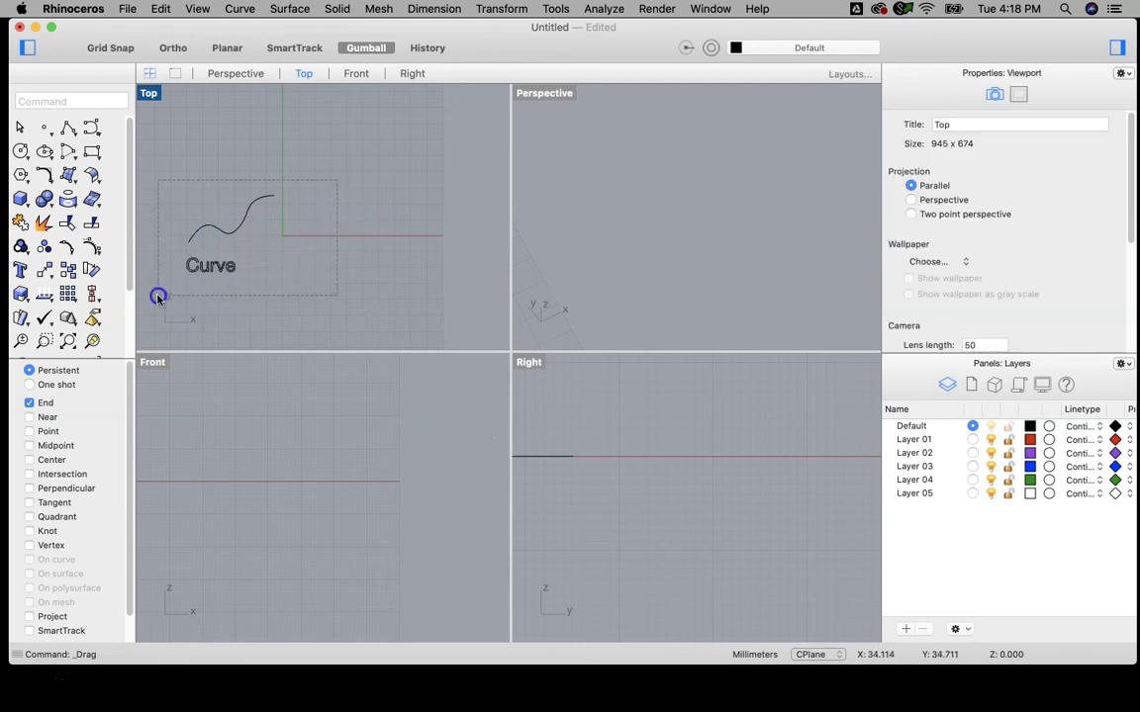
# Step: Shift the curve and its label together to the left
pyautogui.moveTo(158, 297); pyautogui.dragTo(157, 298)
pyautogui.moveTo(295, 236); pyautogui.dragTo(247, 239)
pyautogui.moveTo(301, 244); pyautogui.dragTo(384, 253, button='right')
pyautogui.click(409, 170)
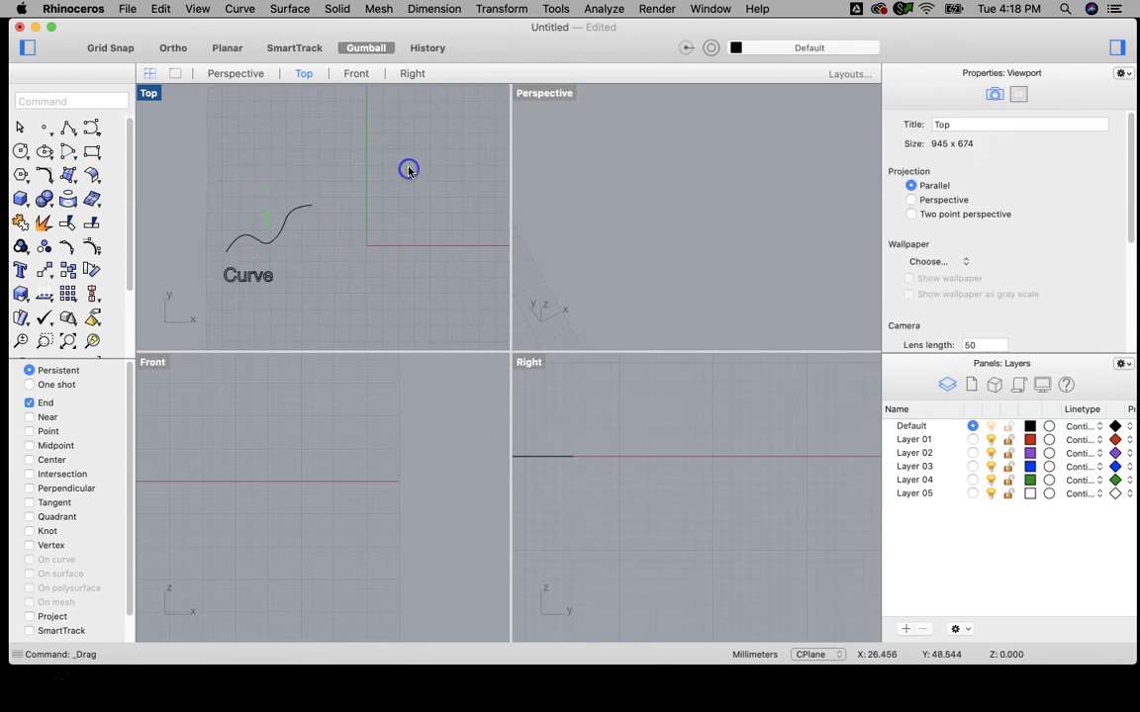
# Step: Create a corner-to-corner rectangular plane right of the curve and zoom extents in all viewports
pyautogui.click(289, 9)
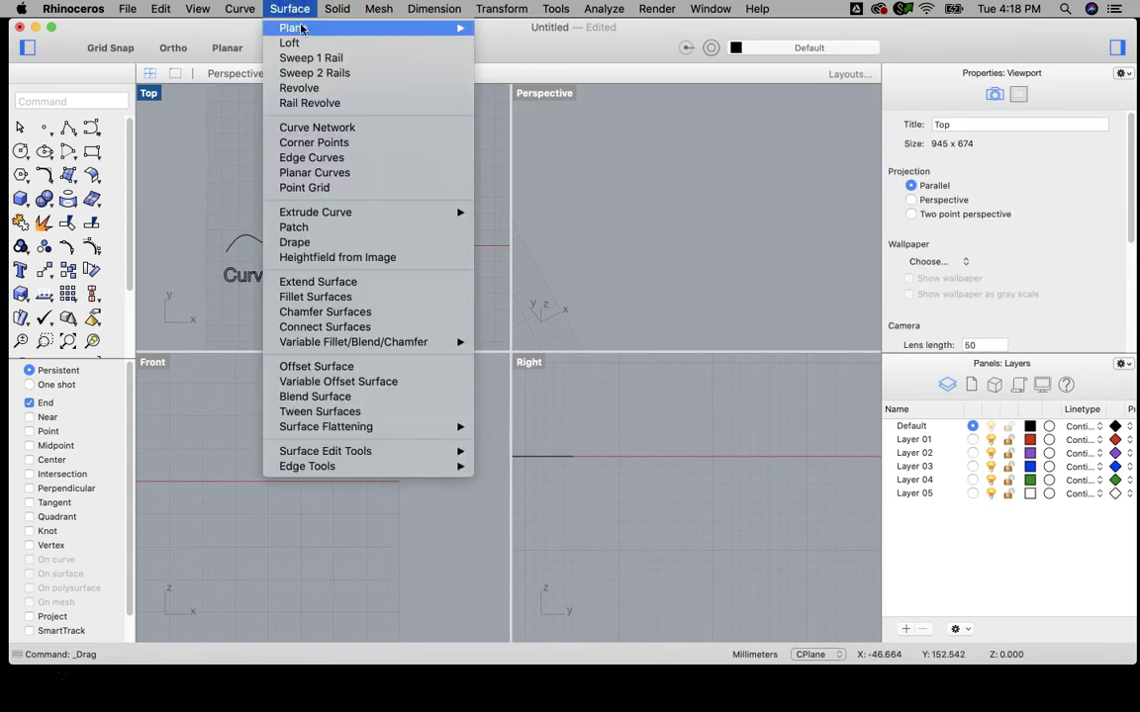
pyautogui.moveTo(437, 29)
pyautogui.click(510, 32)
pyautogui.click(340, 209)
pyautogui.click(394, 252)
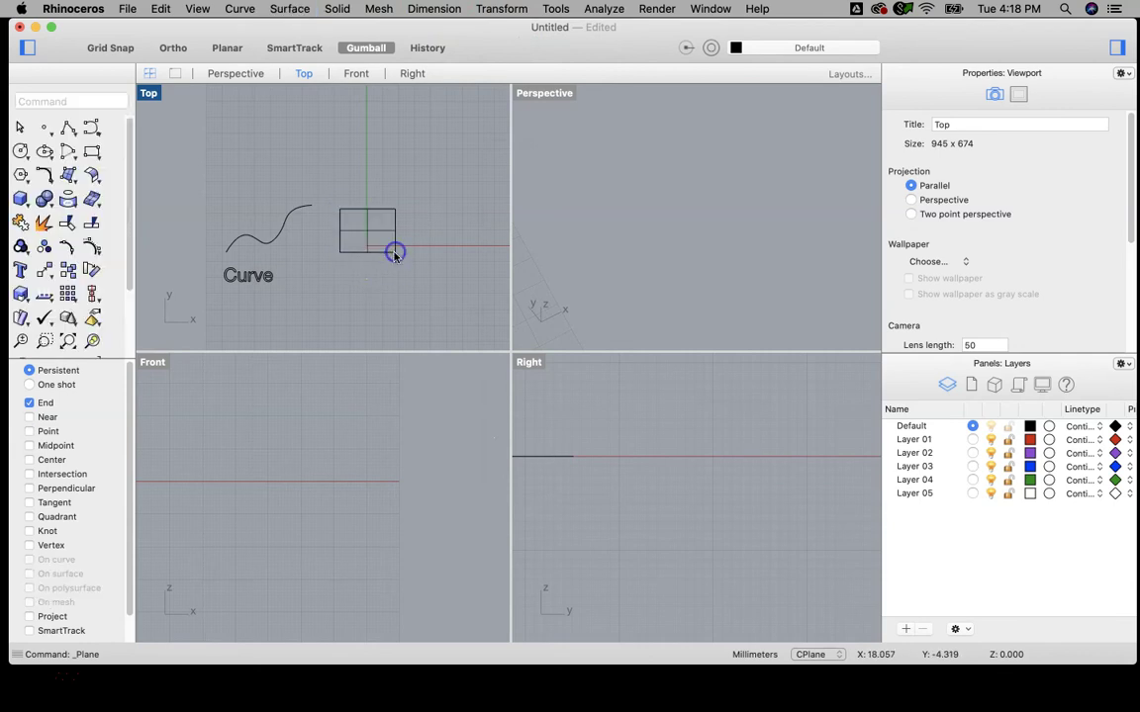
pyautogui.moveTo(592, 259); pyautogui.dragTo(687, 225, button='right')
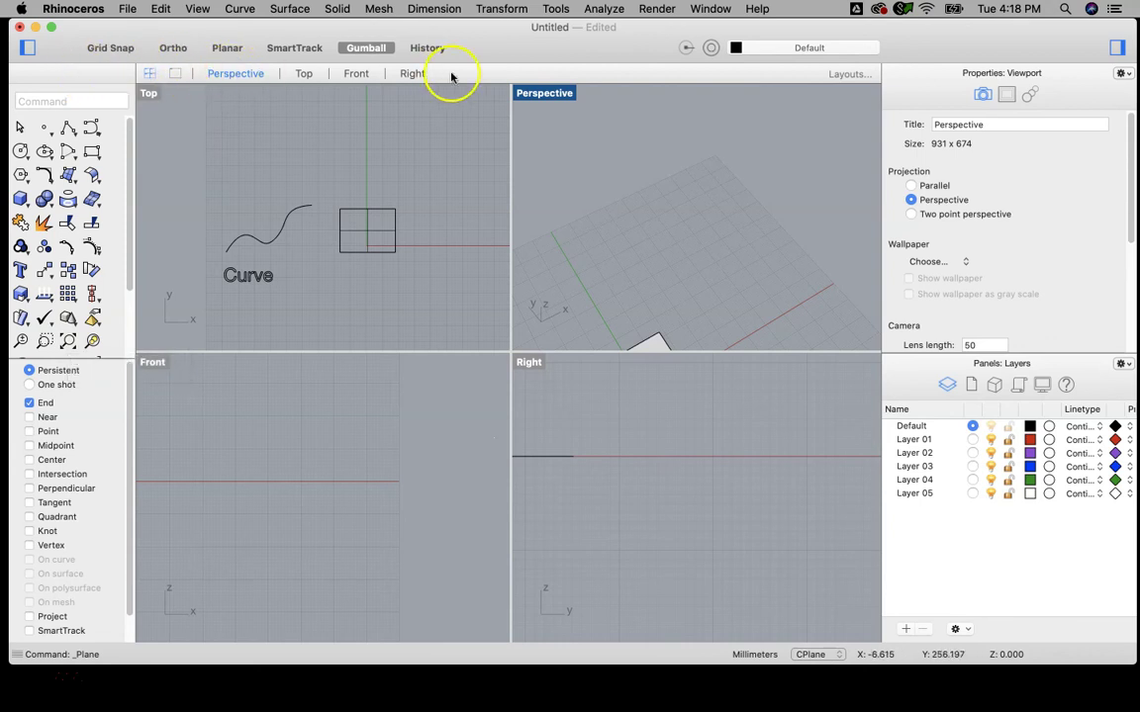
pyautogui.click(68, 342)
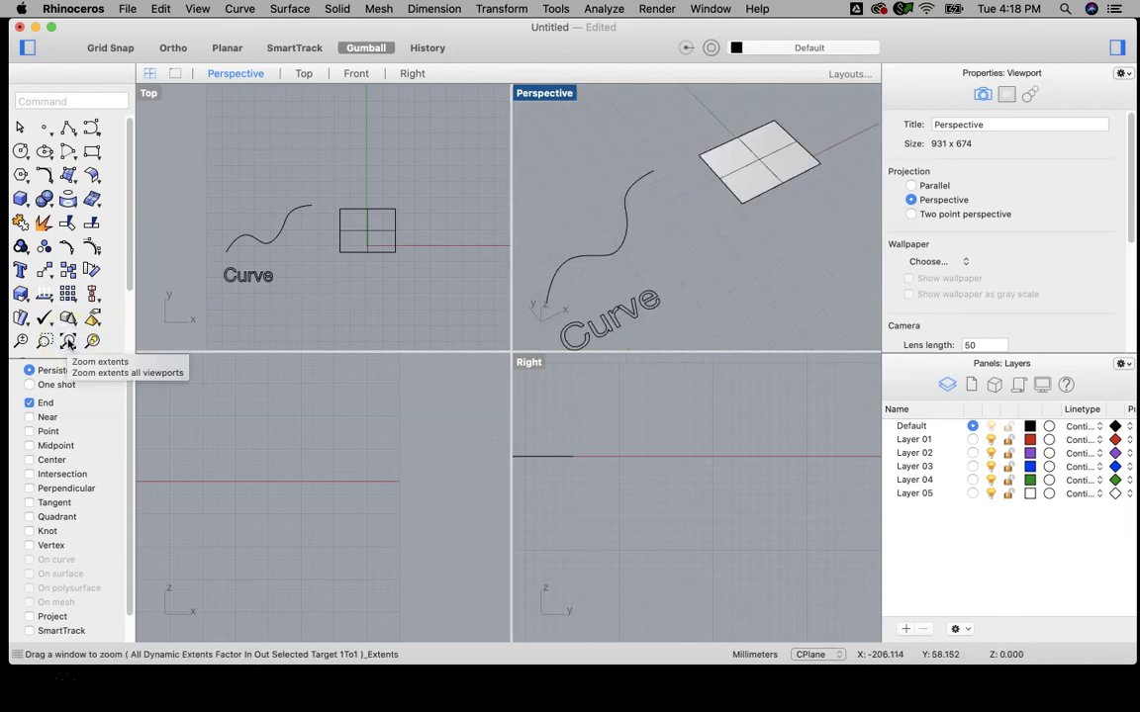
pyautogui.rightClick(69, 341)
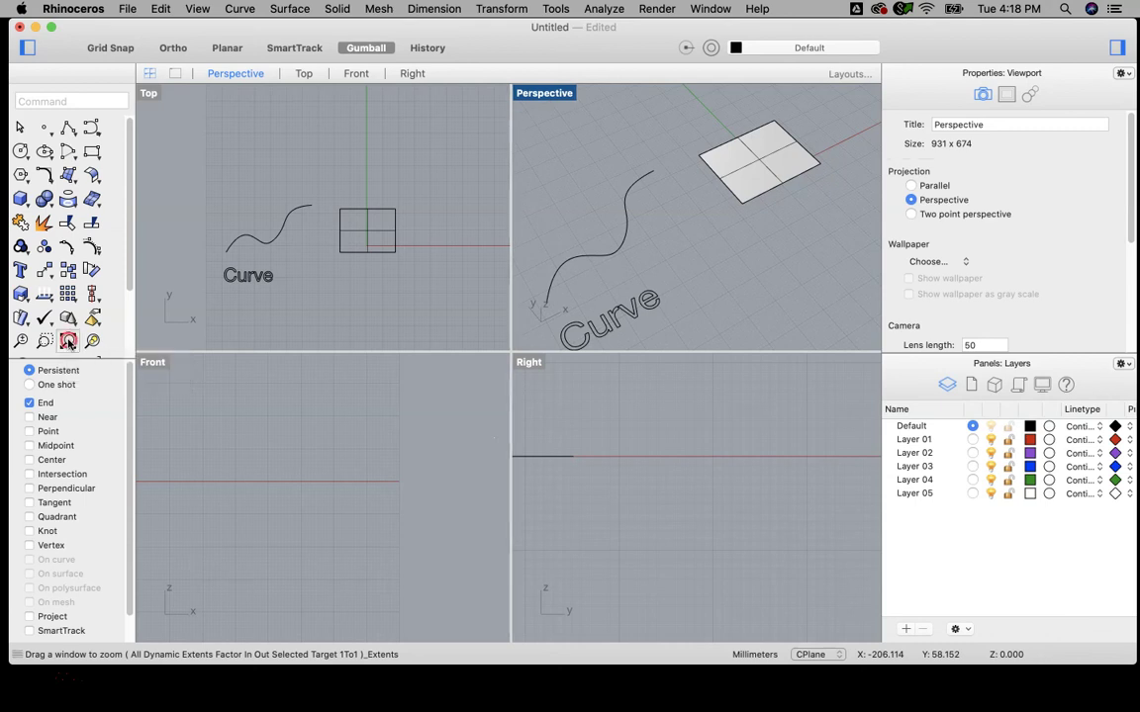
pyautogui.scroll(-5, 376, 238)
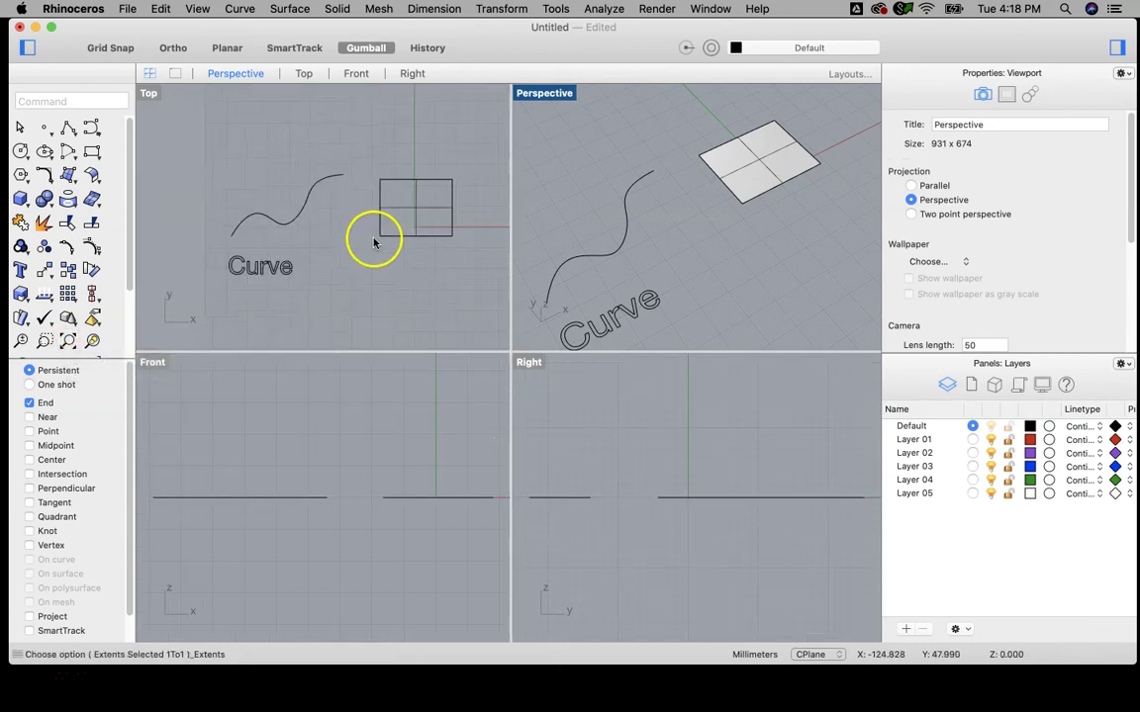
pyautogui.moveTo(409, 224); pyautogui.dragTo(304, 229, button='right')
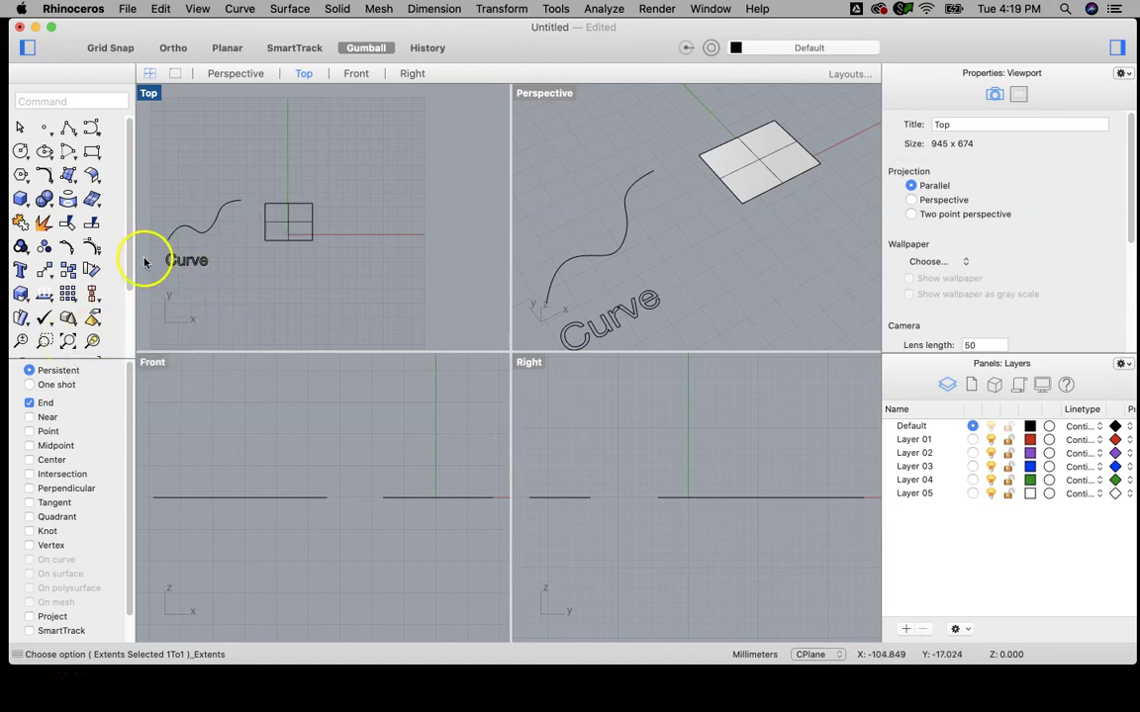
# Step: Create a corner-to-corner box solid with height to the right of the plane
pyautogui.click(336, 8)
pyautogui.moveTo(343, 30)
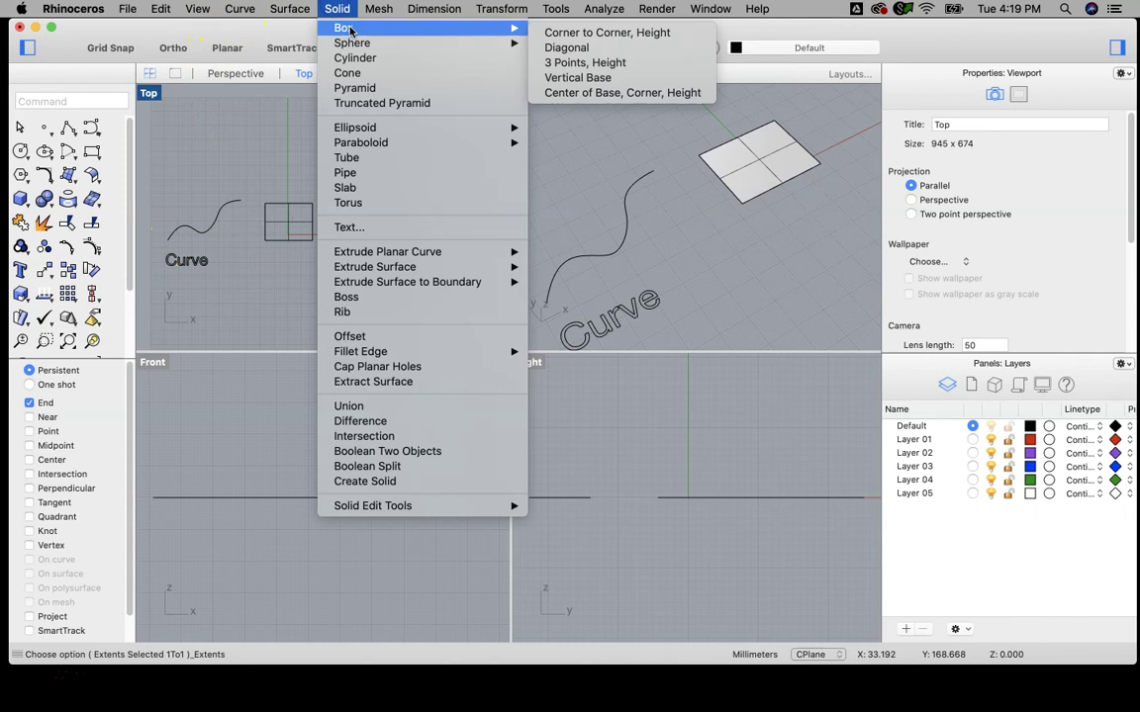
pyautogui.click(559, 31)
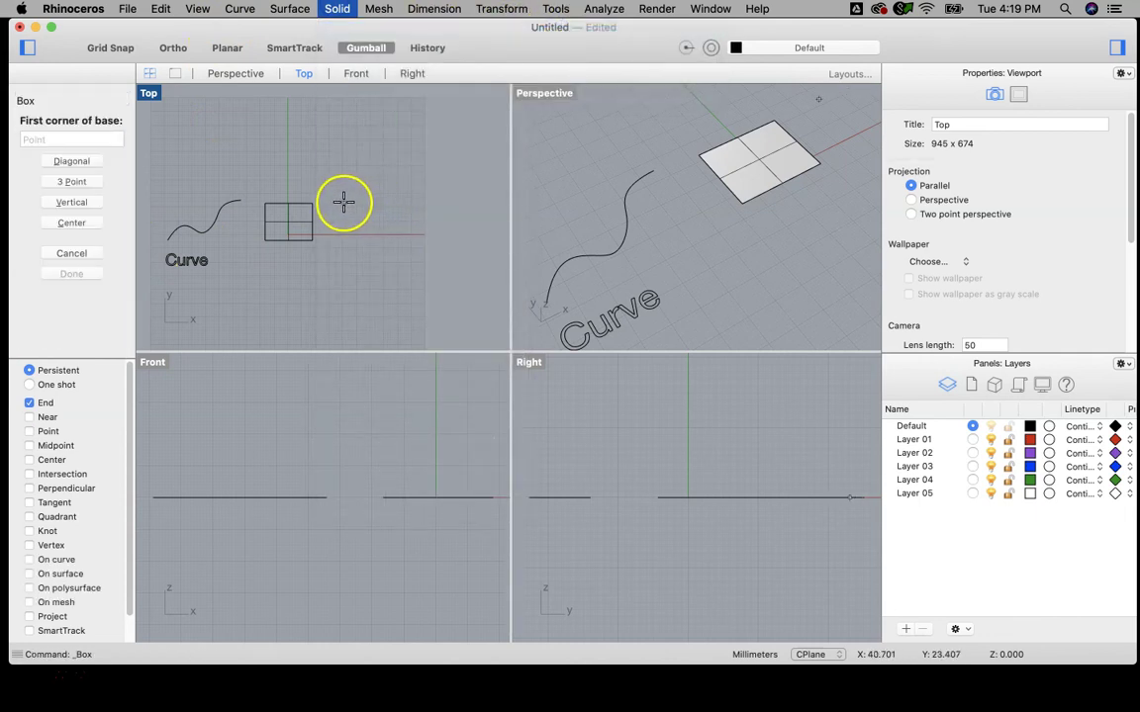
pyautogui.click(343, 203)
pyautogui.click(389, 240)
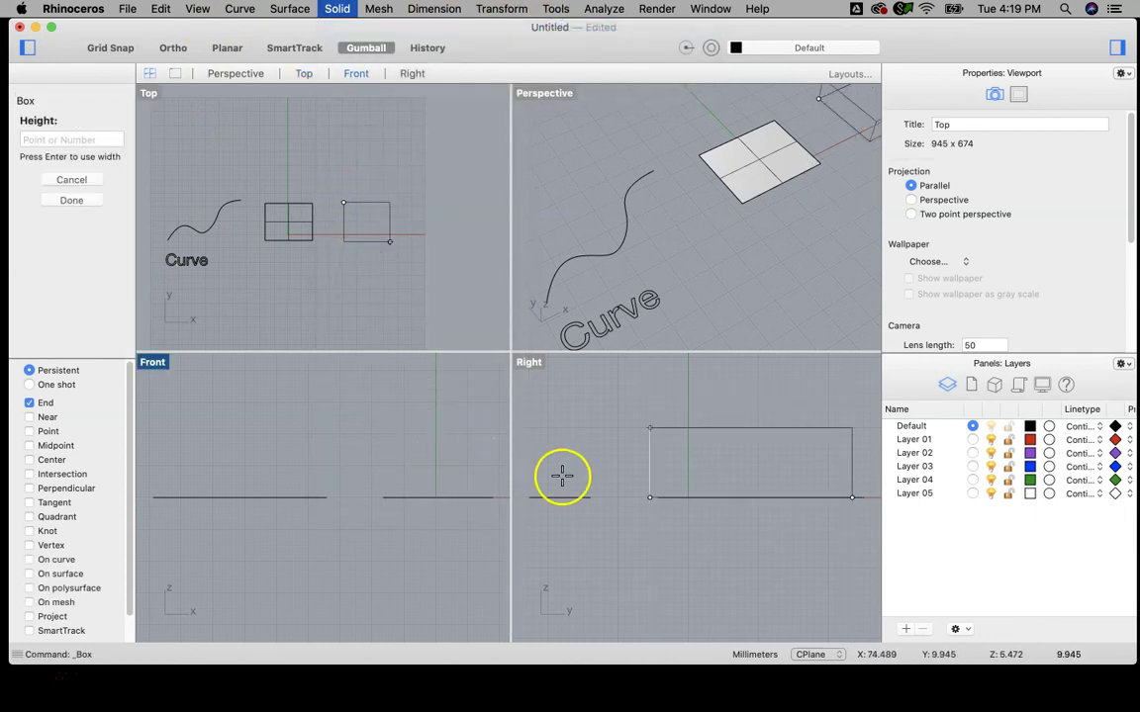
pyautogui.click(698, 403)
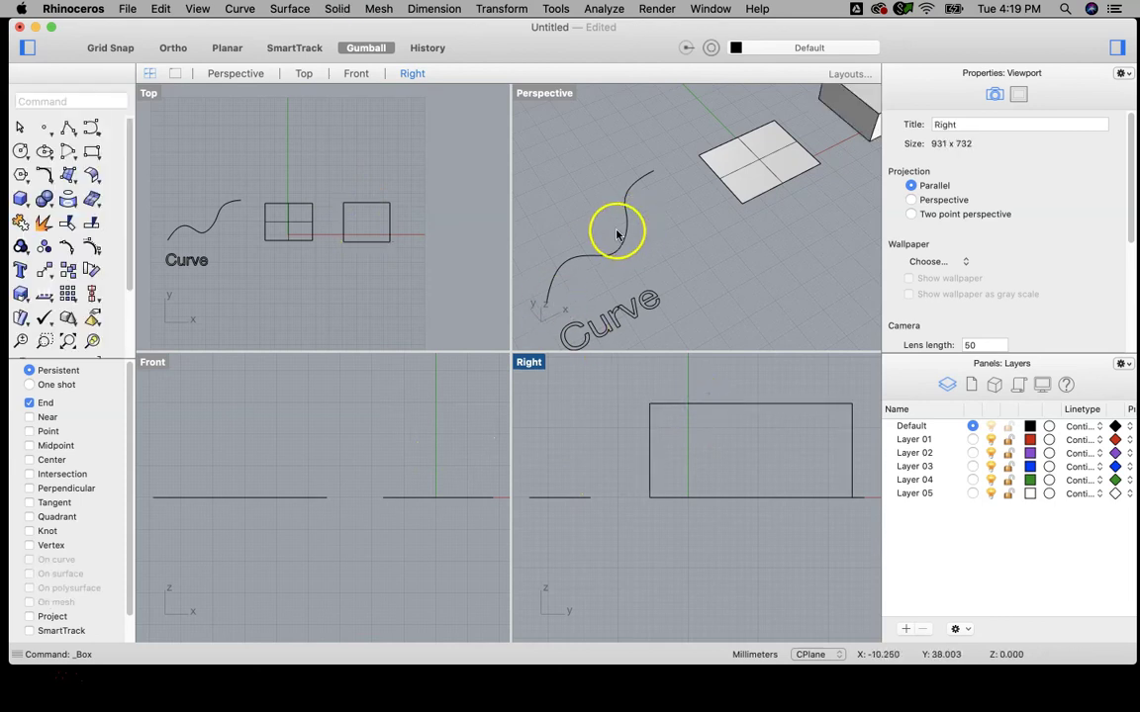
pyautogui.click(69, 318)
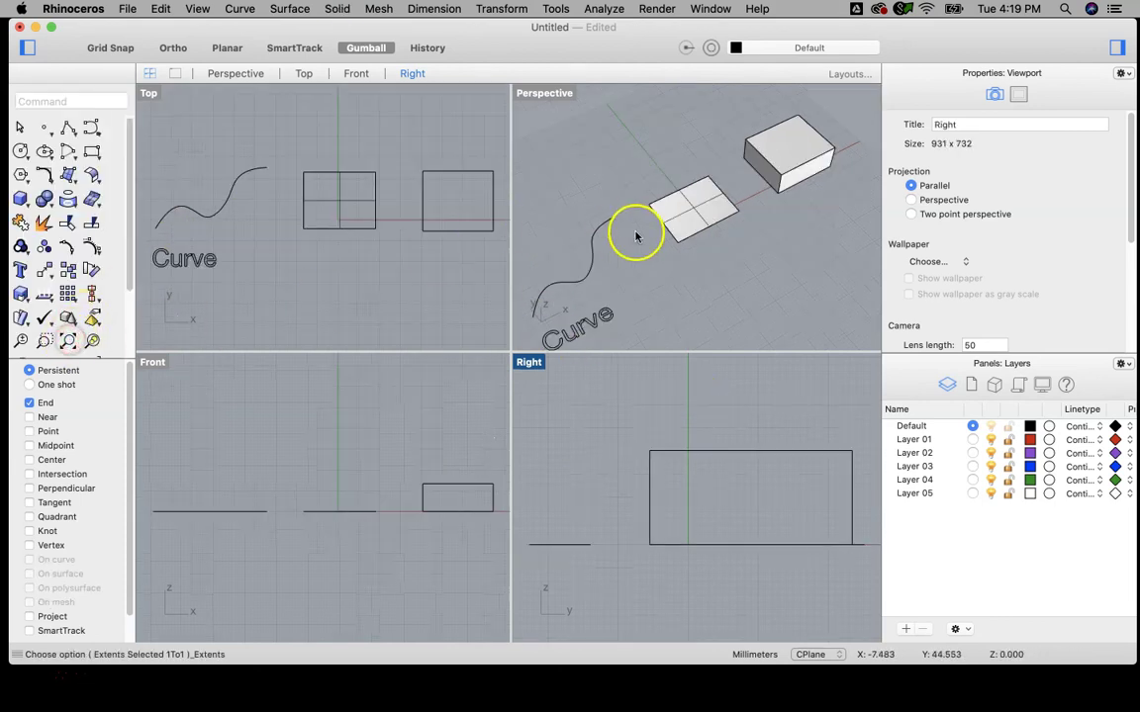
# Step: Add a 'Surface' text label at height 10 below the plane
pyautogui.click(19, 273)
pyautogui.write('Surface')
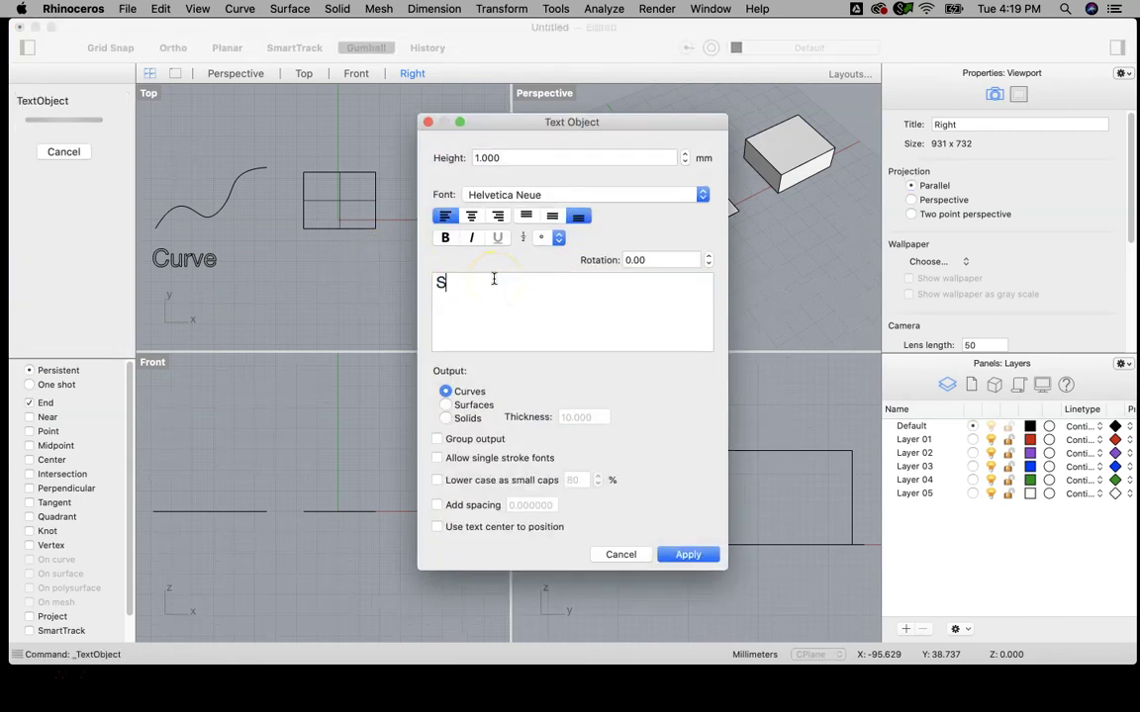
pyautogui.click(512, 158)
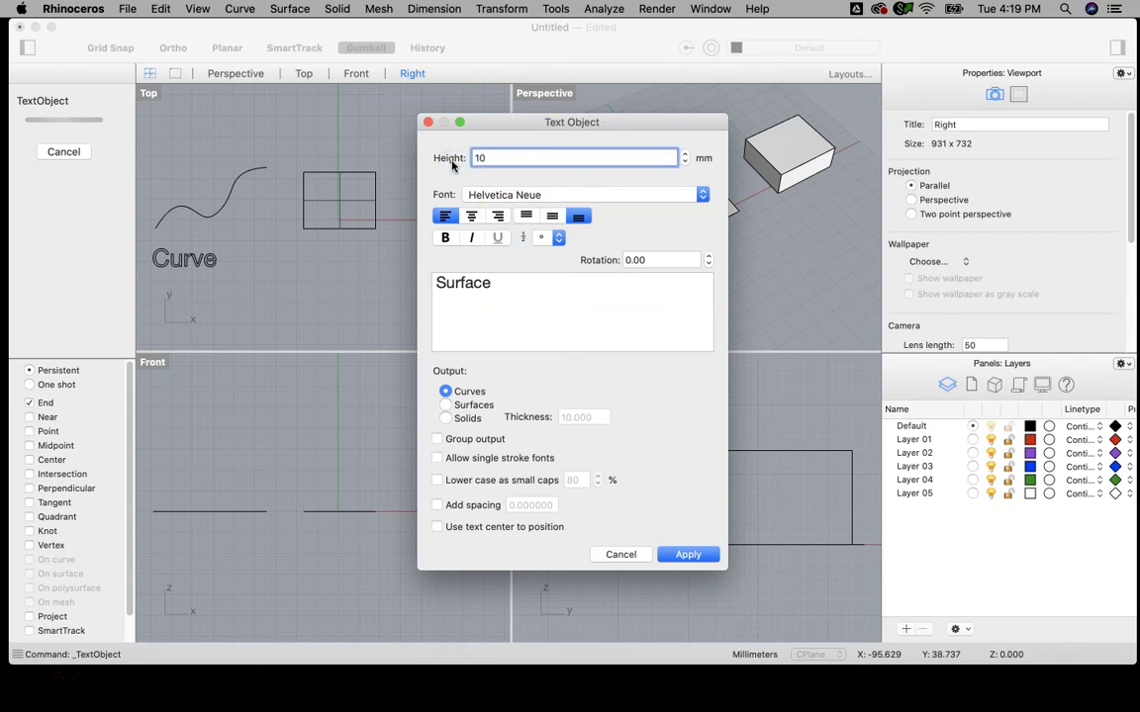
pyautogui.press('Return')
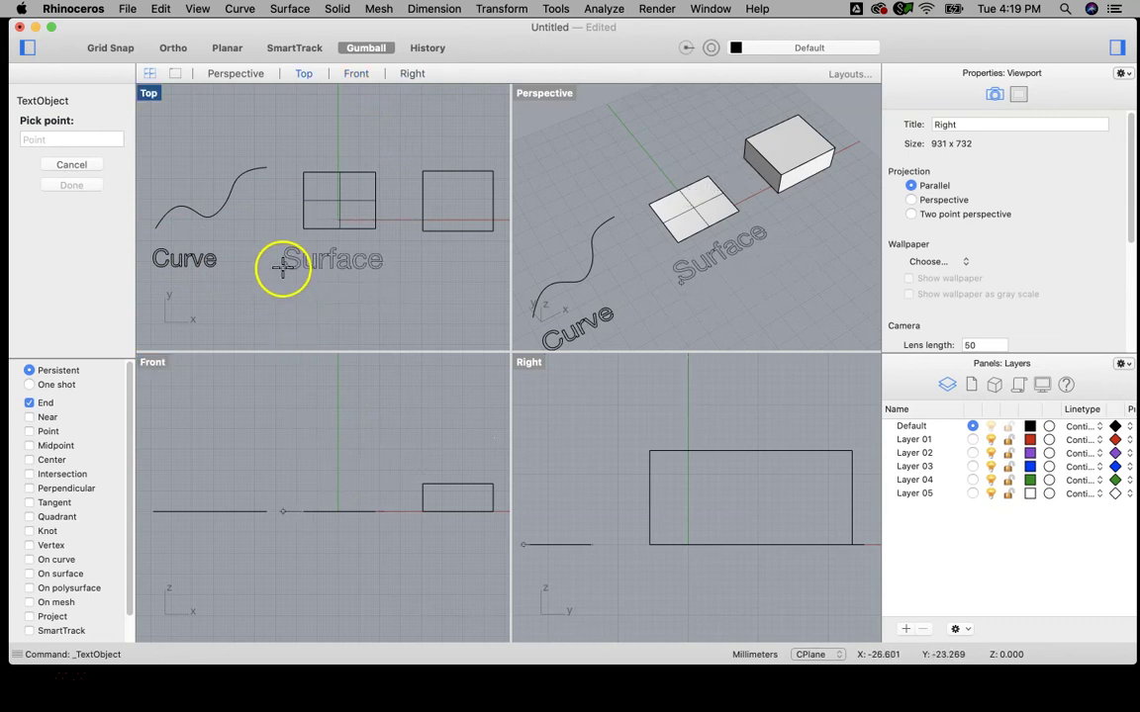
pyautogui.click(282, 265)
pyautogui.moveTo(424, 280); pyautogui.dragTo(386, 279, button='right')
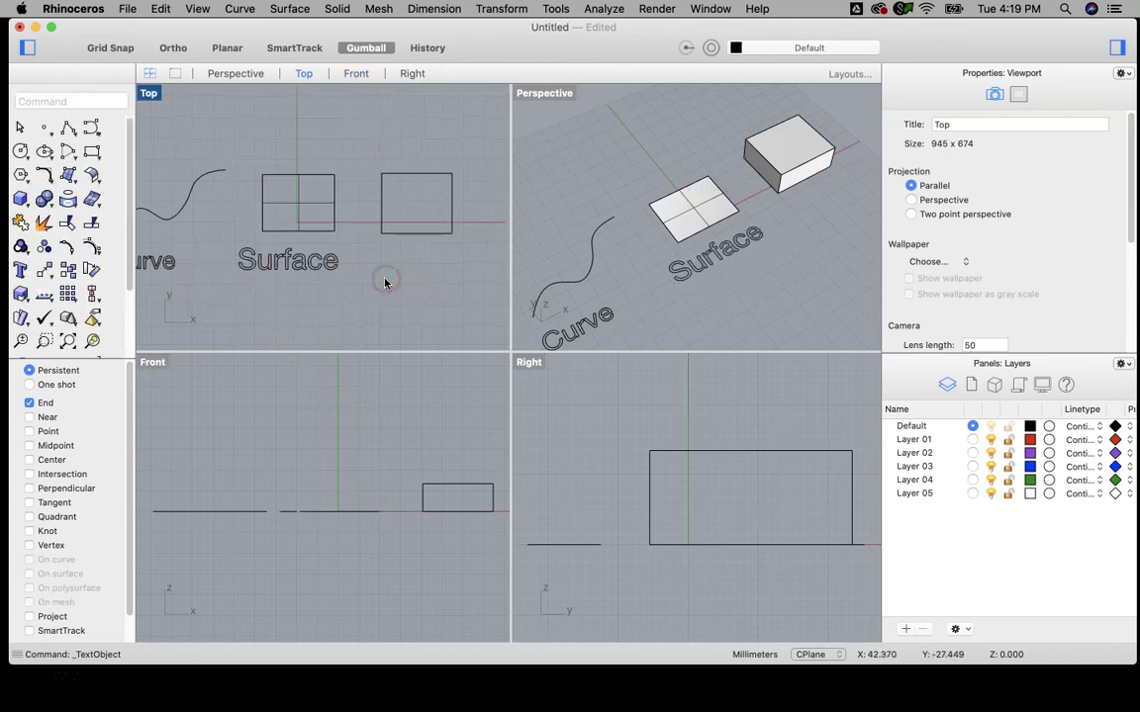
# Step: Add a 'Solid' text label below the box
pyautogui.rightClick(385, 283)
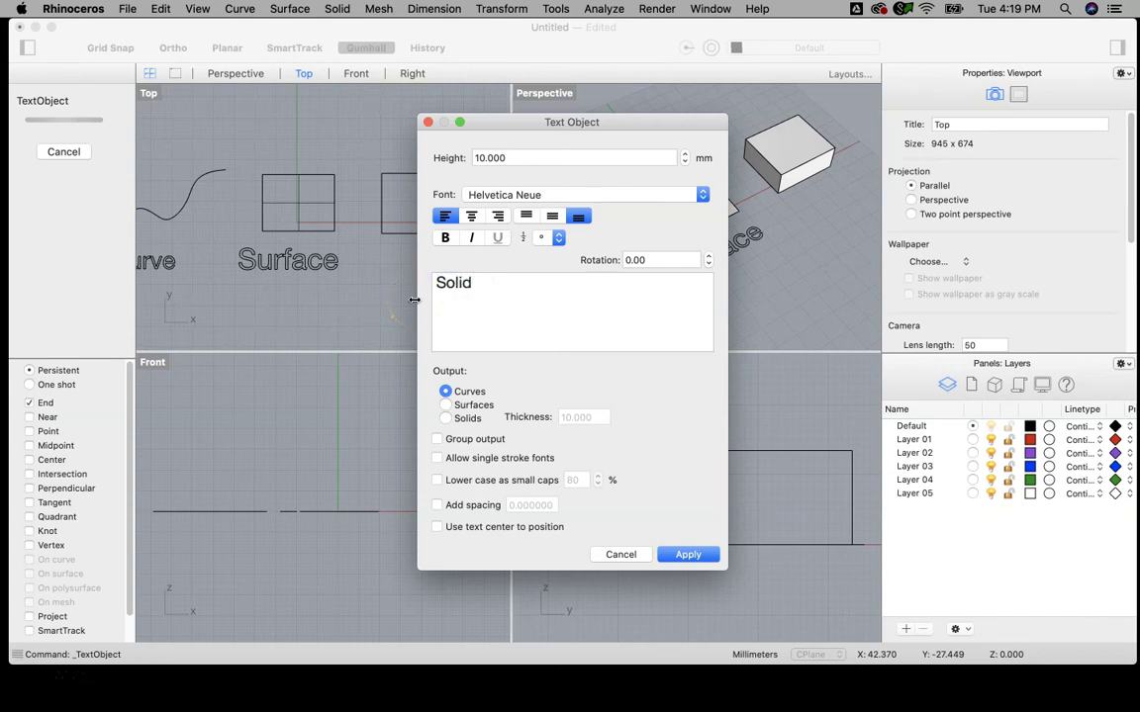
pyautogui.write('Solid')
pyautogui.press('Return')
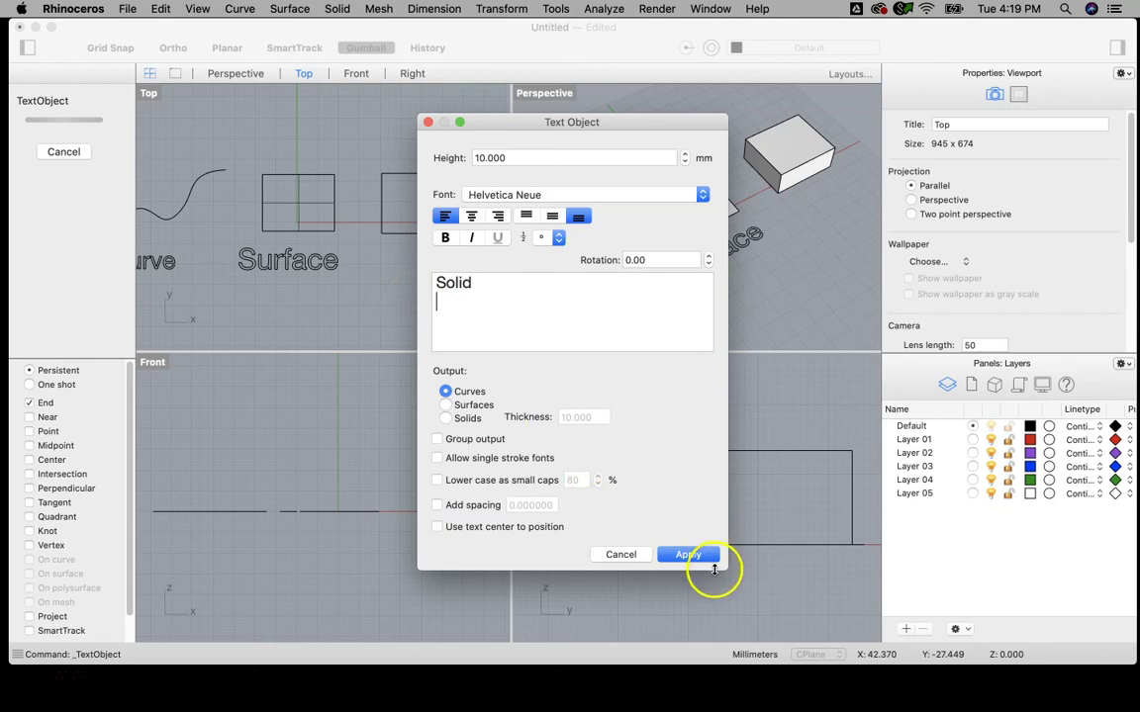
pyautogui.click(700, 555)
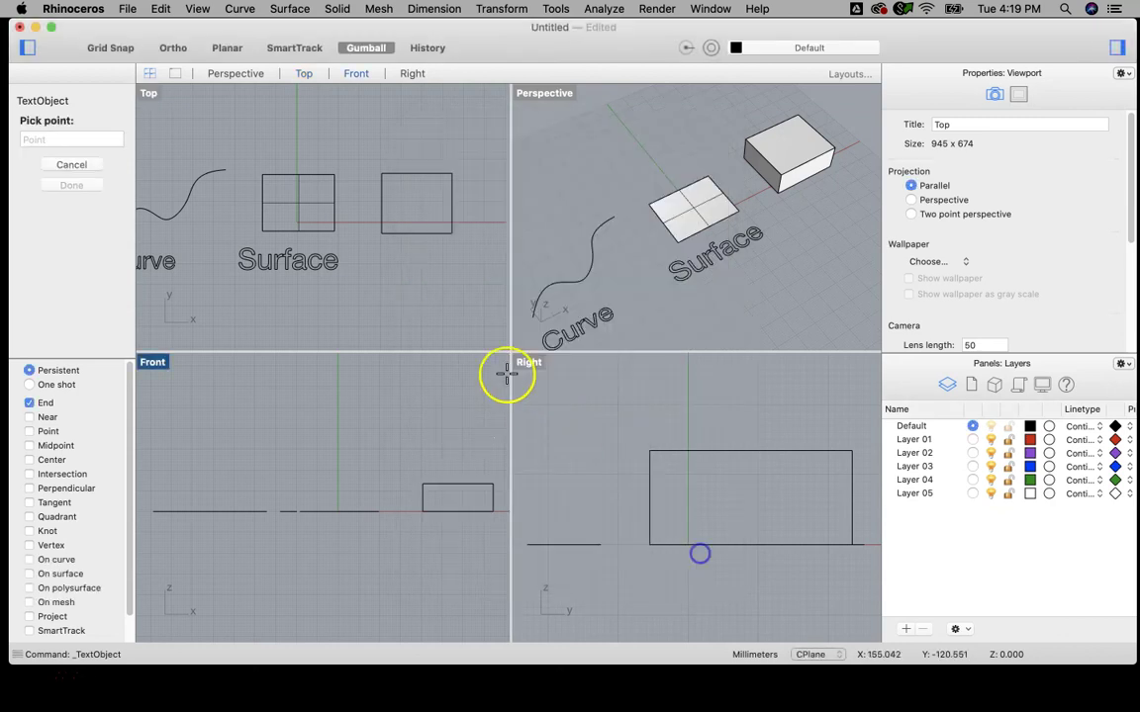
pyautogui.click(381, 281)
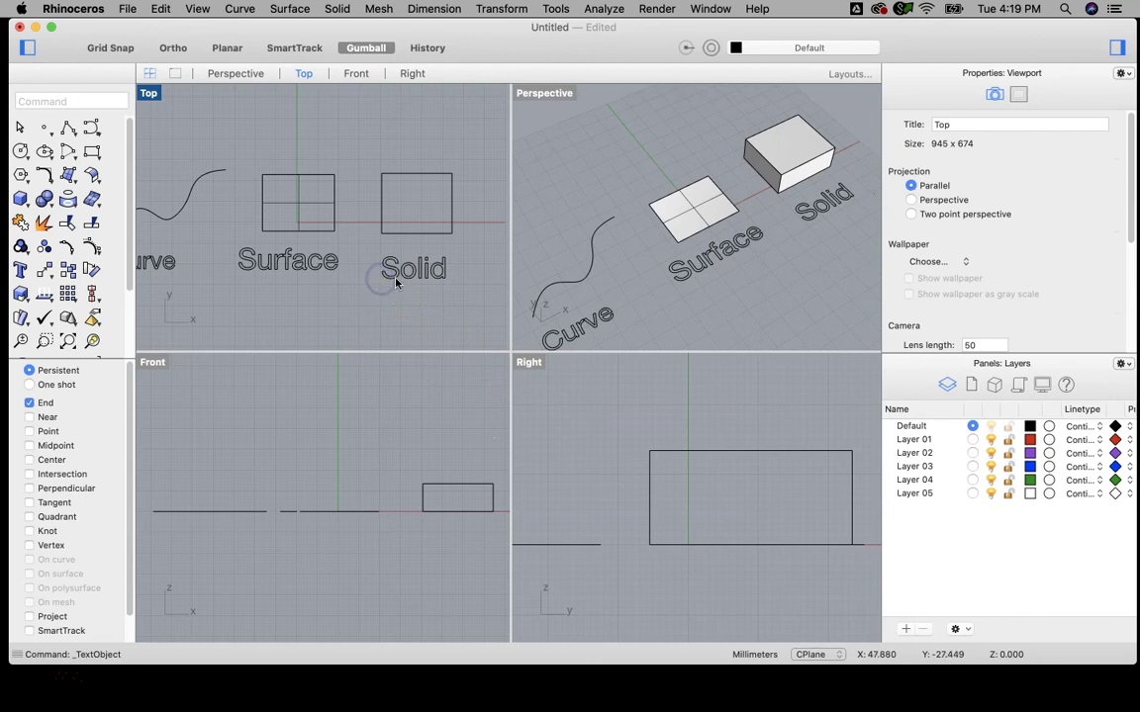
pyautogui.scroll(-5, 396, 282)
pyautogui.click(400, 198)
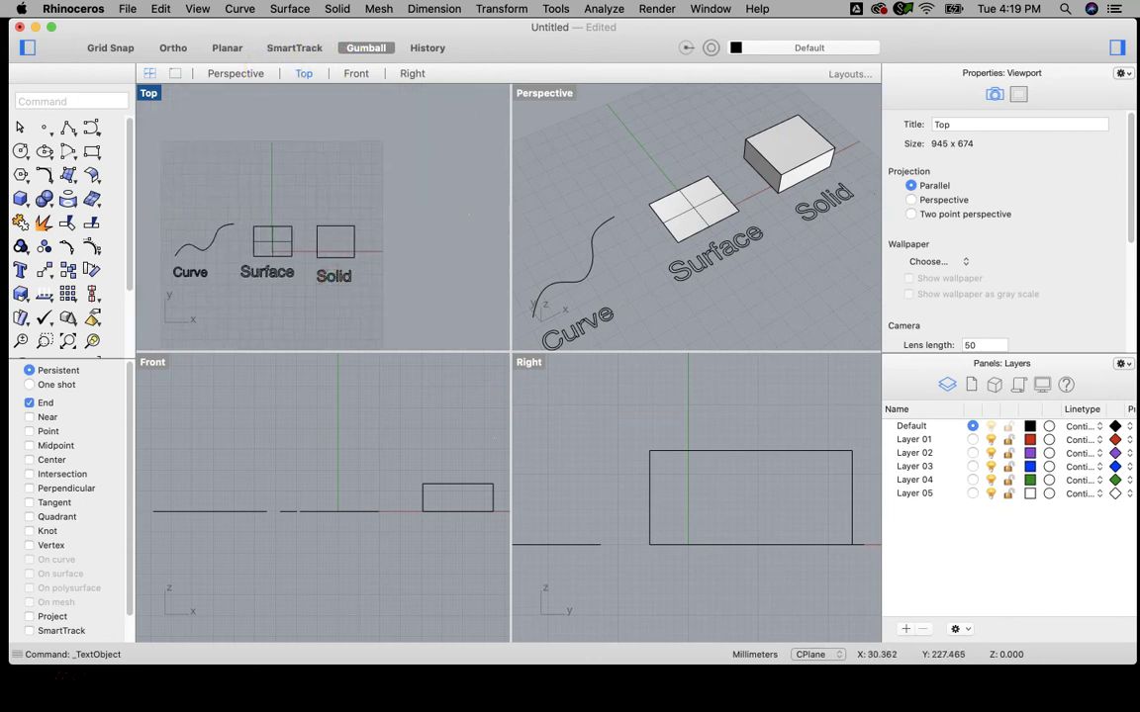
# Step: Create a polygon mesh box, set by two corners and height, beside the solid box
pyautogui.click(373, 9)
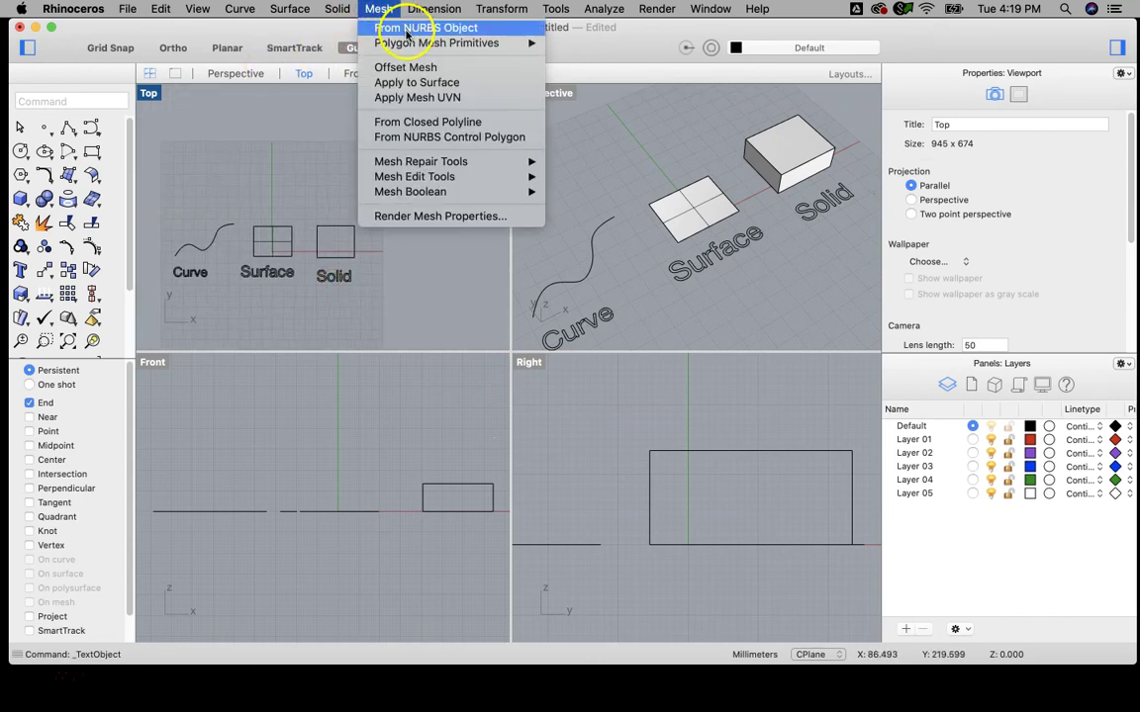
pyautogui.moveTo(416, 45)
pyautogui.click(570, 72)
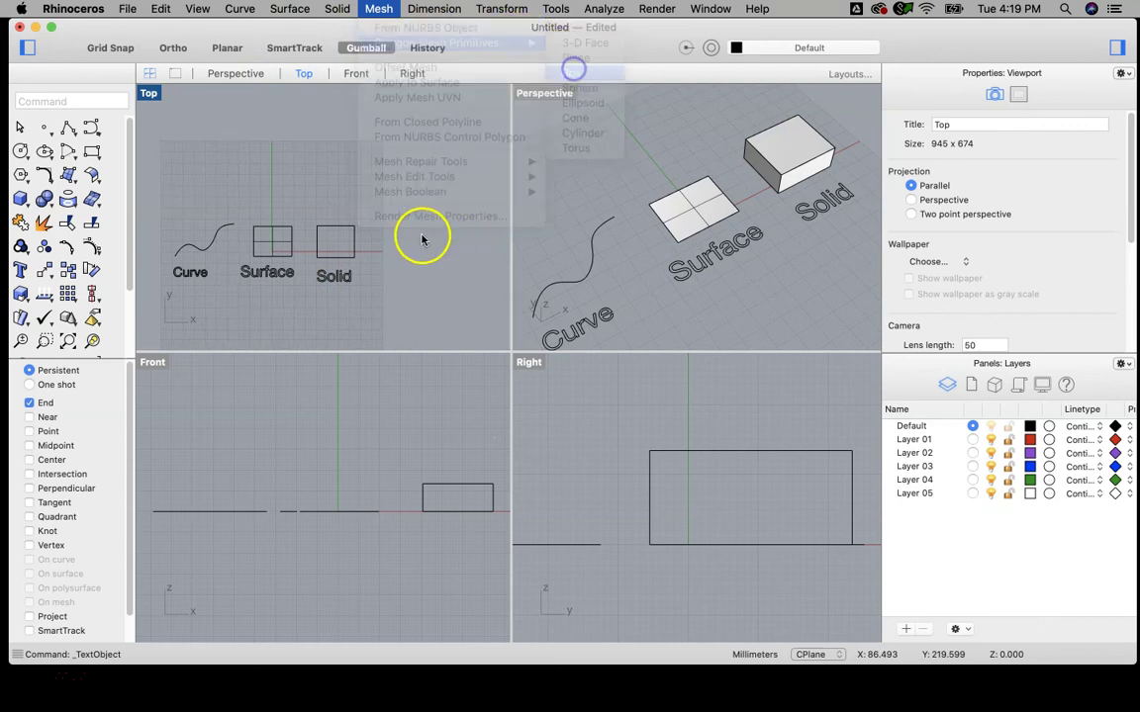
pyautogui.click(376, 228)
pyautogui.click(412, 259)
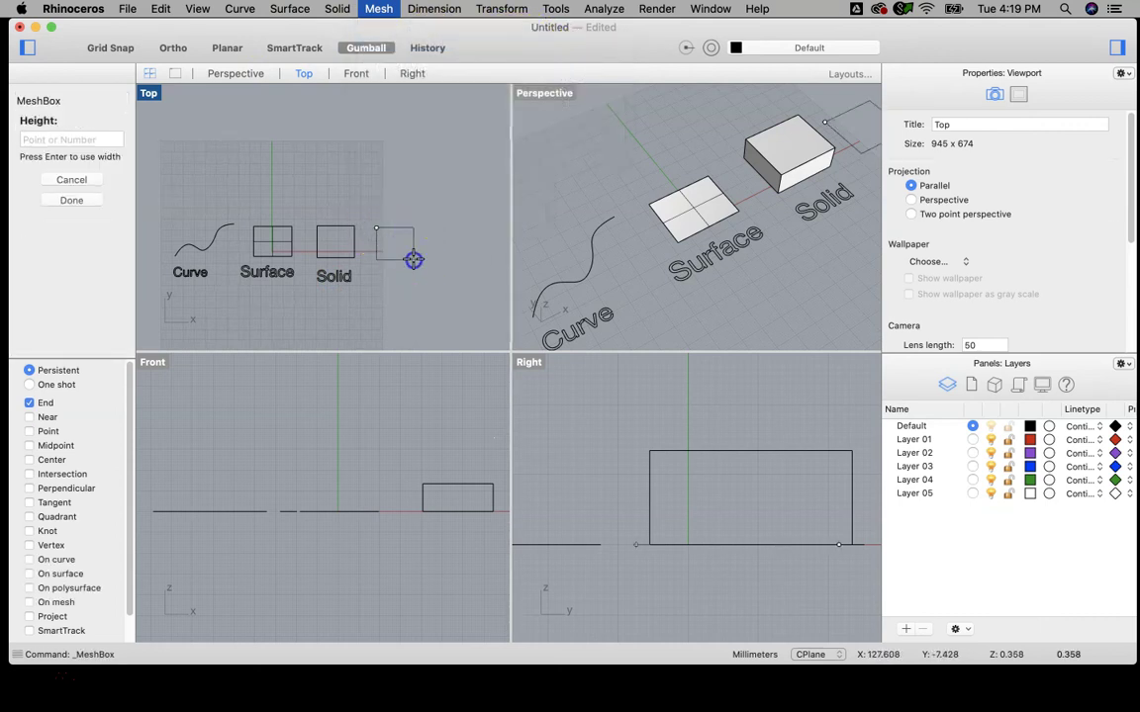
pyautogui.click(801, 454)
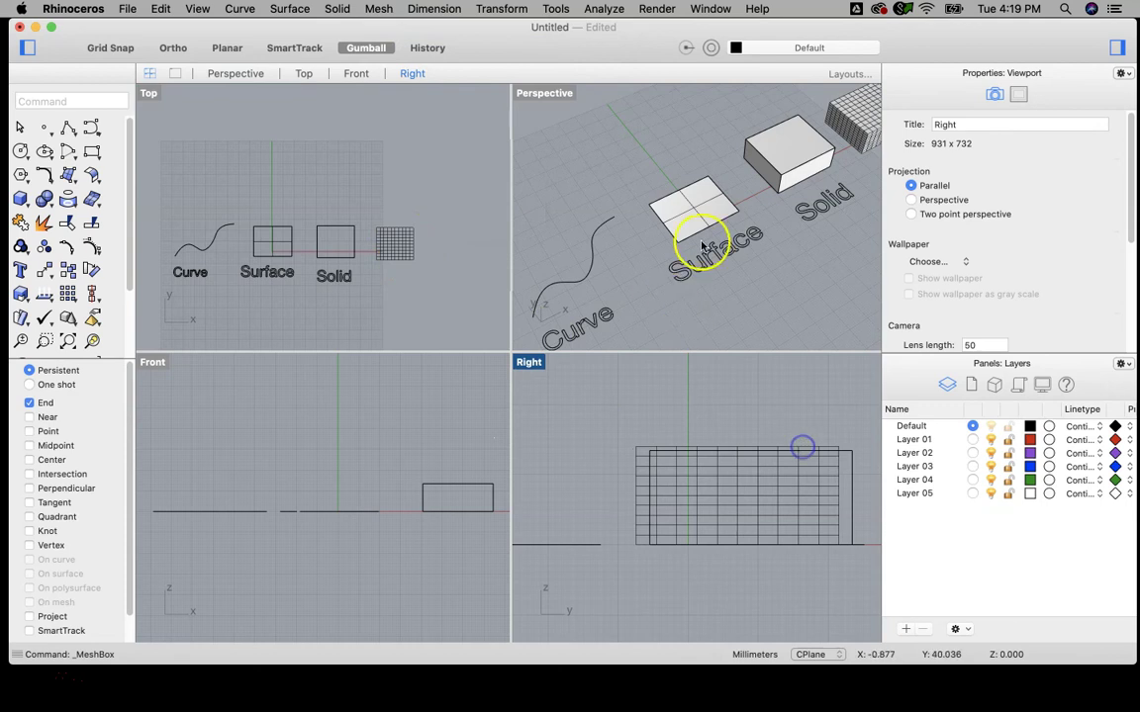
pyautogui.moveTo(756, 168); pyautogui.dragTo(732, 173, button='right')
pyautogui.scroll(3, 743, 173)
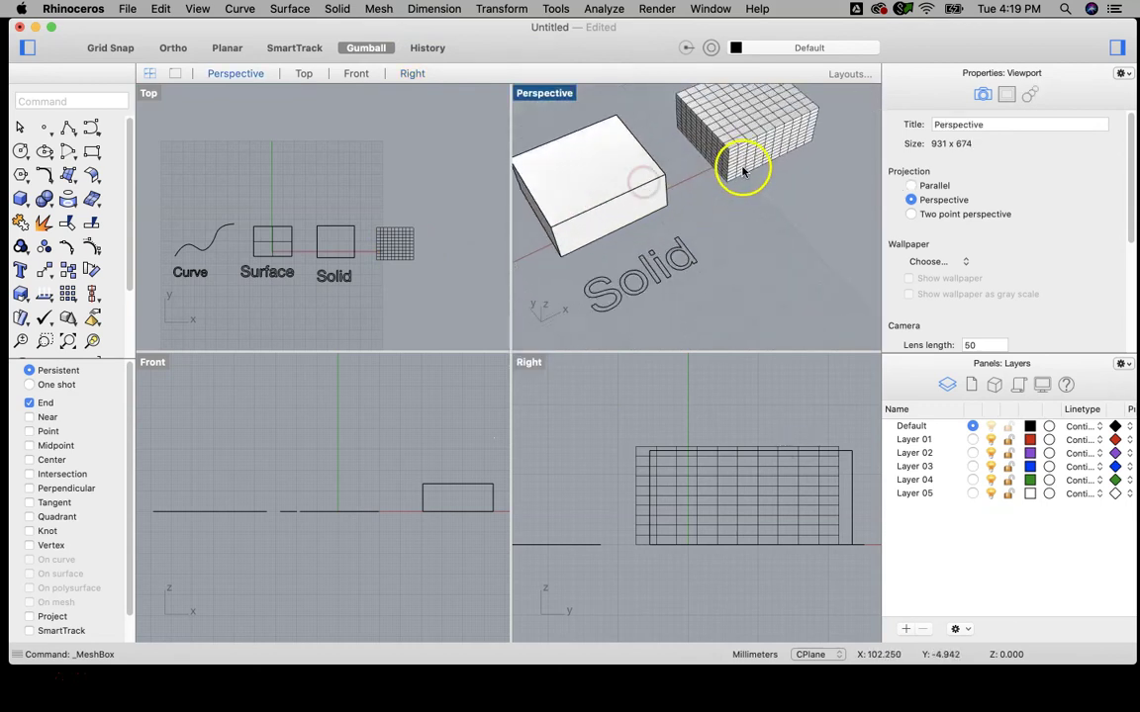
# Step: Place a 'Mesh' outline text label below the mesh box
pyautogui.click(20, 265)
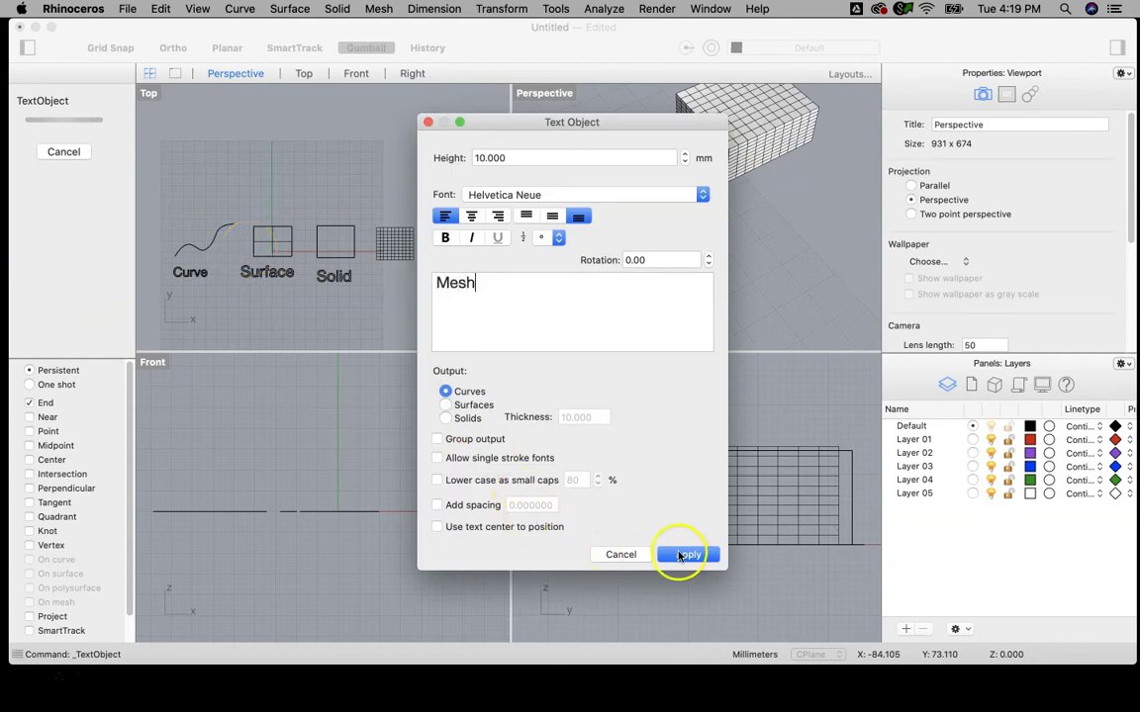
pyautogui.click(680, 556)
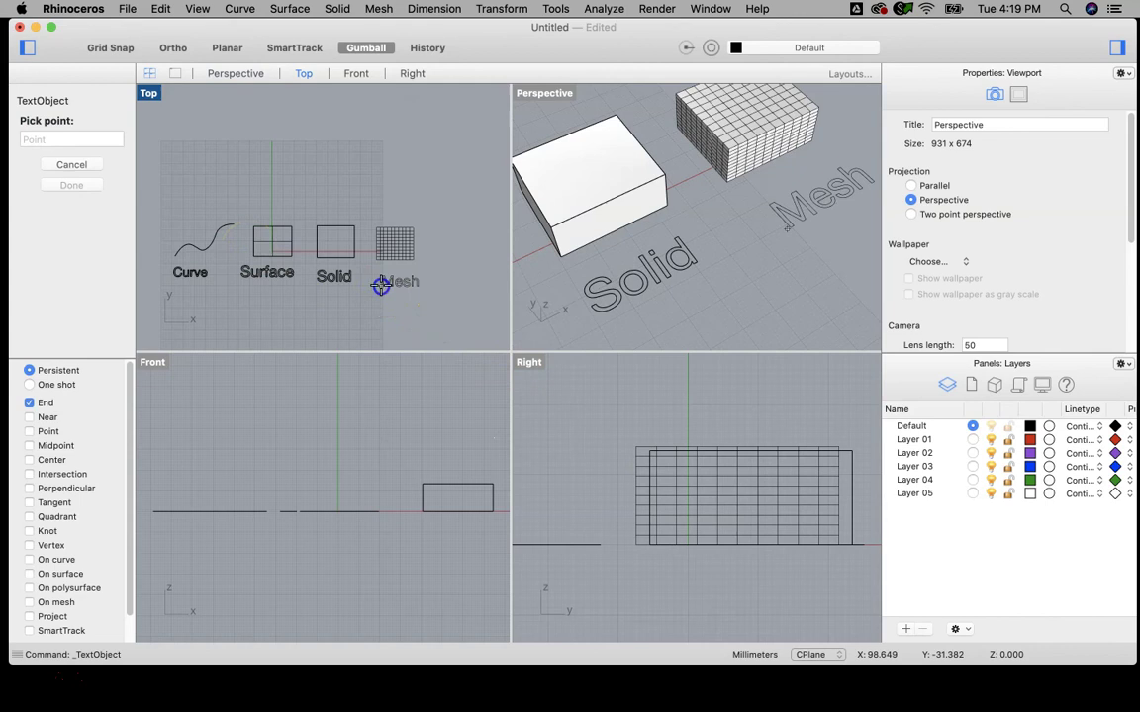
pyautogui.click(381, 286)
pyautogui.moveTo(290, 267)
pyautogui.mouseDown(button='right')
pyautogui.moveTo(298, 252)
pyautogui.moveTo(302, 265)
pyautogui.mouseUp(button='right')
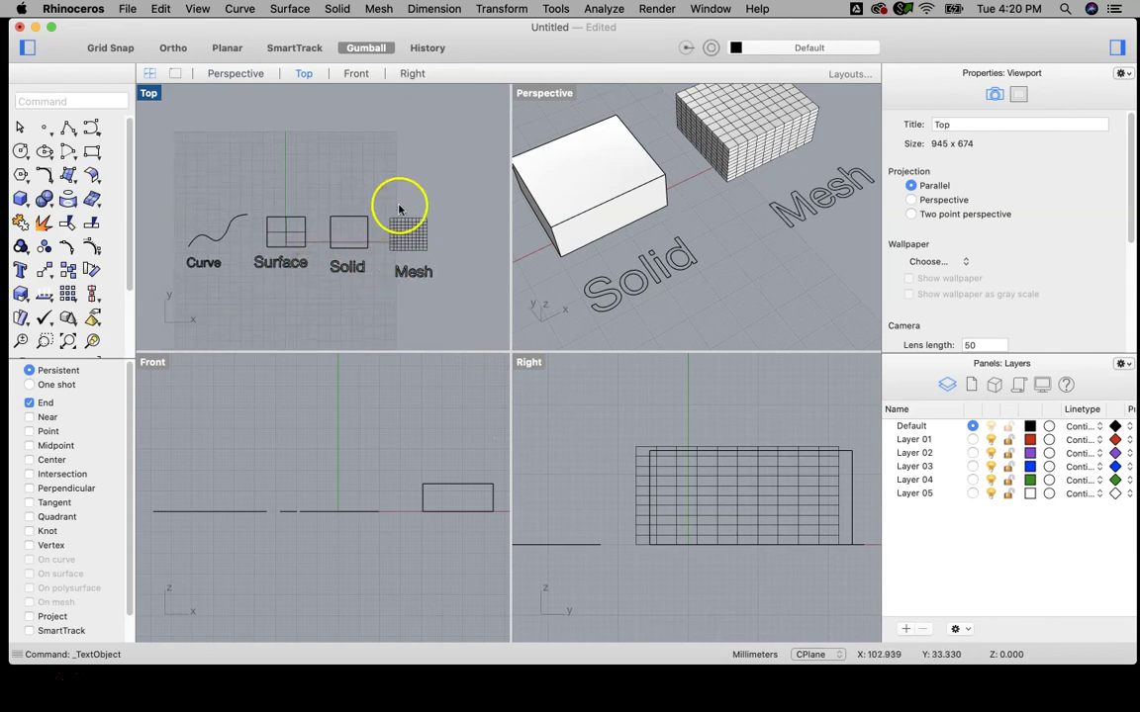
pyautogui.moveTo(399, 204); pyautogui.dragTo(355, 214, button='right')
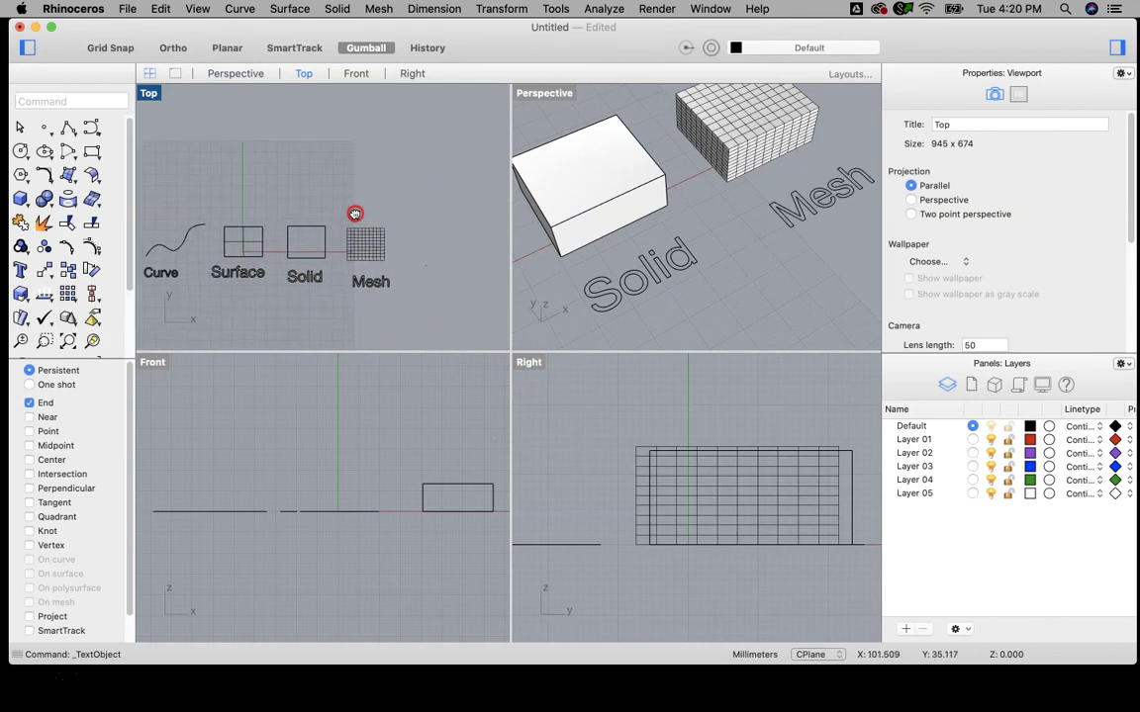
# Step: Draw a closed blob-shaped control-point curve below the labelled examples
pyautogui.click(90, 129)
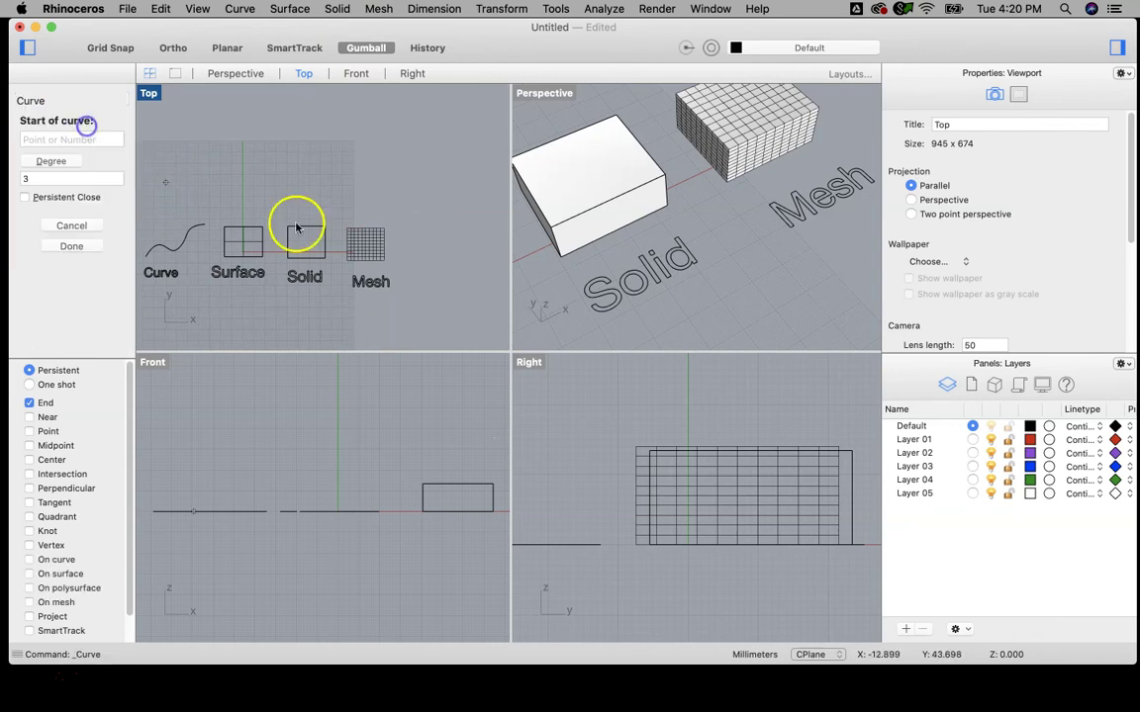
pyautogui.moveTo(313, 271); pyautogui.dragTo(348, 191, button='right')
pyautogui.click(207, 240)
pyautogui.click(211, 229)
pyautogui.click(224, 227)
pyautogui.click(234, 243)
pyautogui.click(260, 221)
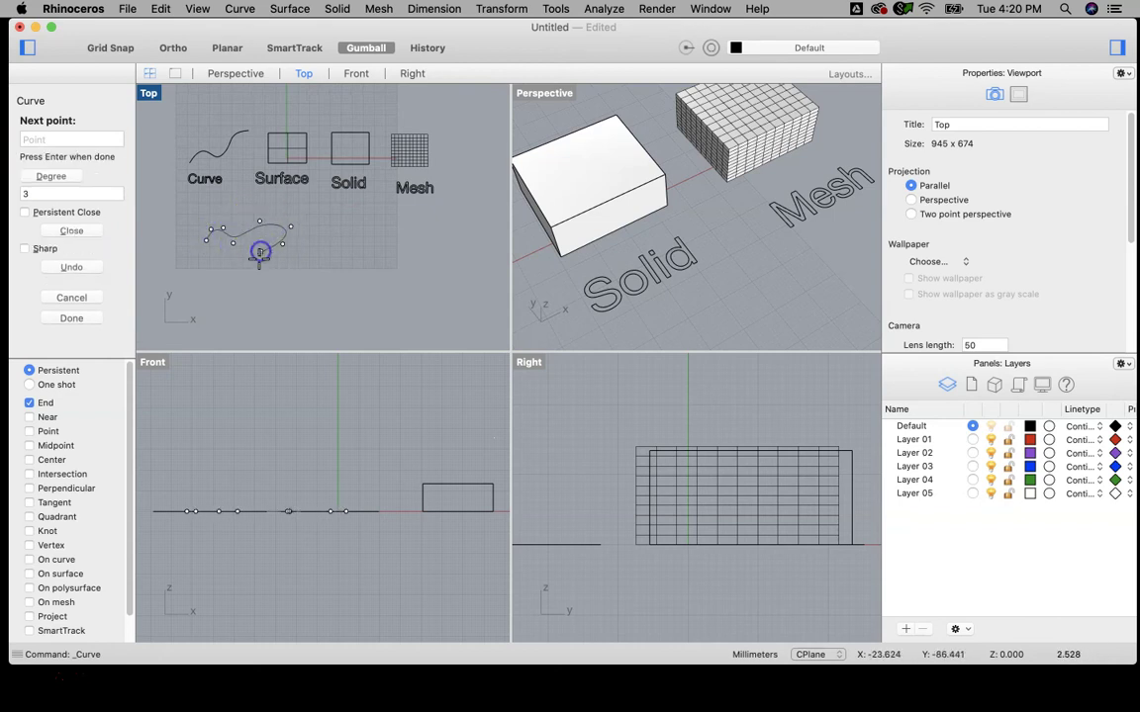
pyautogui.scroll(3, 234, 255)
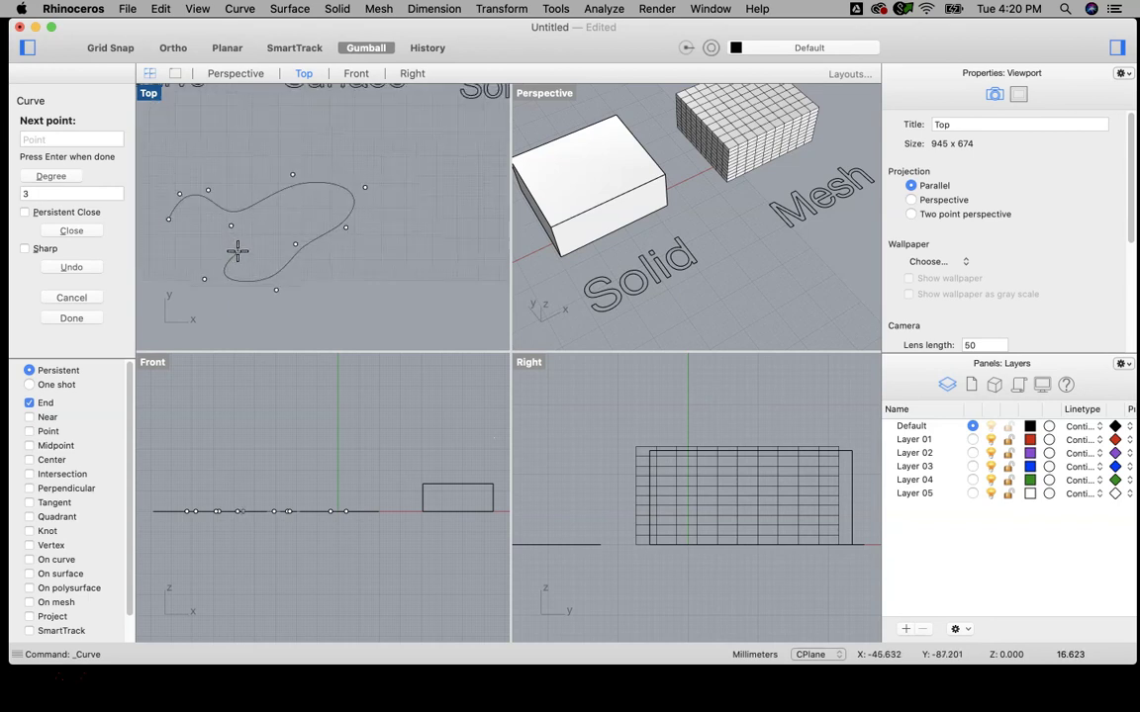
pyautogui.click(165, 229)
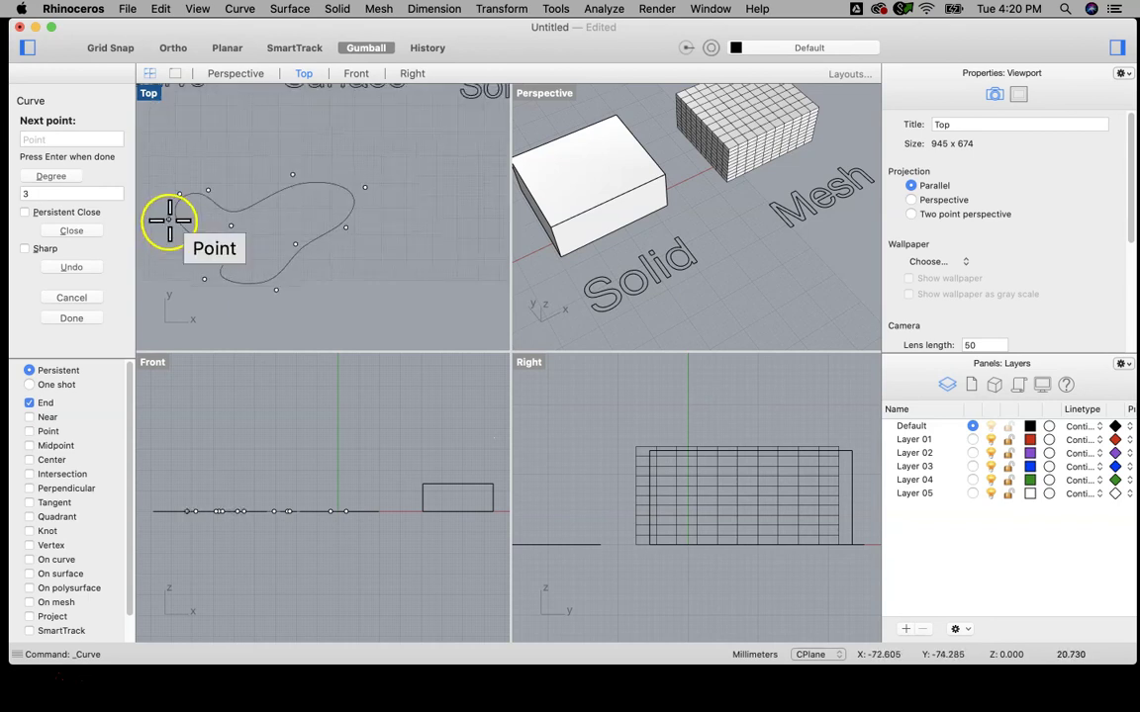
pyautogui.scroll(-3, 299, 213)
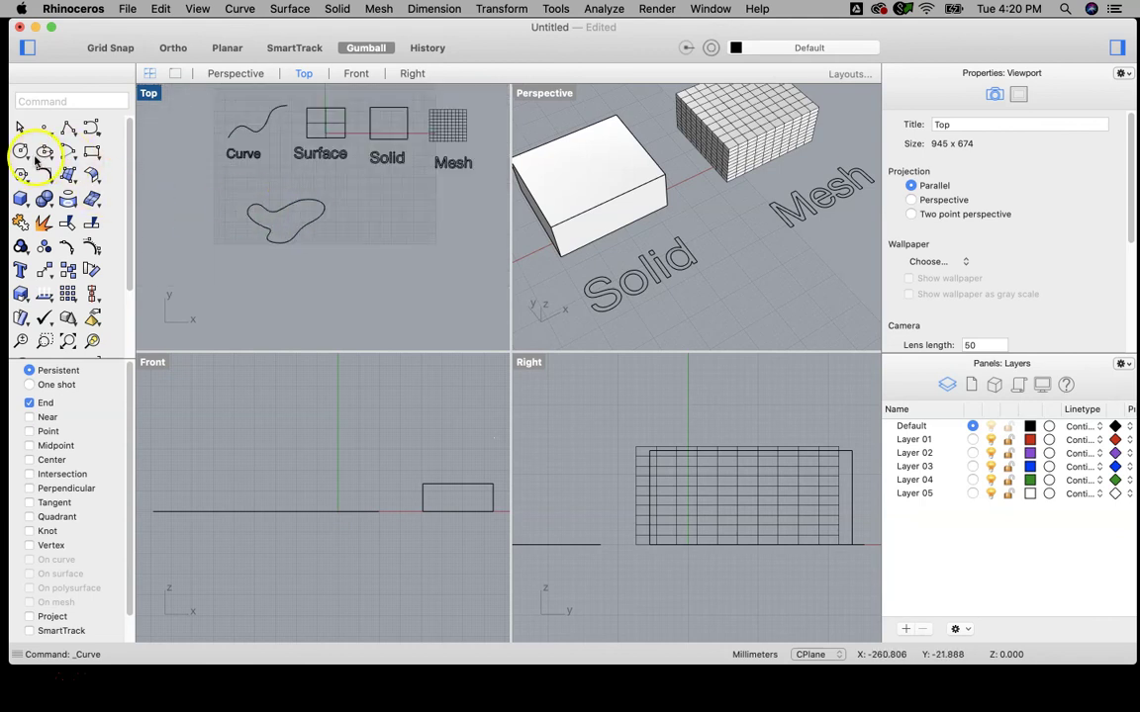
# Step: Draw three small circles inside the blob, then select the blob and circles
pyautogui.click(22, 153)
pyautogui.scroll(5, 290, 215)
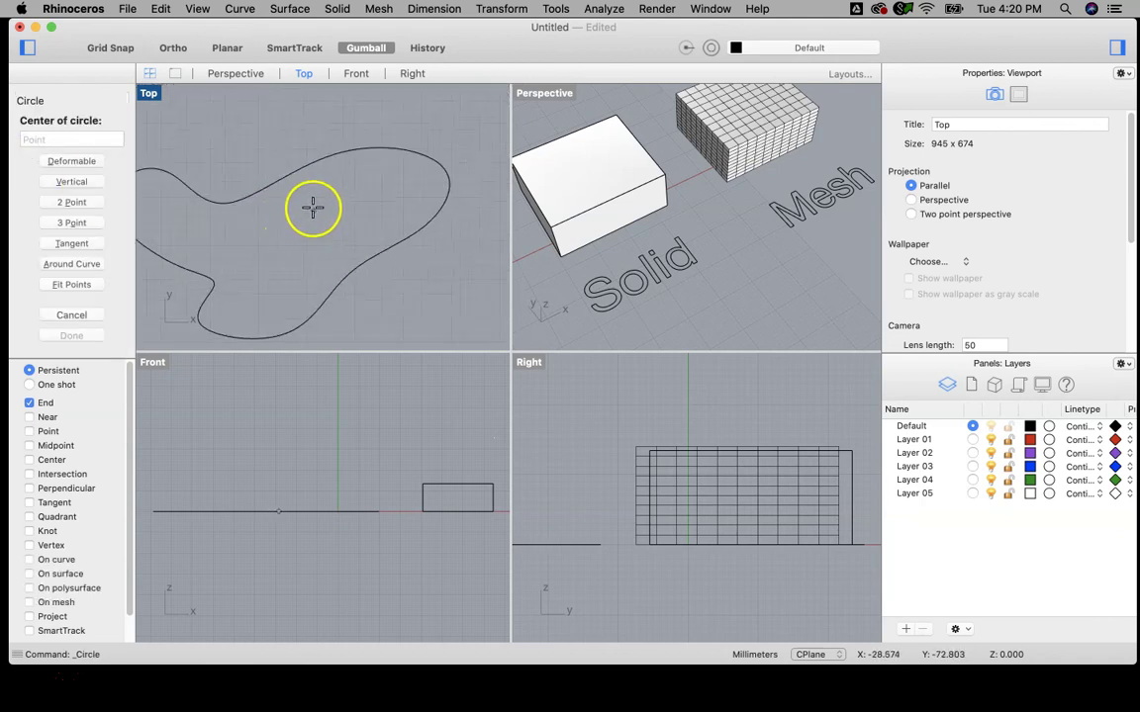
pyautogui.click(311, 204)
pyautogui.click(319, 212)
pyautogui.rightClick(356, 223)
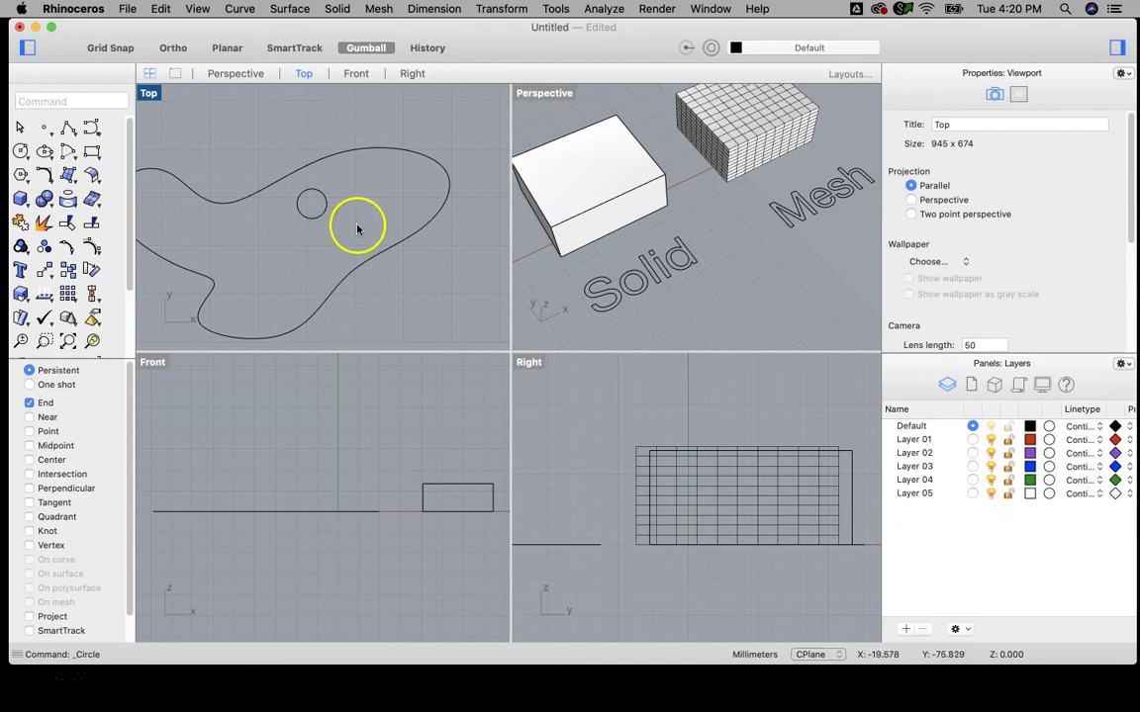
pyautogui.click(242, 248)
pyautogui.click(261, 258)
pyautogui.rightClick(384, 252)
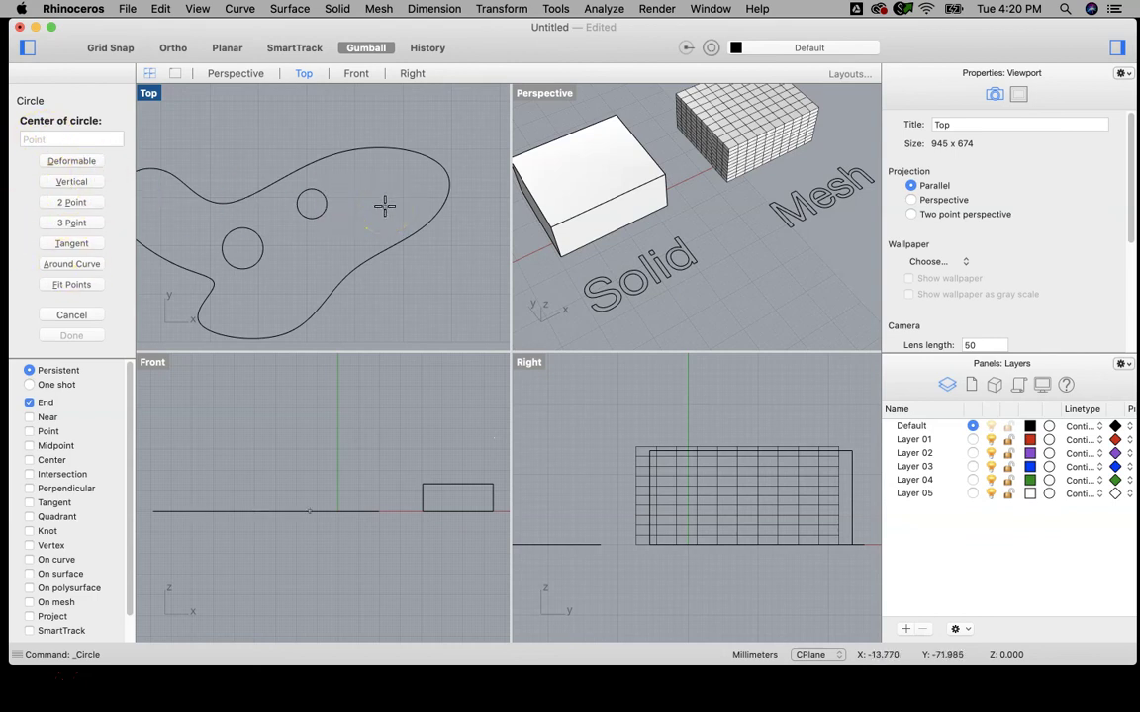
pyautogui.press('Escape')
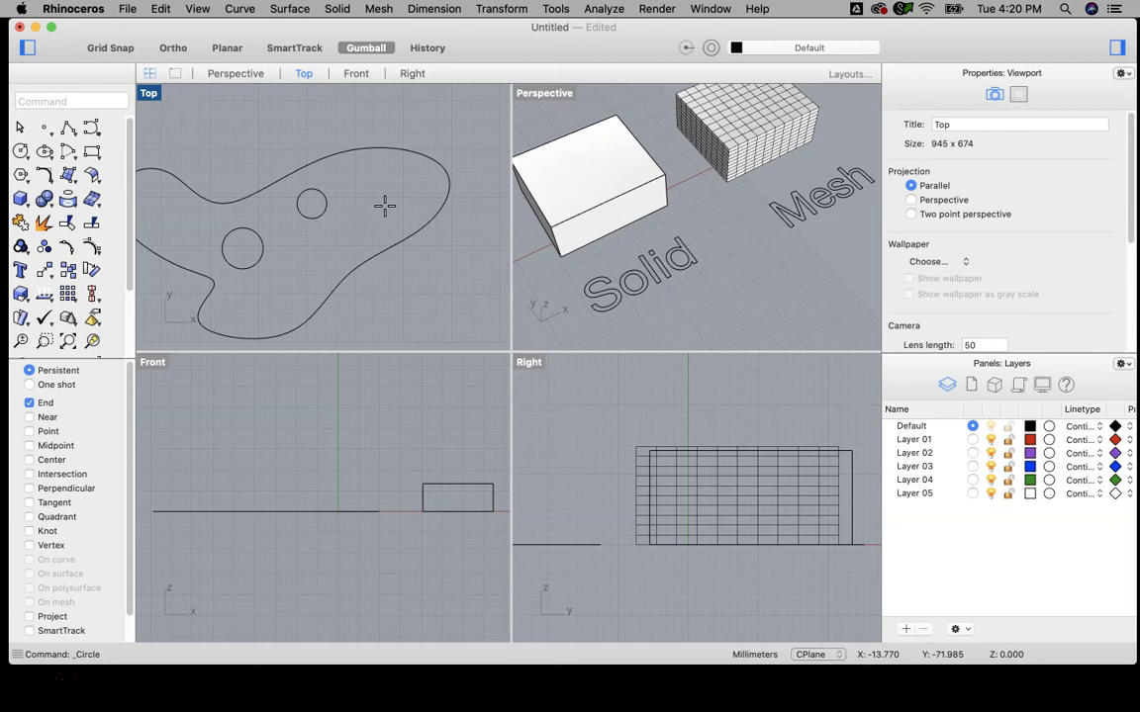
pyautogui.press('Return')
pyautogui.click(379, 182)
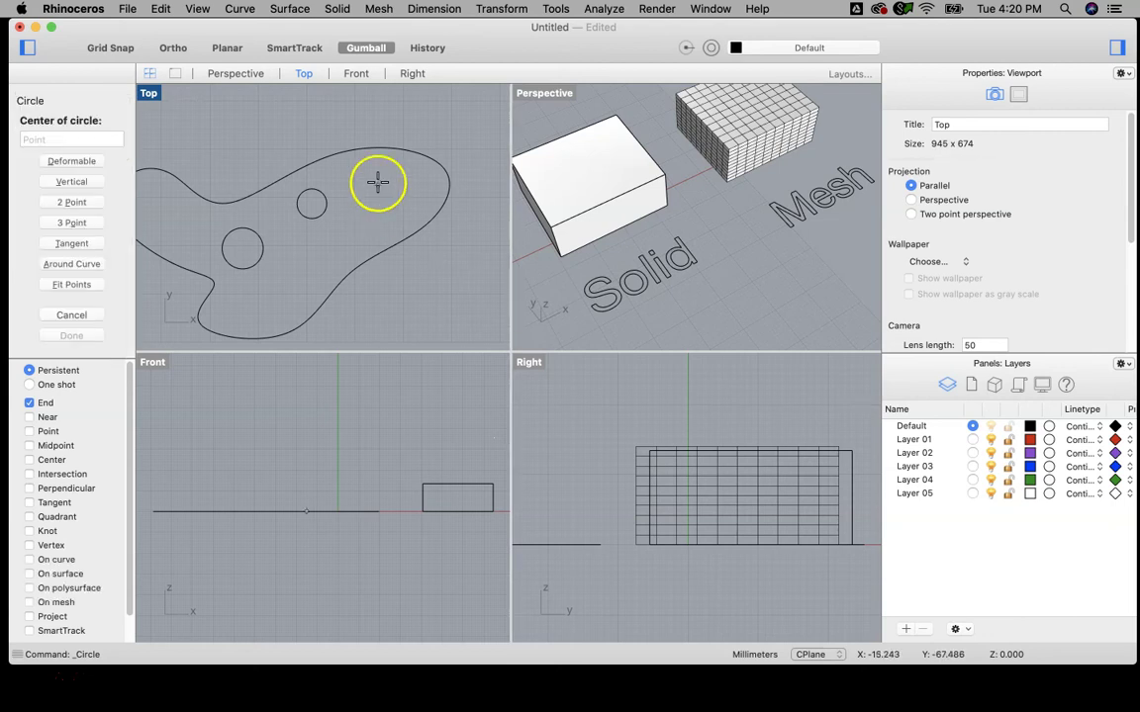
pyautogui.click(388, 194)
pyautogui.scroll(-3, 395, 213)
pyautogui.moveTo(444, 176); pyautogui.dragTo(245, 296)
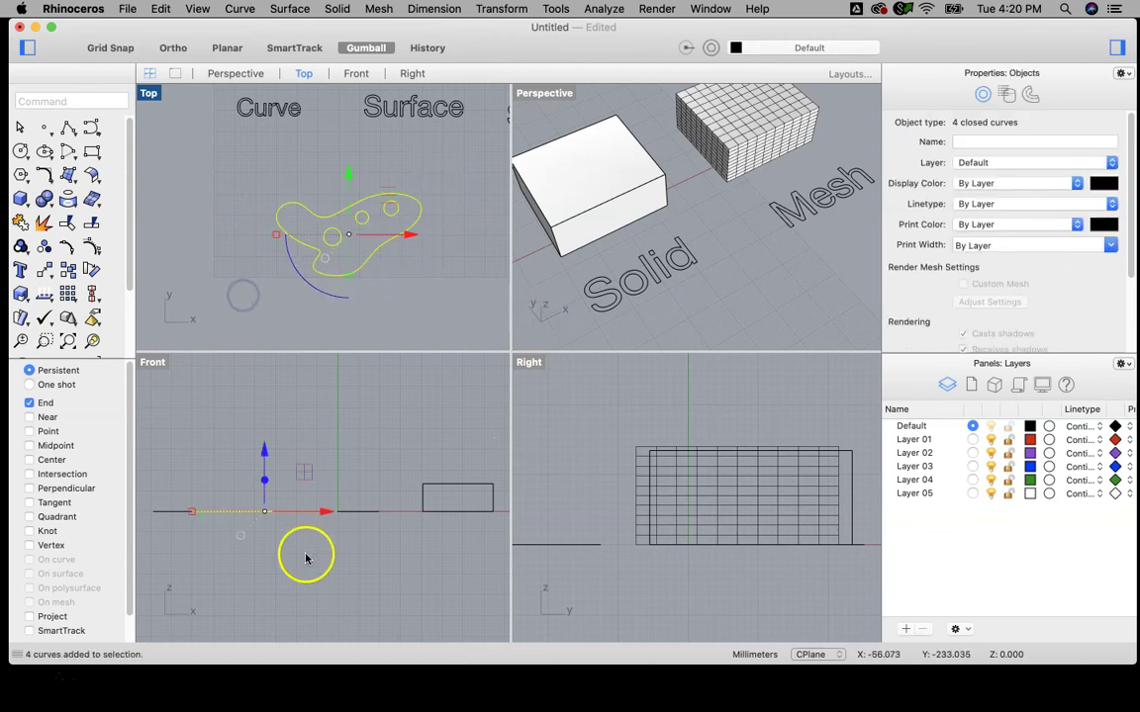
# Step: Zoom extents in all views and trial-select the blob outline and a small circle
pyautogui.scroll(-3, 633, 316)
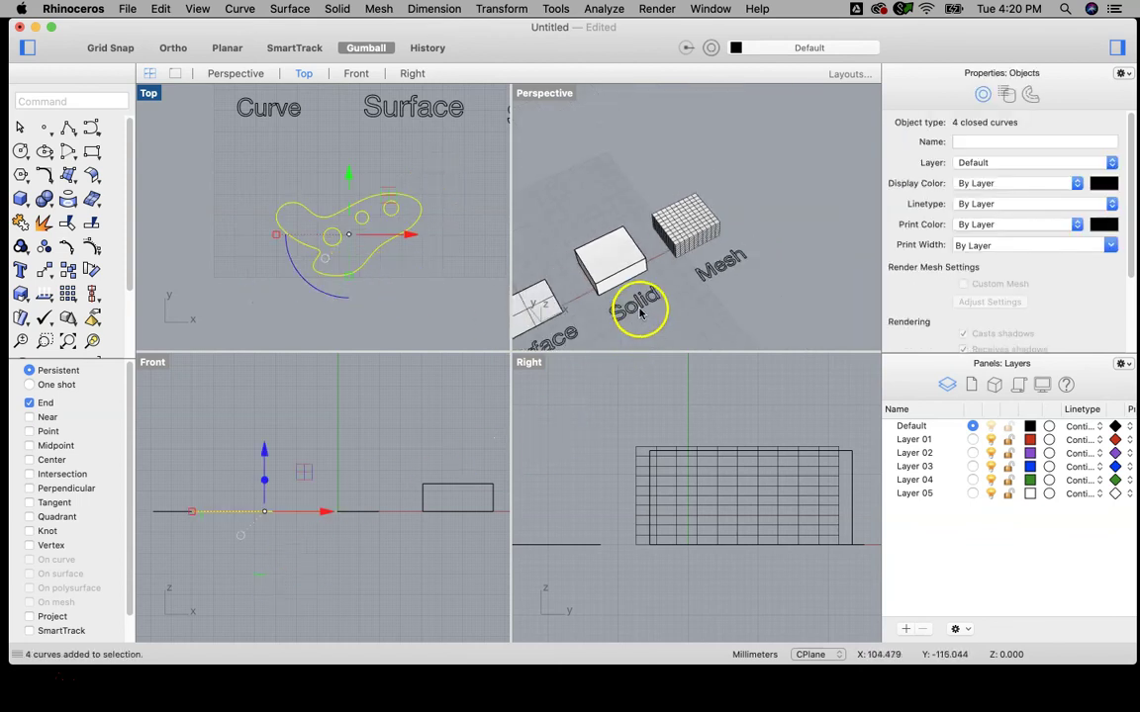
pyautogui.click(65, 341)
pyautogui.moveTo(707, 290)
pyautogui.mouseDown(button='right')
pyautogui.moveTo(708, 247)
pyautogui.moveTo(709, 290)
pyautogui.mouseUp(button='right')
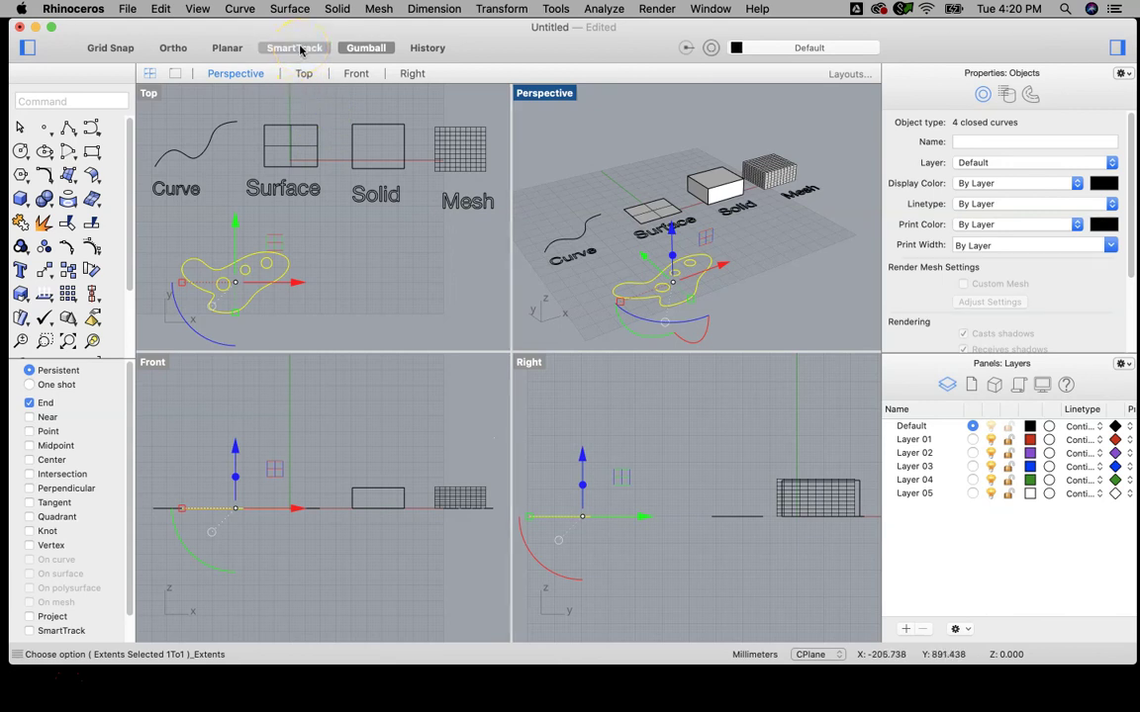
pyautogui.click(376, 246)
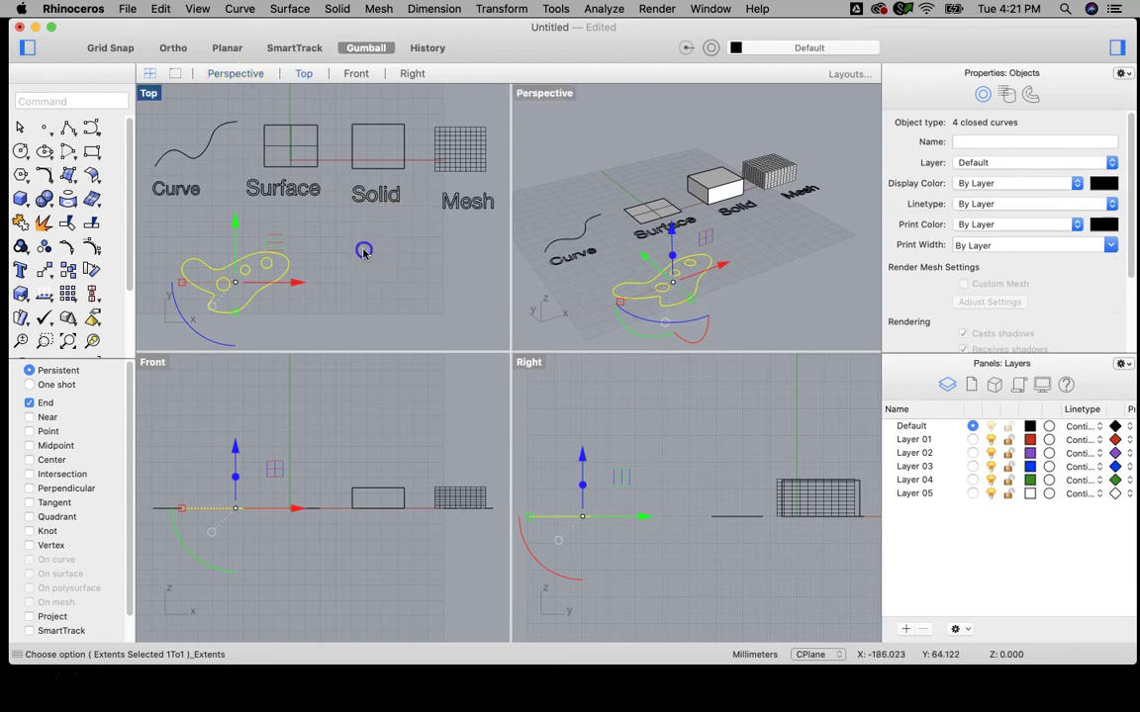
pyautogui.click(204, 272)
pyautogui.scroll(3, 204, 272)
pyautogui.click(212, 260)
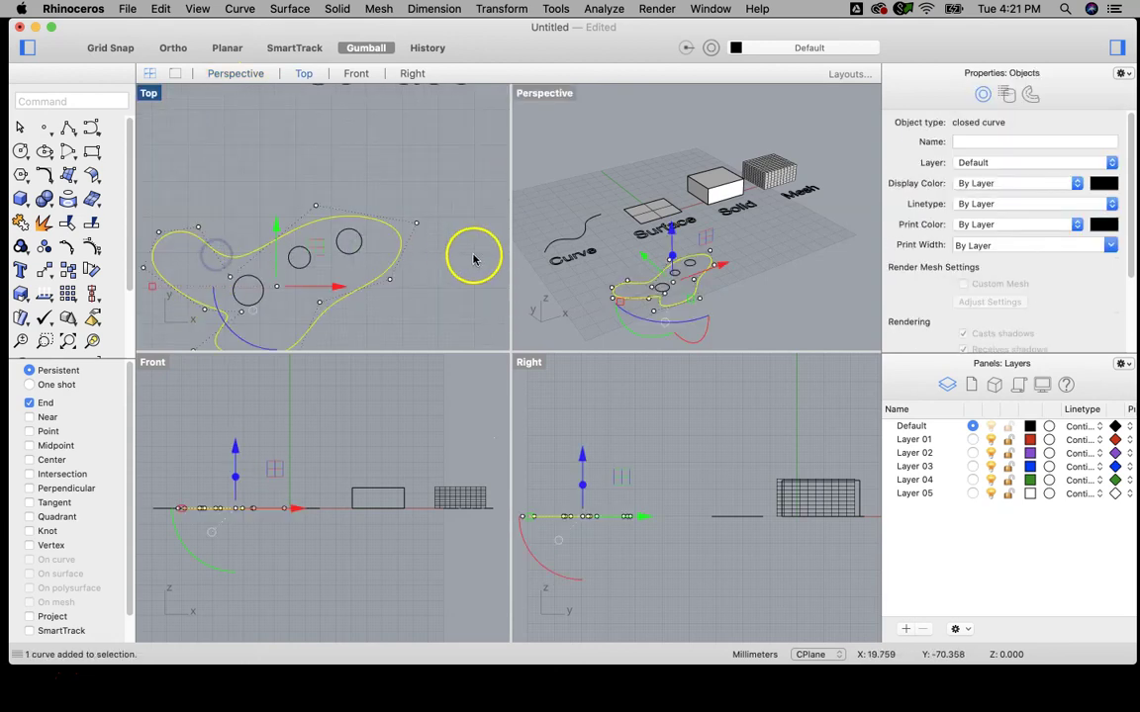
pyautogui.click(441, 269)
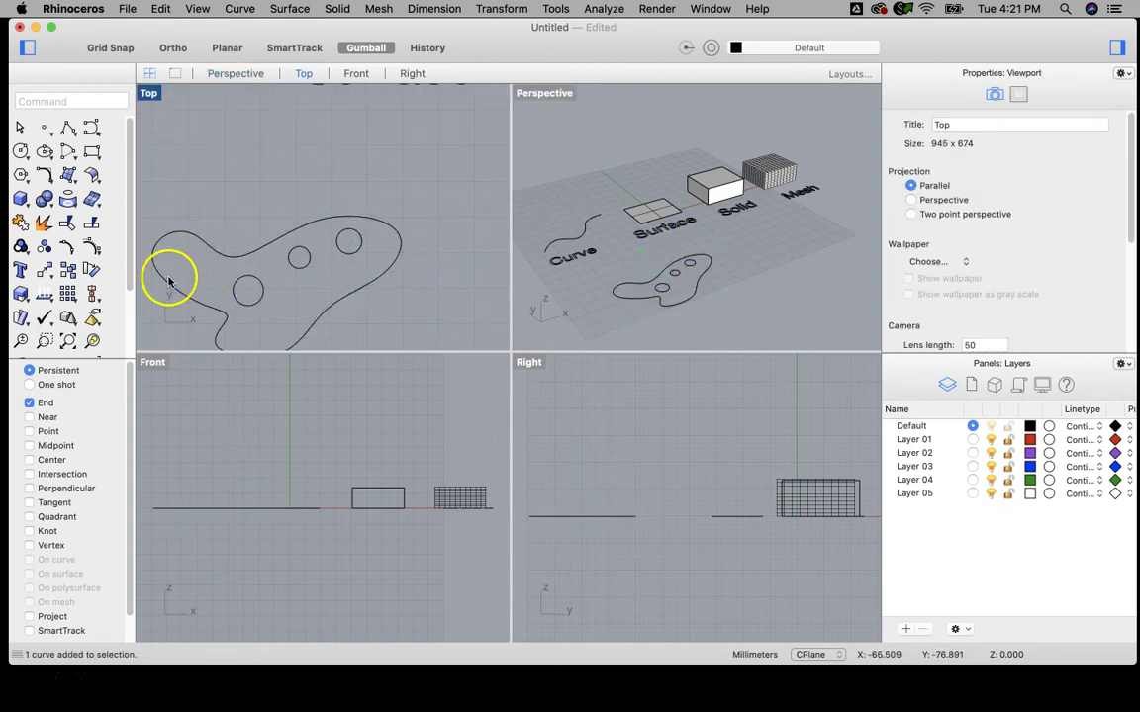
pyautogui.scroll(-3, 371, 302)
pyautogui.moveTo(371, 287); pyautogui.dragTo(369, 263, button='right')
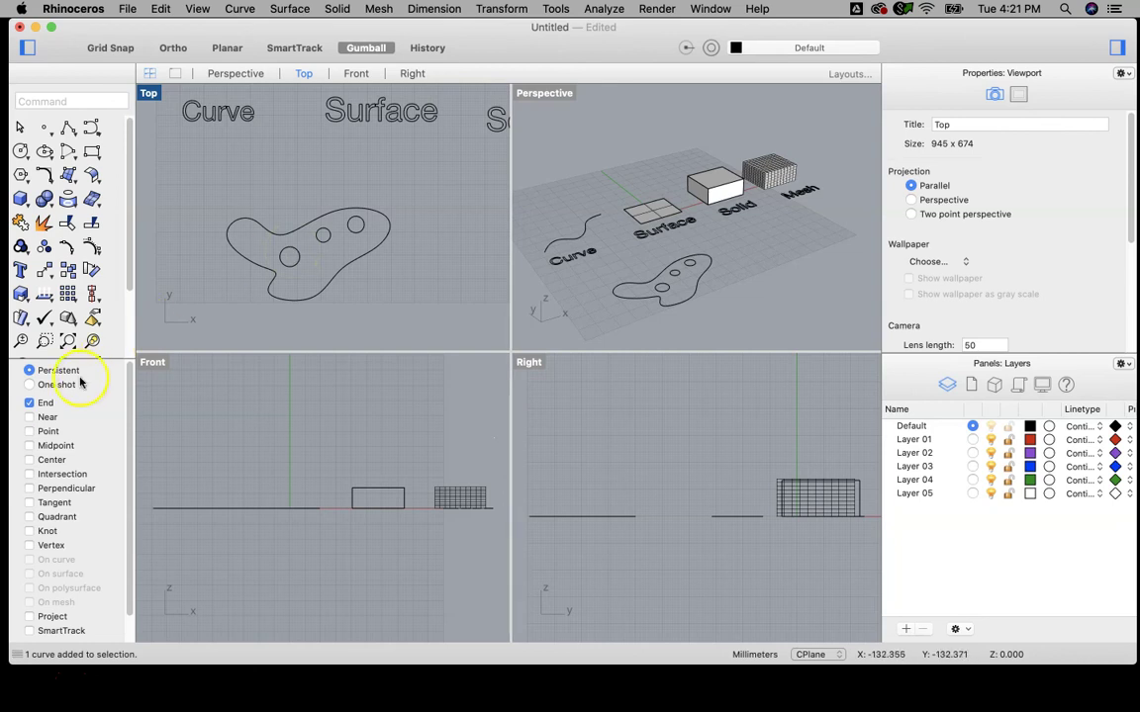
pyautogui.click(278, 228)
pyautogui.click(288, 254)
pyautogui.click(420, 246)
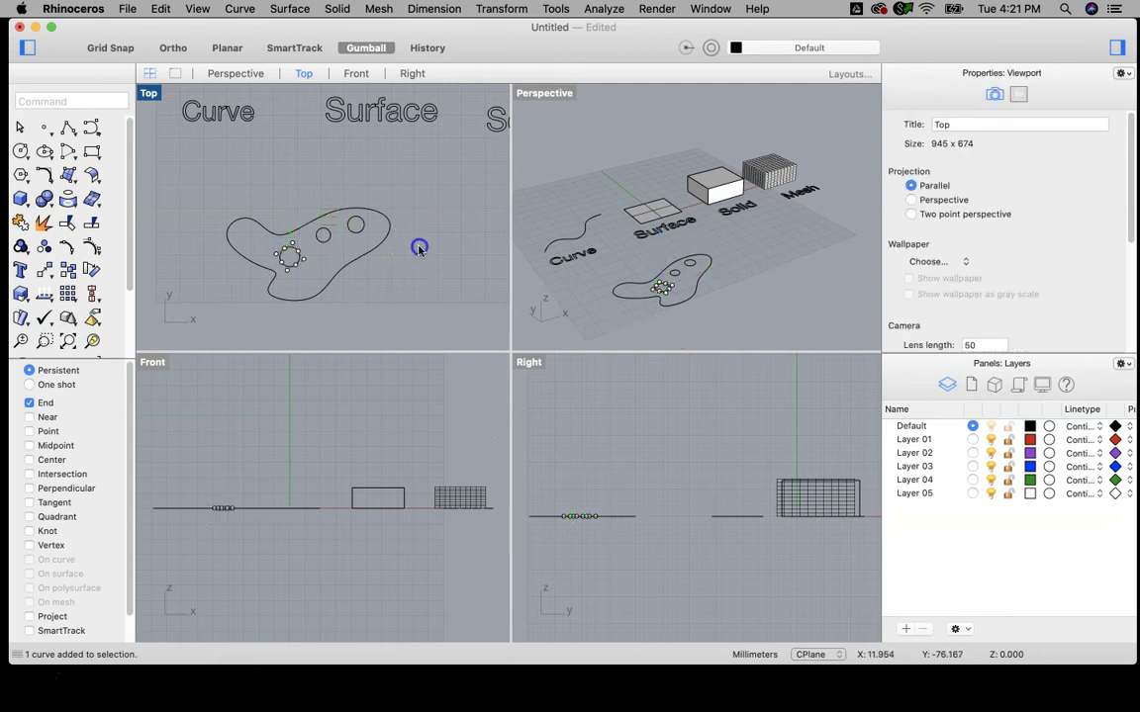
# Step: Turn off the gumball and window-select the blob outline with all three circles
pyautogui.click(365, 48)
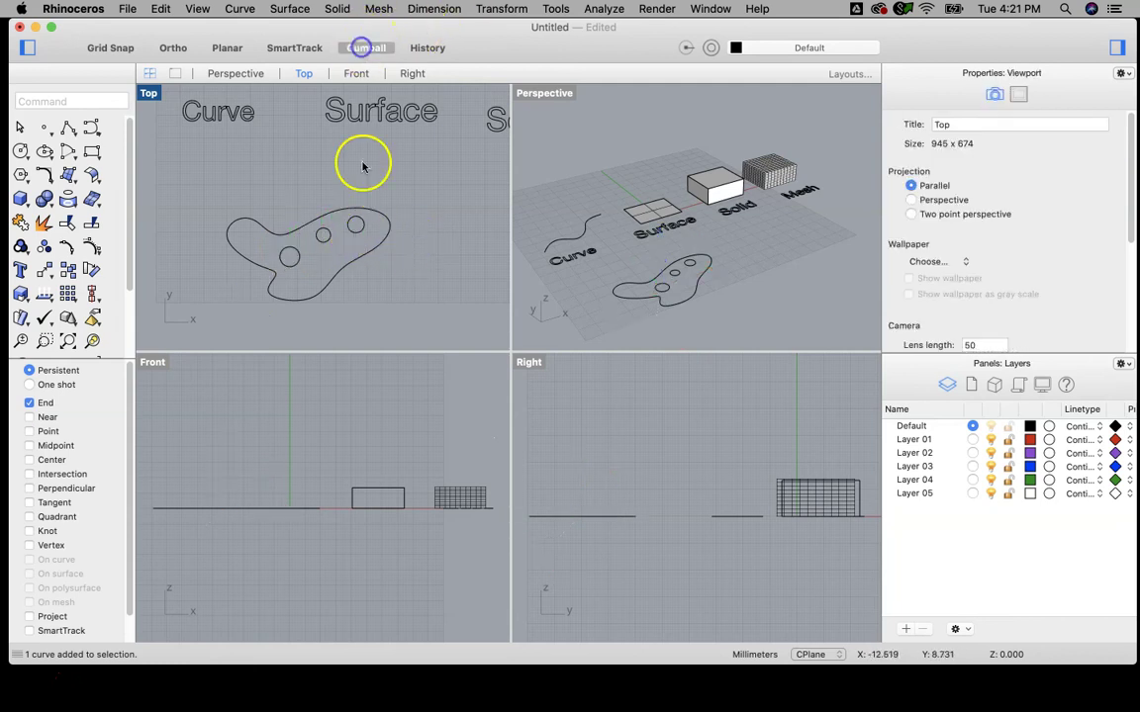
pyautogui.click(325, 231)
pyautogui.click(406, 215)
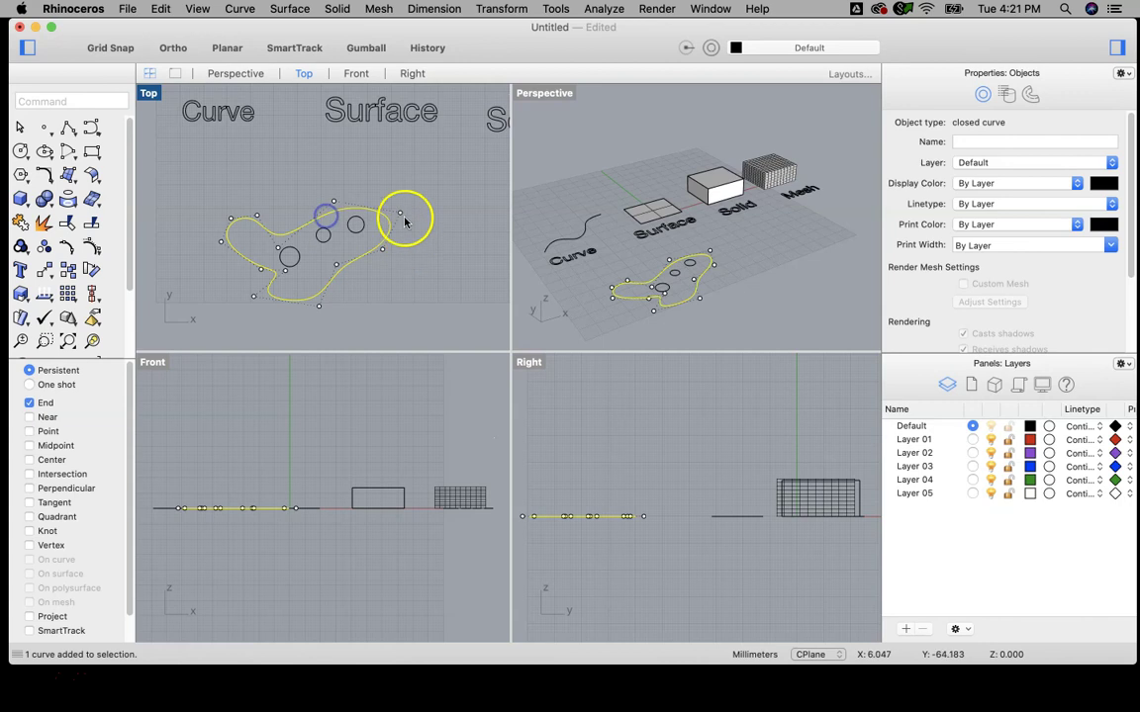
pyautogui.click(400, 188)
pyautogui.moveTo(426, 188); pyautogui.dragTo(205, 316)
pyautogui.click(297, 47)
pyautogui.click(337, 9)
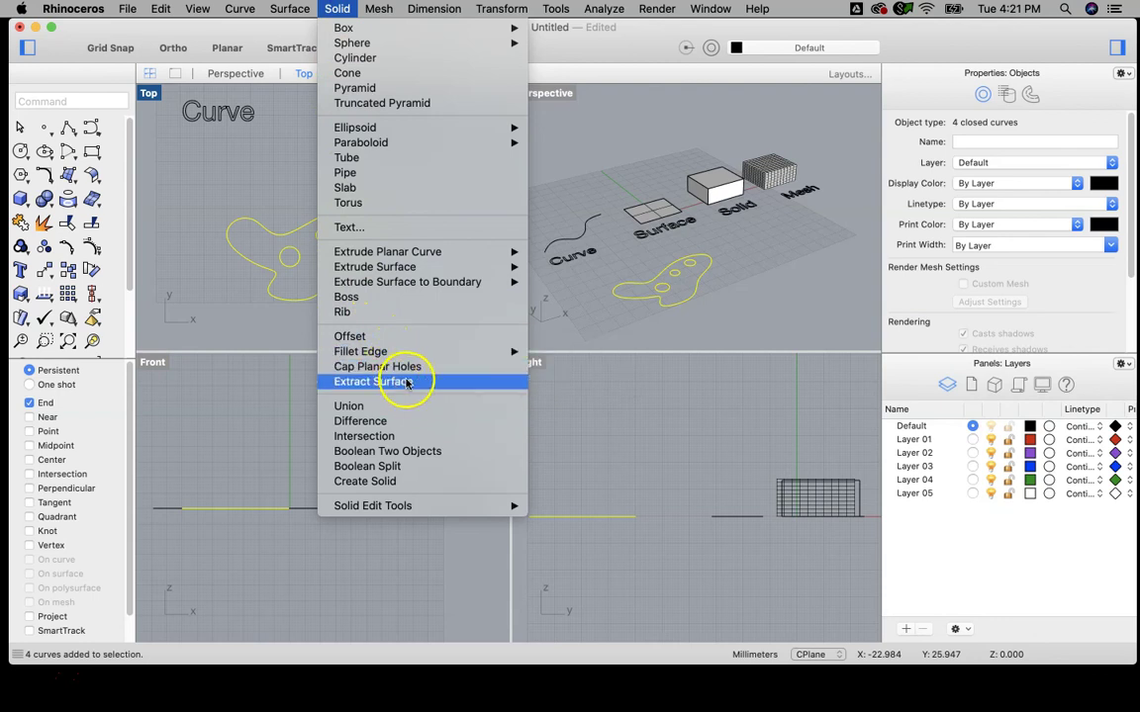
# Step: Extrude the blob and its three circles straight up into a walled shape with holes
pyautogui.moveTo(452, 250)
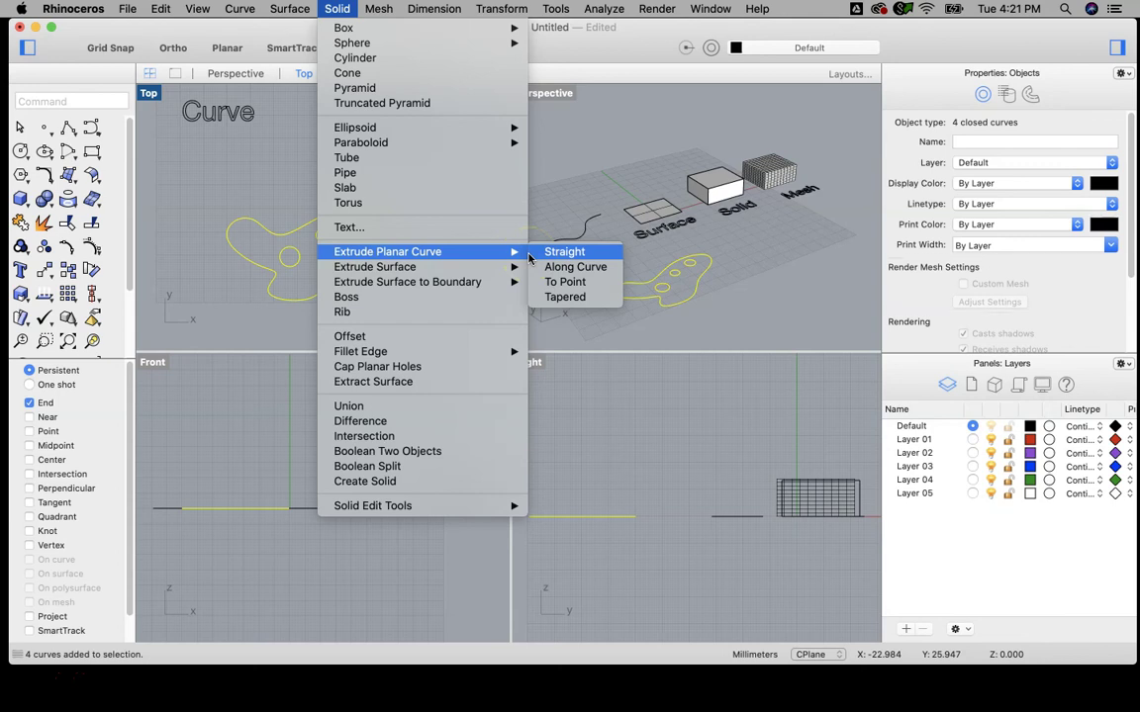
pyautogui.click(561, 253)
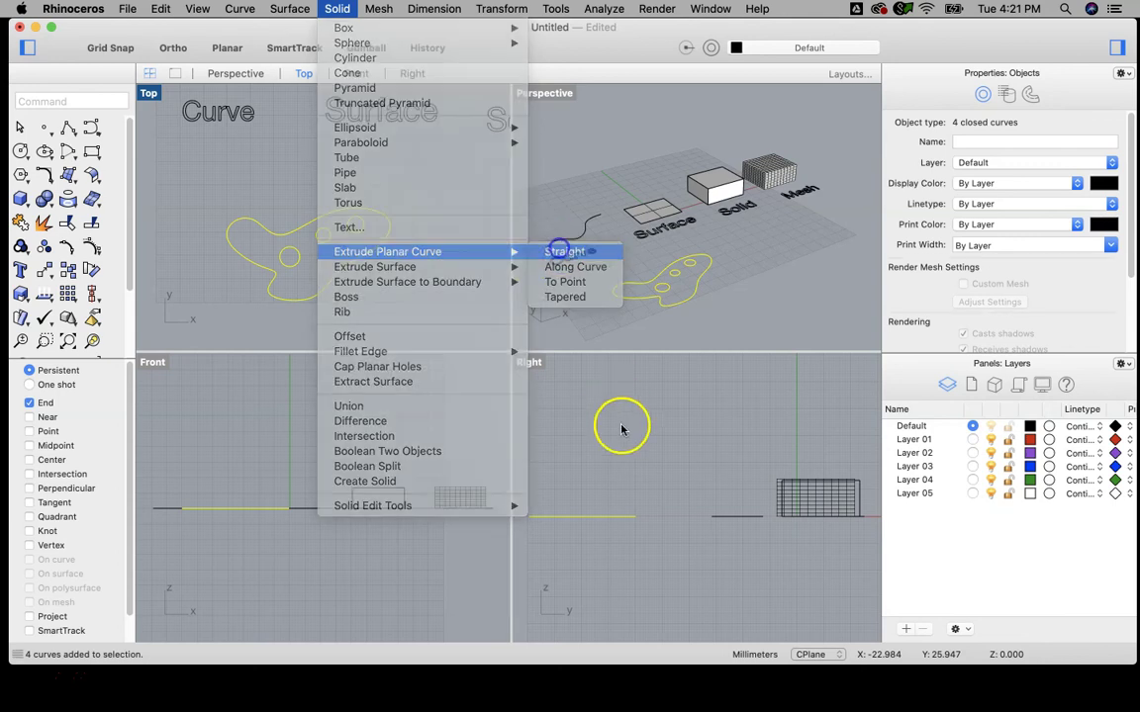
pyautogui.scroll(8, 743, 246)
pyautogui.click(759, 247)
pyautogui.moveTo(759, 248); pyautogui.dragTo(734, 184, button='right')
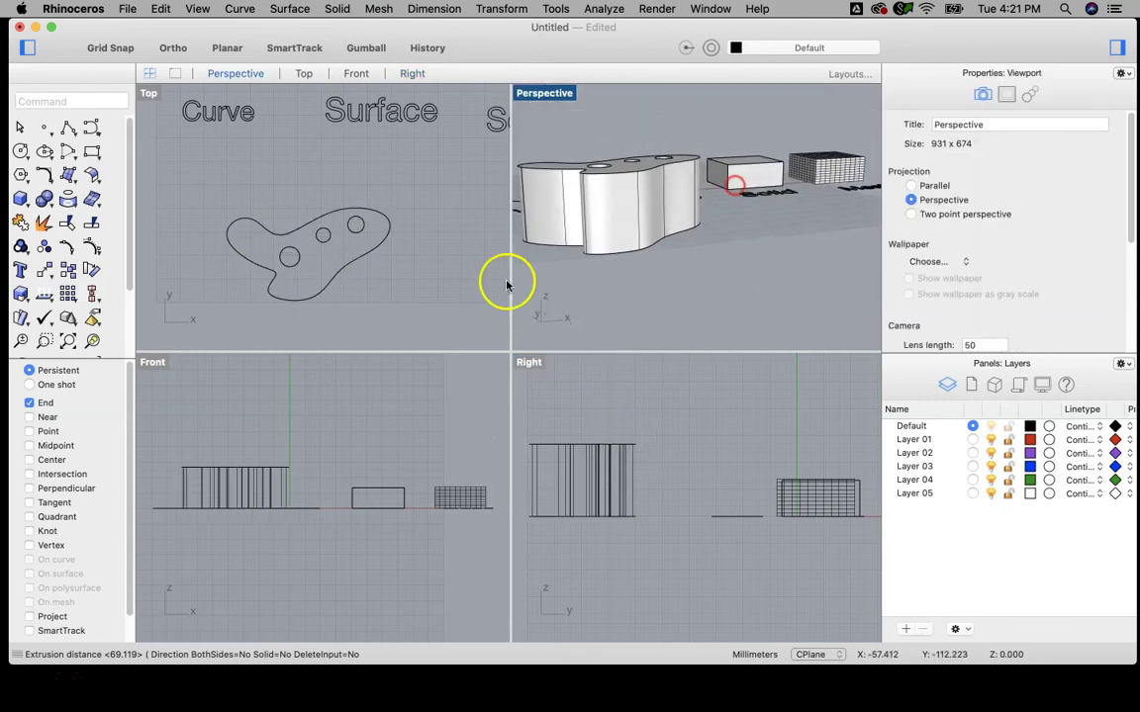
# Step: Select the extrusion and place a 'Lightweight Extrusion' text label just below the blob
pyautogui.click(348, 267)
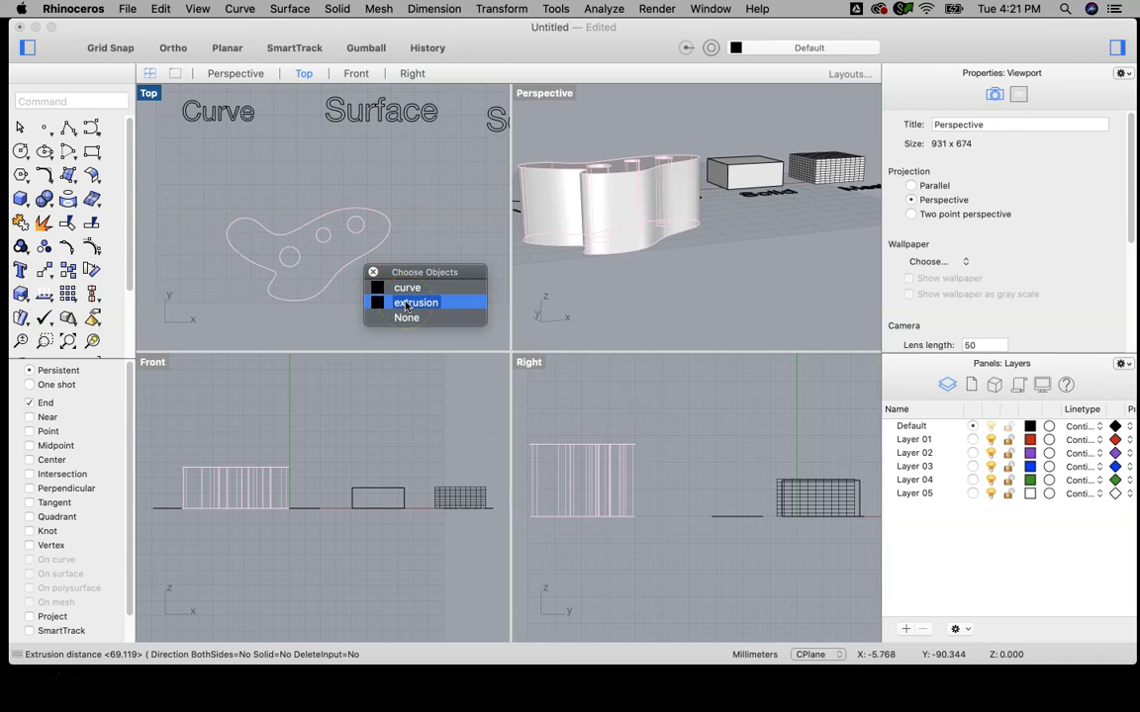
pyautogui.click(432, 213)
pyautogui.scroll(-3, 387, 206)
pyautogui.scroll(2, 382, 183)
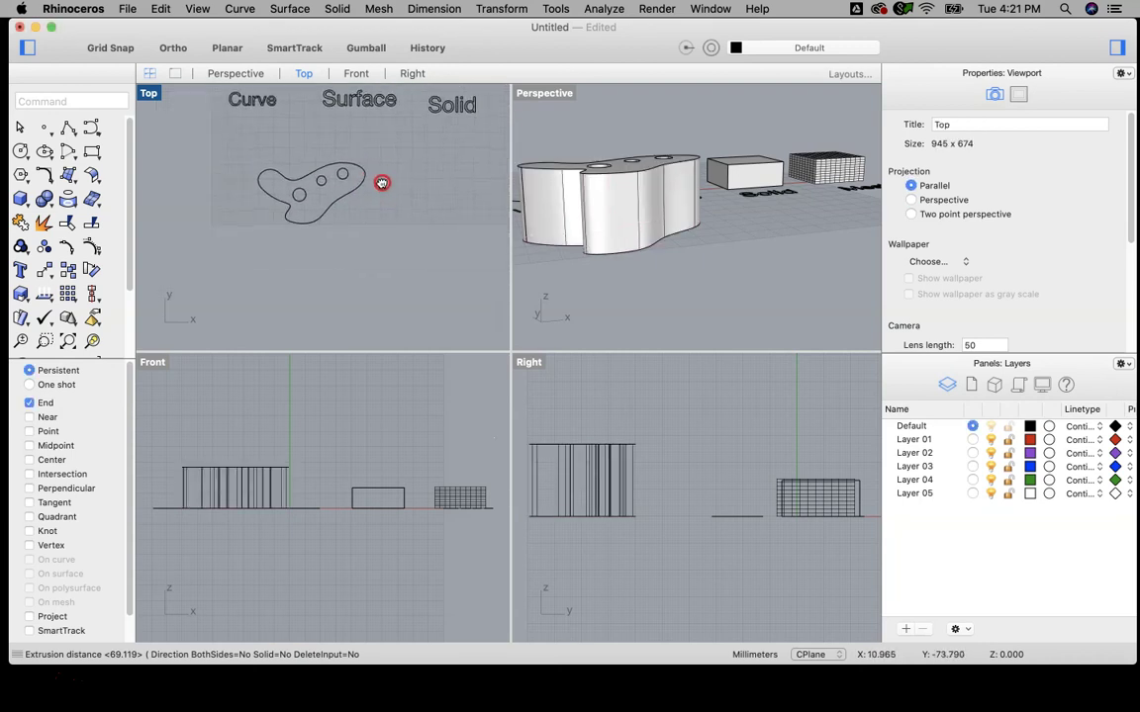
pyautogui.click(20, 269)
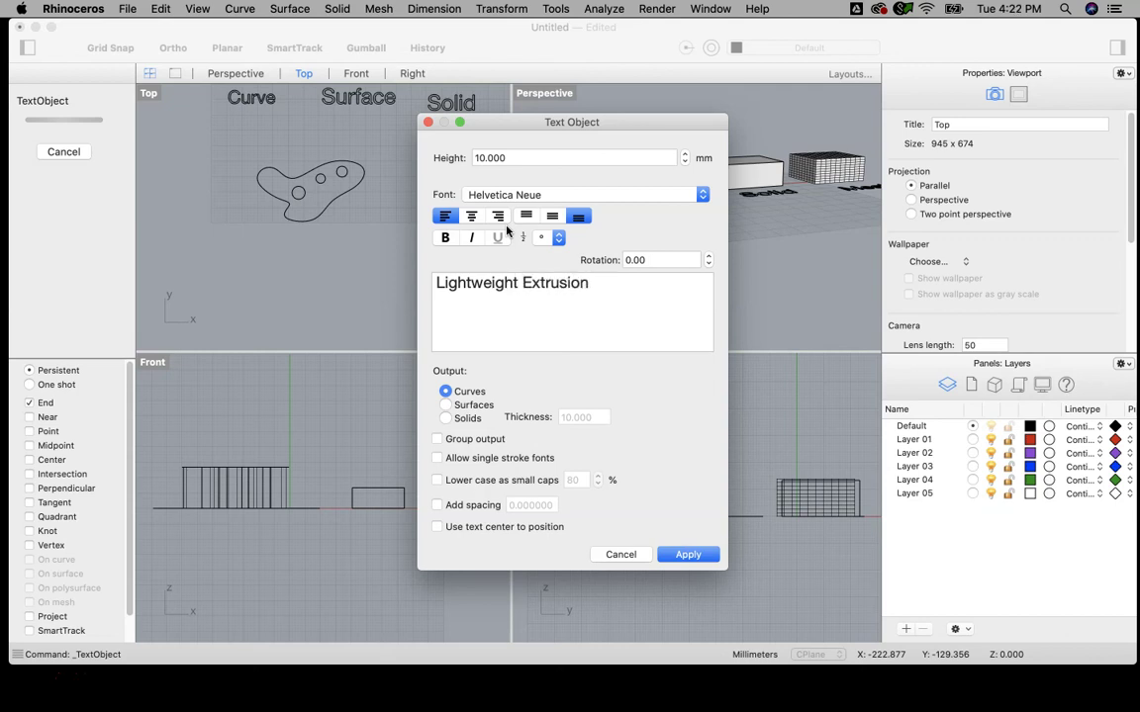
pyautogui.click(689, 555)
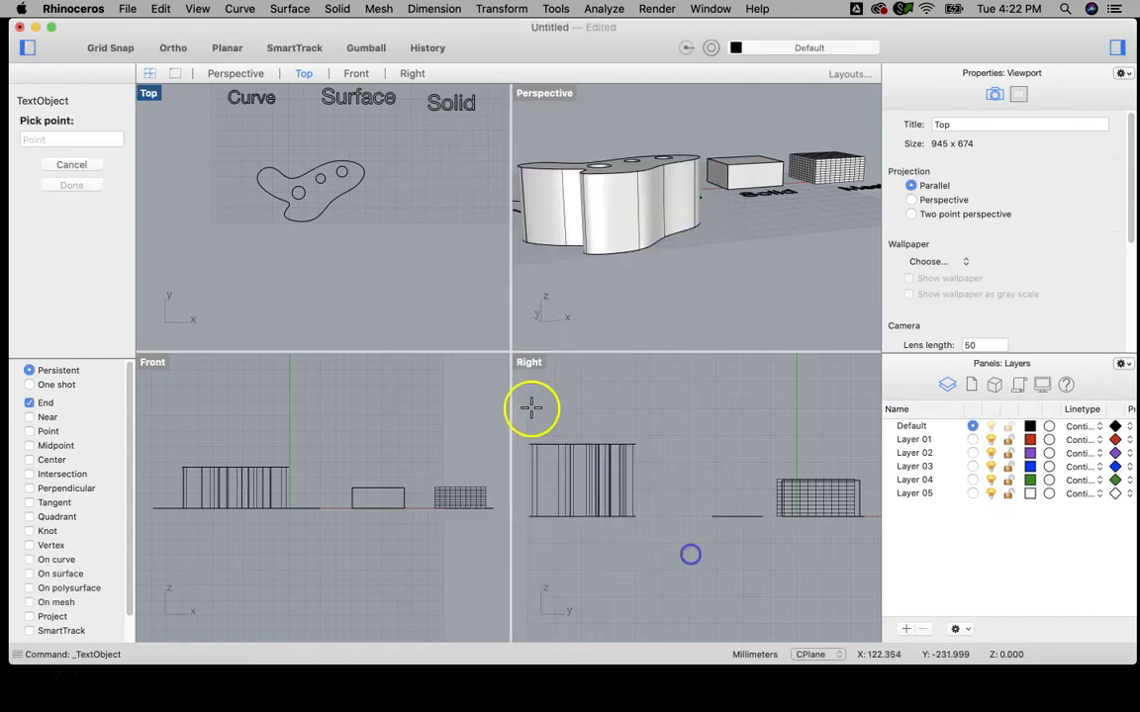
pyautogui.click(232, 243)
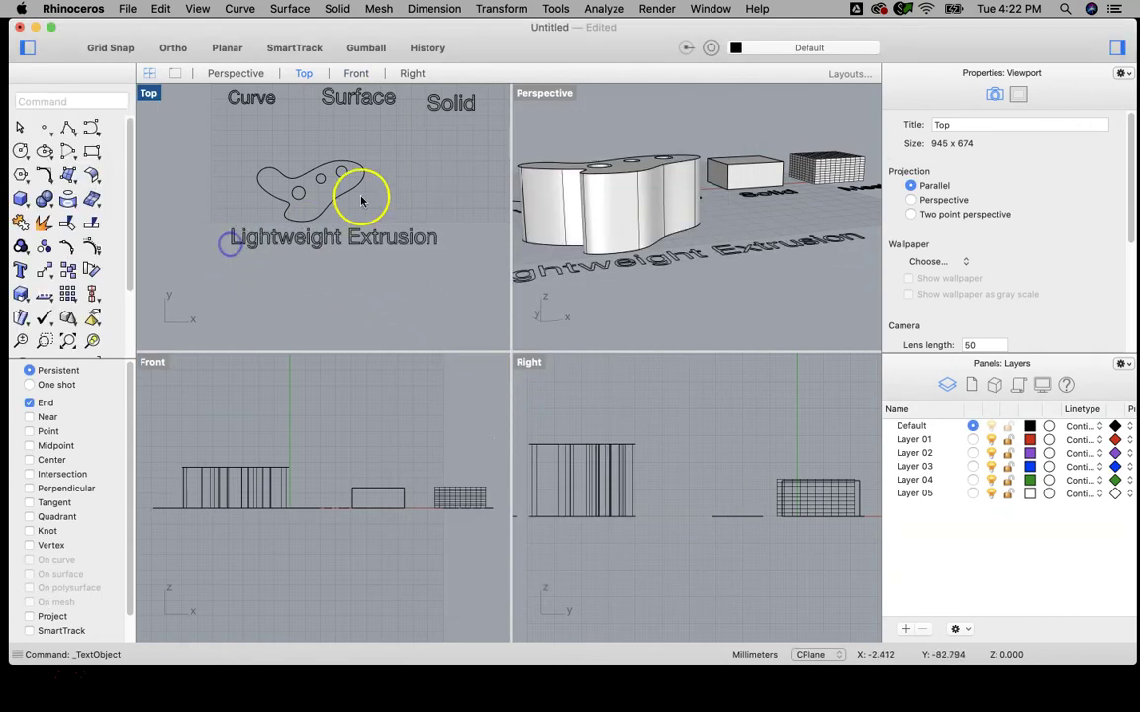
pyautogui.scroll(-5, 366, 191)
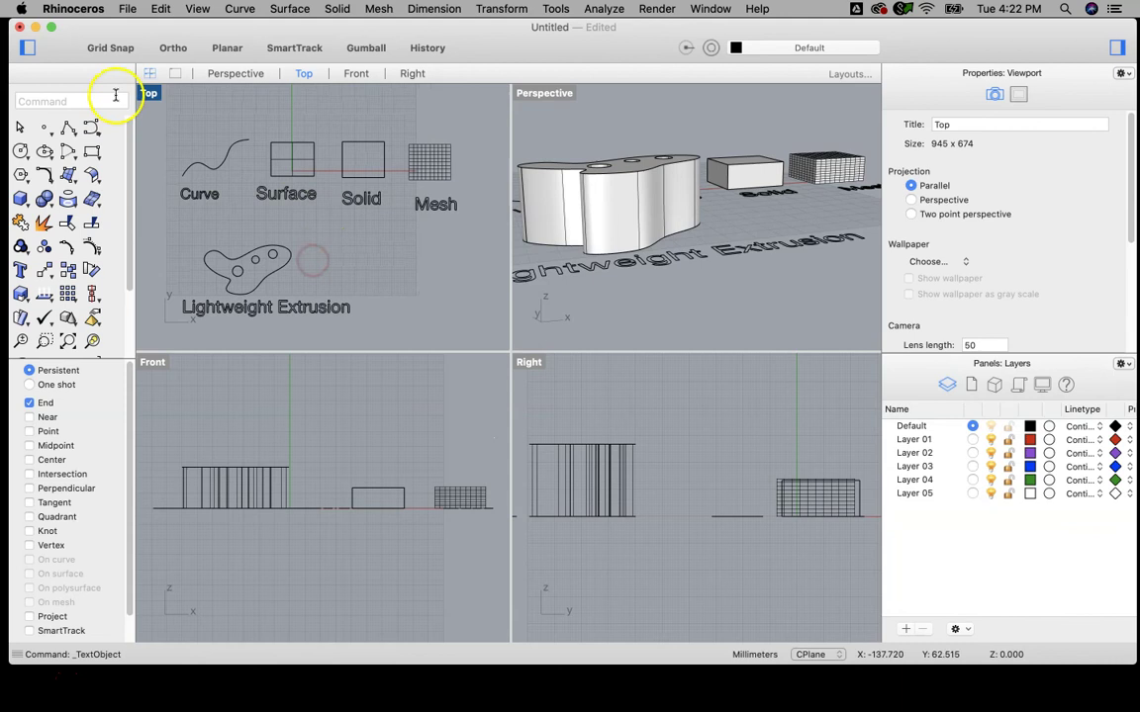
# Step: Delete the straight blob extrusion, leaving its outline curves
pyautogui.scroll(-3, 379, 222)
pyautogui.moveTo(572, 204); pyautogui.dragTo(650, 231, button='right')
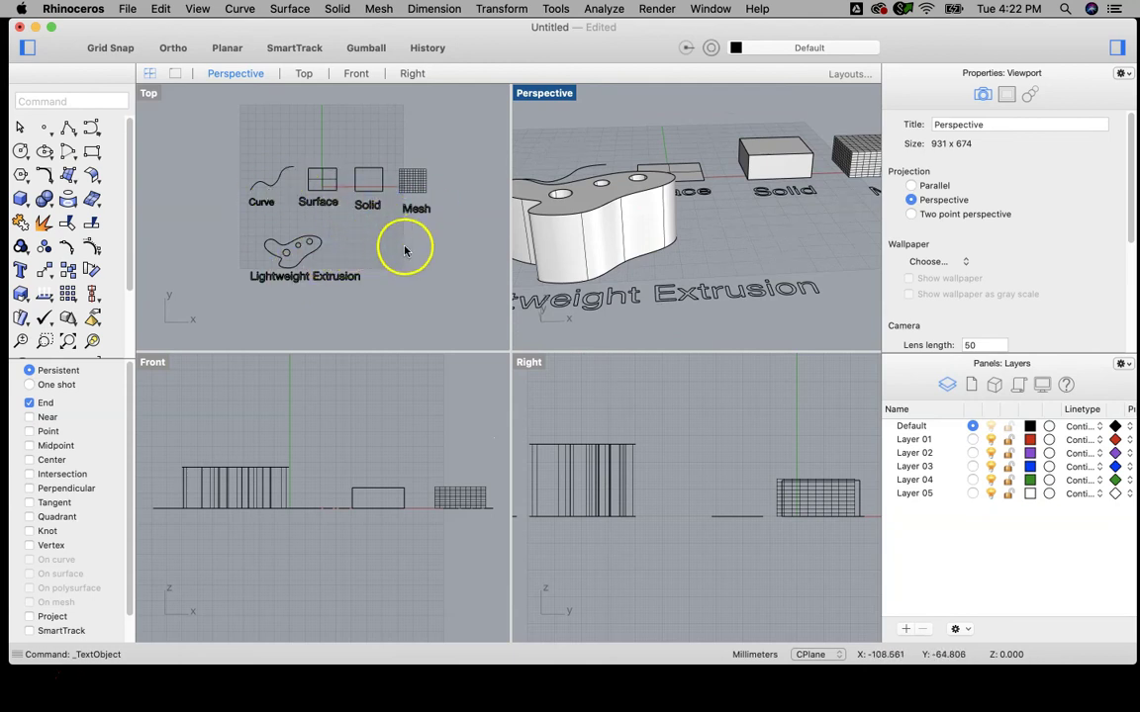
pyautogui.scroll(-2, 584, 240)
pyautogui.click(588, 239)
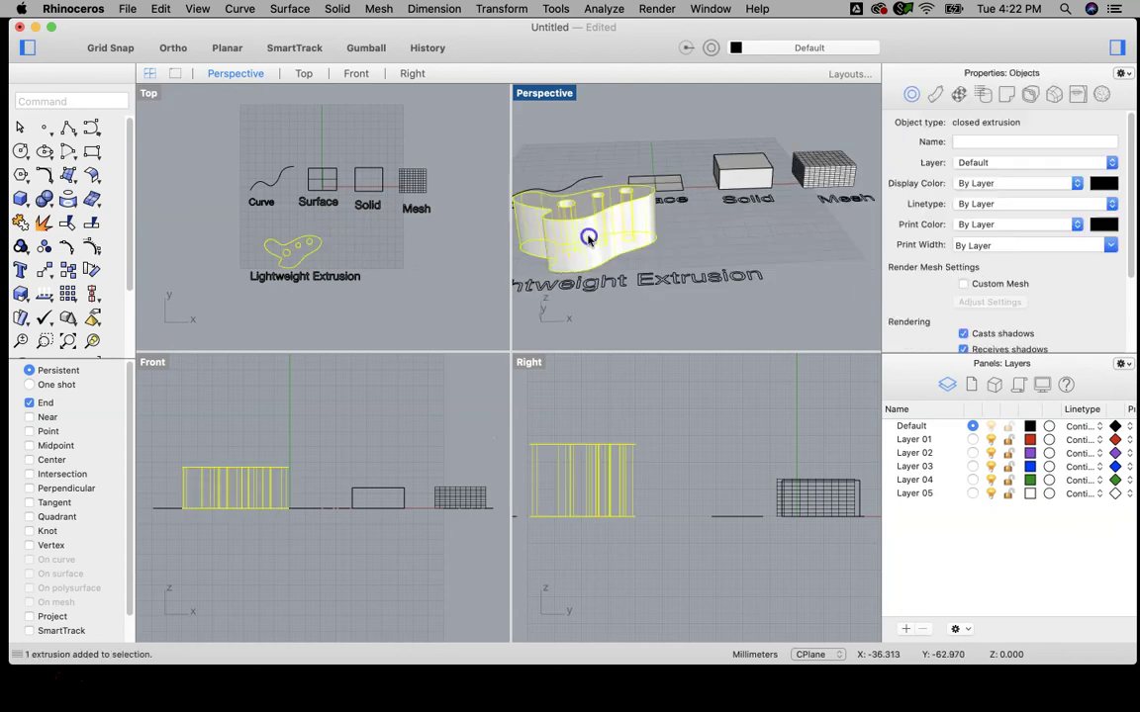
pyautogui.press('Delete')
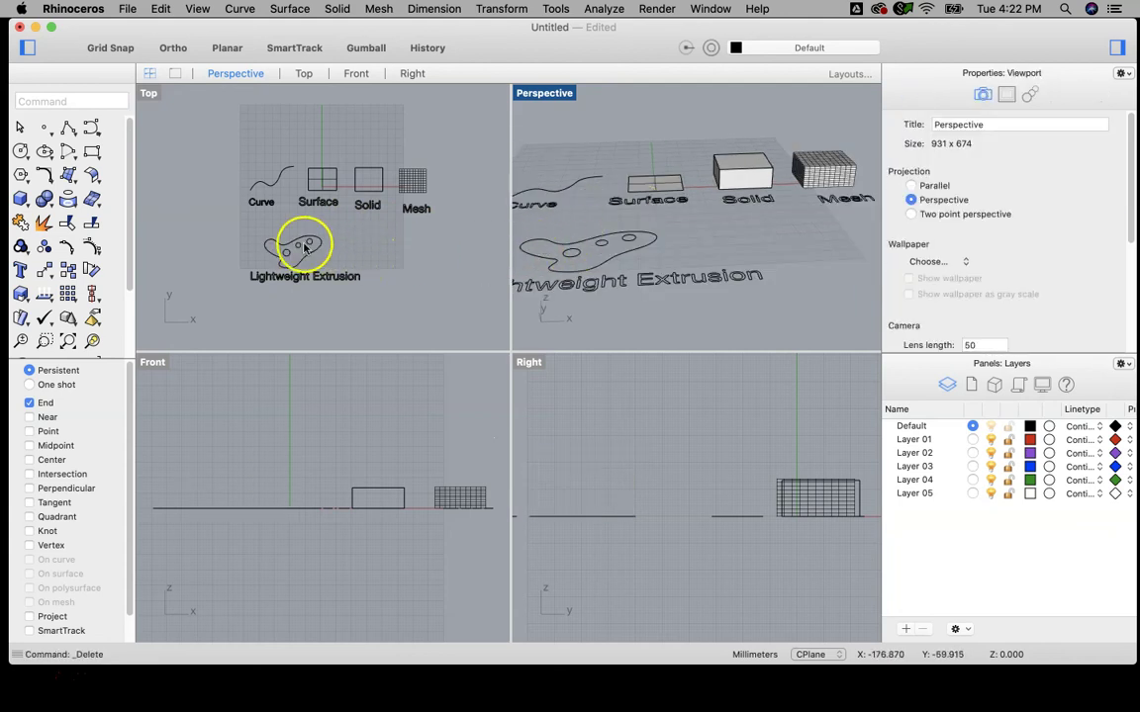
# Step: Try a 5-degree tapered extrusion of the four outline curves, then undo it and reselect them
pyautogui.click(275, 267)
pyautogui.moveTo(254, 268); pyautogui.dragTo(254, 268)
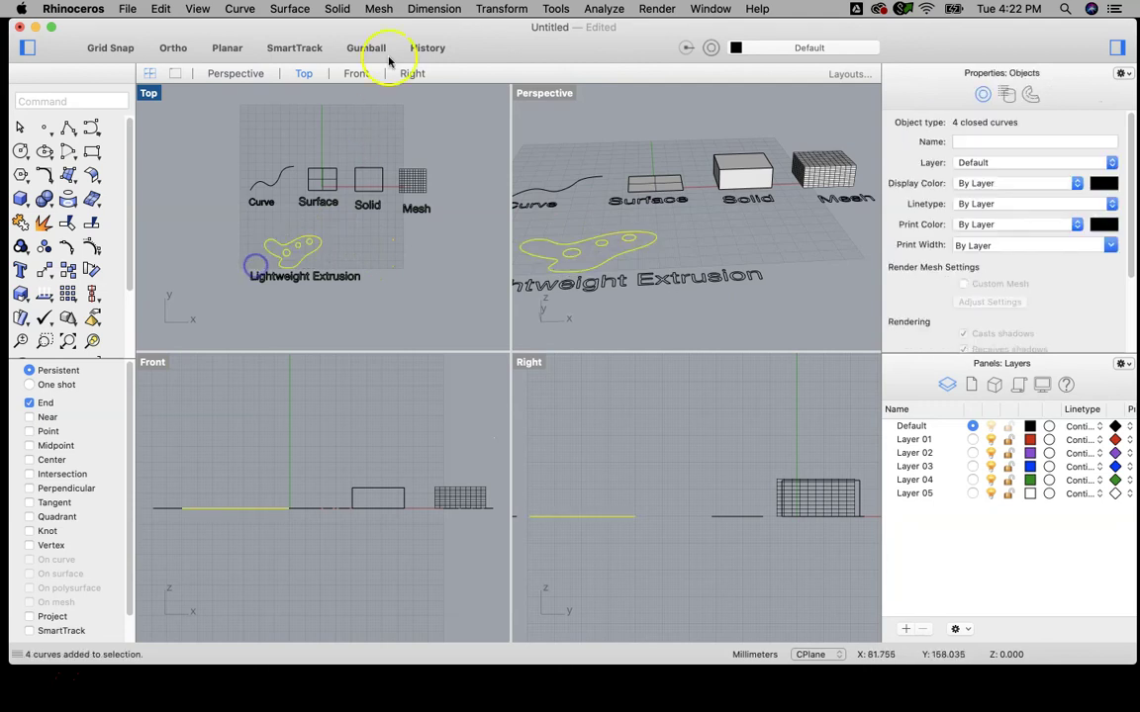
pyautogui.click(338, 10)
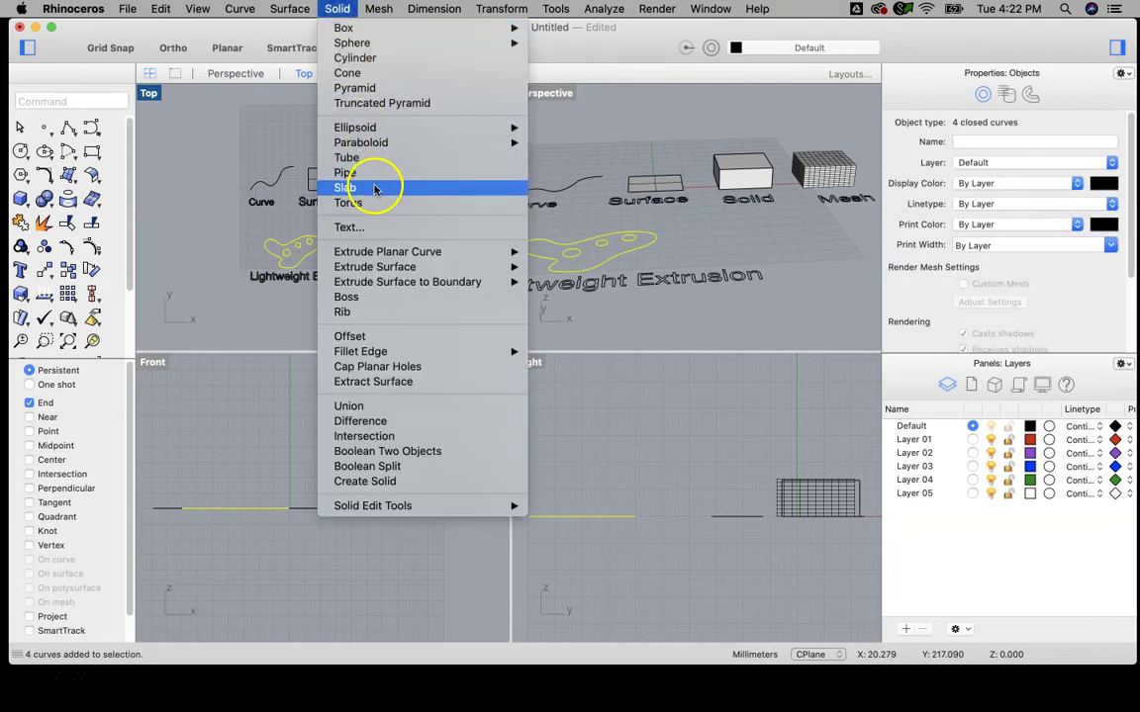
pyautogui.moveTo(380, 256)
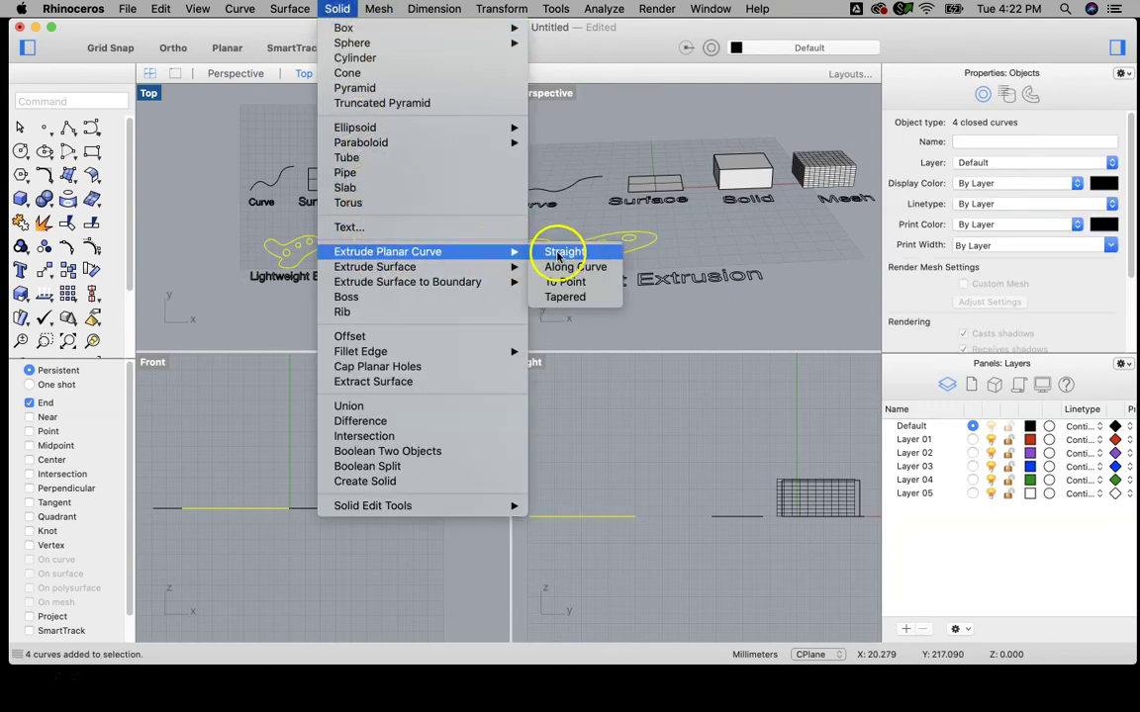
pyautogui.click(563, 297)
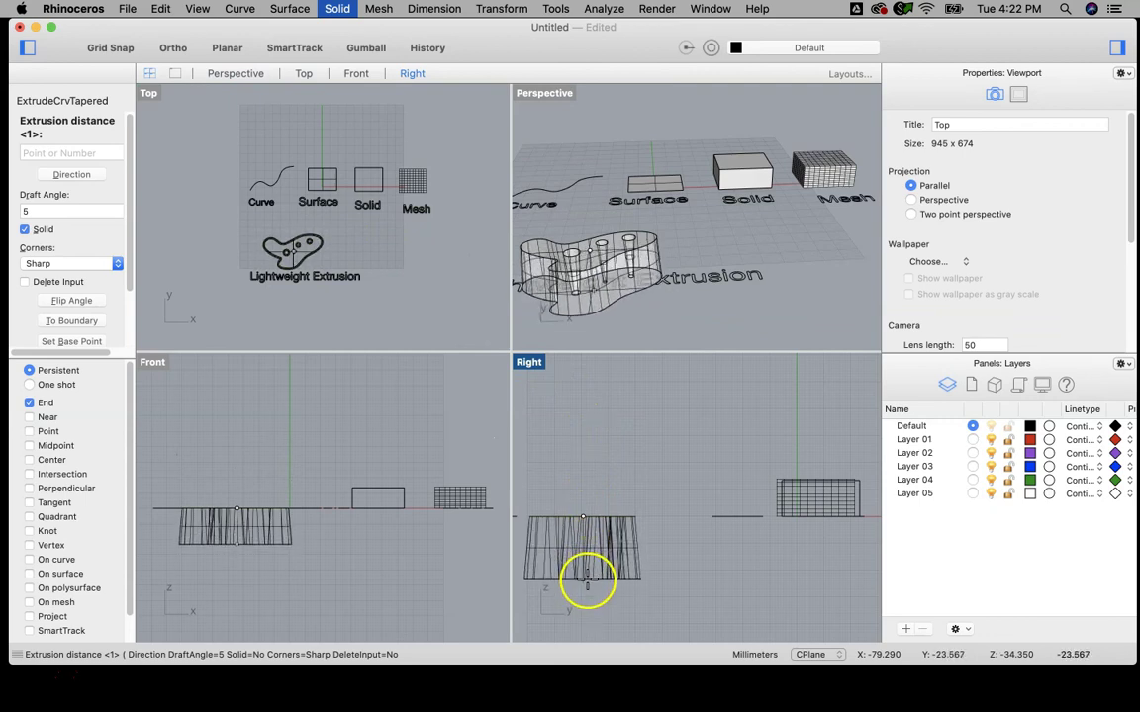
pyautogui.click(586, 590)
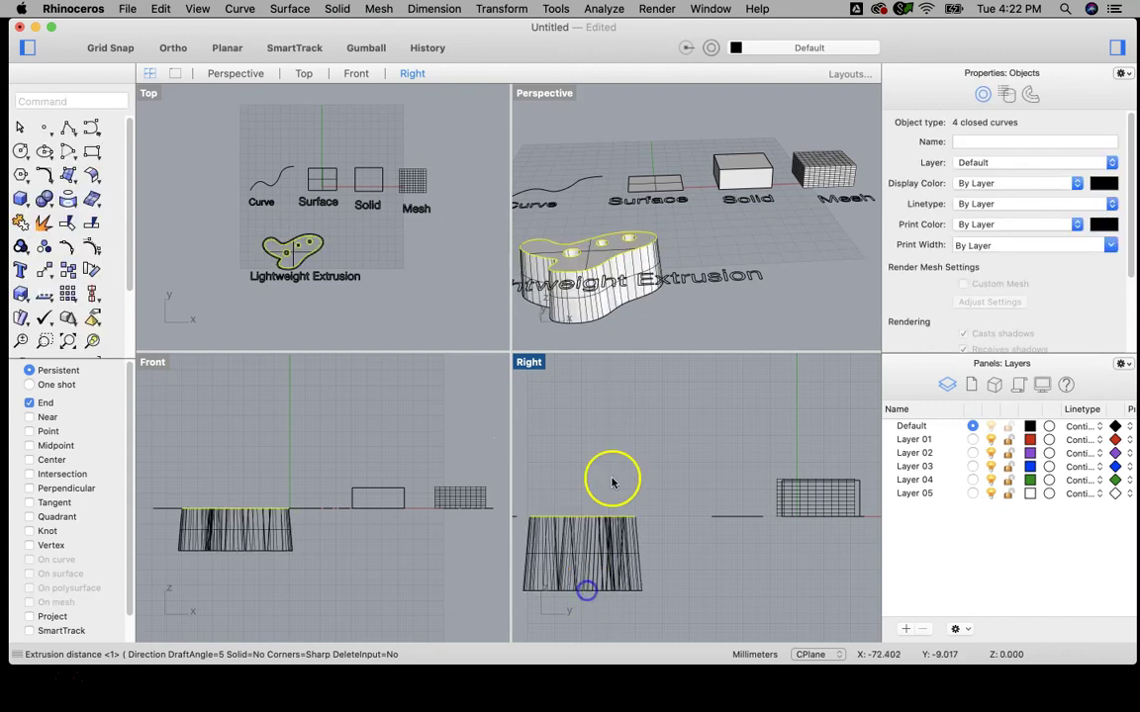
pyautogui.moveTo(661, 338)
pyautogui.mouseDown(button='right')
pyautogui.moveTo(660, 290)
pyautogui.moveTo(670, 288)
pyautogui.moveTo(669, 316)
pyautogui.mouseUp(button='right')
pyautogui.press('super+z')
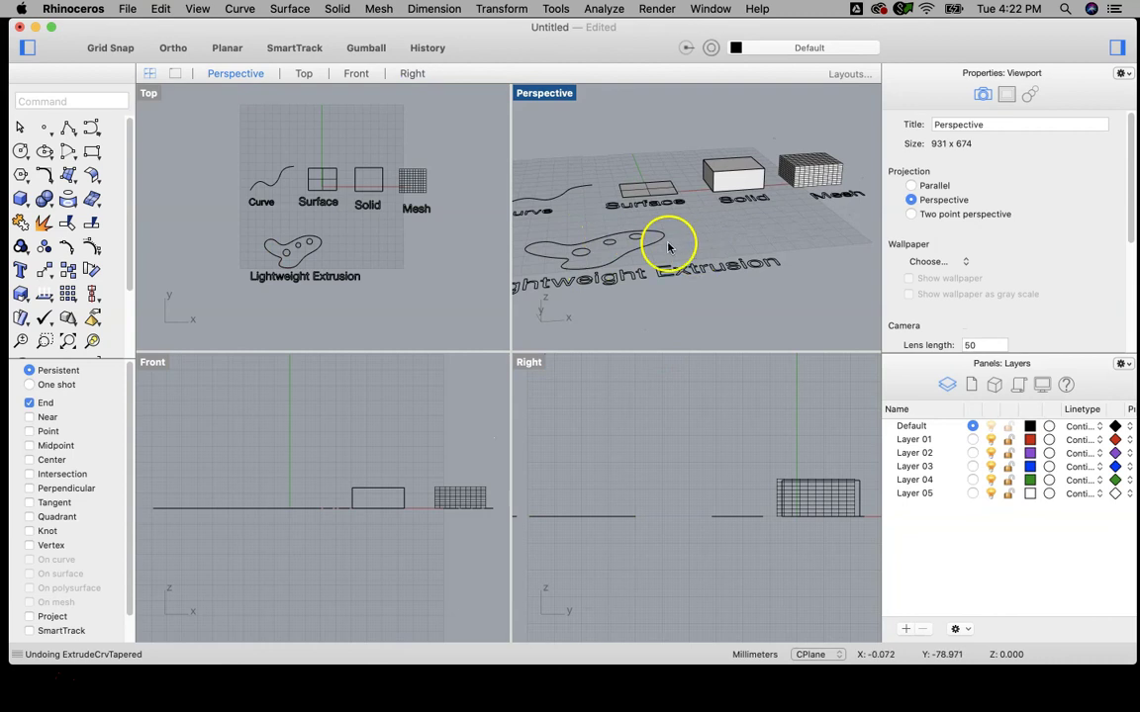
pyautogui.click(276, 264)
pyautogui.click(263, 265)
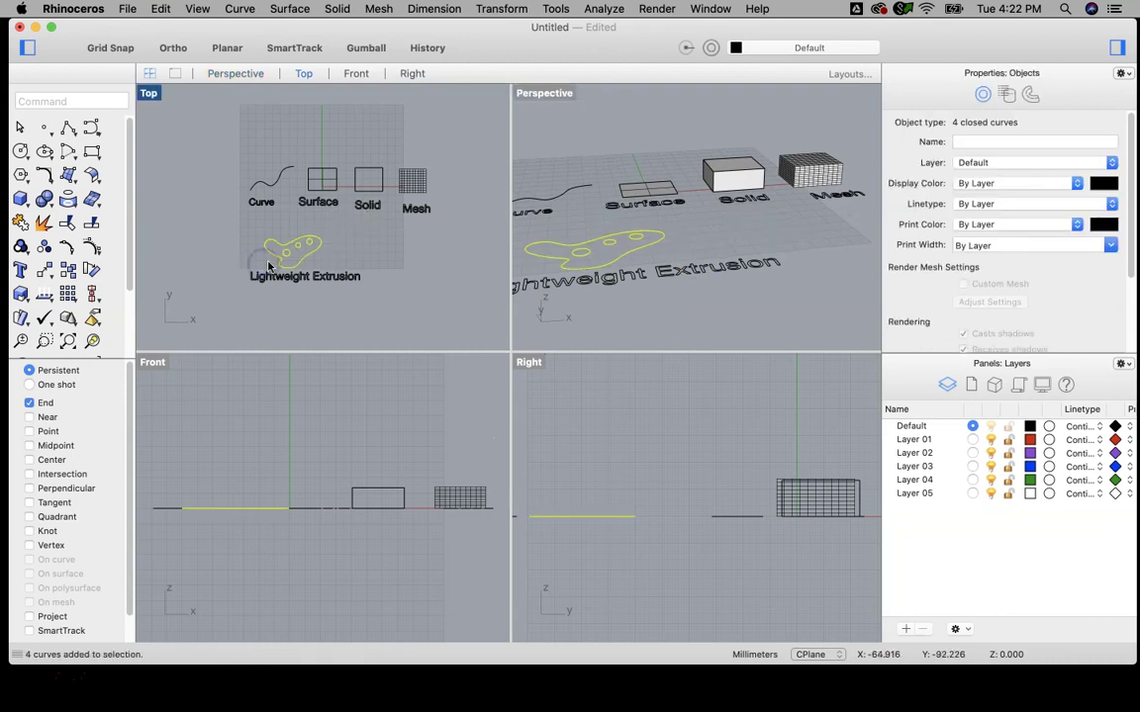
# Step: Extrude the four blob curves as a solid with a 10-degree draft angle, then orbit Perspective to check it
pyautogui.rightClick(268, 263)
pyautogui.click(67, 226)
pyautogui.doubleClick(32, 224)
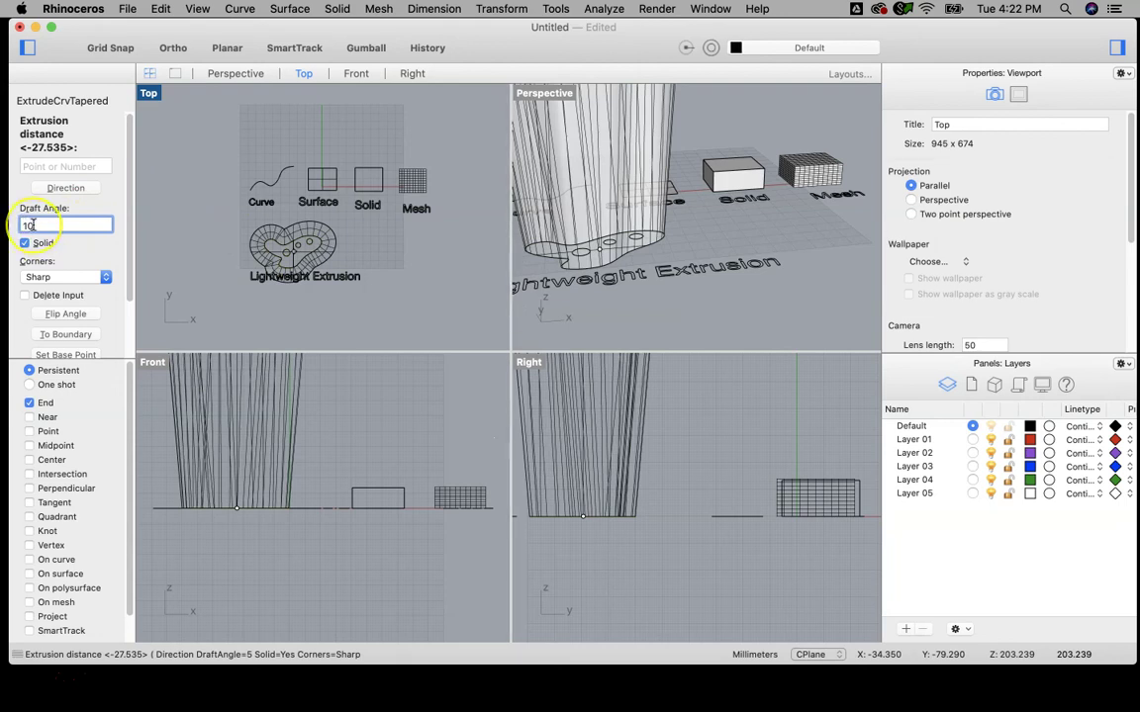
pyautogui.write('10')
pyautogui.press('Return')
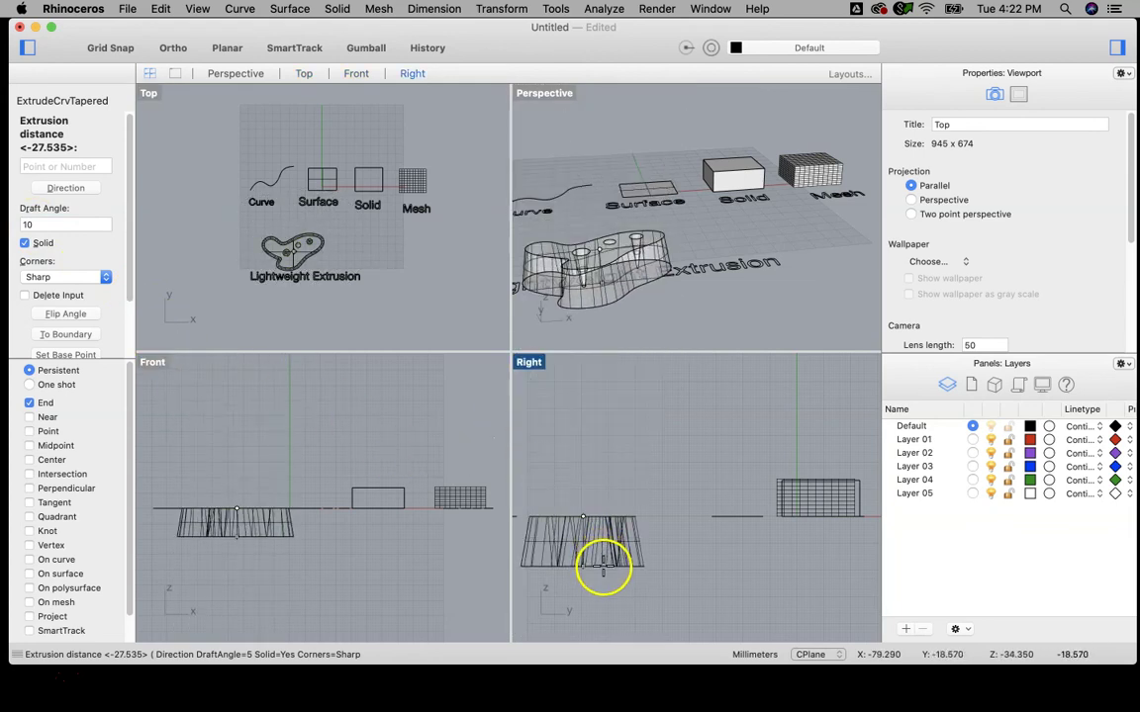
pyautogui.click(602, 567)
pyautogui.click(631, 305)
pyautogui.moveTo(689, 324); pyautogui.dragTo(562, 293, button='right')
# Step: Orbit and zoom the Top and Perspective viewports to frame the tapered extrusion
pyautogui.scroll(5, 602, 288)
pyautogui.scroll(4, 565, 237)
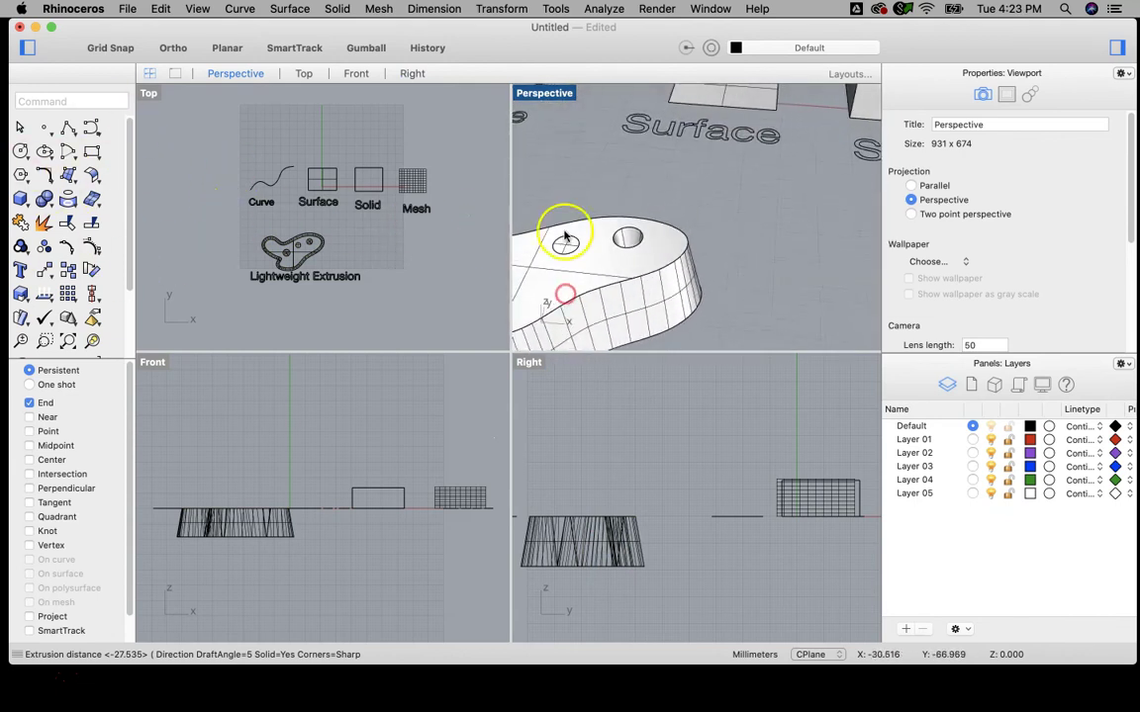
pyautogui.moveTo(562, 223); pyautogui.dragTo(631, 235, button='right')
pyautogui.scroll(-5, 570, 227)
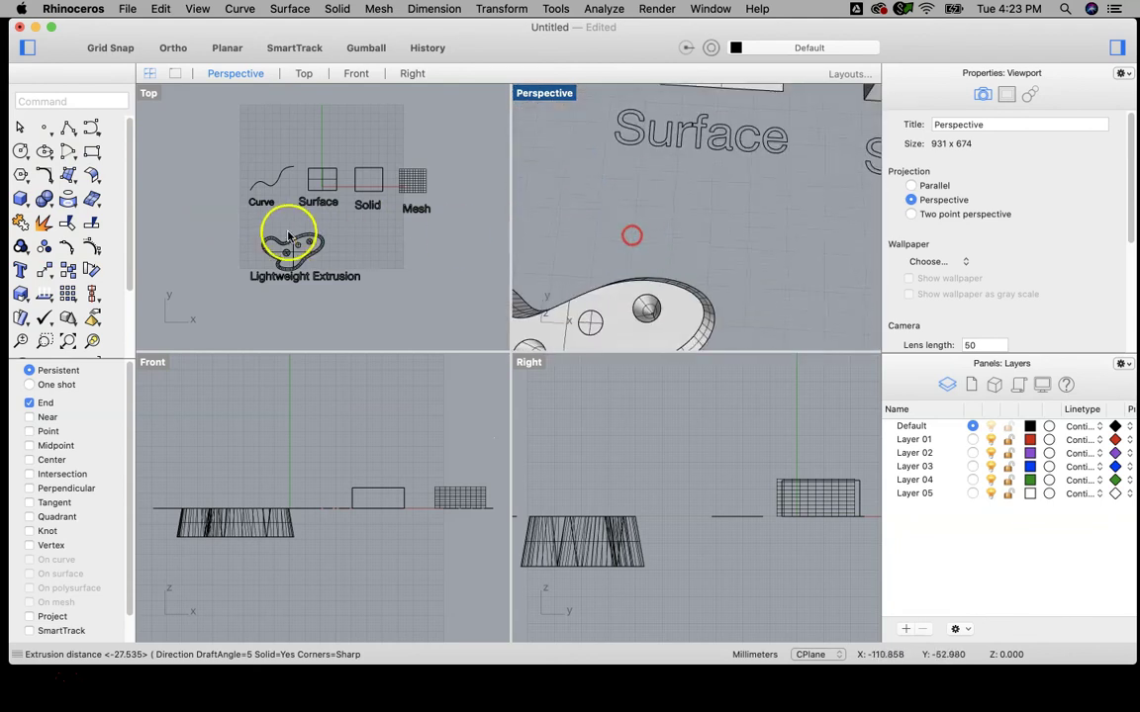
pyautogui.scroll(4, 300, 254)
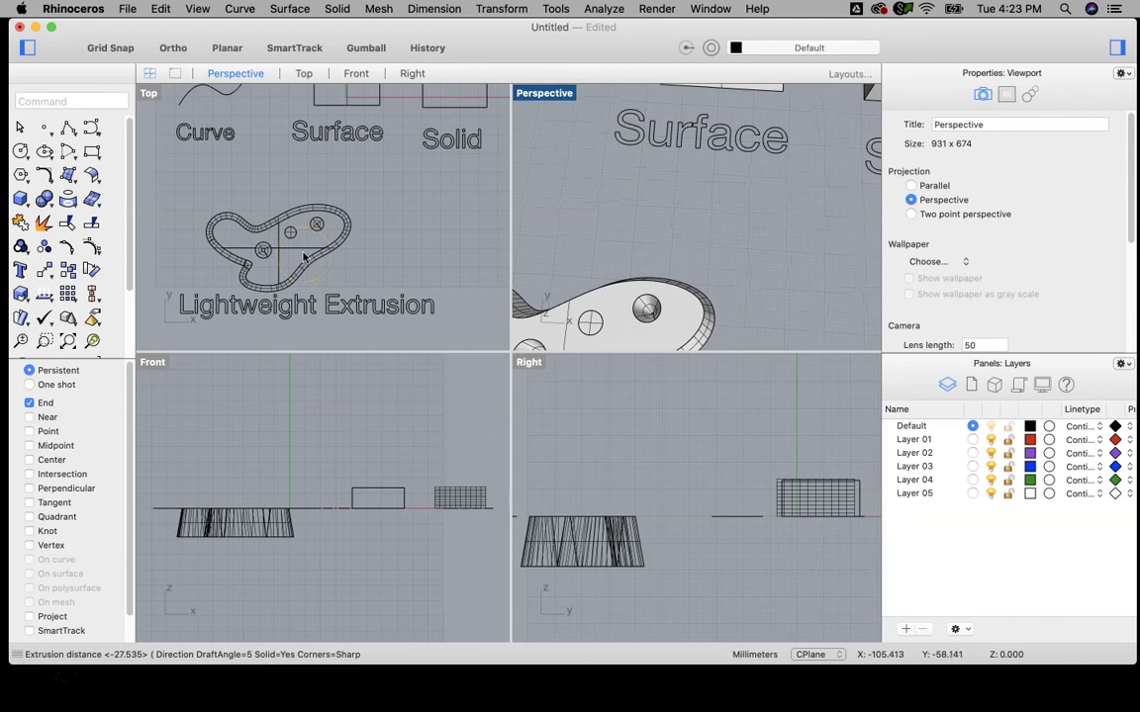
pyautogui.scroll(3, 296, 245)
pyautogui.scroll(-3, 276, 218)
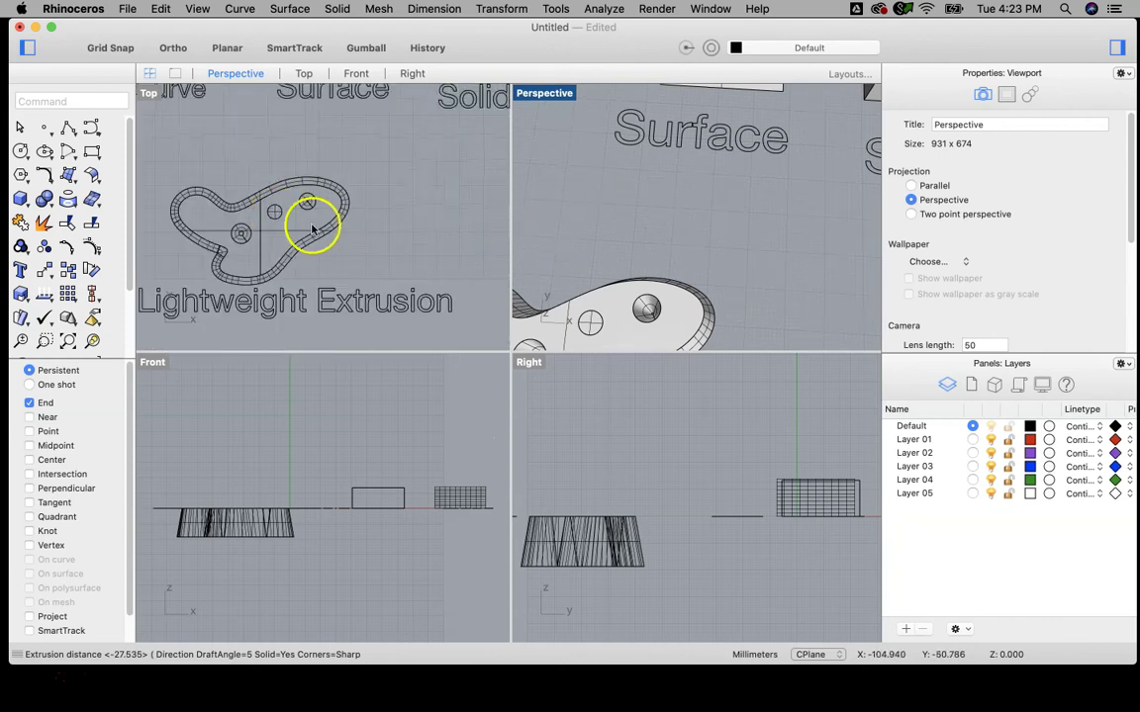
pyautogui.scroll(-3, 311, 229)
pyautogui.click(356, 215)
pyautogui.scroll(-3, 682, 188)
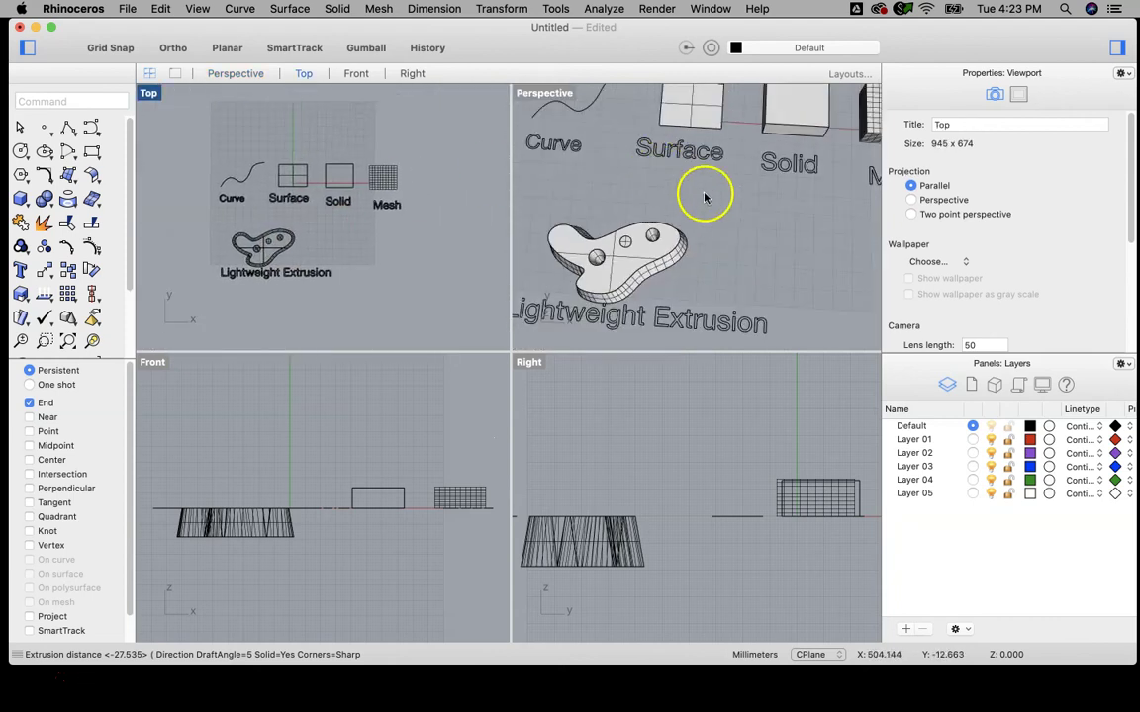
pyautogui.click(724, 210)
pyautogui.scroll(-4, 696, 235)
pyautogui.moveTo(730, 236); pyautogui.dragTo(725, 186, button='right')
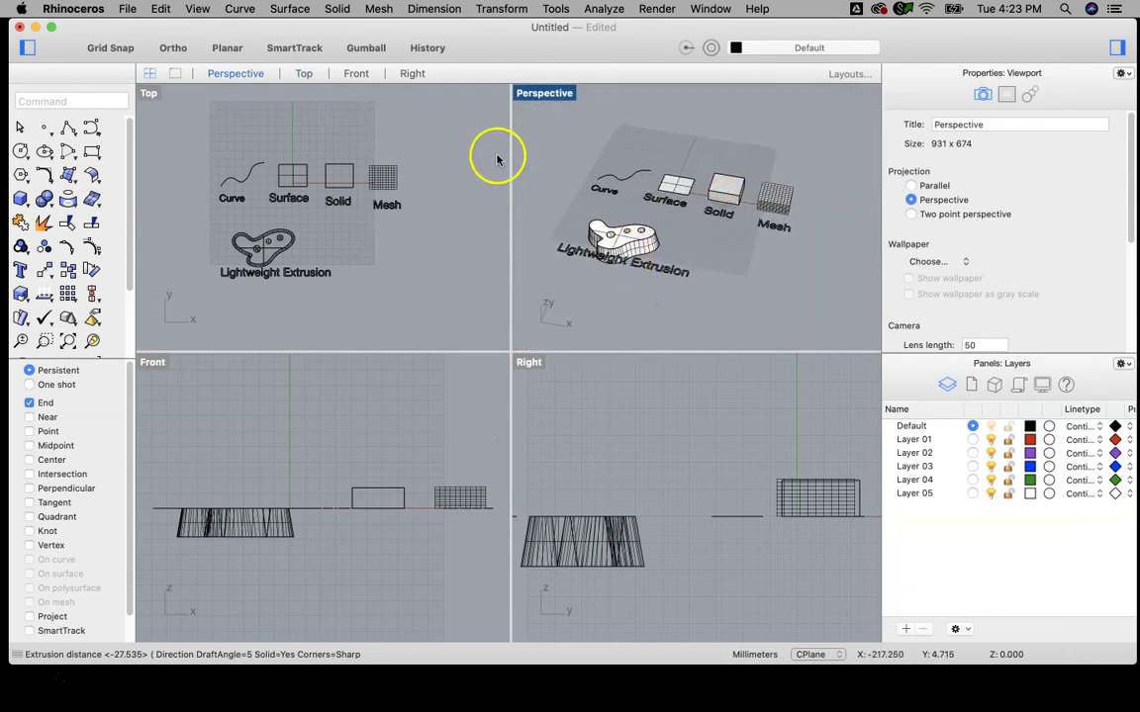
# Step: Maximize the Perspective viewport and orbit it to bring the extrusion front and centre
pyautogui.doubleClick(541, 96)
pyautogui.moveTo(469, 267); pyautogui.dragTo(436, 248, button='right')
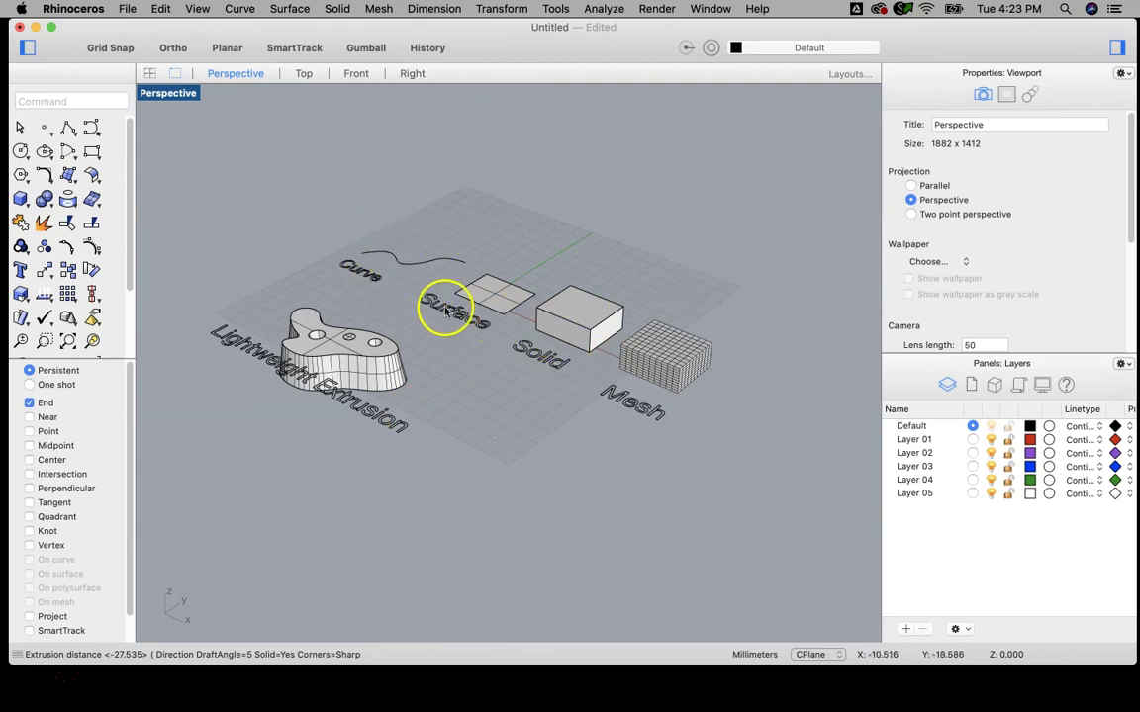
pyautogui.moveTo(296, 392); pyautogui.dragTo(442, 286, button='right')
pyautogui.scroll(4, 600, 298)
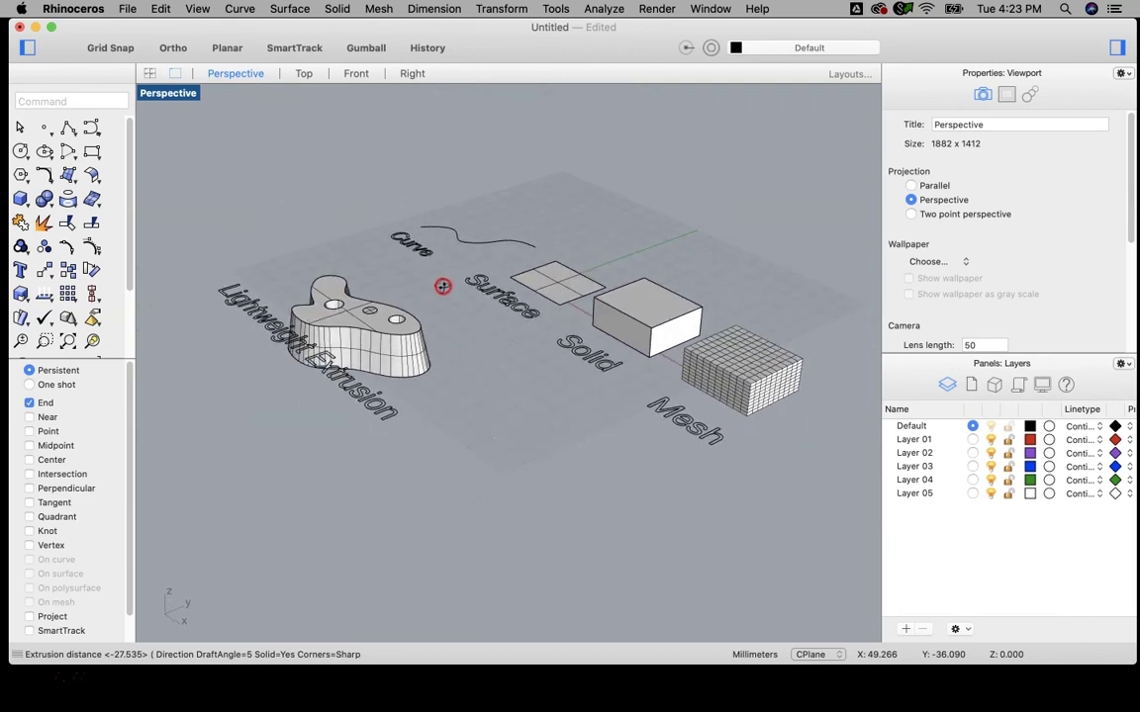